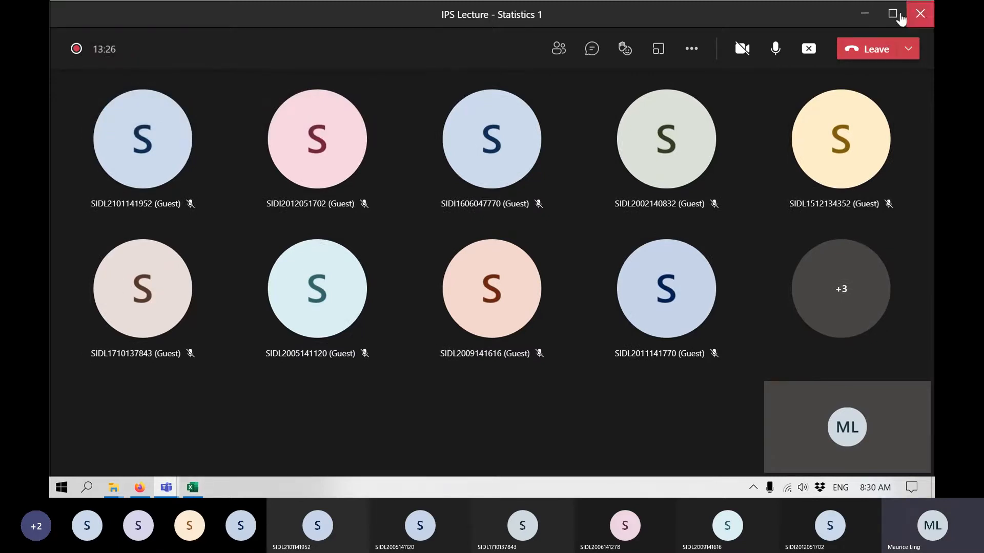
# Switch to Firefox and read the PubMed abstract on coronary heart disease risk factors among rural blacks, highlighting the article's PMID.
pyautogui.click(864, 14)
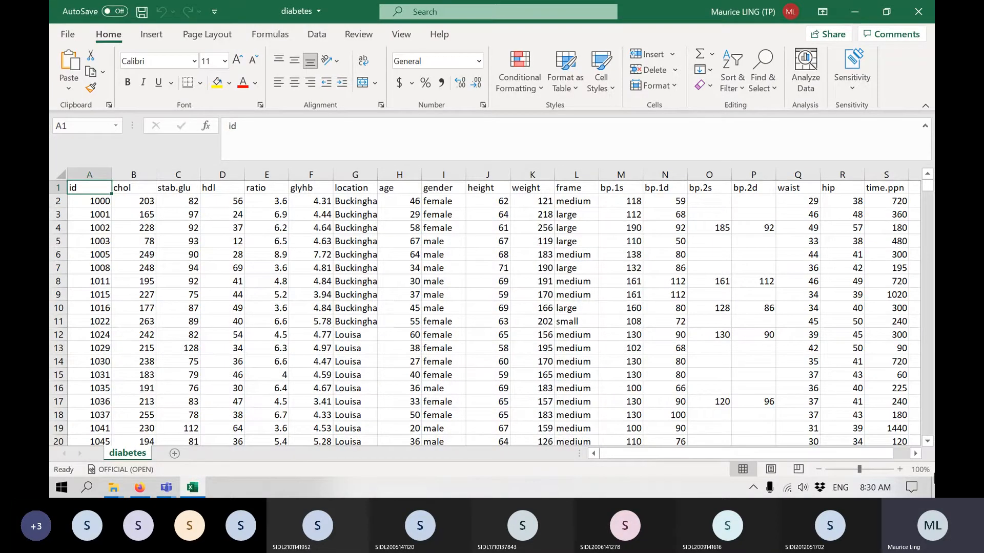
pyautogui.click(142, 487)
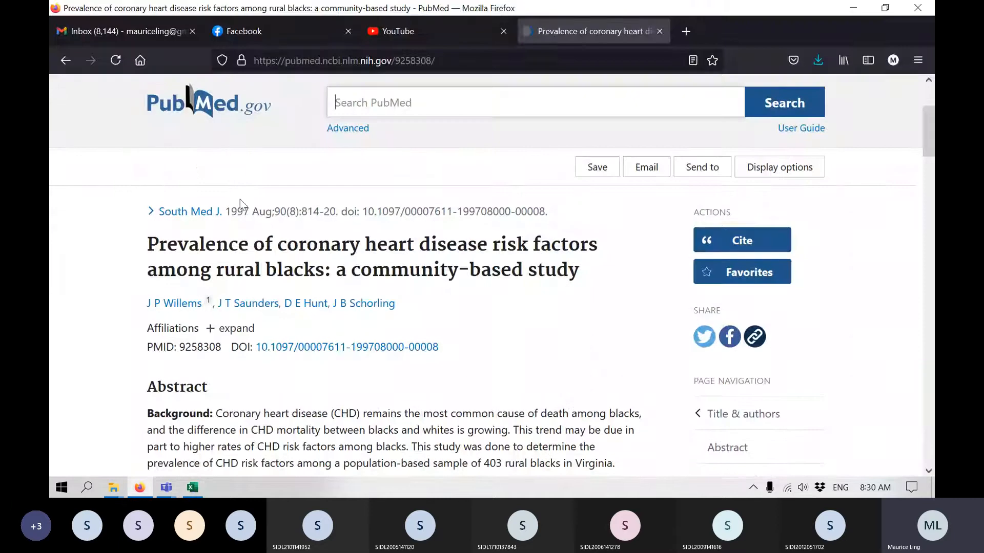
pyautogui.scroll(-3, 543, 299)
pyautogui.scroll(1, 527, 308)
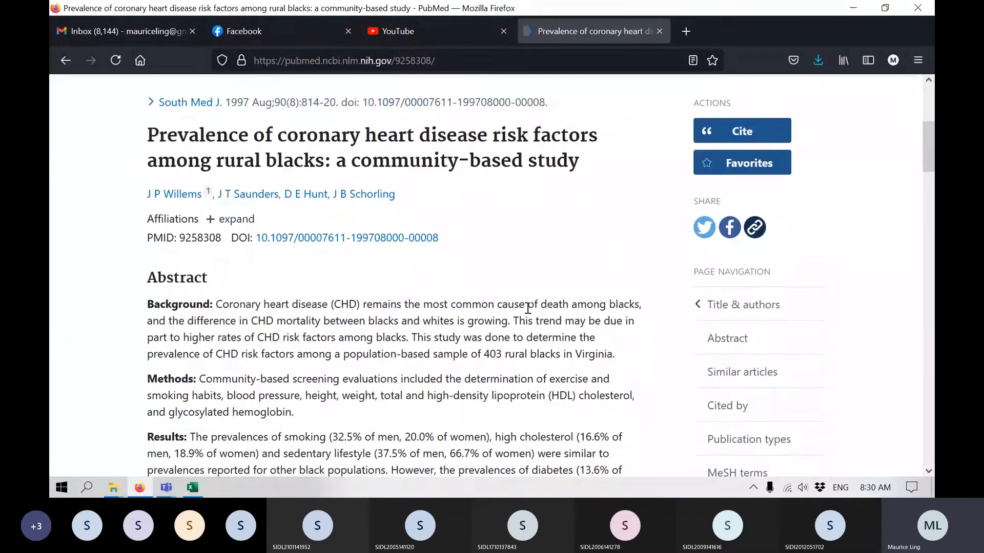
pyautogui.scroll(5, 528, 308)
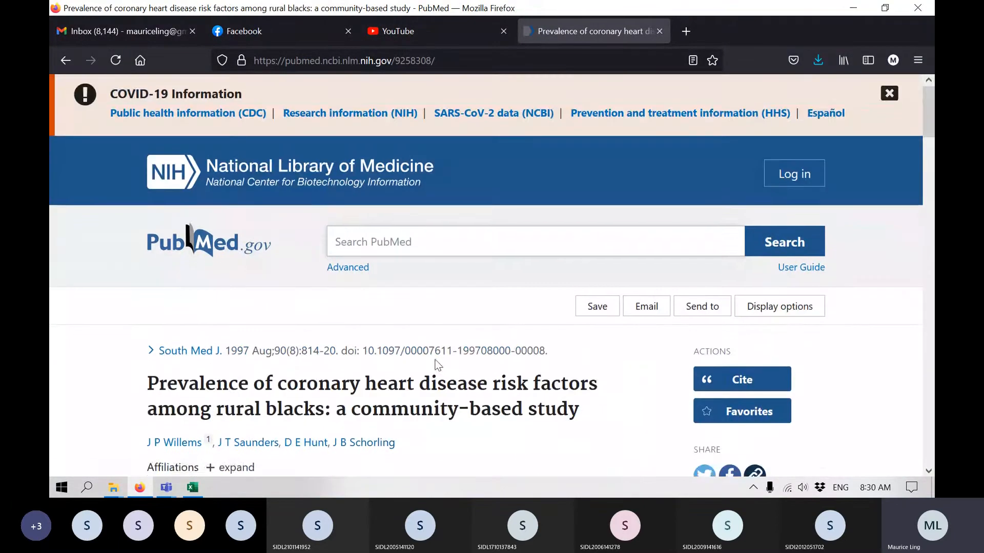
pyautogui.scroll(-1, 438, 365)
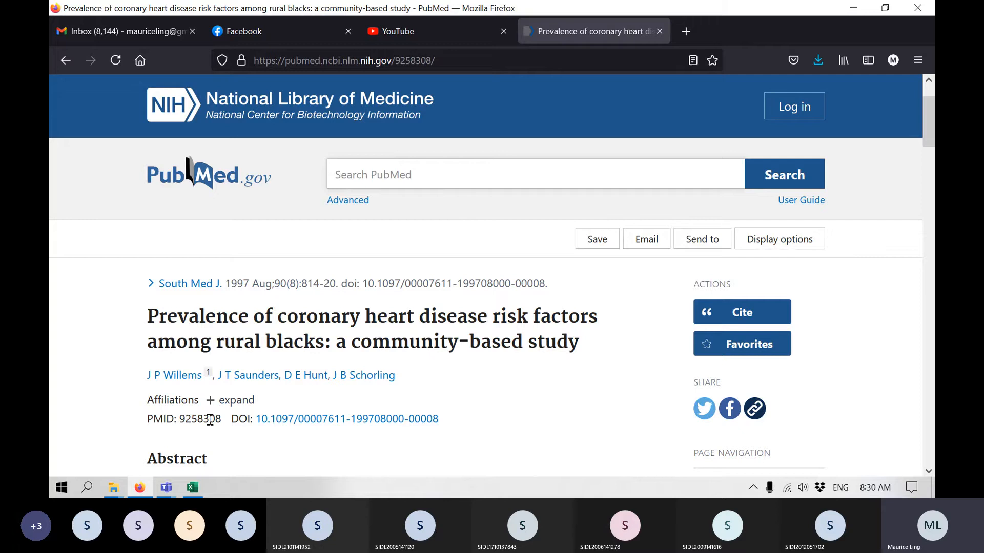
pyautogui.moveTo(179, 419); pyautogui.dragTo(224, 421)
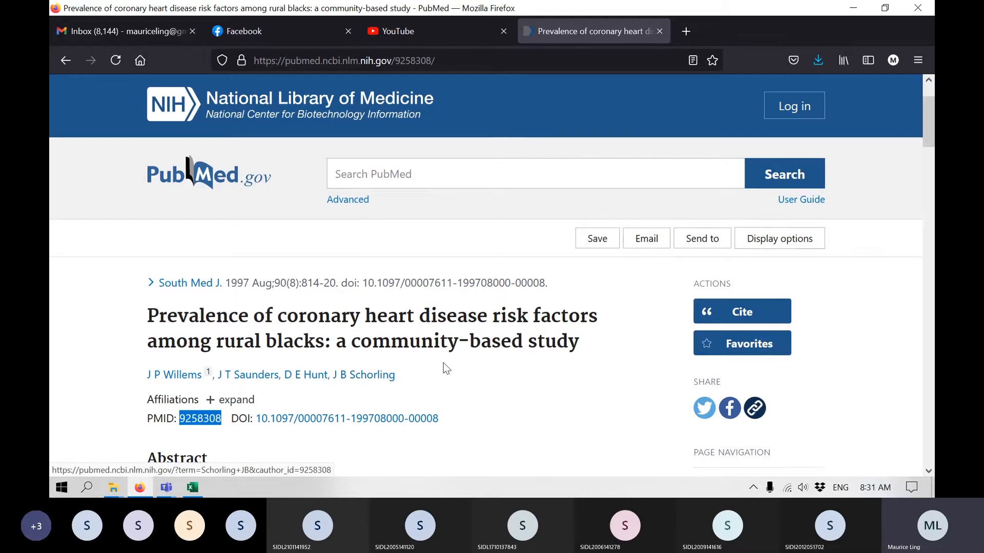
pyautogui.scroll(-5, 443, 362)
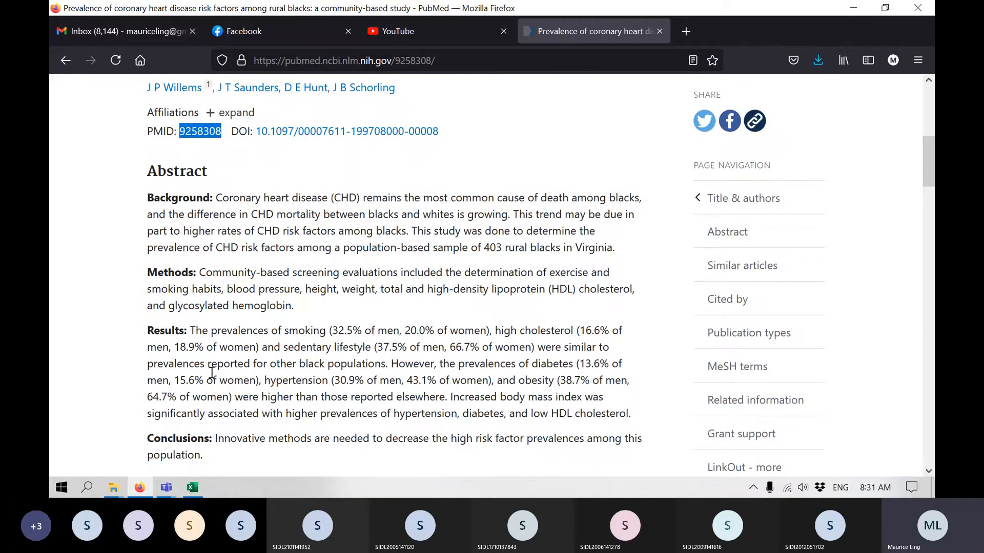
pyautogui.scroll(4, 299, 179)
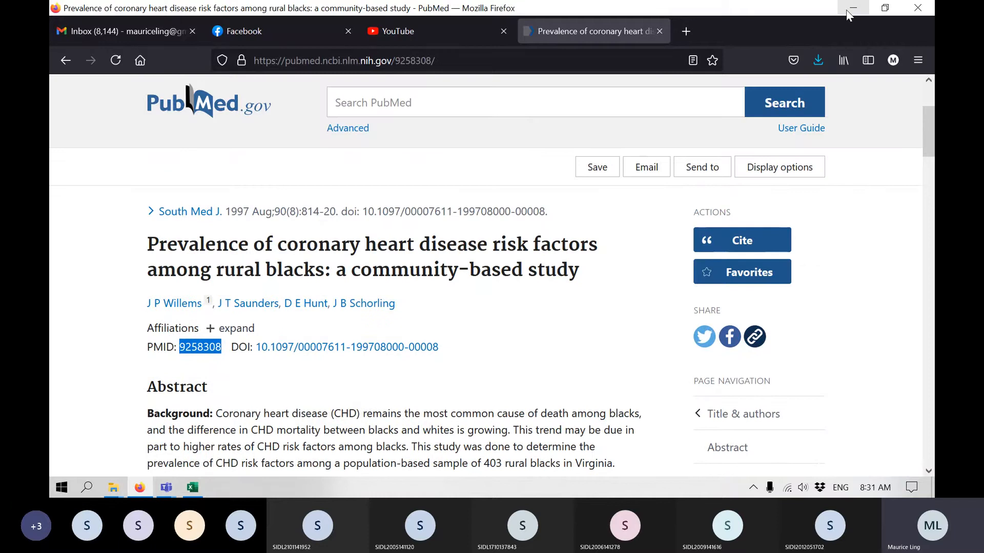
# Switch back to the diabetes workbook in Excel and check how far the records extend by viewing the last row of the id column.
pyautogui.click(848, 11)
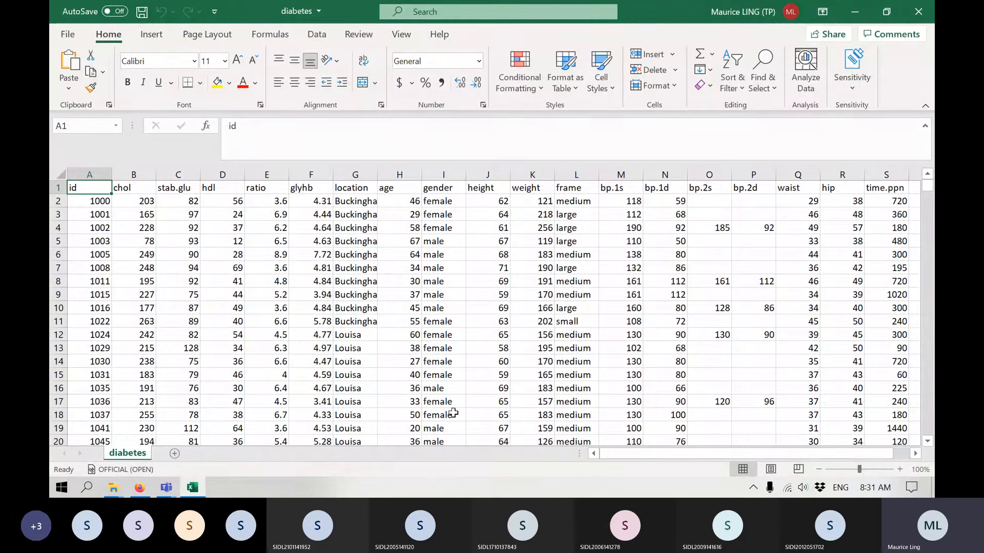
pyautogui.click(83, 250)
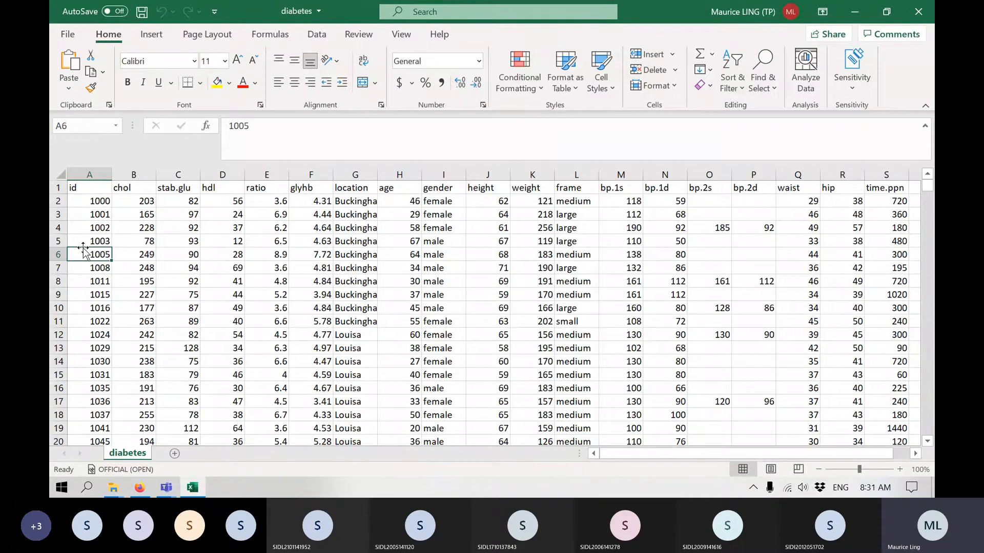
pyautogui.hotkey('ctrl', 'Down')
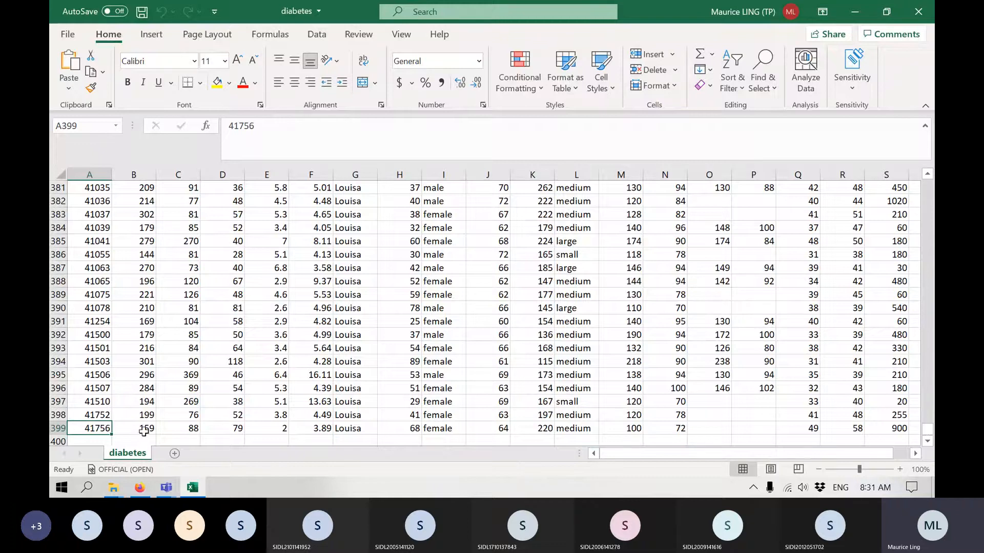
pyautogui.scroll(-1, 152, 400)
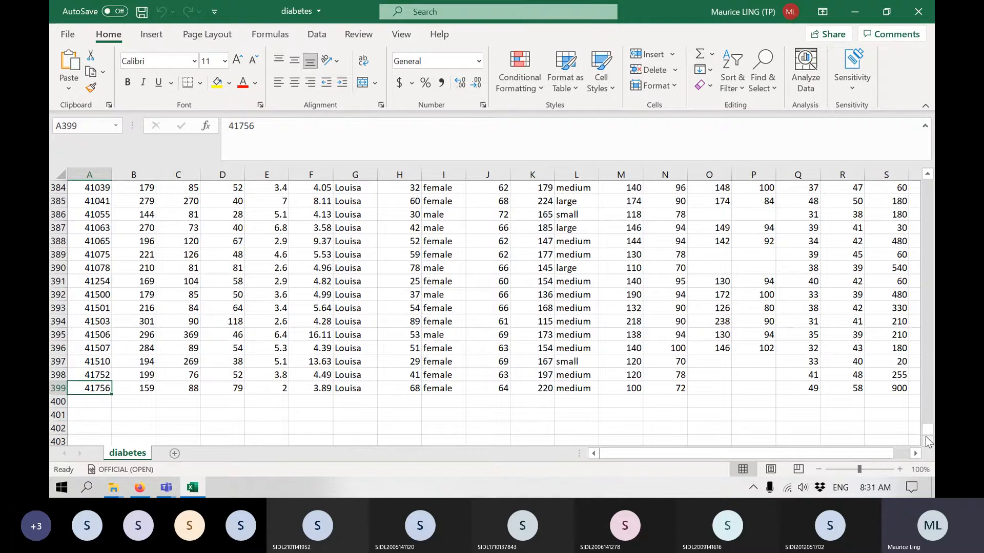
pyautogui.moveTo(933, 426); pyautogui.dragTo(934, 146)
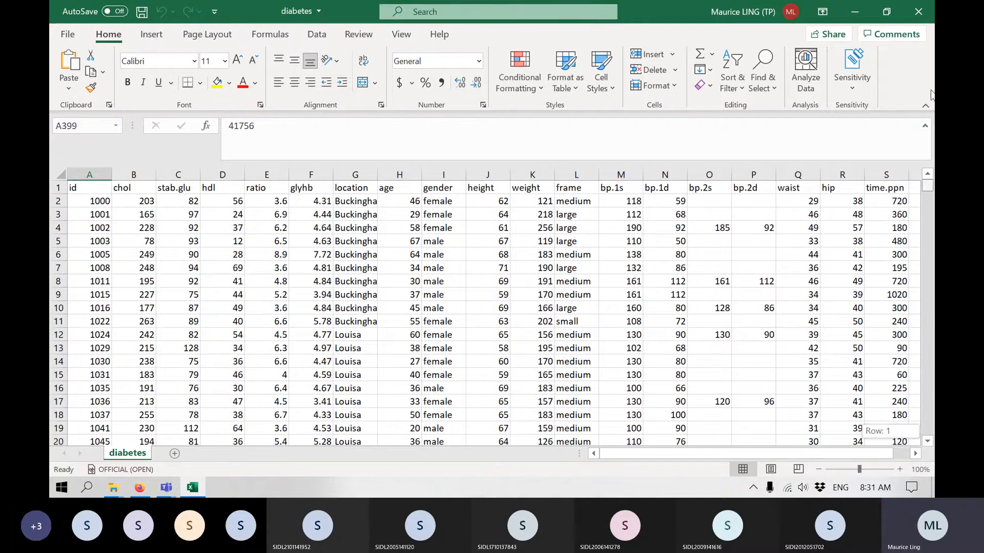
pyautogui.moveTo(931, 90); pyautogui.dragTo(931, 93)
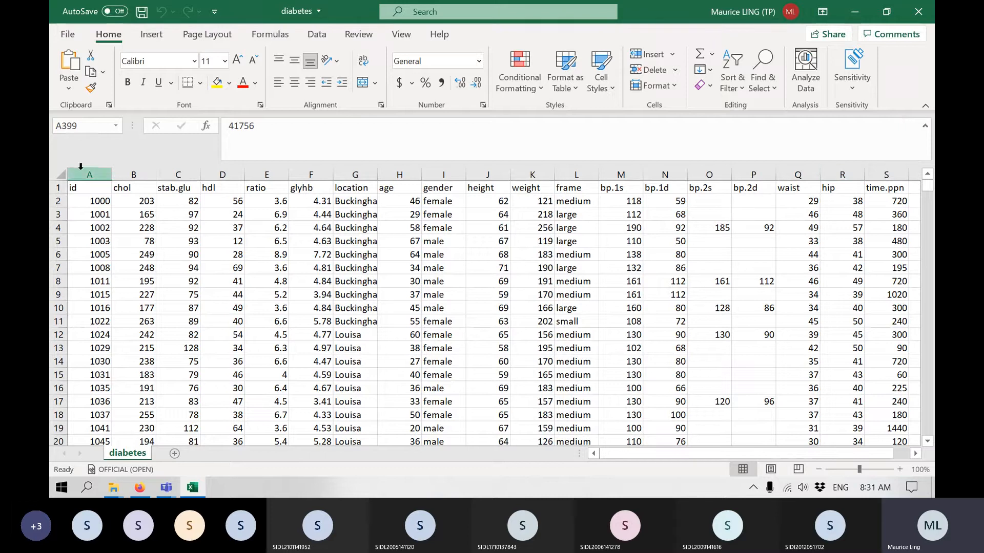
# Go through the id, chol, stab.glu, hdl, ratio and glyhb column headers one by one.
pyautogui.click(83, 185)
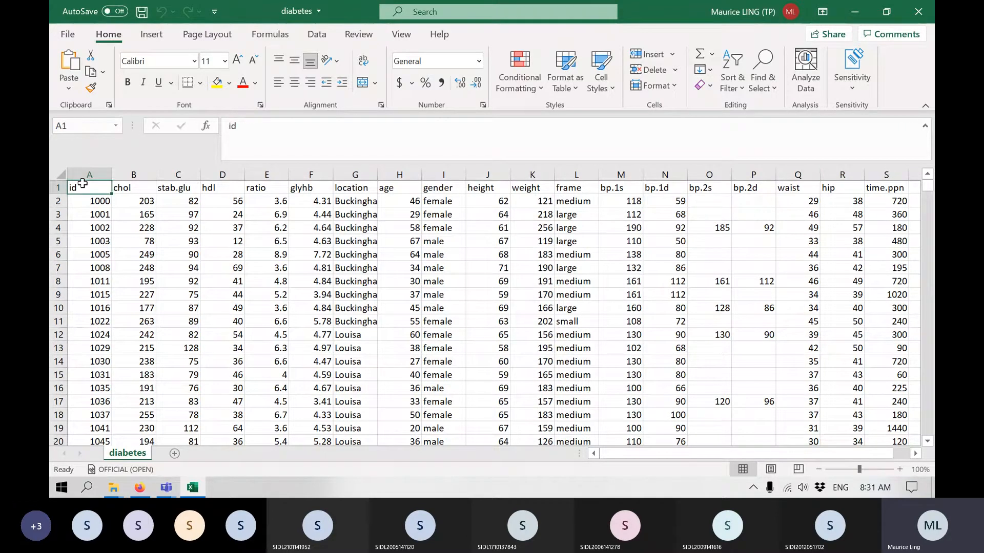
pyautogui.click(136, 187)
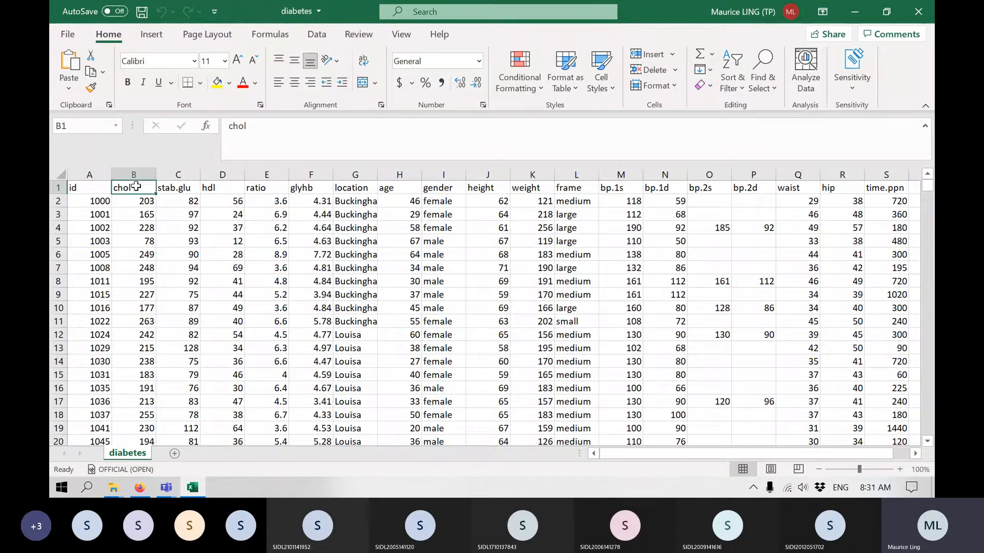
pyautogui.click(181, 186)
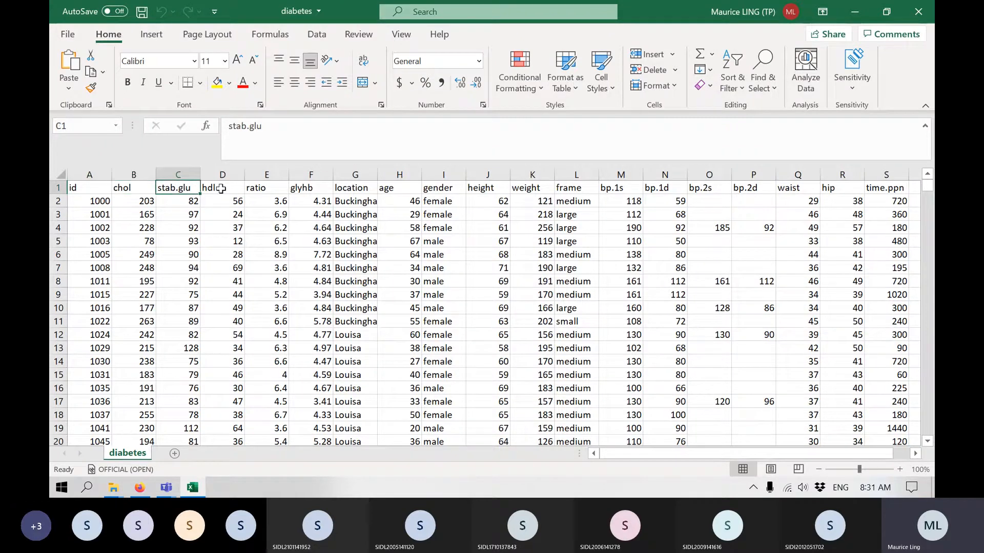
pyautogui.click(219, 188)
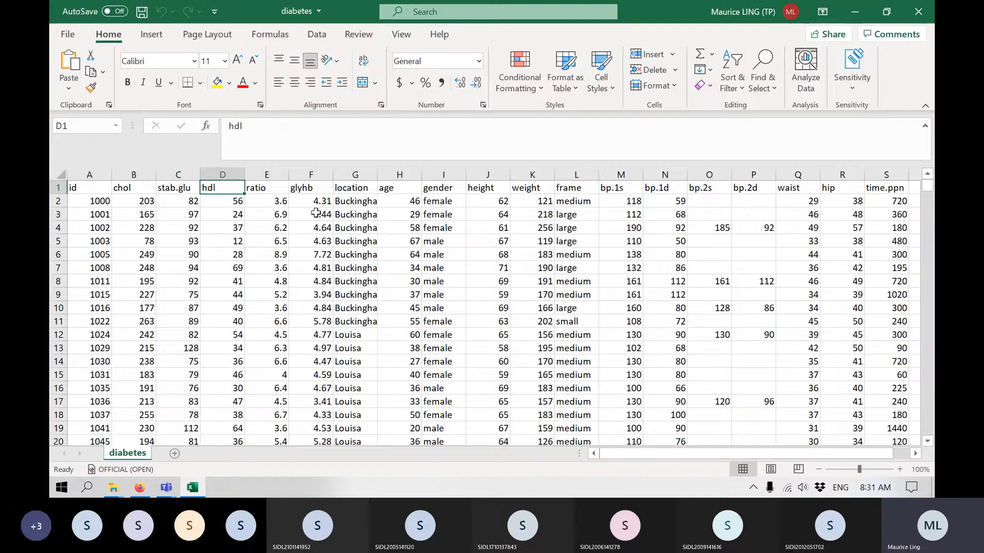
pyautogui.click(276, 188)
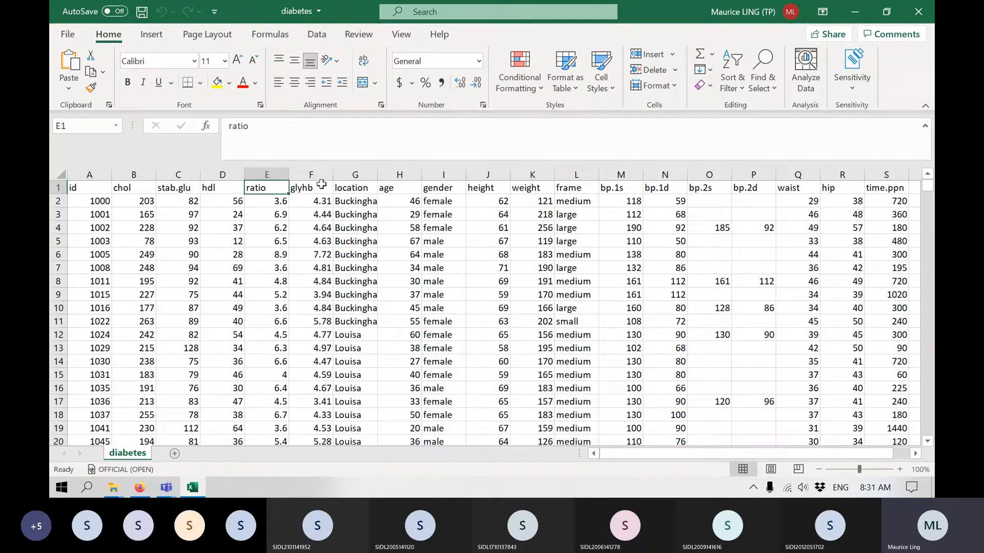
pyautogui.click(321, 185)
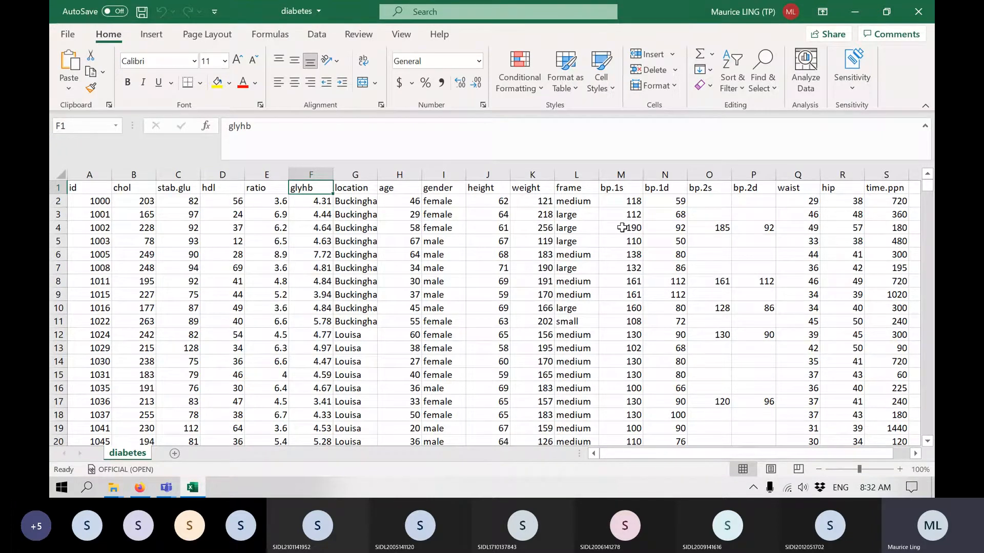
# Examine the location, age, gender, height, weight and frame columns, including sample location entries and the height and weight columns together.
pyautogui.click(349, 184)
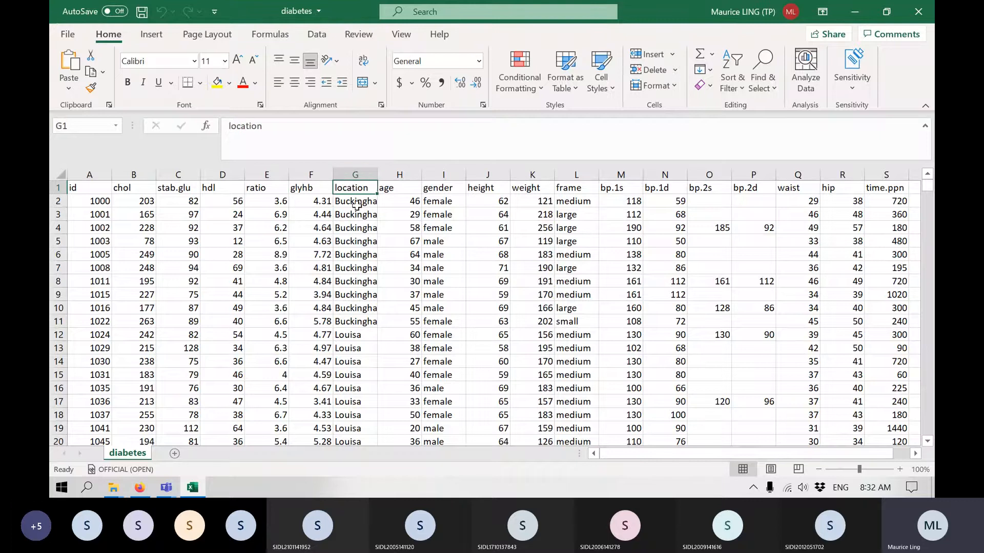
pyautogui.click(367, 242)
pyautogui.click(359, 374)
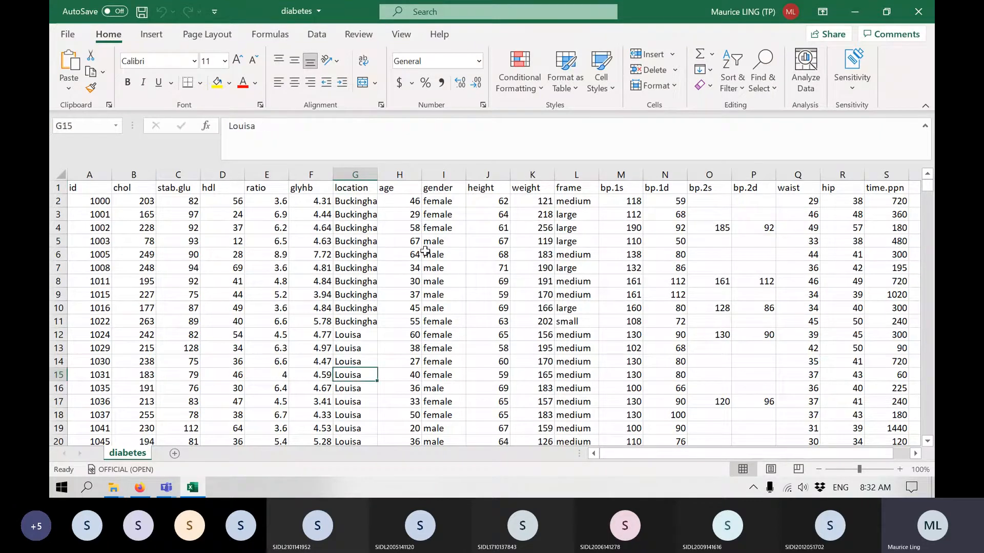
pyautogui.click(389, 189)
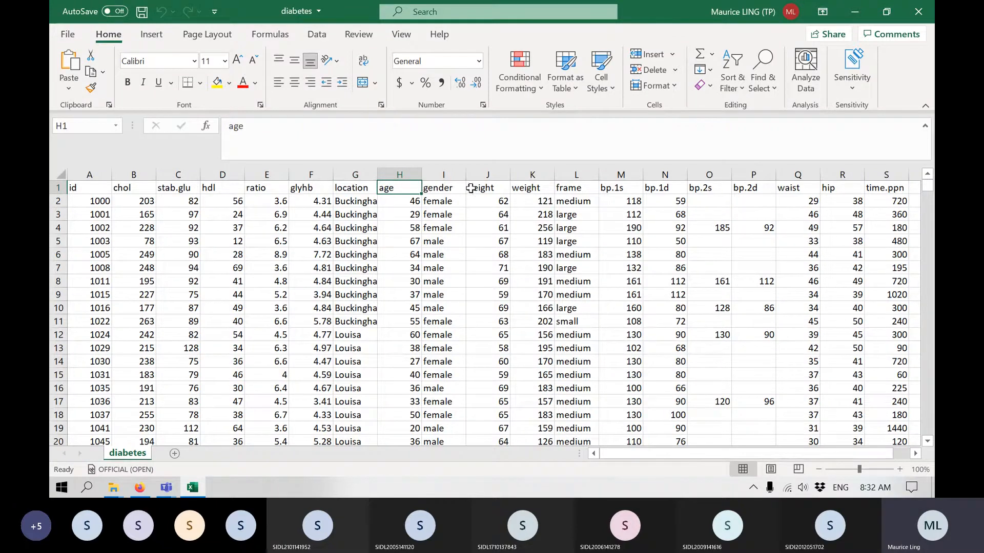
pyautogui.click(460, 185)
pyautogui.click(494, 189)
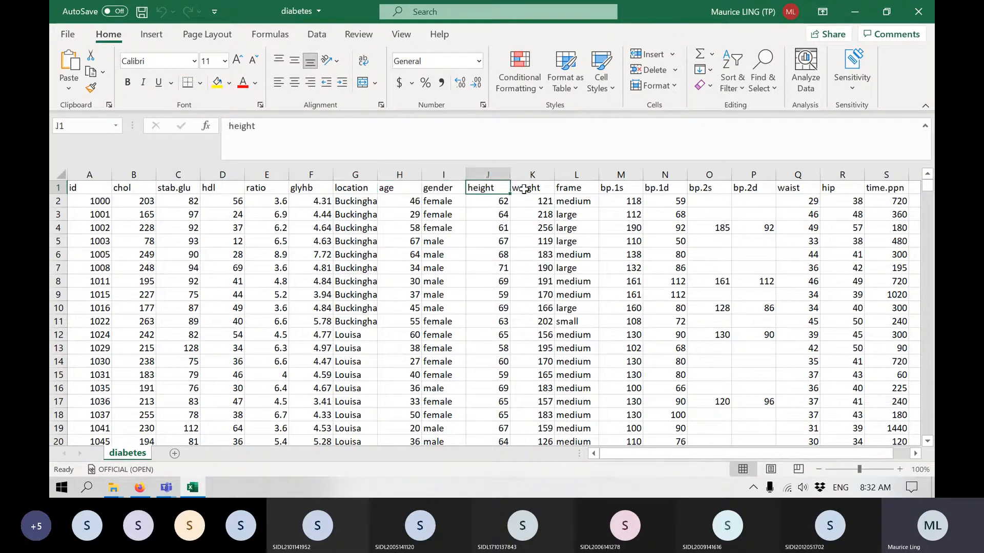
pyautogui.click(523, 189)
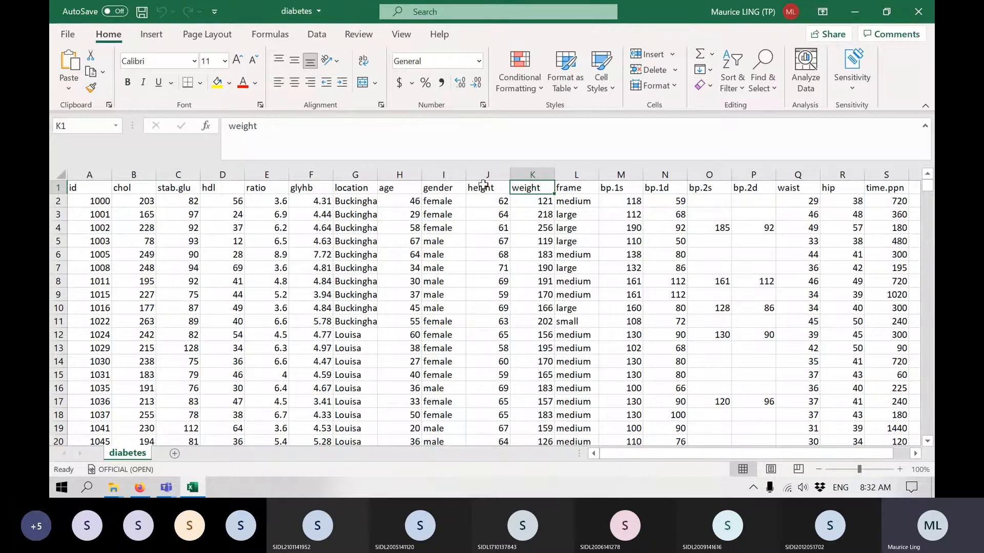
pyautogui.moveTo(484, 168); pyautogui.dragTo(516, 168)
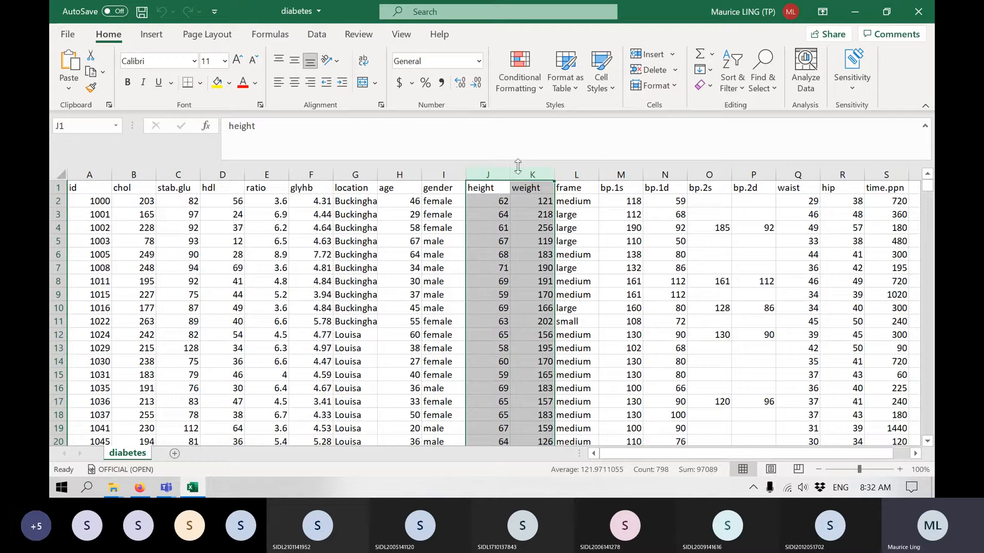
pyautogui.click(583, 184)
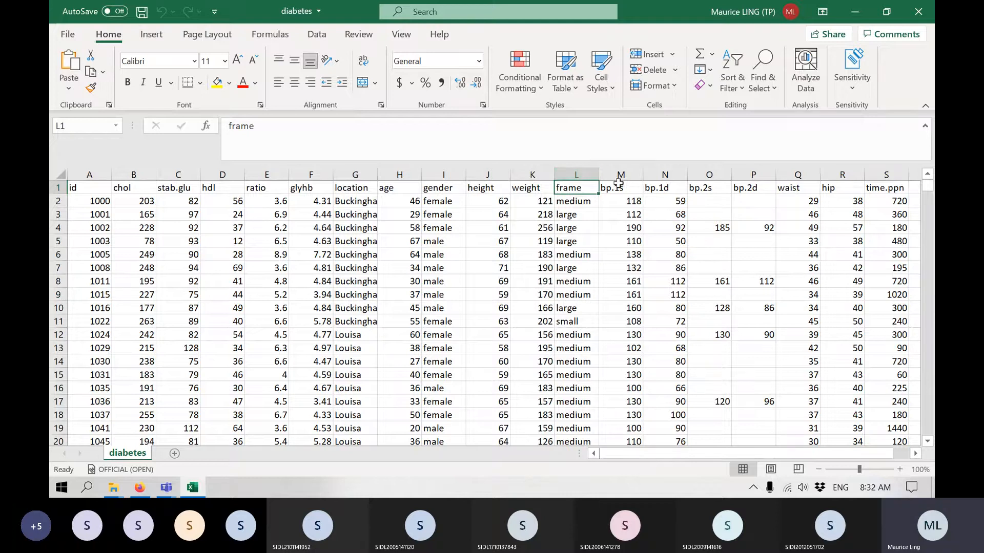
# Examine the first and second blood pressure column pairs, the waist and hip columns, and the time.ppn column.
pyautogui.moveTo(624, 172); pyautogui.dragTo(657, 176)
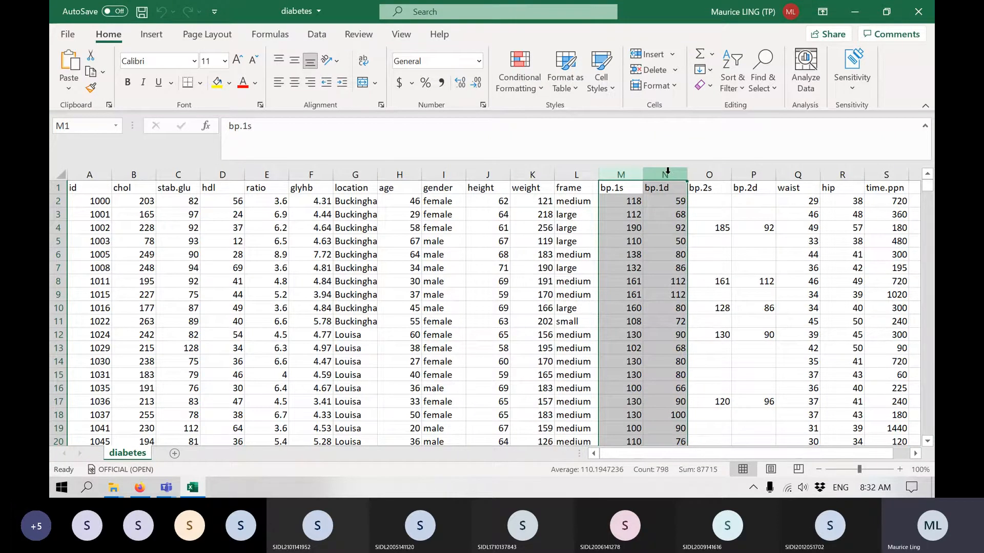
pyautogui.press('XF86AudioRaiseVolume')
pyautogui.press('XF86AudioRaiseVolume')
pyautogui.press('XF86AudioRaiseVolume')
pyautogui.press('XF86AudioRaiseVolume')
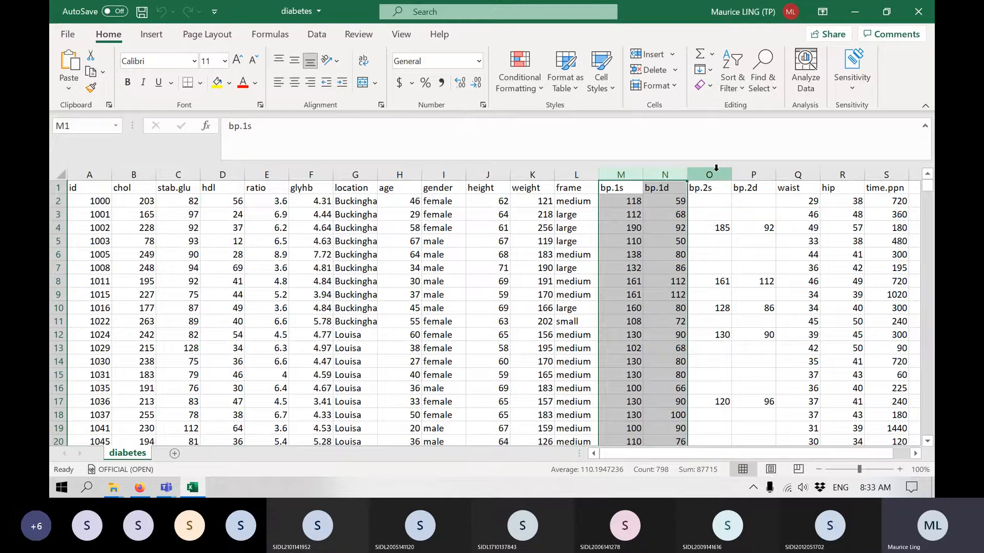
pyautogui.moveTo(716, 168); pyautogui.dragTo(747, 164)
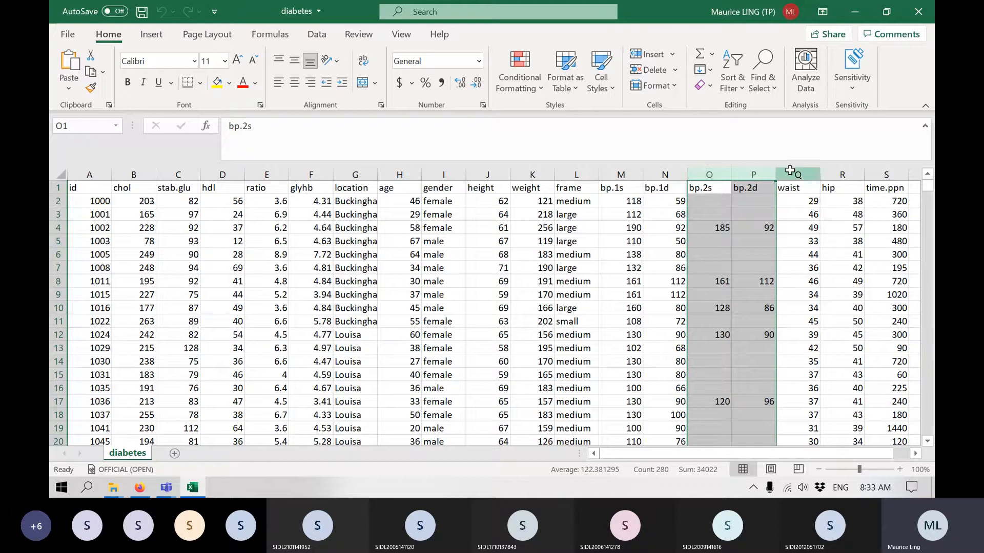
pyautogui.moveTo(795, 169); pyautogui.dragTo(827, 161)
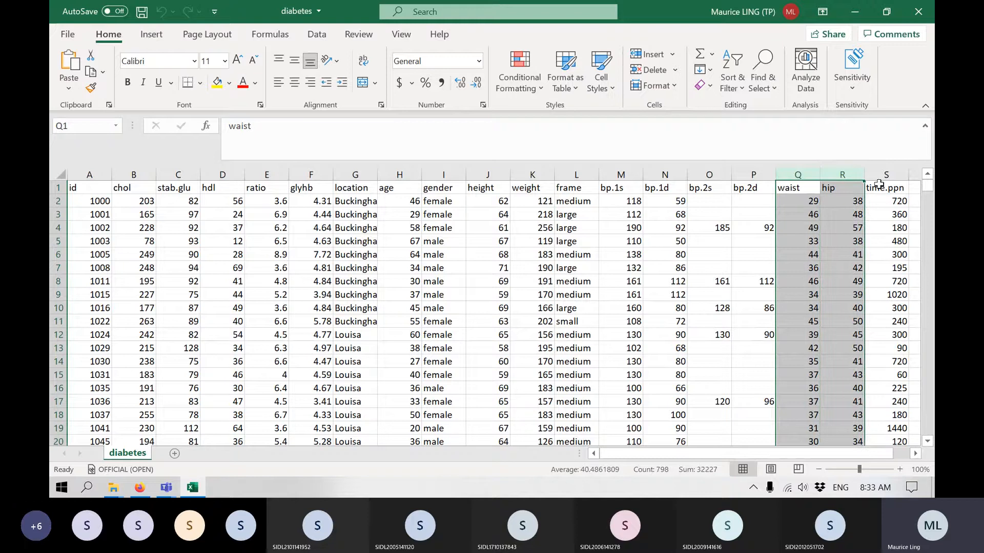
pyautogui.click(902, 172)
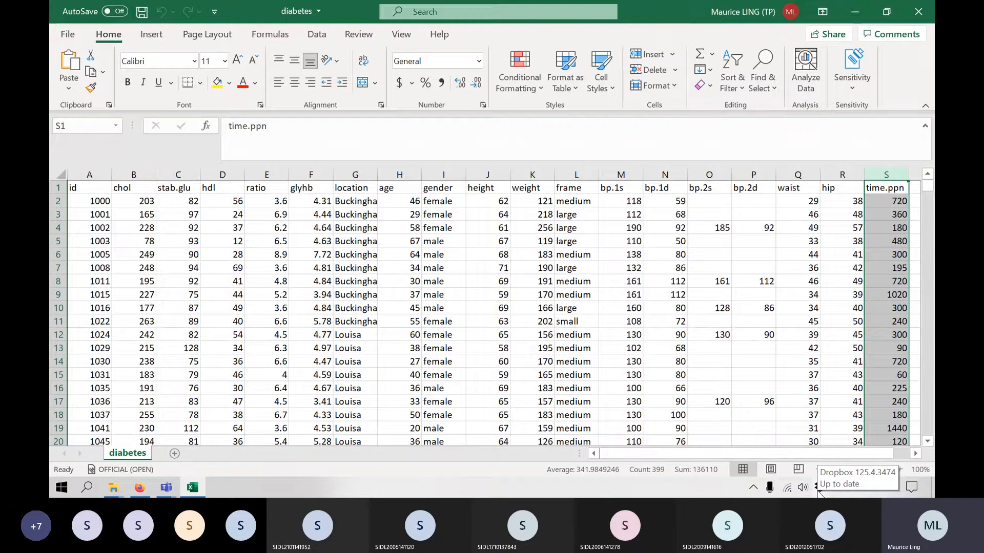
# View the list of available Data Analysis tools and close it without running an analysis.
pyautogui.click(318, 35)
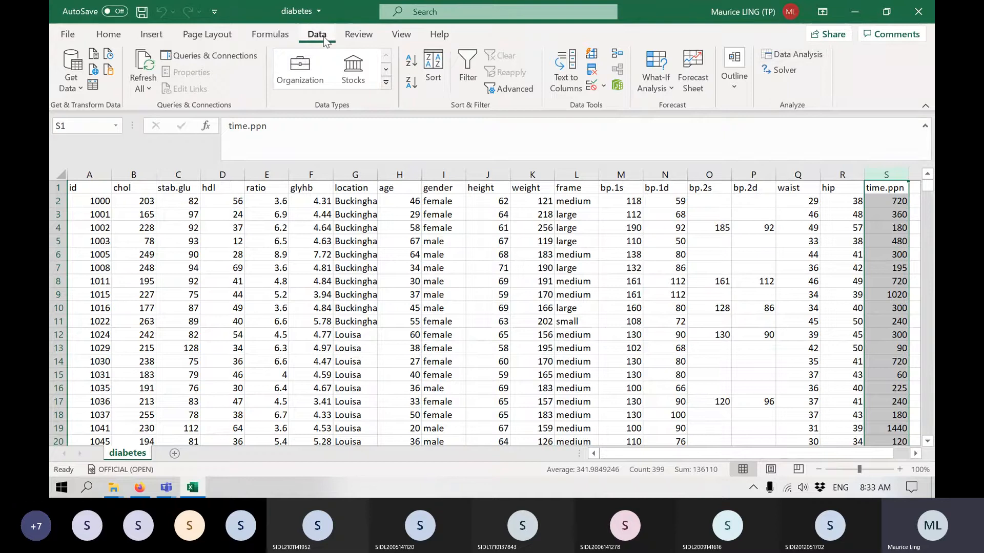
pyautogui.click(801, 60)
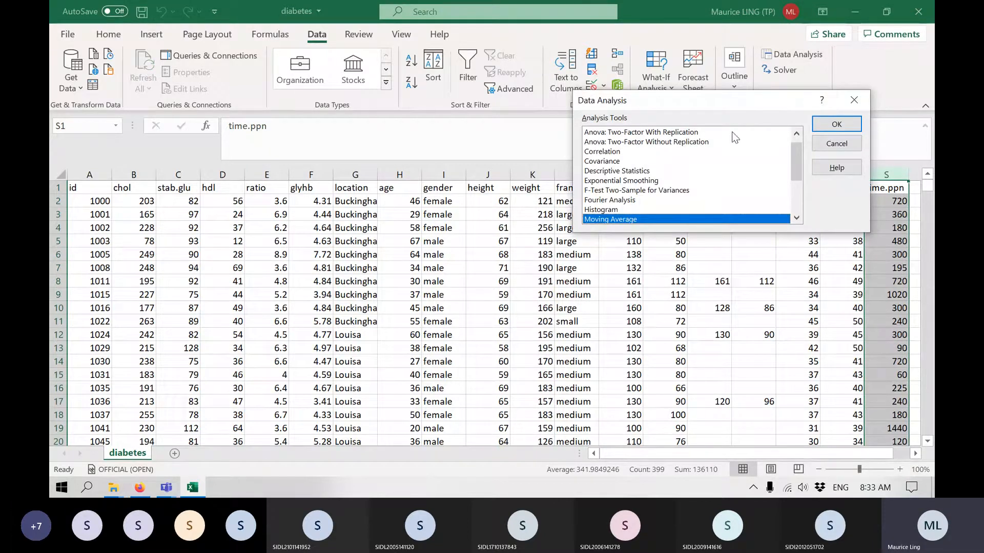
pyautogui.click(856, 147)
# Review the available Excel add-ins in the program options, checking that Analysis ToolPak is enabled, and accept the list.
pyautogui.click(67, 34)
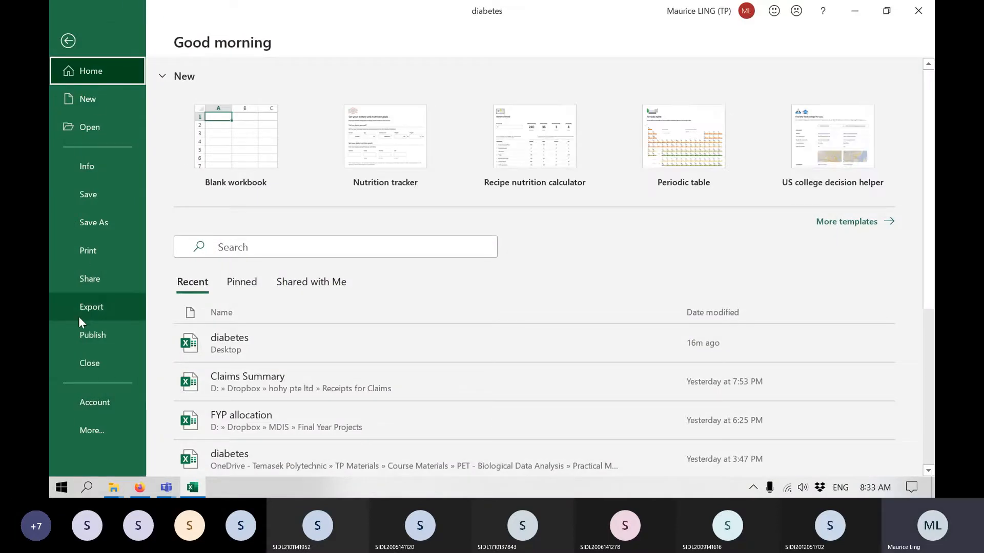
pyautogui.click(95, 429)
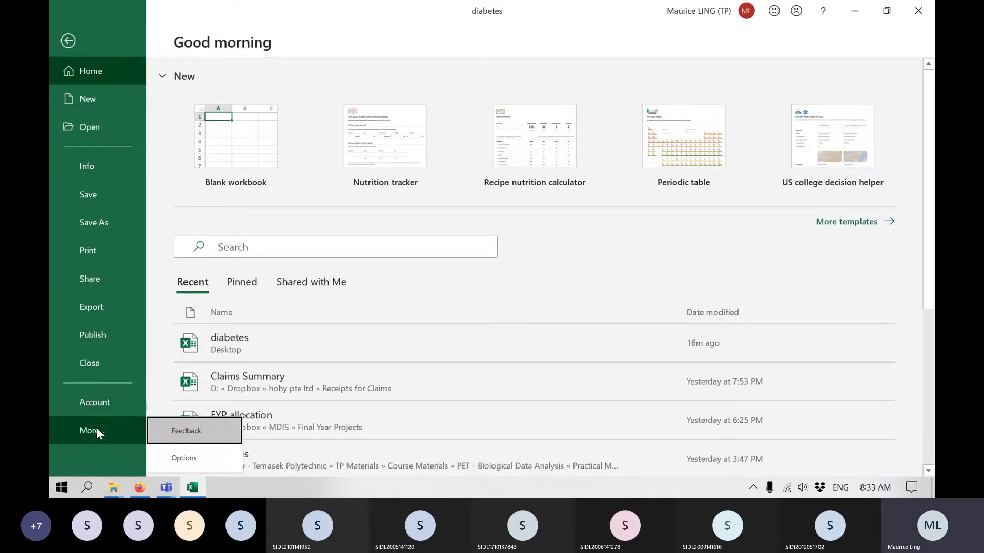
pyautogui.click(191, 458)
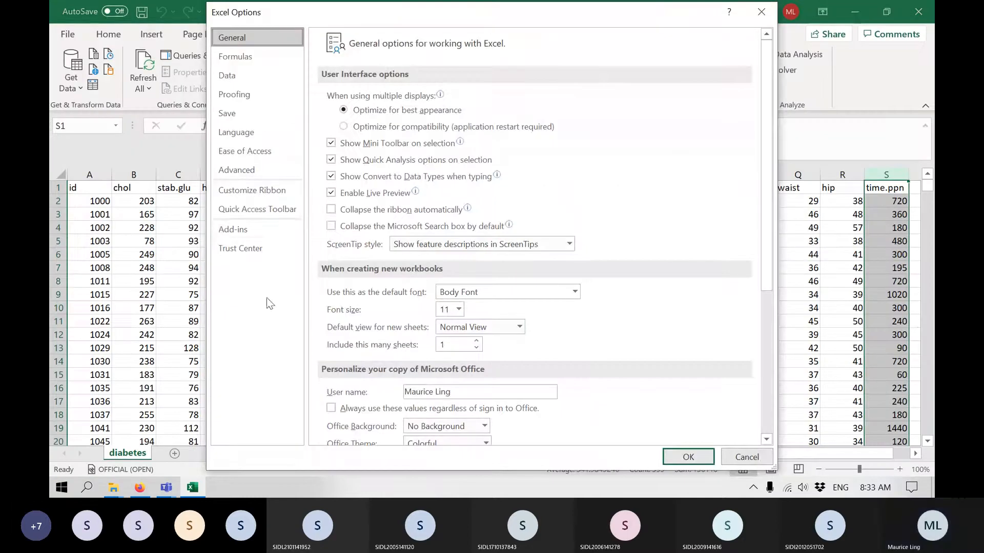
pyautogui.click(233, 232)
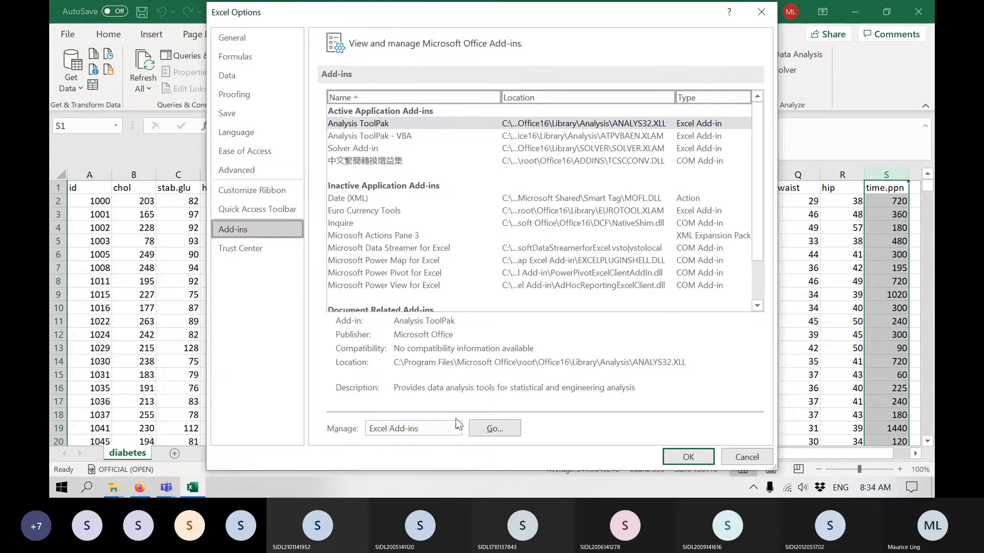
pyautogui.click(494, 428)
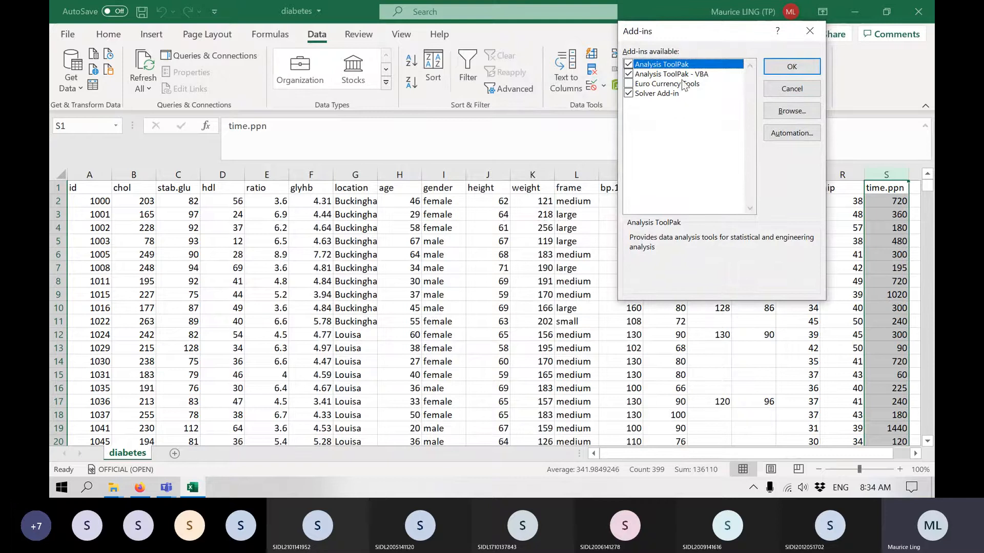
pyautogui.click(805, 68)
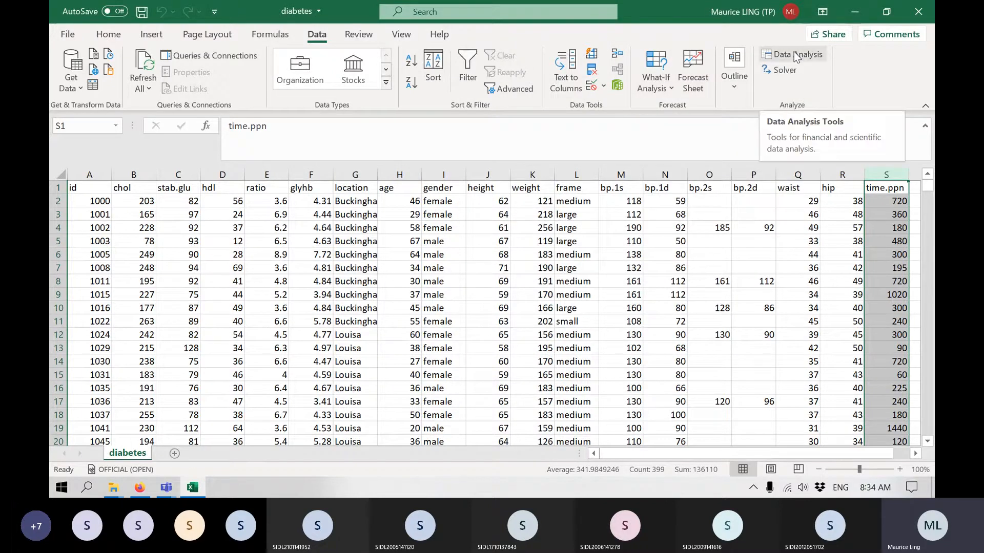
# Copy the age column from the diabetes sheet into column A of a new worksheet.
pyautogui.click(649, 251)
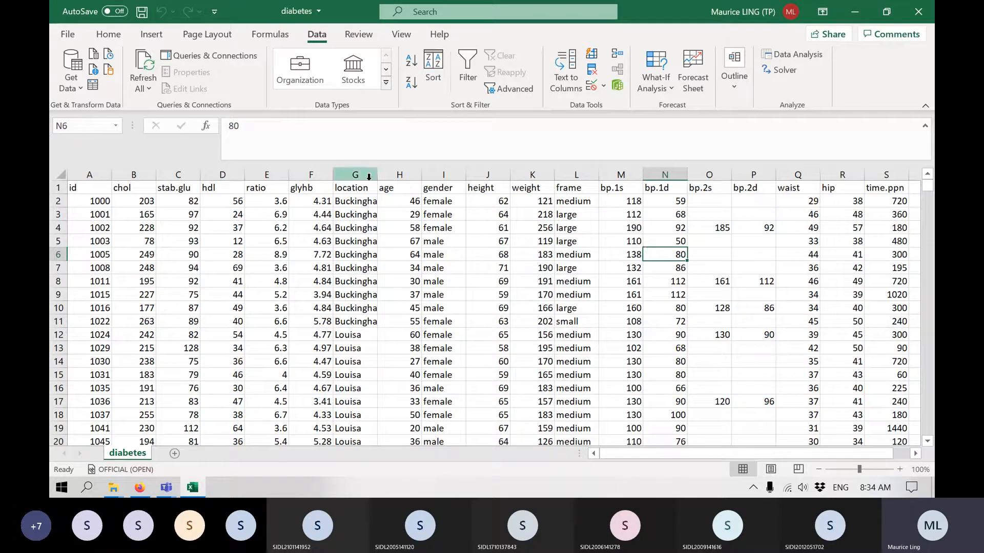
pyautogui.click(400, 174)
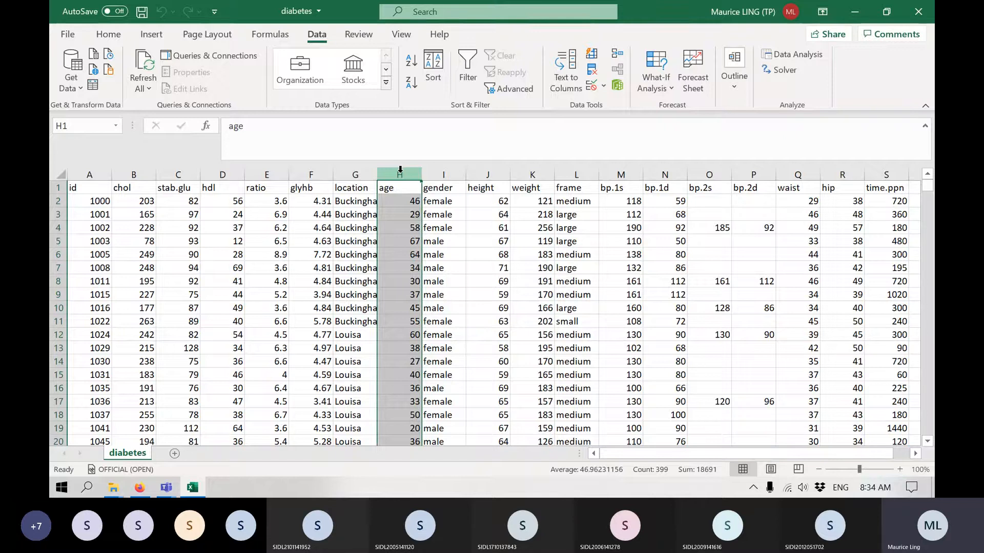
pyautogui.hotkey('ctrl', 'c')
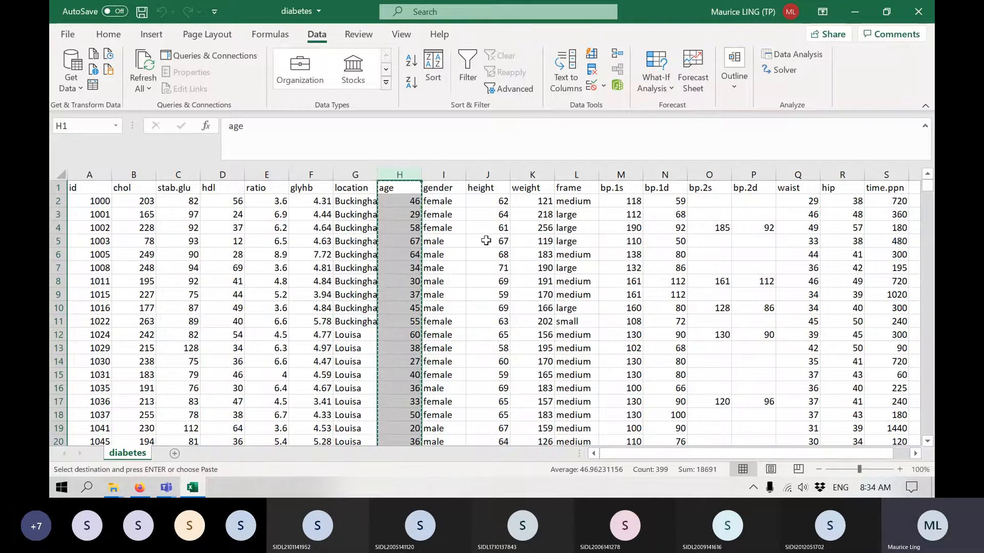
pyautogui.click(174, 453)
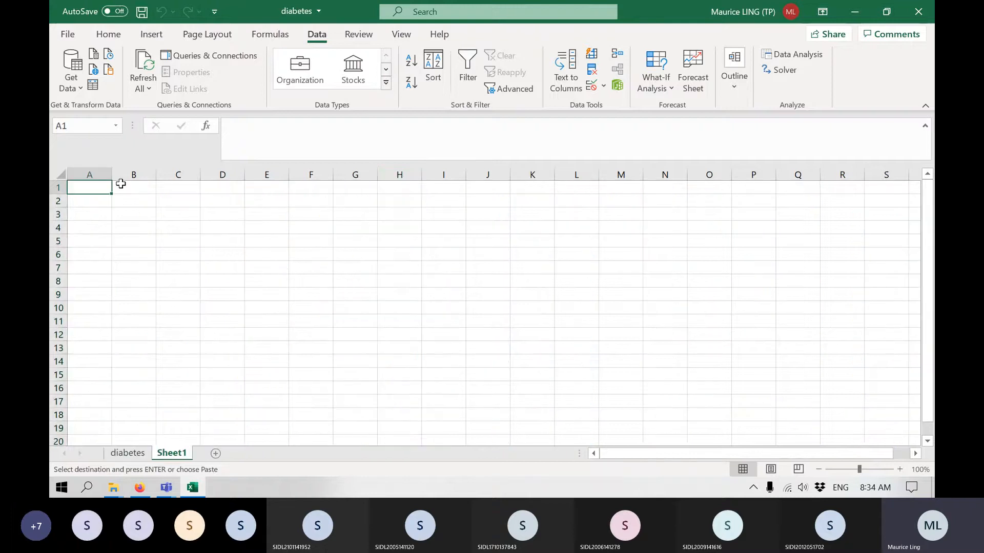
pyautogui.hotkey('ctrl', 'v')
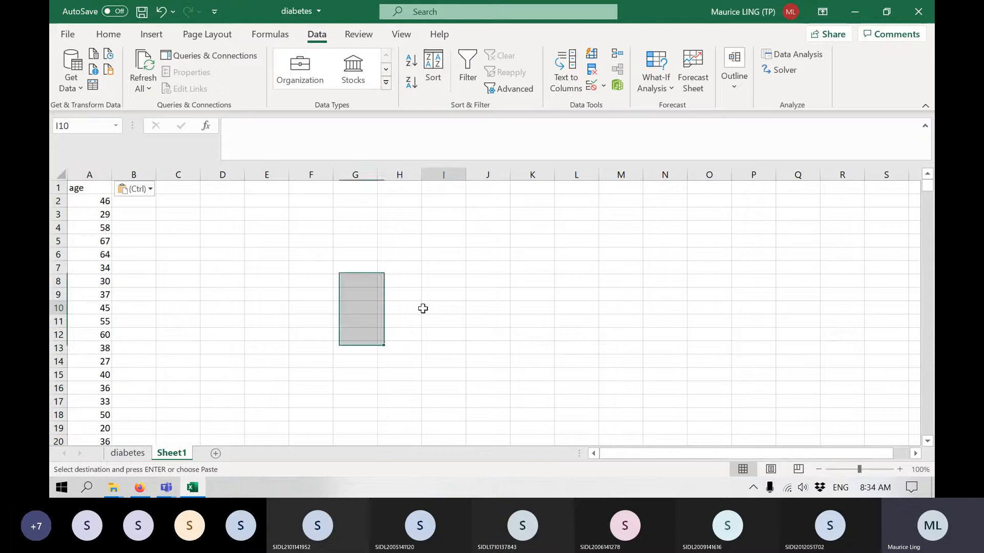
pyautogui.click(443, 307)
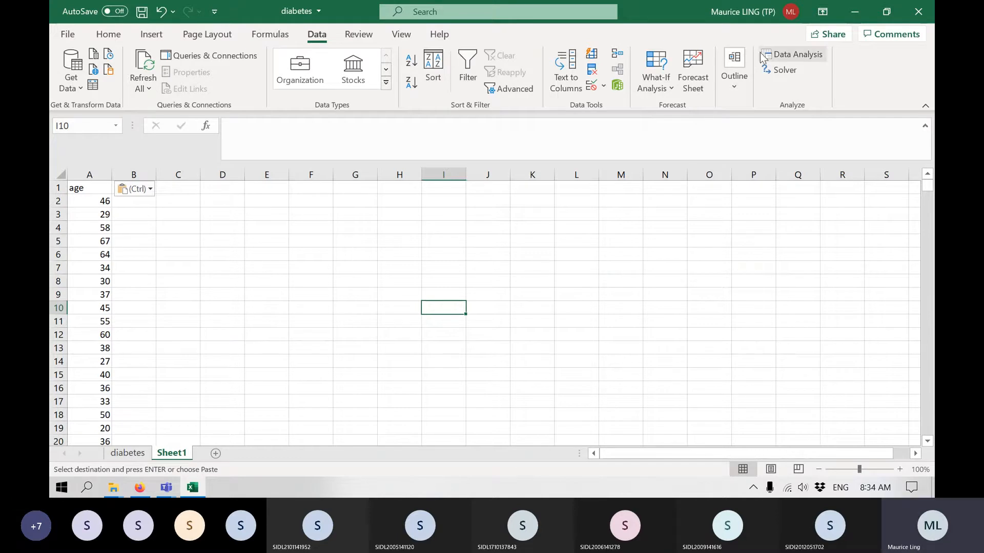
# Enter the labels Average, Median and Std Dev in cells C1 to C3.
pyautogui.click(177, 189)
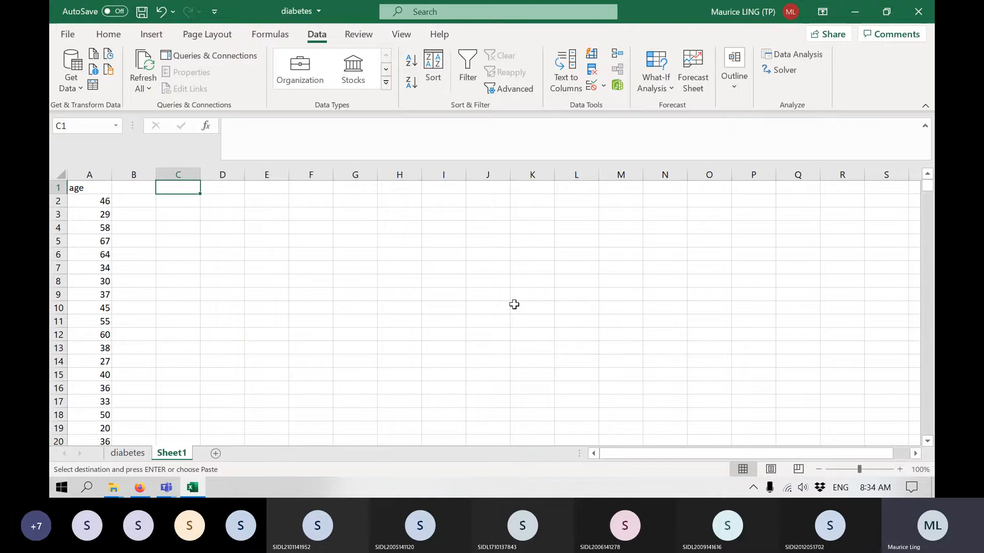
pyautogui.write('Average')
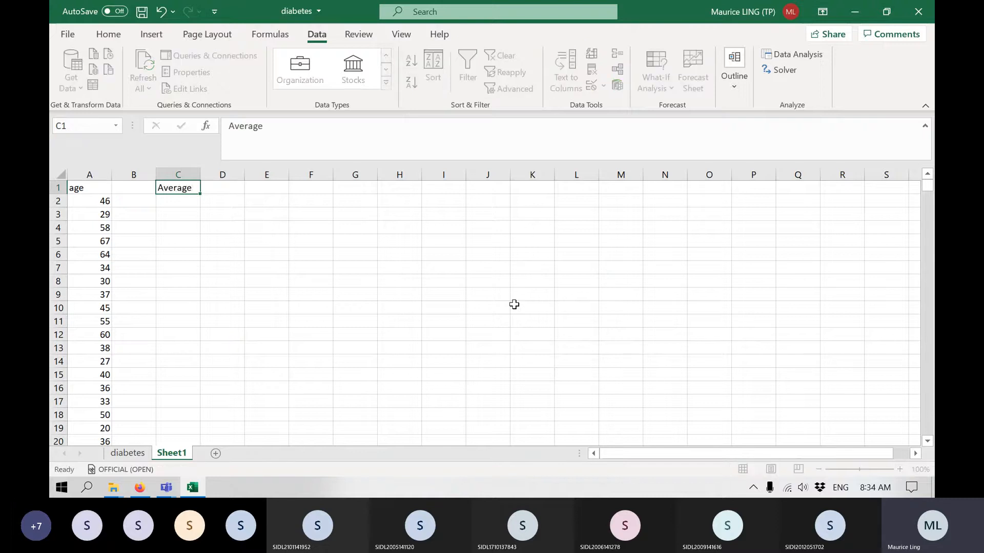
pyautogui.press('Return')
pyautogui.write('Median')
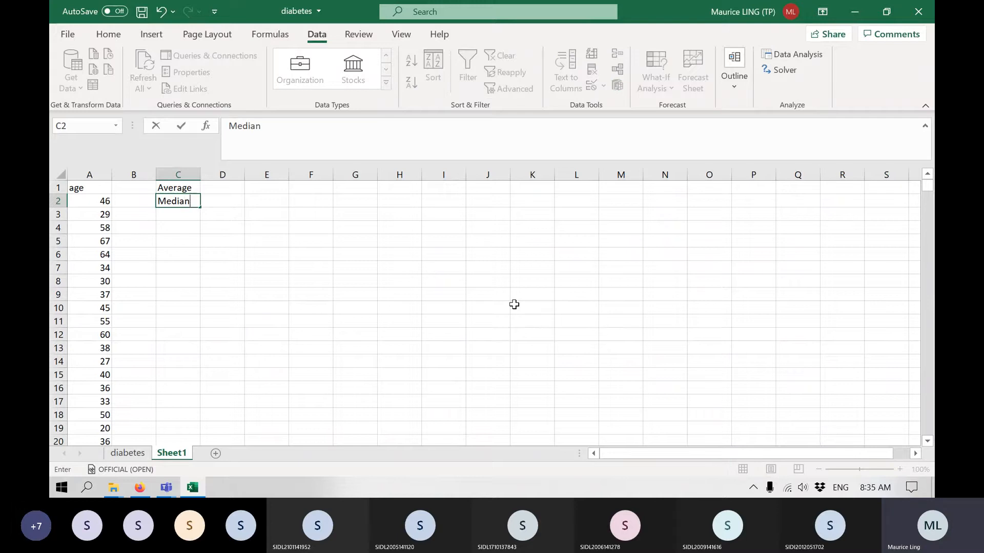
pyautogui.press('Return')
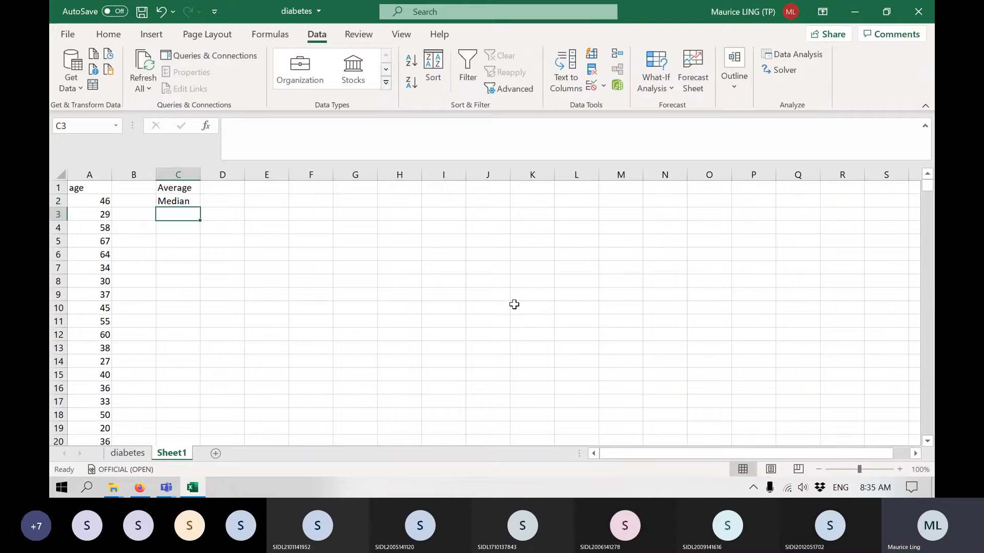
pyautogui.write('Std')
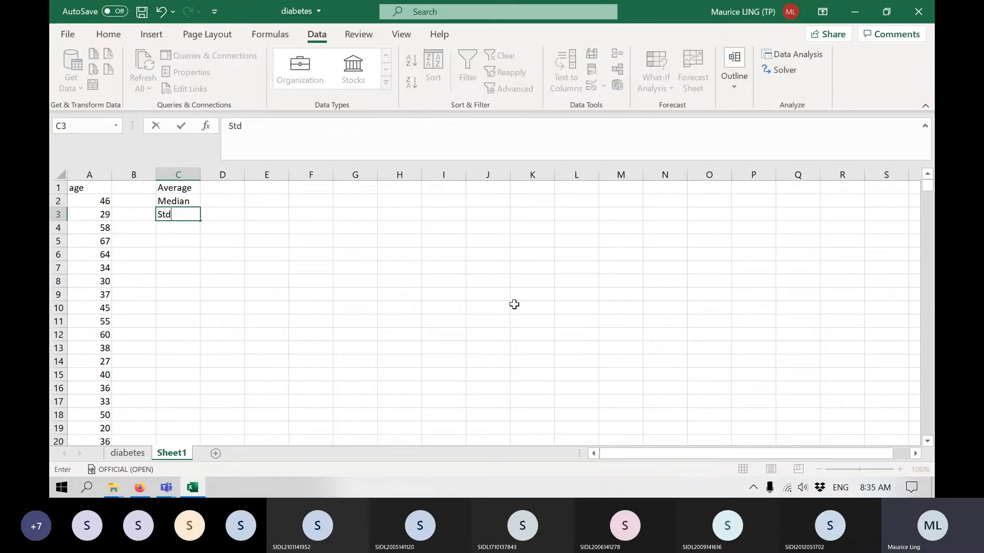
pyautogui.write(' Dev')
pyautogui.press('Tab')
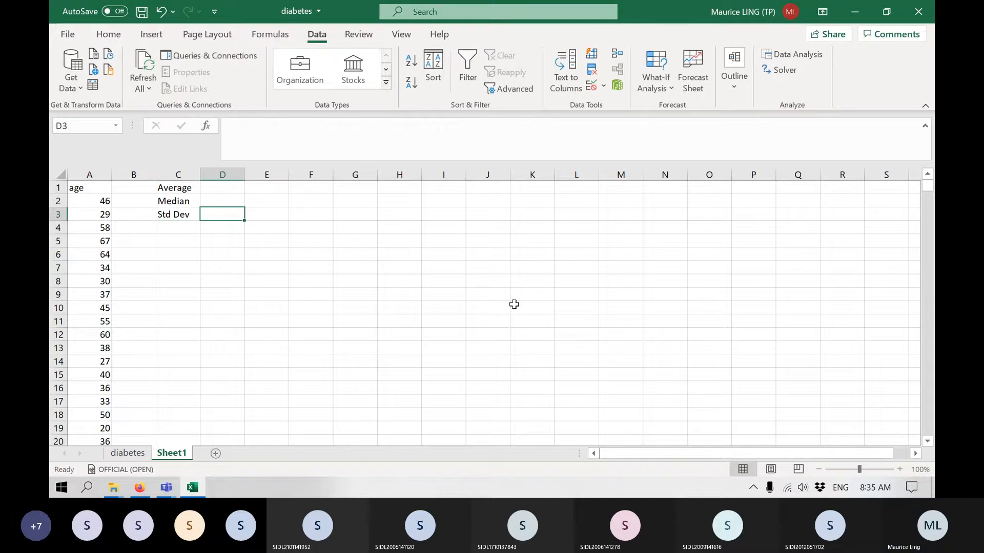
# Calculate the average age in D1 with the AVERAGE function over all of column A.
pyautogui.press('Up')
pyautogui.press('Up')
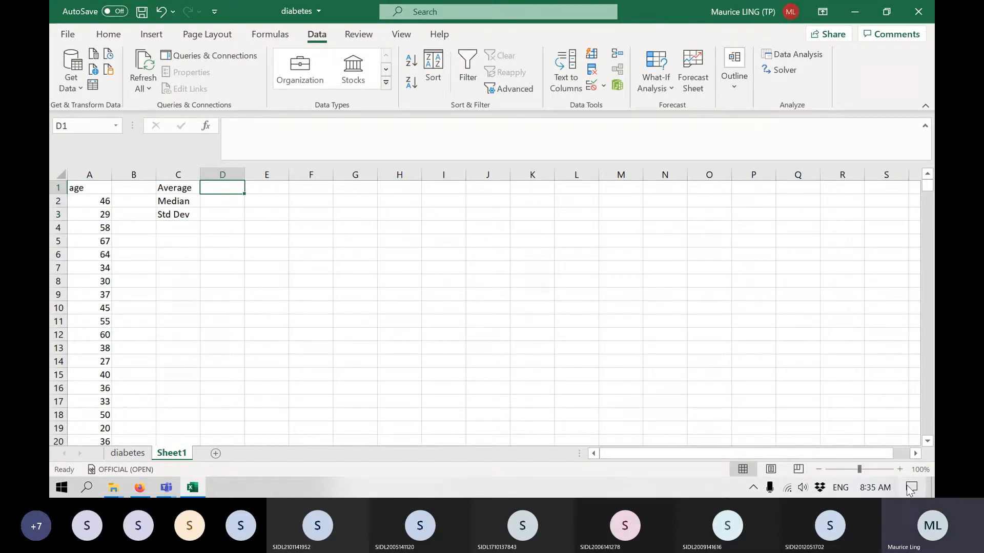
pyautogui.click(900, 469)
pyautogui.click(900, 469)
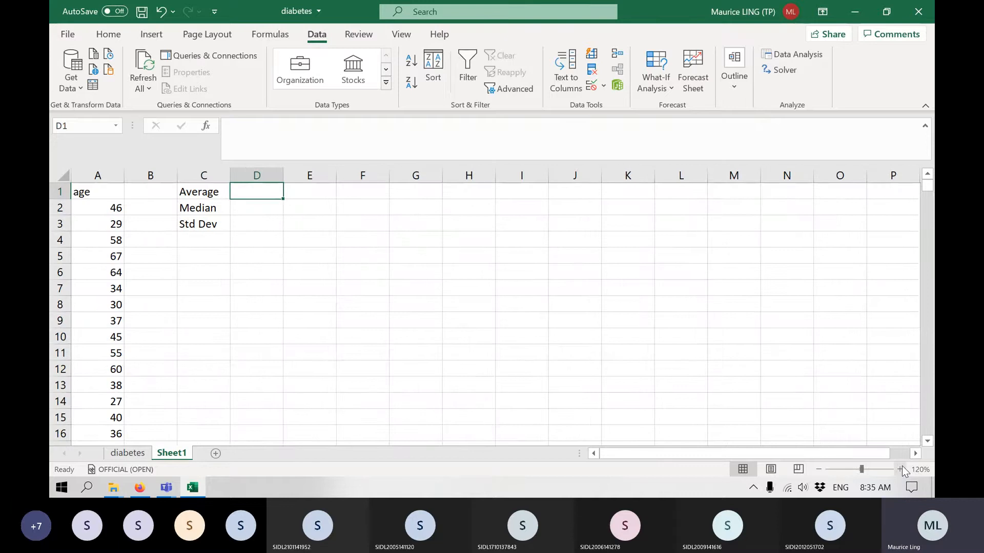
pyautogui.write('=average(')
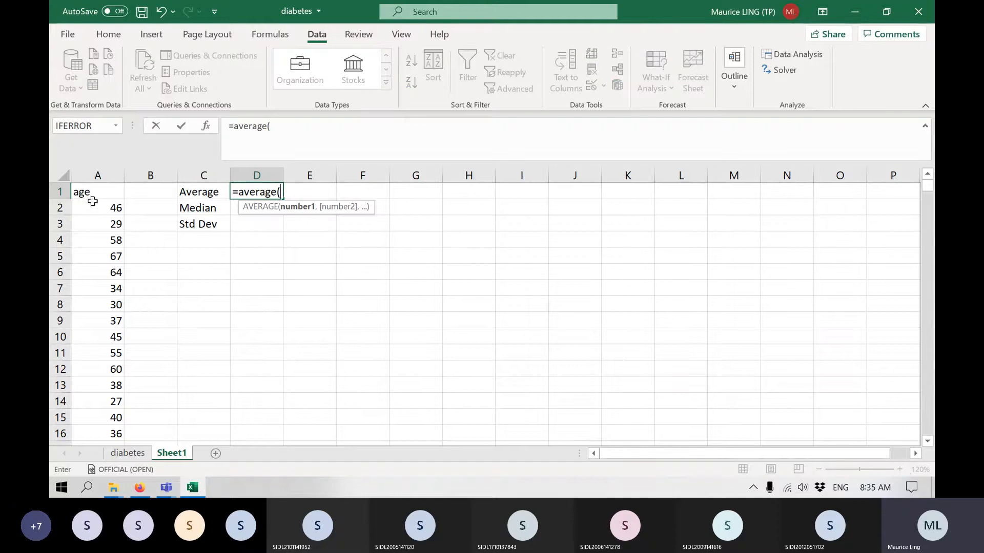
pyautogui.click(92, 171)
pyautogui.press('Return')
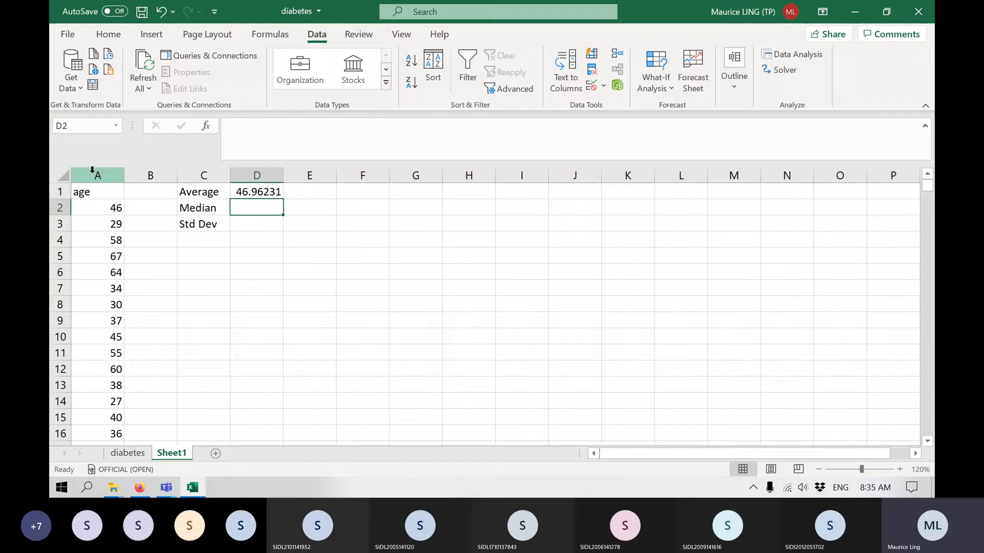
# Calculate the median age in D2 with the formula =median(A:A).
pyautogui.write('=m')
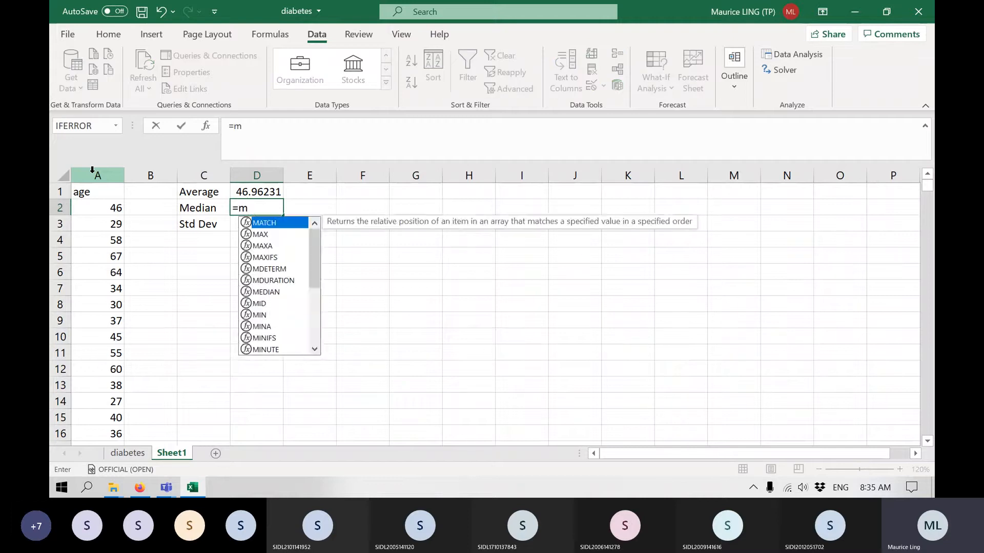
pyautogui.write('edian')
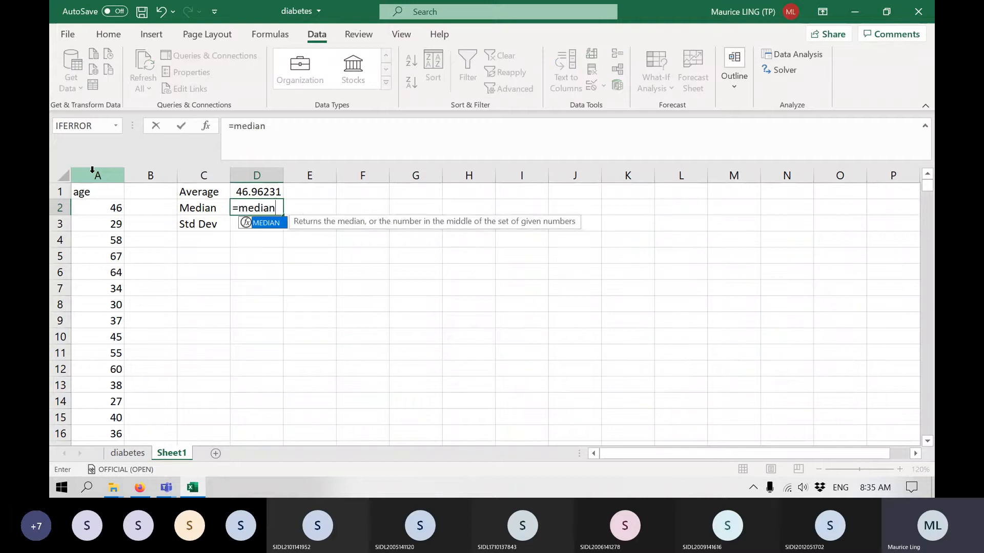
pyautogui.write('(')
pyautogui.click(87, 171)
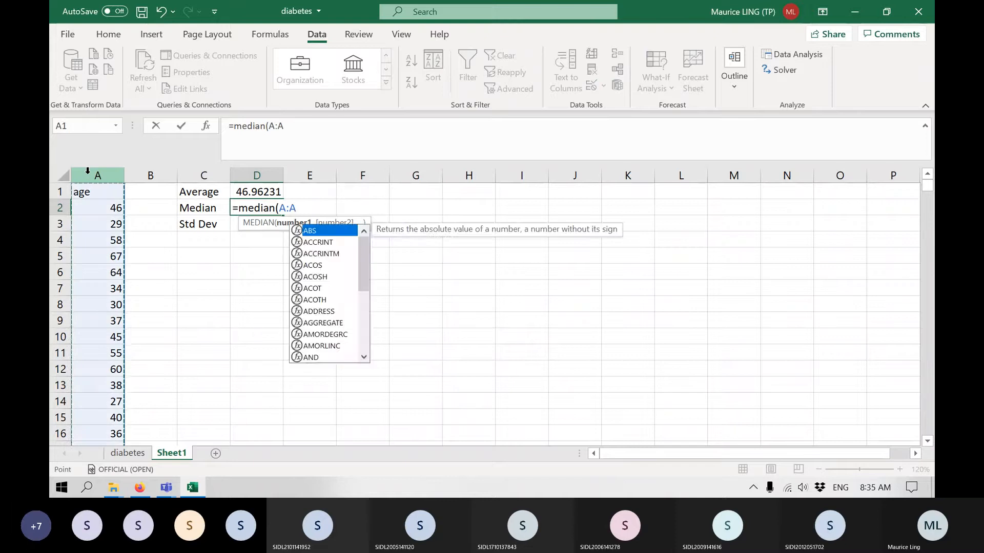
pyautogui.write(')')
pyautogui.press('Return')
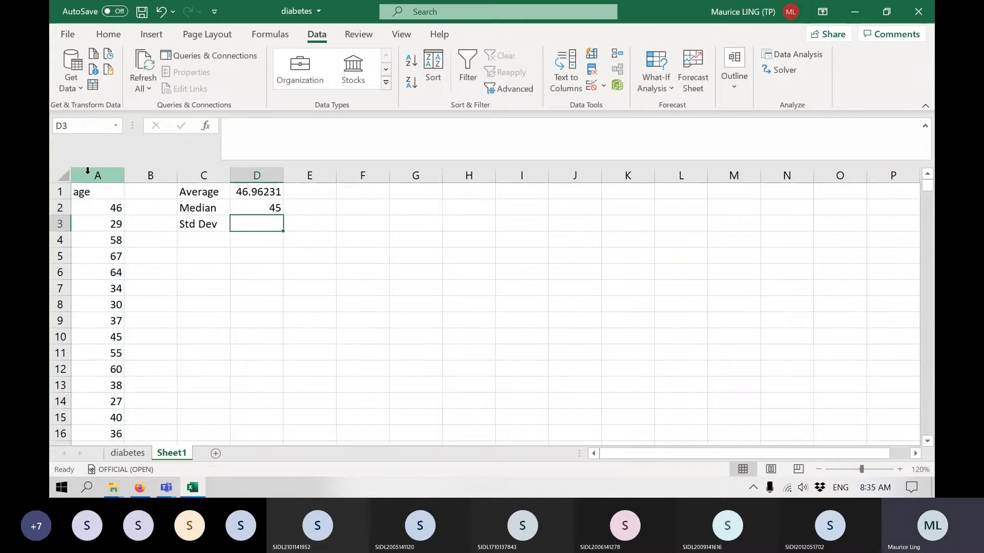
# Cross-check the median age in E2 with =quartile.inc(A:A,2) and clear the check formula.
pyautogui.press('Up')
pyautogui.press('Right')
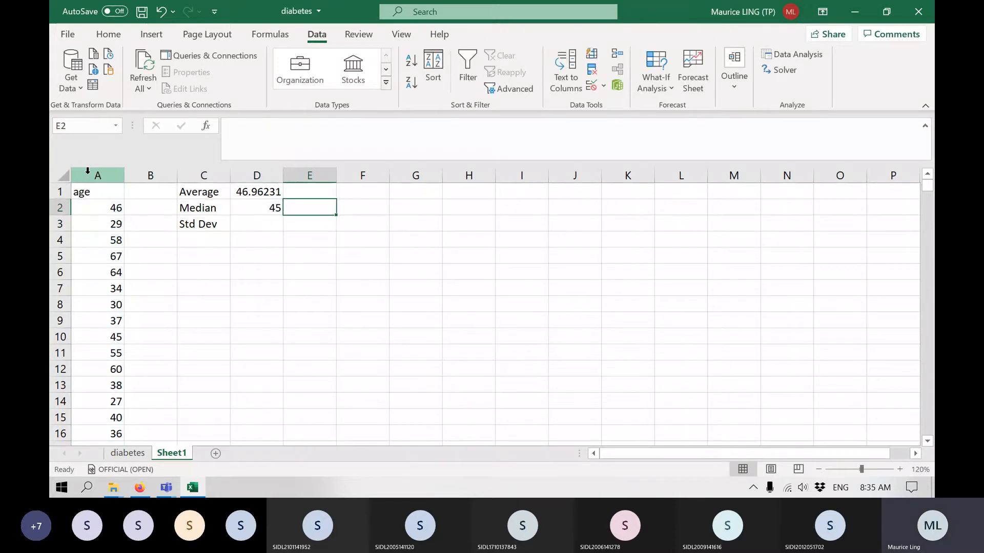
pyautogui.write('=quar')
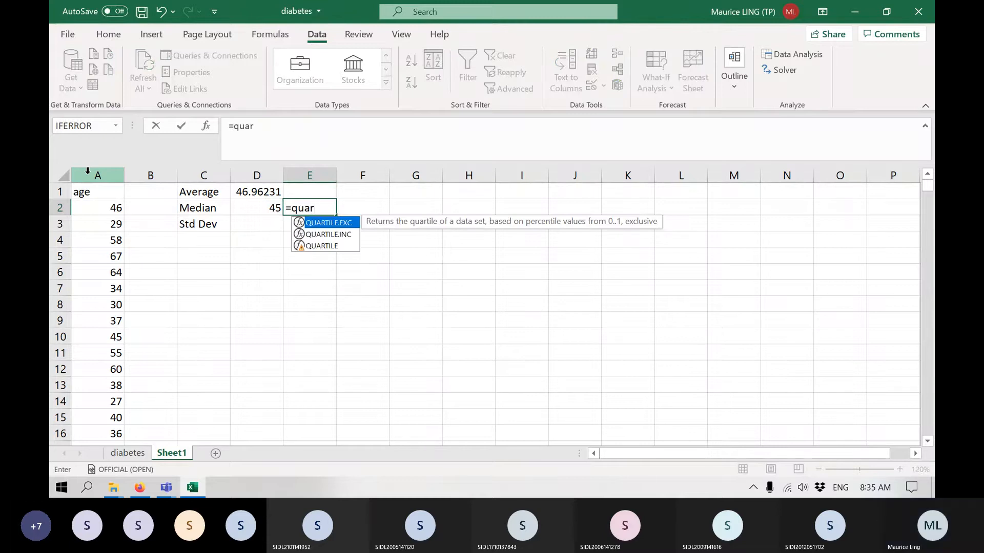
pyautogui.write('tile.inc(')
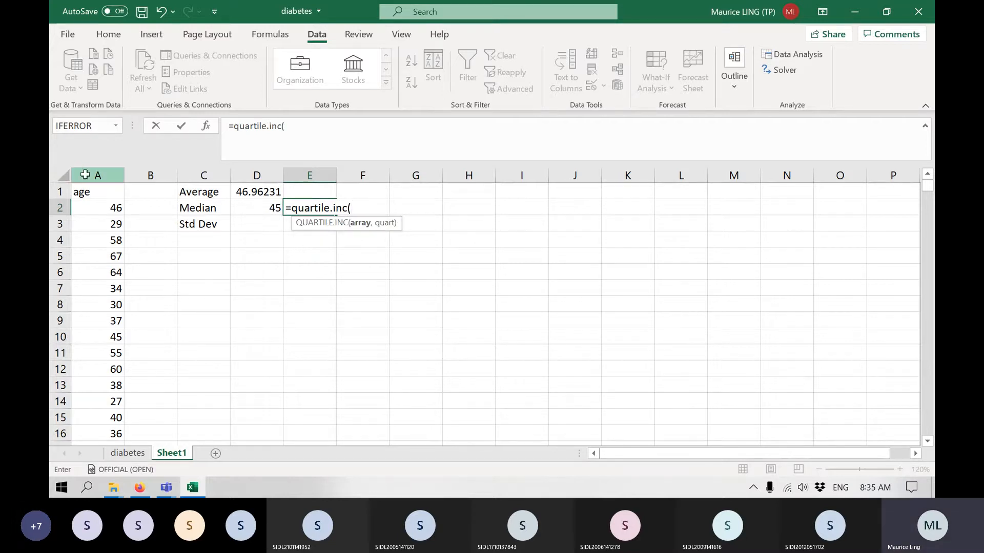
pyautogui.click(85, 171)
pyautogui.write(',')
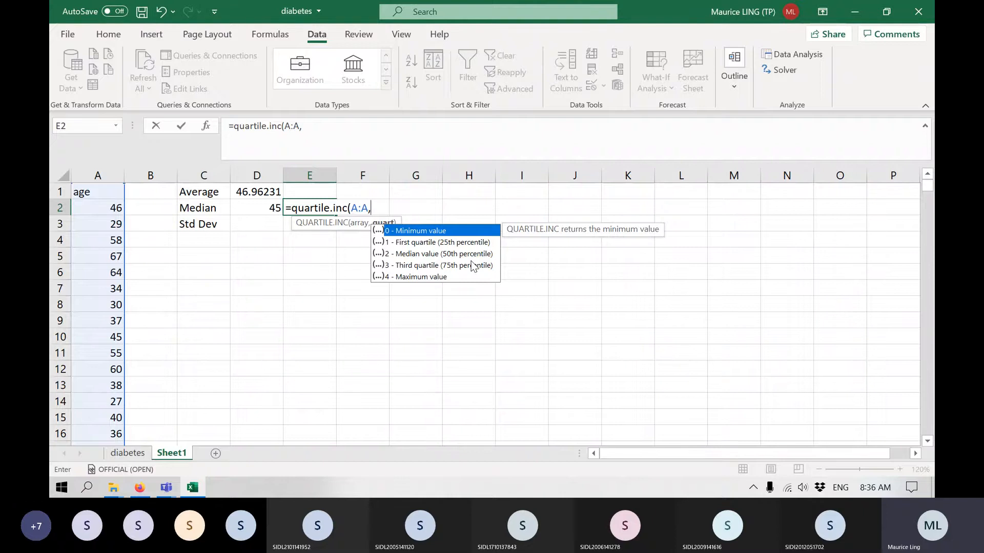
pyautogui.write('2)')
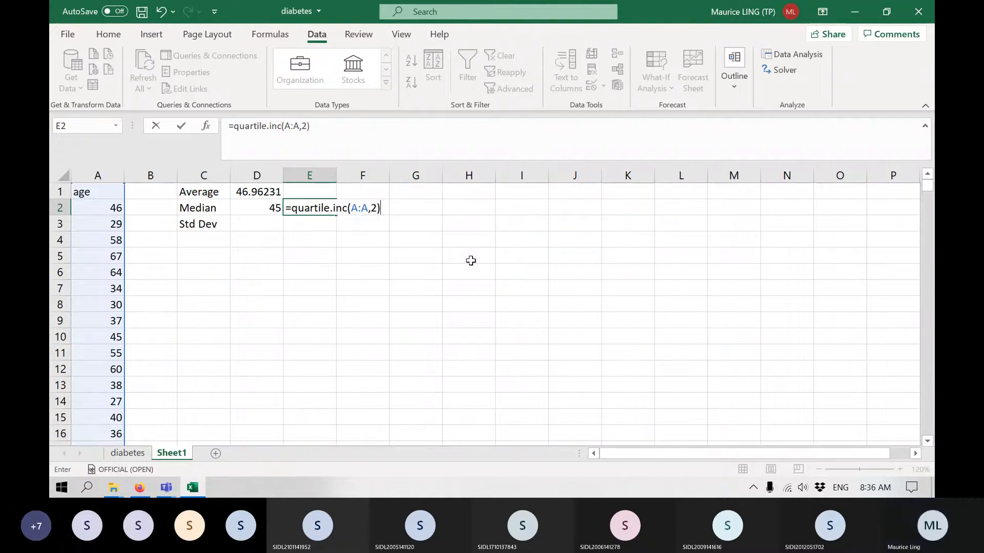
pyautogui.press('Return')
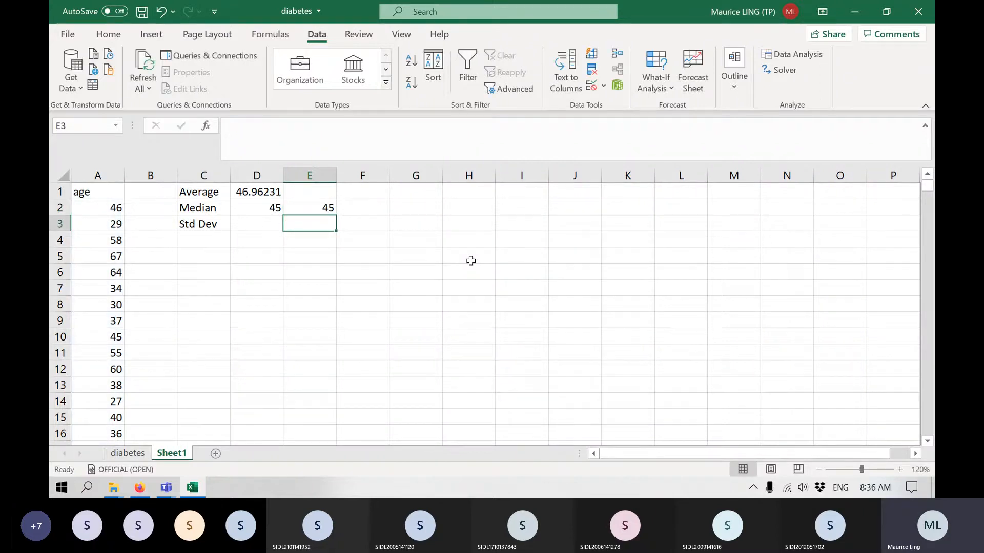
pyautogui.press('Up')
pyautogui.press('Delete')
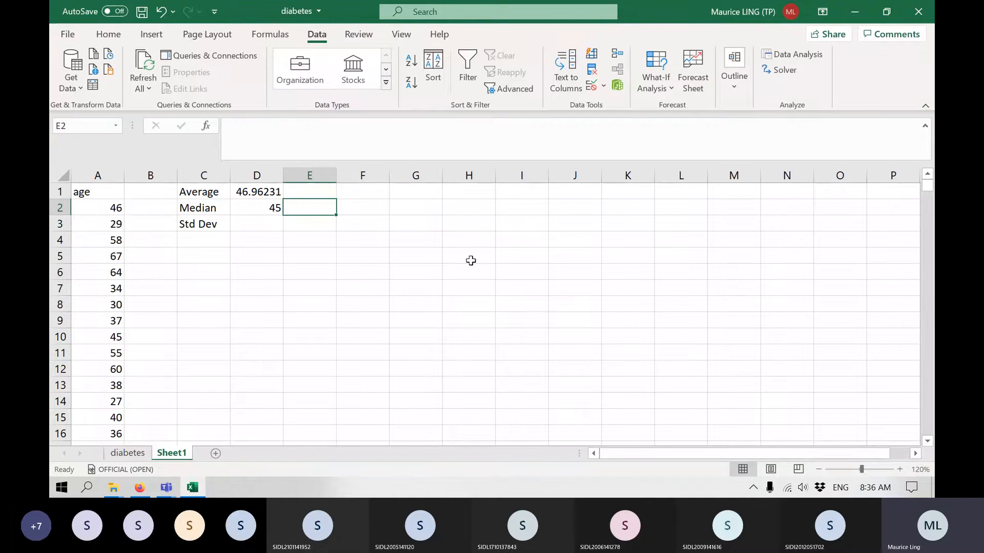
# Calculate the sample standard deviation of age in D3 with the STDEV.S function over all of column A.
pyautogui.press('Left')
pyautogui.press('Down')
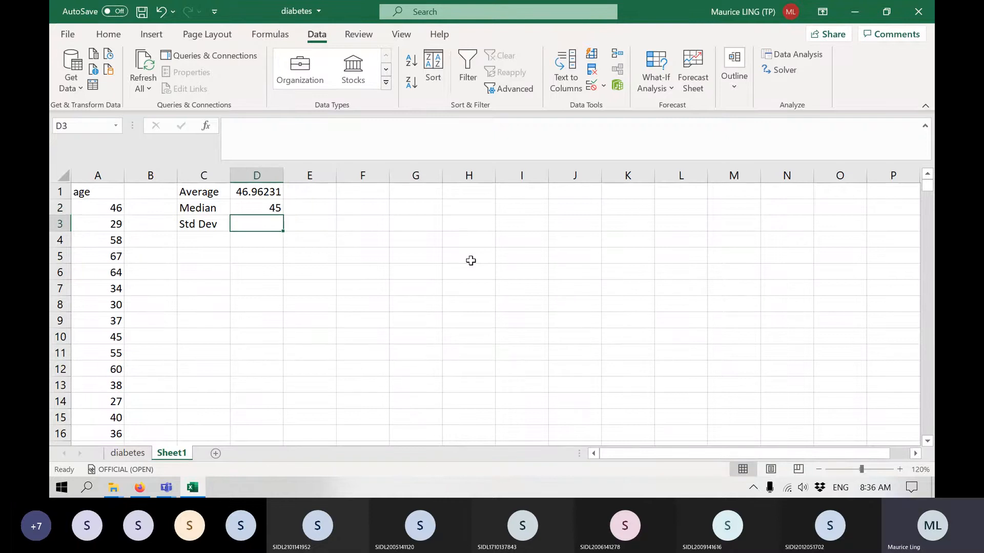
pyautogui.write('=stdev')
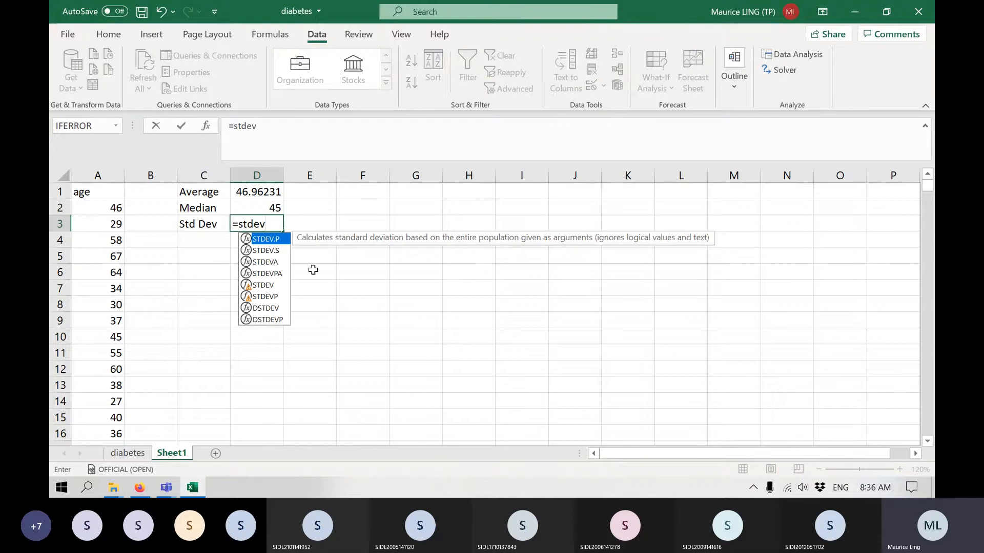
pyautogui.click(272, 251)
pyautogui.doubleClick(270, 251)
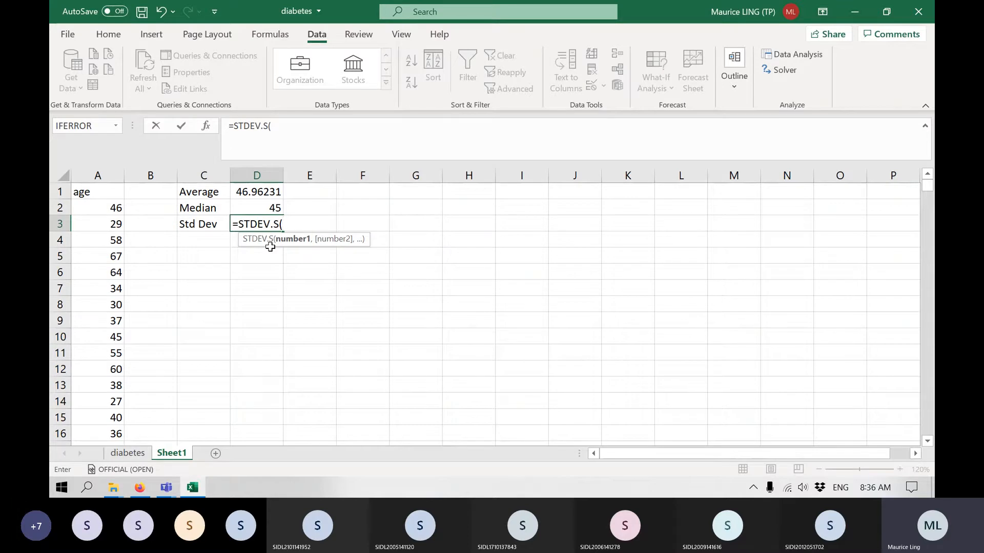
pyautogui.click(98, 167)
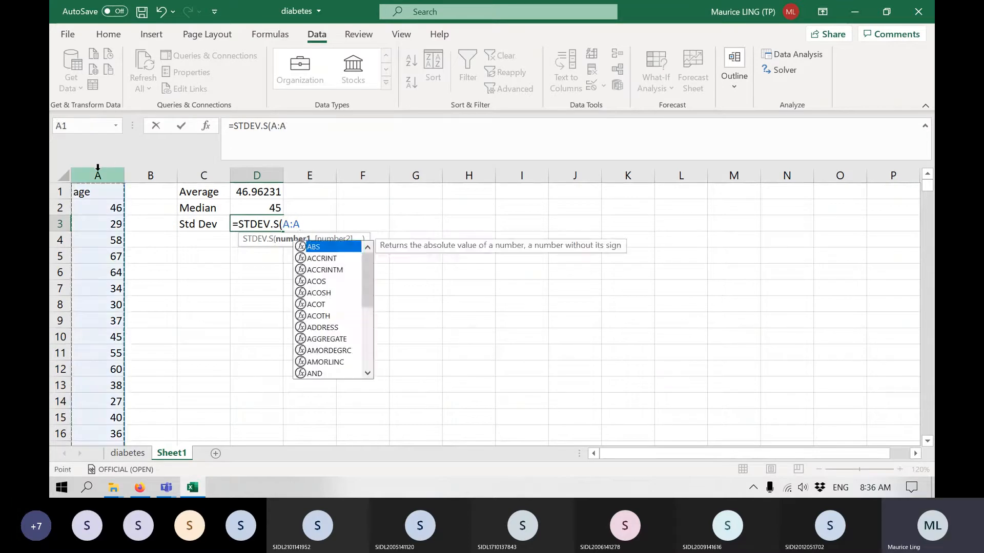
pyautogui.press('Return')
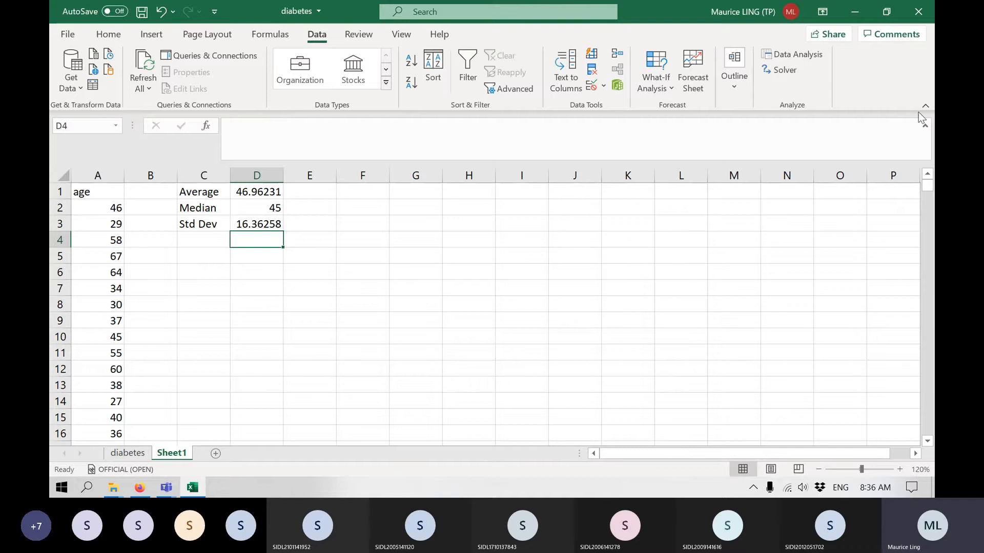
# Start the Descriptive Statistics tool from the Data Analysis add-in.
pyautogui.click(783, 56)
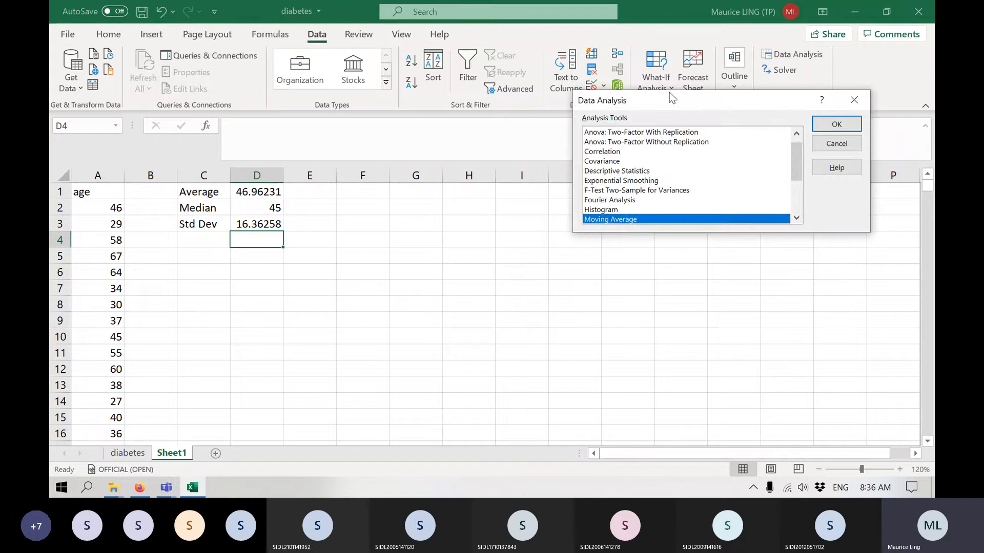
pyautogui.moveTo(669, 98); pyautogui.dragTo(601, 127)
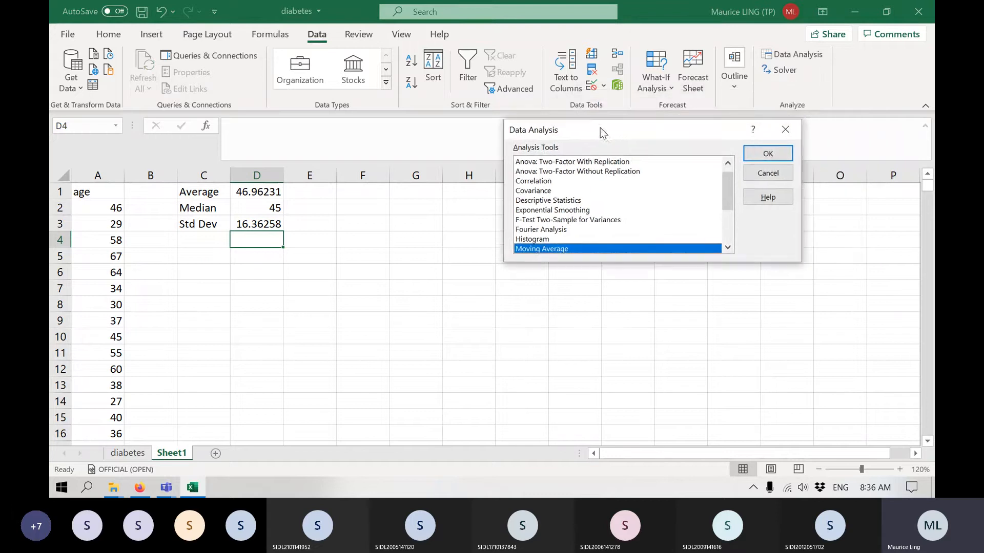
pyautogui.press('XF86AudioLowerVolume')
pyautogui.click(560, 201)
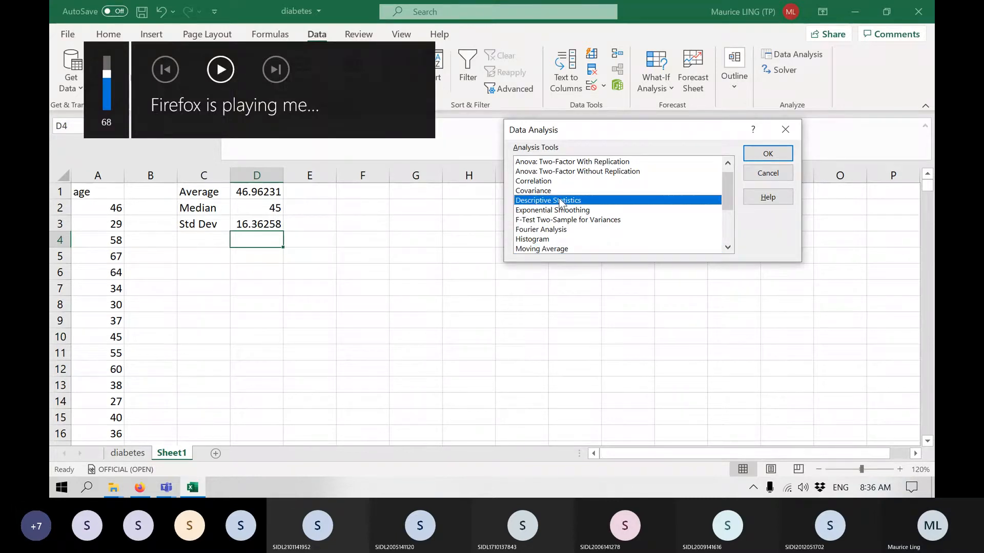
pyautogui.click(775, 155)
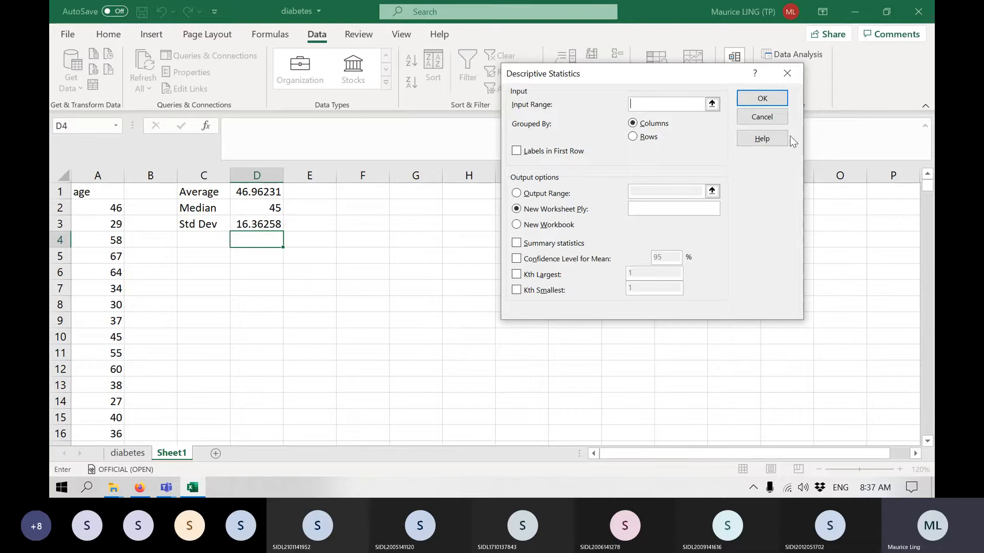
# Generate descriptive statistics for column A with labels in first row, output range F1, summary statistics and a 95% confidence level for the mean.
pyautogui.click(106, 167)
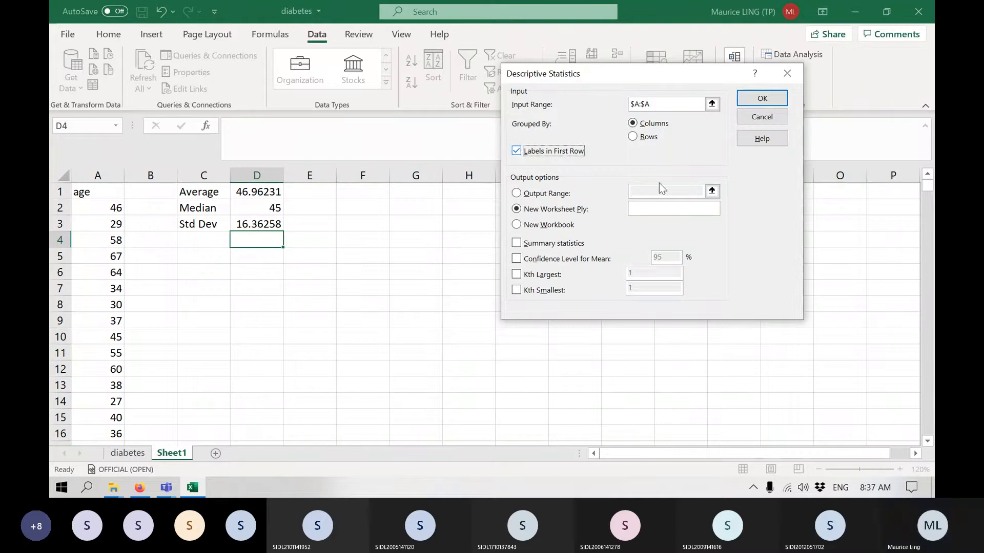
pyautogui.click(536, 191)
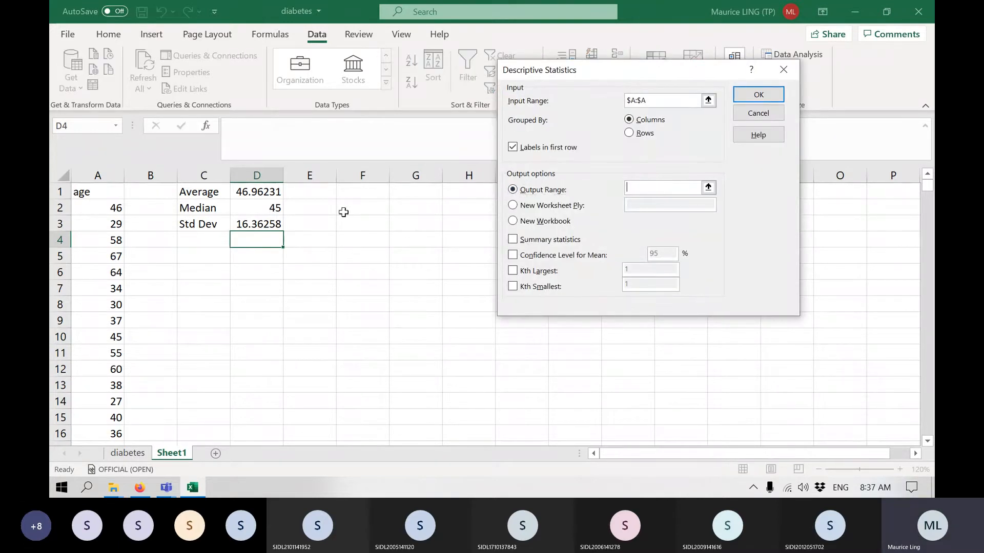
pyautogui.click(361, 190)
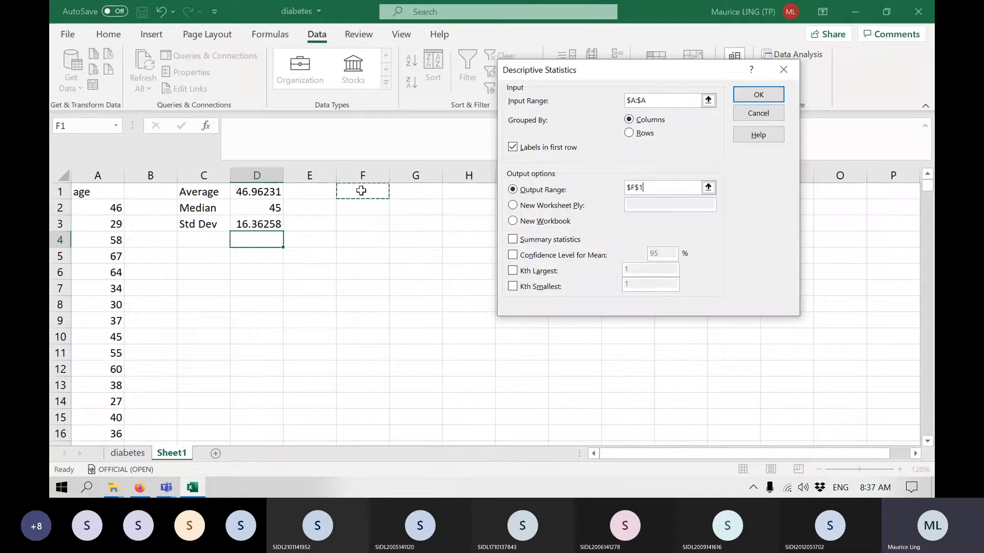
pyautogui.click(539, 244)
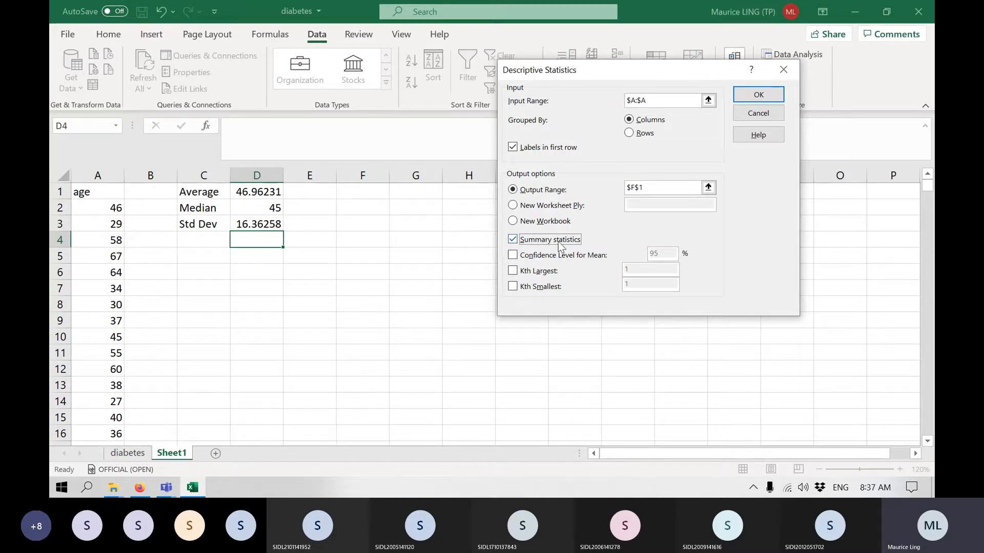
pyautogui.click(549, 256)
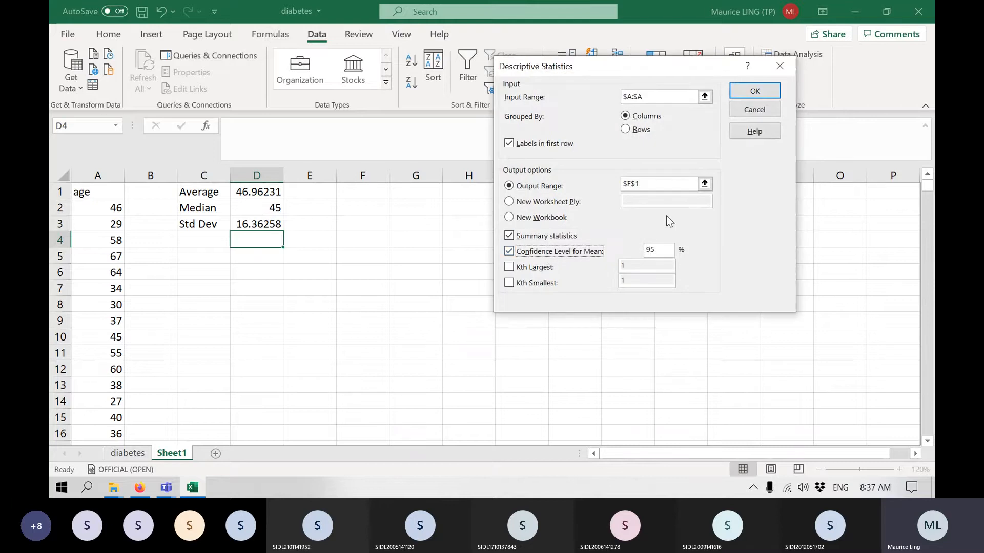
pyautogui.click(755, 92)
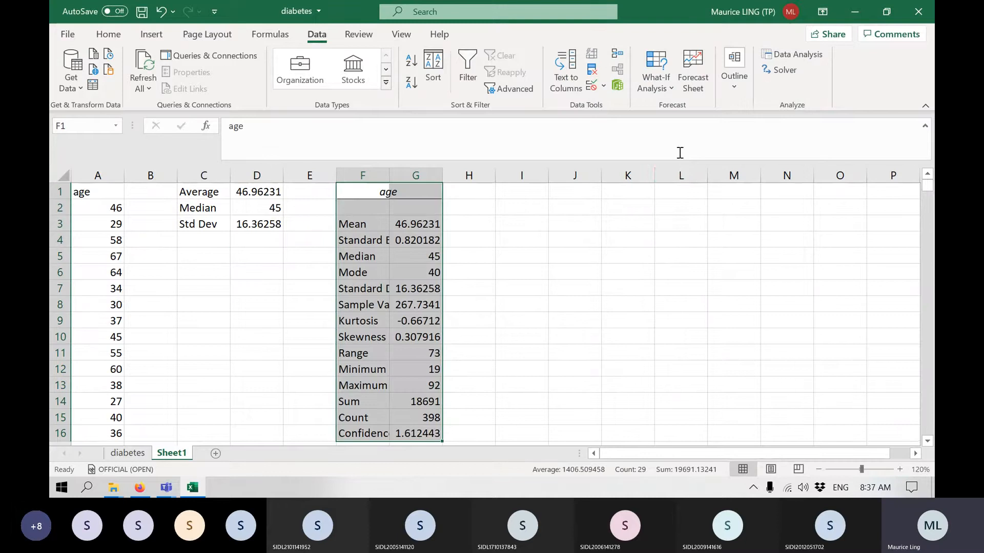
# Widen column F to fit the statistic labels and deselect the output table.
pyautogui.scroll(-2, 673, 174)
pyautogui.scroll(2, 673, 175)
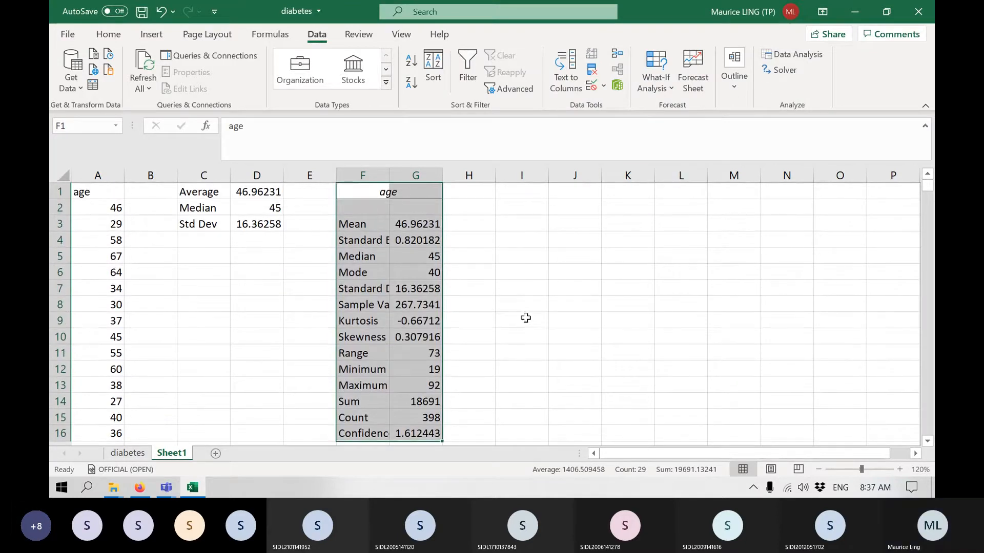
pyautogui.moveTo(388, 171); pyautogui.dragTo(435, 172)
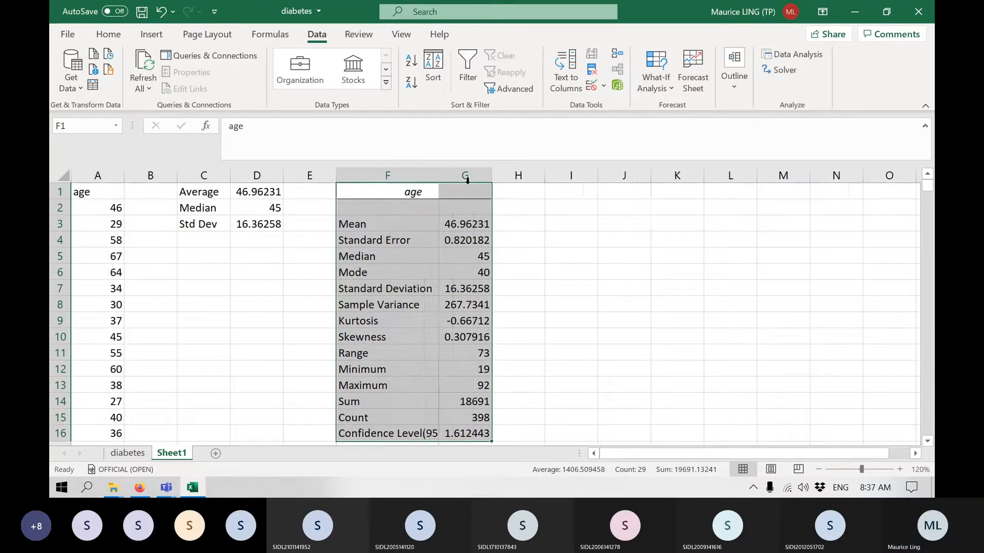
pyautogui.click(637, 249)
# Examine the mean, standard error, median, mode, standard deviation and sample variance in the age statistics table.
pyautogui.click(466, 225)
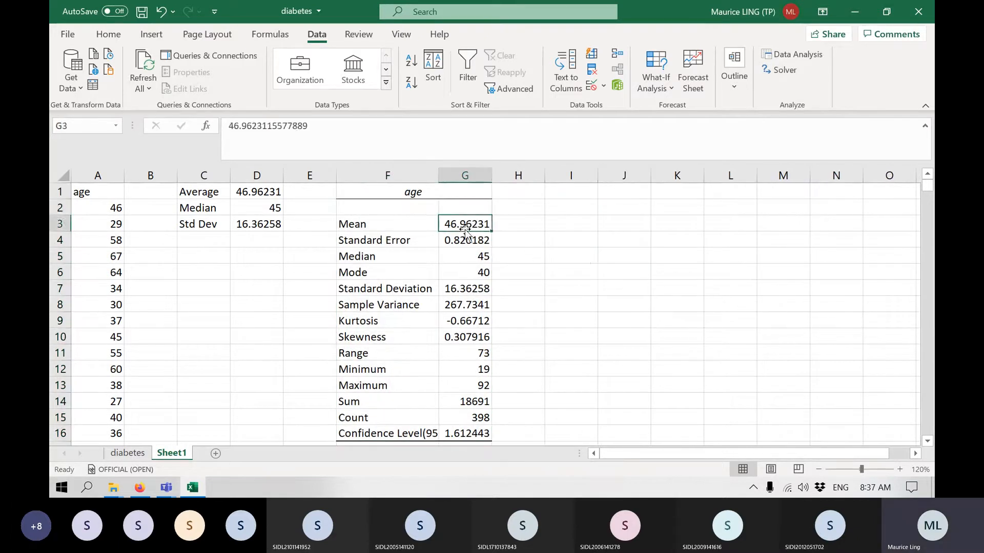
pyautogui.click(466, 240)
pyautogui.click(474, 254)
pyautogui.click(477, 269)
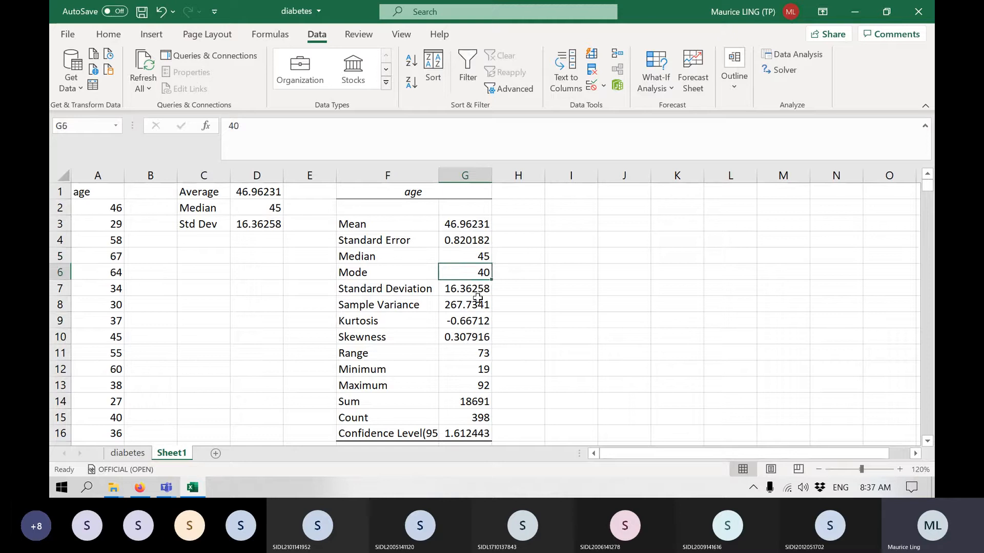
pyautogui.click(476, 301)
pyautogui.click(468, 289)
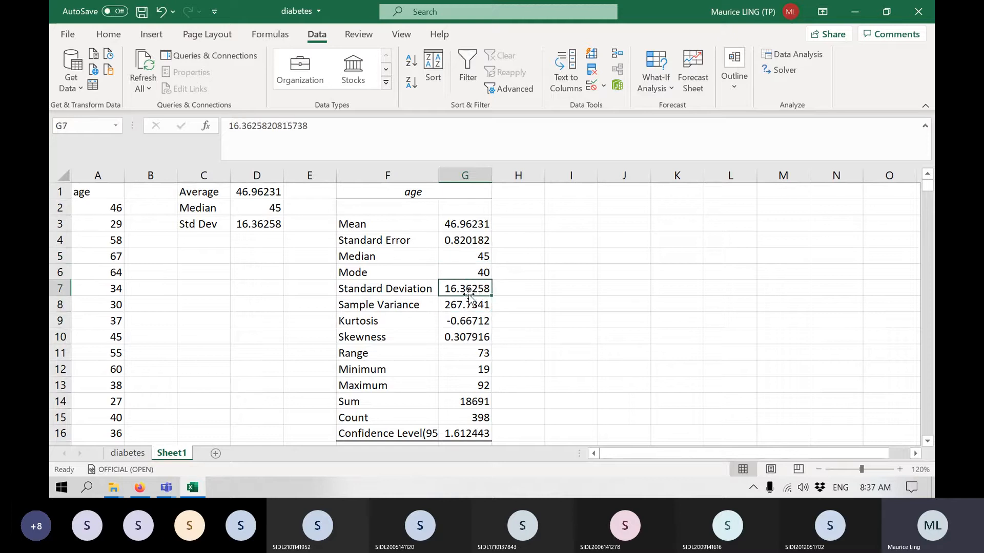
pyautogui.click(469, 303)
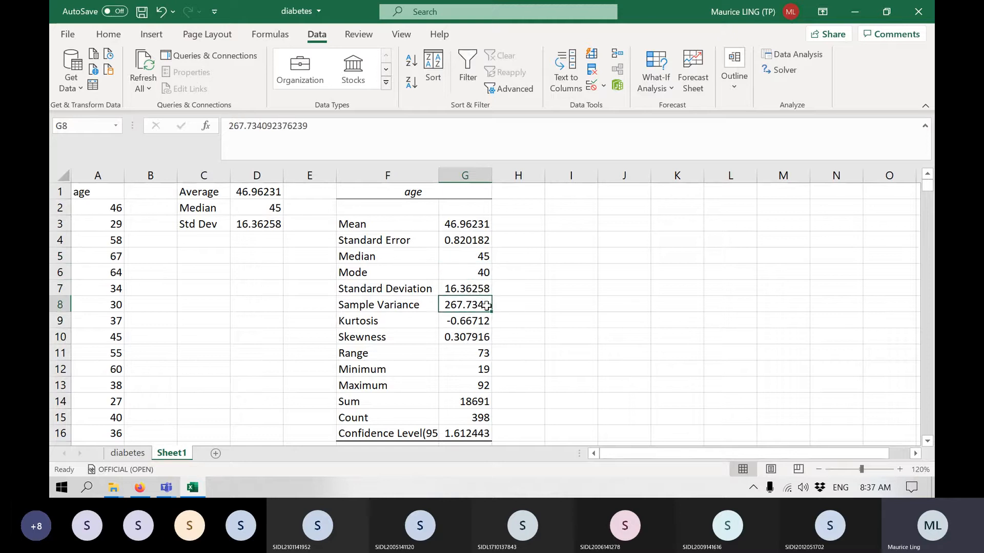
pyautogui.click(475, 282)
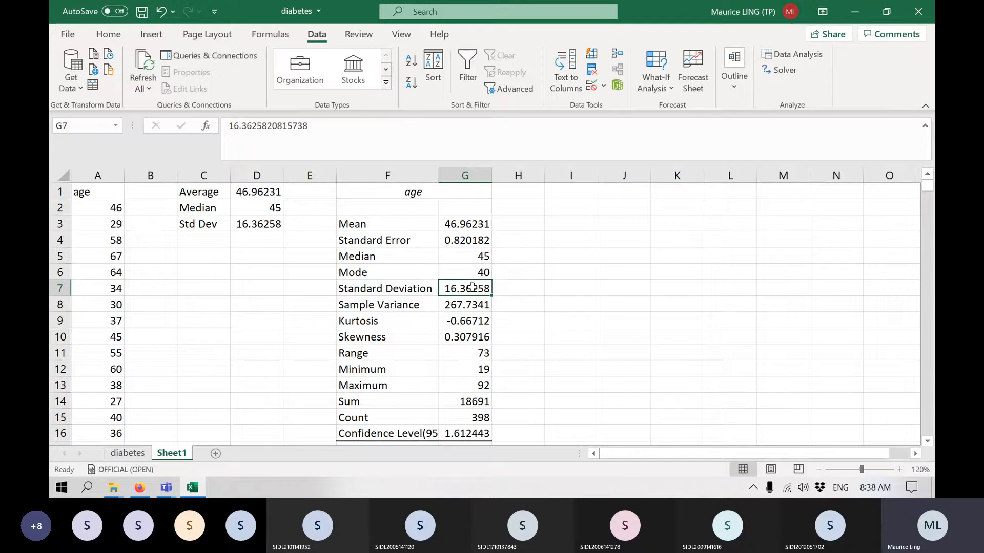
# Examine the kurtosis, skewness, range, minimum, maximum and 95% confidence level in the age statistics table.
pyautogui.scroll(-2, 681, 321)
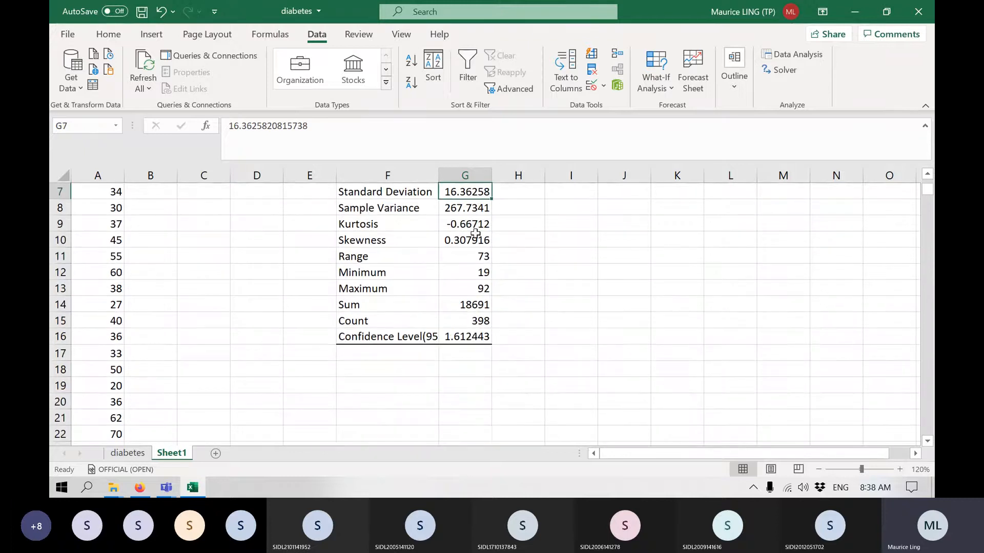
pyautogui.click(466, 223)
pyautogui.click(467, 240)
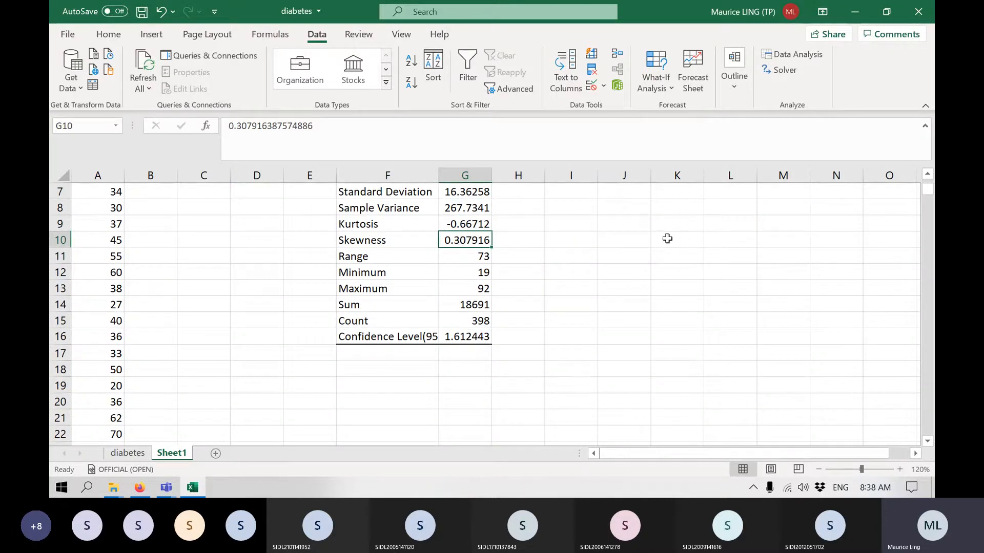
pyautogui.scroll(1, 661, 234)
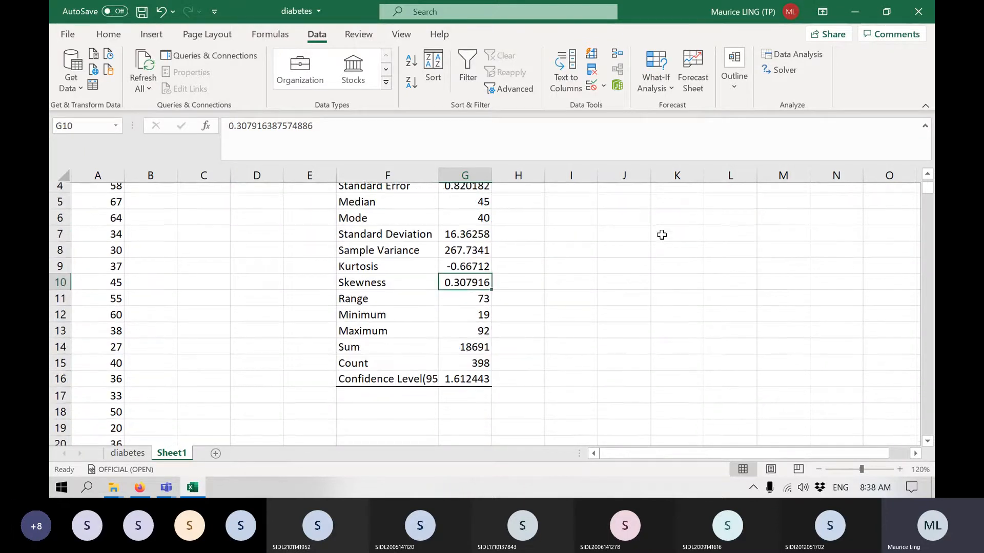
pyautogui.click(456, 305)
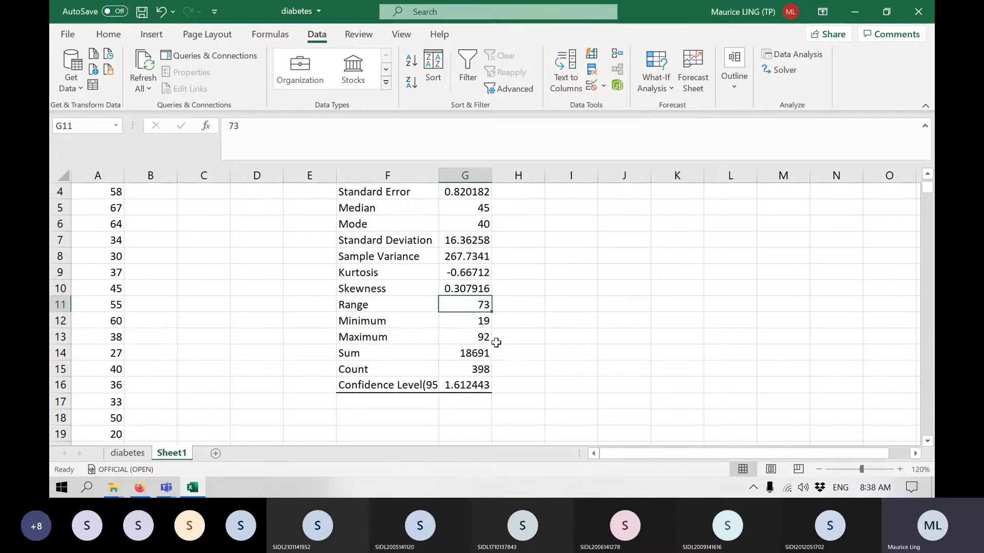
pyautogui.click(489, 325)
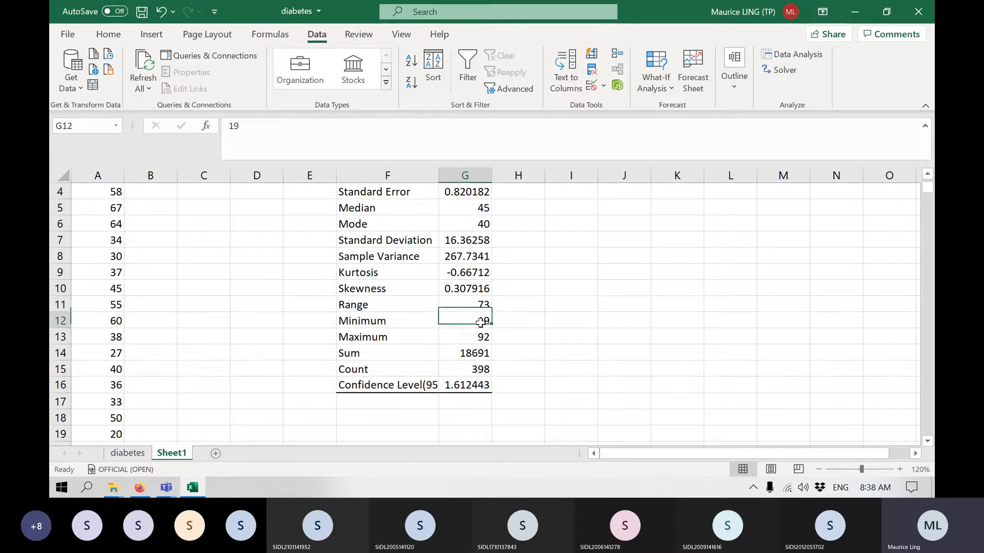
pyautogui.click(482, 338)
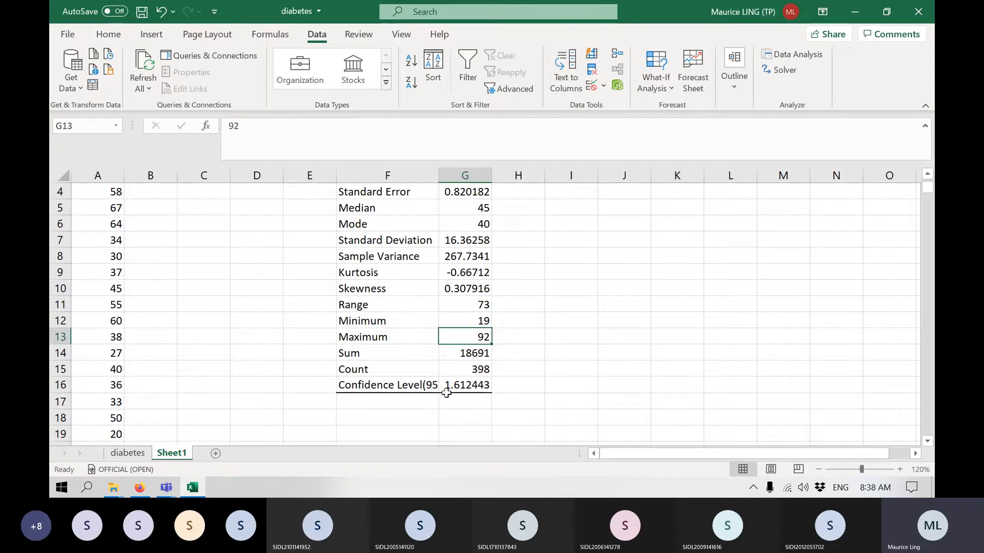
pyautogui.click(399, 386)
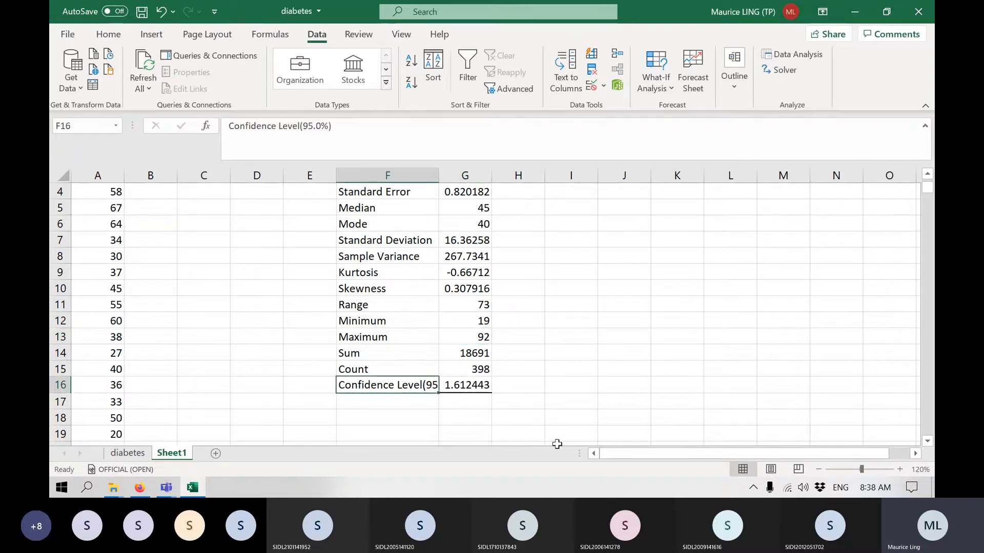
pyautogui.scroll(1, 491, 389)
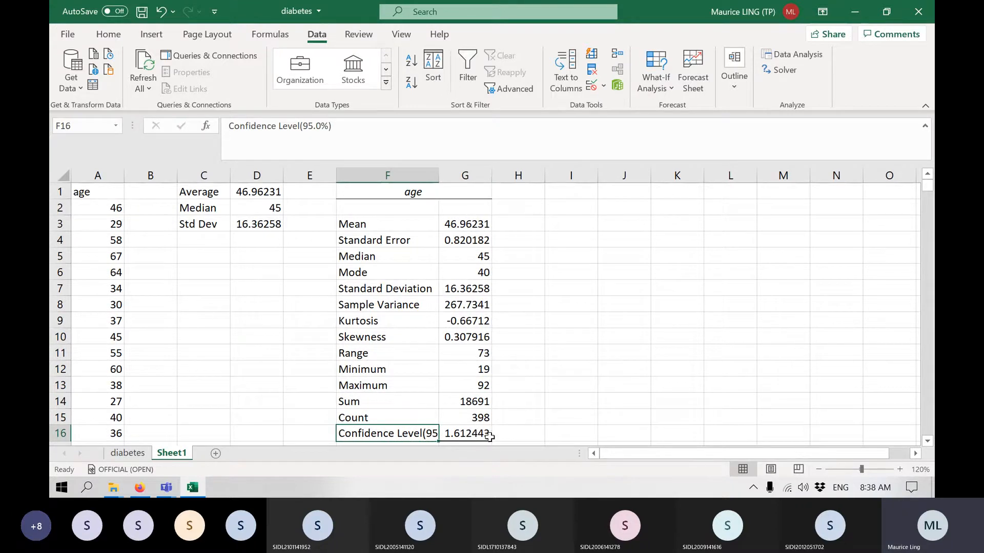
pyautogui.click(486, 435)
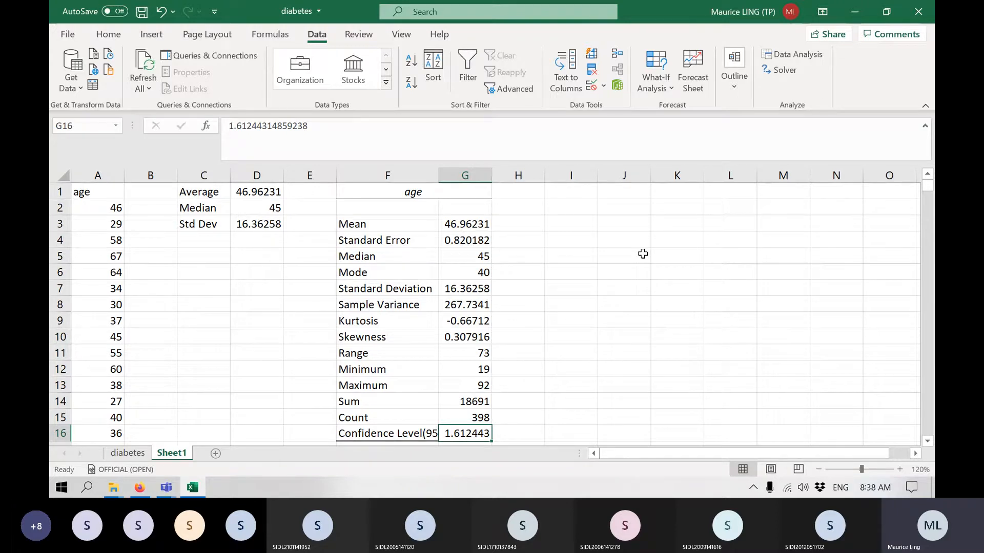
pyautogui.click(810, 54)
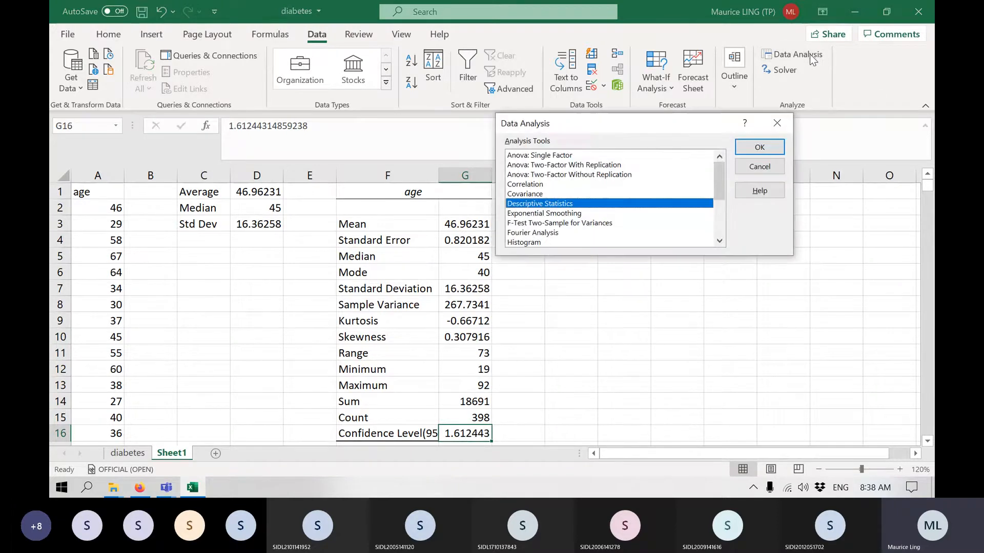
pyautogui.click(564, 241)
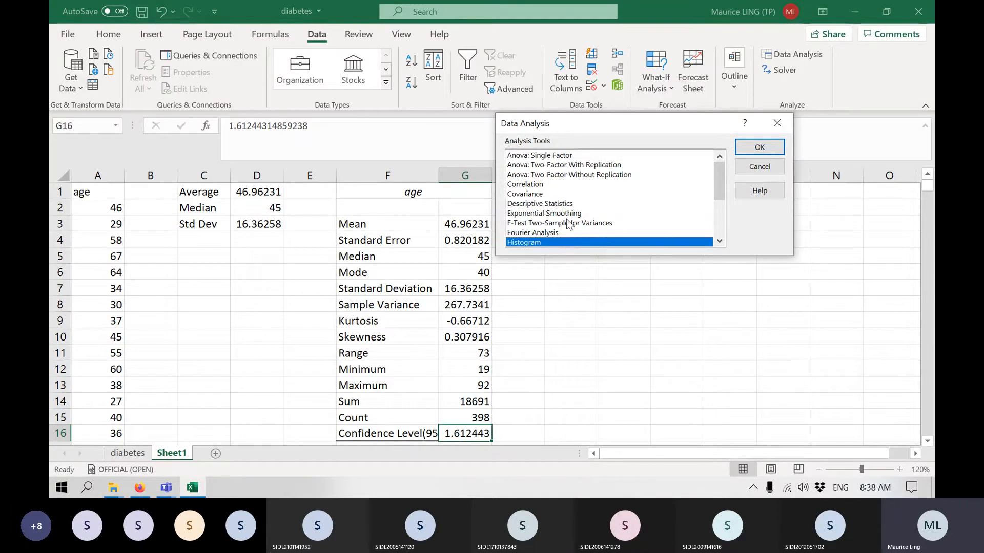
pyautogui.scroll(-2, 551, 215)
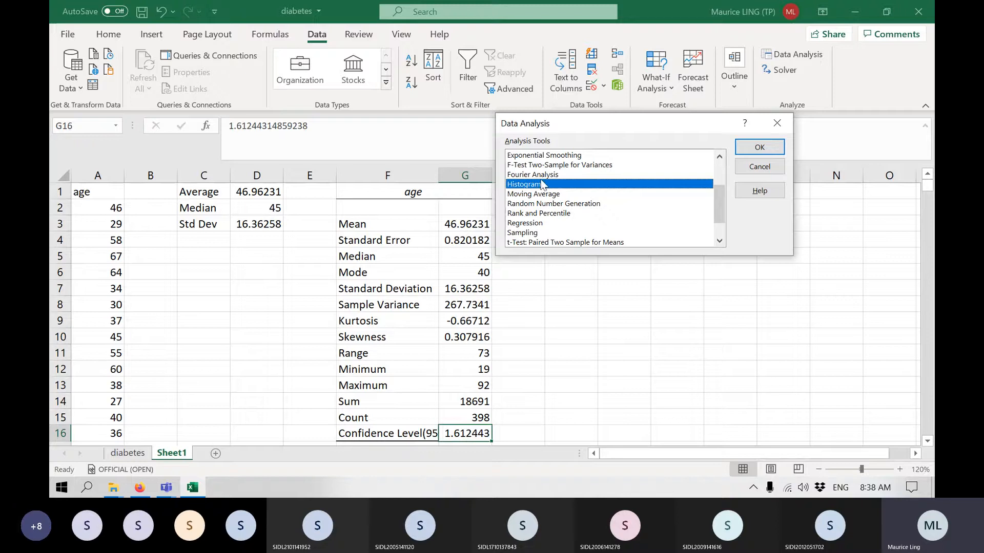
pyautogui.click(764, 171)
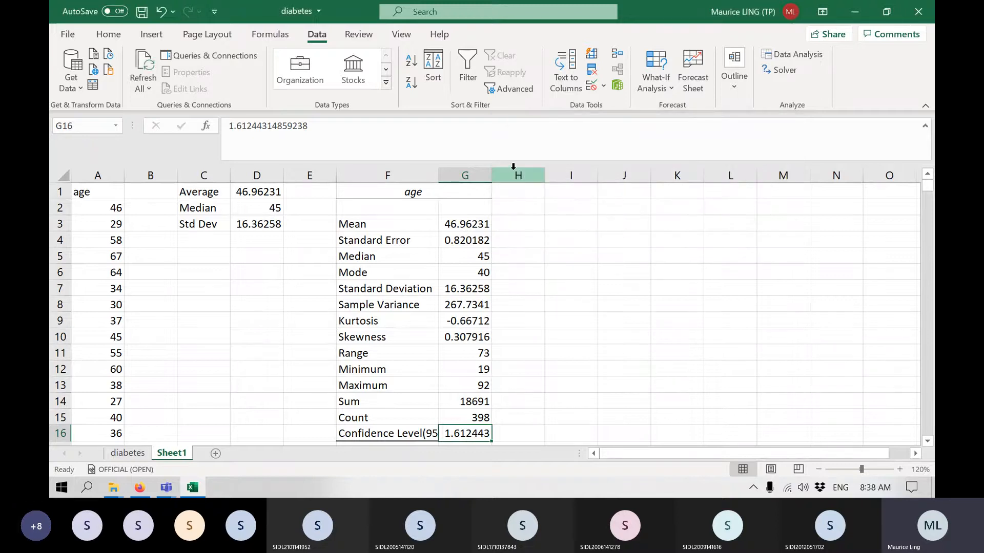
pyautogui.moveTo(184, 175); pyautogui.dragTo(470, 176)
pyautogui.rightClick(475, 178)
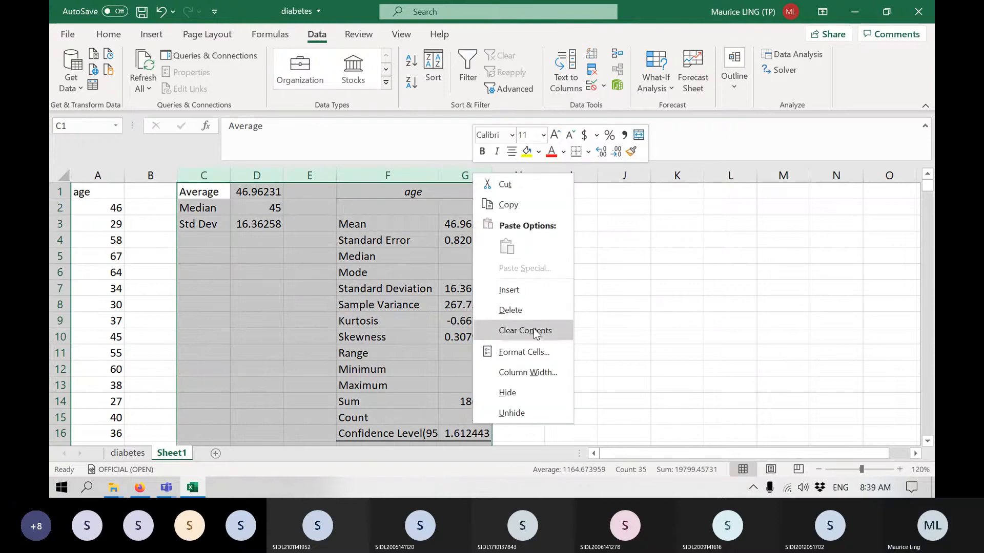
pyautogui.click(639, 320)
pyautogui.click(621, 269)
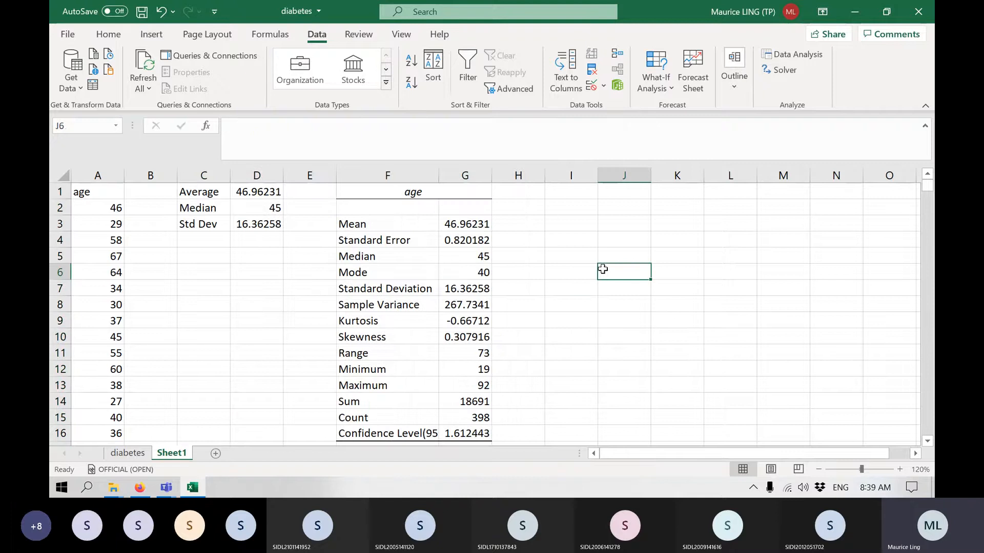
# Add the headers Bins in cell I1 and Frequency in cell J1 for an age frequency table.
pyautogui.click(570, 190)
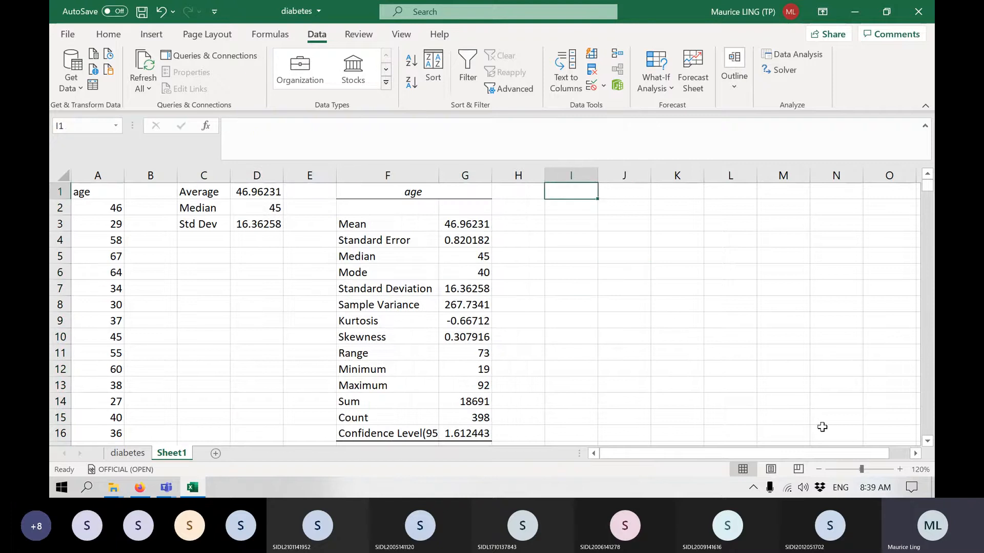
pyautogui.write('Bin')
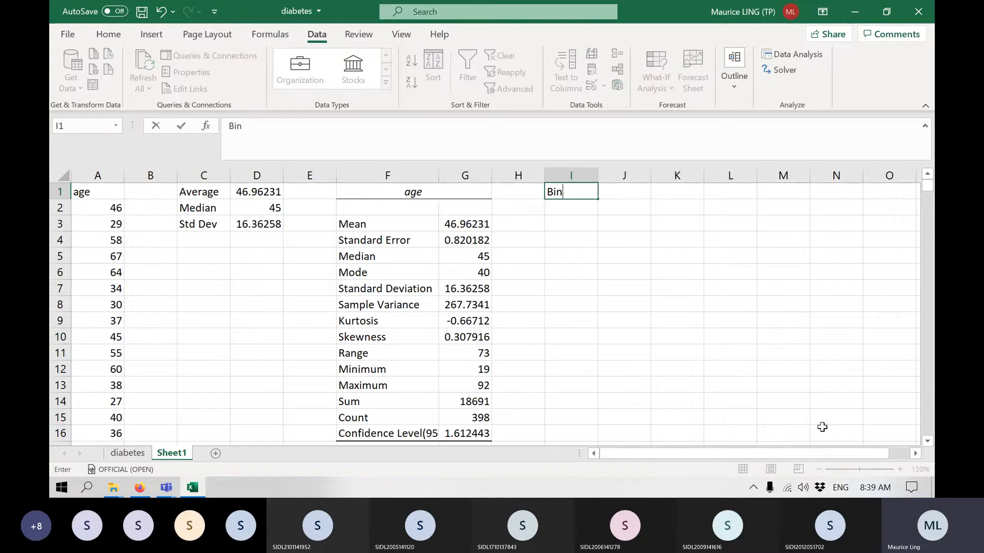
pyautogui.write('s')
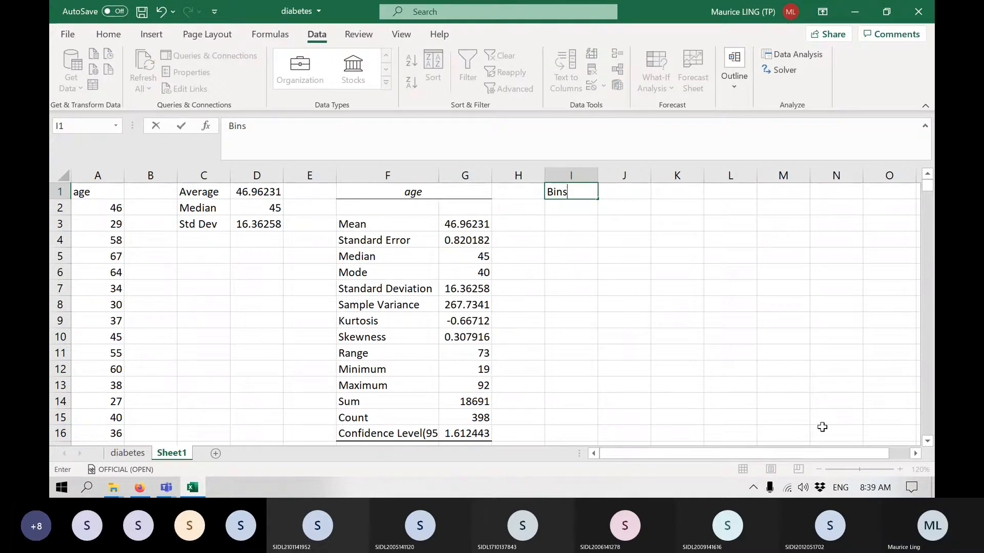
pyautogui.press('Tab')
pyautogui.write('Freq')
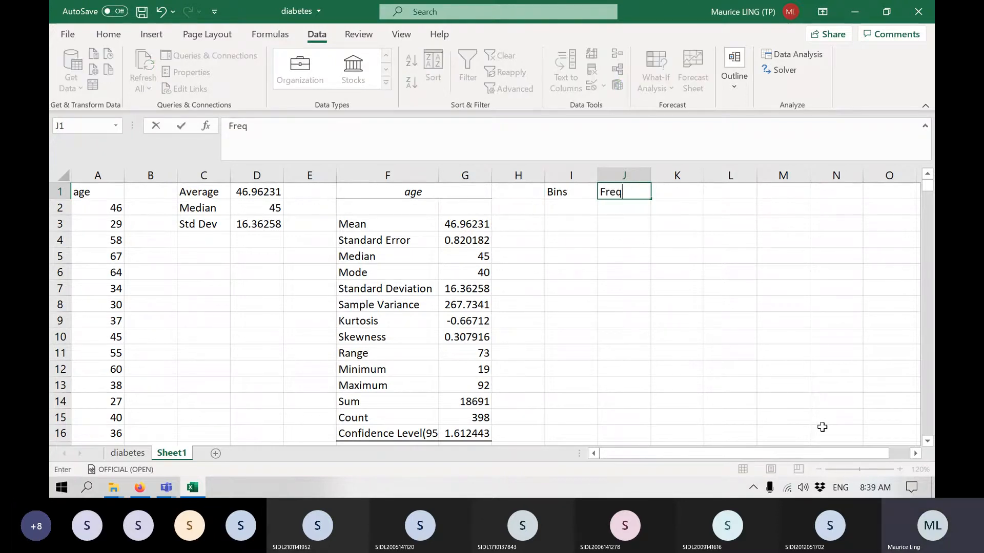
pyautogui.write('uenc')
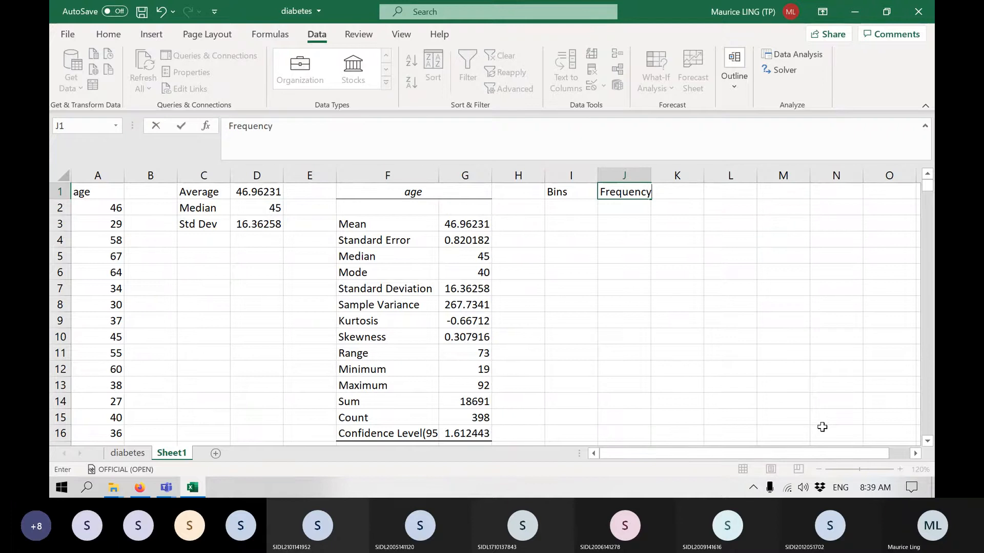
pyautogui.write('y')
pyautogui.press('Return')
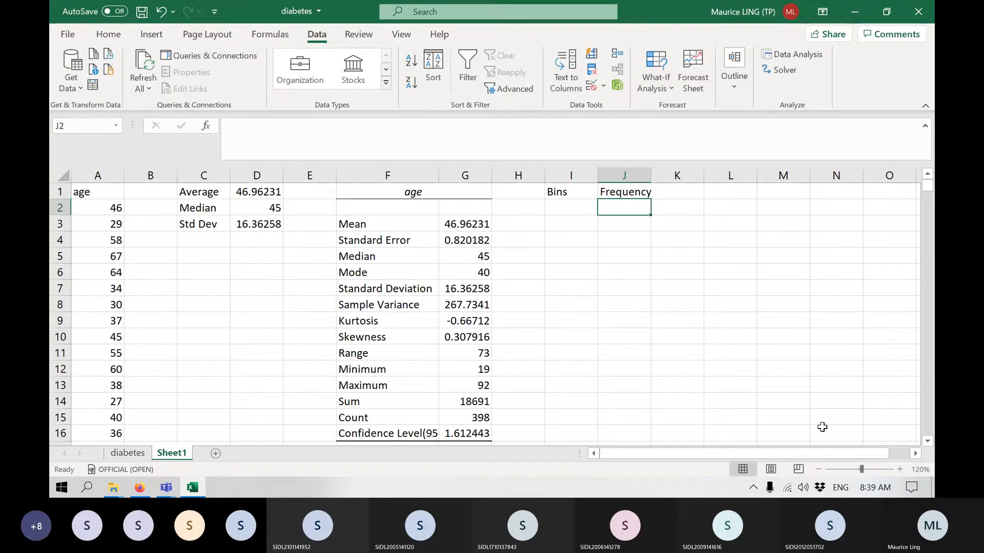
# Enter the first two age bins, <20 and 20-29.9, in cells I2 and I3.
pyautogui.press('Left')
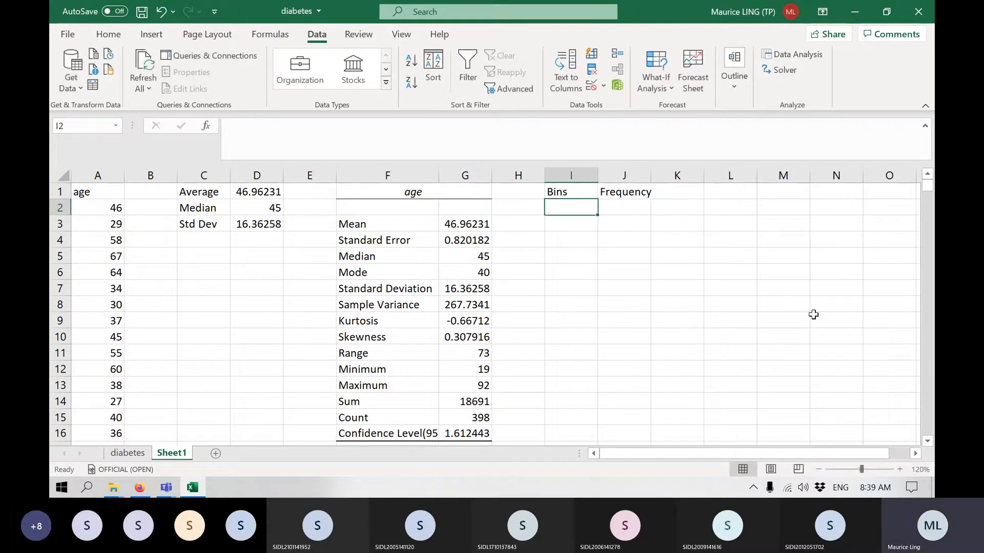
pyautogui.click(484, 370)
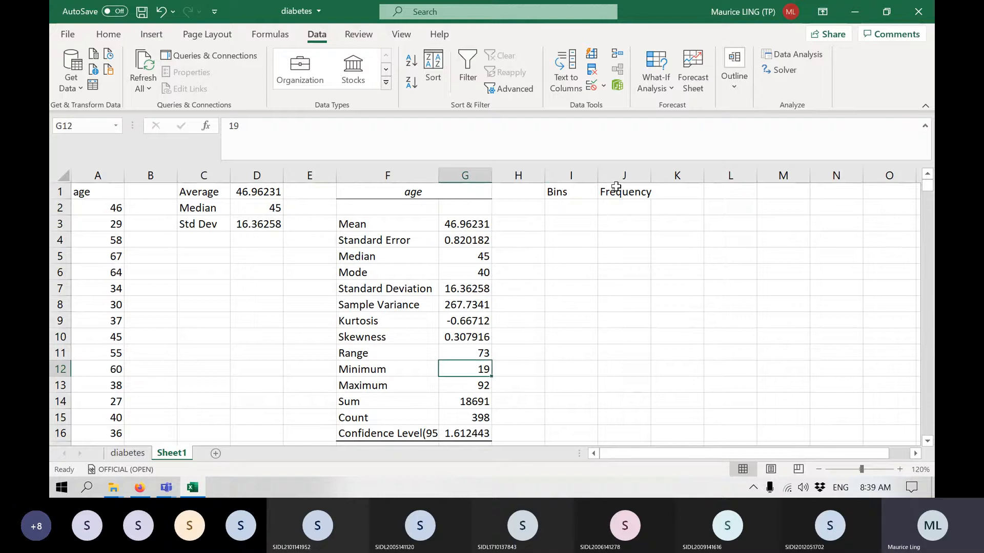
pyautogui.click(586, 206)
pyautogui.write('<')
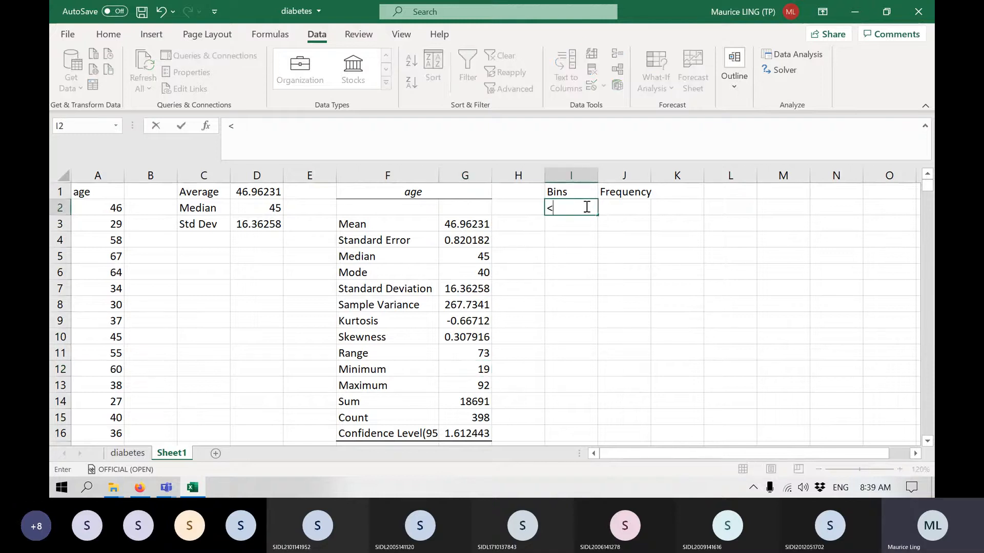
pyautogui.write('20')
pyautogui.press('Return')
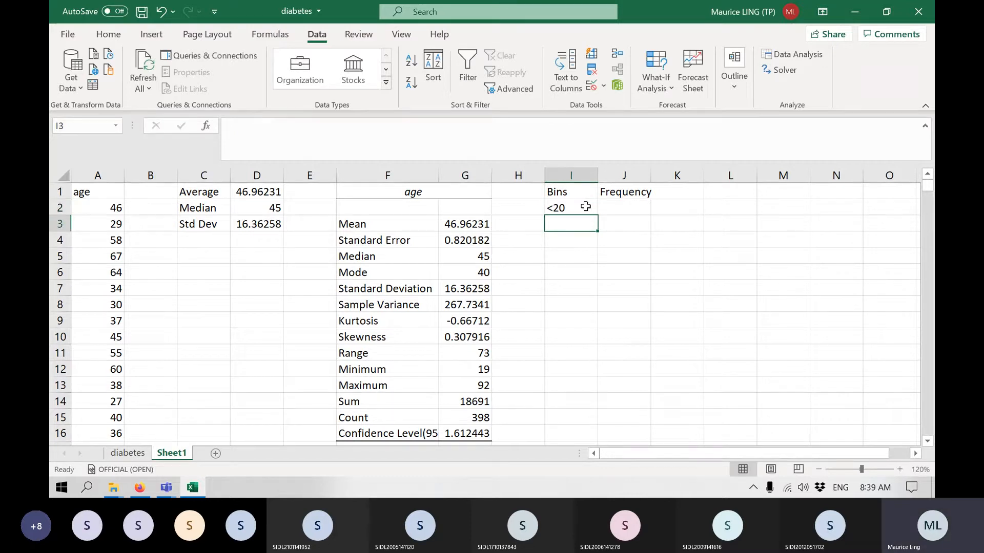
pyautogui.write('20')
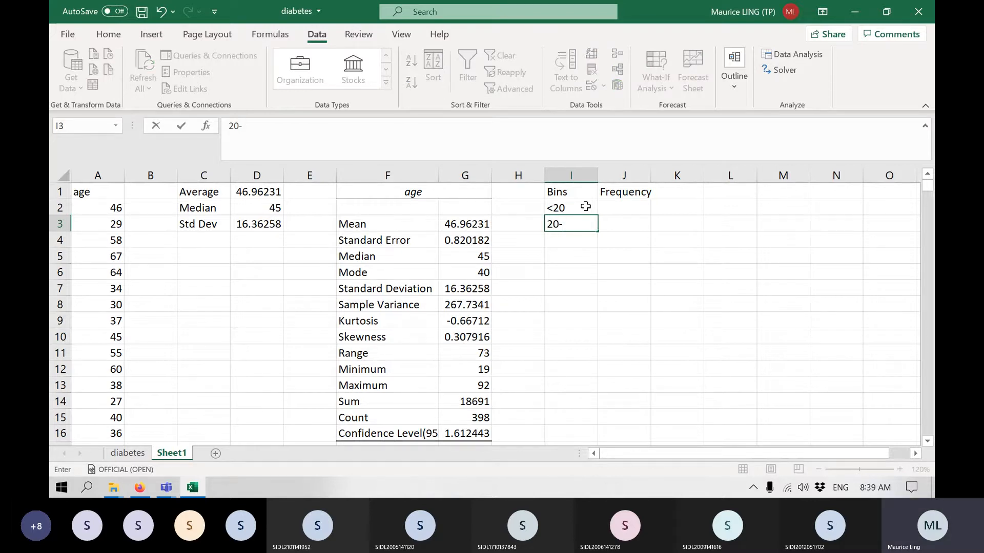
pyautogui.write('-2')
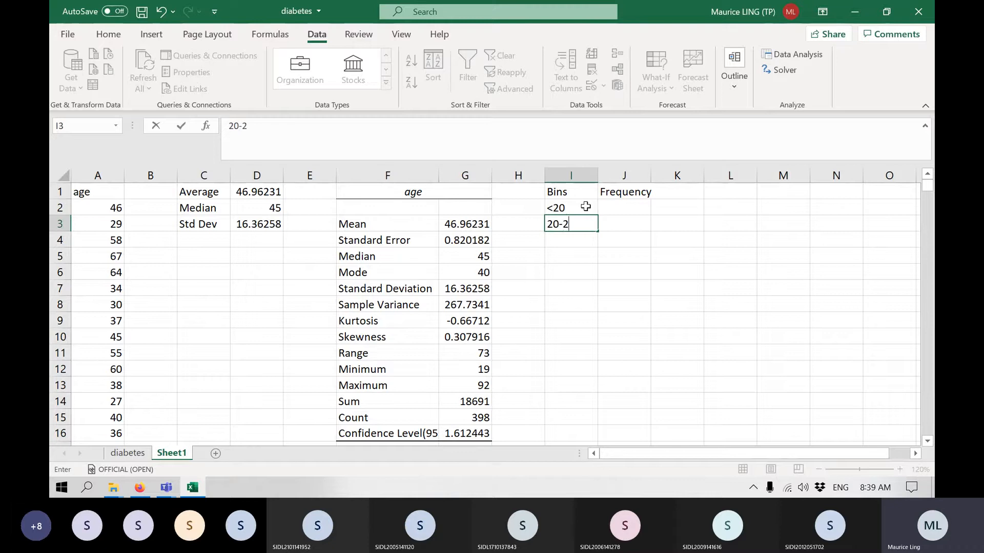
pyautogui.write('9.9')
pyautogui.press('Return')
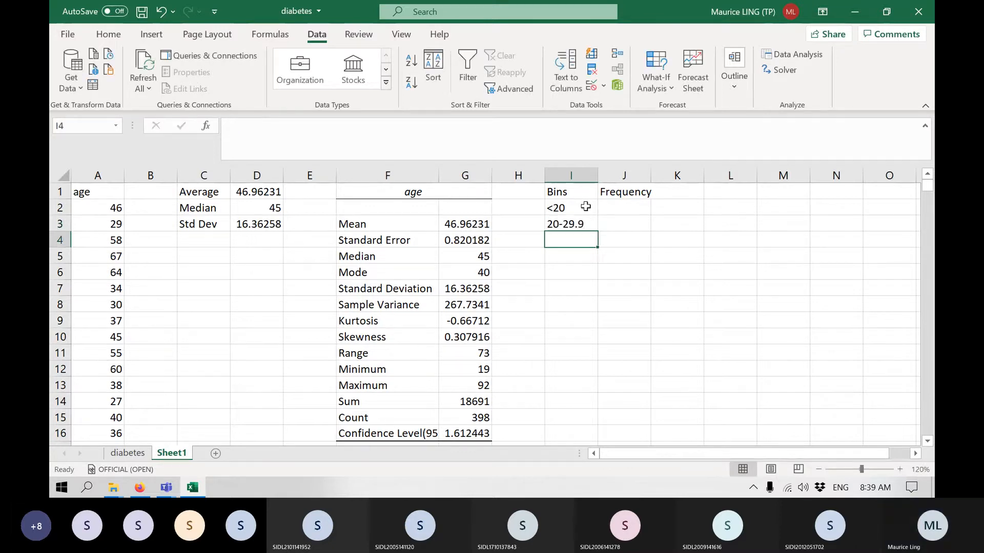
# Enter the age bins 30-39.9, 40-49.9 and 50-59.9 in cells I4 to I6.
pyautogui.write('30-')
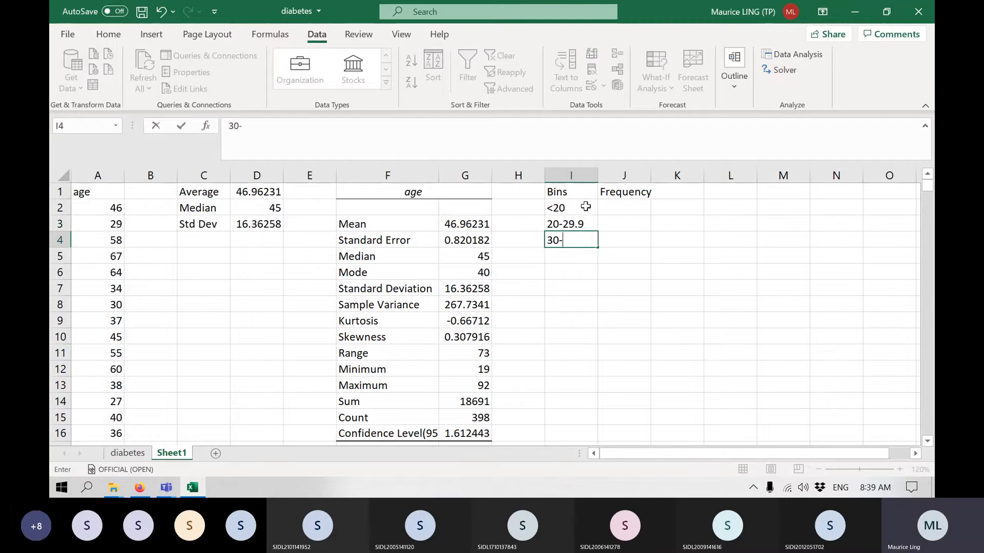
pyautogui.write('39.9')
pyautogui.press('Return')
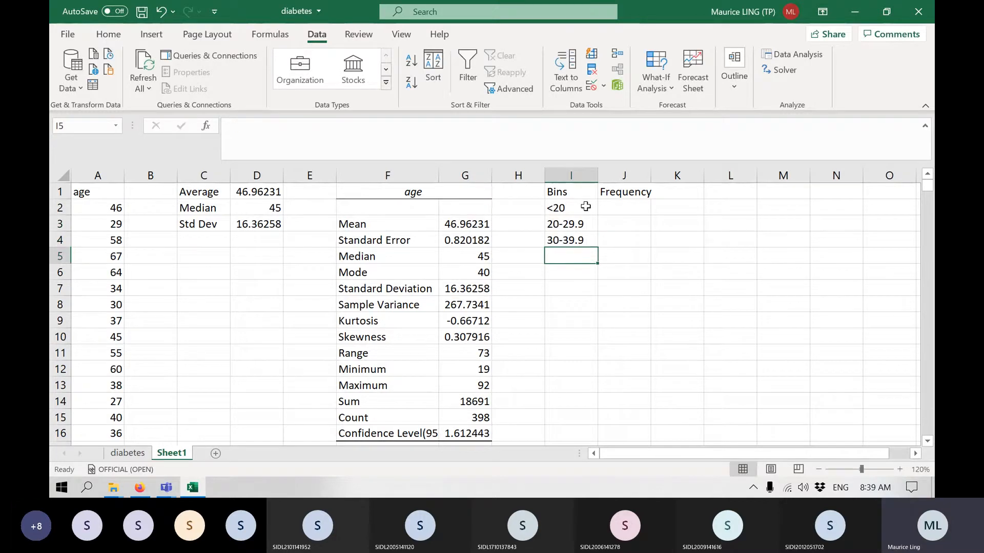
pyautogui.write('40-4')
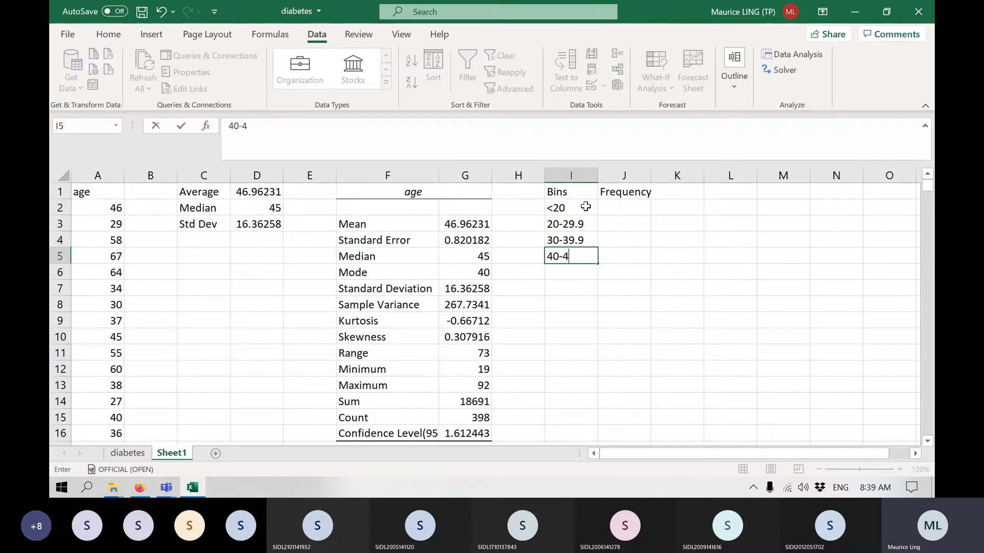
pyautogui.write('9.9')
pyautogui.press('Return')
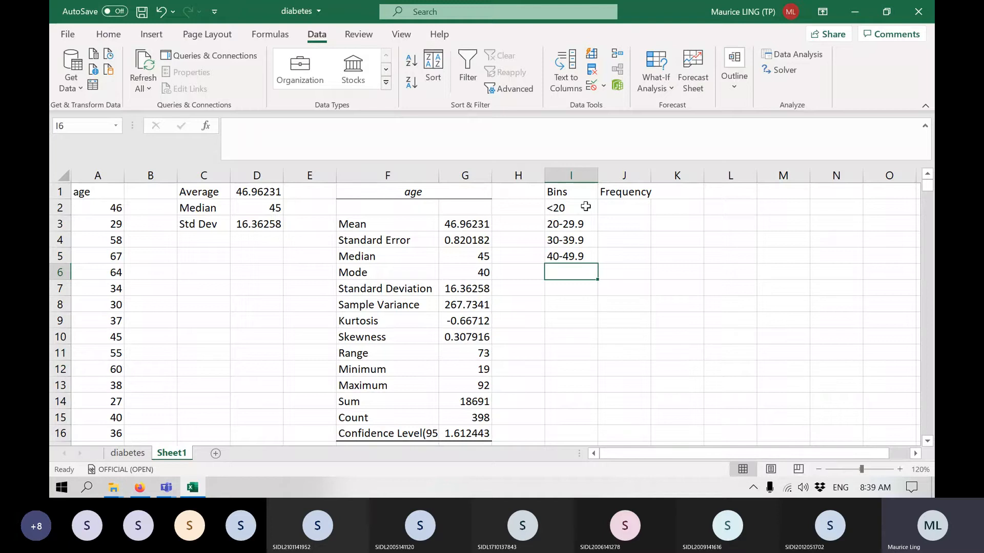
pyautogui.write('50')
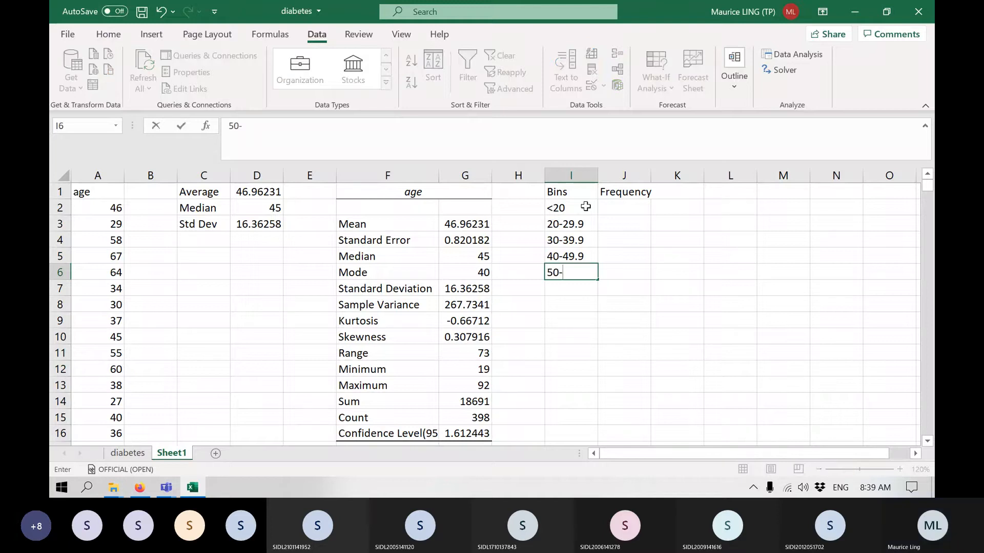
pyautogui.write('-59.9')
pyautogui.press('Return')
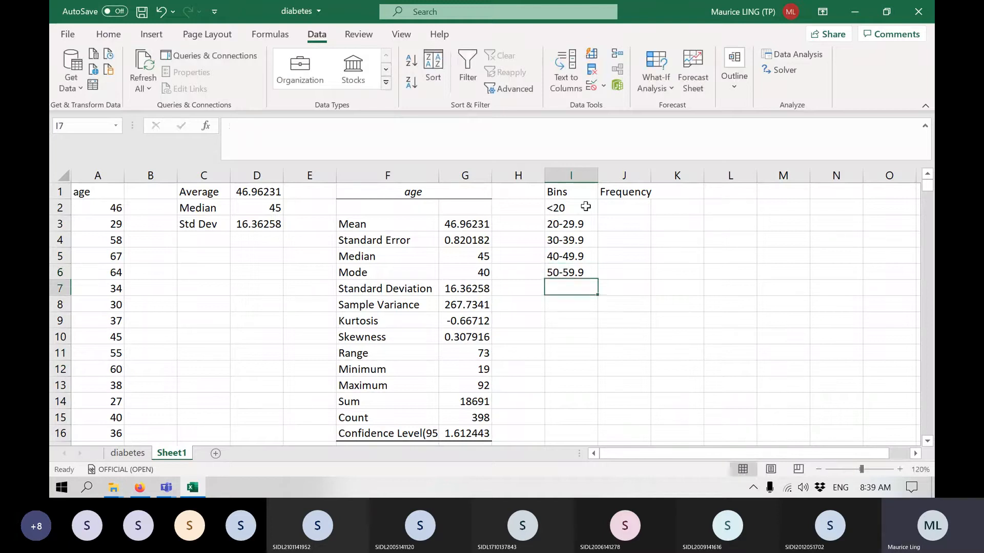
# Enter the bin labels 60-59.9 and 70.79.9 in cells I7 and I8.
pyautogui.write('60')
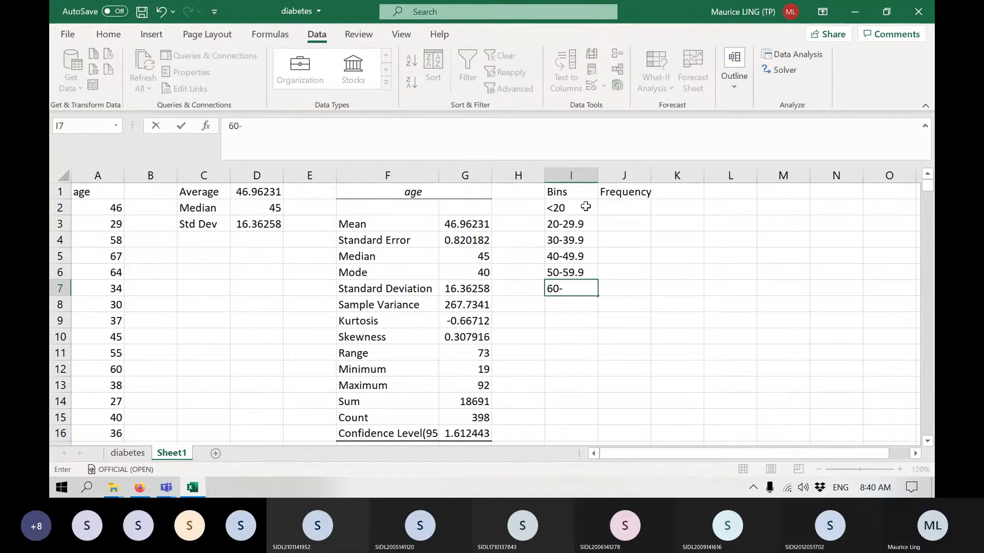
pyautogui.write('-59.9')
pyautogui.press('Return')
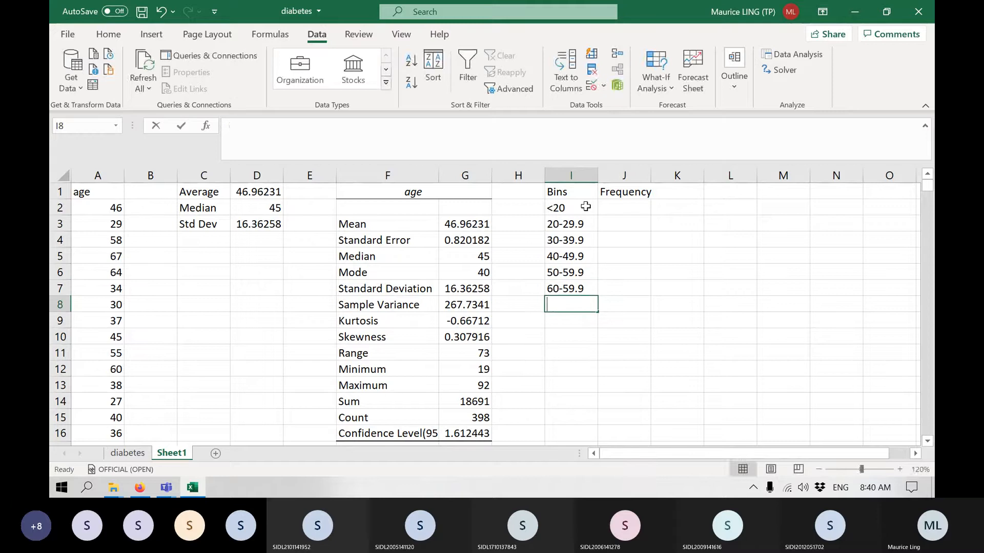
pyautogui.write('70.6')
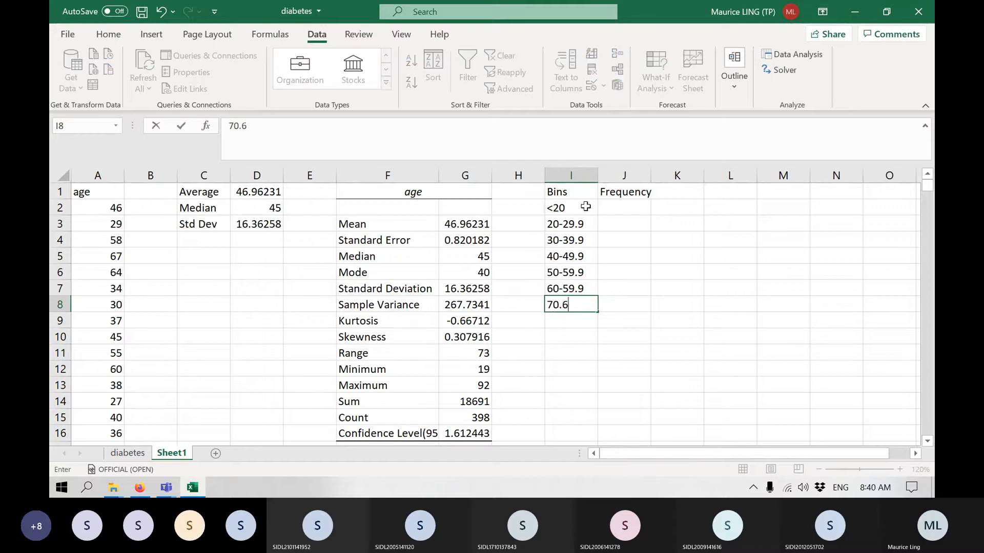
pyautogui.press('BackSpace')
pyautogui.write('79.9')
pyautogui.press('Return')
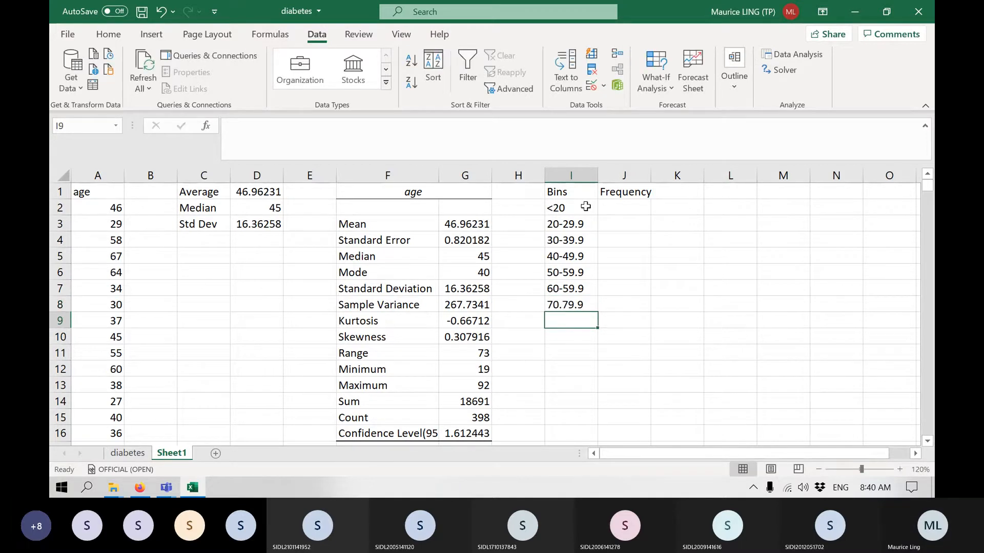
# Enter the last two age bins, 80-89.9 and >90, in cells I9 and I10.
pyautogui.write('80')
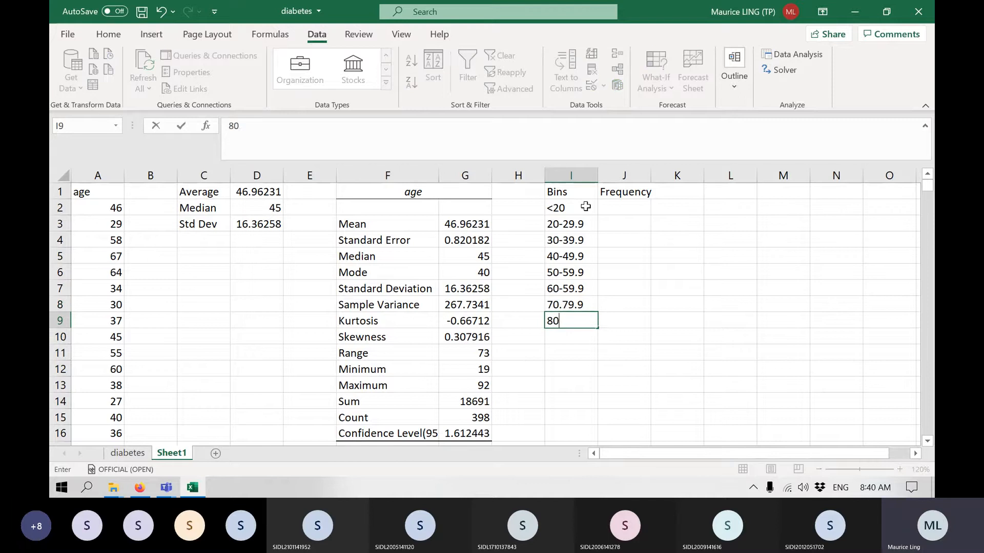
pyautogui.write('-')
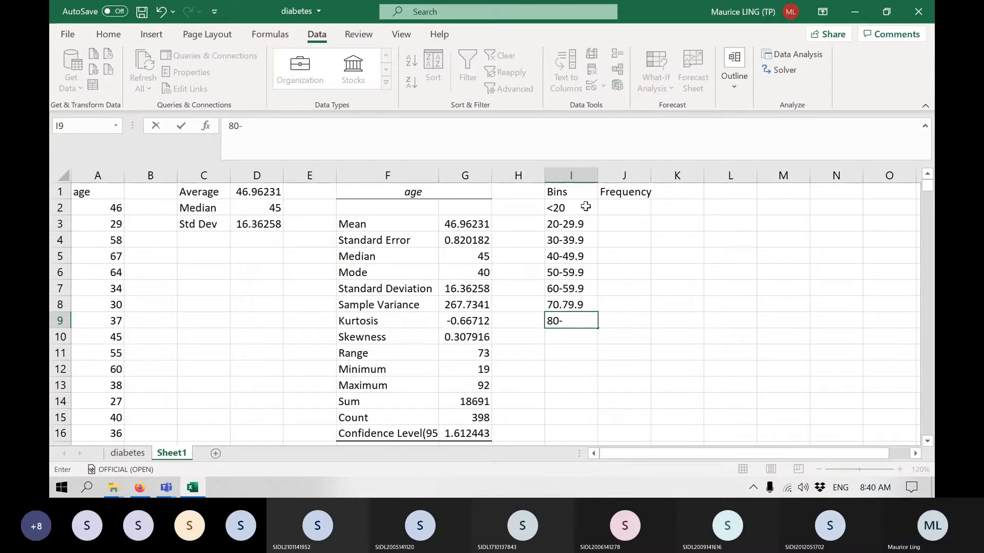
pyautogui.write('89.9')
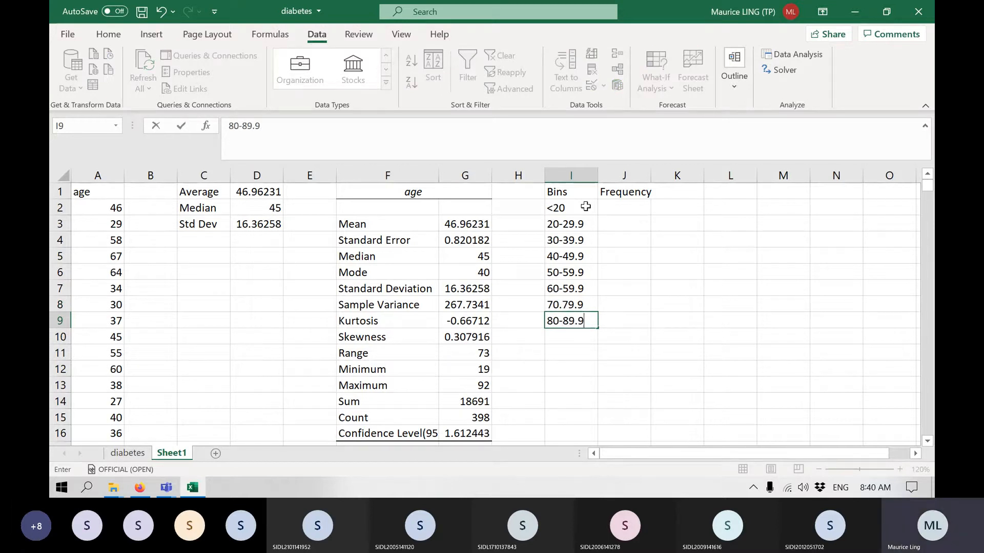
pyautogui.press('Return')
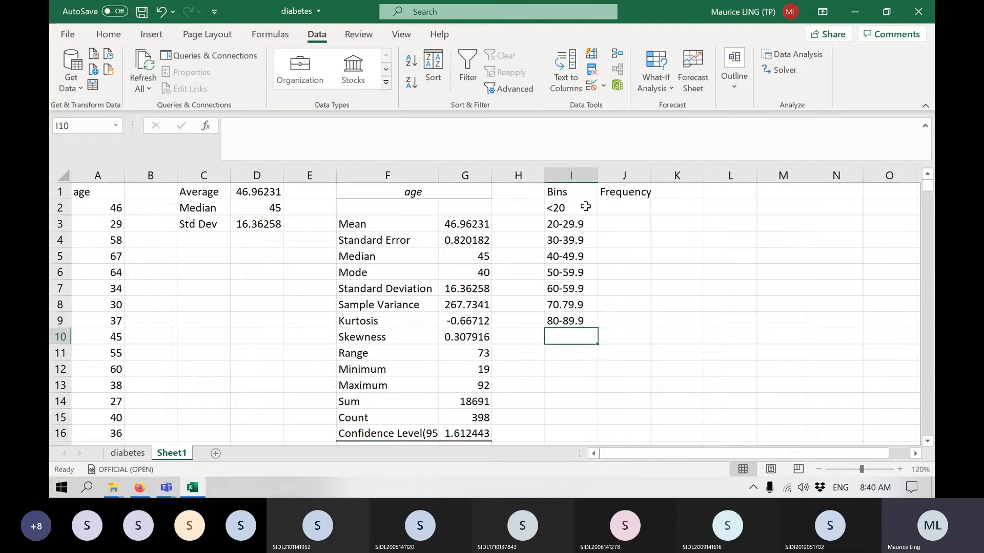
pyautogui.write('>9')
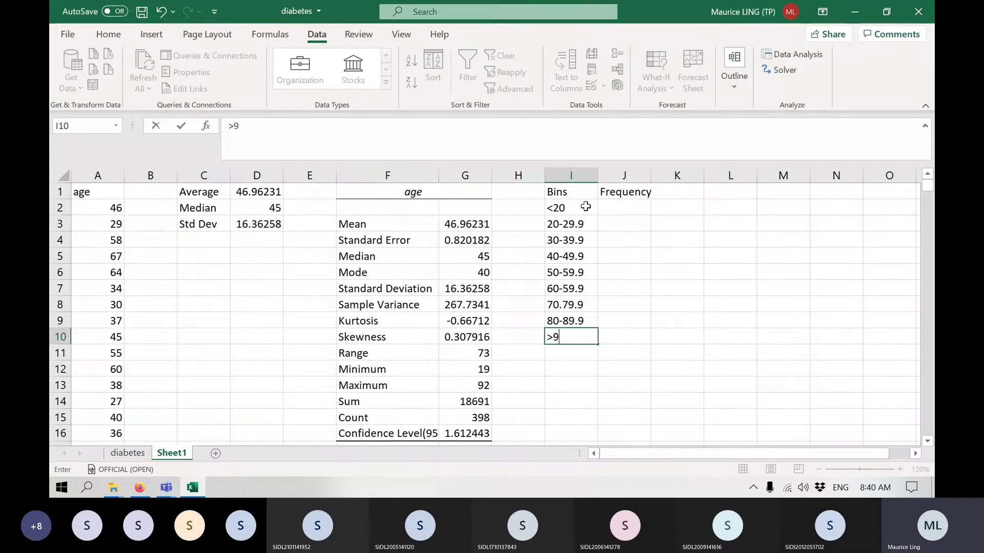
pyautogui.write('0')
pyautogui.press('Return')
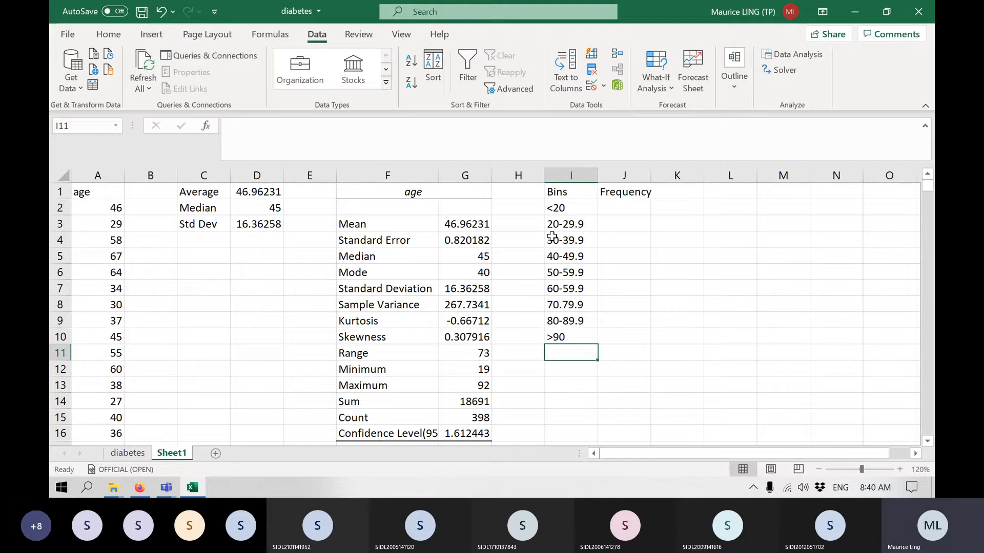
# Enter a COUNTIF formula over column A in J2 for ages <20, accepting the suggested formula correction.
pyautogui.click(618, 207)
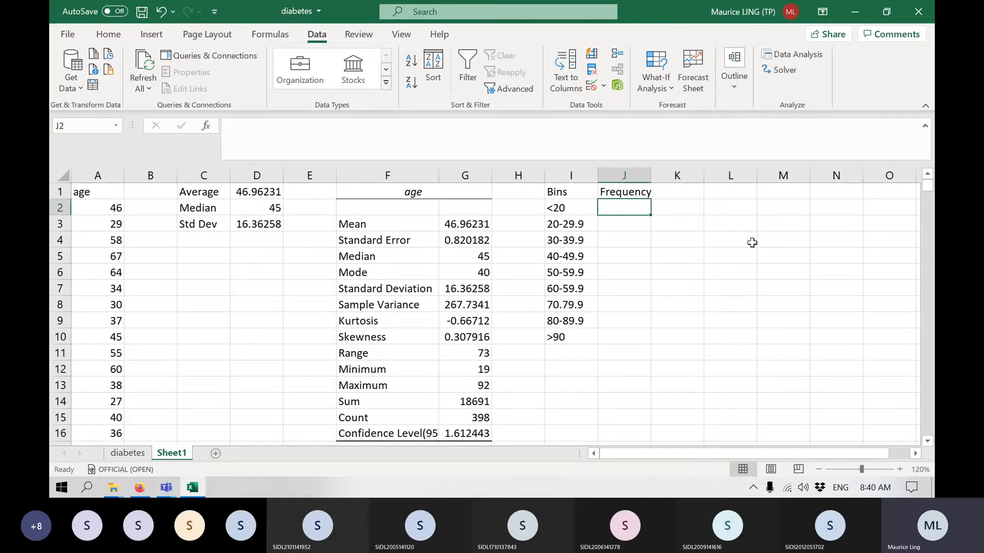
pyautogui.write('=cou')
pyautogui.write('ntif')
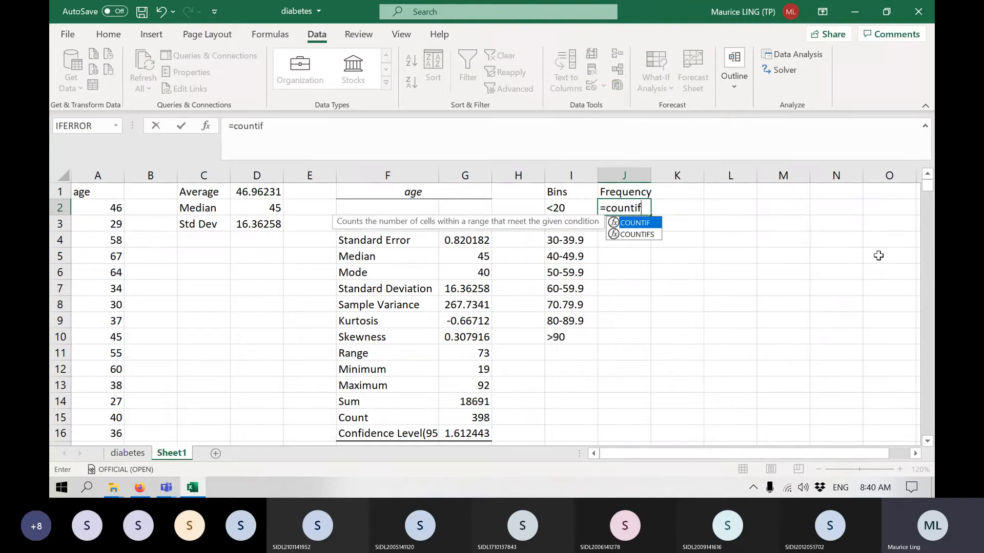
pyautogui.write('(')
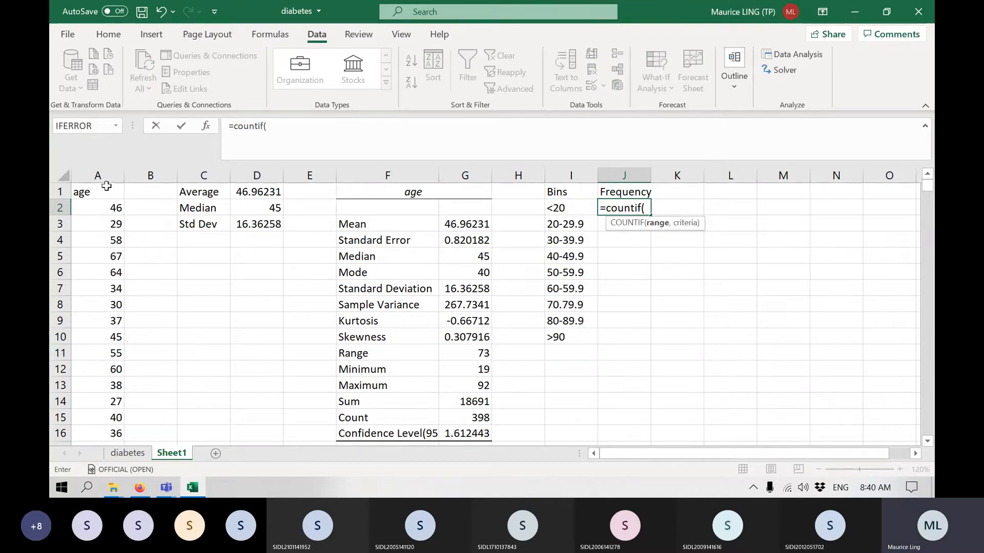
pyautogui.click(102, 168)
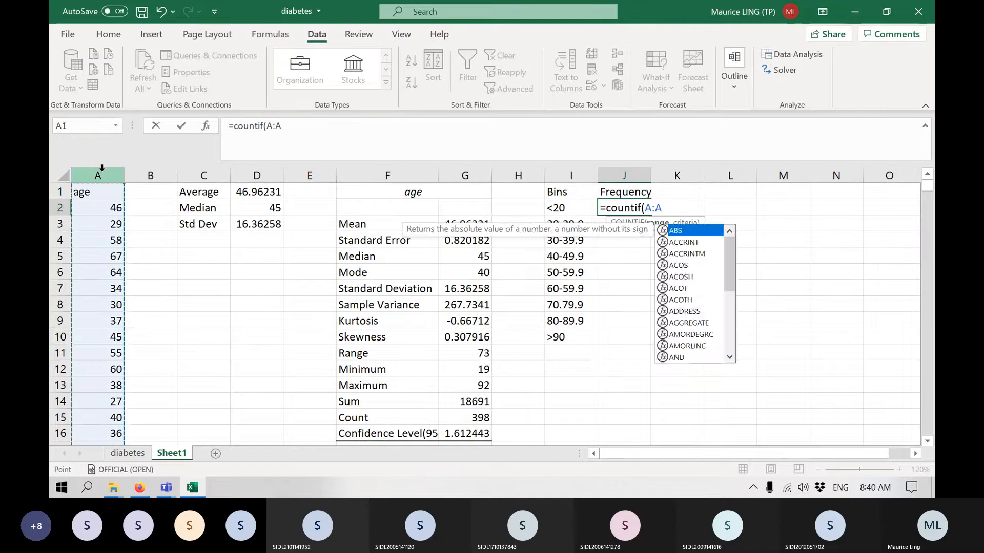
pyautogui.write(',')
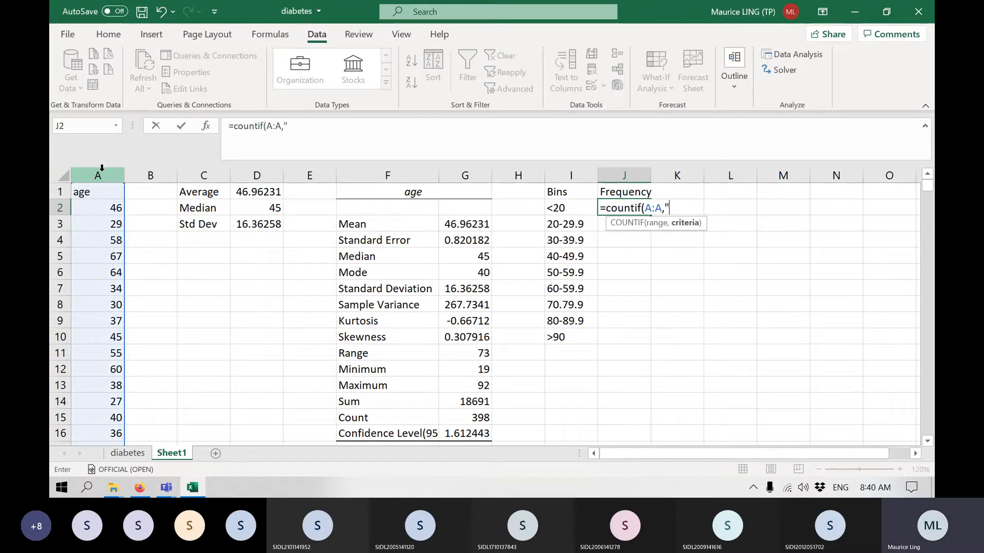
pyautogui.write('"<2')
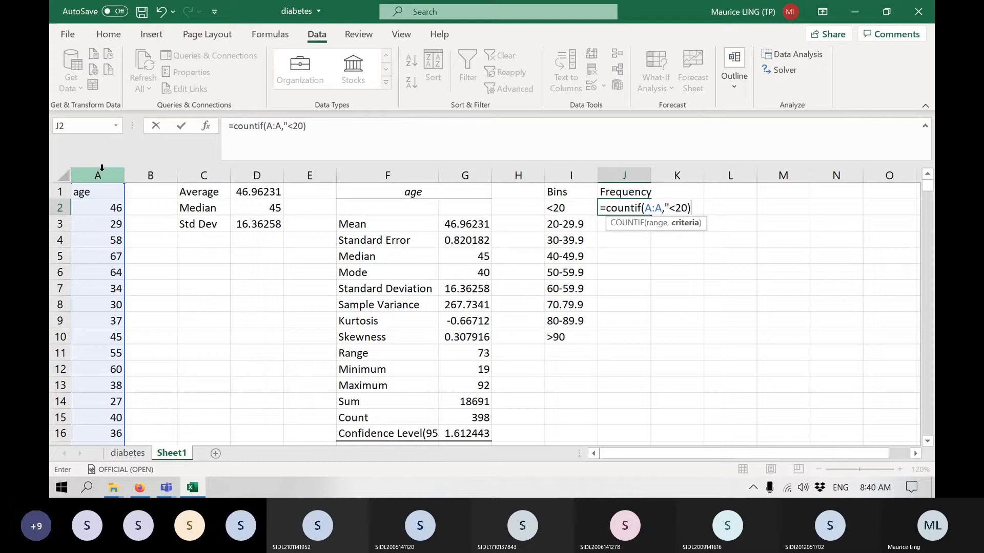
pyautogui.write('0)')
pyautogui.press('Return')
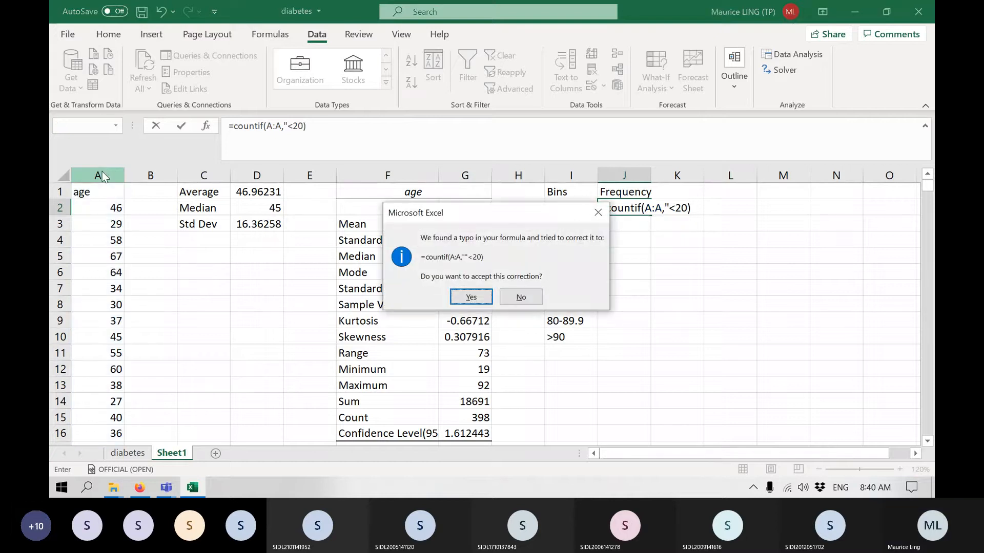
pyautogui.press('Return')
# Correct the formula in J2 to =COUNTIF(A:A,"<20").
pyautogui.press('Up')
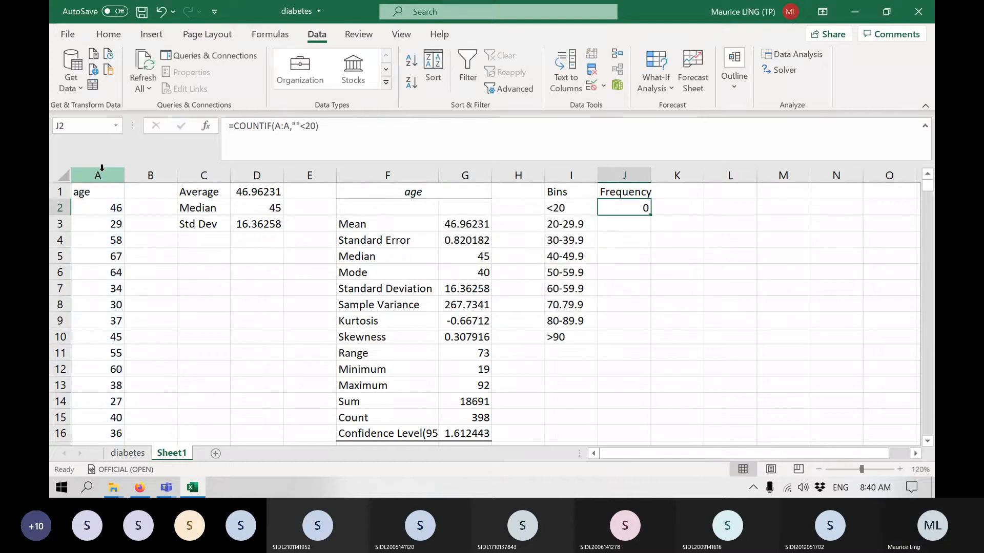
pyautogui.click(303, 121)
pyautogui.press('Delete')
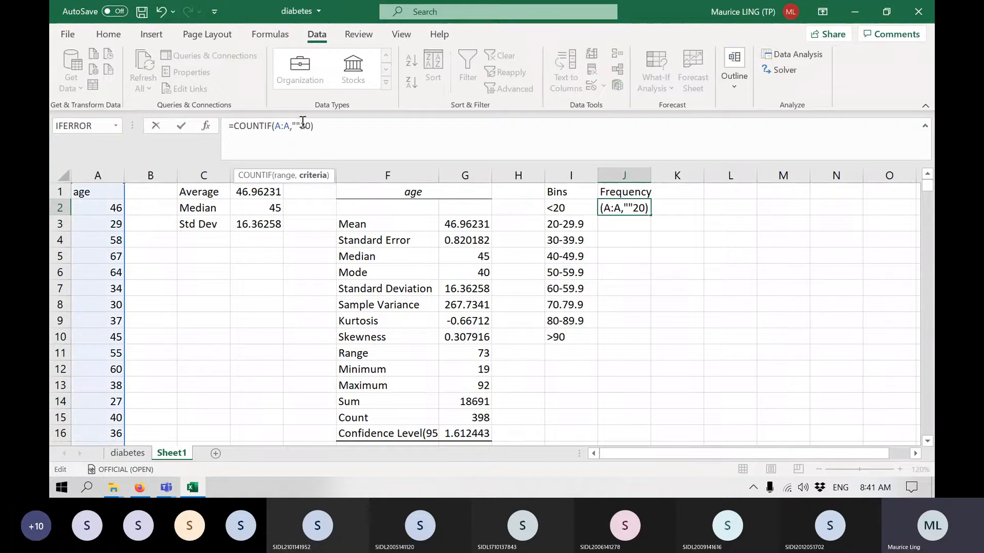
pyautogui.press('BackSpace')
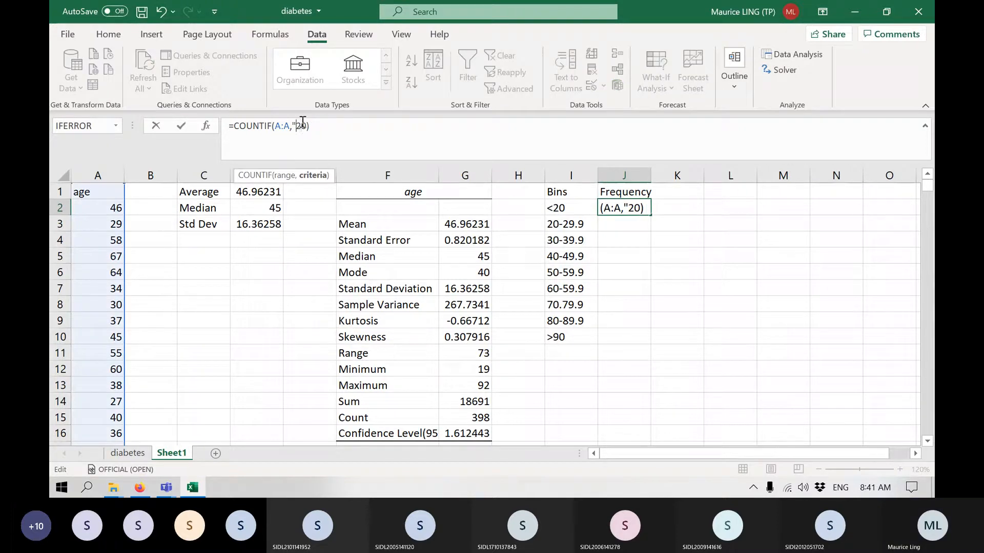
pyautogui.write('<')
pyautogui.write('"')
pyautogui.press('Return')
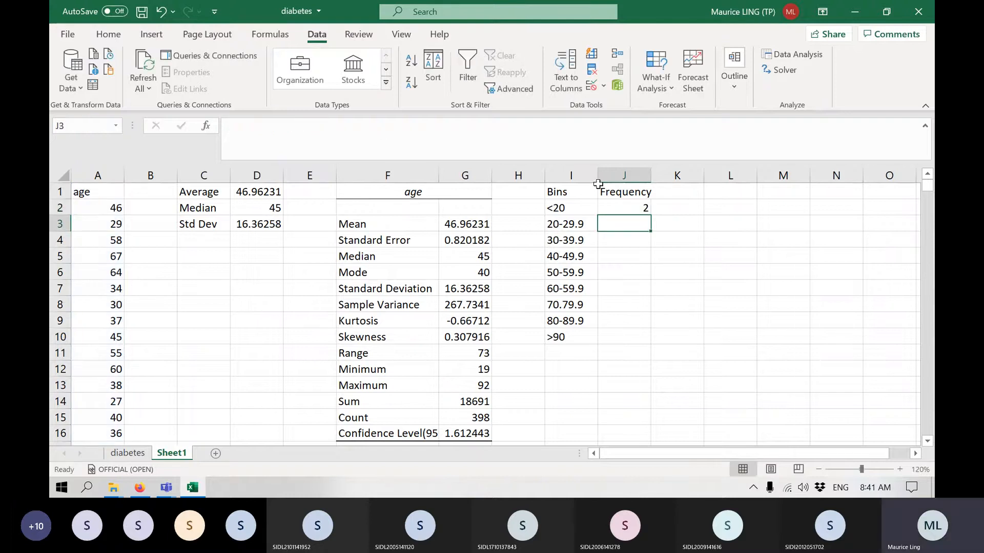
# Insert a blank column between the Bins and Frequency columns.
pyautogui.click(618, 205)
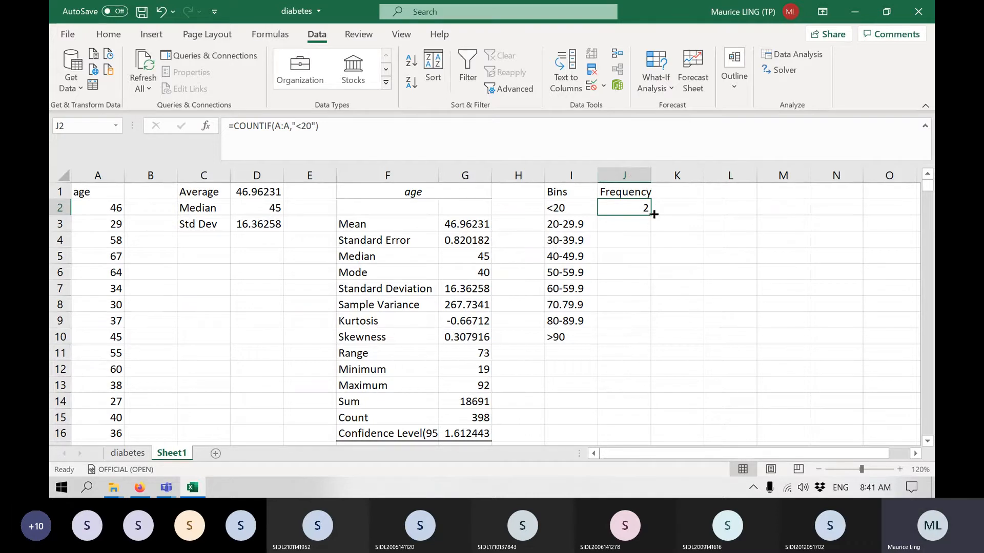
pyautogui.click(629, 174)
pyautogui.rightClick(630, 175)
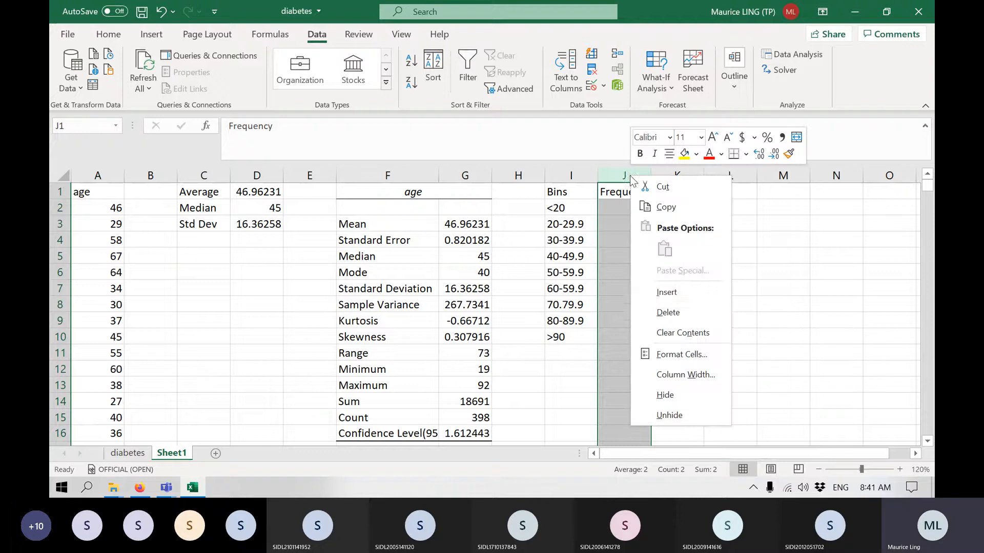
pyautogui.click(693, 301)
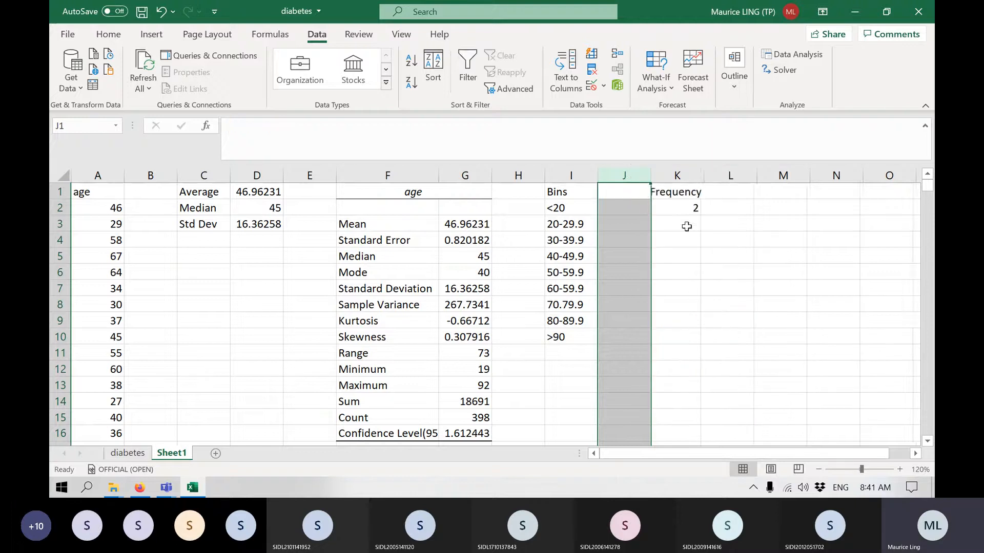
# Change the Frequency header in K1 to Cumulative Frequency.
pyautogui.click(669, 192)
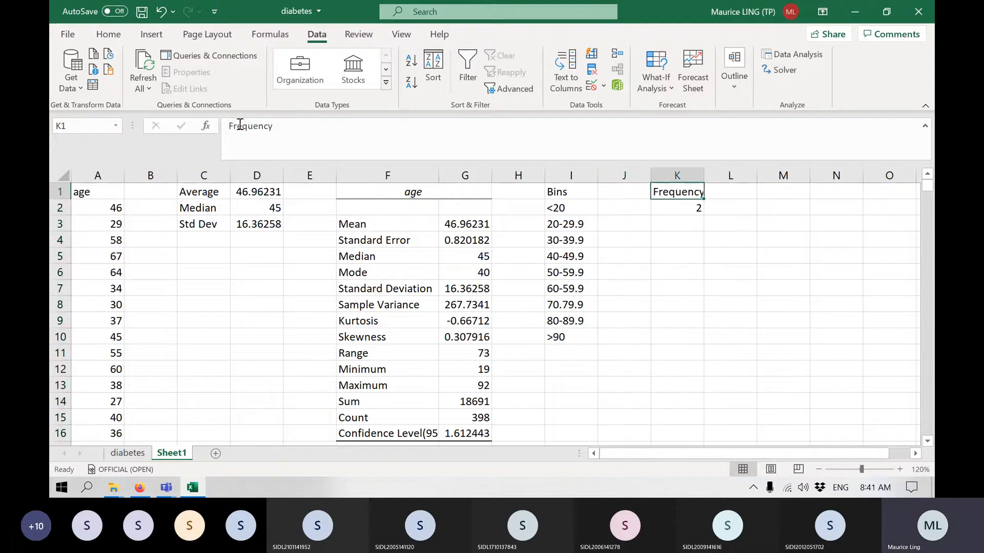
pyautogui.click(228, 126)
pyautogui.write('Cum')
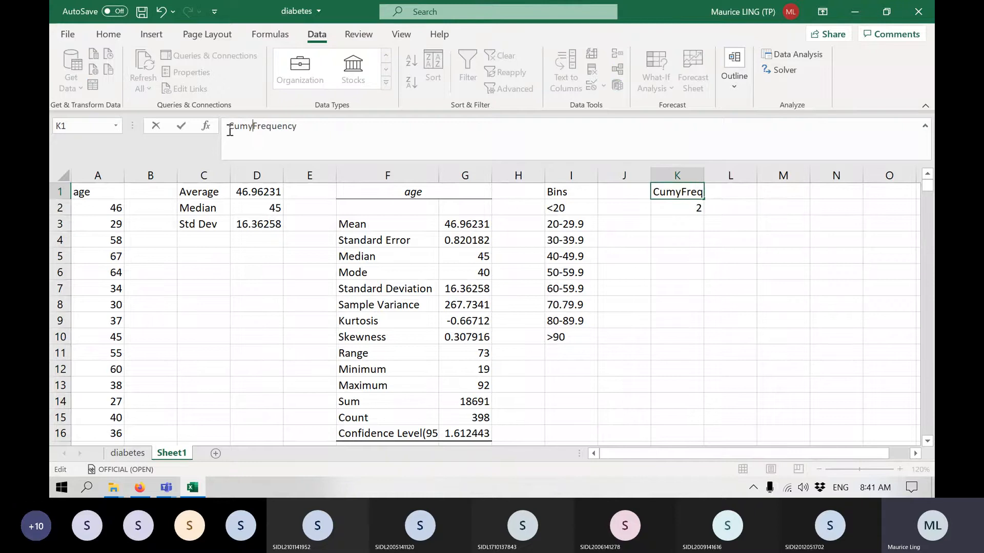
pyautogui.write('ulative')
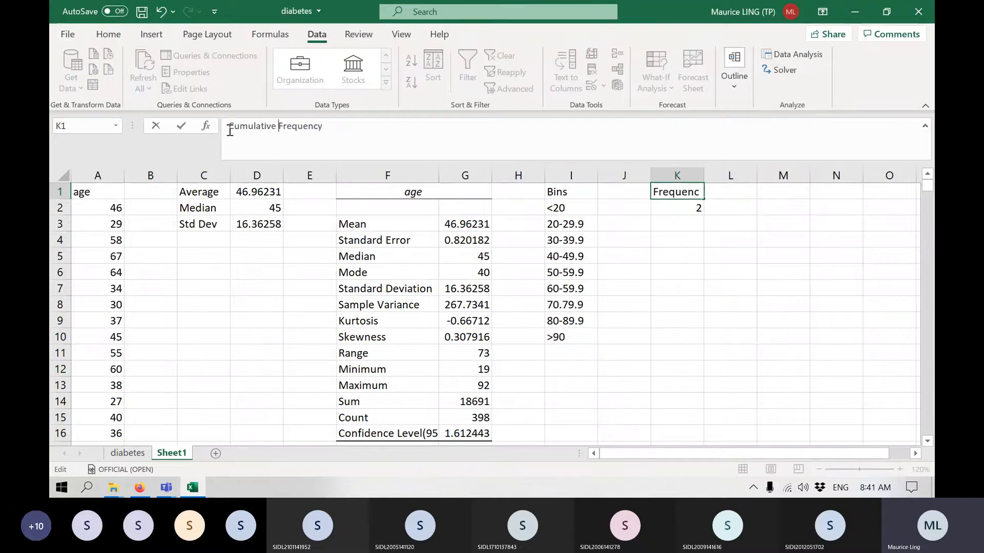
pyautogui.press('Return')
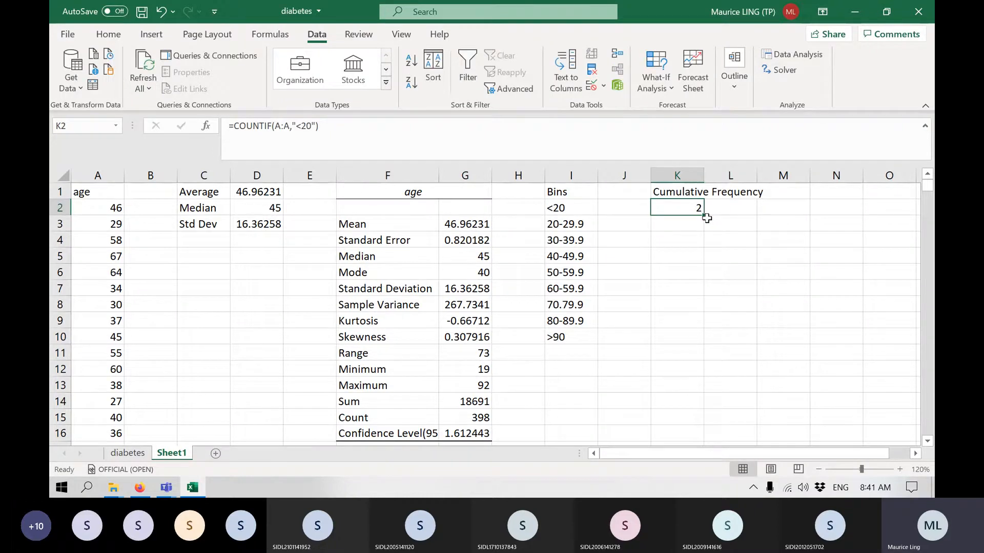
# Fill the COUNTIF formula in K2 down through K10.
pyautogui.moveTo(702, 216); pyautogui.dragTo(689, 347)
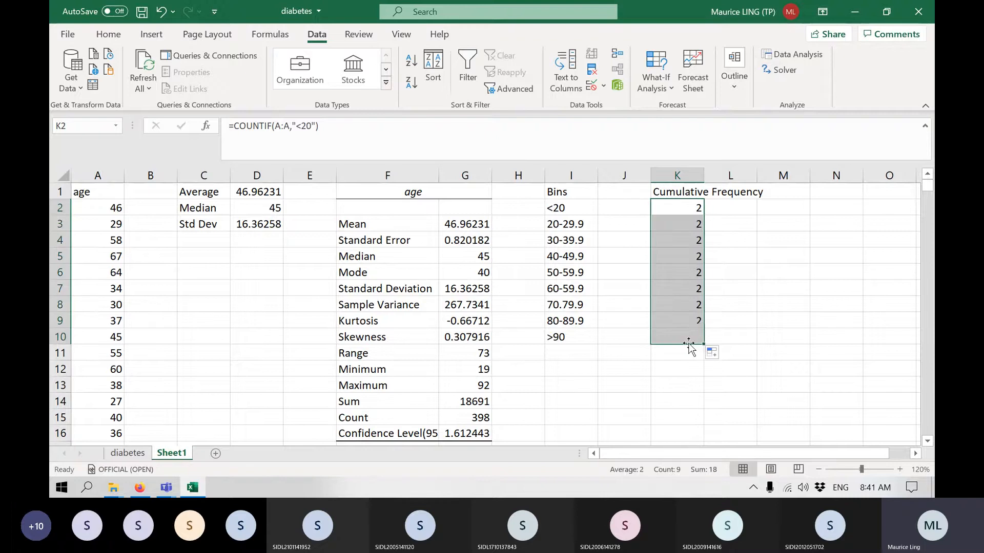
pyautogui.click(672, 223)
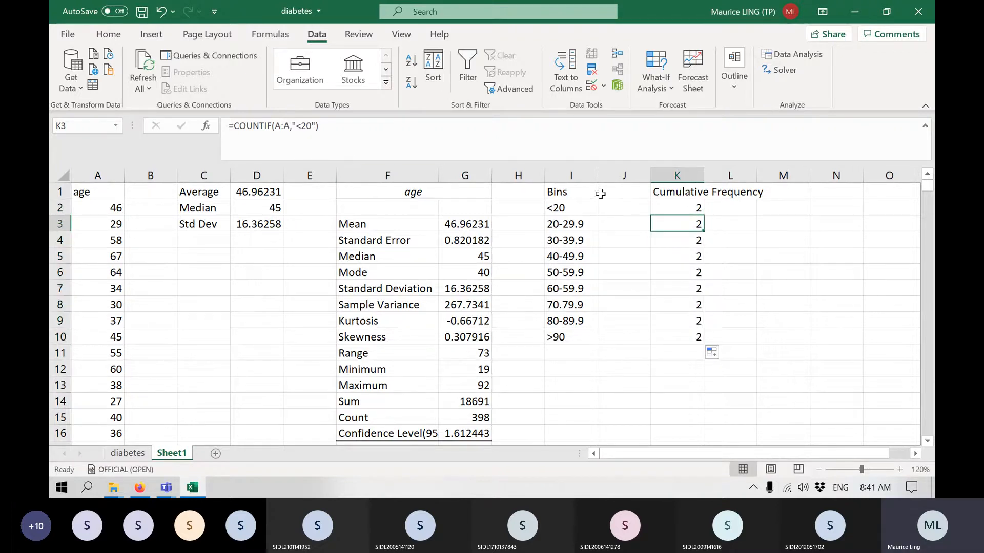
pyautogui.click(700, 209)
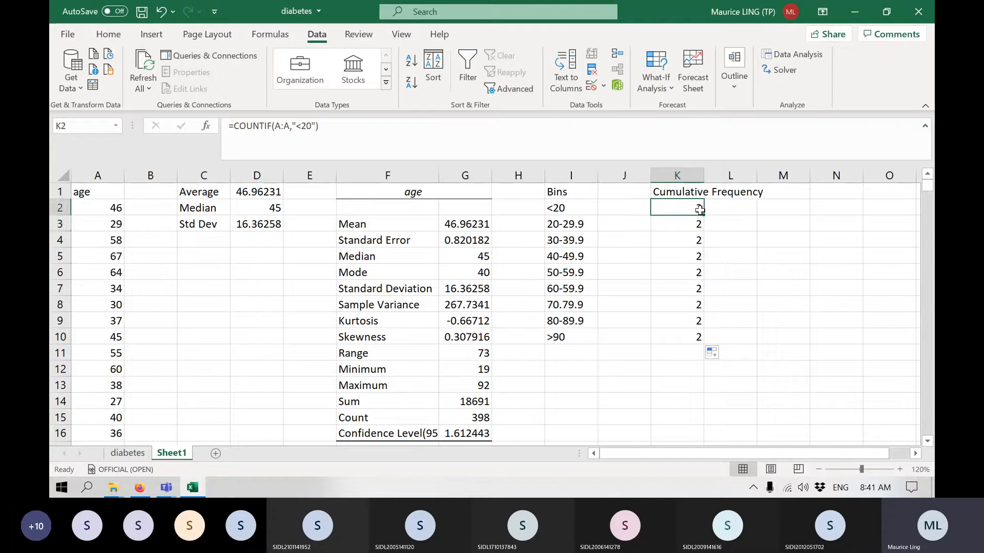
# Change the COUNTIF criteria to "<30" in K3 and "<40" in K4.
pyautogui.press('Down')
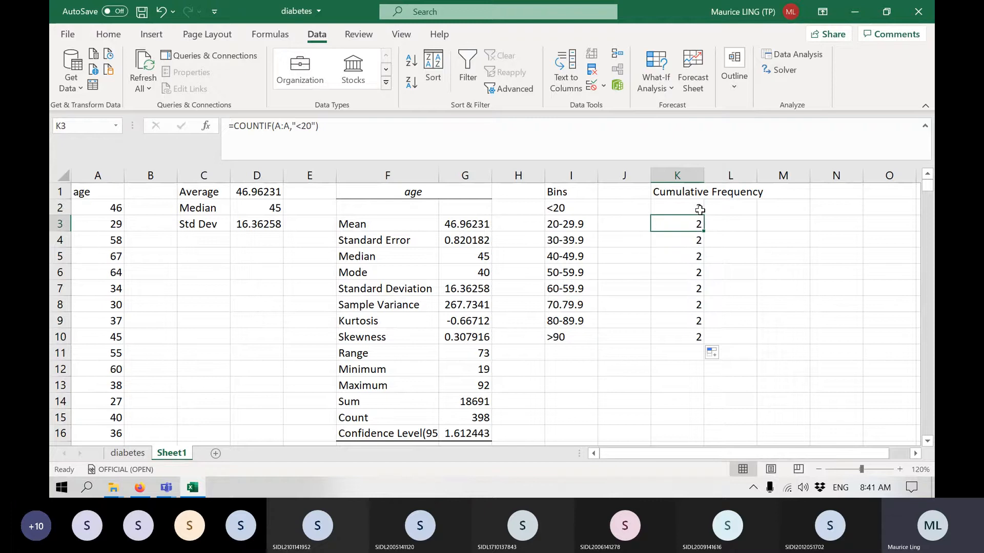
pyautogui.click(309, 125)
pyautogui.press('BackSpace')
pyautogui.write('3')
pyautogui.press('Return')
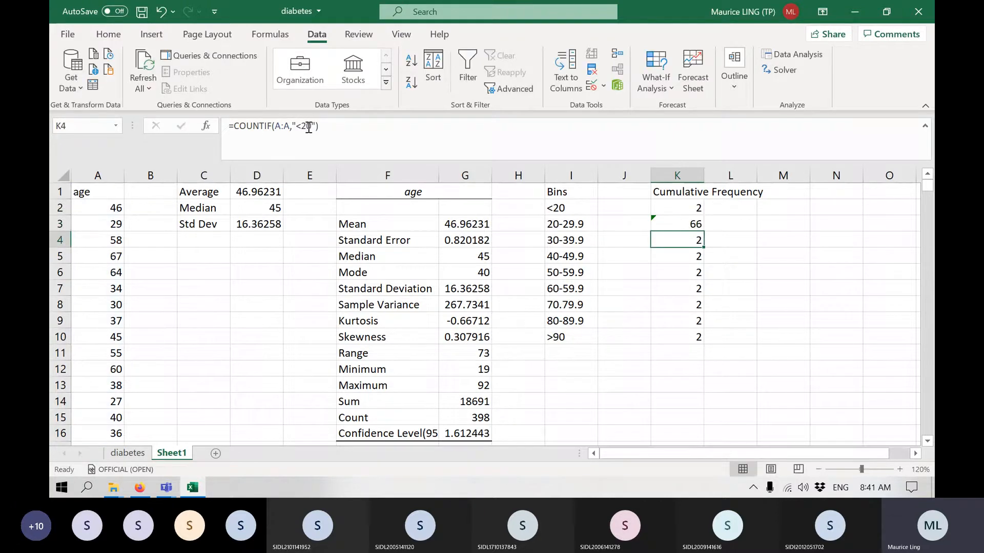
pyautogui.click(309, 125)
pyautogui.press('BackSpace')
pyautogui.write('4')
pyautogui.press('Return')
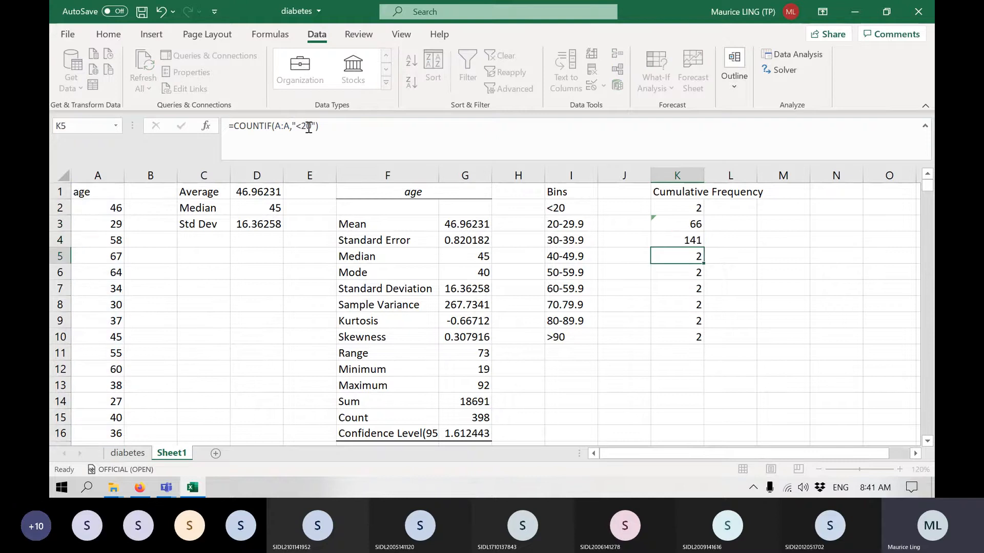
# Set the COUNTIF criteria in K5 to "<50" and in K6 to "<60".
pyautogui.click(308, 125)
pyautogui.press('BackSpace')
pyautogui.write('5')
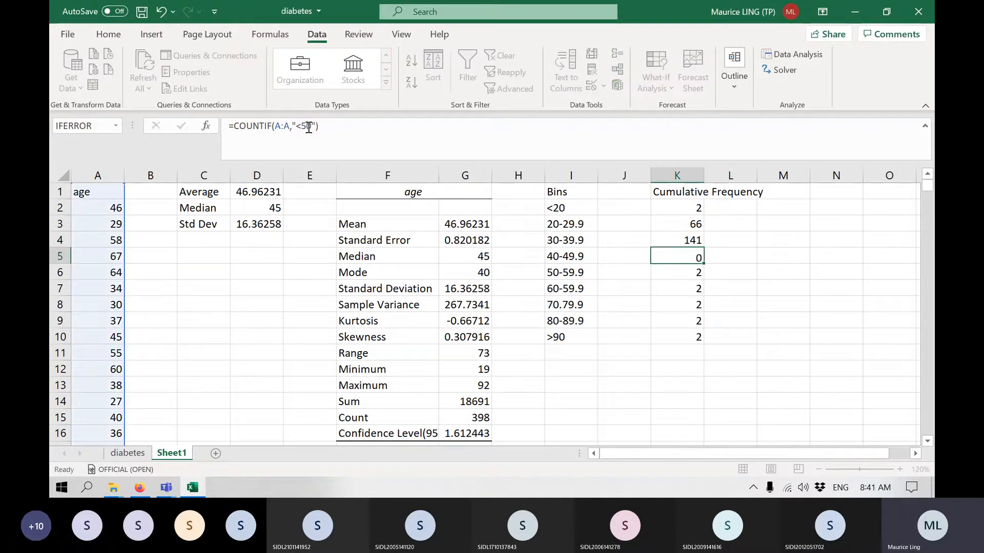
pyautogui.press('Return')
pyautogui.click(309, 125)
pyautogui.press('BackSpace')
pyautogui.write('6')
pyautogui.press('Return')
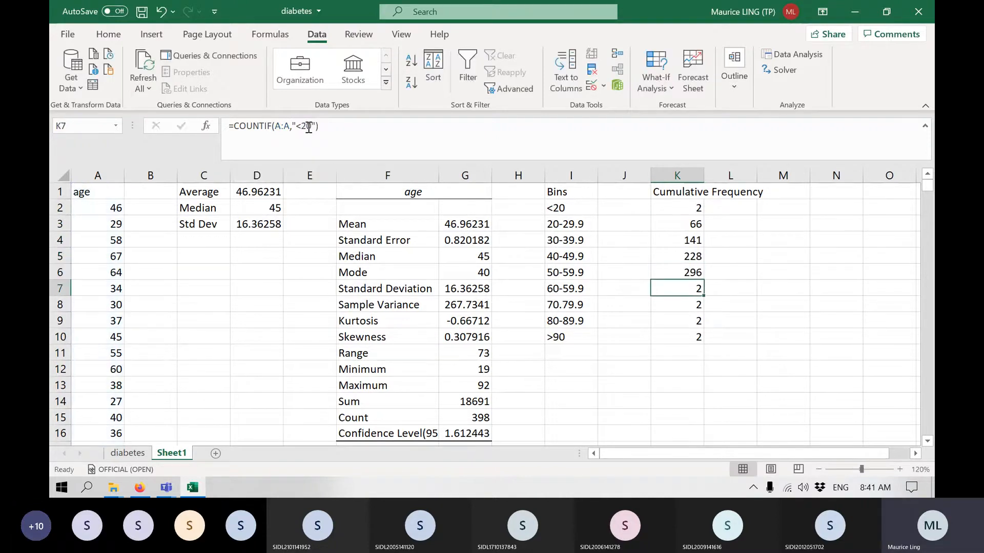
# Update the COUNTIF criteria in K7 and K8 to "<70" and "<80".
pyautogui.click(309, 125)
pyautogui.press('BackSpace')
pyautogui.write('7')
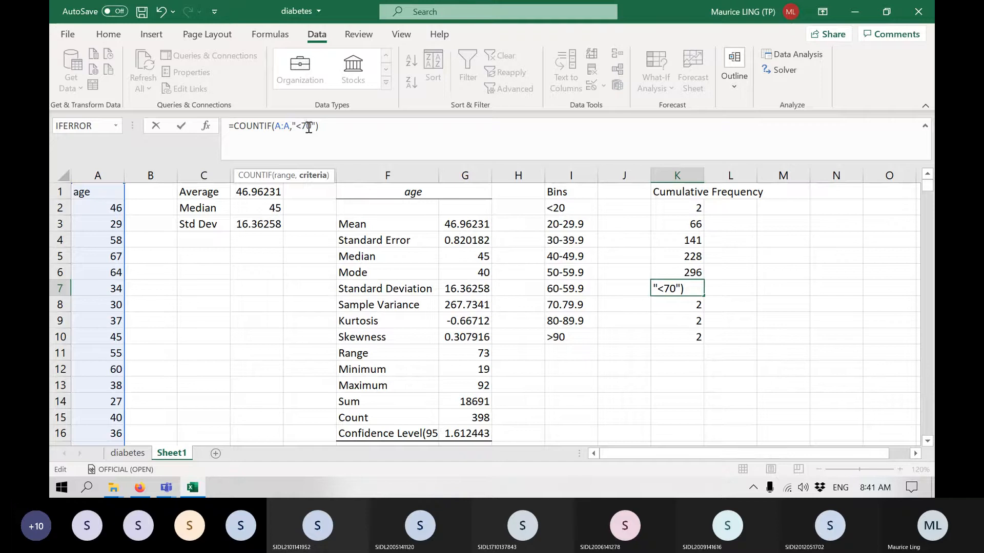
pyautogui.press('Return')
pyautogui.click(309, 125)
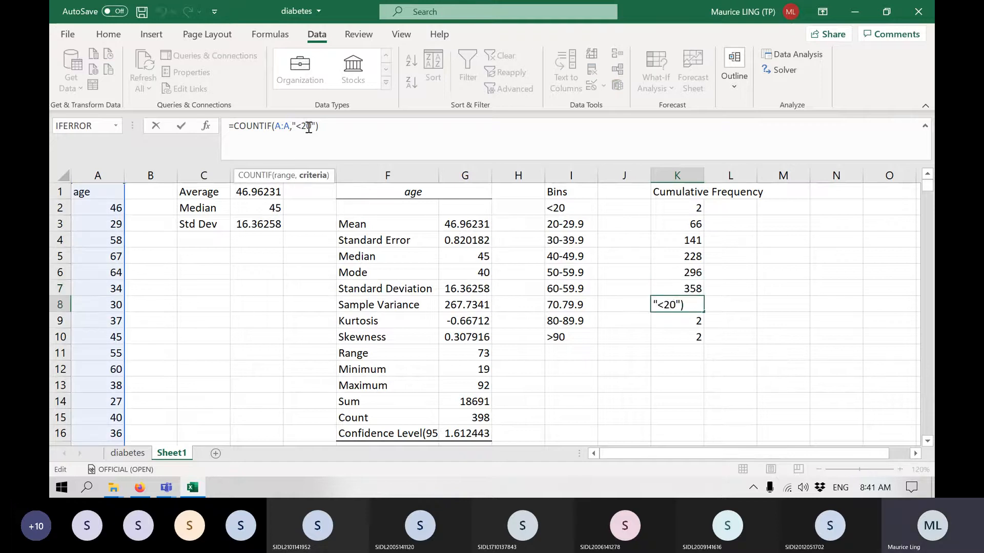
pyautogui.press('BackSpace')
pyautogui.write('8')
pyautogui.press('Return')
# Raise the COUNTIF upper limits to 90 in K9 and 100 in K10.
pyautogui.click(309, 126)
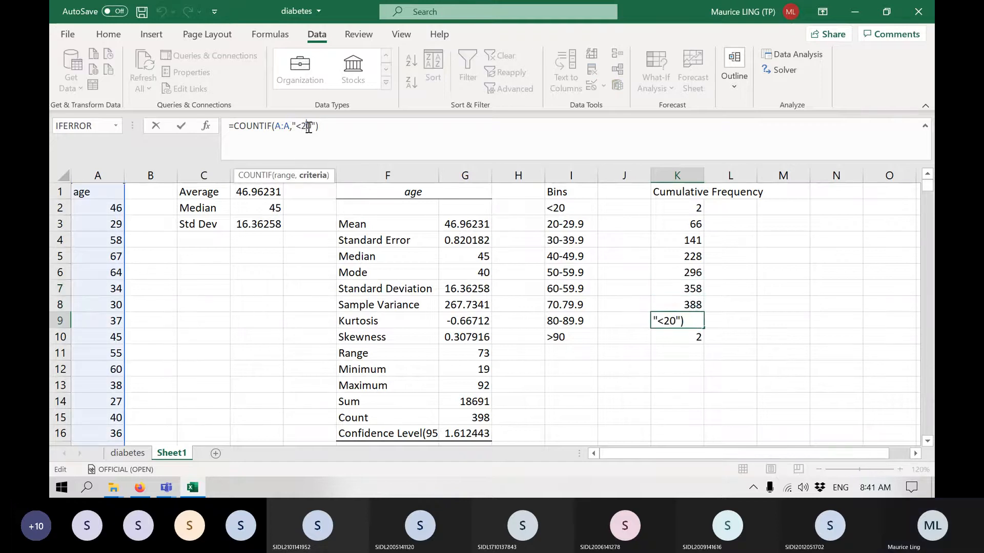
pyautogui.press('BackSpace')
pyautogui.write('9')
pyautogui.press('Return')
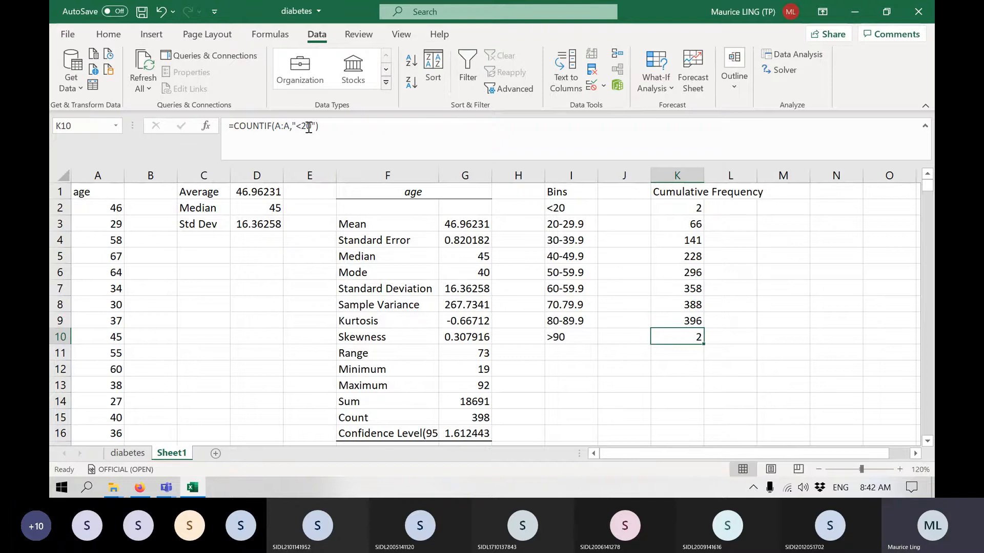
pyautogui.click(309, 127)
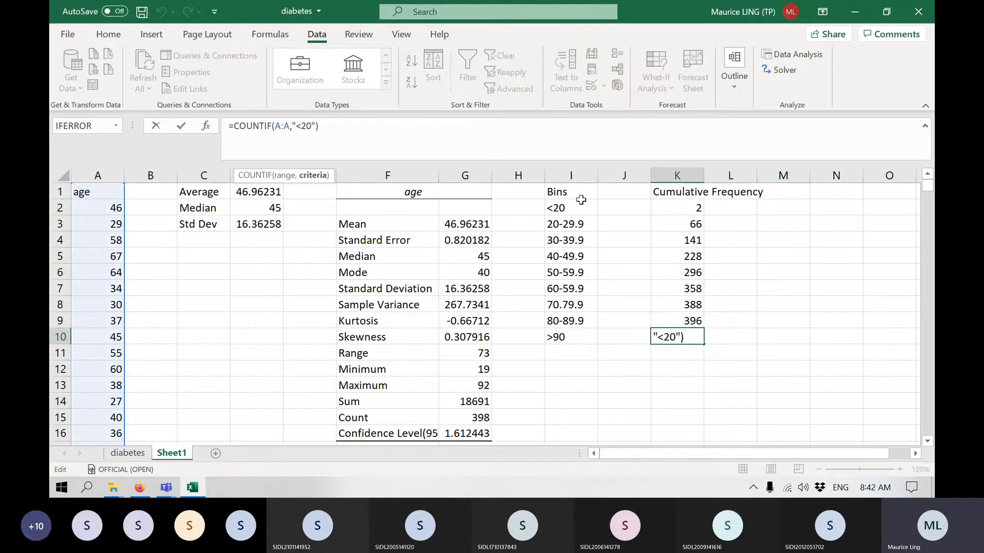
pyautogui.press('BackSpace')
pyautogui.write('100')
pyautogui.press('Return')
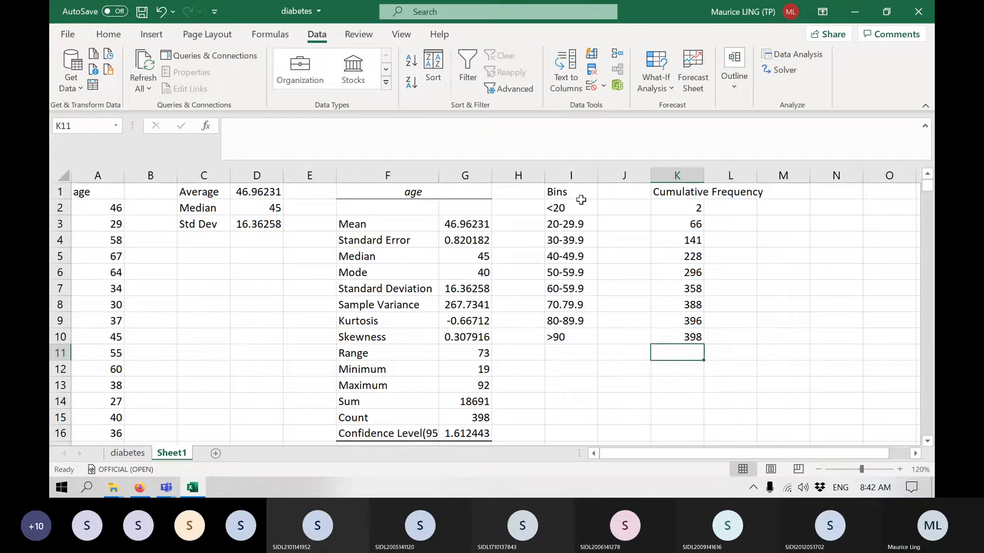
# Enter the header Frrequency in cell J1 of the blank column.
pyautogui.click(617, 193)
pyautogui.write('Frre')
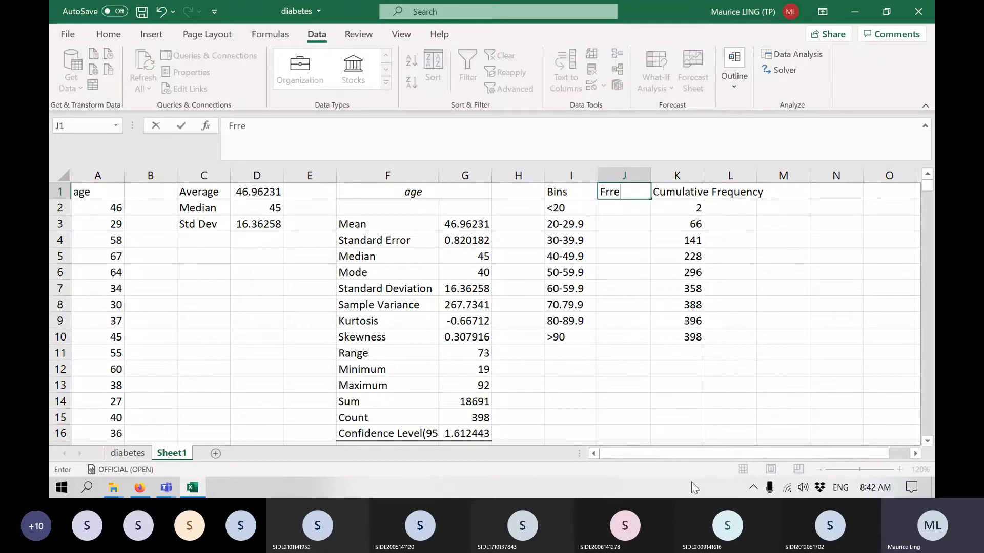
pyautogui.write('quency')
pyautogui.press('Return')
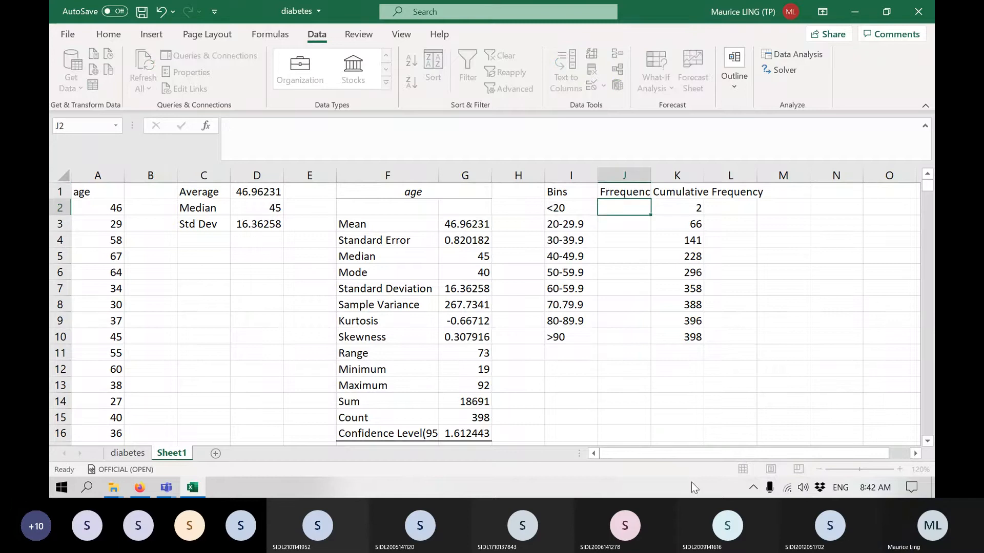
pyautogui.press('Up')
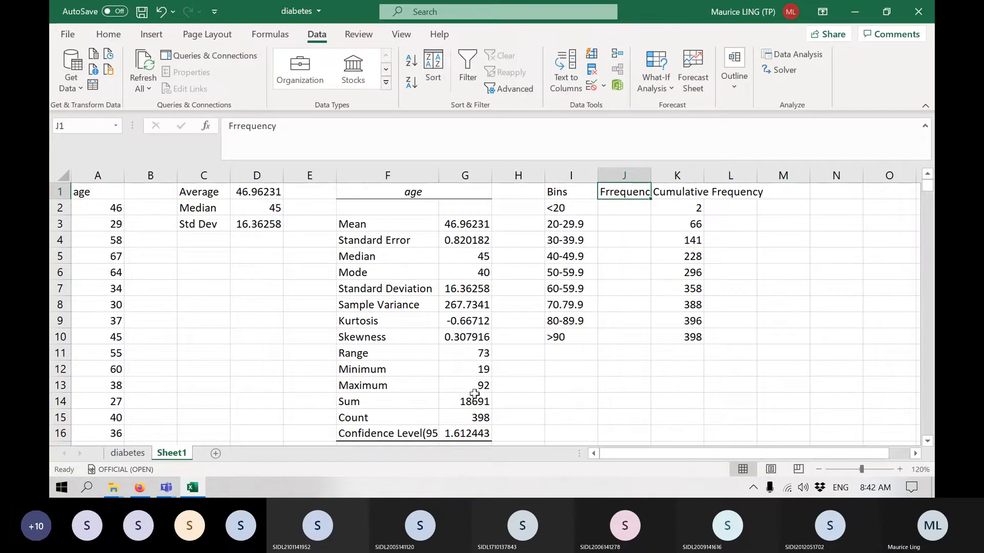
# Correct the header in J1 to Frequency and enter =K2 in J2 as the first bin's frequency.
pyautogui.click(241, 132)
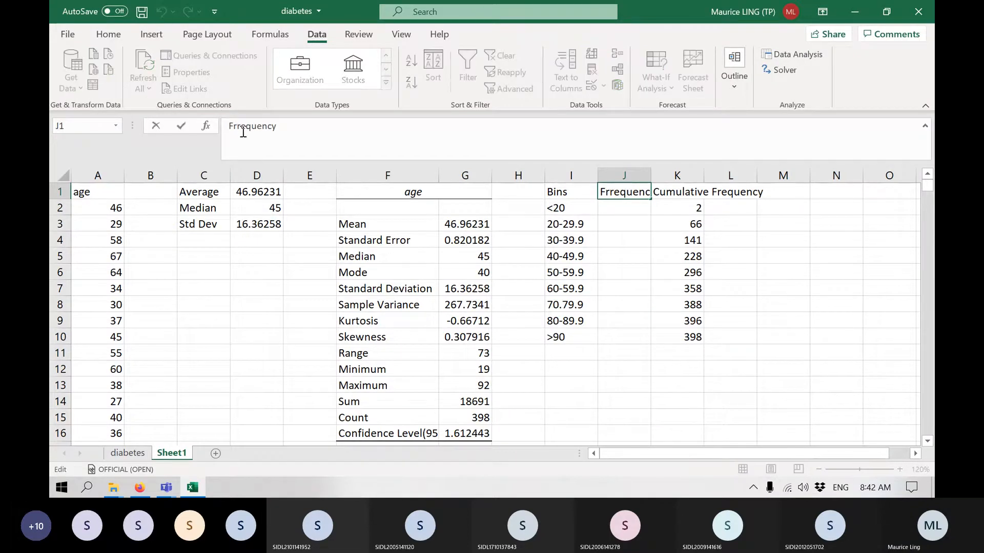
pyautogui.press('BackSpace')
pyautogui.press('Return')
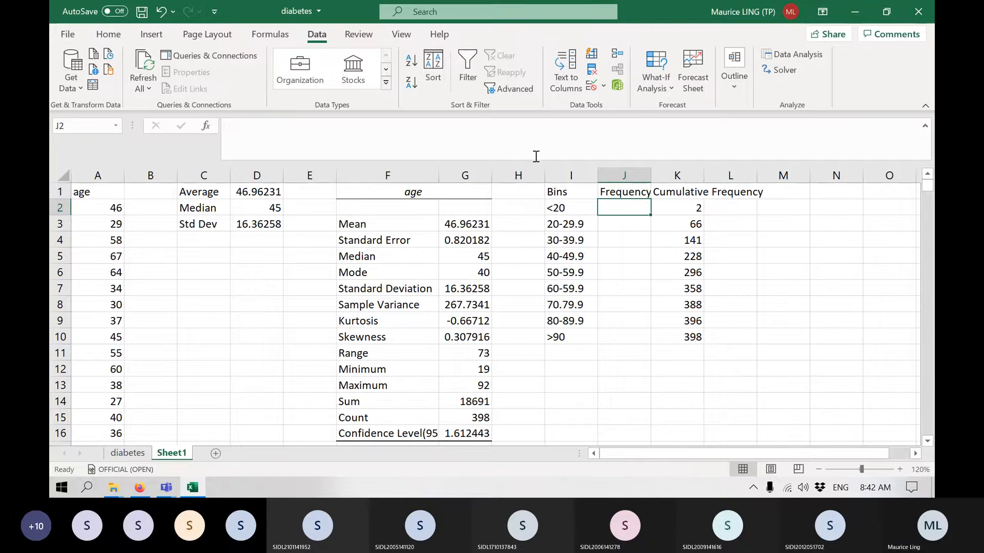
pyautogui.write('=')
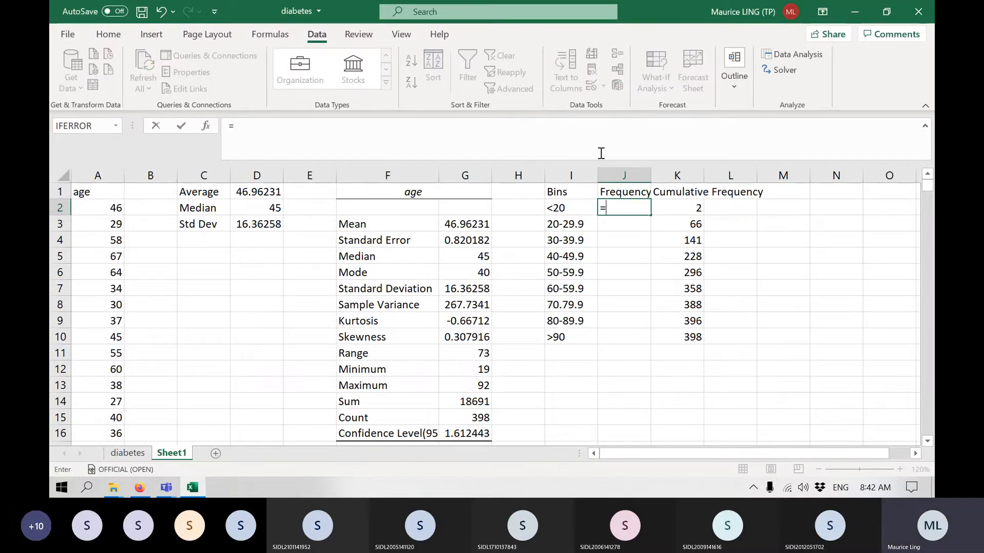
pyautogui.click(672, 208)
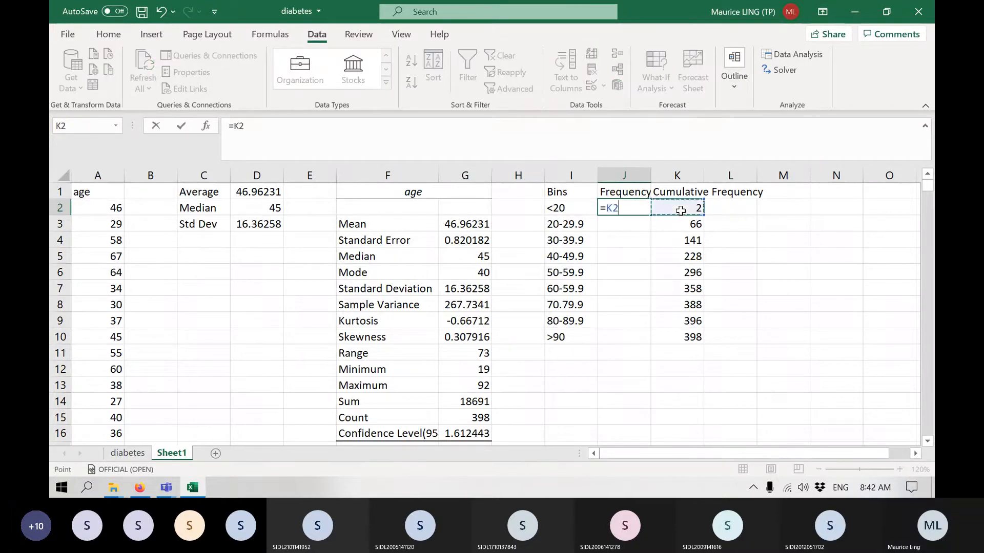
pyautogui.press('Return')
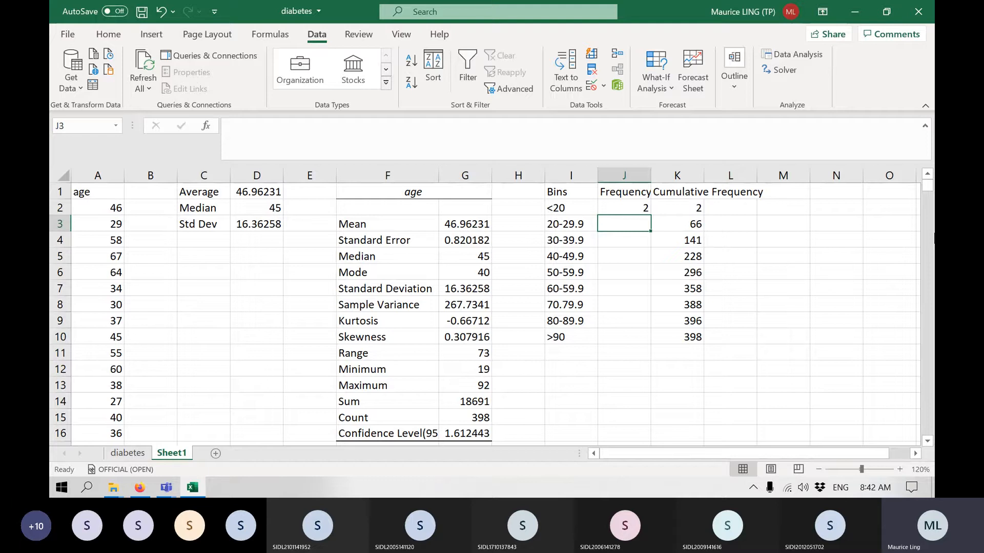
# Enter =K3-K2 in J3 and fill the formula down to J10.
pyautogui.write('=')
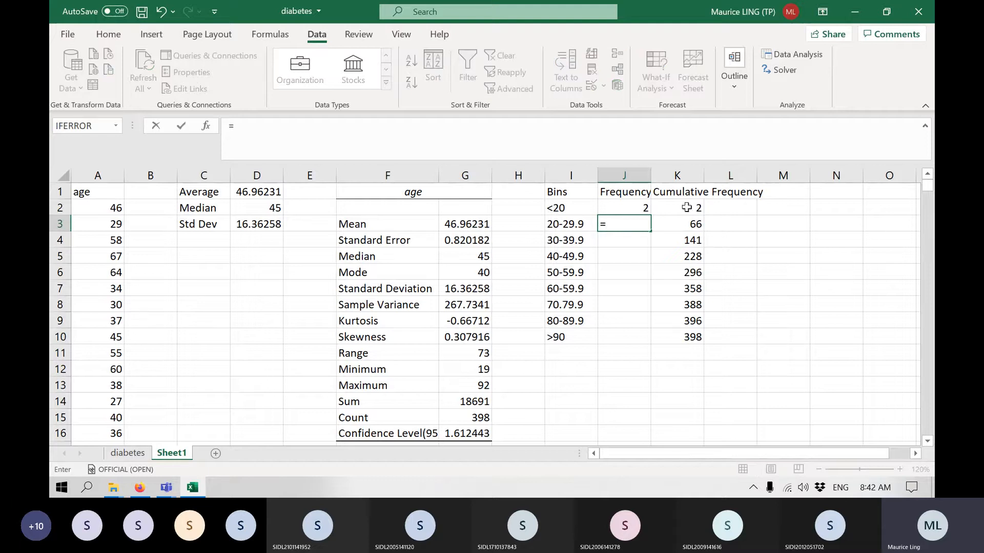
pyautogui.click(686, 225)
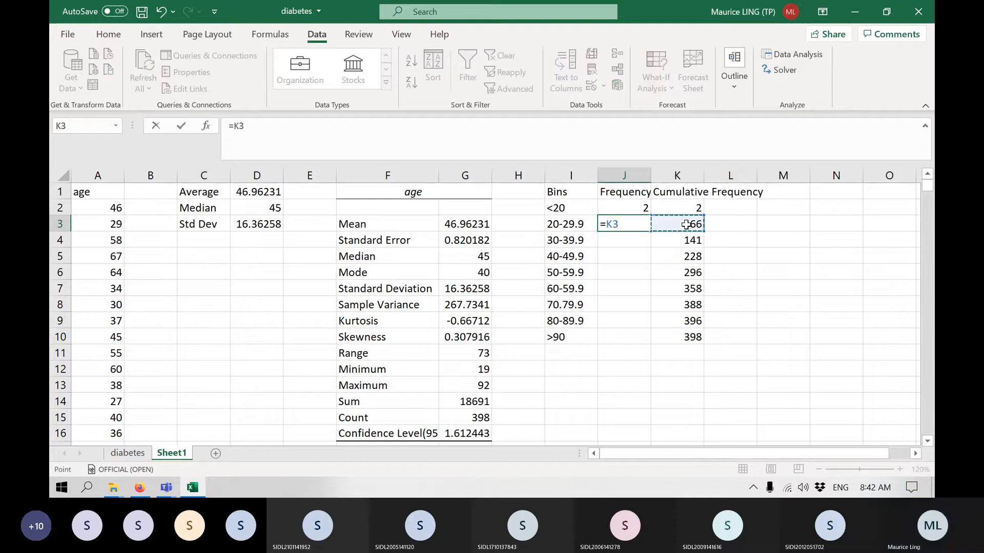
pyautogui.write('-')
pyautogui.click(697, 204)
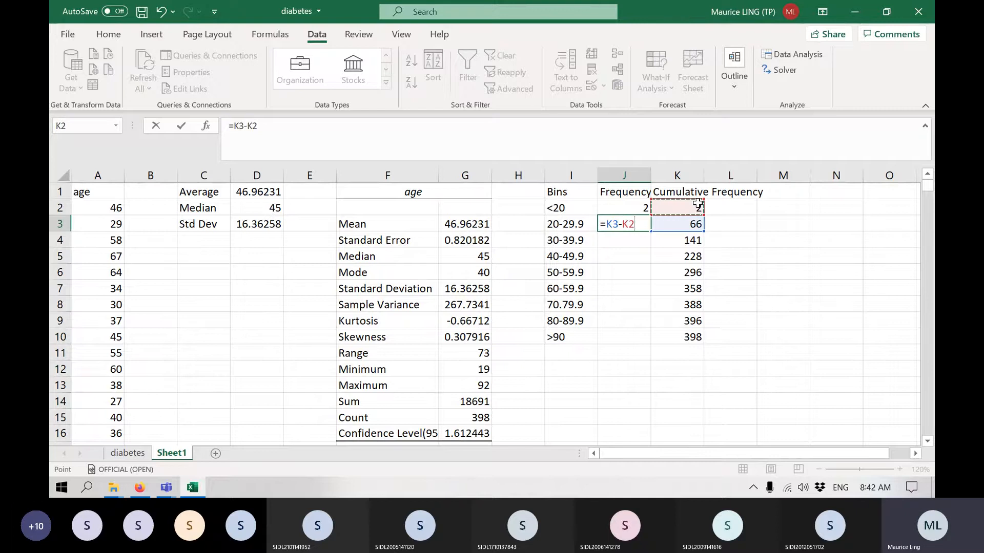
pyautogui.press('Return')
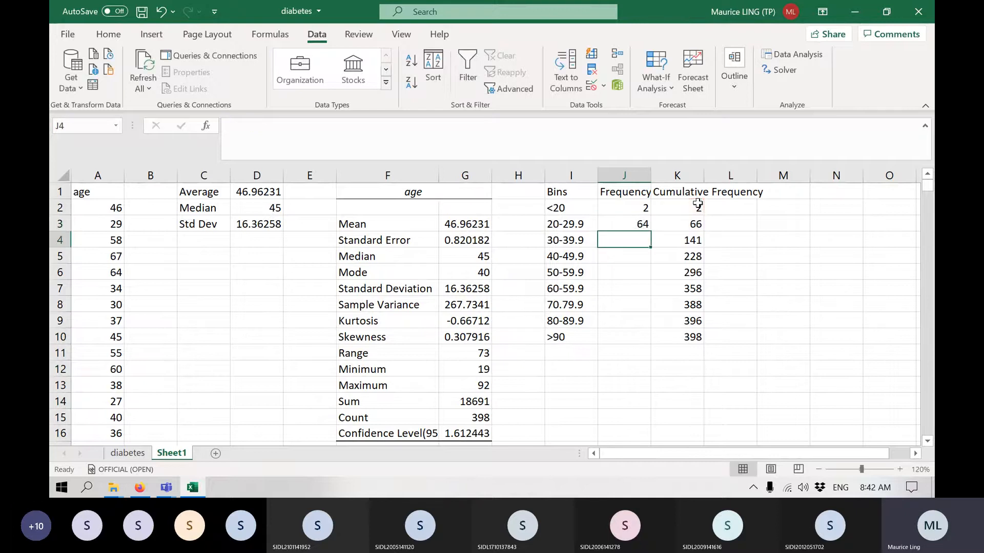
pyautogui.click(639, 225)
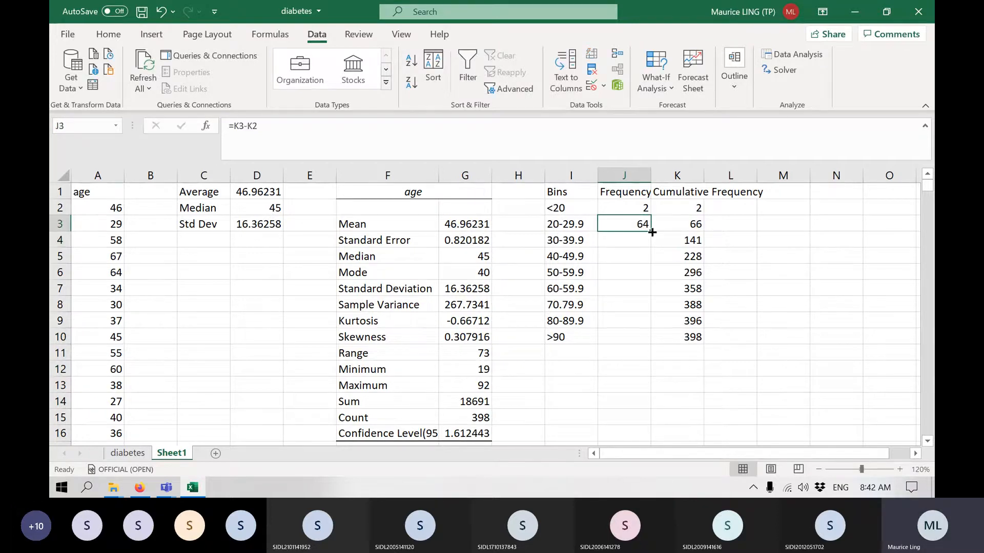
pyautogui.moveTo(651, 232); pyautogui.dragTo(648, 344)
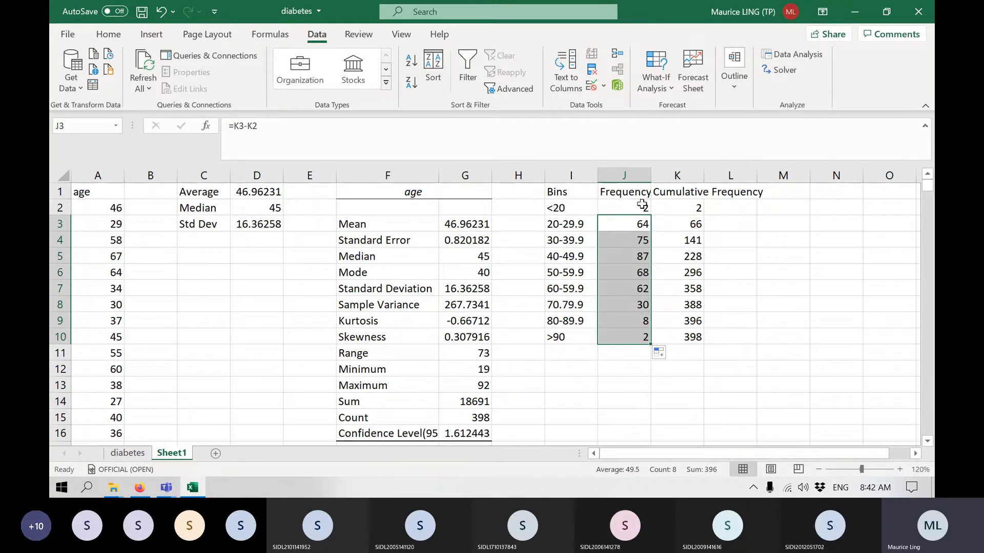
# Insert a 2-D clustered column chart from the frequencies in J2:J10.
pyautogui.moveTo(640, 207); pyautogui.dragTo(639, 335)
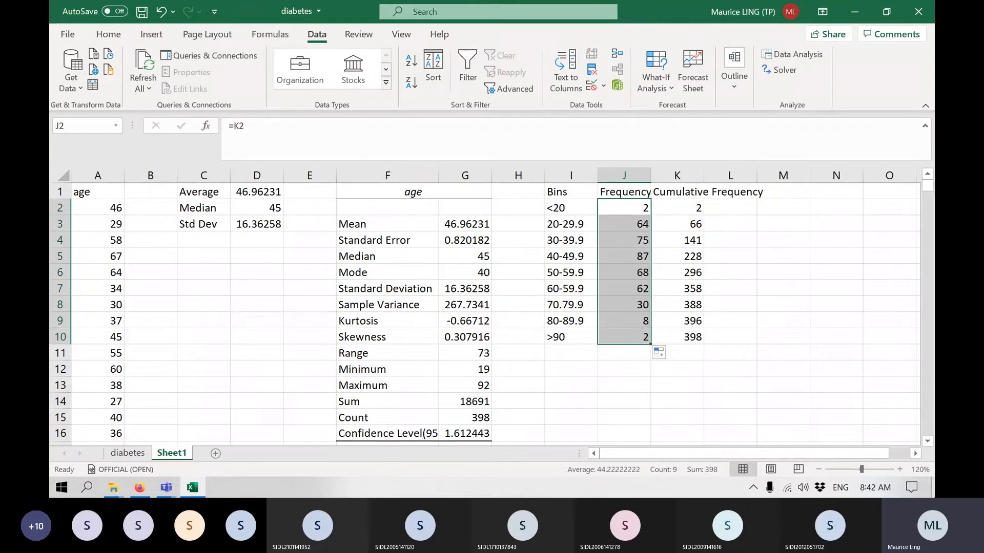
pyautogui.moveTo(933, 487)
pyautogui.click(152, 35)
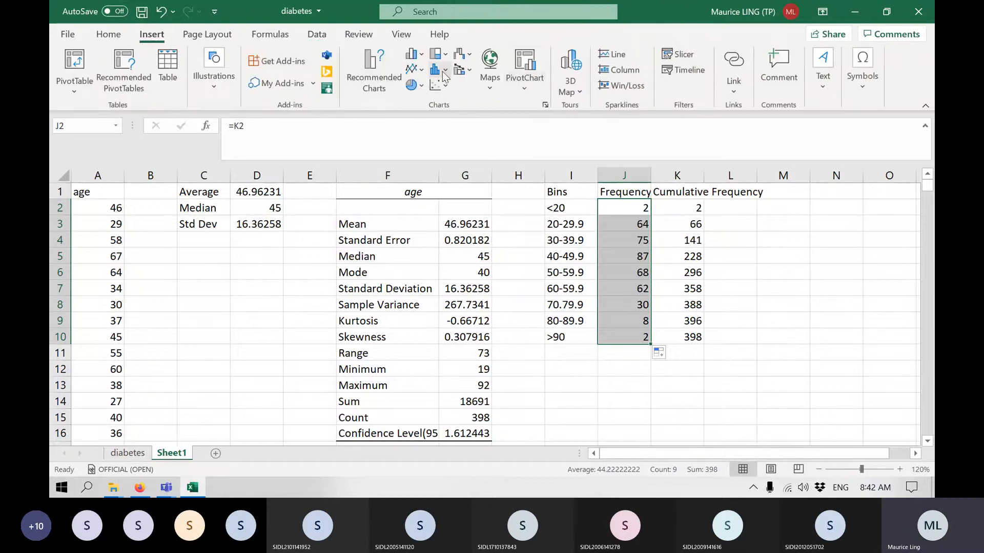
pyautogui.click(412, 54)
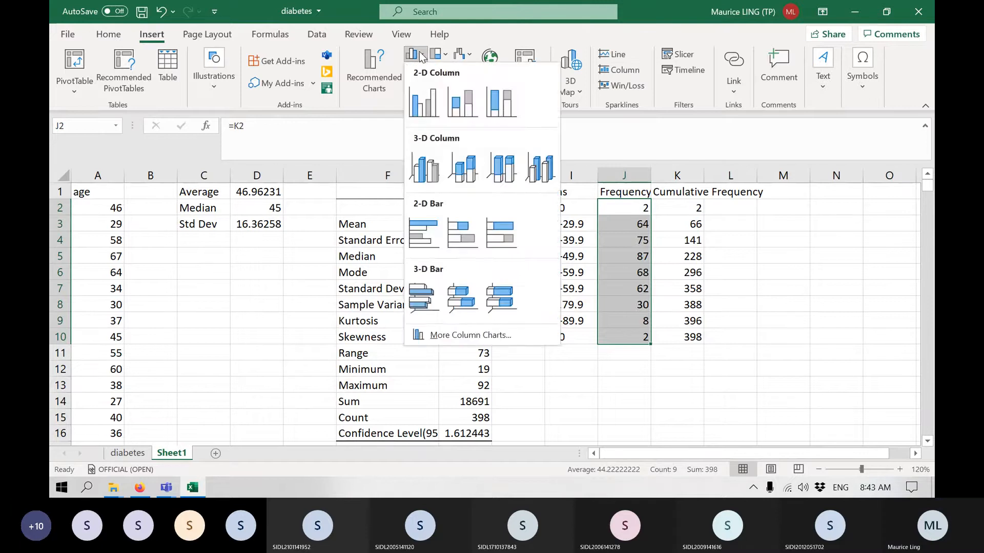
pyautogui.click(418, 107)
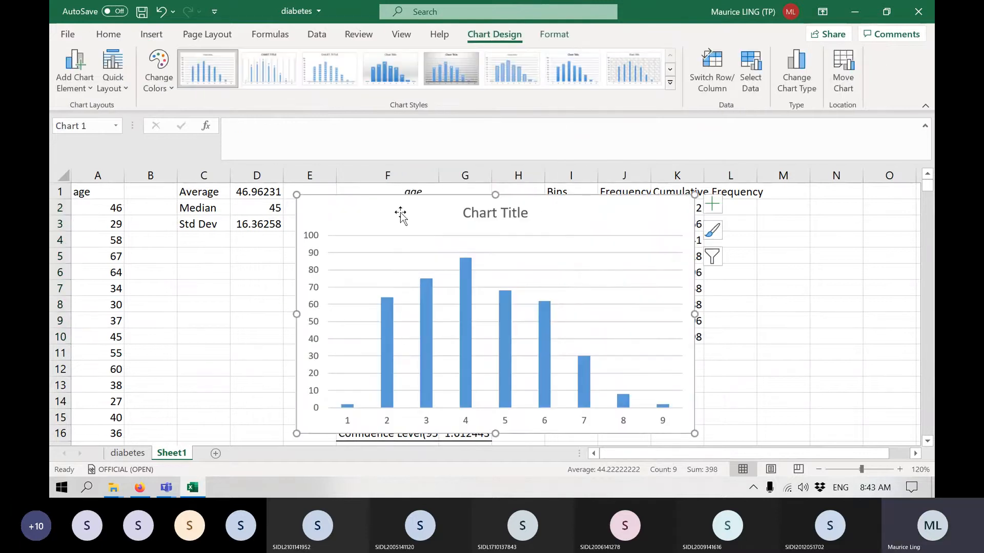
# Move the column chart beside the bin table so its left edge sits at column L and the cumulative counts are uncovered.
pyautogui.moveTo(399, 214)
pyautogui.mouseDown()
pyautogui.moveTo(330, 189)
pyautogui.moveTo(253, 186)
pyautogui.moveTo(257, 214)
pyautogui.mouseUp()
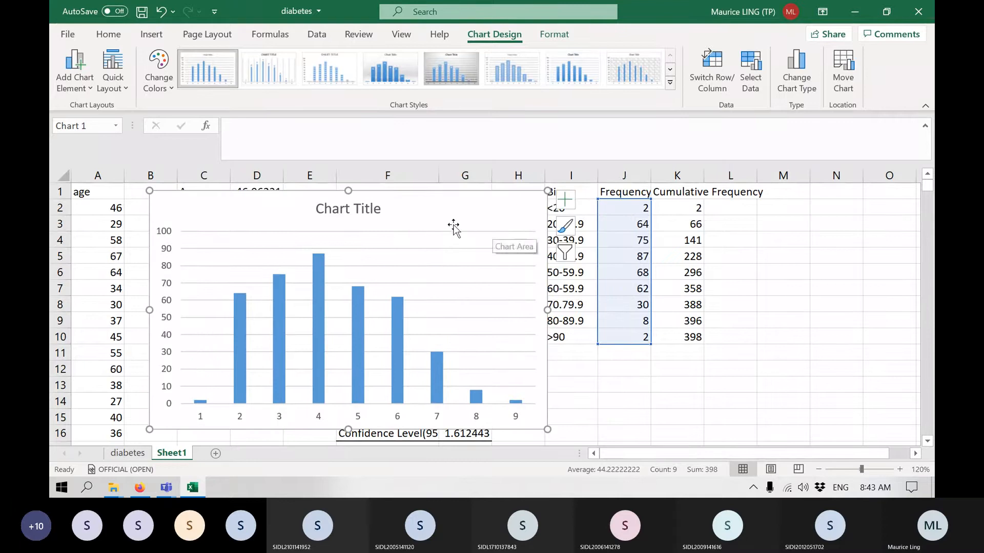
pyautogui.moveTo(446, 222); pyautogui.dragTo(931, 213)
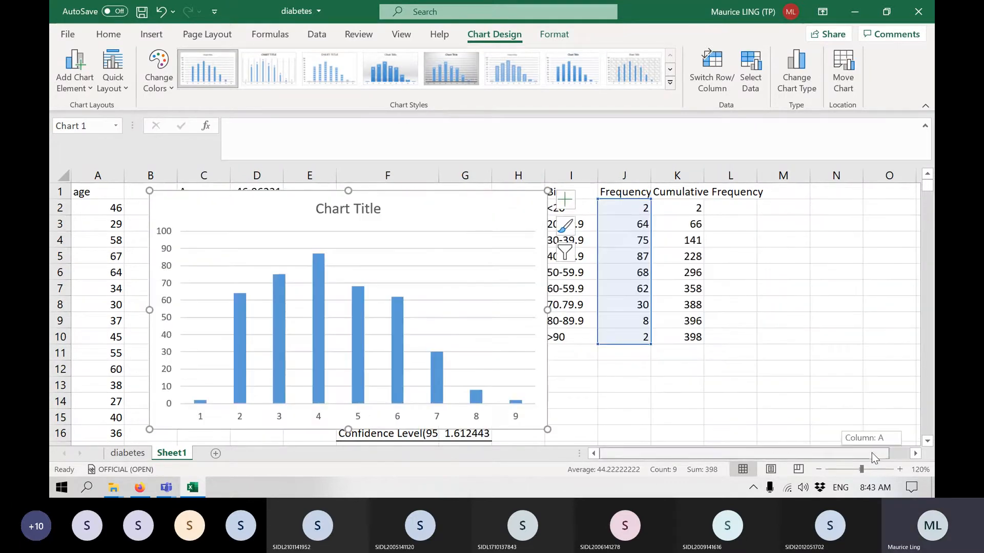
pyautogui.click(915, 453)
pyautogui.moveTo(216, 205); pyautogui.dragTo(736, 201)
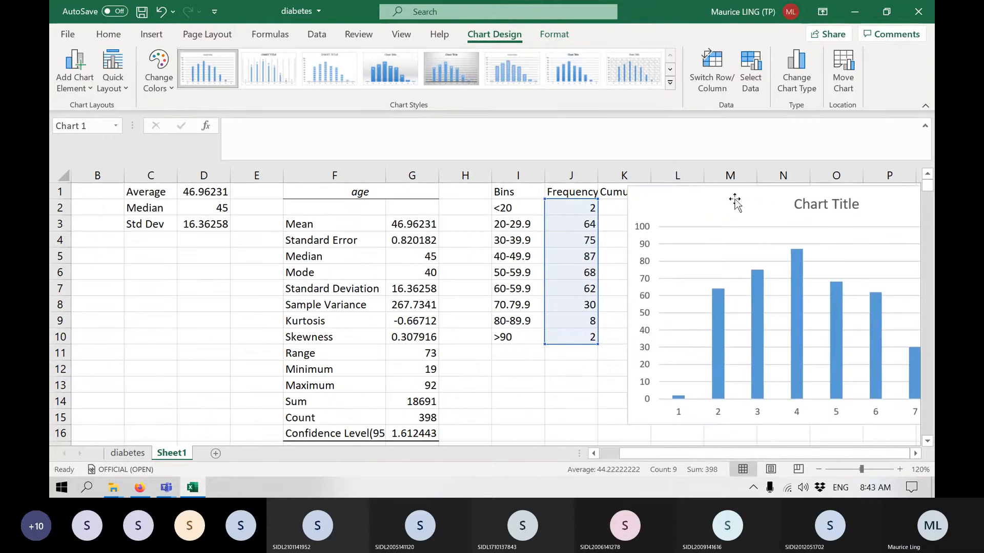
pyautogui.click(917, 453)
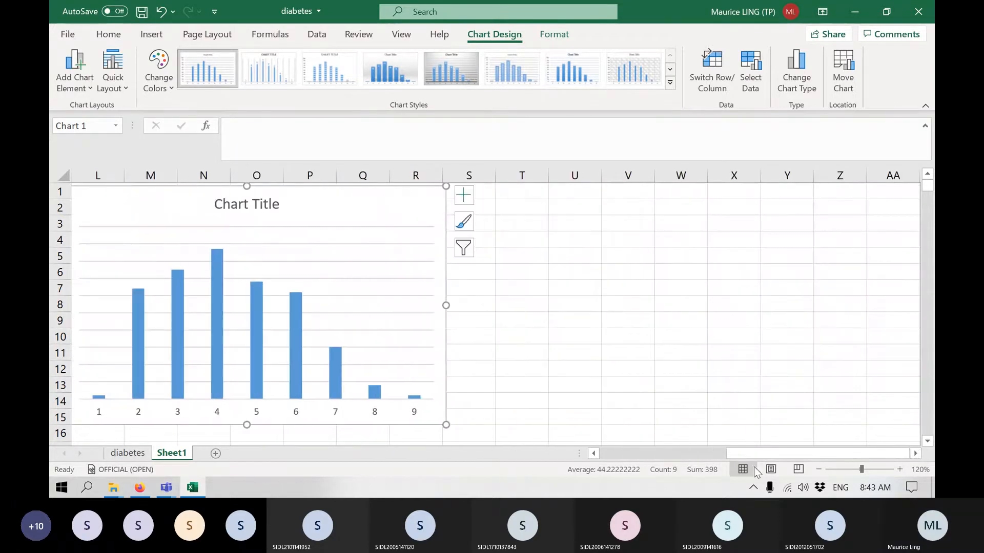
pyautogui.click(594, 453)
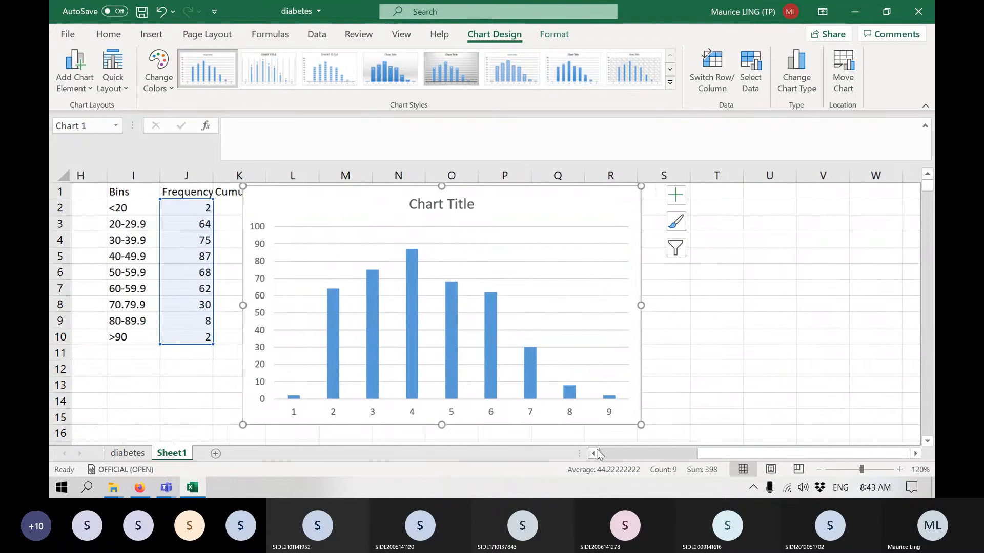
pyautogui.click(594, 453)
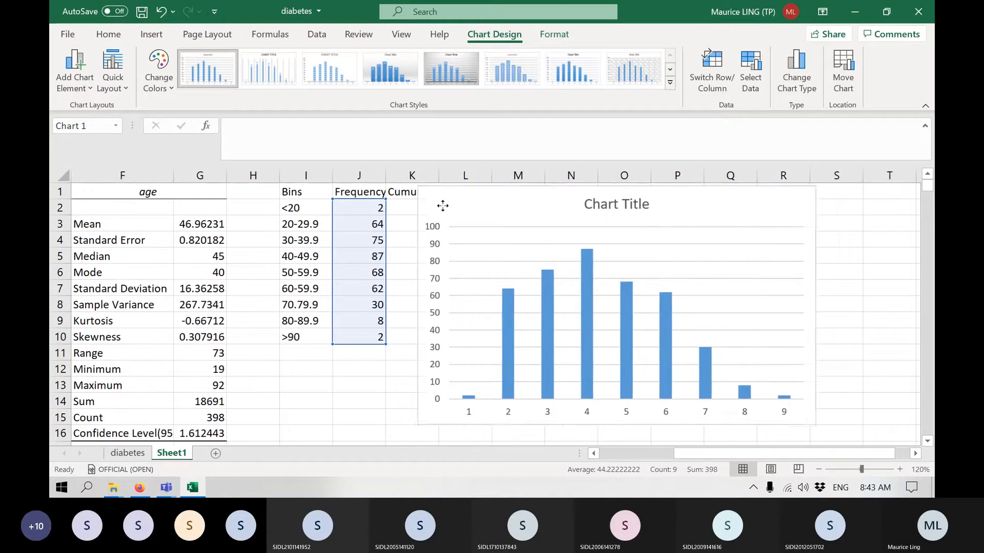
pyautogui.moveTo(441, 205); pyautogui.dragTo(461, 210)
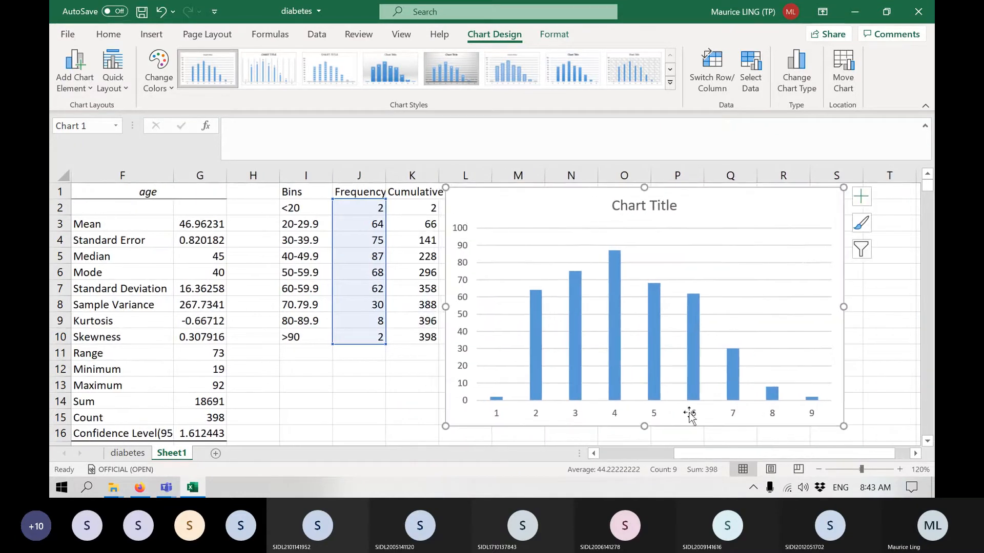
# Set the chart's horizontal category labels to the bin names in I2:I10.
pyautogui.click(920, 456)
pyautogui.click(920, 456)
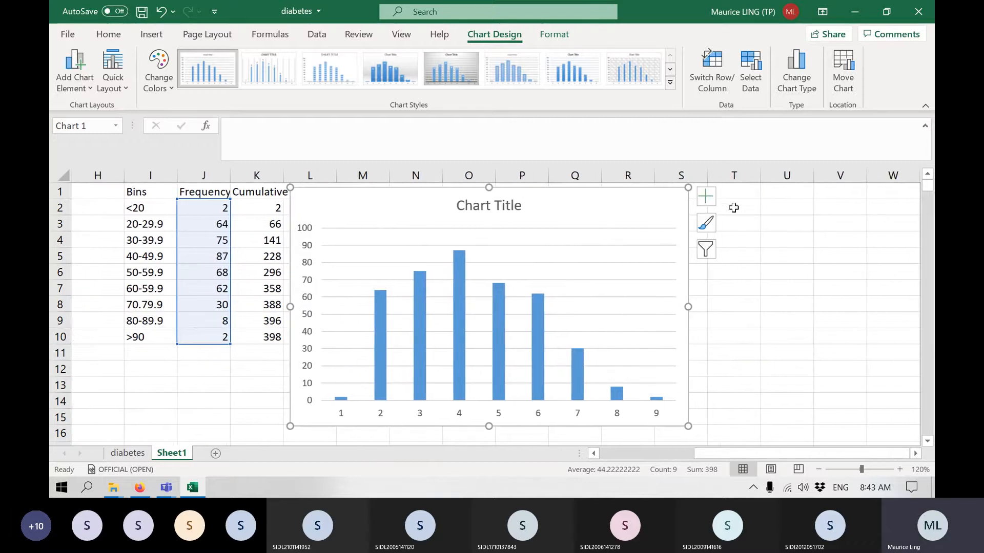
pyautogui.click(705, 198)
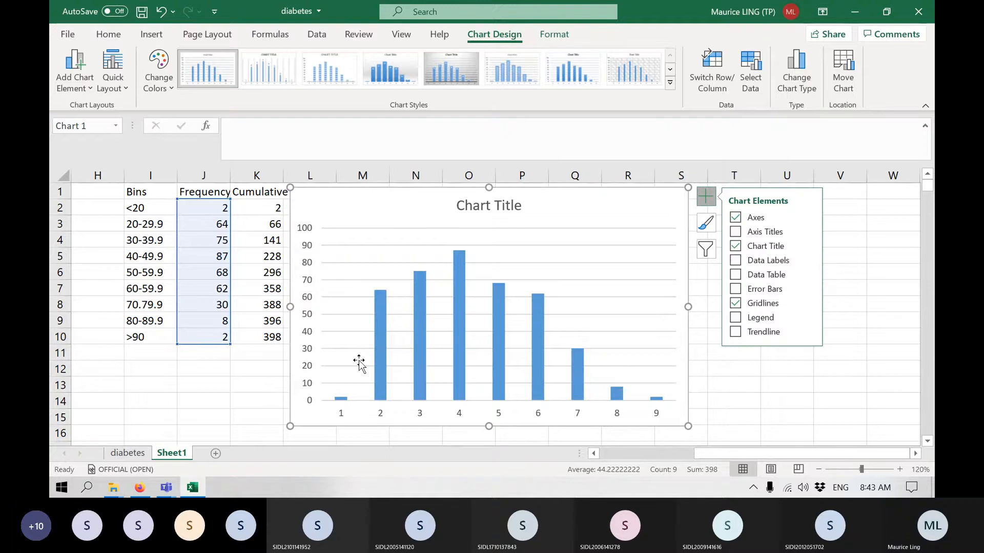
pyautogui.click(380, 369)
pyautogui.rightClick(380, 369)
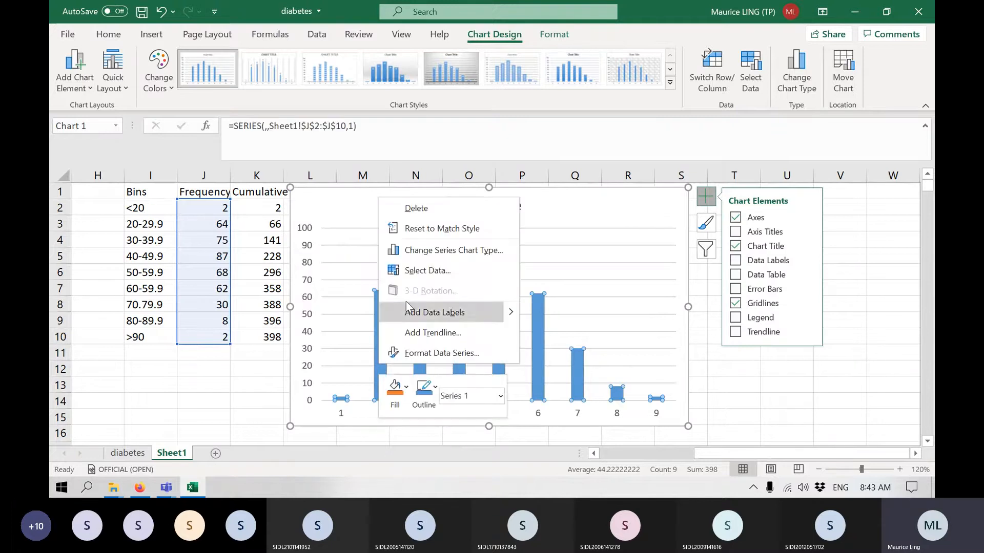
pyautogui.click(454, 264)
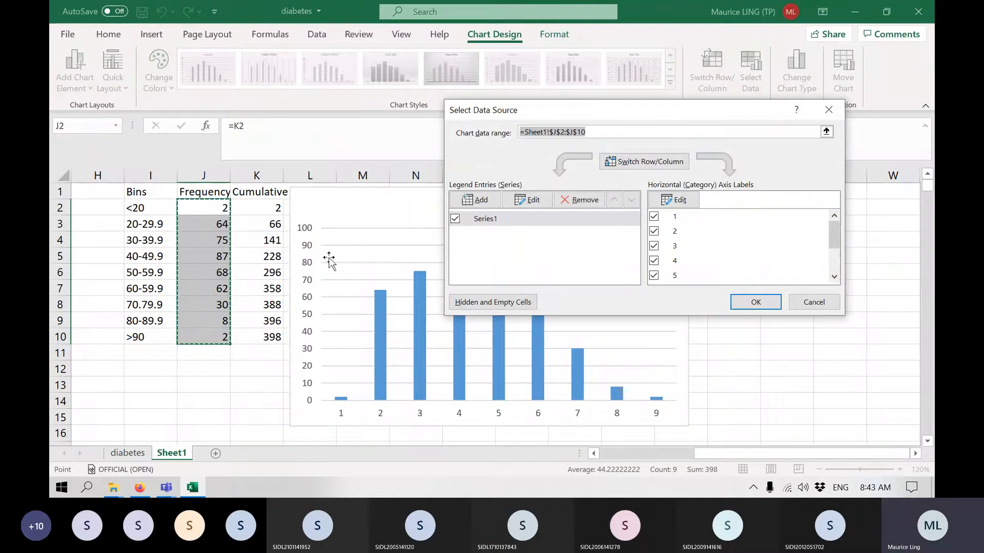
pyautogui.click(674, 200)
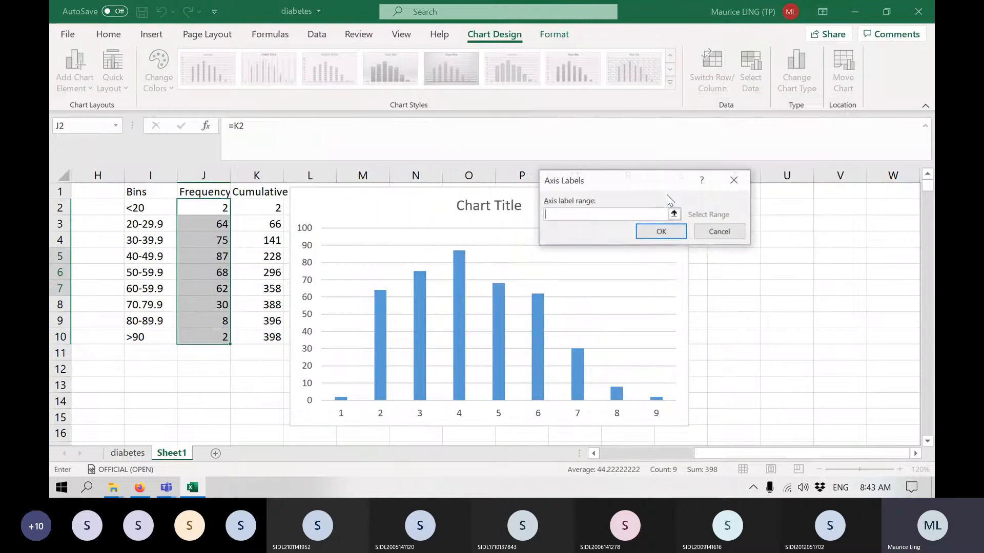
pyautogui.moveTo(155, 206); pyautogui.dragTo(177, 336)
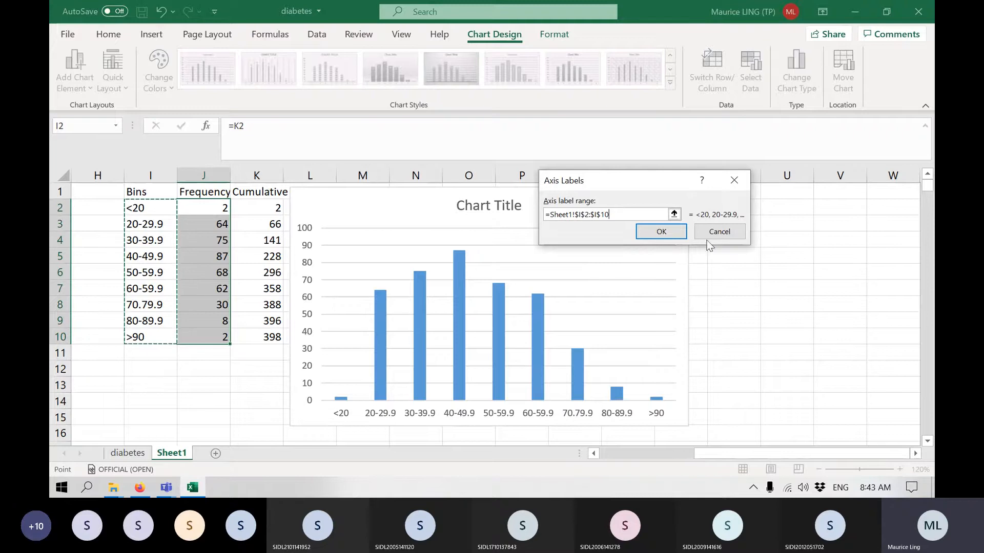
pyautogui.click(661, 231)
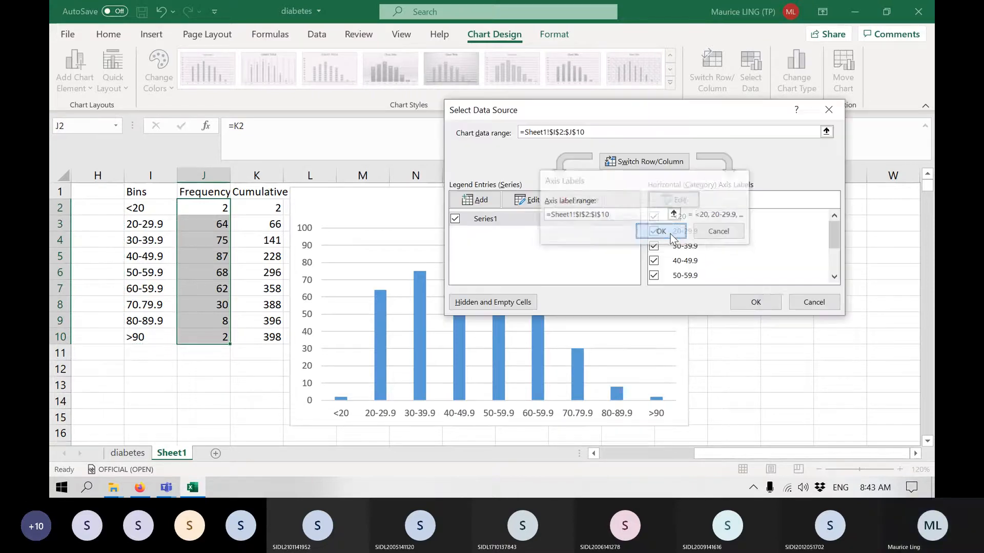
pyautogui.click(755, 299)
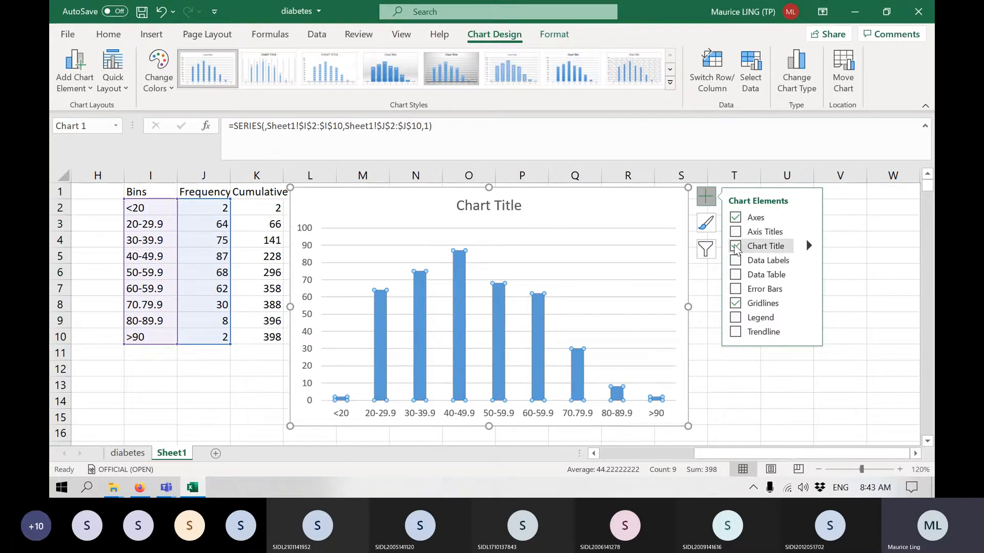
# Remove the chart title and the gridlines from the column chart, keeping the axes.
pyautogui.click(735, 248)
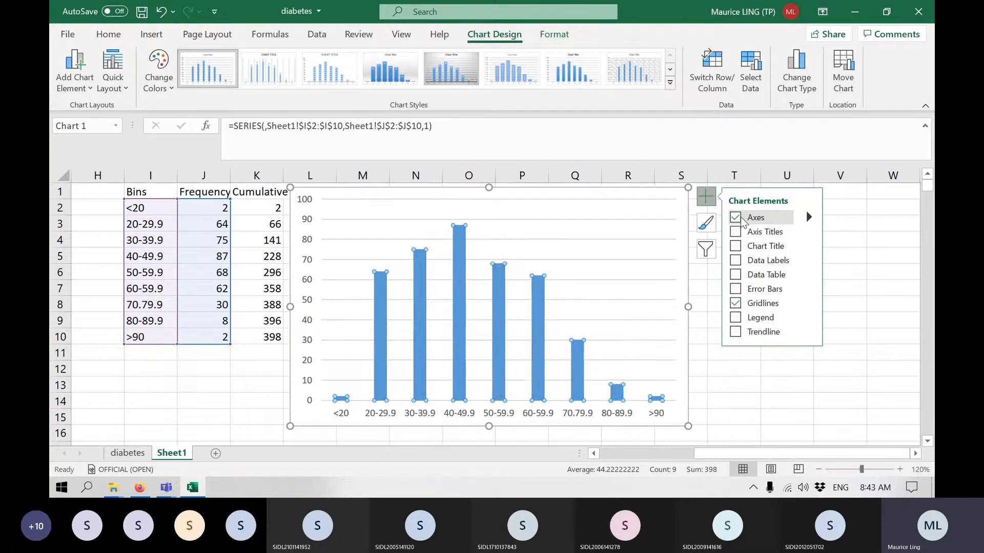
pyautogui.click(741, 220)
pyautogui.click(737, 217)
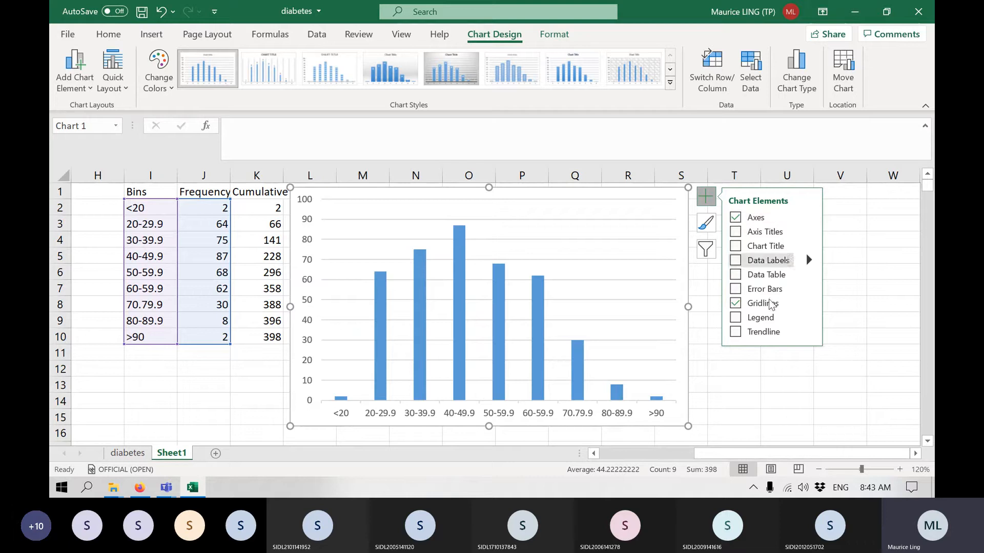
pyautogui.click(753, 317)
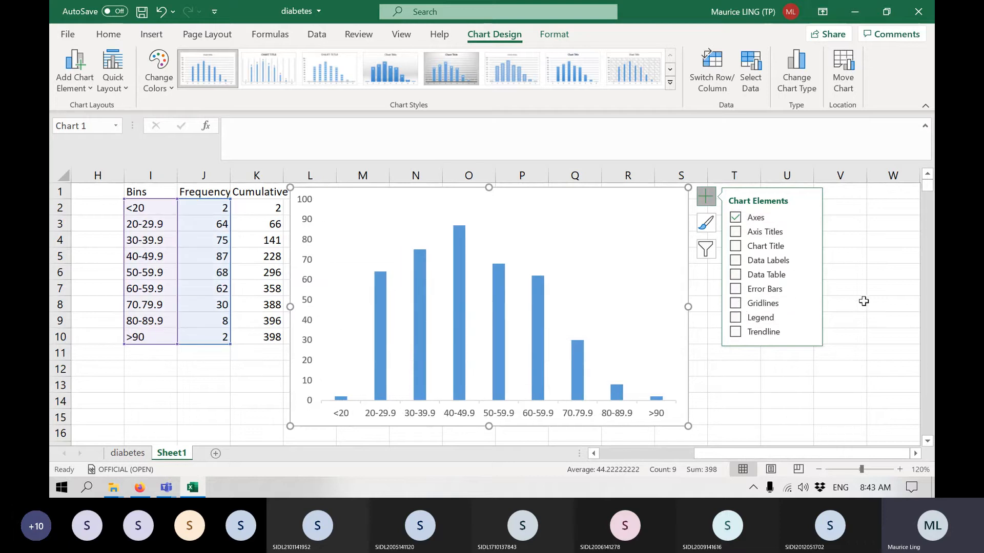
# Add primary horizontal and primary vertical axis titles to the column chart.
pyautogui.click(805, 234)
pyautogui.click(855, 237)
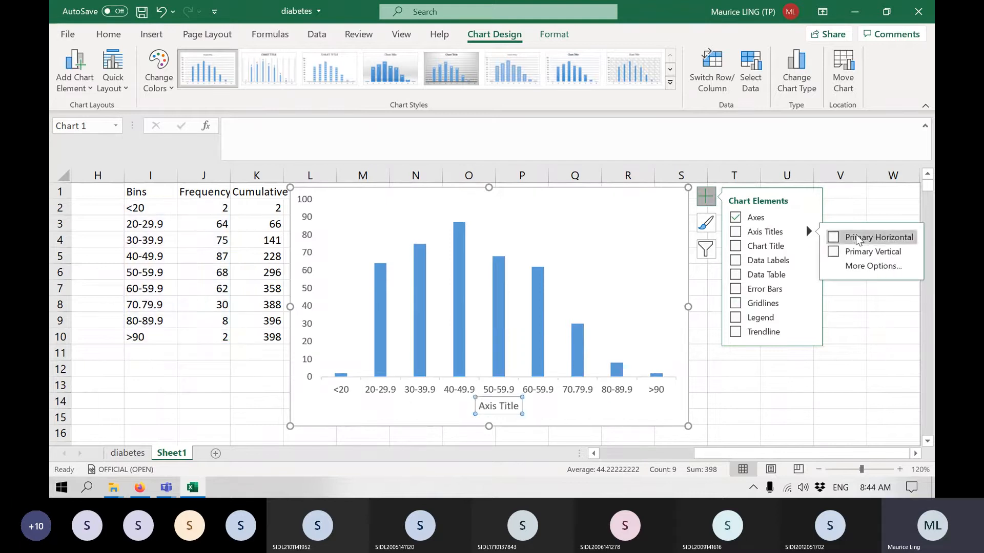
pyautogui.click(848, 253)
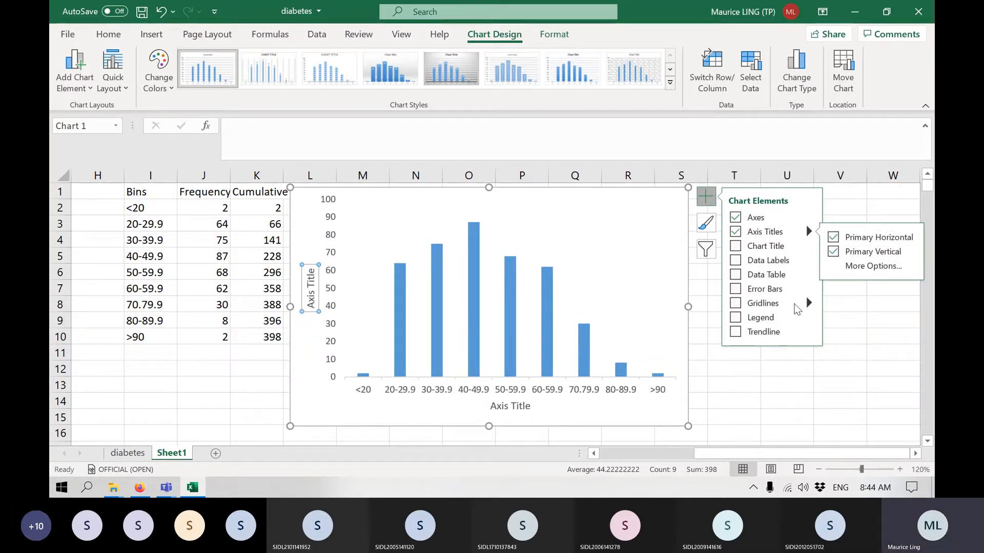
# Change the vertical axis title of the column chart to "Frequency".
pyautogui.tripleClick(309, 290)
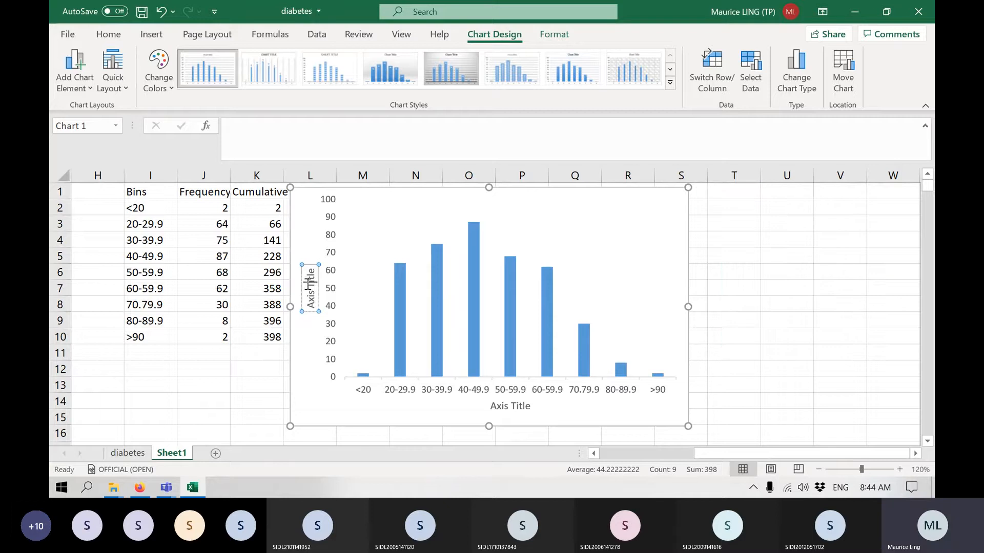
pyautogui.write('Fre')
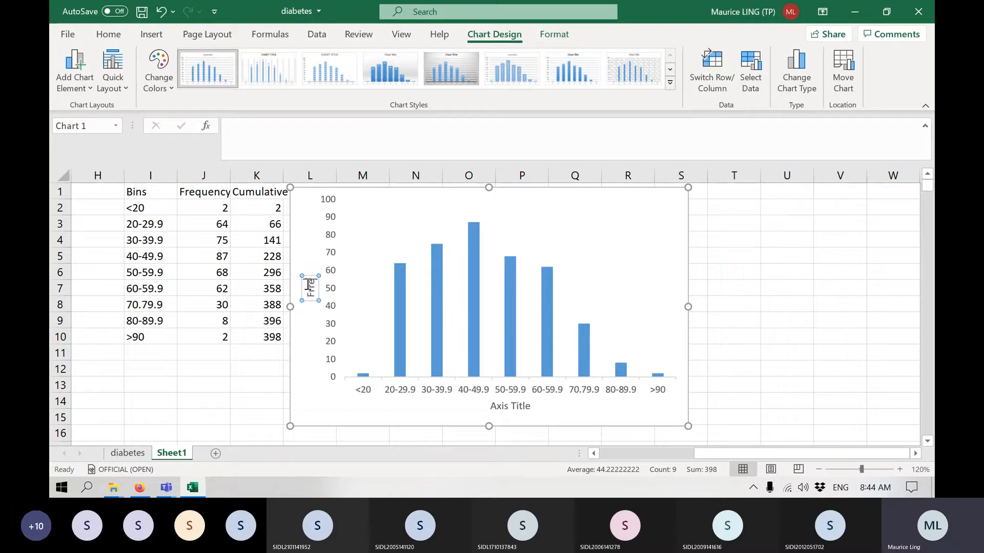
pyautogui.press('BackSpace')
pyautogui.press('BackSpace')
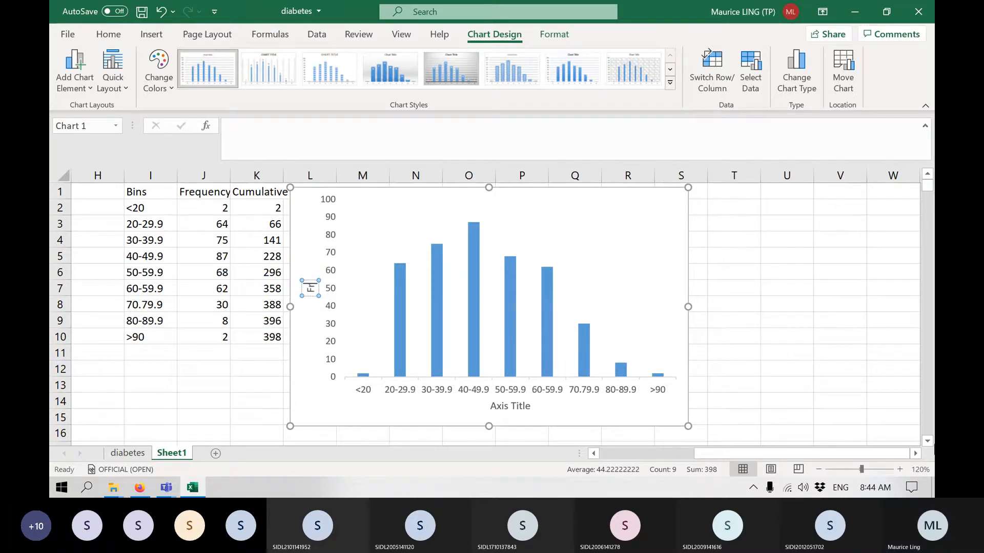
pyautogui.write('requency')
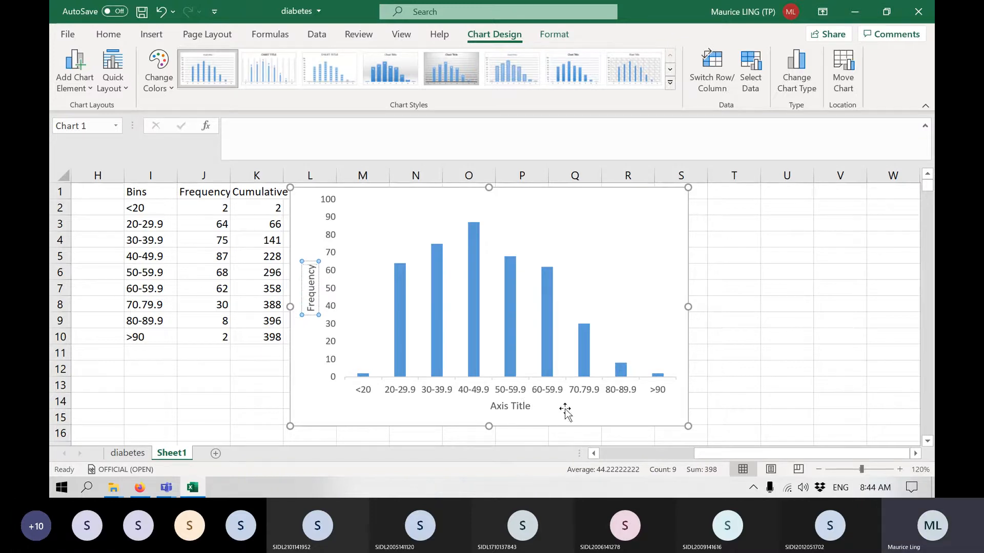
# Change the horizontal axis title of the column chart to "Age".
pyautogui.click(517, 406)
pyautogui.doubleClick(518, 405)
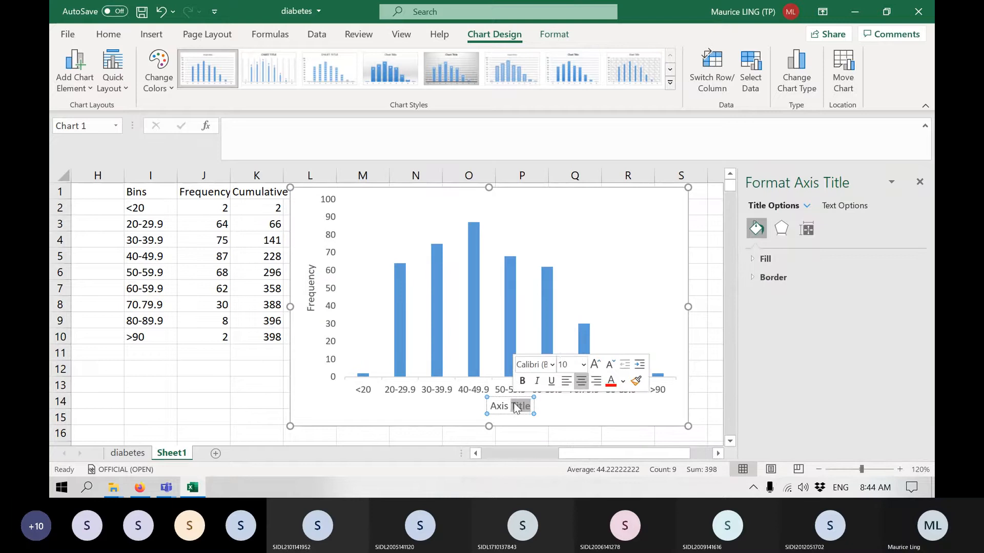
pyautogui.tripleClick(515, 405)
pyautogui.write('Age')
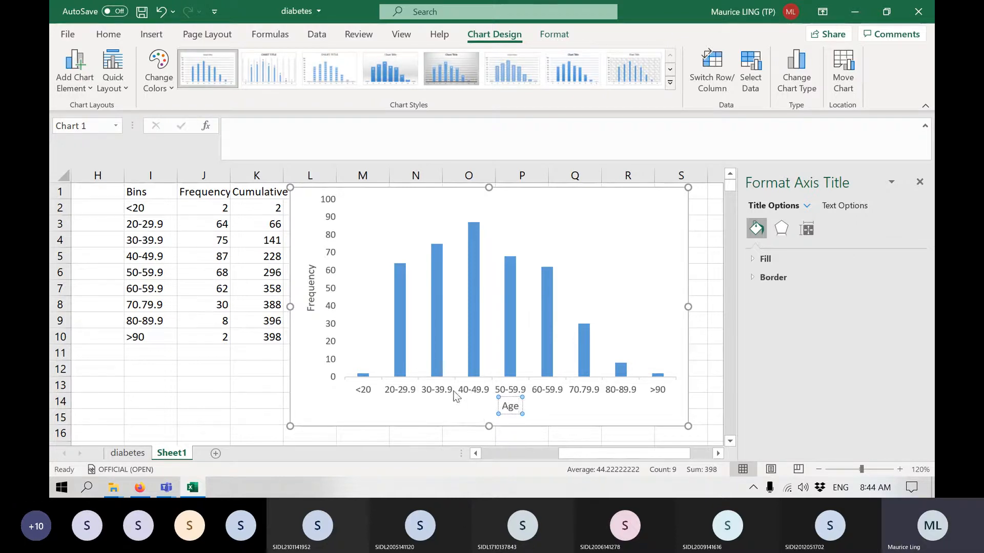
# Set the text direction of the chart's horizontal axis labels to Rotate all text 90°.
pyautogui.click(437, 394)
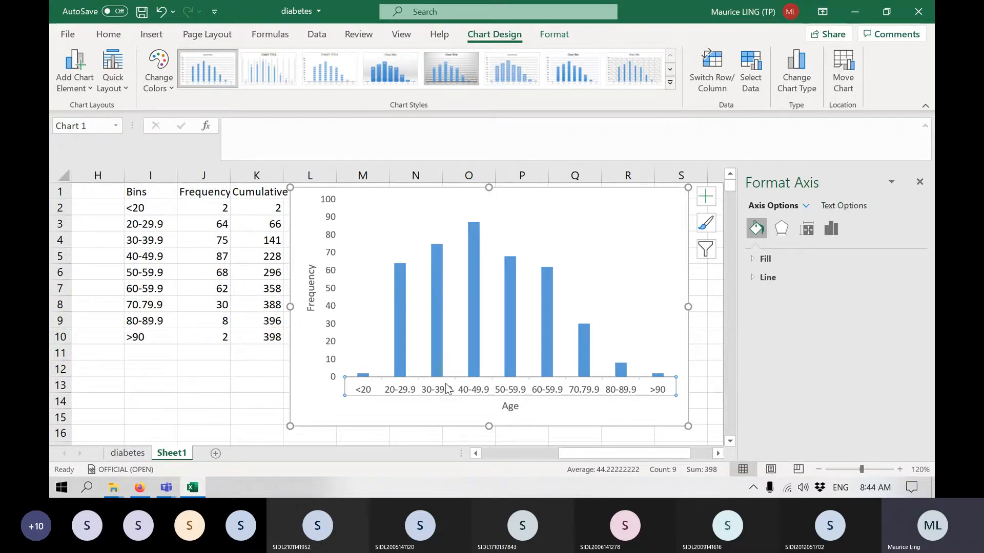
pyautogui.rightClick(483, 383)
pyautogui.click(555, 377)
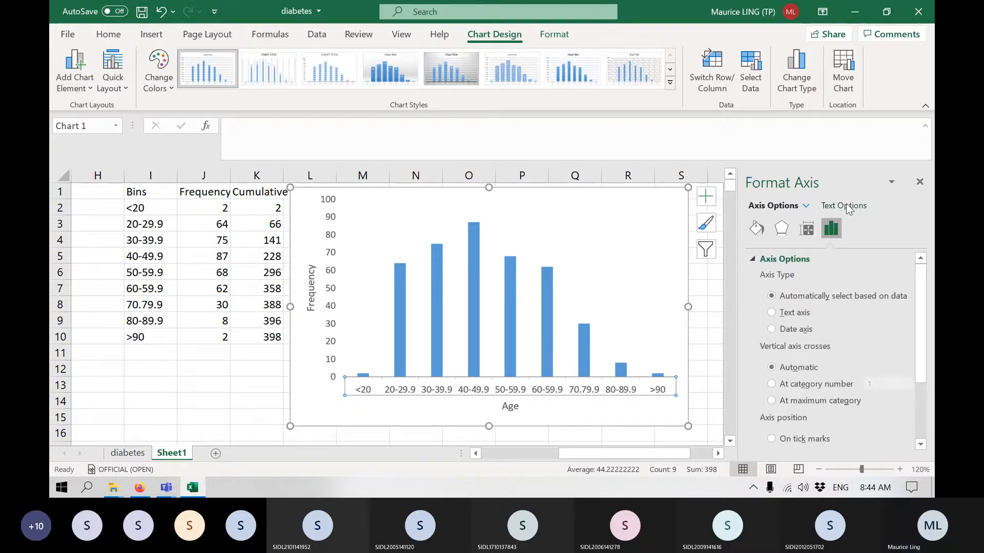
pyautogui.click(807, 233)
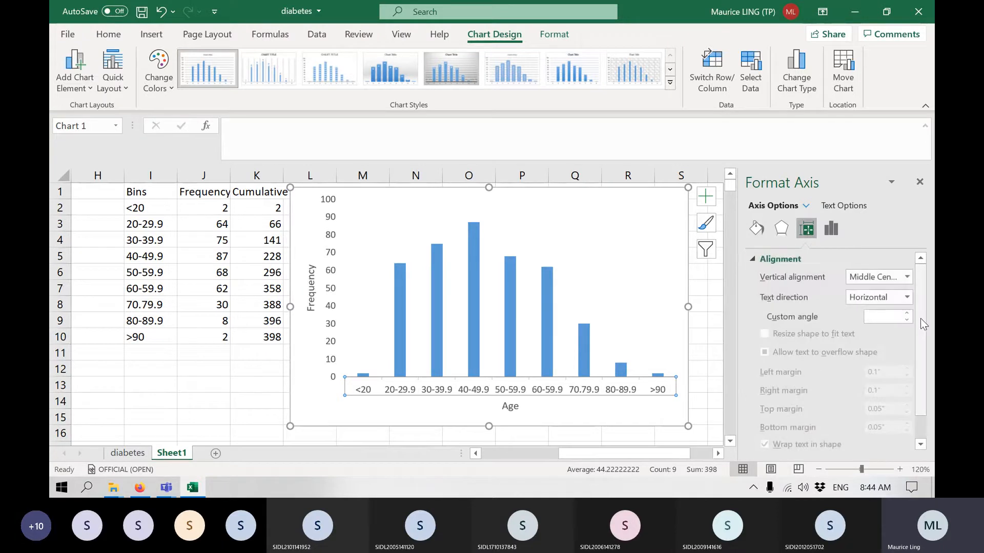
pyautogui.click(908, 297)
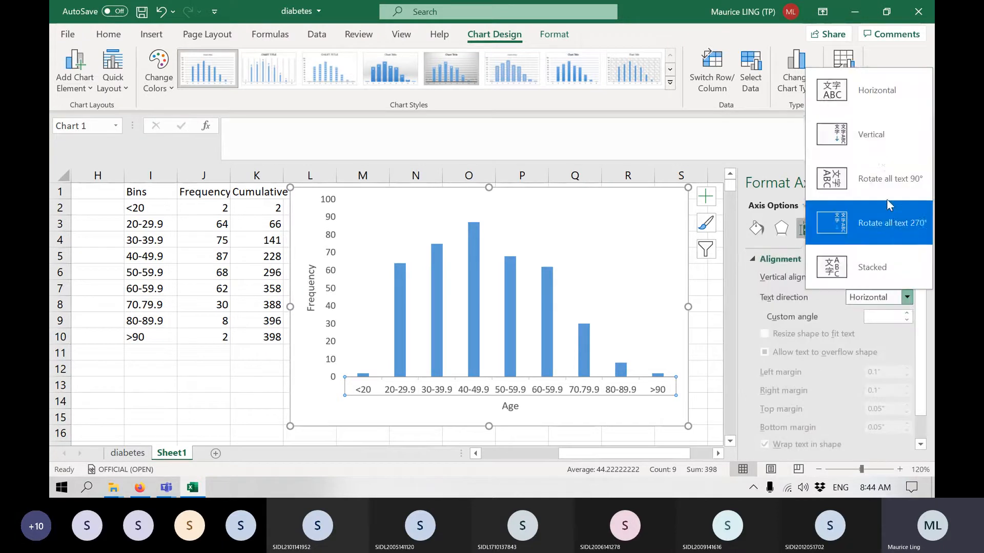
pyautogui.click(878, 175)
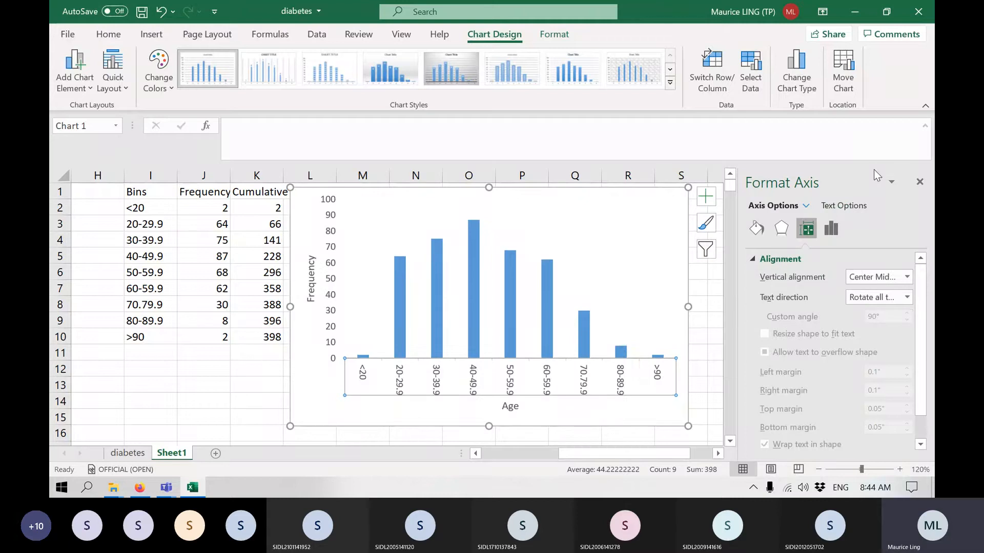
# Set the horizontal axis labels' text direction to Horizontal with a custom angle of -46°.
pyautogui.click(892, 296)
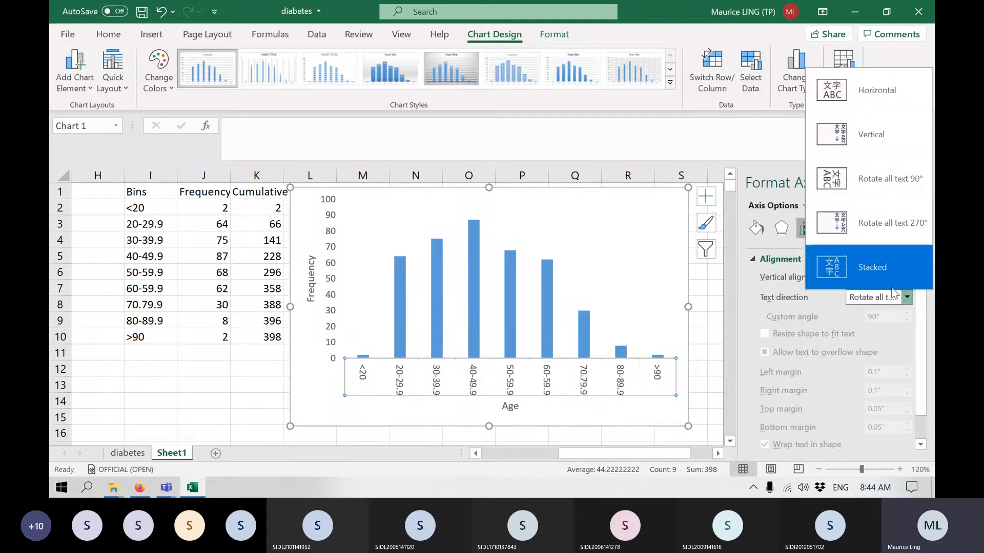
pyautogui.click(883, 99)
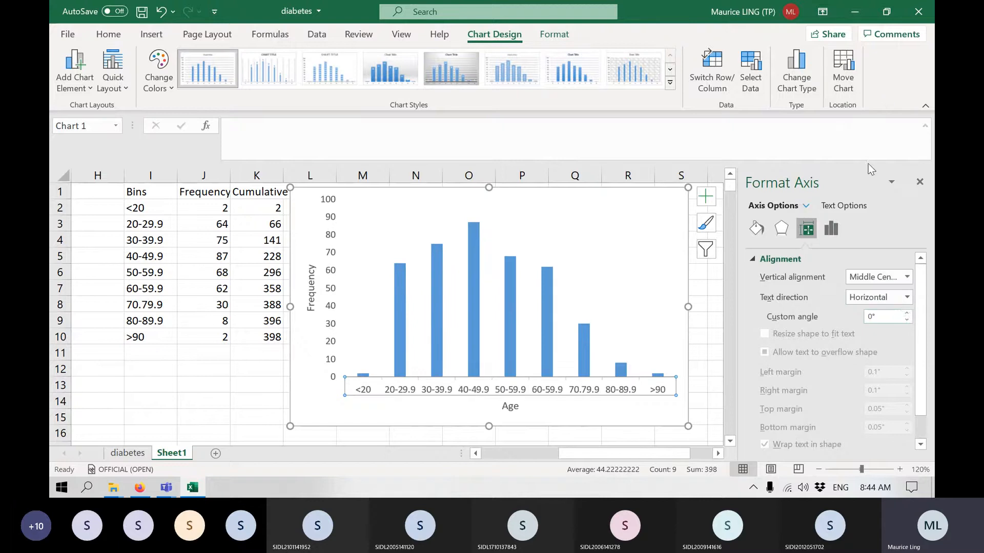
pyautogui.click(905, 321)
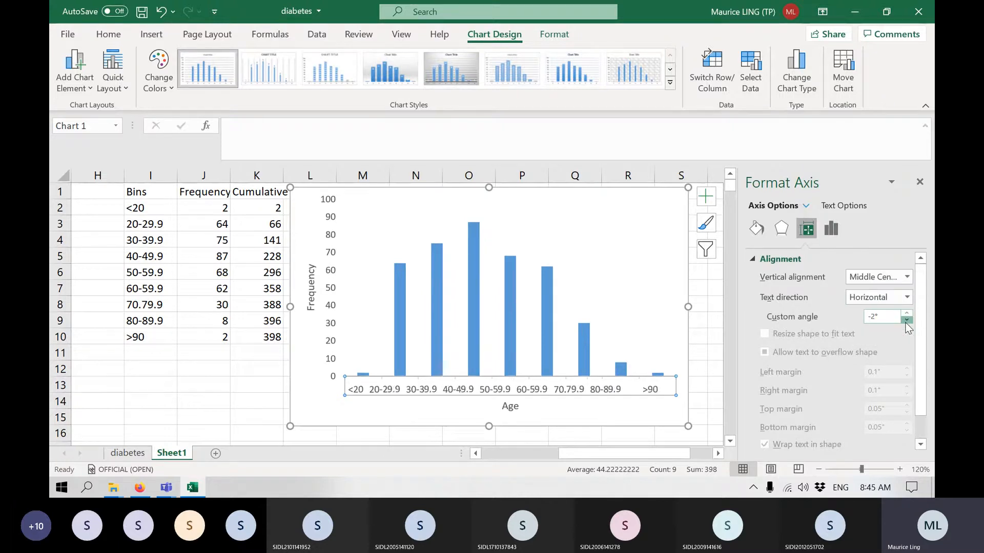
pyautogui.click(906, 321)
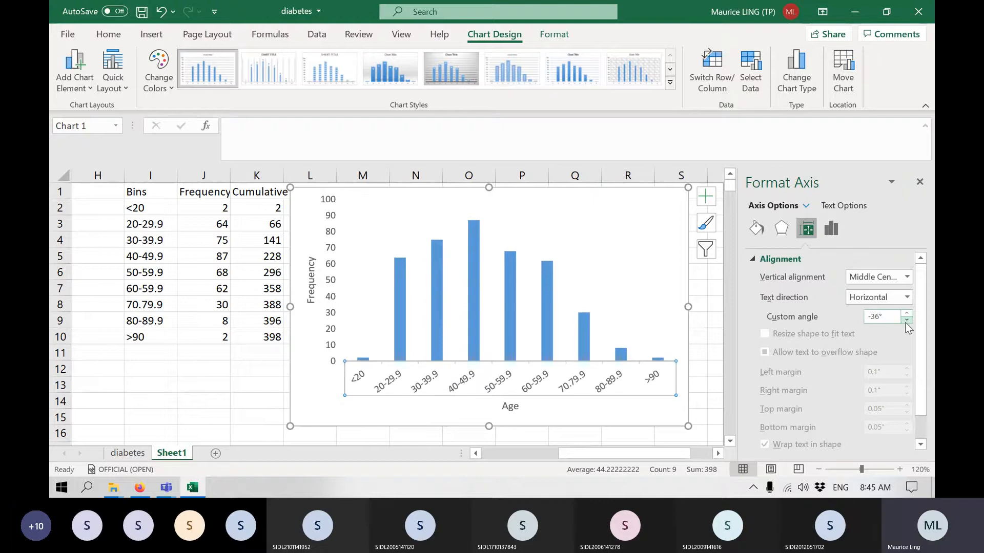
pyautogui.click(906, 321)
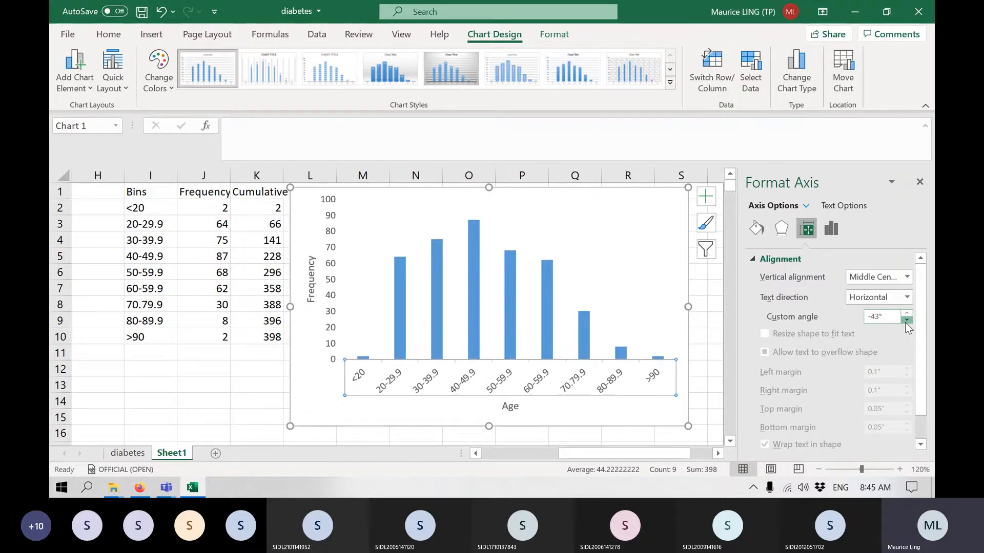
pyautogui.click(906, 321)
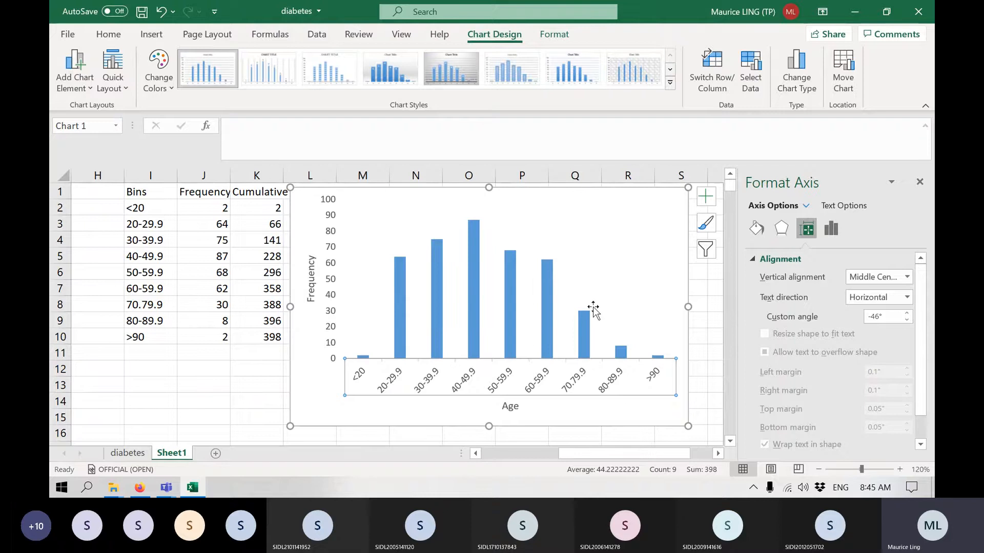
pyautogui.moveTo(516, 322)
pyautogui.click(782, 229)
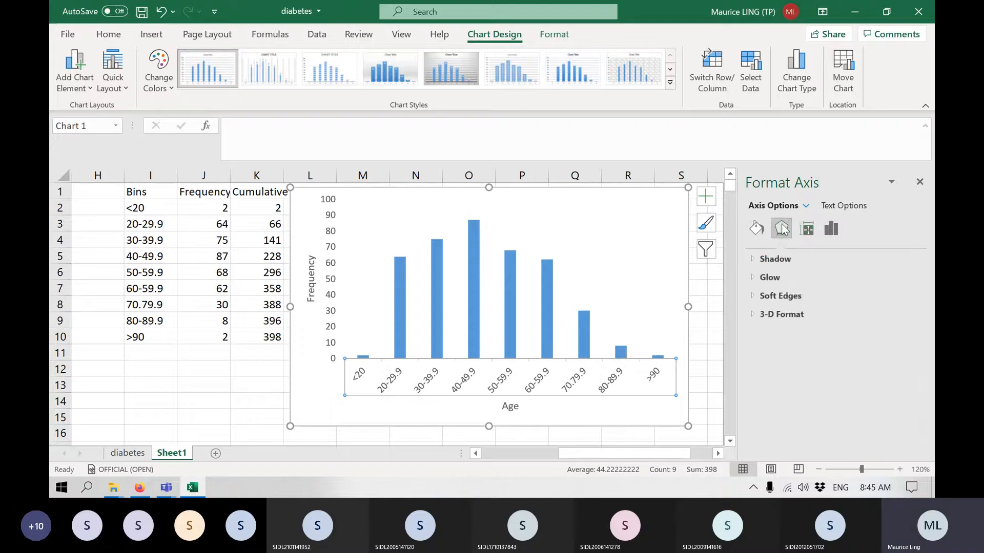
pyautogui.click(835, 228)
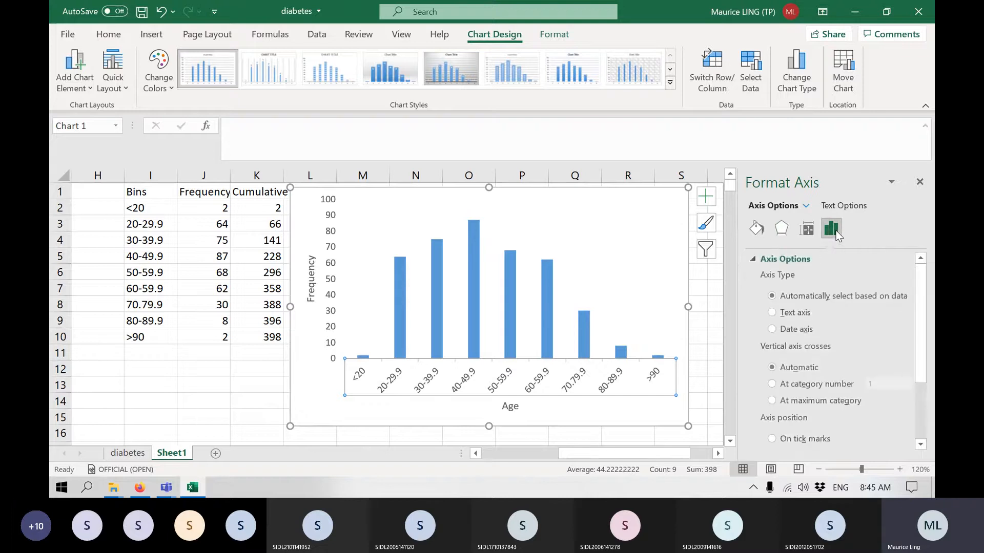
pyautogui.click(806, 206)
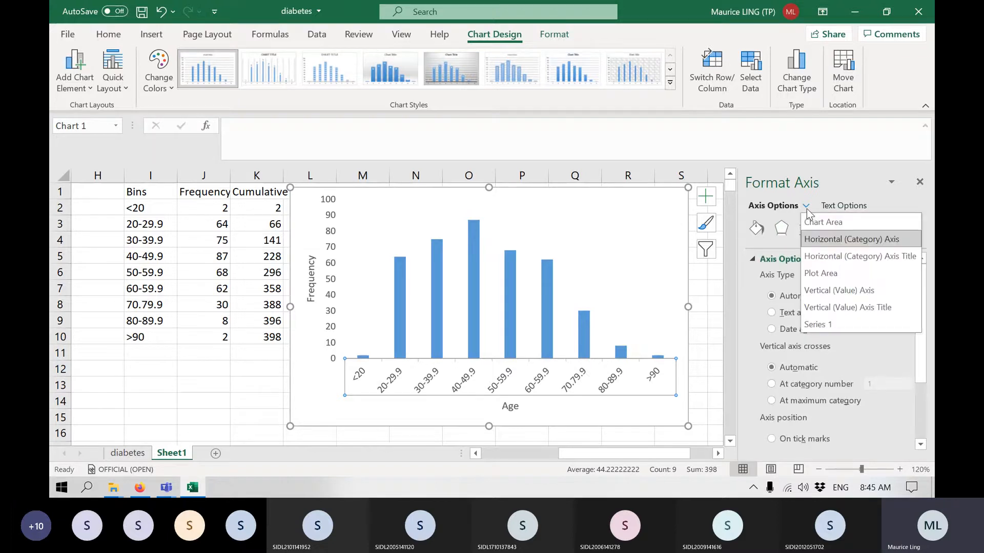
pyautogui.click(741, 271)
pyautogui.click(756, 228)
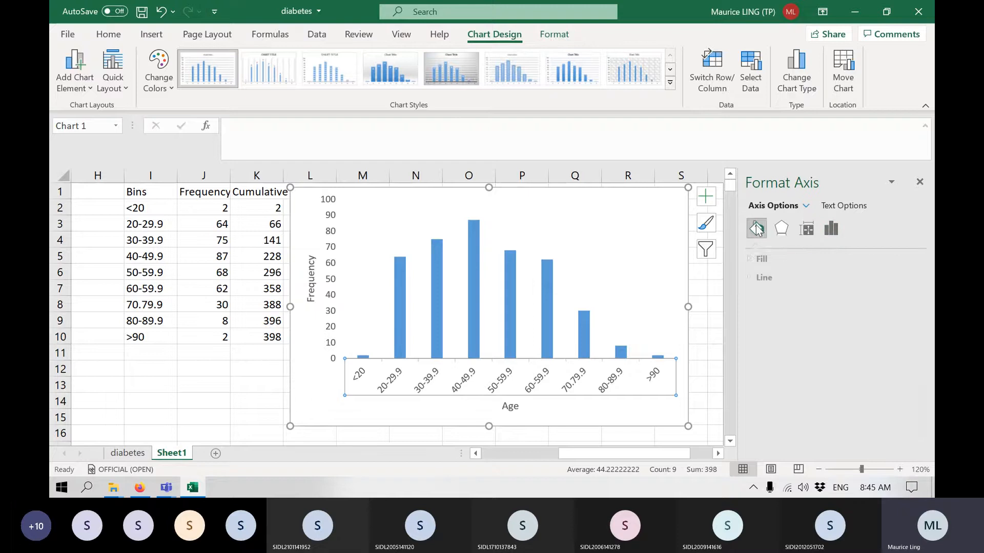
pyautogui.click(780, 227)
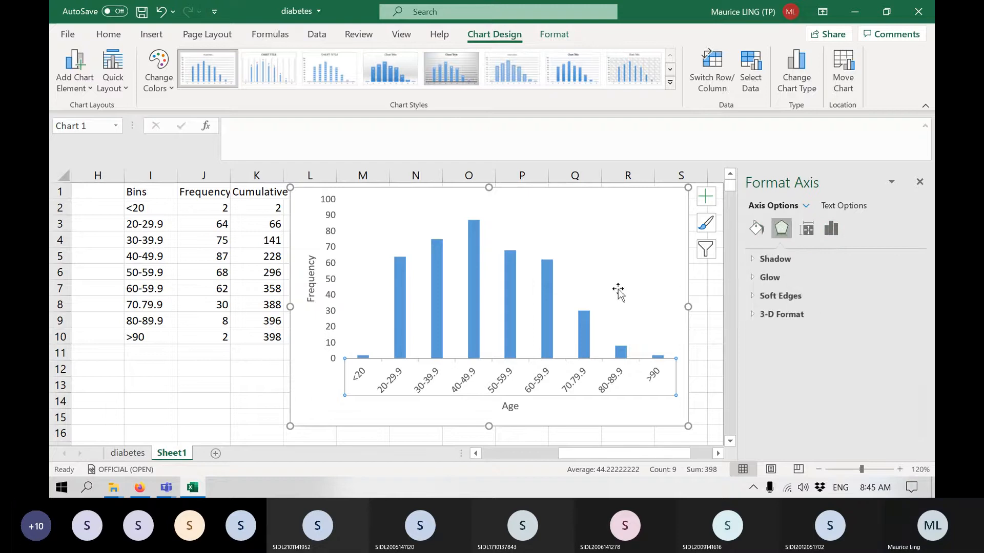
# Set the gap width of the frequency data series to 0% so the columns touch like a histogram.
pyautogui.click(552, 289)
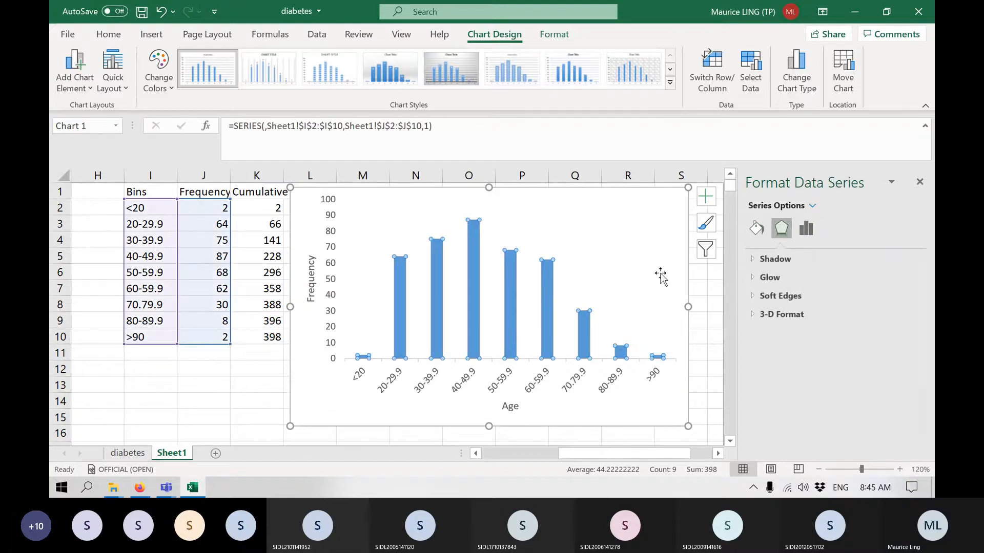
pyautogui.click(919, 182)
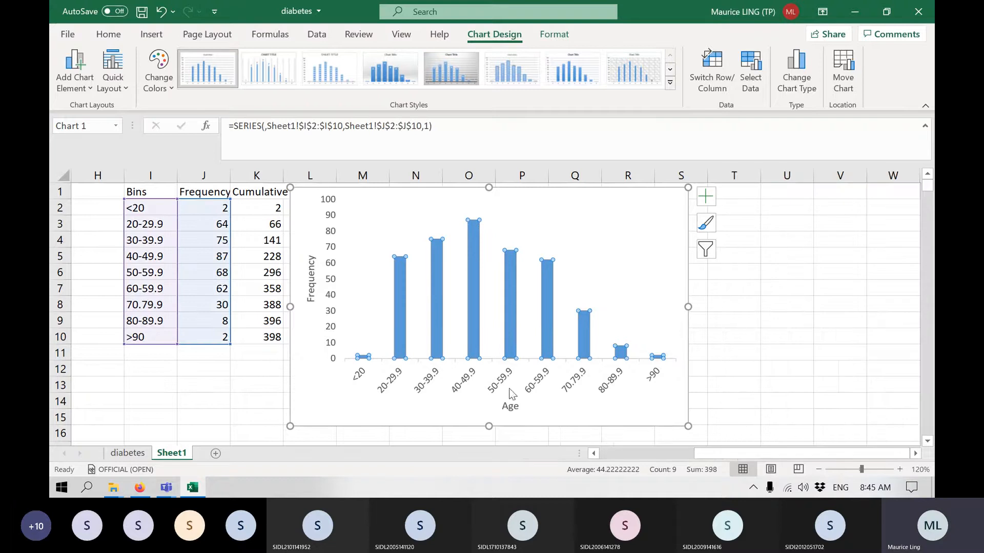
pyautogui.rightClick(548, 303)
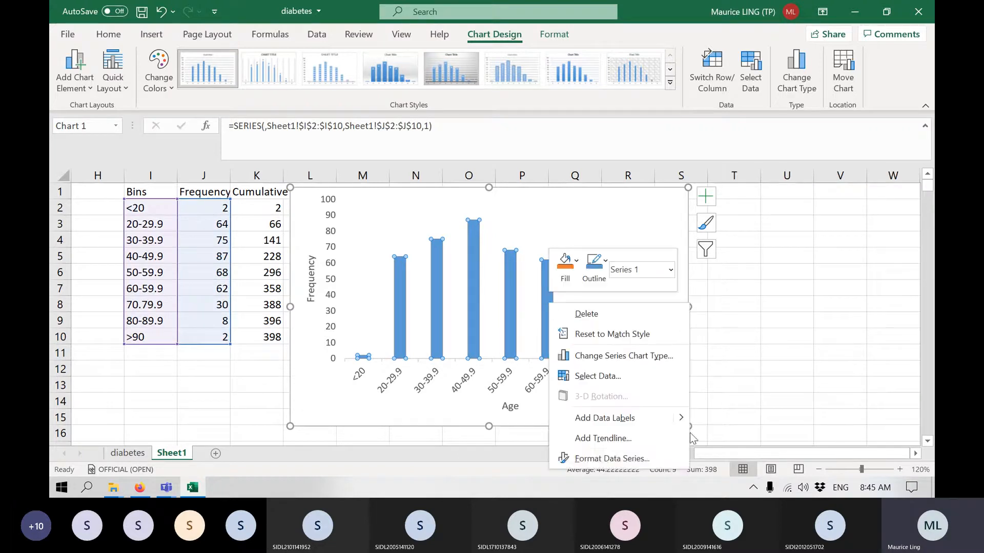
pyautogui.click(659, 457)
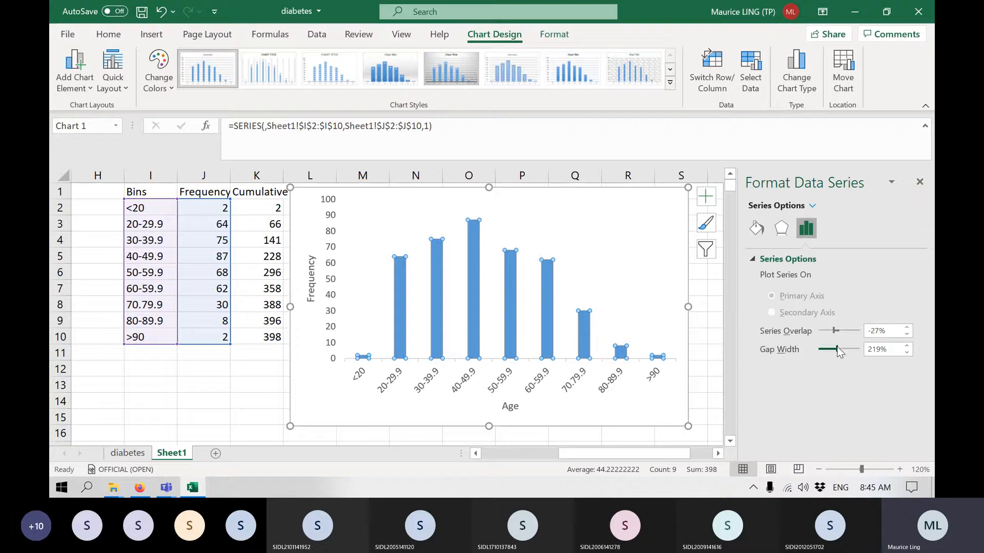
pyautogui.moveTo(837, 350); pyautogui.dragTo(810, 359)
pyautogui.click(583, 241)
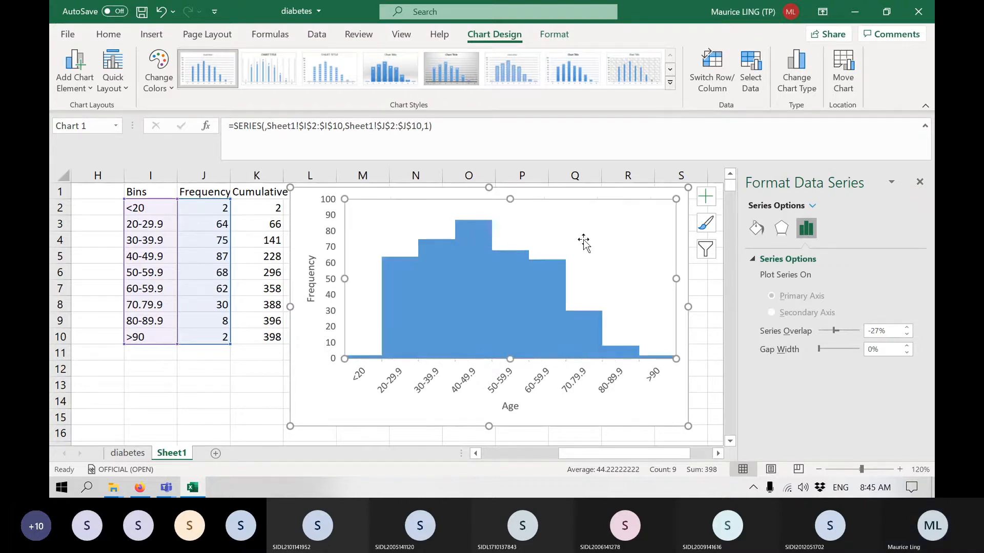
# Give the frequency columns a solid black border from the theme colors.
pyautogui.click(516, 323)
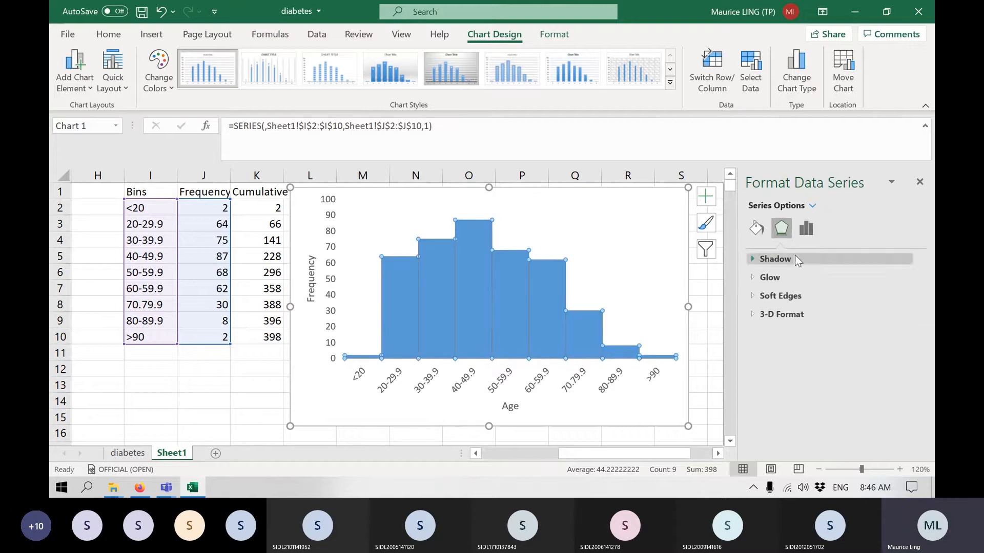
pyautogui.click(756, 229)
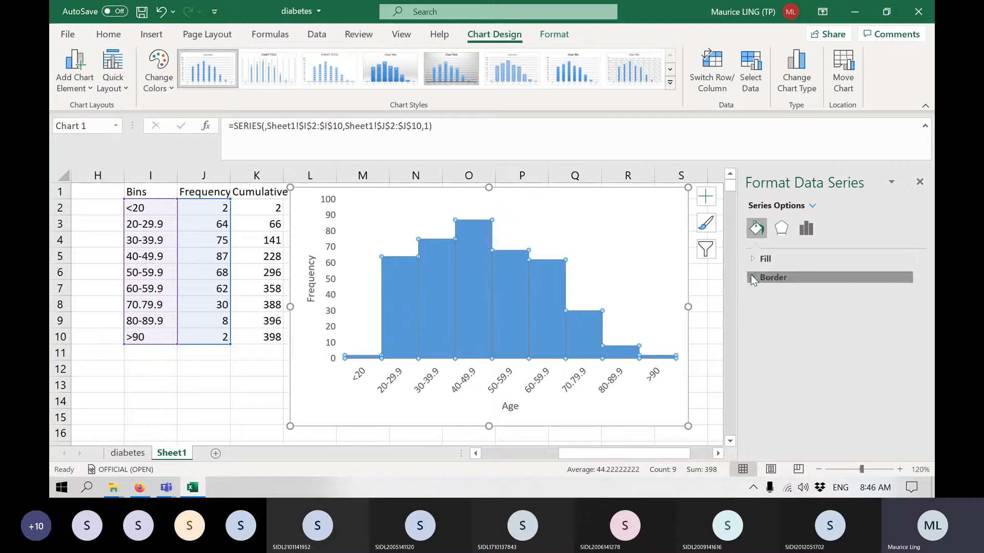
pyautogui.click(751, 277)
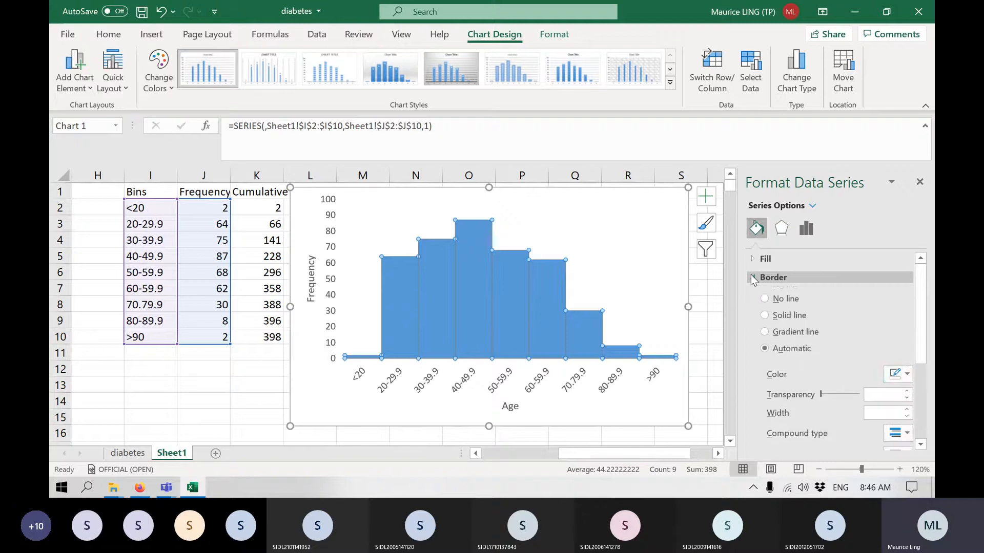
pyautogui.click(906, 374)
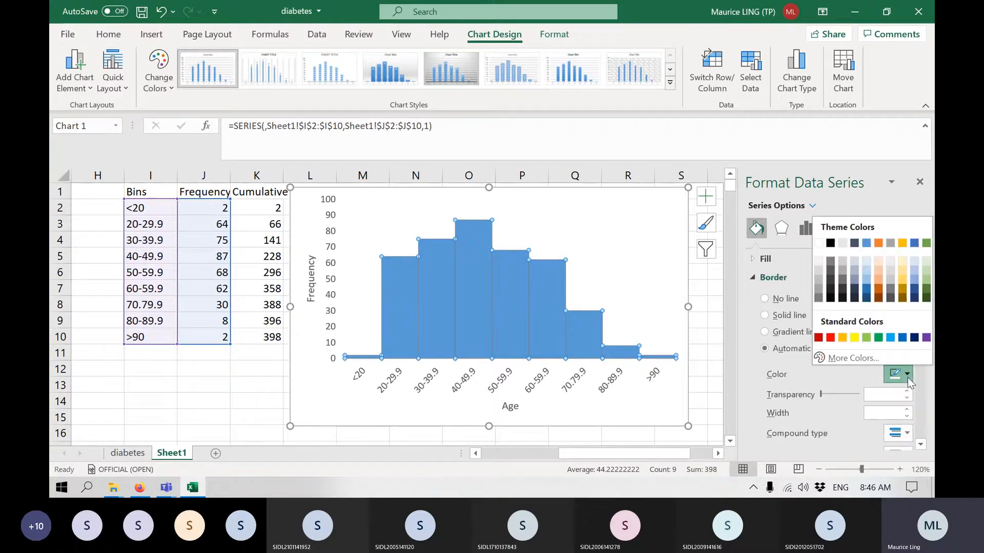
pyautogui.click(830, 242)
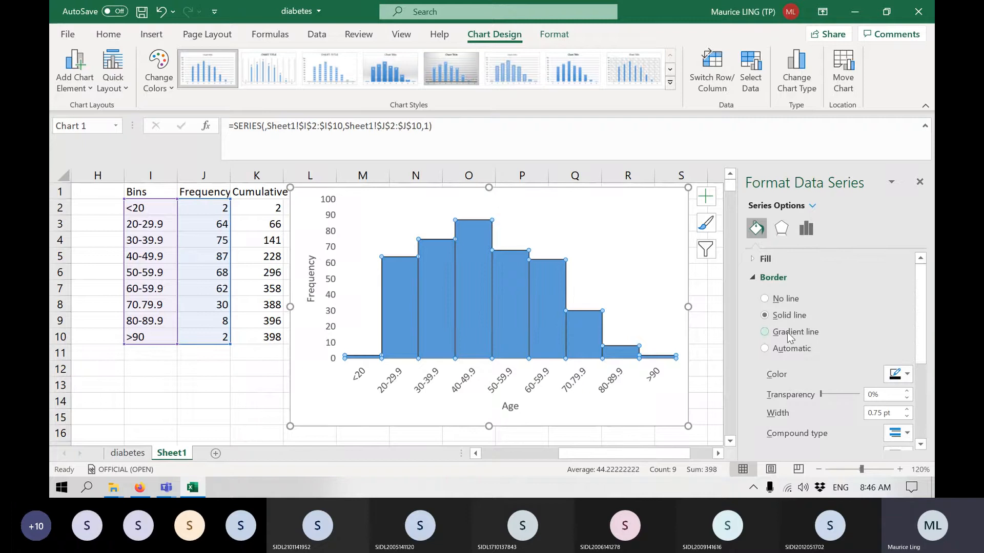
pyautogui.click(634, 272)
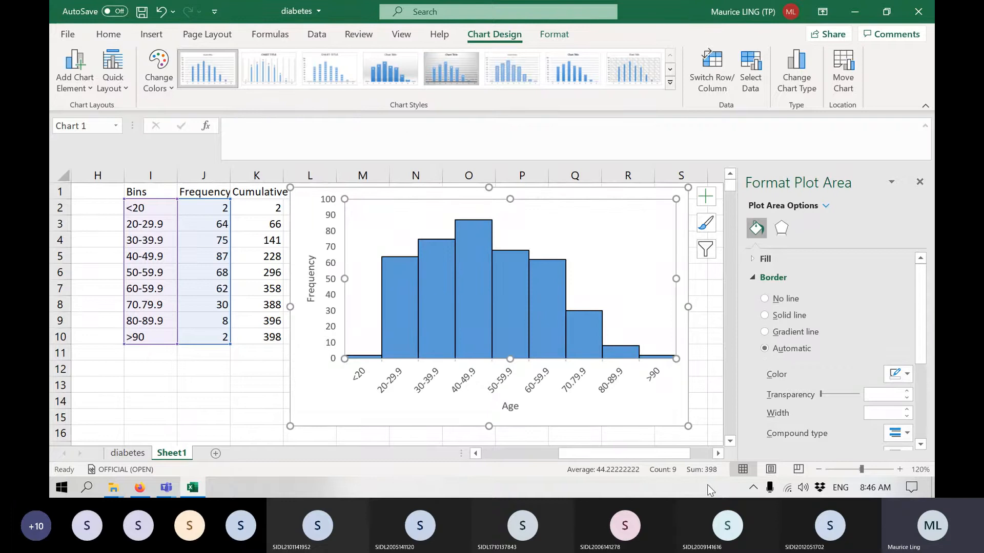
pyautogui.click(469, 275)
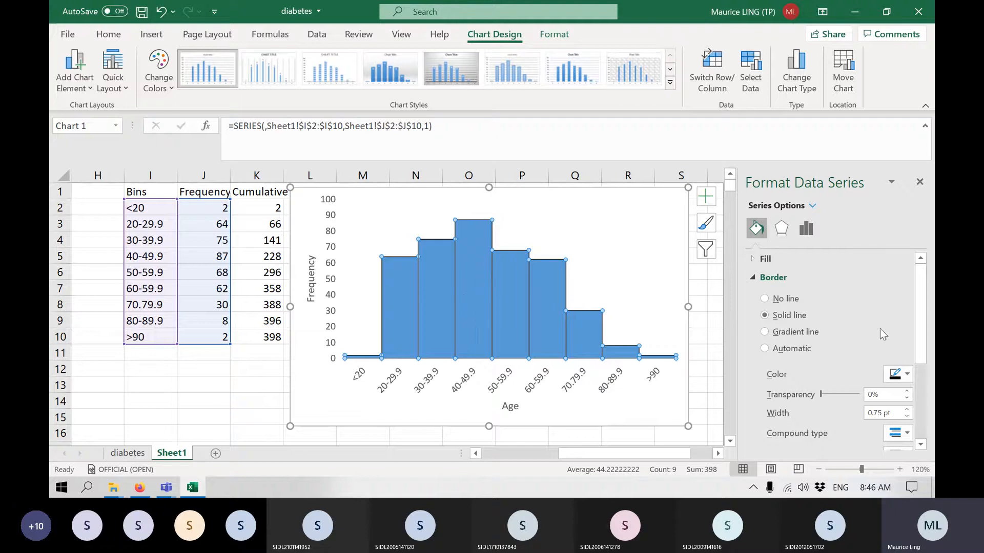
# Fill all frequency columns with solid orange from the standard colors.
pyautogui.click(768, 259)
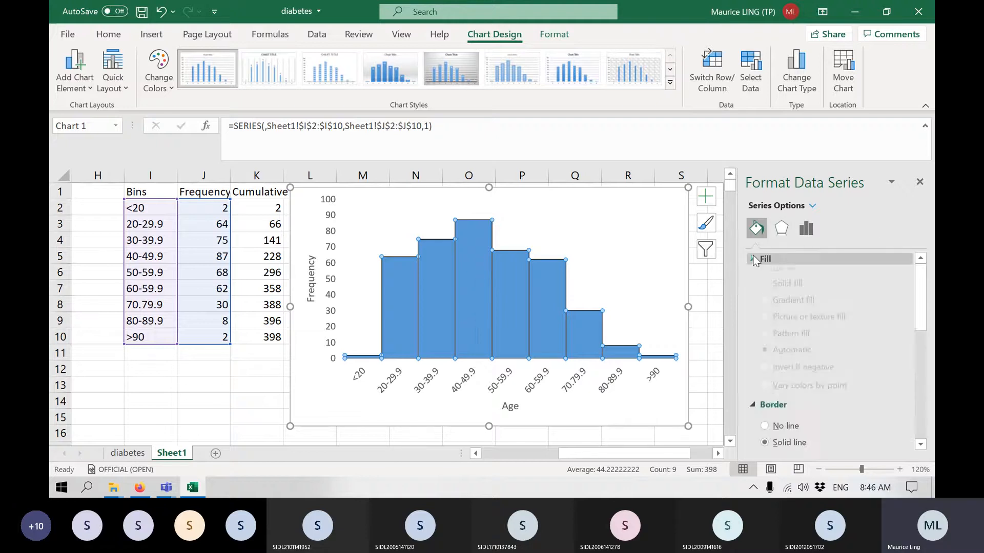
pyautogui.click(901, 425)
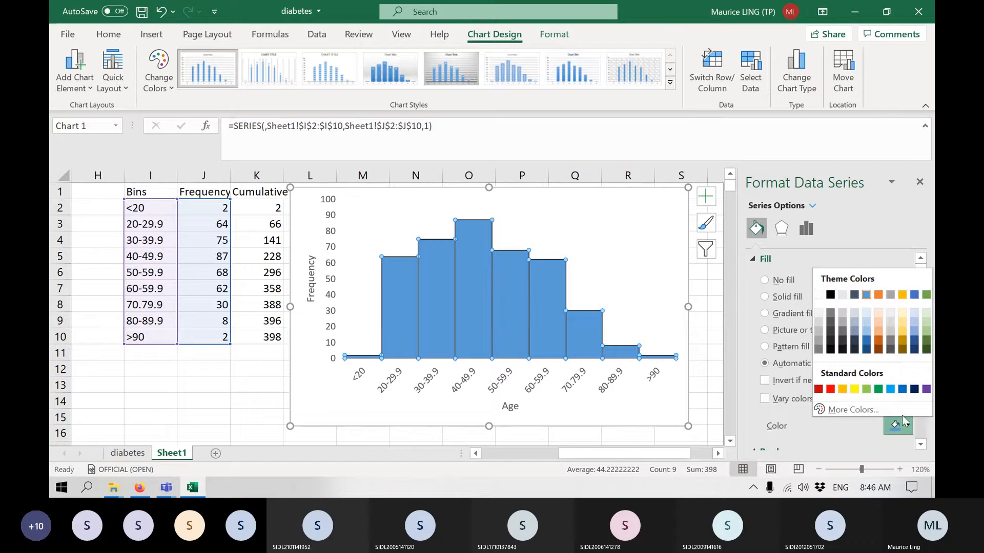
pyautogui.click(842, 389)
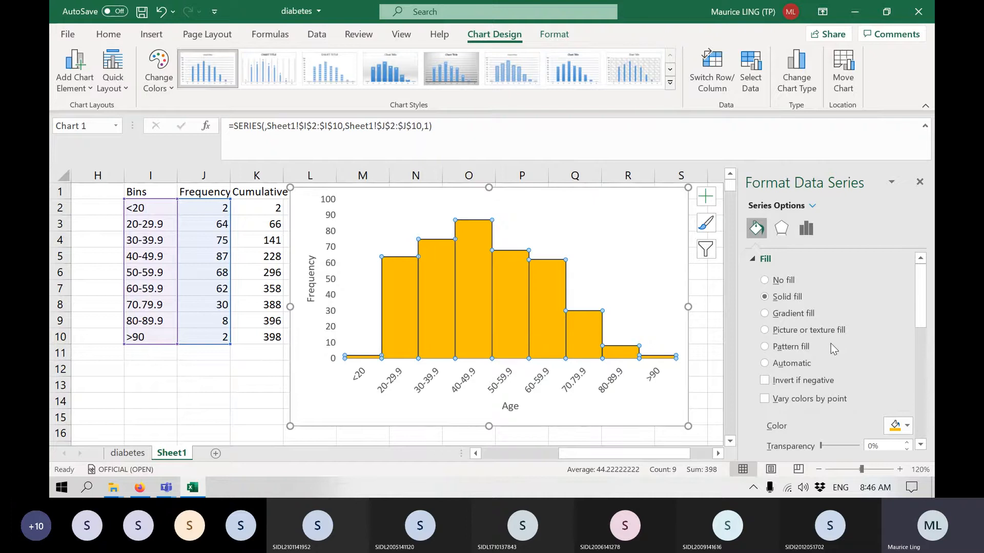
# Fill only the 40-49.9 column with solid red from the standard colors.
pyautogui.click(468, 284)
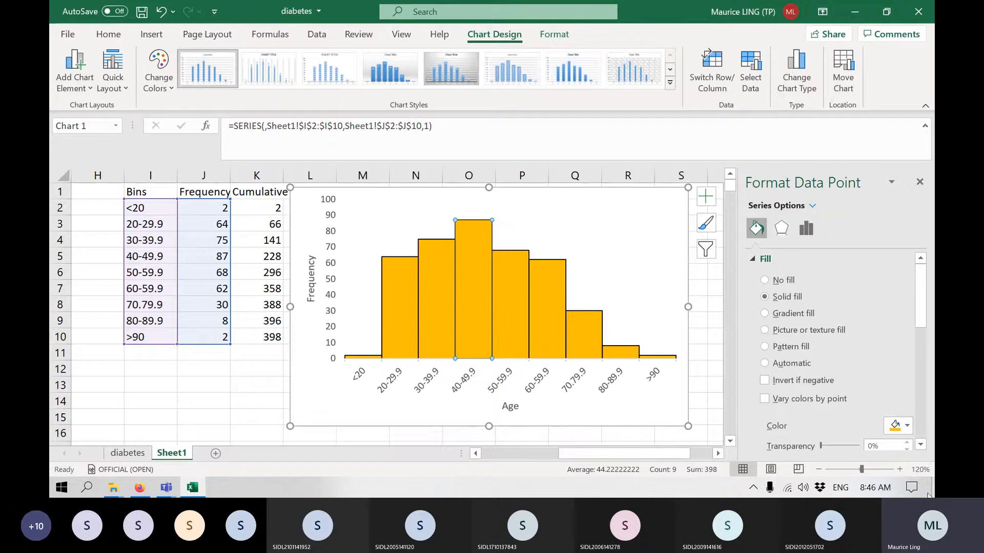
pyautogui.click(908, 429)
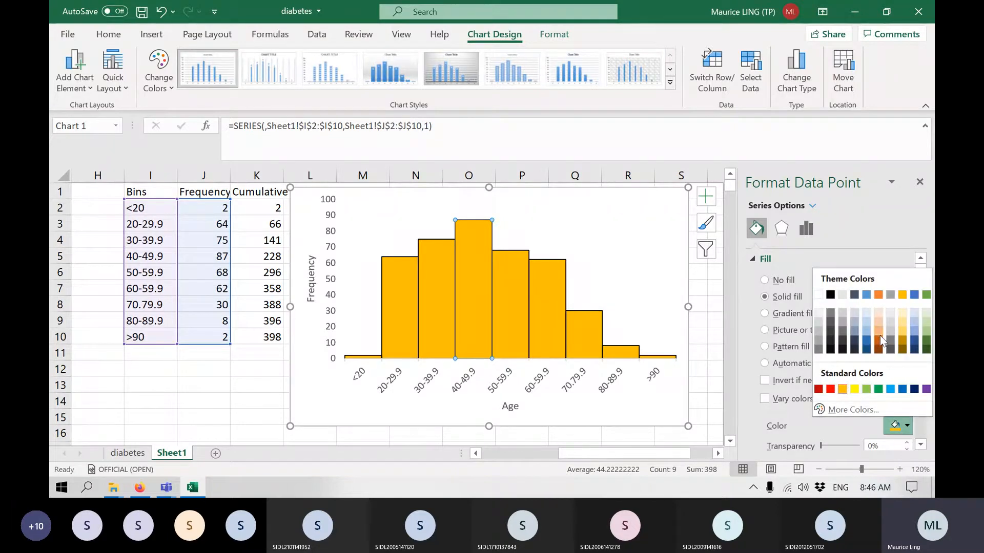
pyautogui.click(830, 389)
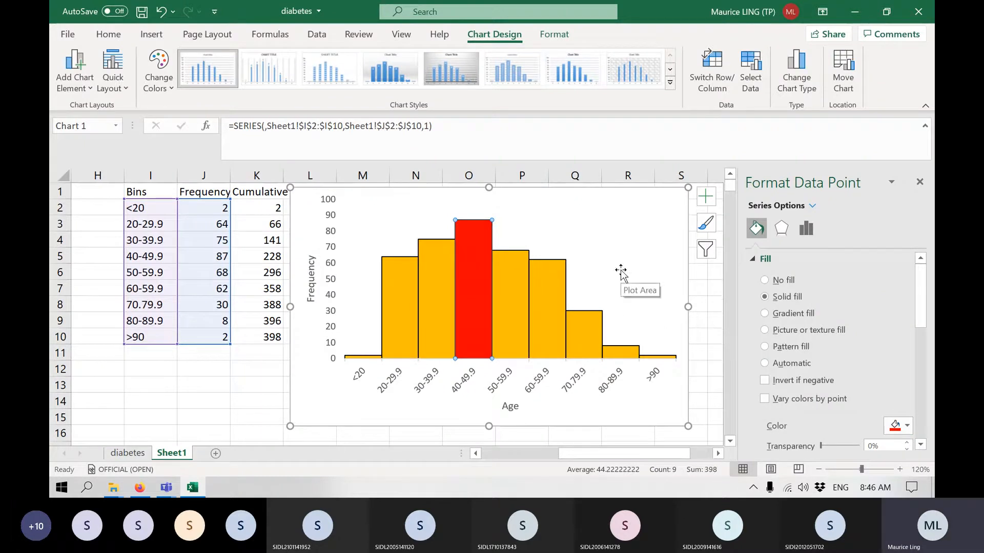
pyautogui.scroll(-3, 818, 374)
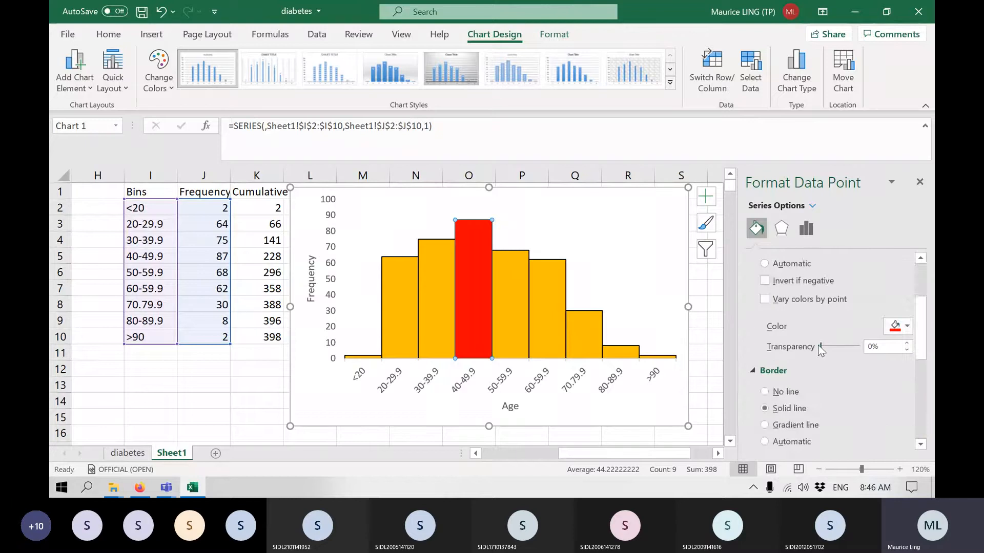
pyautogui.scroll(2, 809, 338)
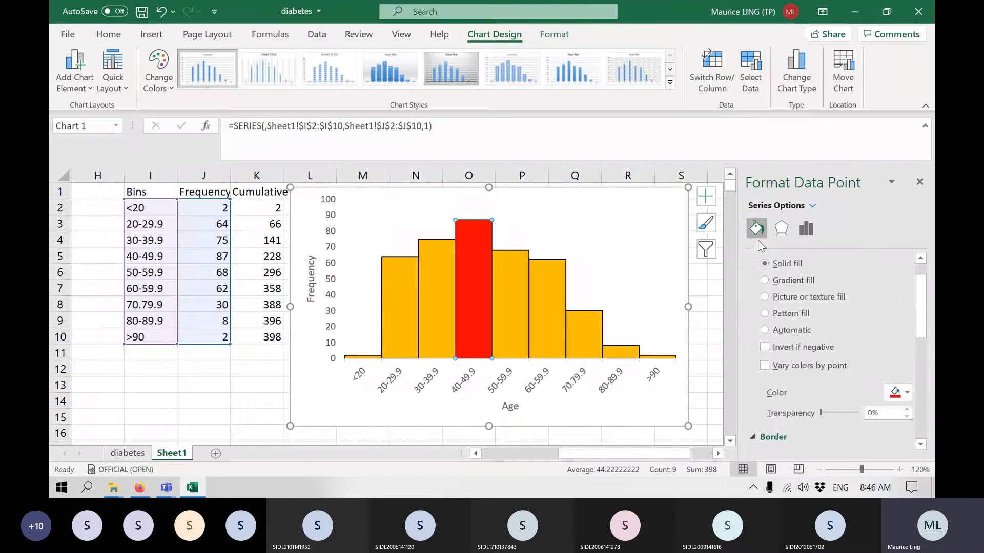
pyautogui.click(545, 302)
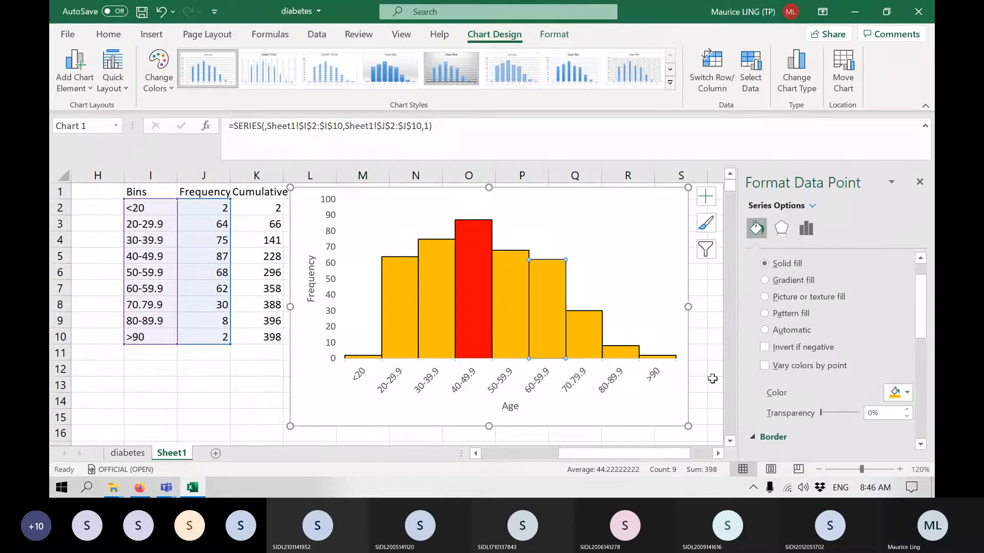
pyautogui.click(712, 379)
# Add data labels to the whole frequency series.
pyautogui.click(520, 295)
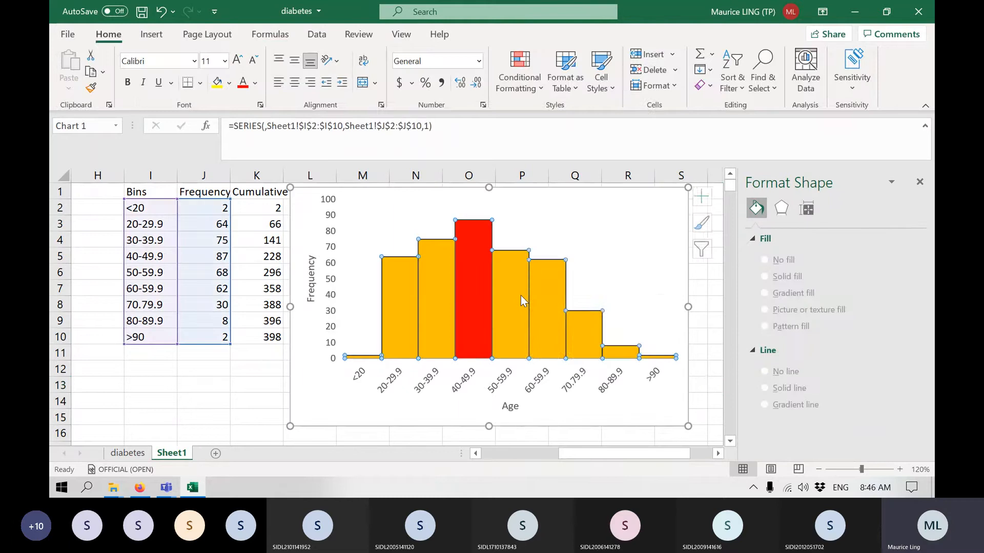
pyautogui.rightClick(520, 296)
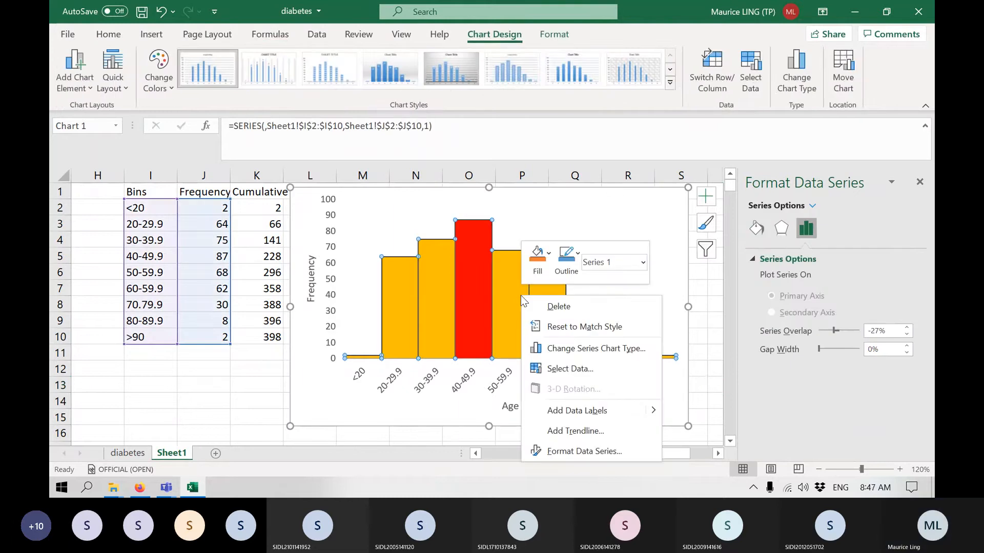
pyautogui.click(615, 413)
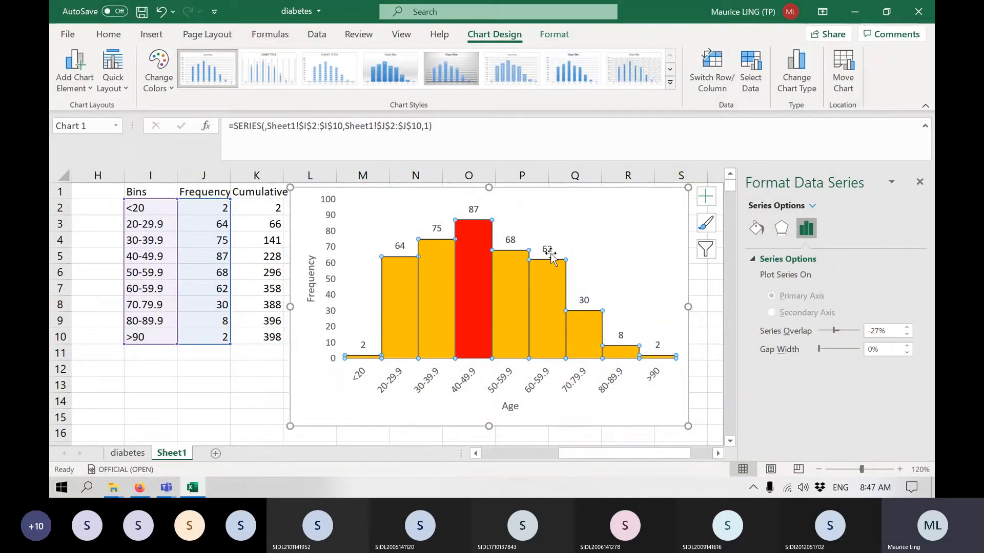
# Try tilting the data labels with a custom angle and setting their text direction to Rotate all text 90°.
pyautogui.click(549, 254)
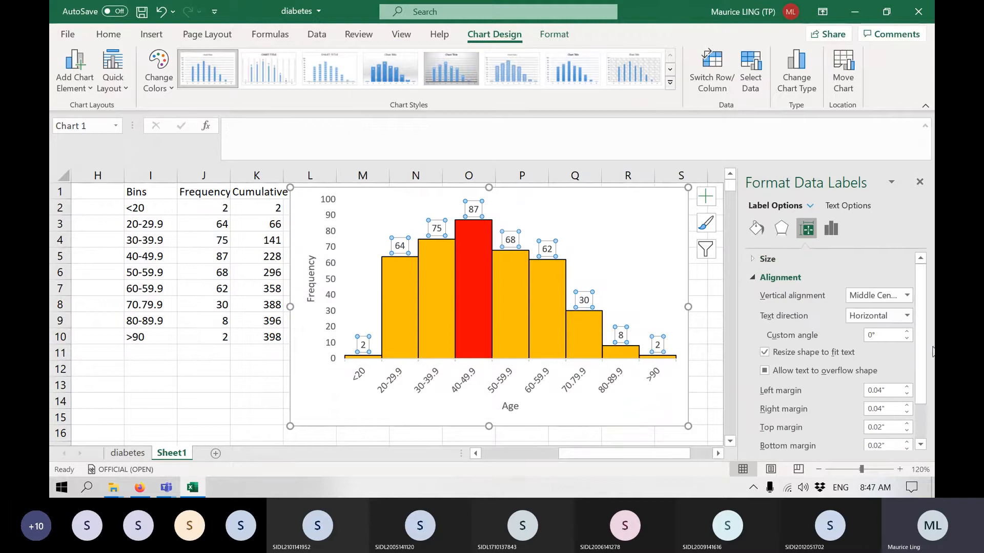
pyautogui.click(906, 332)
pyautogui.moveTo(907, 333); pyautogui.dragTo(907, 332)
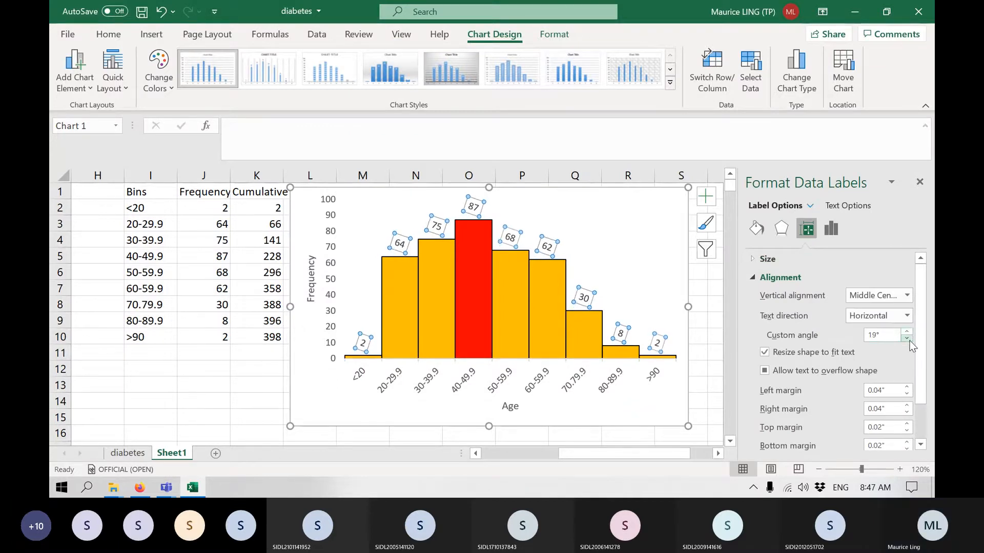
pyautogui.click(908, 340)
pyautogui.click(906, 316)
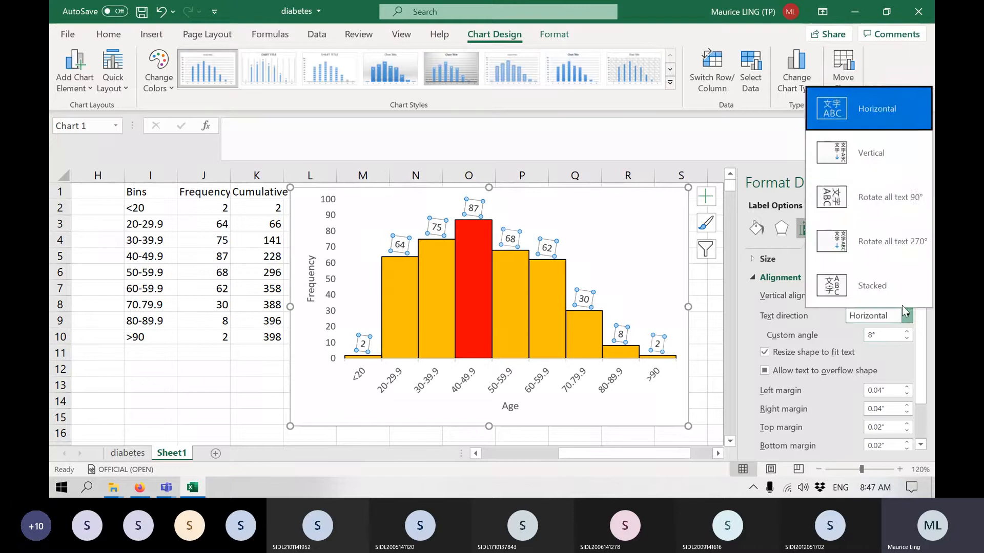
pyautogui.click(870, 190)
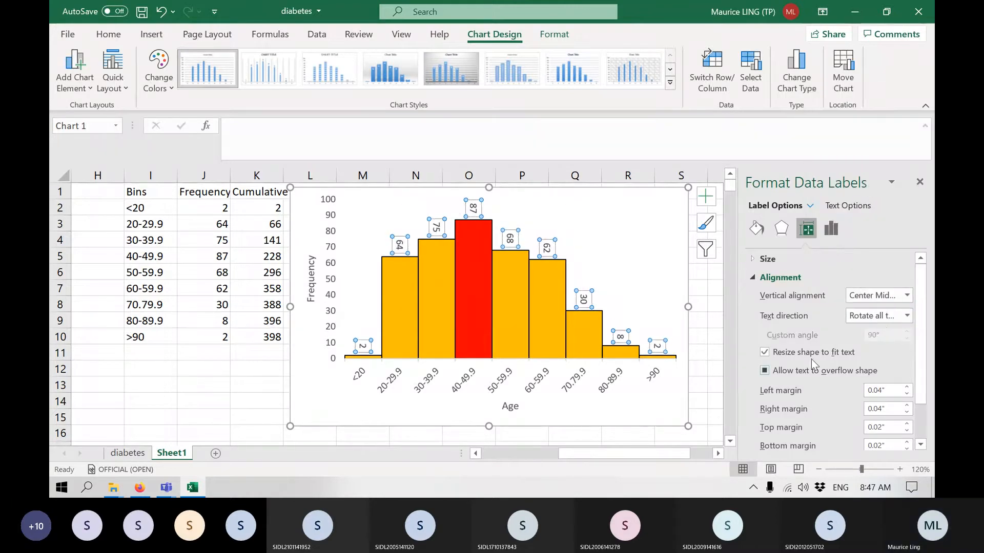
# Set the data labels' text direction back to Horizontal, keeping the vertical alignment at Middle Centered.
pyautogui.scroll(-2, 811, 359)
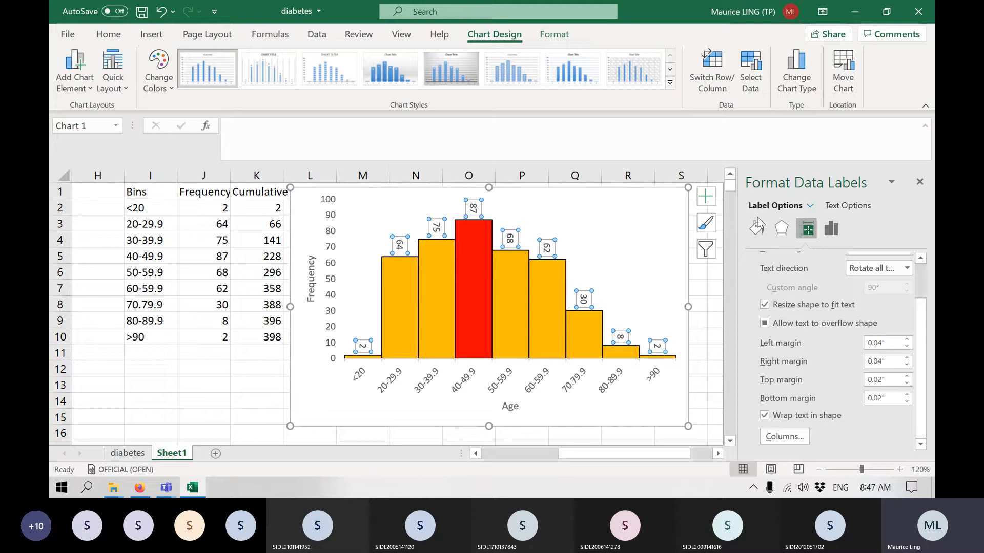
pyautogui.click(782, 229)
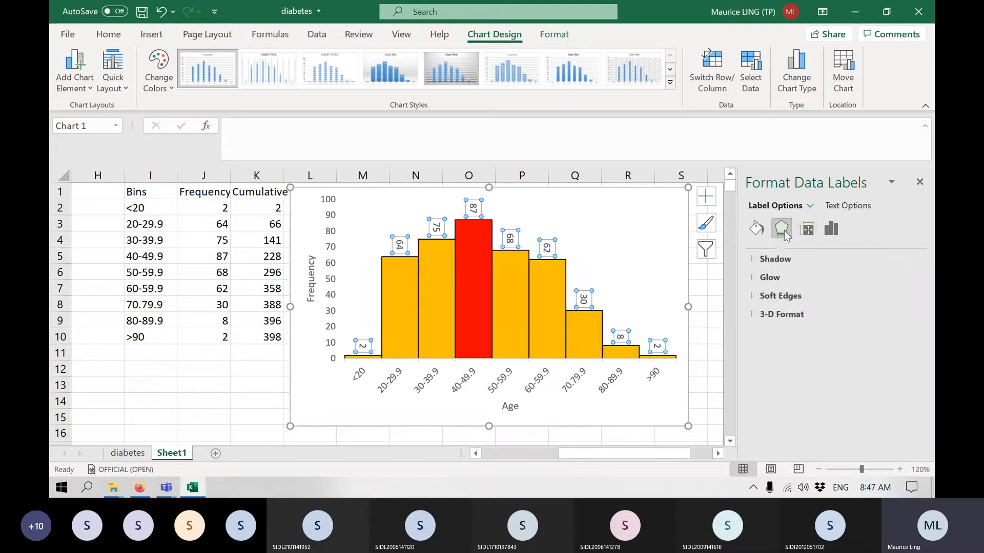
pyautogui.click(806, 229)
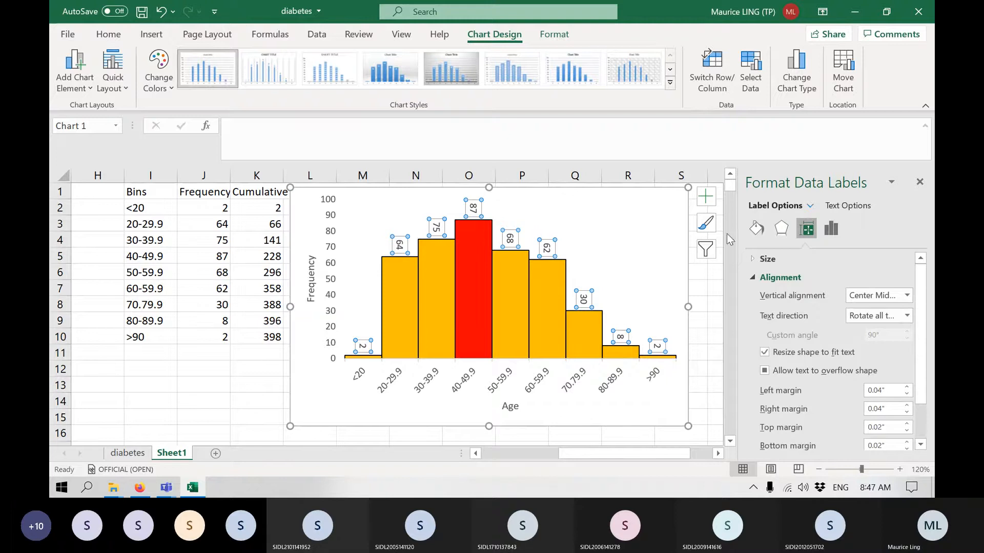
pyautogui.click(904, 316)
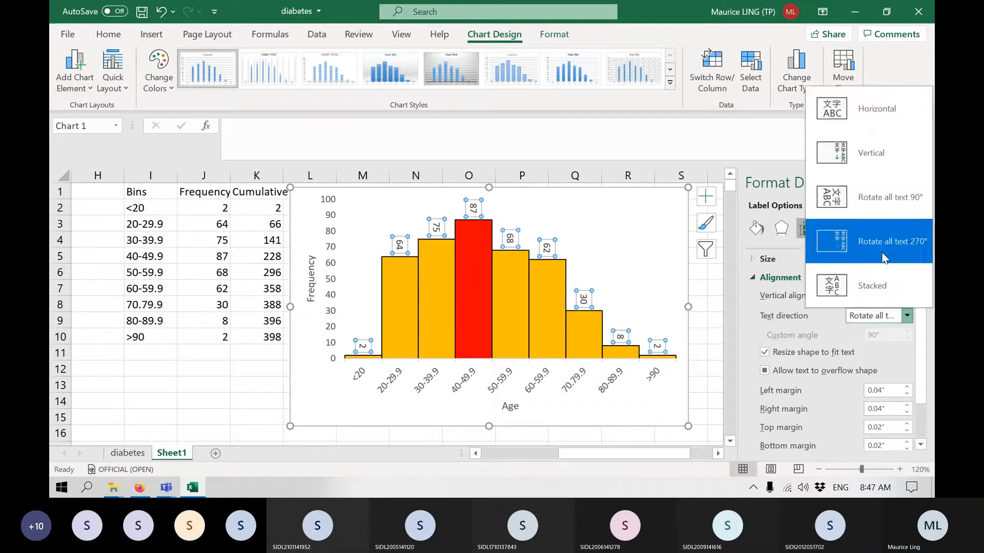
pyautogui.click(870, 128)
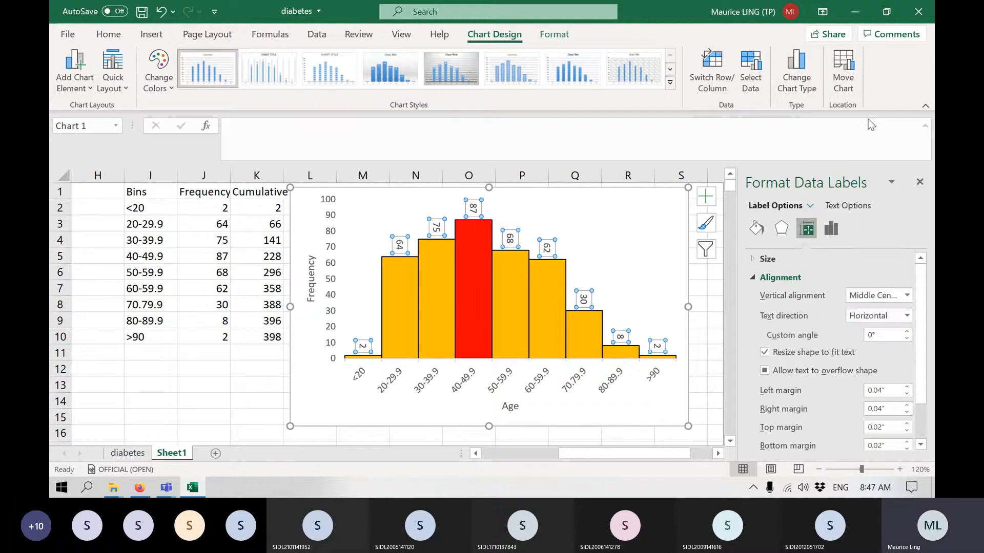
pyautogui.click(870, 297)
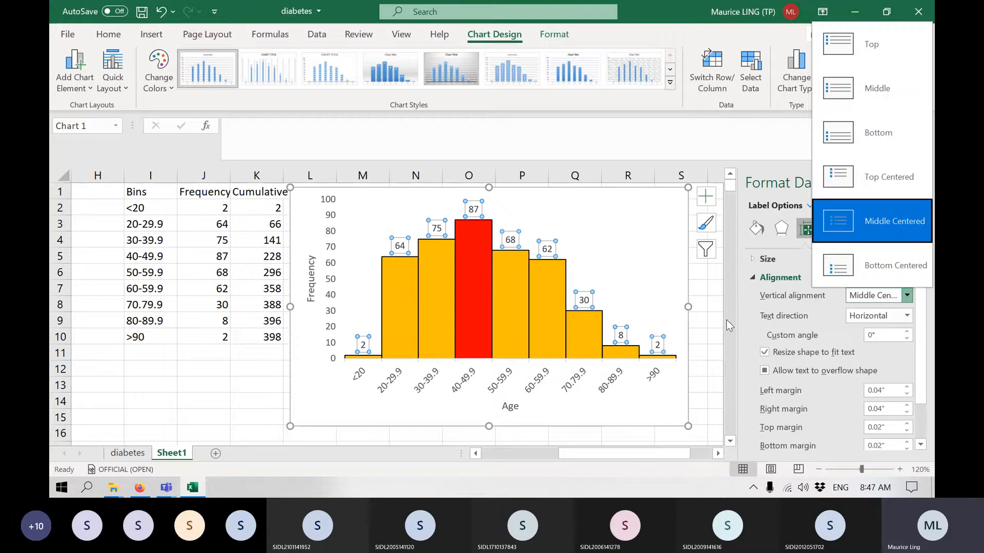
pyautogui.click(748, 324)
# Try the Center and Inside Base label positions for the frequency data labels.
pyautogui.scroll(-2, 806, 327)
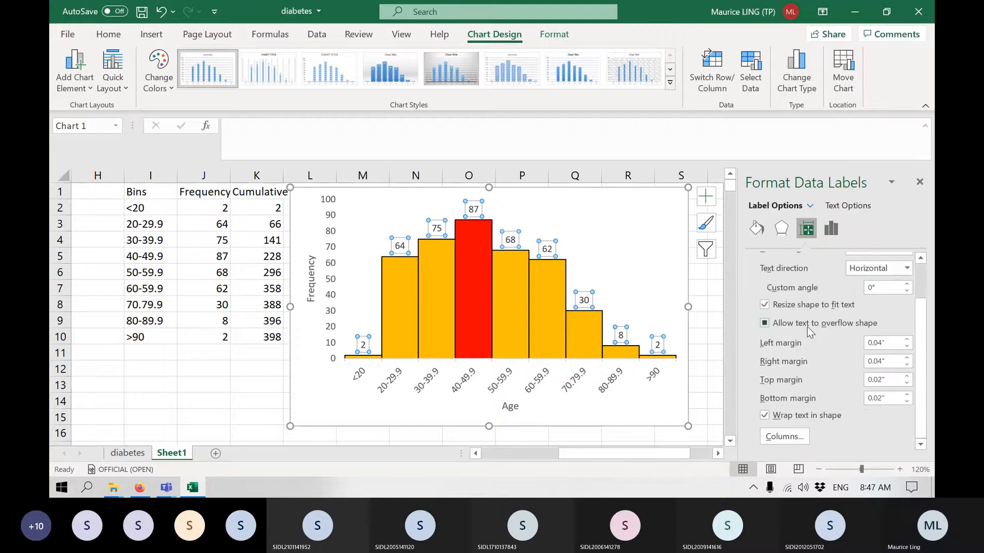
pyautogui.click(831, 229)
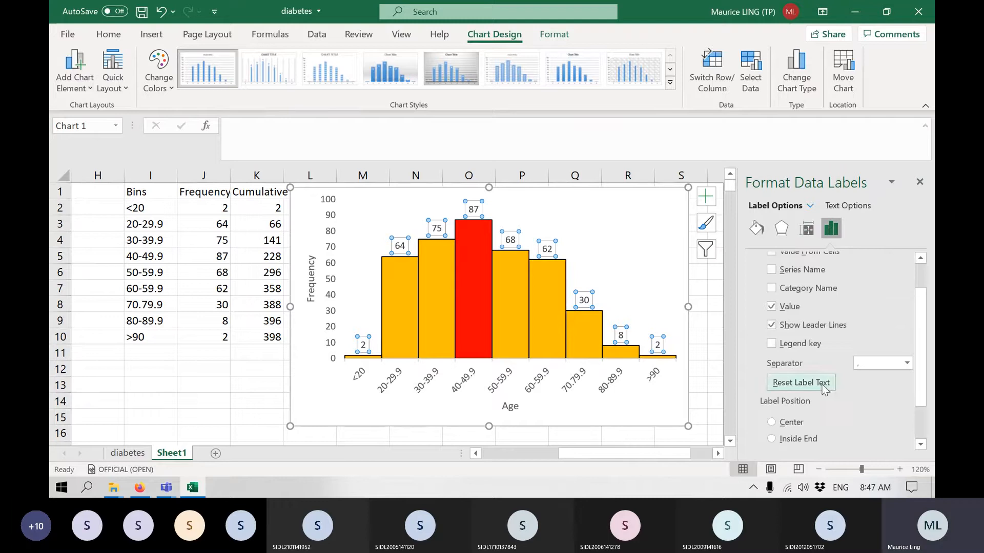
pyautogui.scroll(2, 825, 382)
pyautogui.scroll(-4, 824, 380)
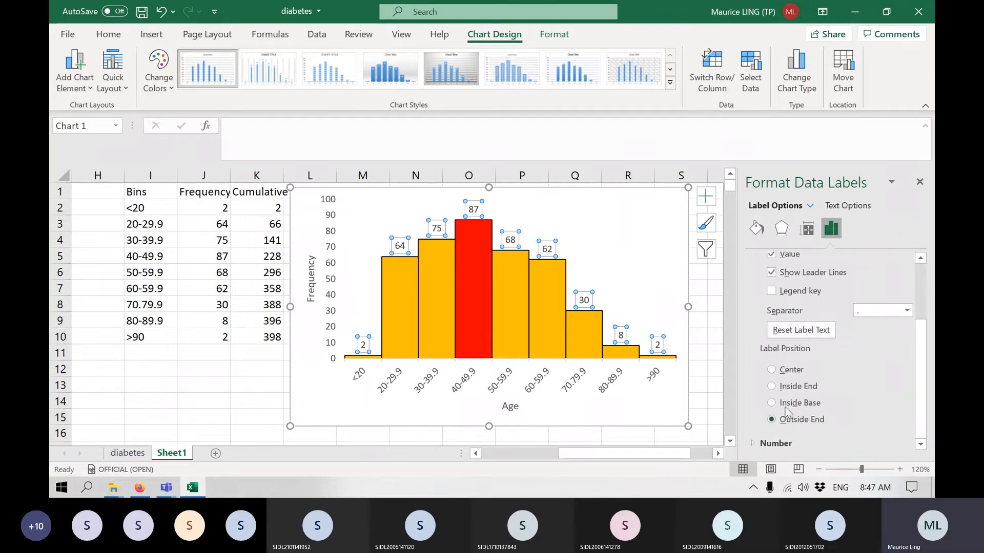
pyautogui.click(789, 368)
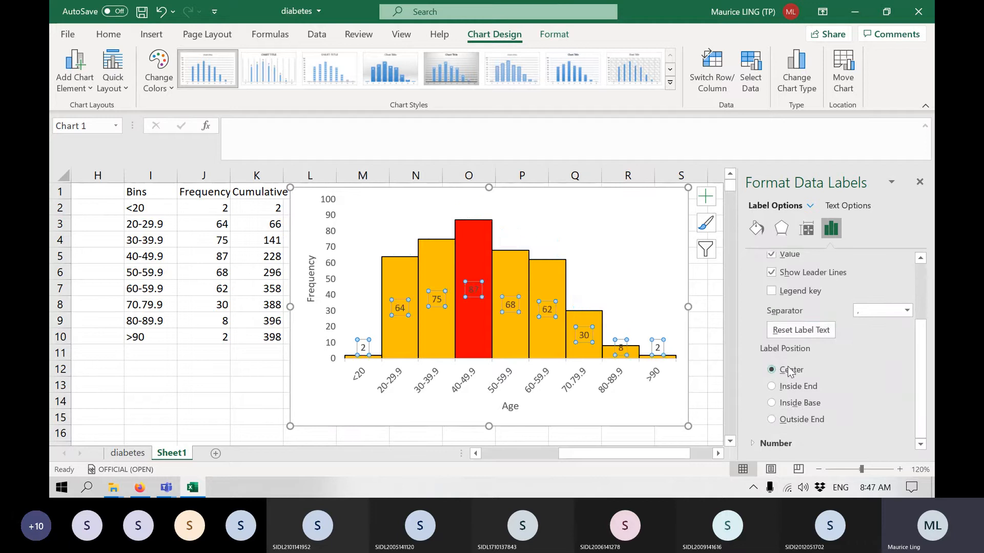
pyautogui.click(800, 405)
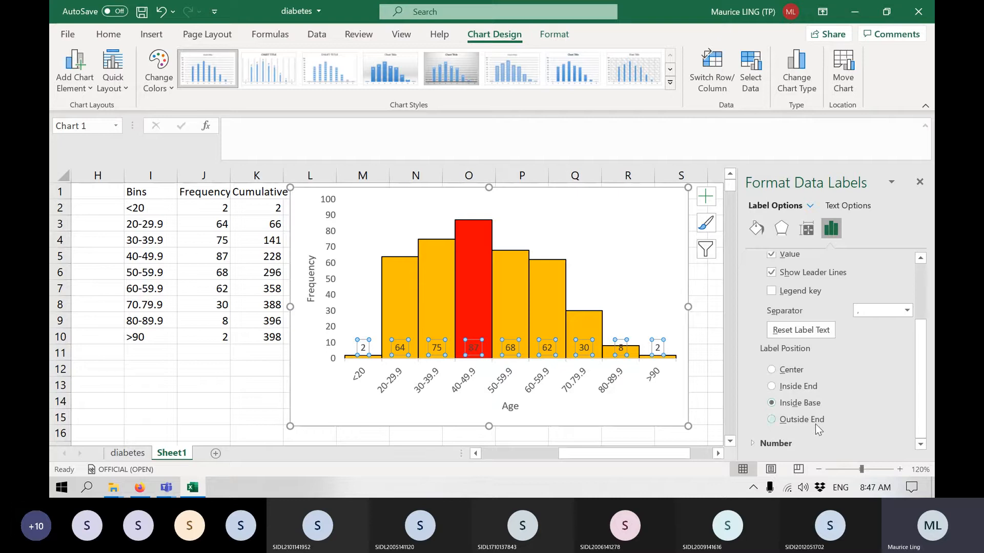
# Set the data label position to Outside End, close the formatting pane and deselect the chart.
pyautogui.click(813, 425)
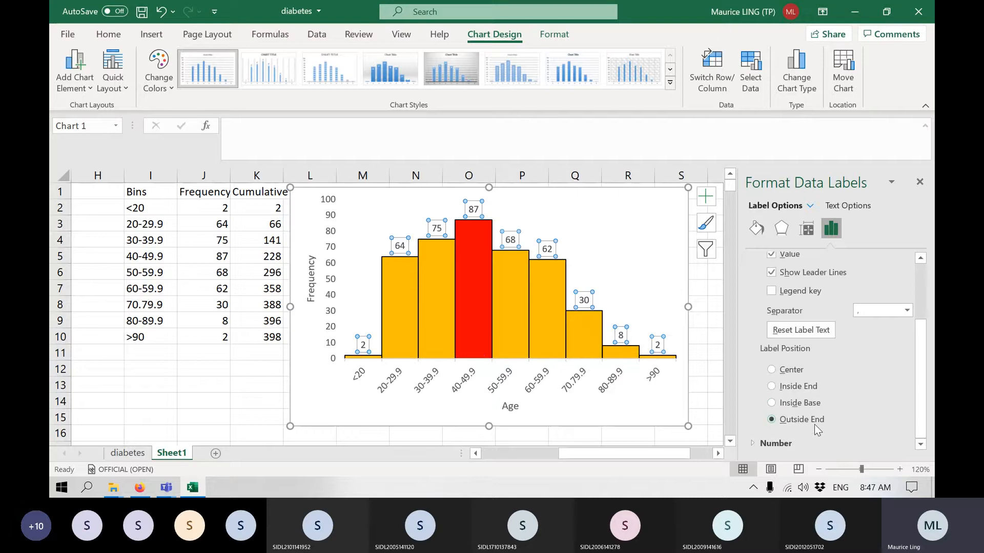
pyautogui.click(920, 182)
pyautogui.click(744, 382)
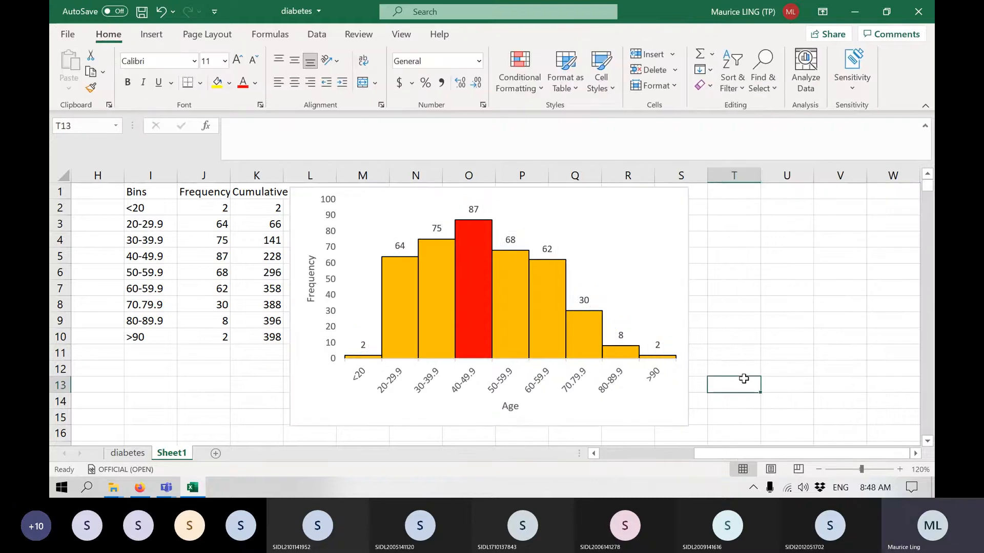
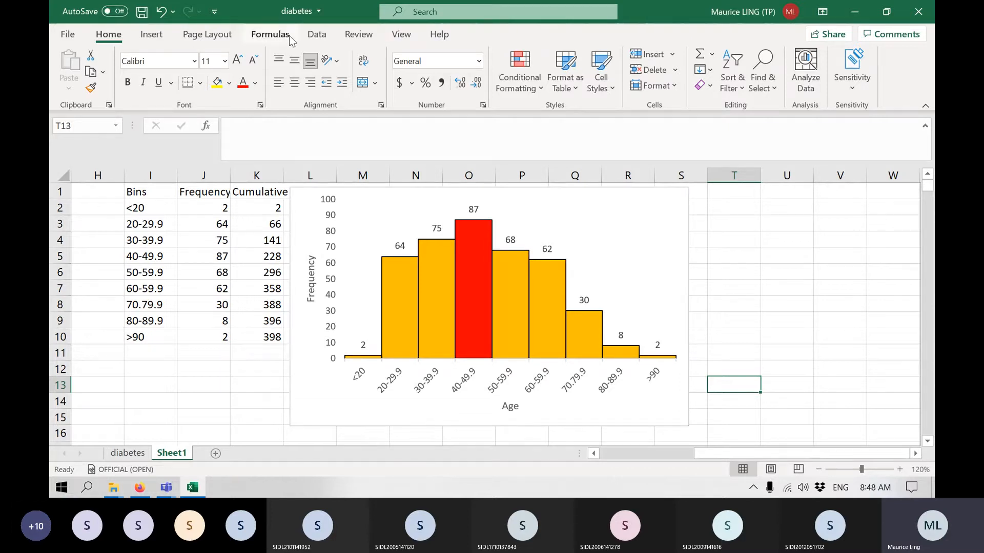
# Select the chol column on the diabetes sheet and add a new worksheet to the workbook.
pyautogui.click(132, 455)
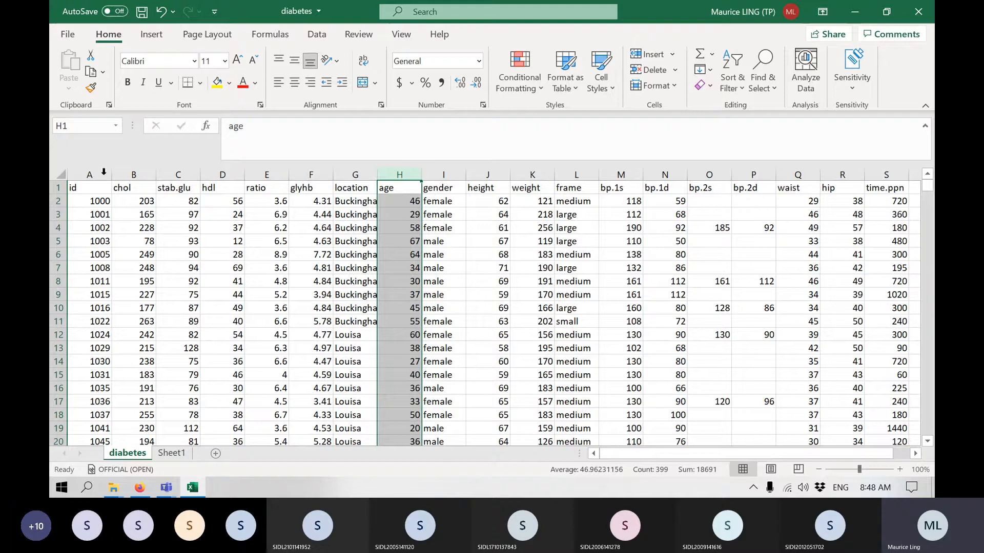
pyautogui.click(129, 177)
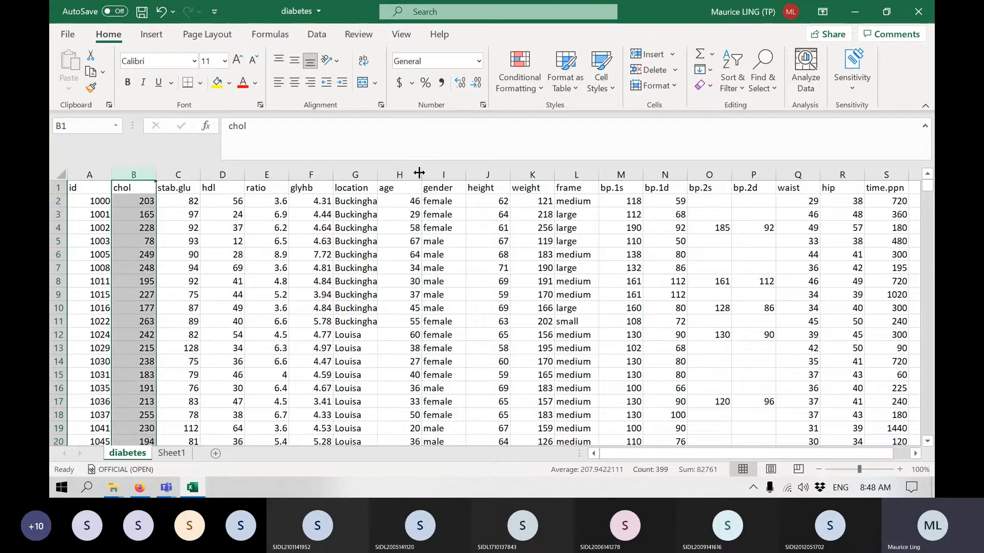
pyautogui.click(216, 453)
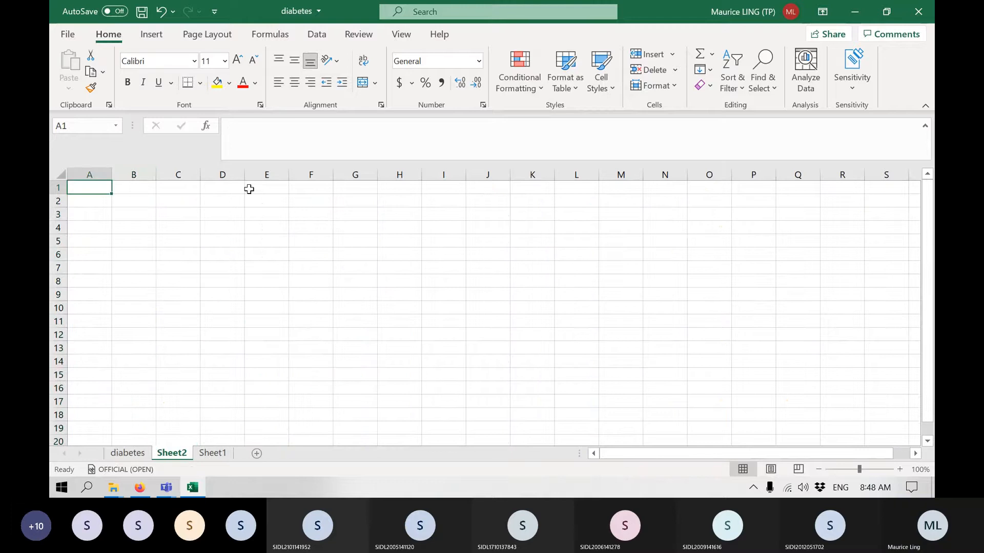
# Enter the research question "R: Is average cholesterol in males = average cholesterol in females?" in cell E1.
pyautogui.click(255, 189)
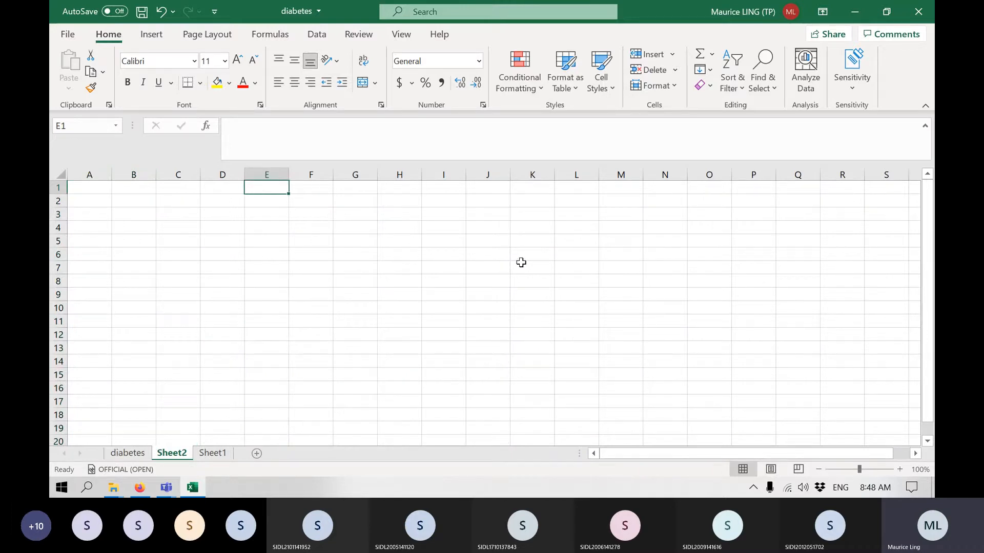
pyautogui.write('R')
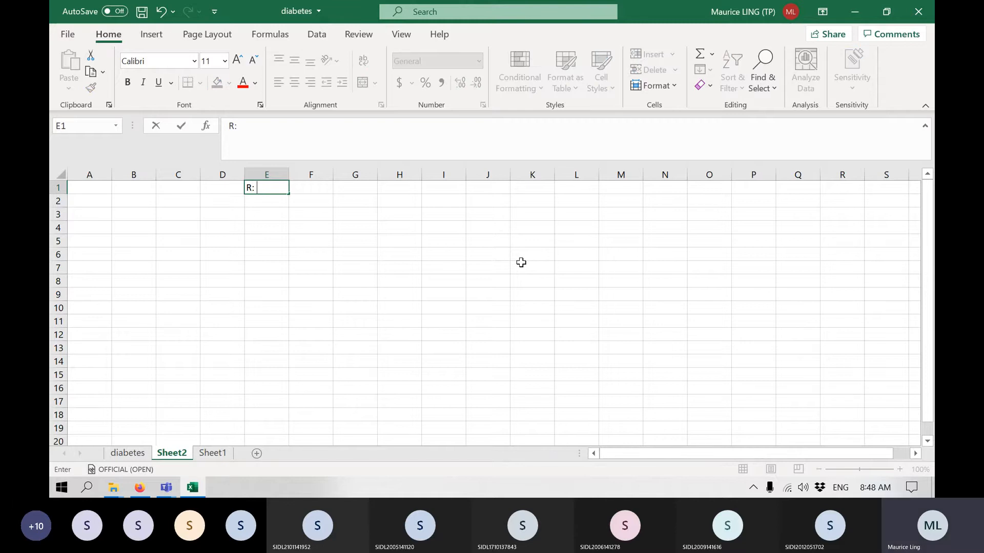
pyautogui.write(': Is Avg')
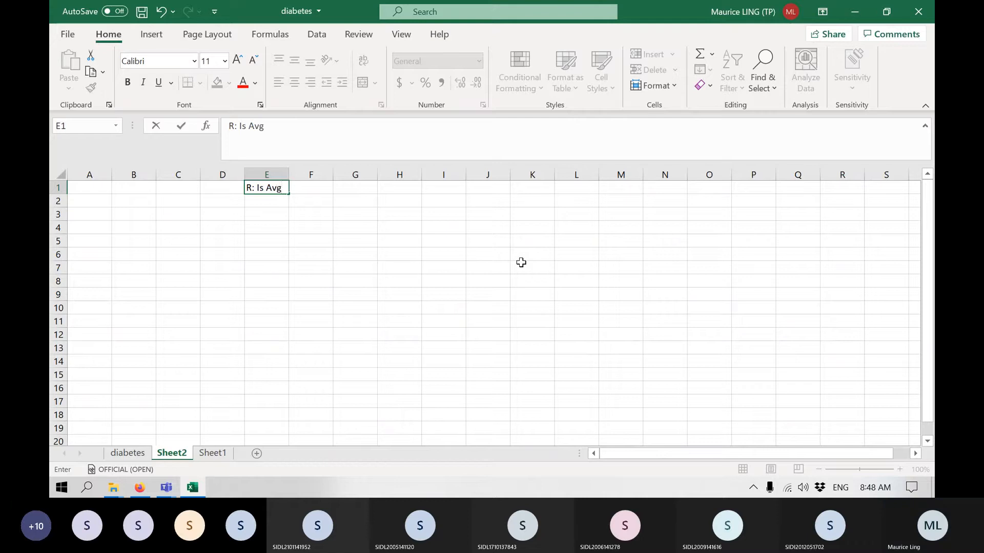
pyautogui.press('BackSpace')
pyautogui.press('BackSpace')
pyautogui.press('BackSpace')
pyautogui.write('average')
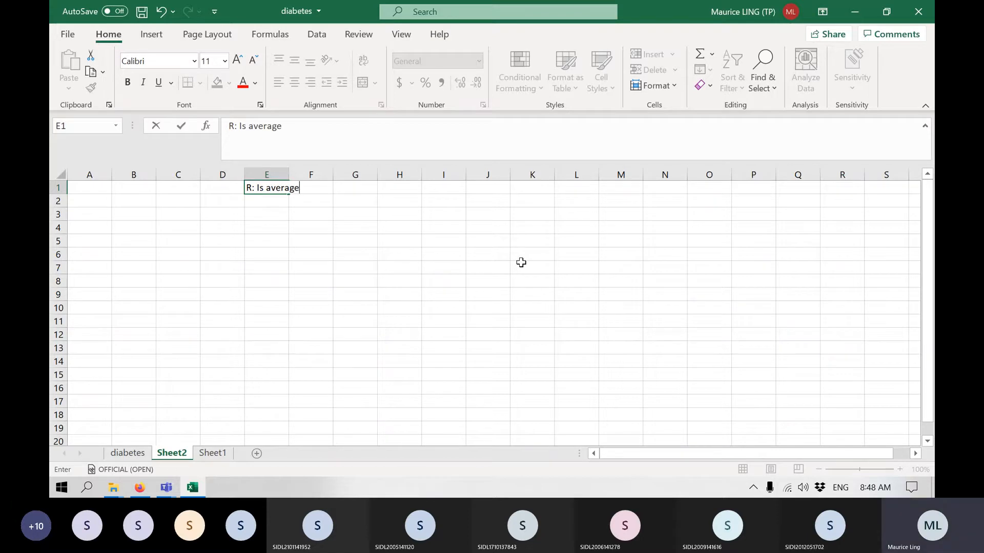
pyautogui.write(' cholesterol ')
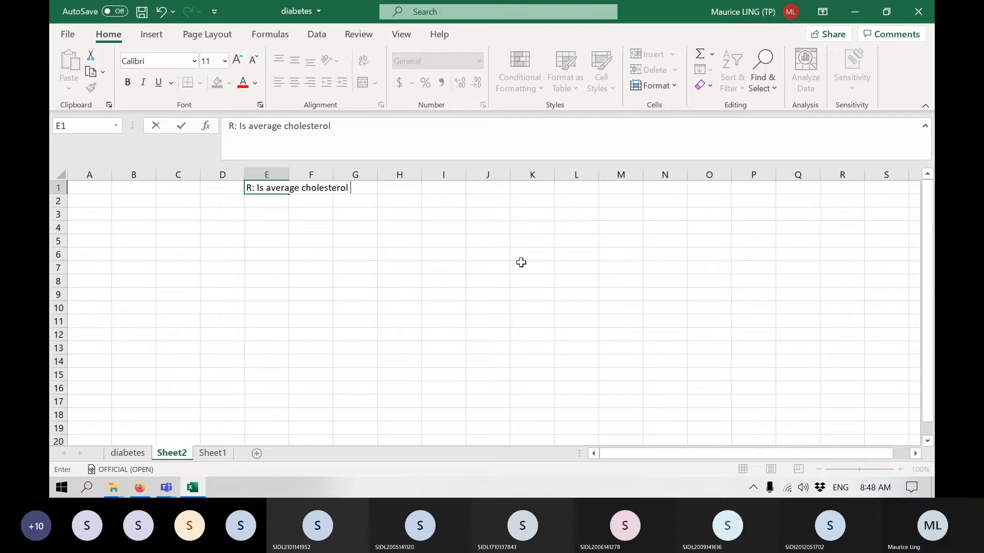
pyautogui.write('in male')
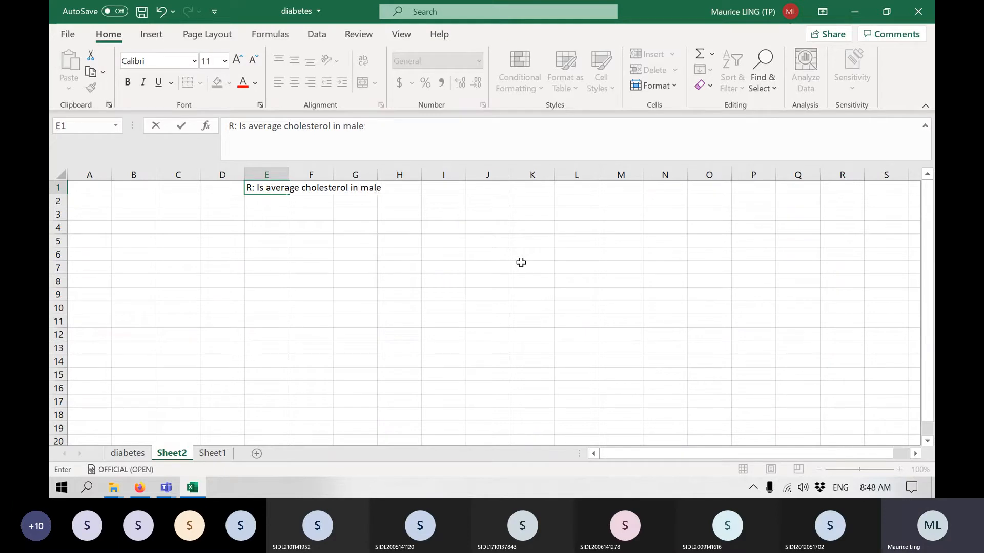
pyautogui.write('s ')
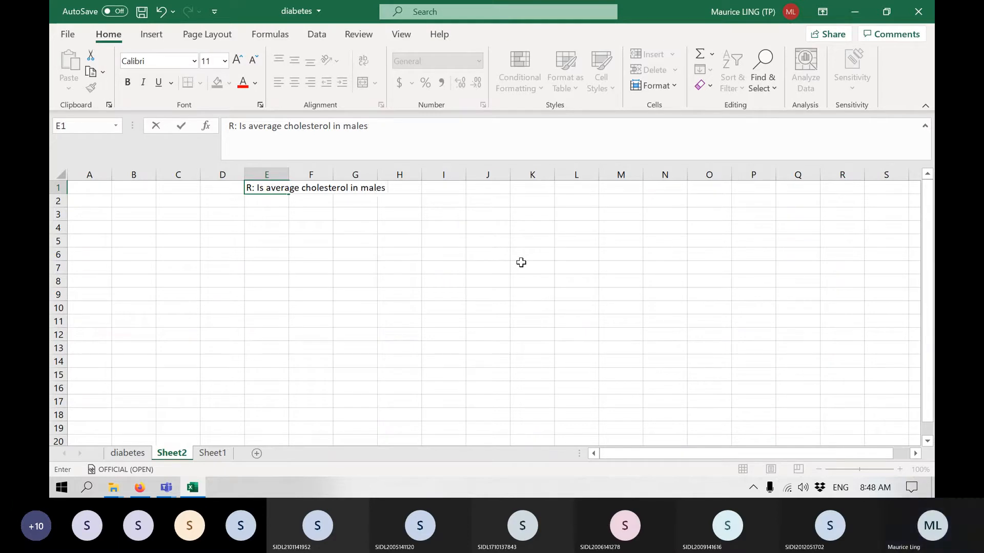
pyautogui.write('= ave')
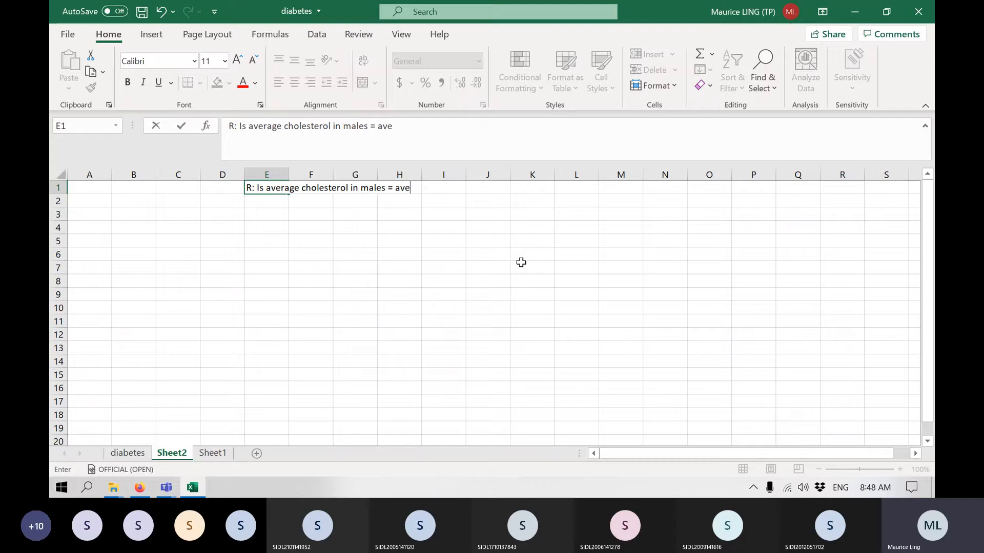
pyautogui.write('rage cholestero')
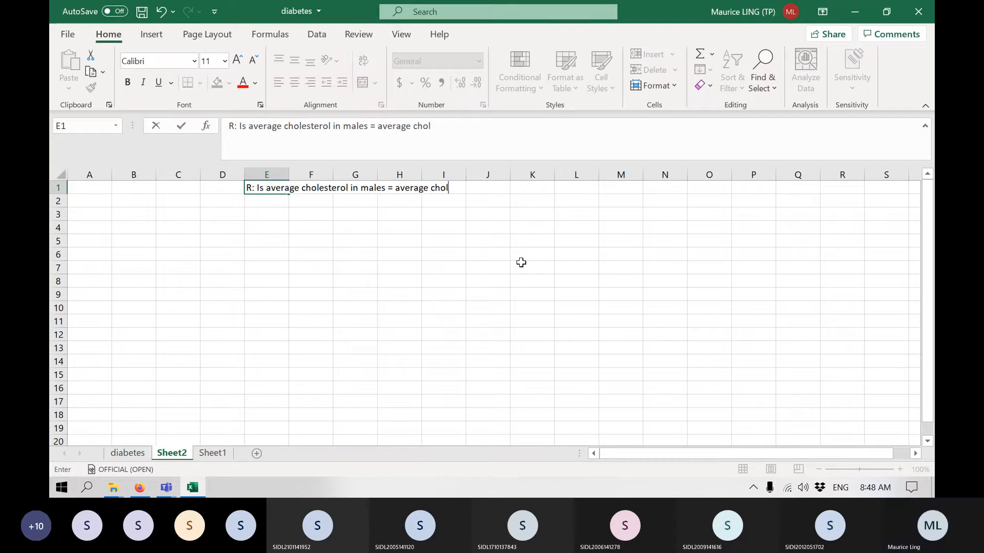
pyautogui.write('l in ')
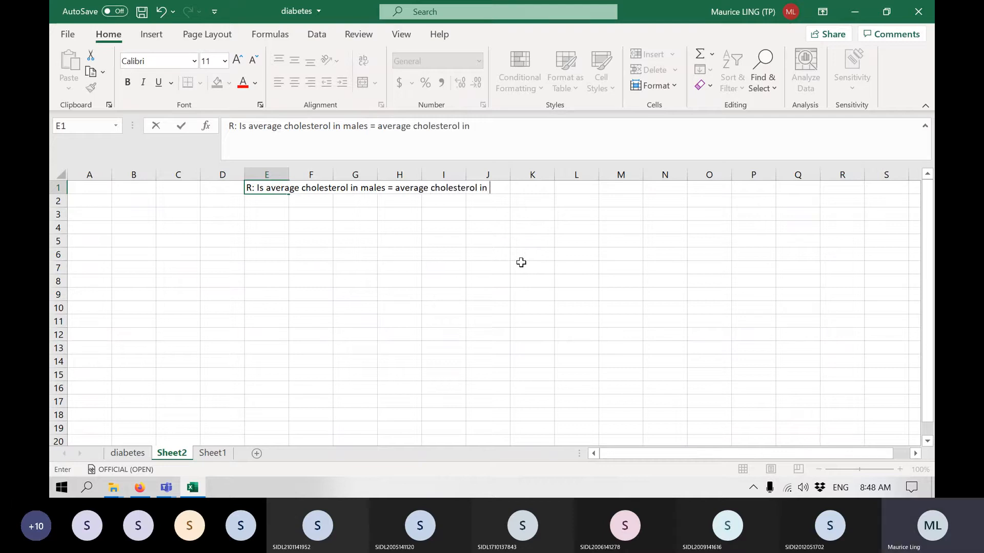
pyautogui.write('females?')
pyautogui.press('Return')
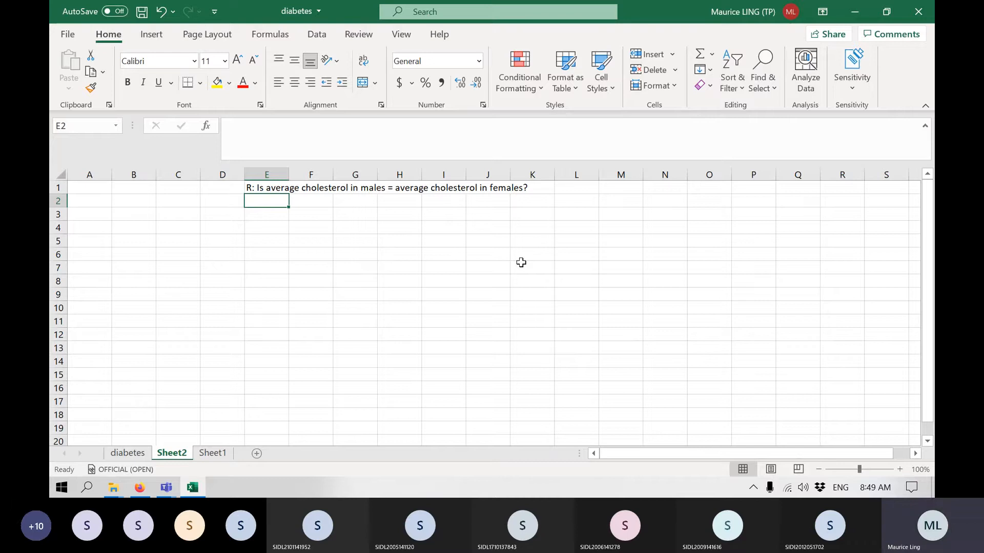
# Enter "Null: average cholesterol in males = average cholesterol in females" in cell E2, reusing the wording of the question in E1.
pyautogui.write('Null')
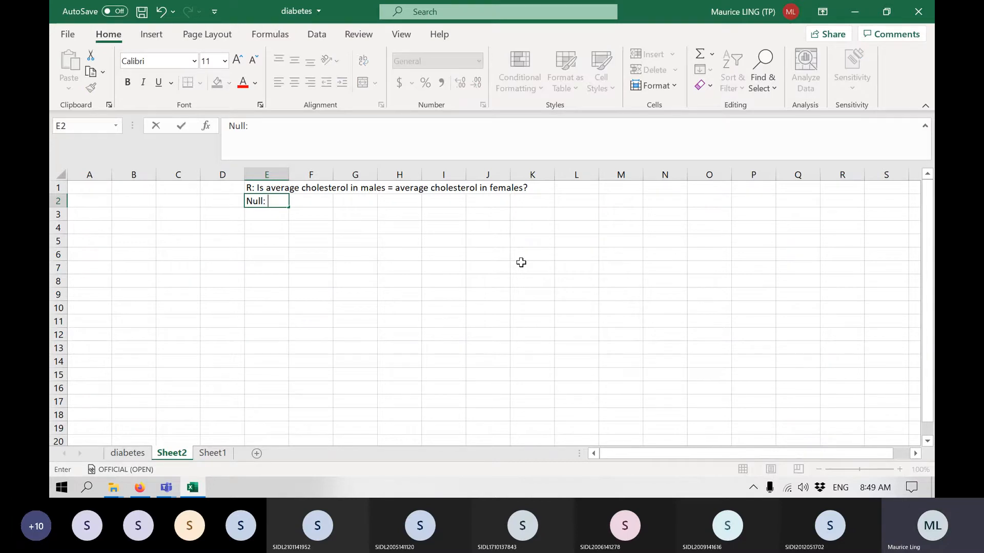
pyautogui.write(':')
pyautogui.click(279, 191)
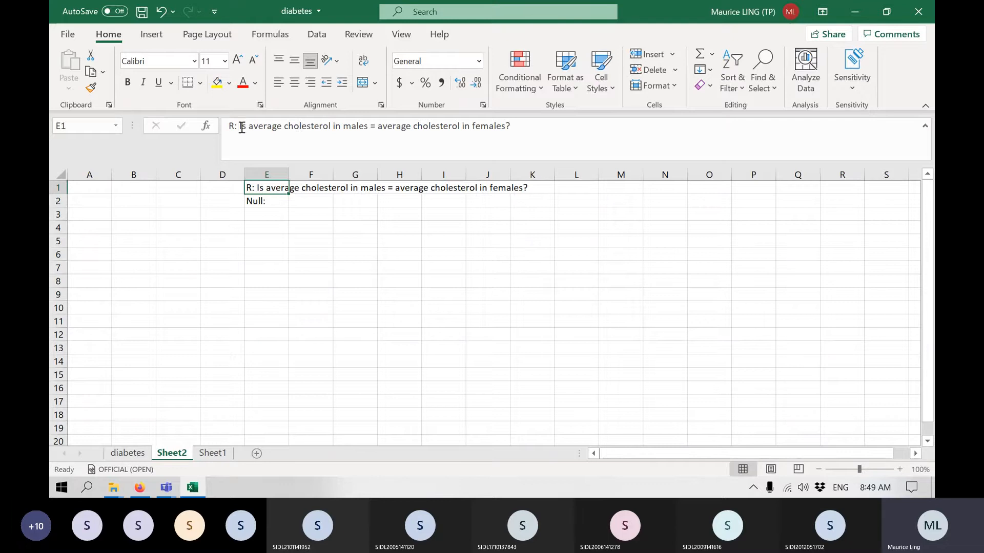
pyautogui.moveTo(248, 126); pyautogui.dragTo(507, 121)
pyautogui.hotkey('ctrl', 'c')
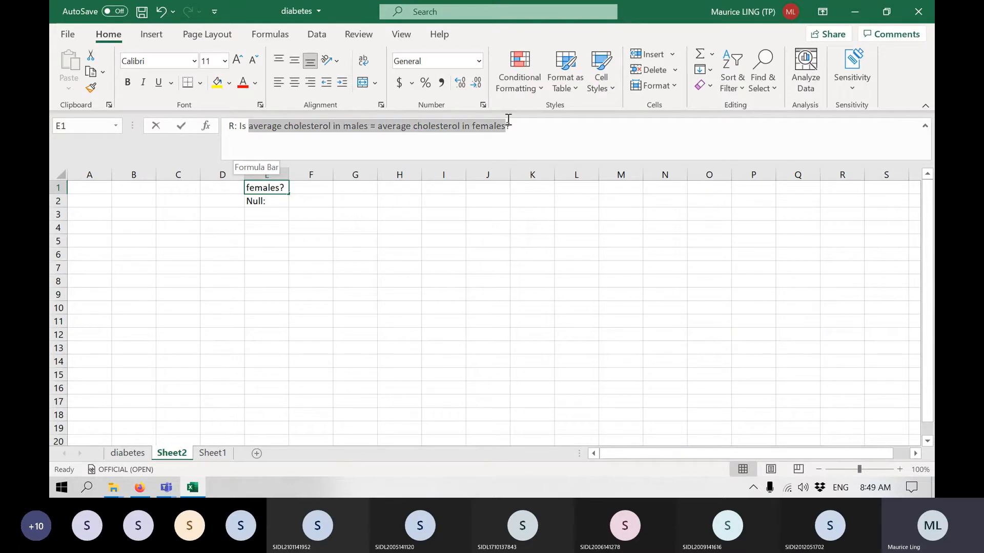
pyautogui.click(256, 202)
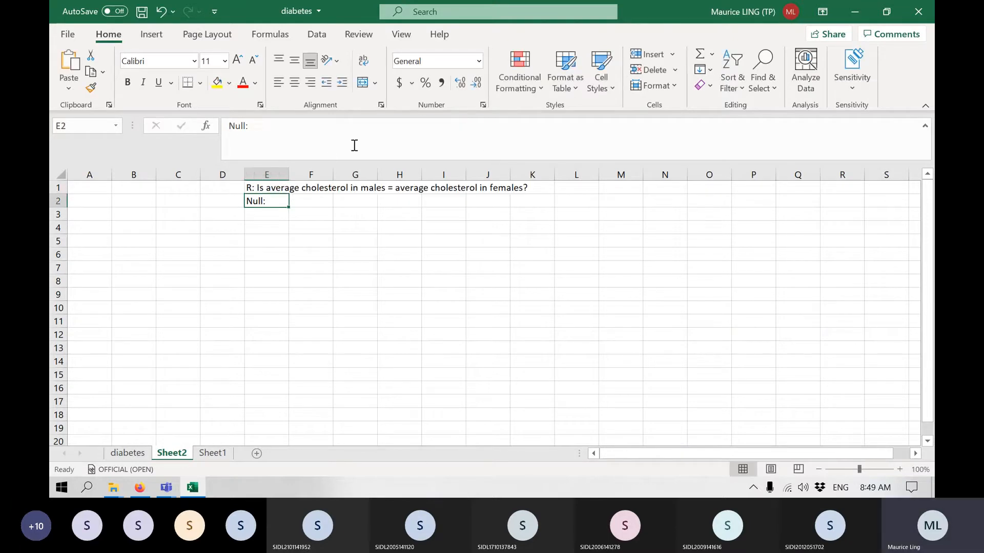
pyautogui.click(336, 129)
pyautogui.hotkey('ctrl', 'v')
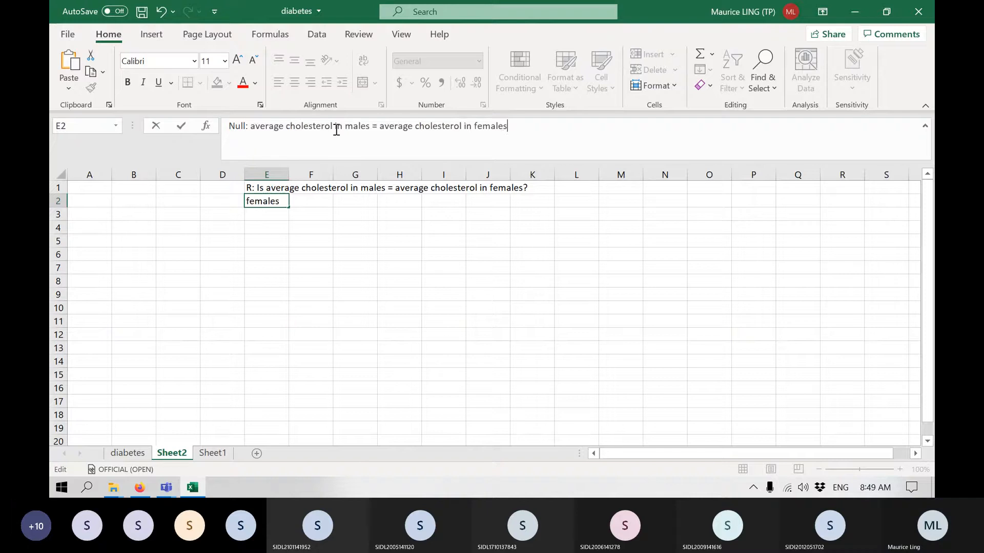
pyautogui.press('Return')
# Copy the null hypothesis from E2 into E3 and replace its label Null with Alternate.
pyautogui.press('Up')
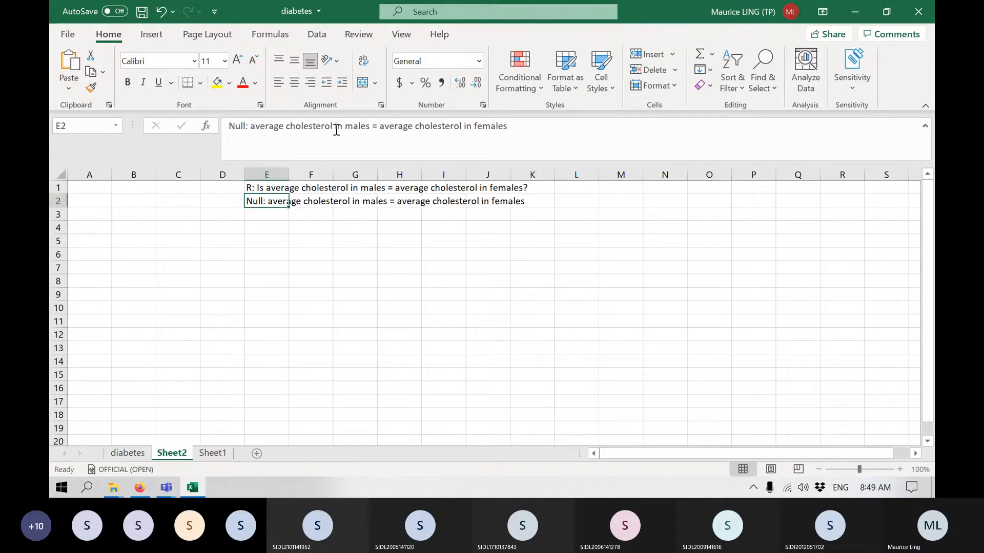
pyautogui.hotkey('ctrl', 'c')
pyautogui.press('Down')
pyautogui.hotkey('ctrl', 'v')
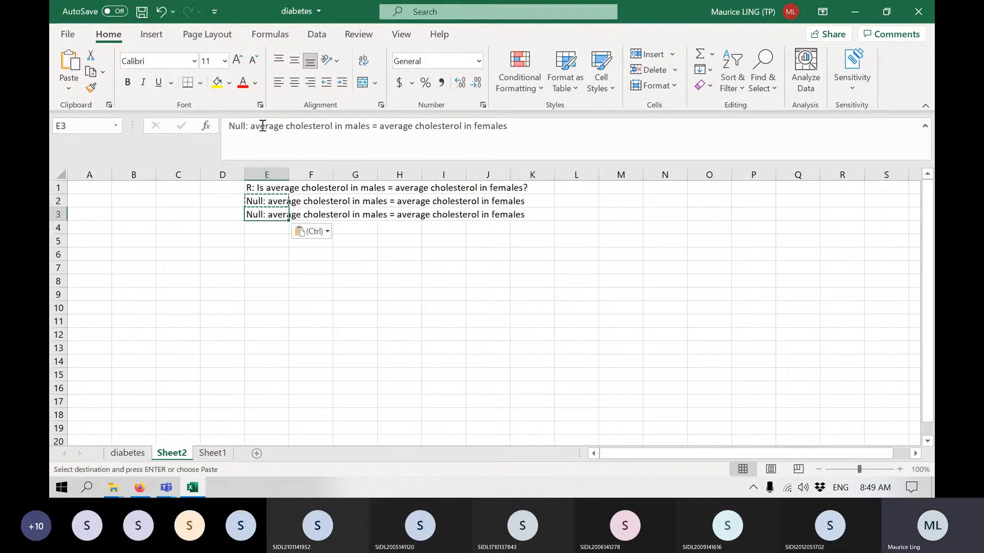
pyautogui.click(246, 128)
pyautogui.press('BackSpace')
pyautogui.press('BackSpace')
pyautogui.press('BackSpace')
pyautogui.press('BackSpace')
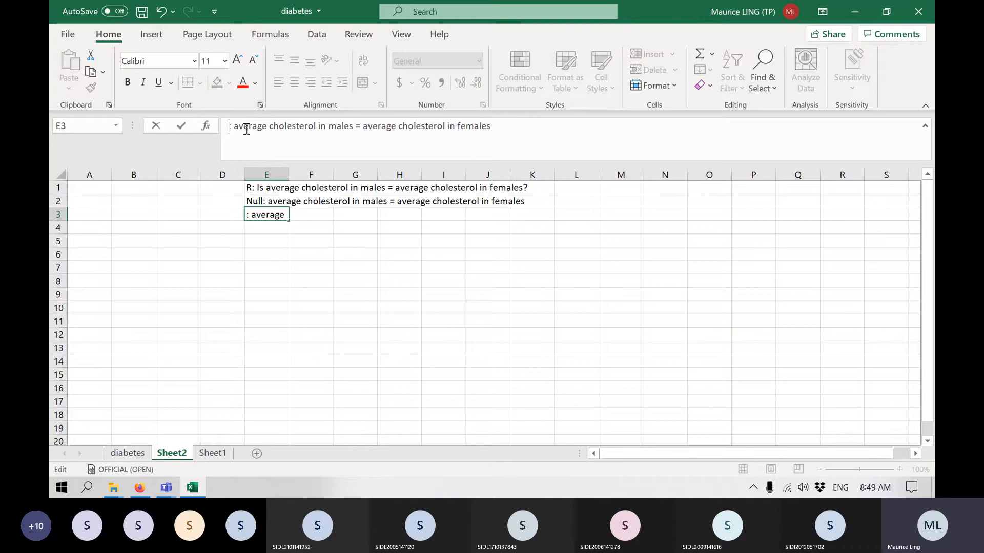
pyautogui.write('Alternate')
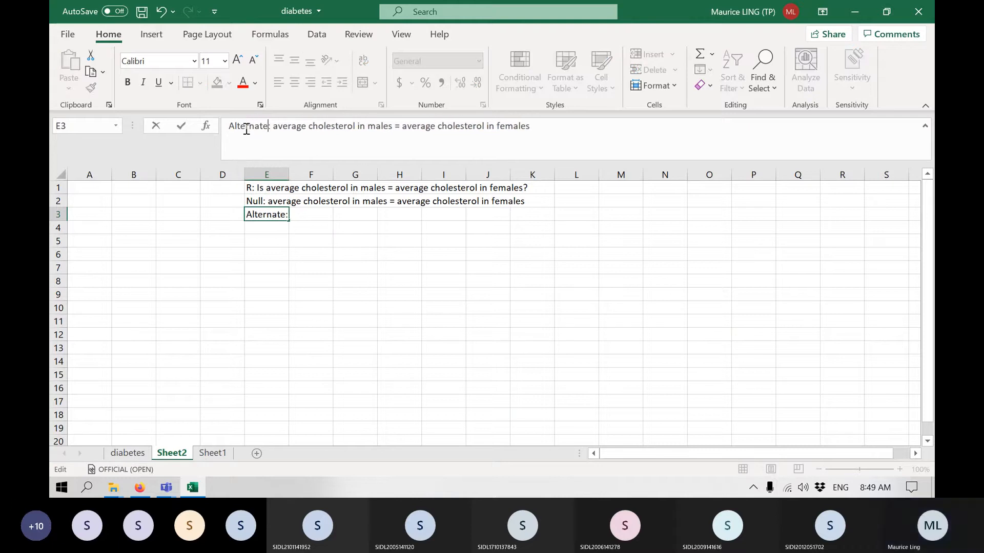
# Change the equals sign in the alternate hypothesis in E3 to =/=.
pyautogui.click(402, 127)
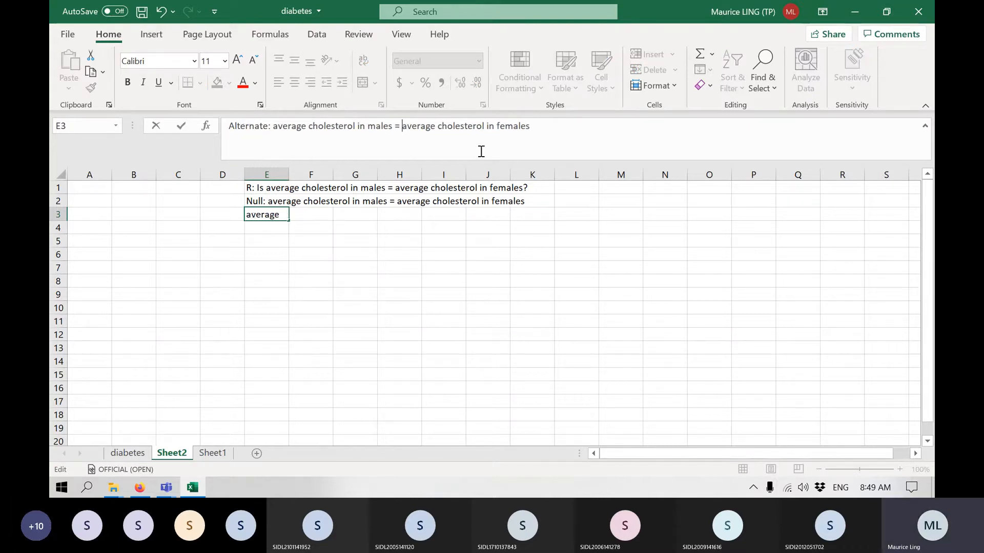
pyautogui.press('Left')
pyautogui.write('/=')
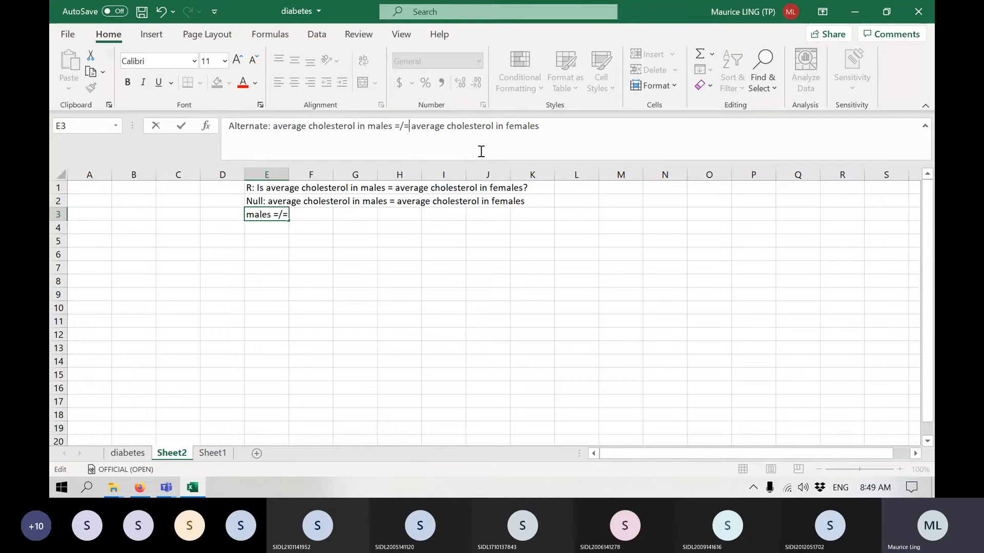
pyautogui.press('Return')
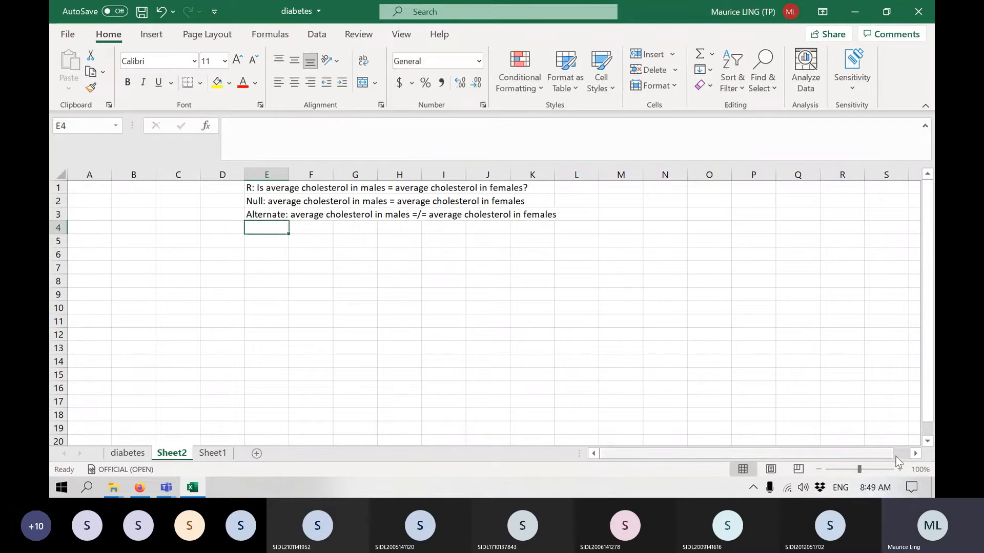
# Select the chol and gender columns together on the diabetes sheet and copy them.
pyautogui.click(903, 470)
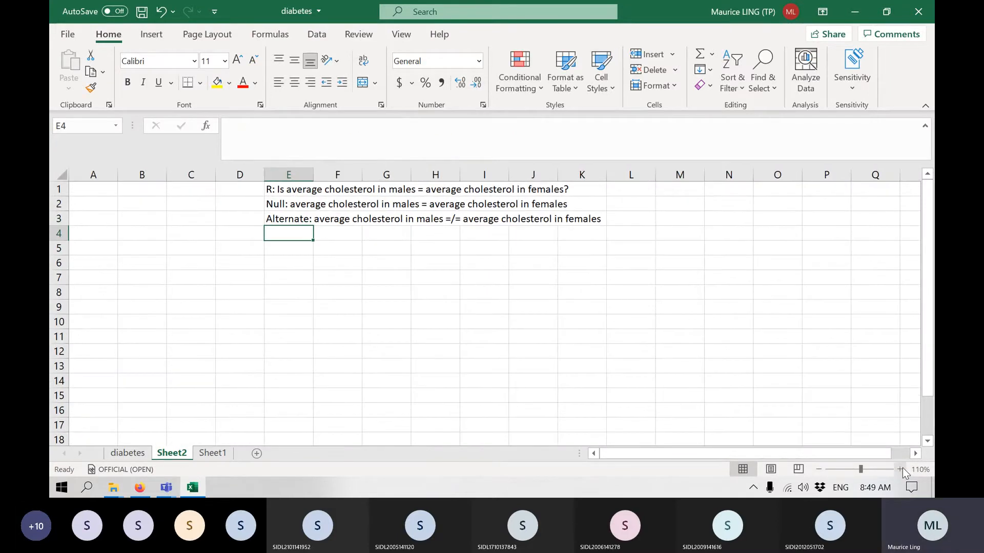
pyautogui.click(128, 453)
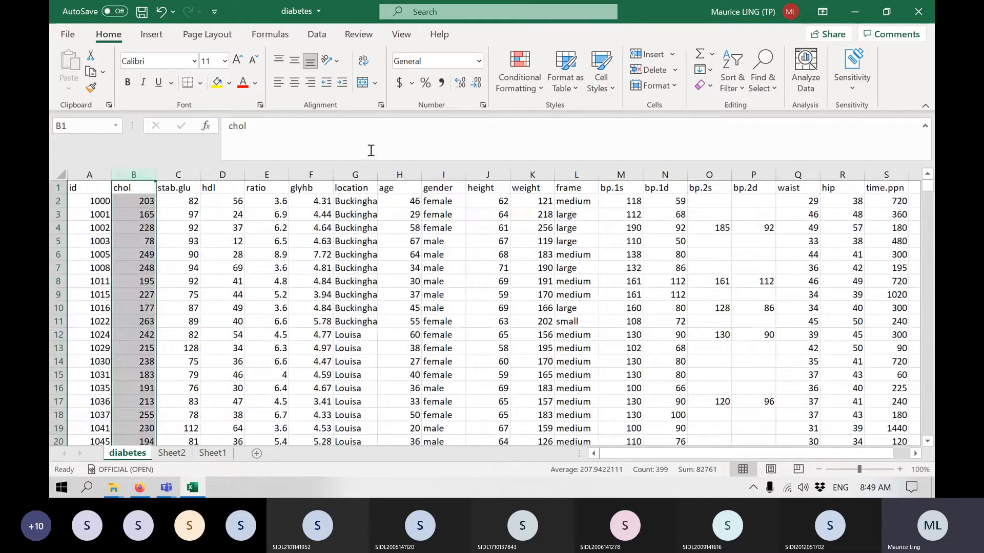
pyautogui.keyDown('ctrl'); pyautogui.click(448, 174); pyautogui.keyUp('ctrl')
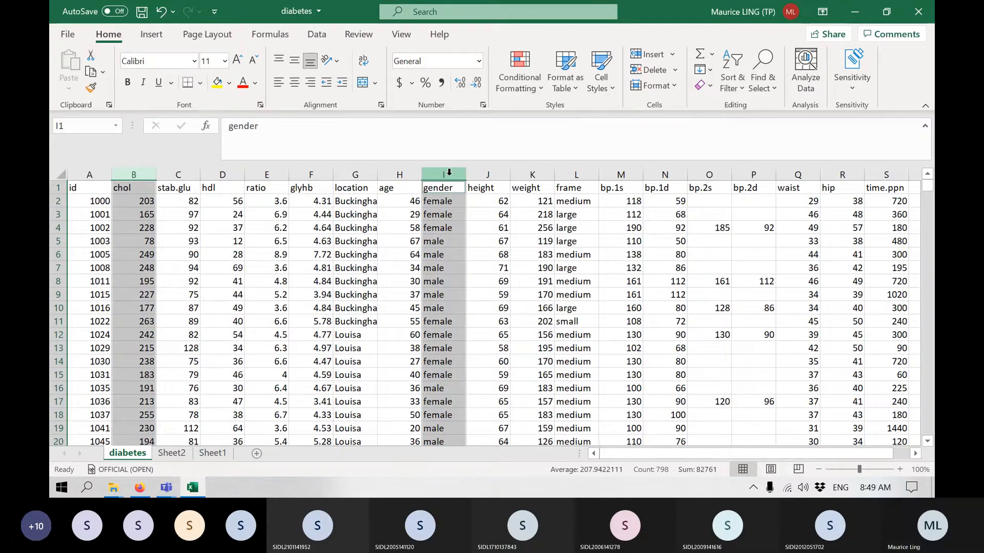
pyautogui.hotkey('ctrl', 'c')
# Move Sheet2 after Sheet1 in the sheet order and select its cell A1.
pyautogui.click(214, 454)
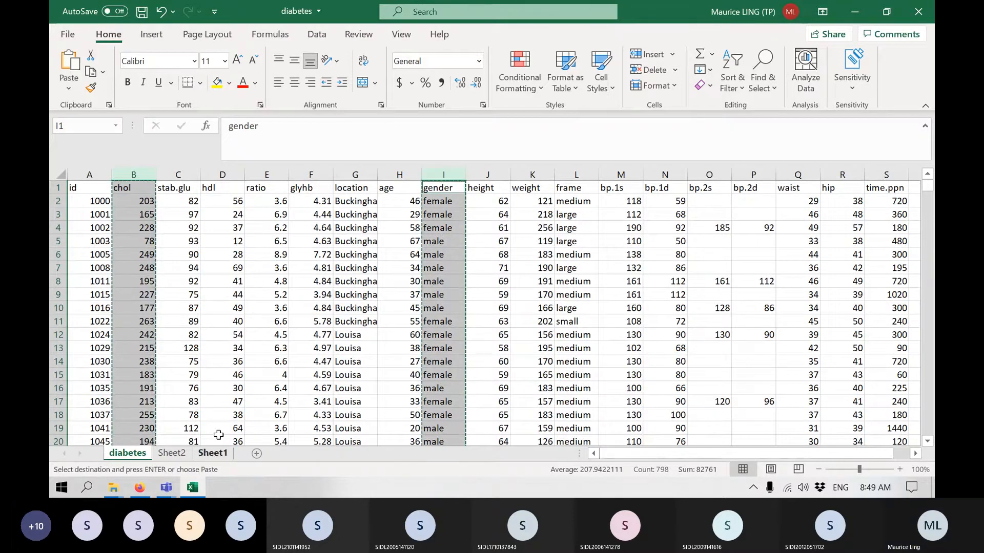
pyautogui.moveTo(173, 455); pyautogui.dragTo(247, 455)
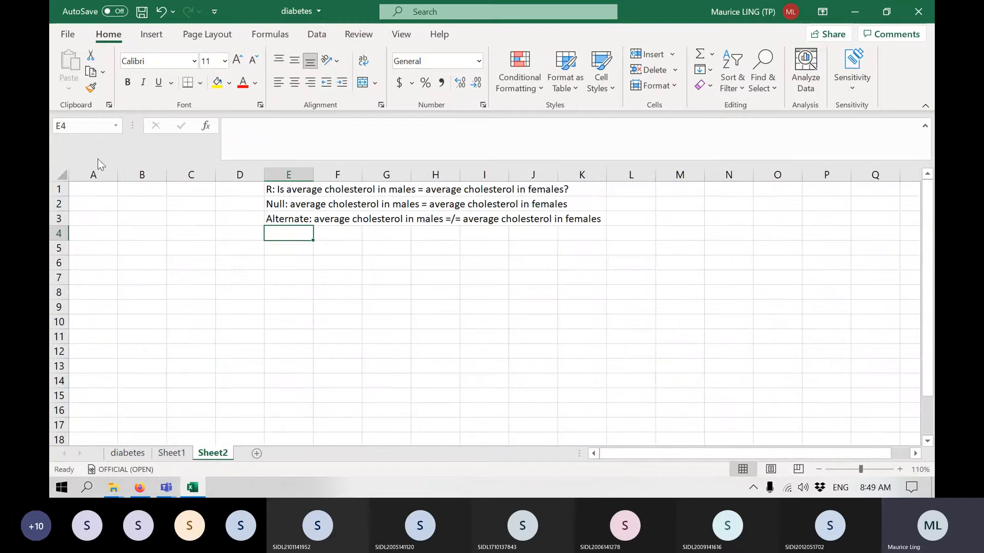
pyautogui.click(82, 190)
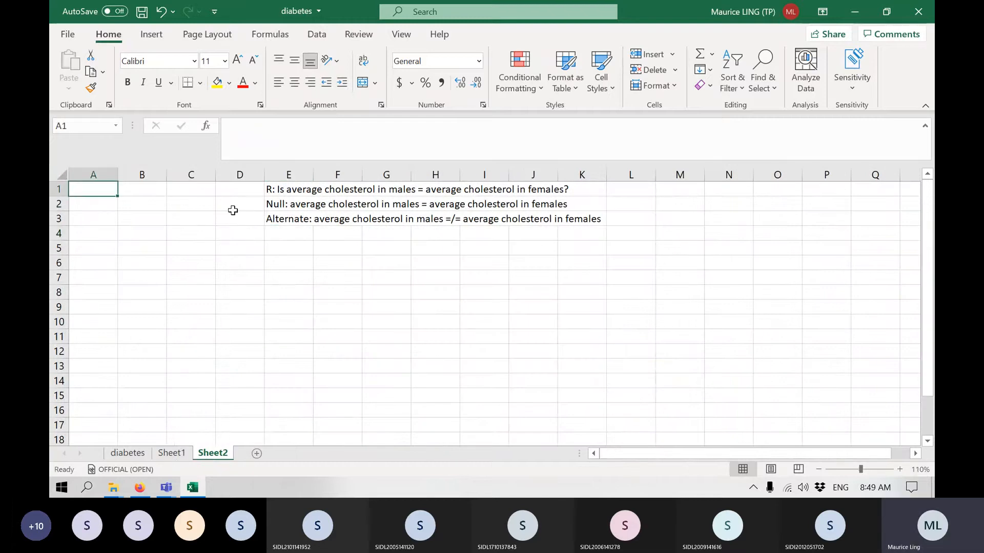
# Copy the selected chol and gender columns from the diabetes sheet again and paste them into Sheet2 starting at A1.
pyautogui.click(127, 454)
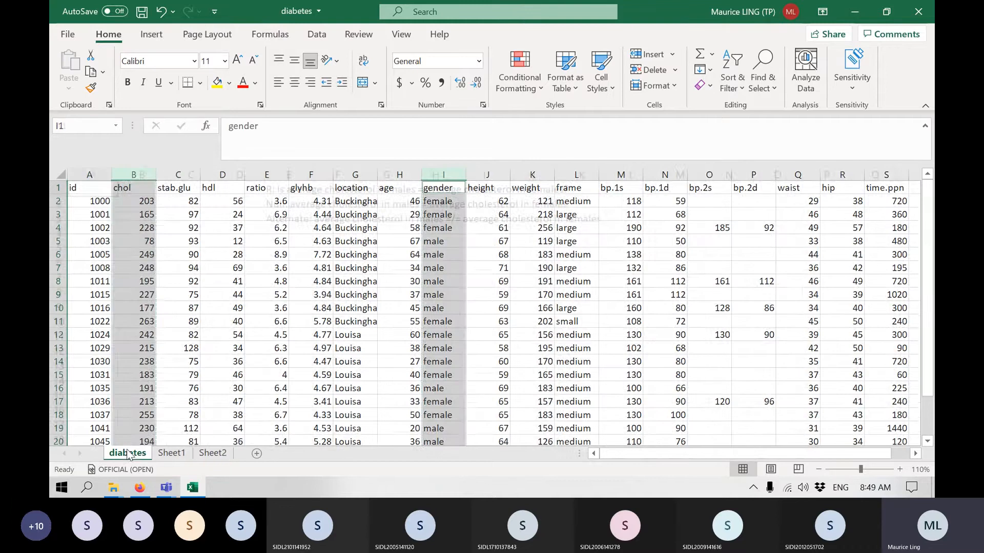
pyautogui.hotkey('ctrl', 'c')
pyautogui.click(214, 453)
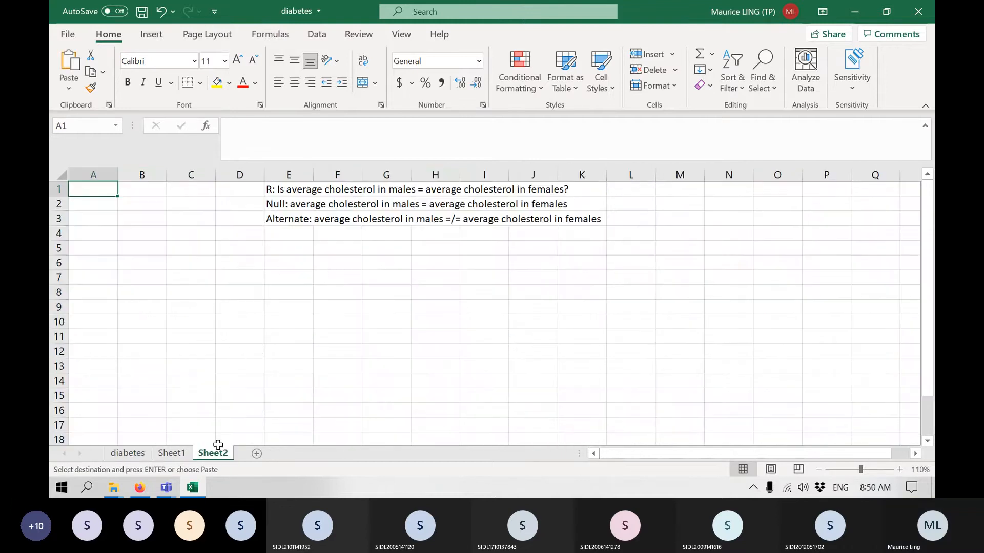
pyautogui.hotkey('ctrl', 'v')
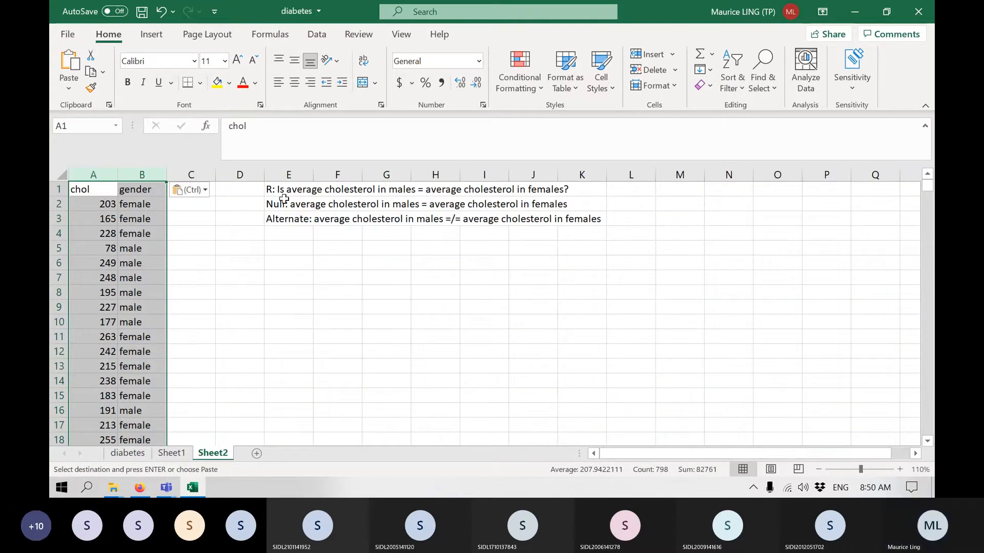
# Add the column headings Female in C1 and Male in D1 on Sheet2.
pyautogui.click(351, 311)
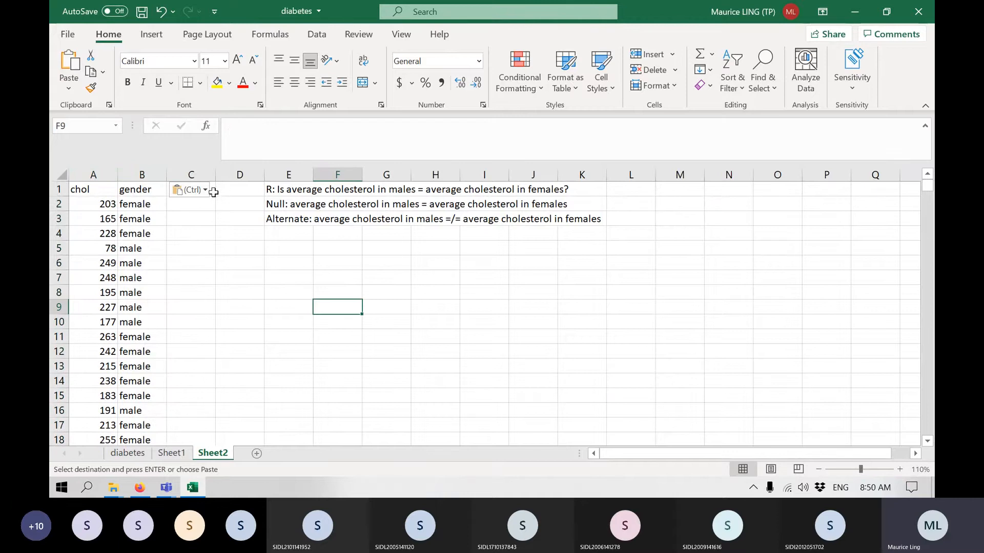
pyautogui.click(213, 192)
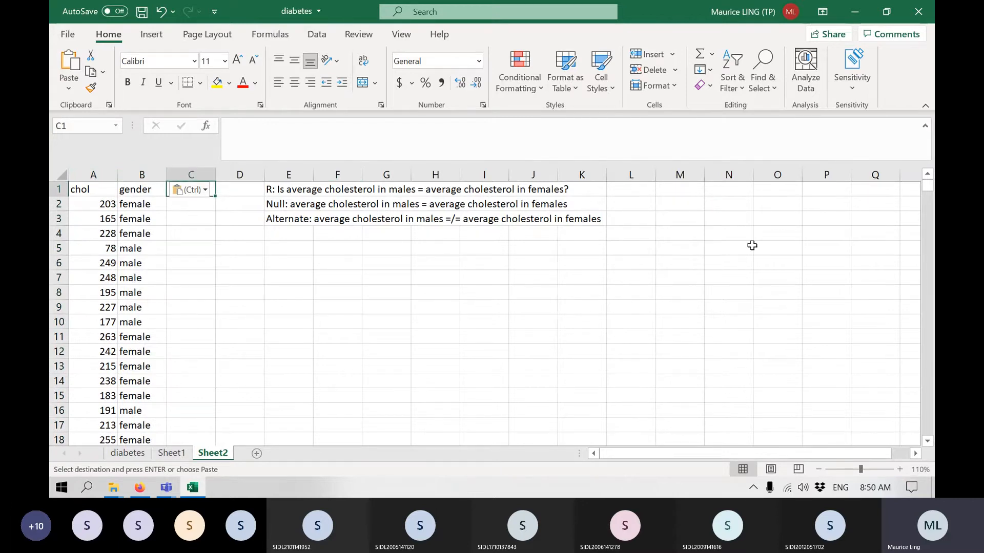
pyautogui.write('Female')
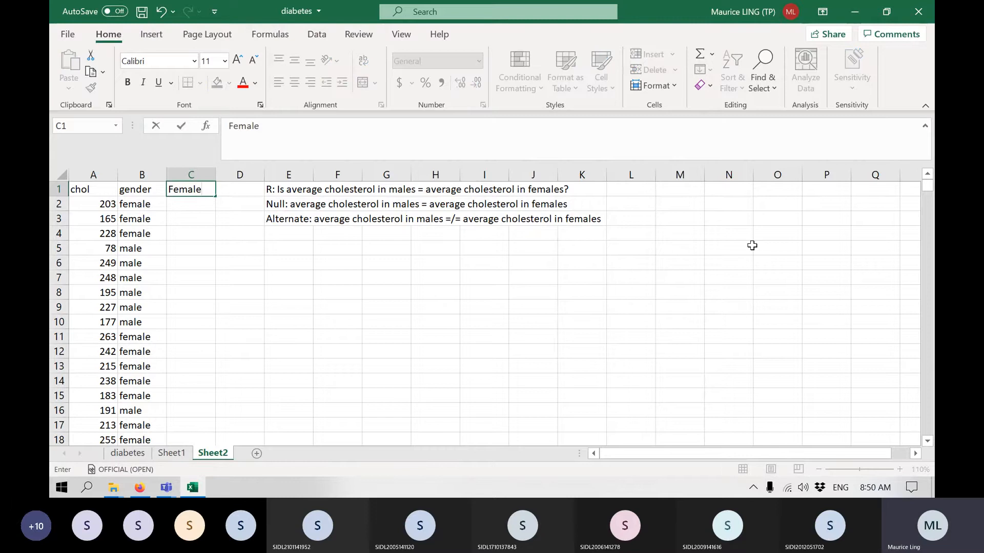
pyautogui.press('Tab')
pyautogui.write('Male')
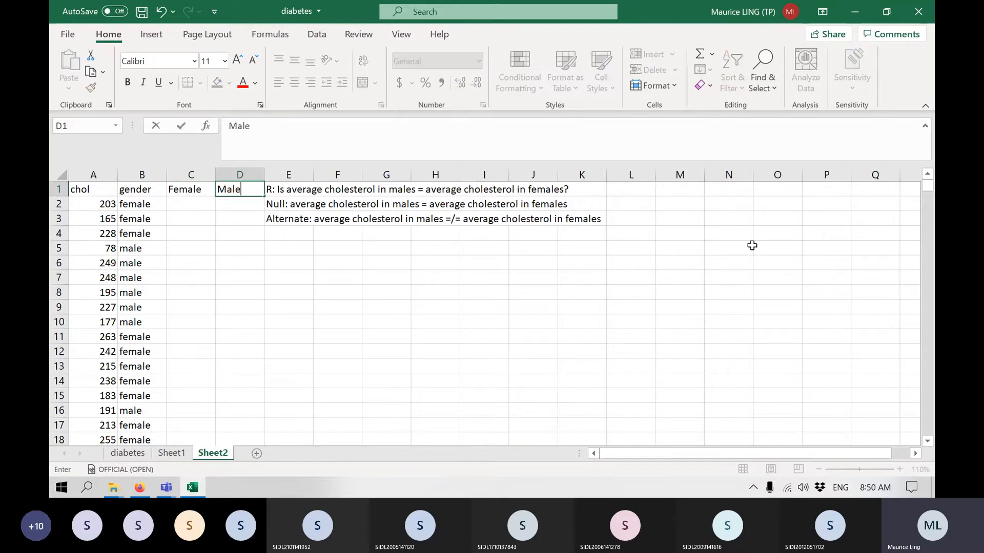
pyautogui.press('Return')
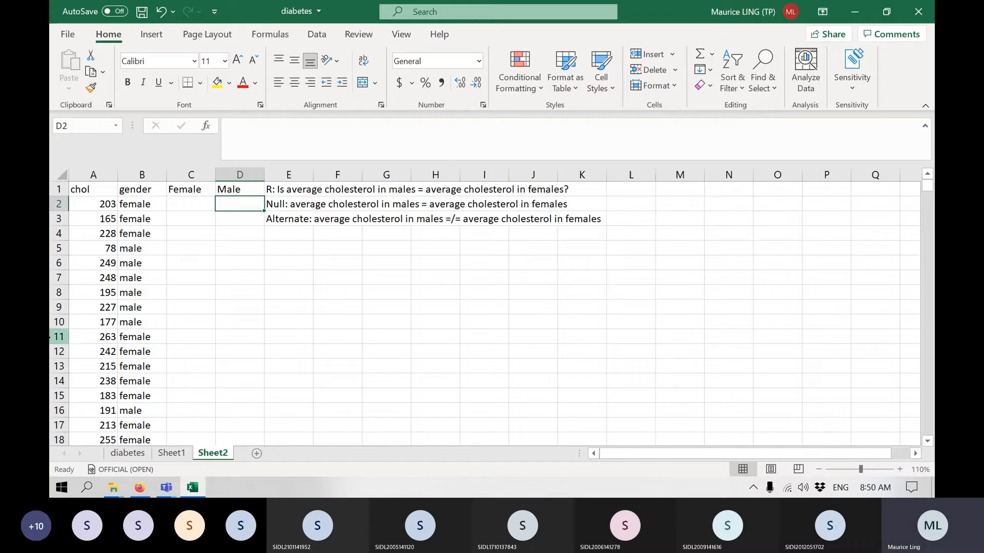
pyautogui.moveTo(143, 174); pyautogui.dragTo(99, 170)
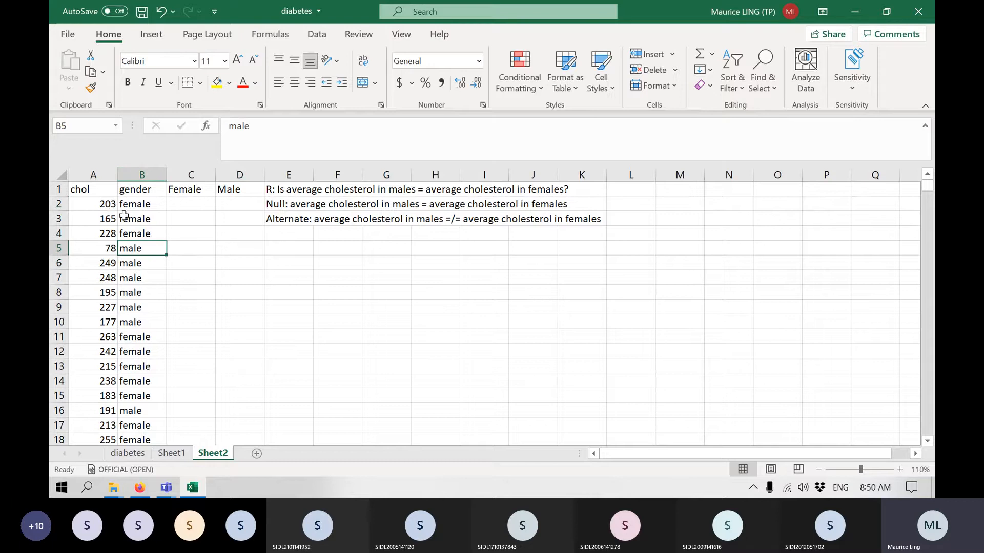
pyautogui.moveTo(110, 205); pyautogui.dragTo(110, 231)
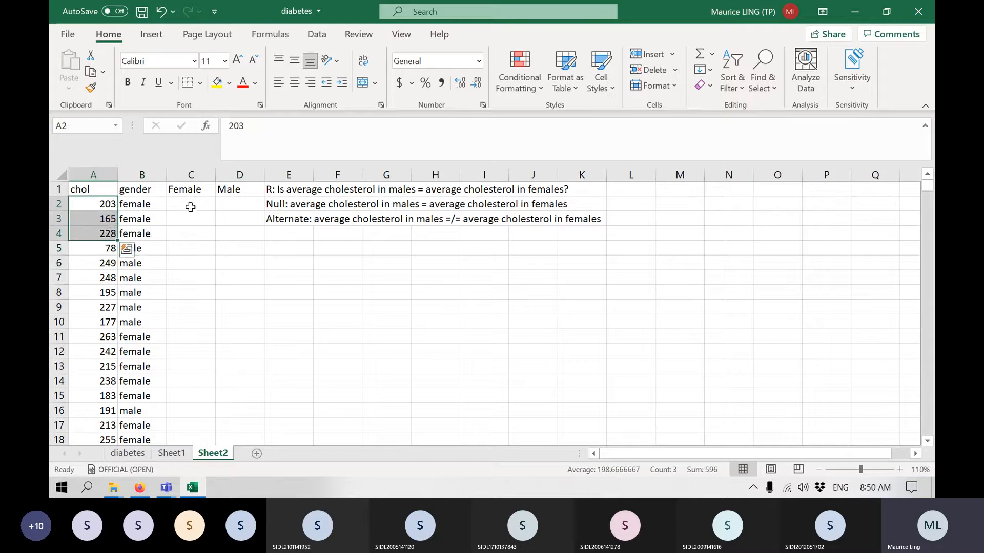
pyautogui.click(188, 205)
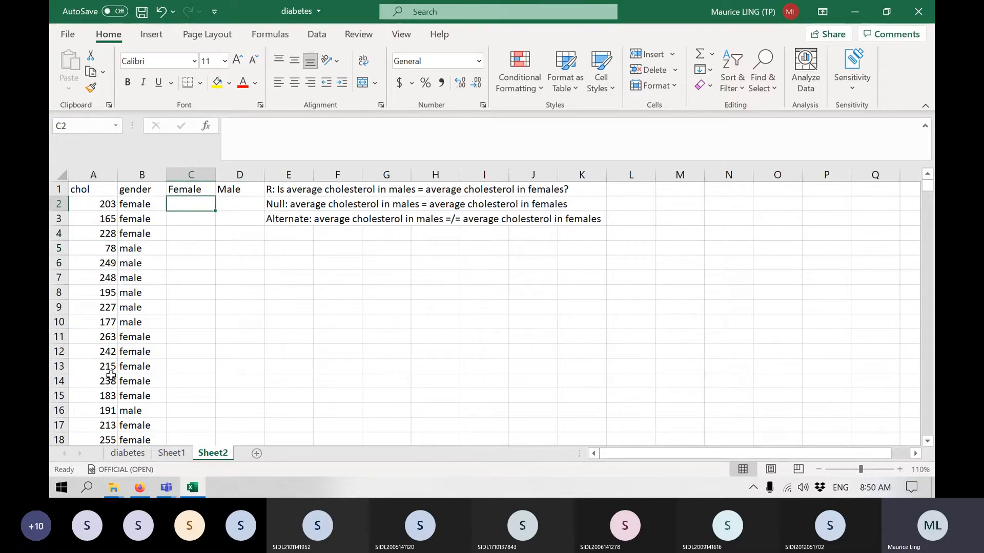
# Sort the chol and gender columns together by gender, on cell values from A to Z, treating row 1 as headers.
pyautogui.click(137, 174)
pyautogui.moveTo(136, 174); pyautogui.dragTo(82, 175)
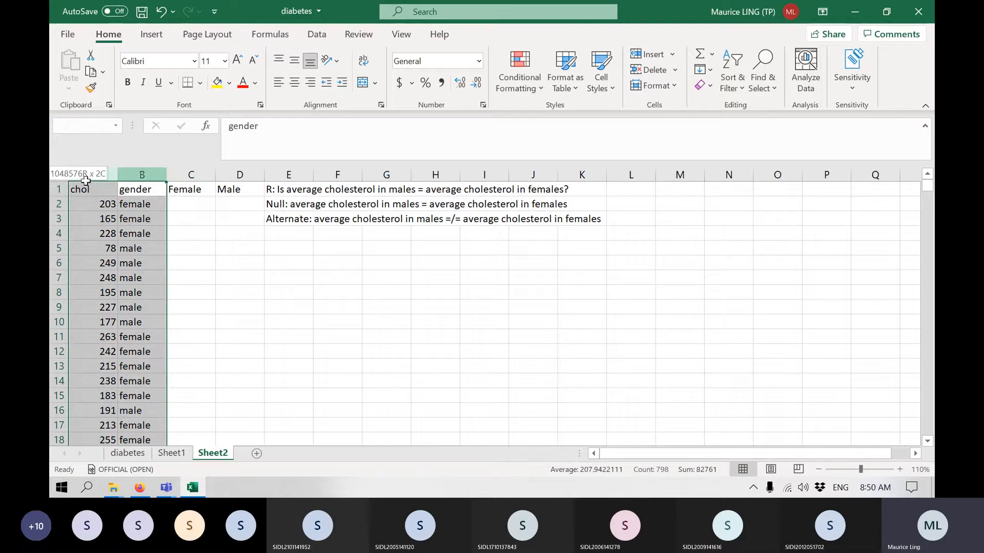
pyautogui.click(319, 34)
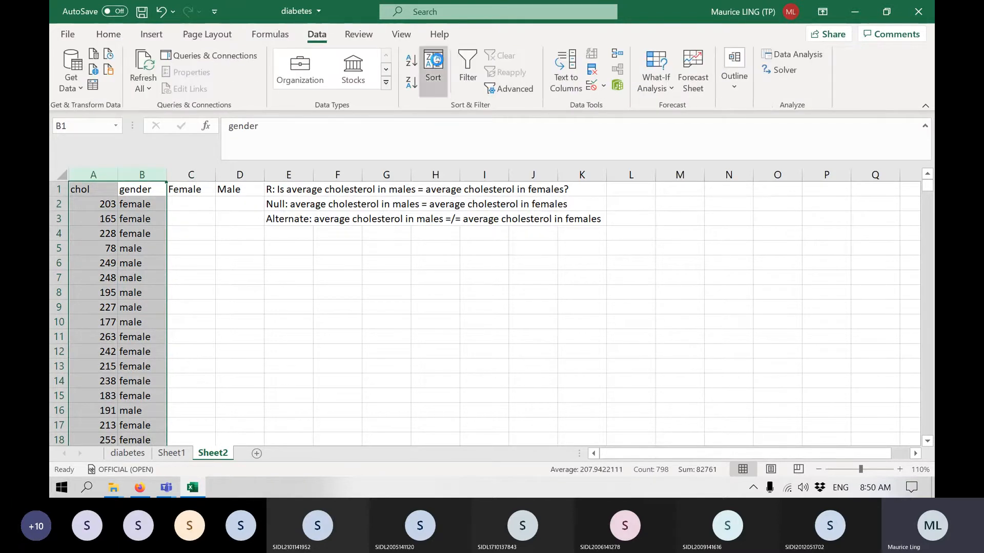
pyautogui.click(434, 60)
pyautogui.click(533, 167)
pyautogui.click(515, 196)
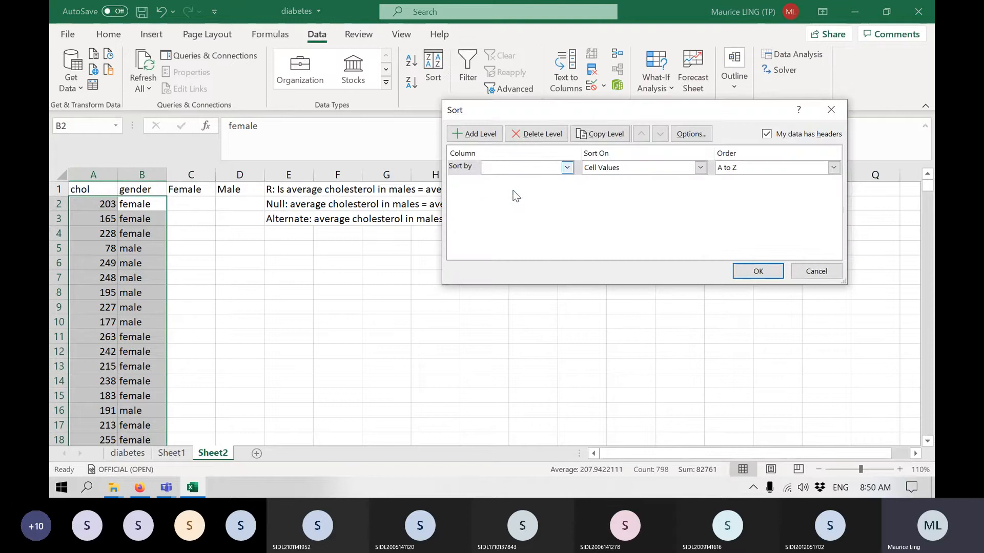
pyautogui.click(757, 272)
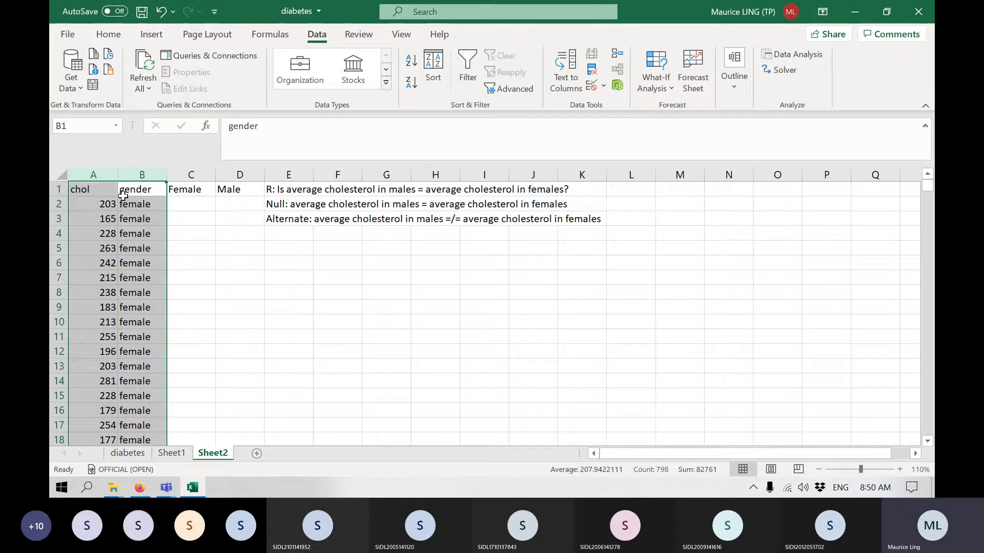
# Move the female cholesterol values in A2:A233 into the Female column, starting at C2.
pyautogui.moveTo(97, 204); pyautogui.dragTo(79, 425)
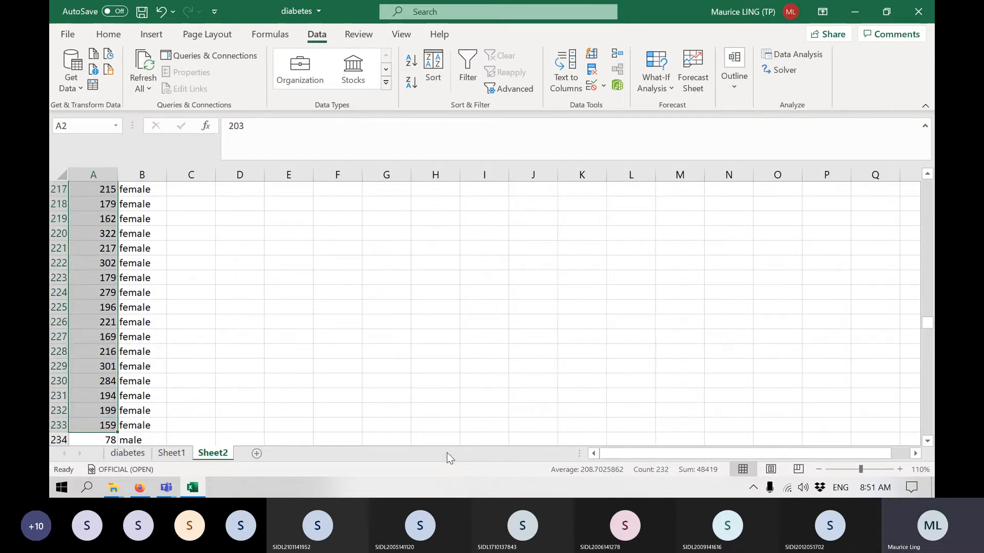
pyautogui.hotkey('ctrl', 'c')
pyautogui.click(185, 205)
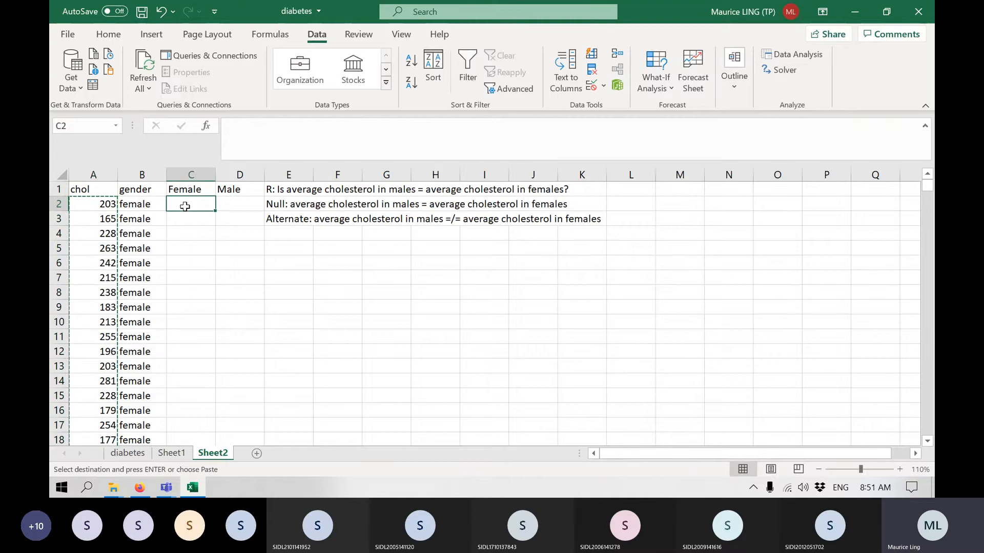
pyautogui.hotkey('ctrl', 'v')
# Move the male cholesterol values in A234:A399 into the Male column, starting at D2.
pyautogui.scroll(-1, 82, 257)
pyautogui.scroll(-2, 78, 268)
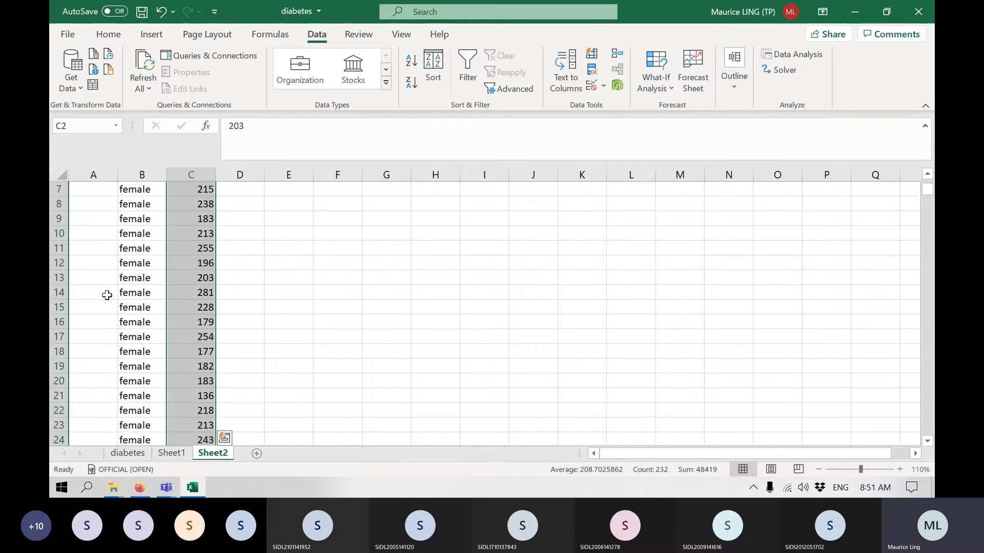
pyautogui.click(107, 294)
pyautogui.hotkey('ctrl', 'Down')
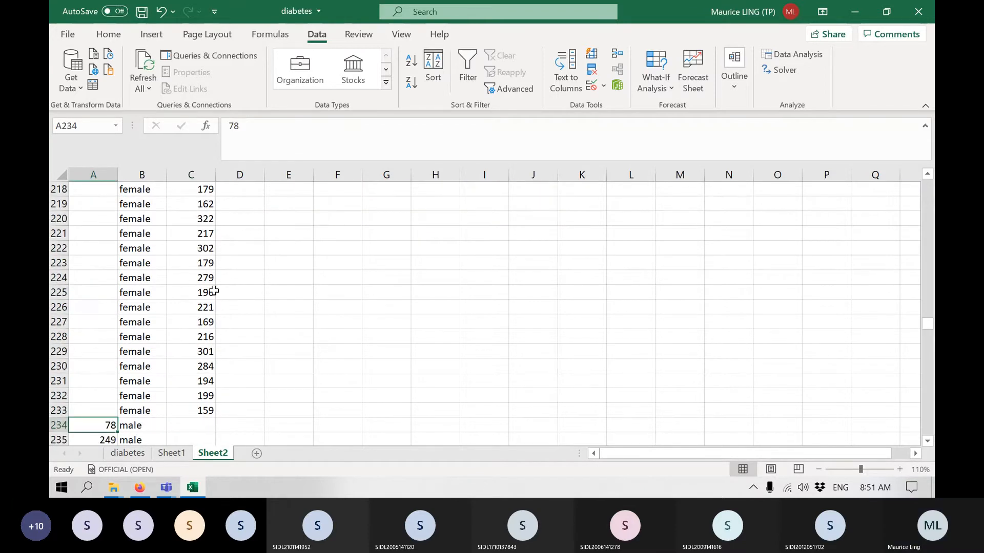
pyautogui.hotkey('ctrl', 'shift', 'Down')
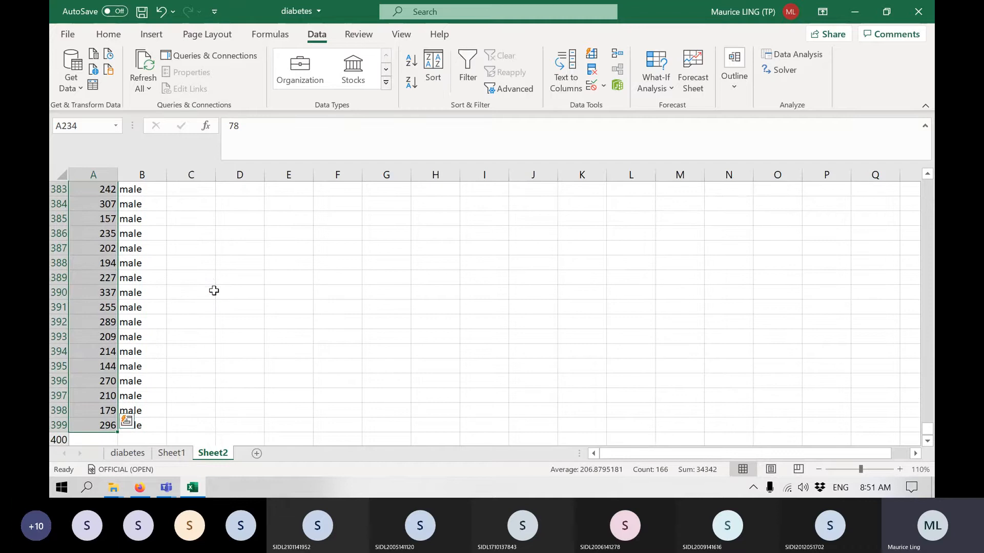
pyautogui.hotkey('ctrl', 'c')
pyautogui.scroll(20, 214, 290)
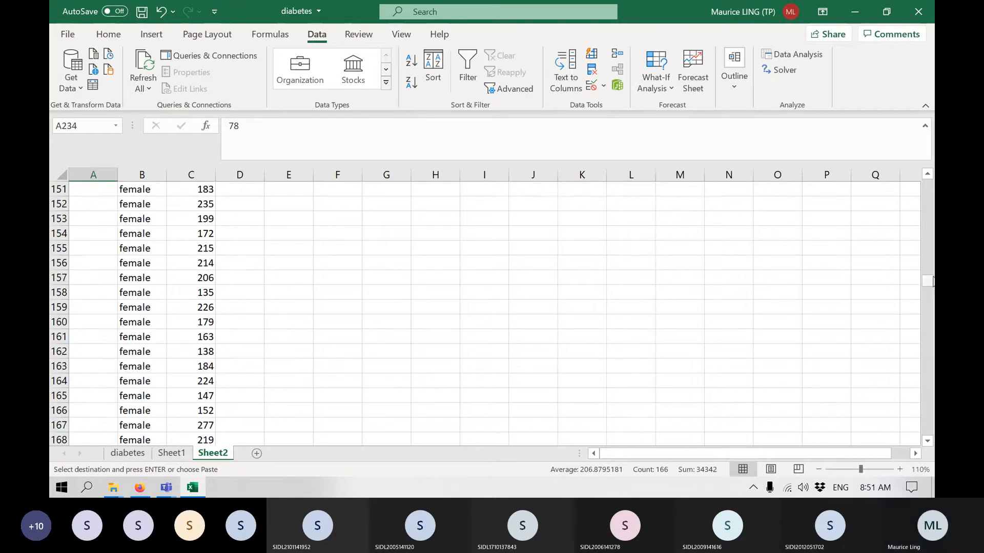
pyautogui.moveTo(929, 281); pyautogui.dragTo(928, 186)
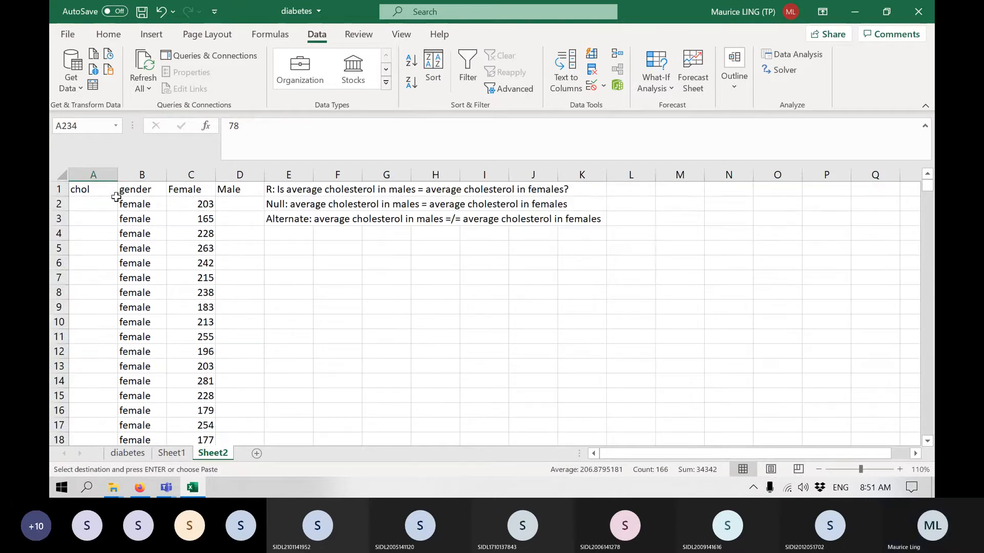
pyautogui.click(222, 204)
pyautogui.hotkey('ctrl', 'v')
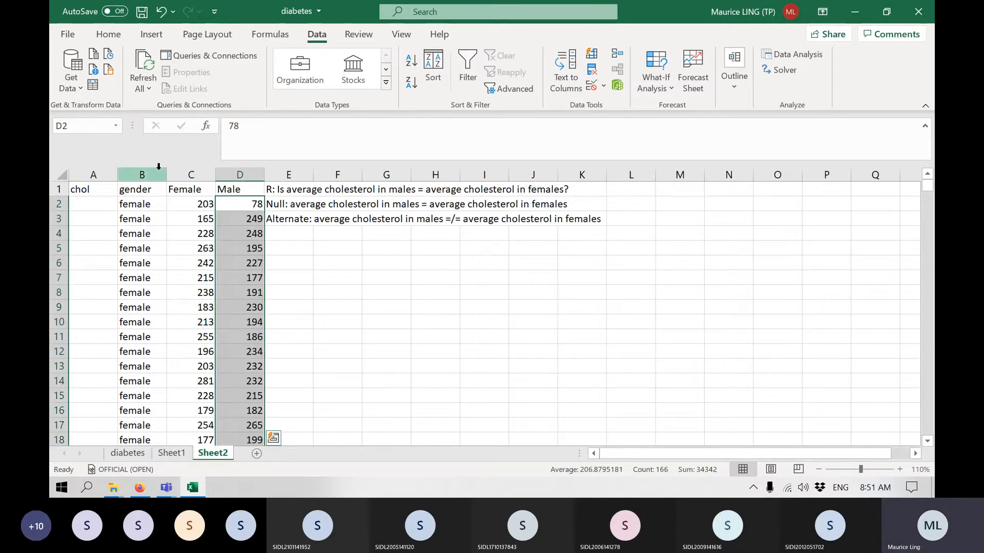
# Delete the emptied chol column and the gender column from Sheet2.
pyautogui.moveTo(154, 175); pyautogui.dragTo(53, 173)
pyautogui.rightClick(102, 172)
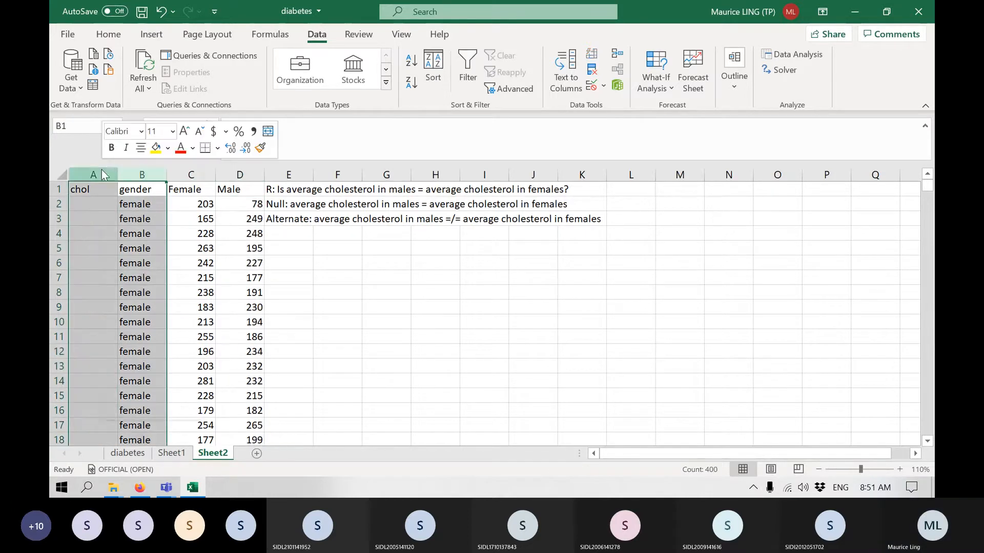
pyautogui.click(174, 311)
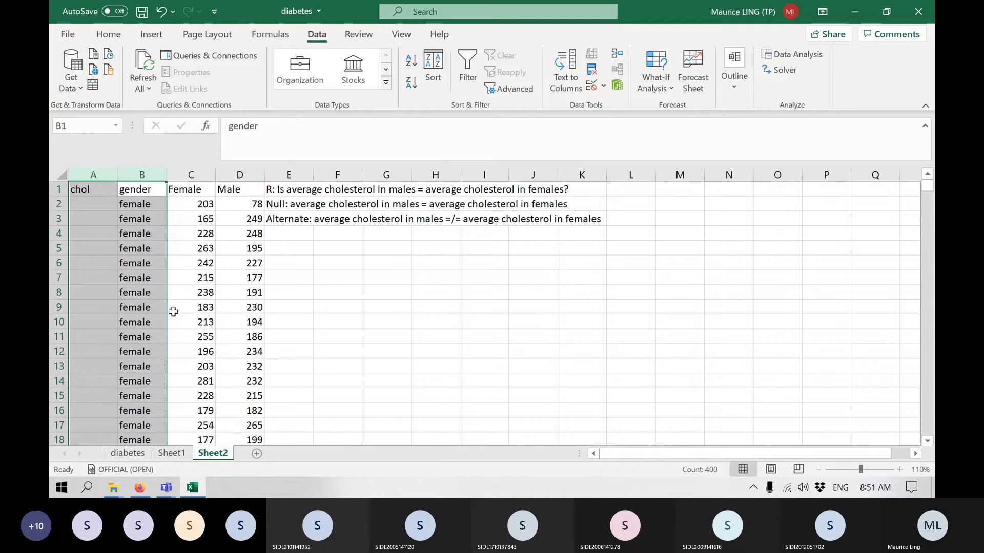
pyautogui.click(495, 293)
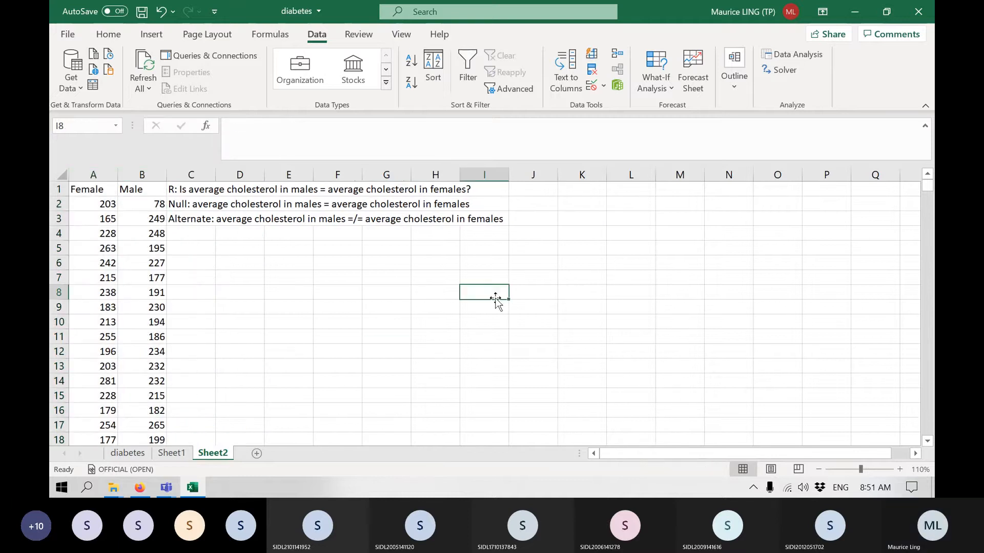
pyautogui.click(789, 54)
pyautogui.moveTo(718, 192); pyautogui.dragTo(722, 239)
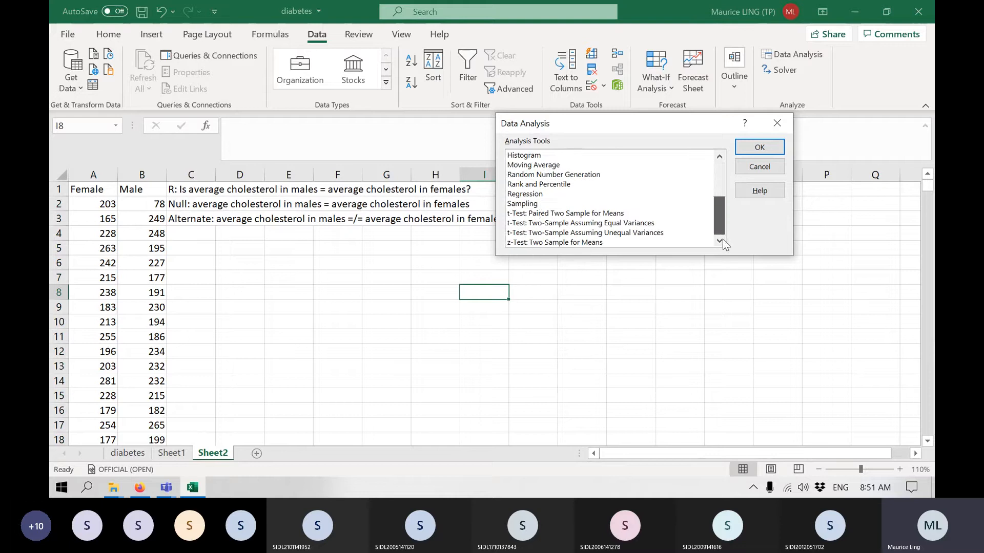
pyautogui.click(575, 225)
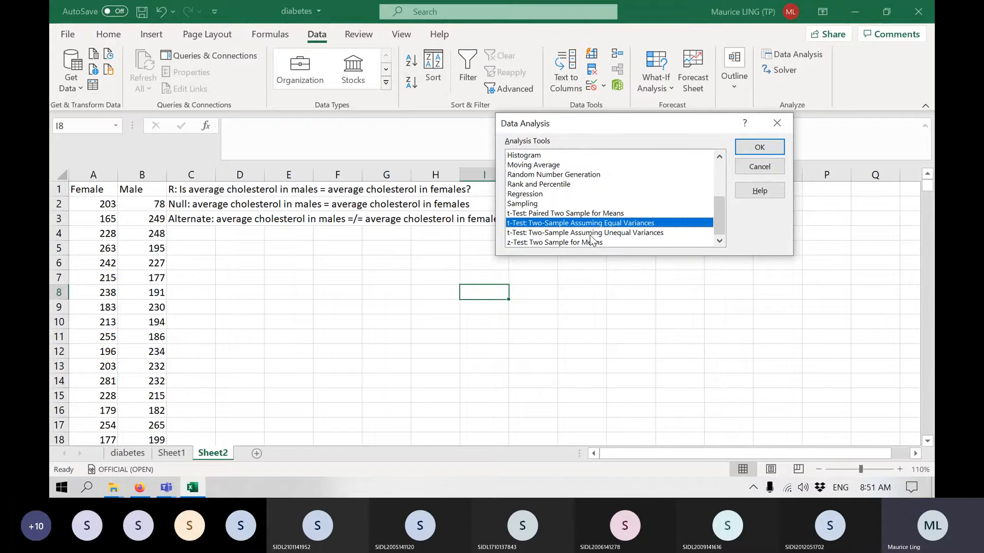
pyautogui.click(591, 234)
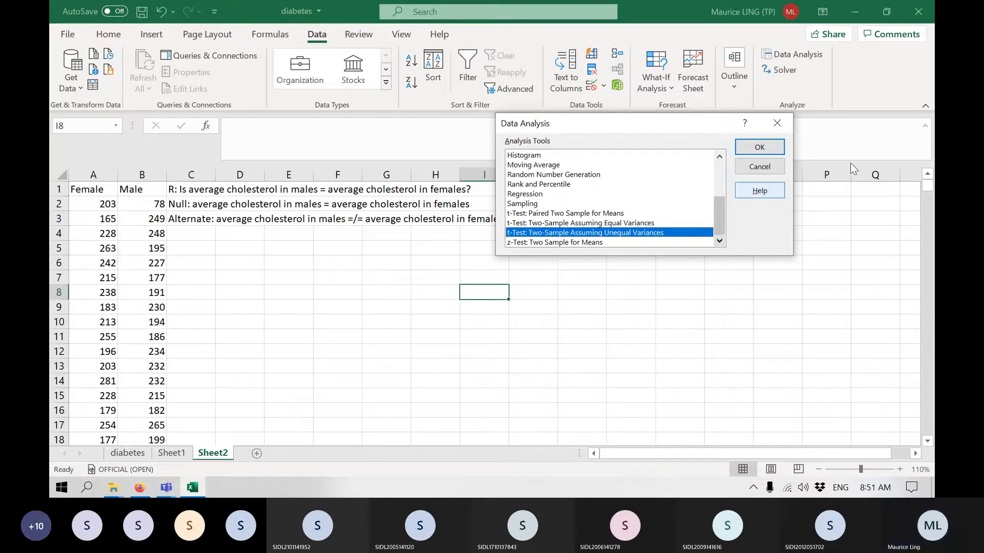
pyautogui.click(774, 175)
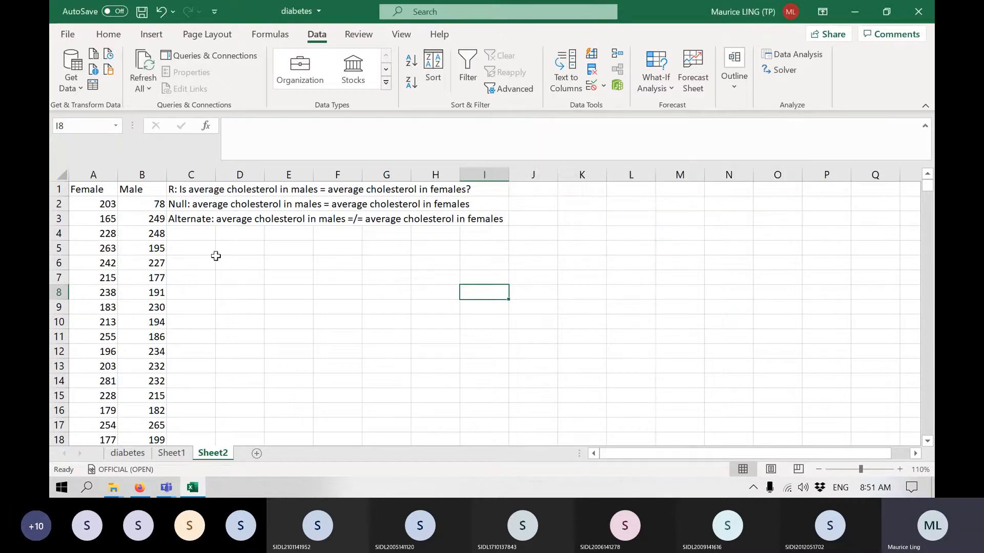
# Enter the preliminary research question "R1: Are the variances equal?" in D5.
pyautogui.click(233, 249)
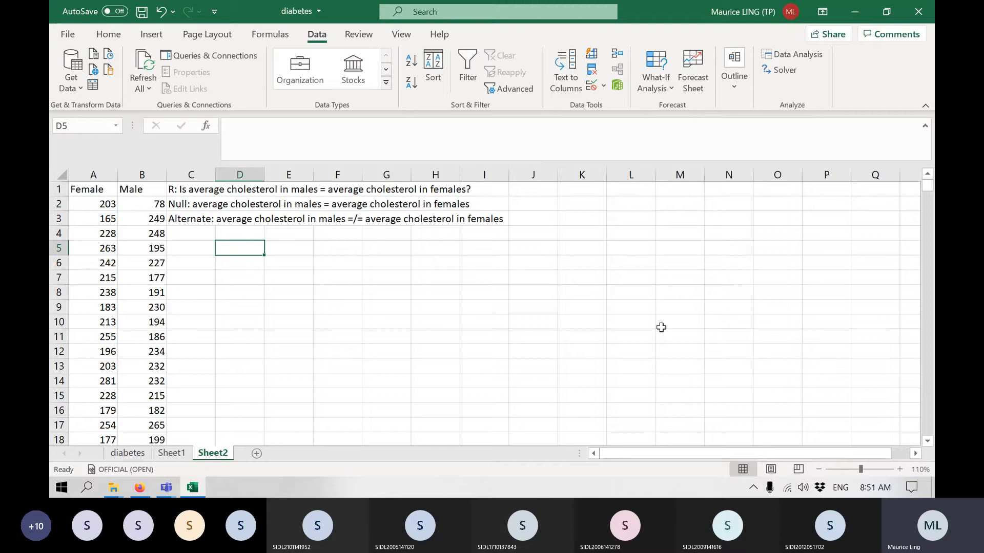
pyautogui.write('H')
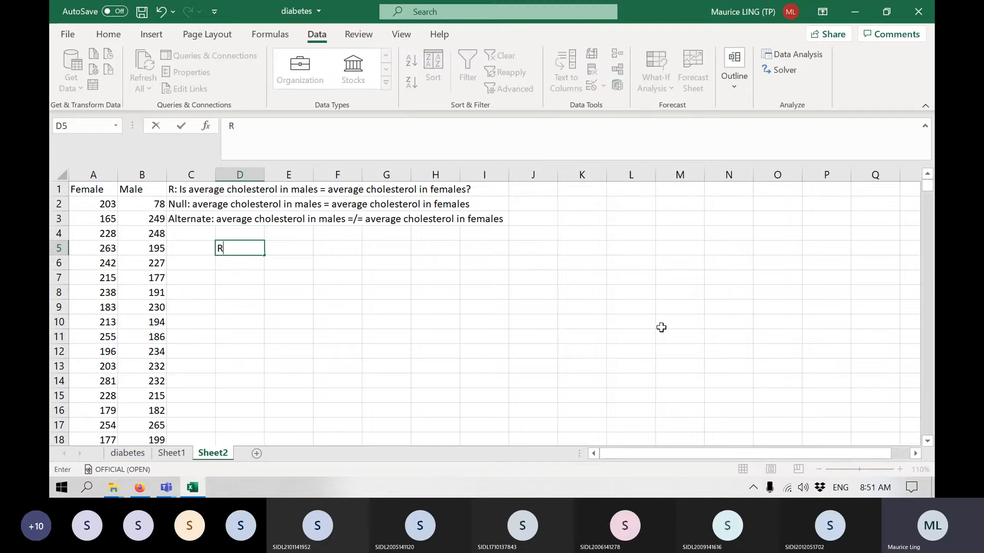
pyautogui.write('1: A')
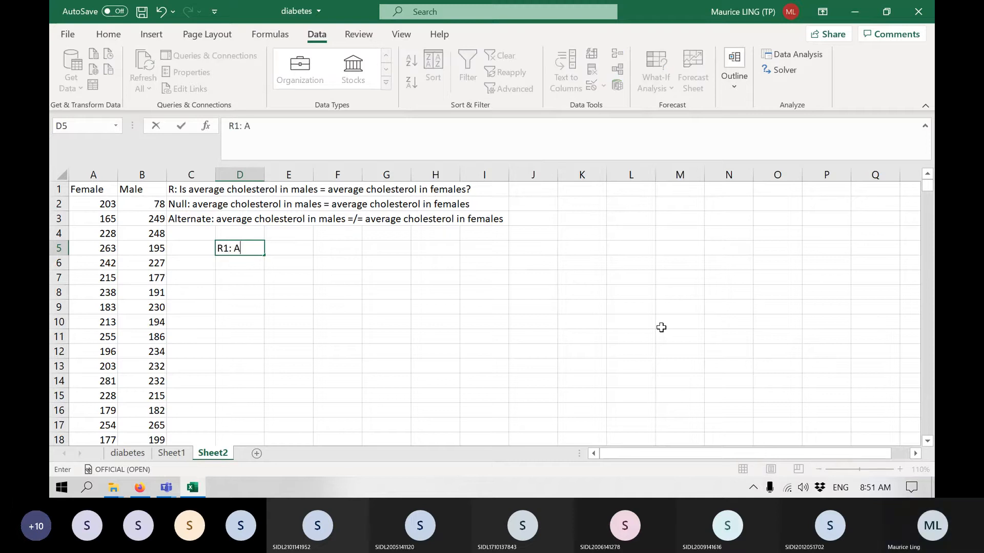
pyautogui.write('re the varian')
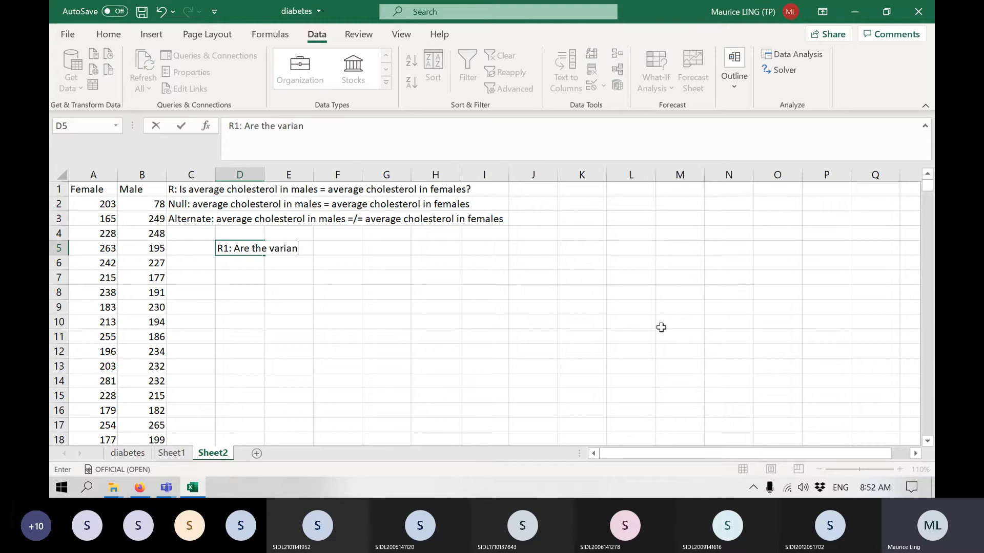
pyautogui.write('ces equal?')
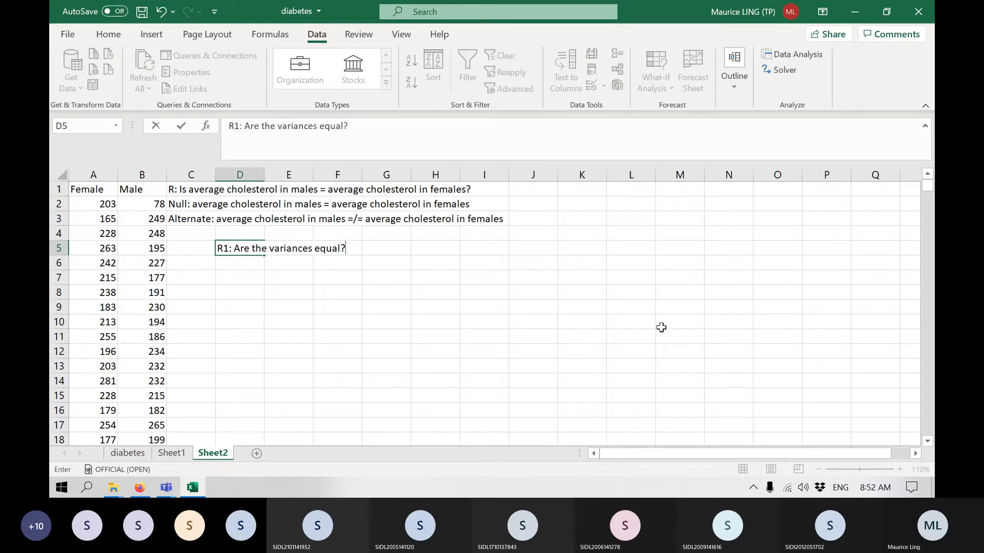
pyautogui.press('Return')
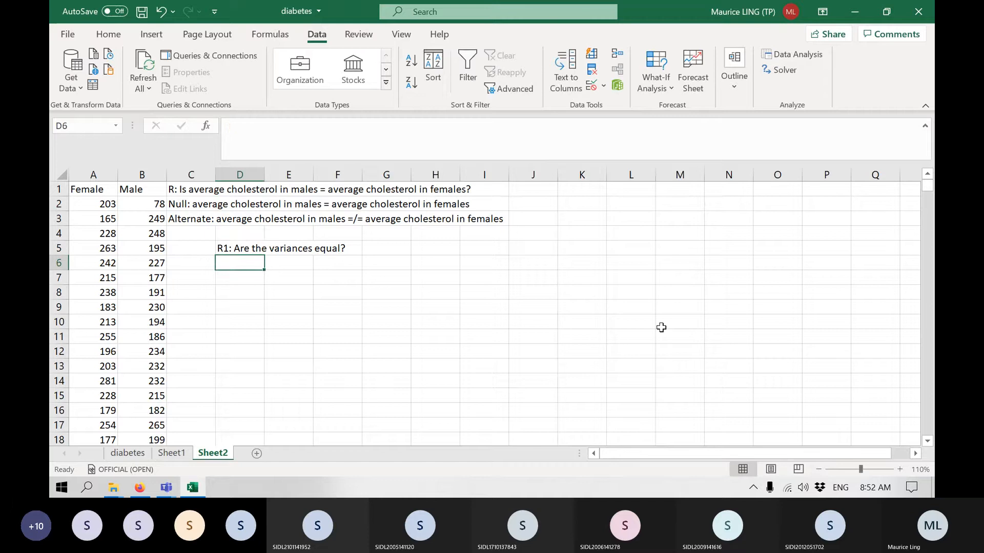
# Enter the null hypothesis "Null: Variance of female = variance of male" in D6.
pyautogui.write('Nul')
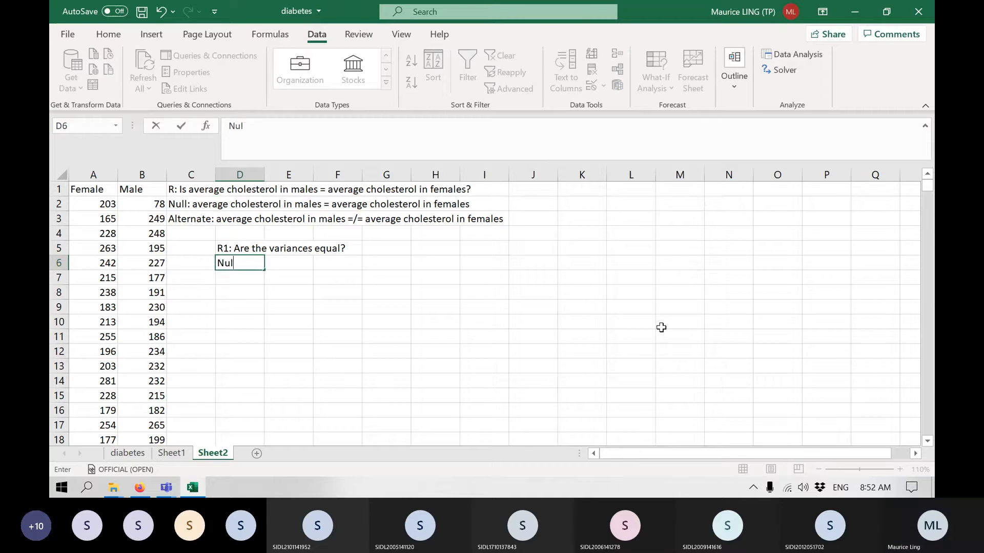
pyautogui.write('l: Vari')
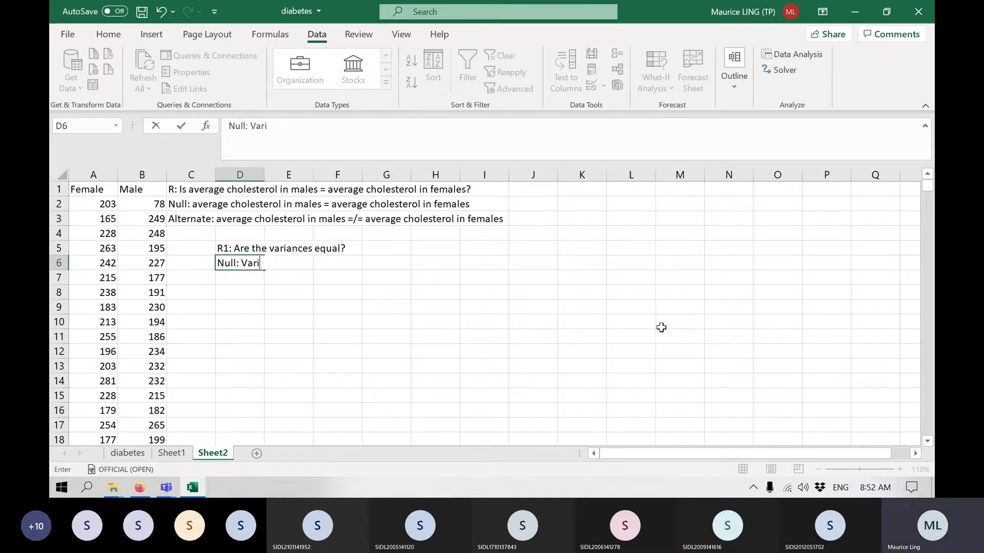
pyautogui.write('ance of famel')
pyautogui.press('BackSpace')
pyautogui.press('BackSpace')
pyautogui.press('BackSpace')
pyautogui.press('BackSpace')
pyautogui.write('emale')
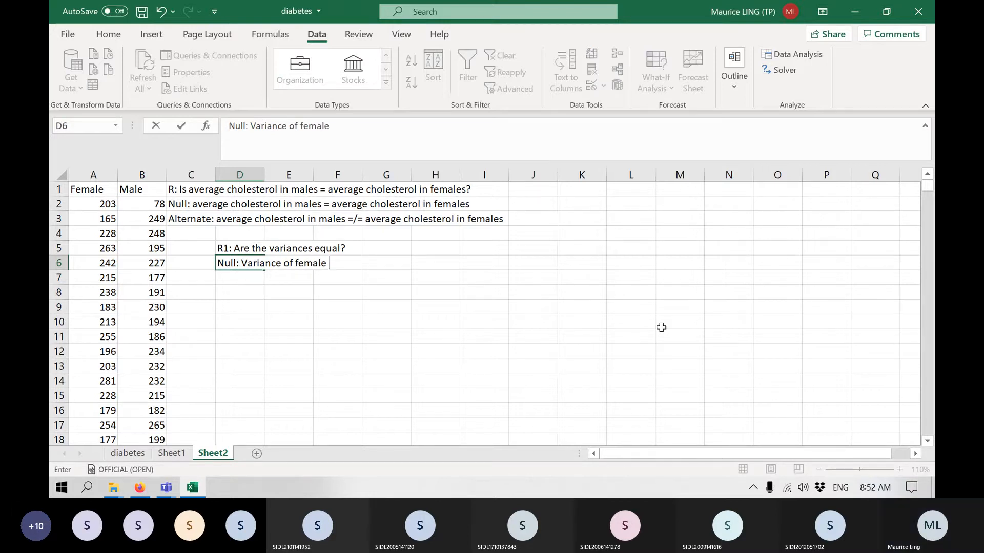
pyautogui.write(' = variance of male')
pyautogui.press('Return')
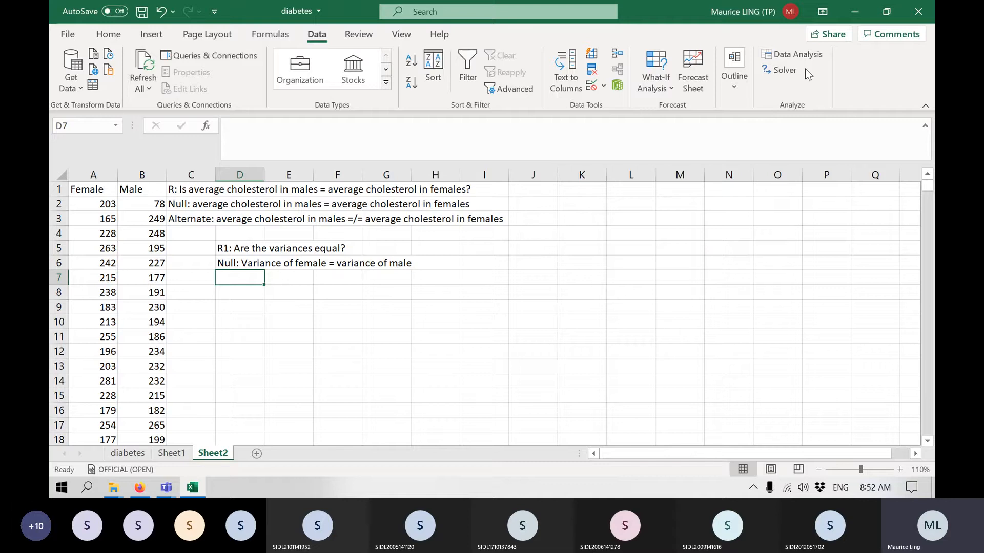
# Set up an F-Test Two-Sample for Variances with the Female column A as variable 1 and the Male column B as variable 2.
pyautogui.click(797, 54)
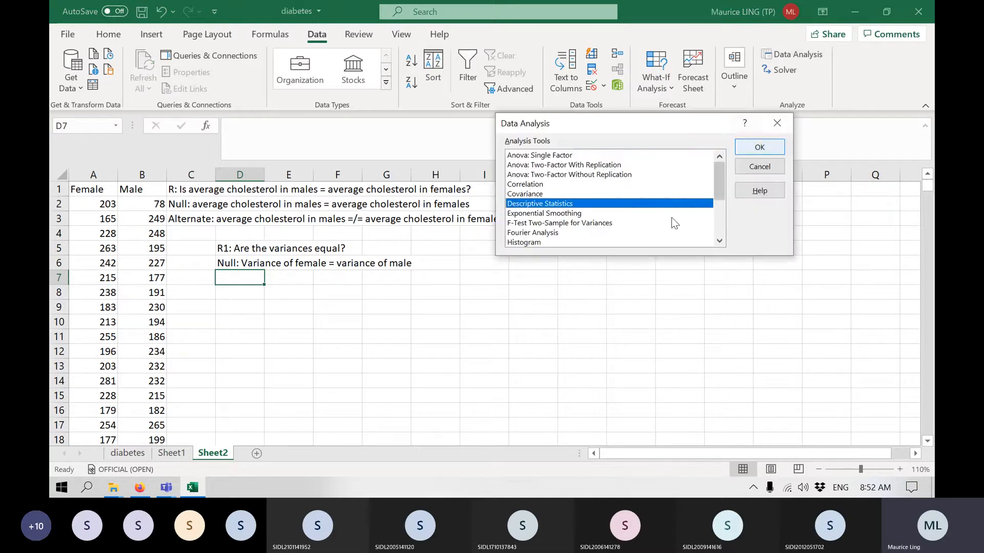
pyautogui.click(578, 225)
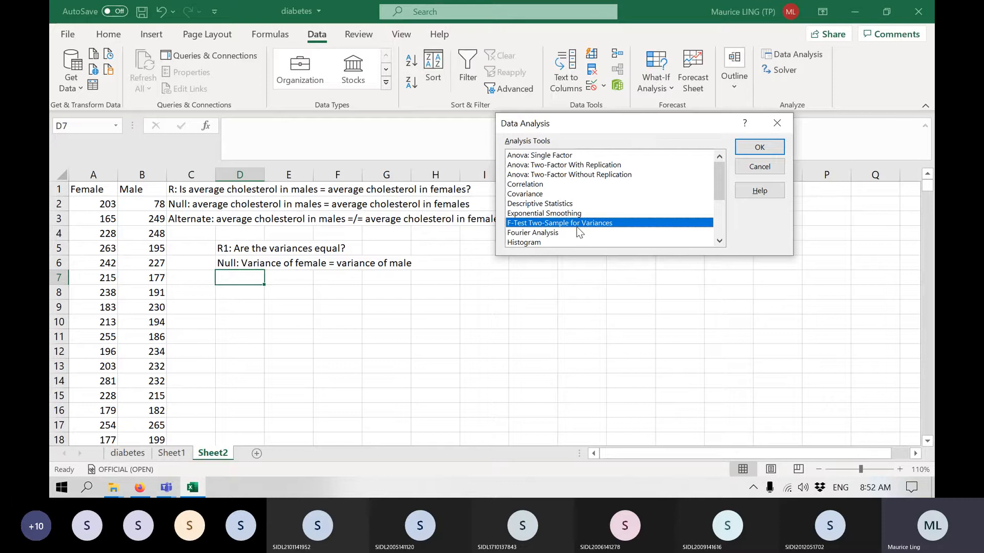
pyautogui.click(774, 149)
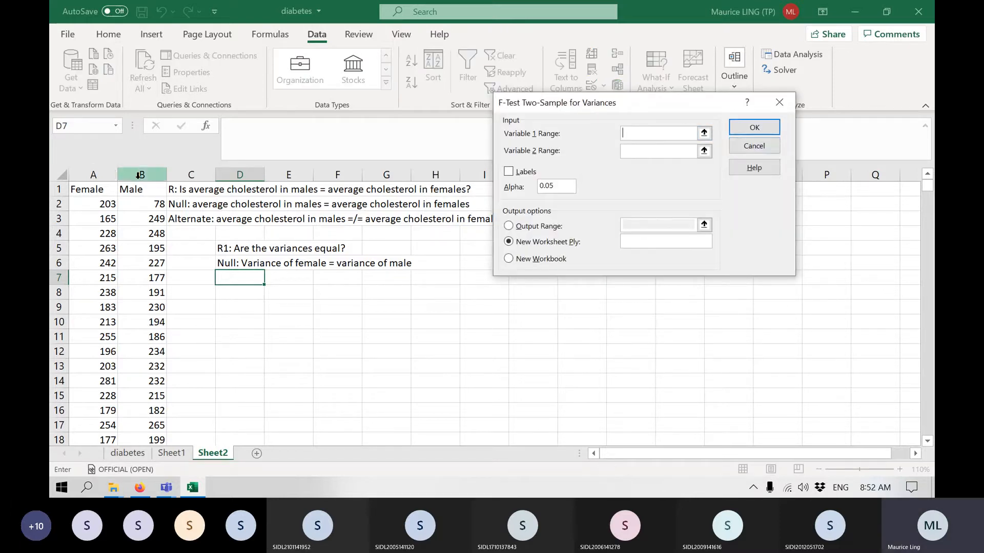
pyautogui.click(92, 169)
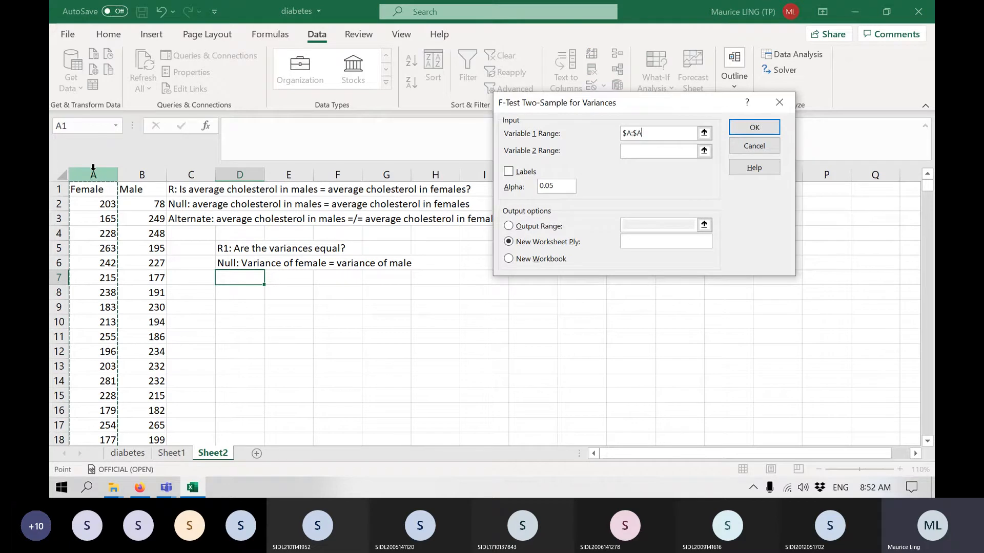
pyautogui.click(648, 152)
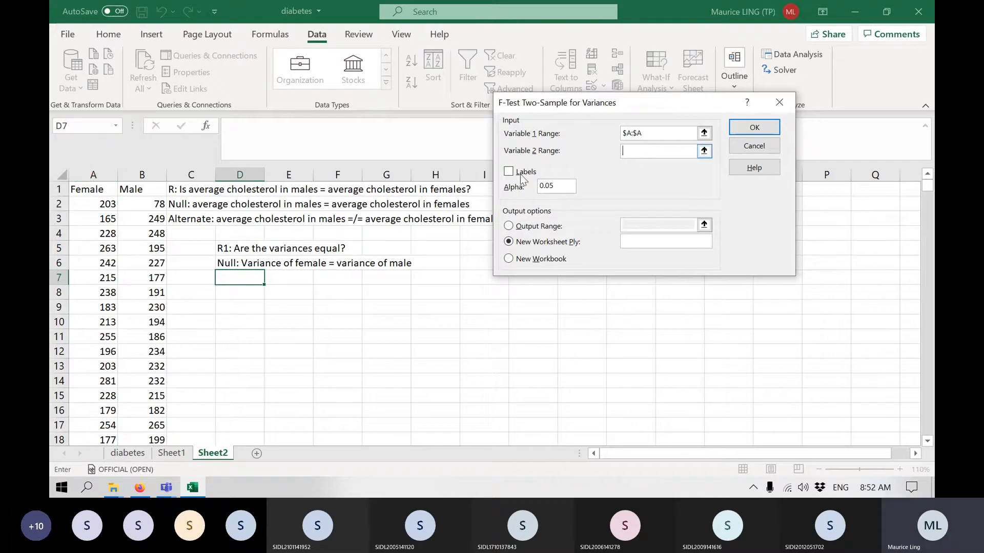
pyautogui.click(133, 173)
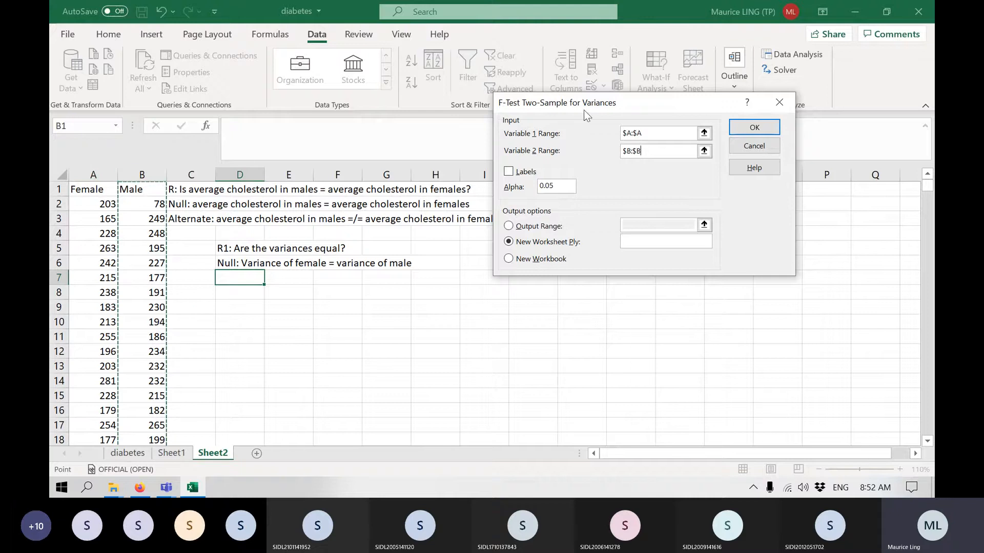
# Treat the first row as labels, output the F-test to D8 and run it, then check the F value.
pyautogui.click(510, 171)
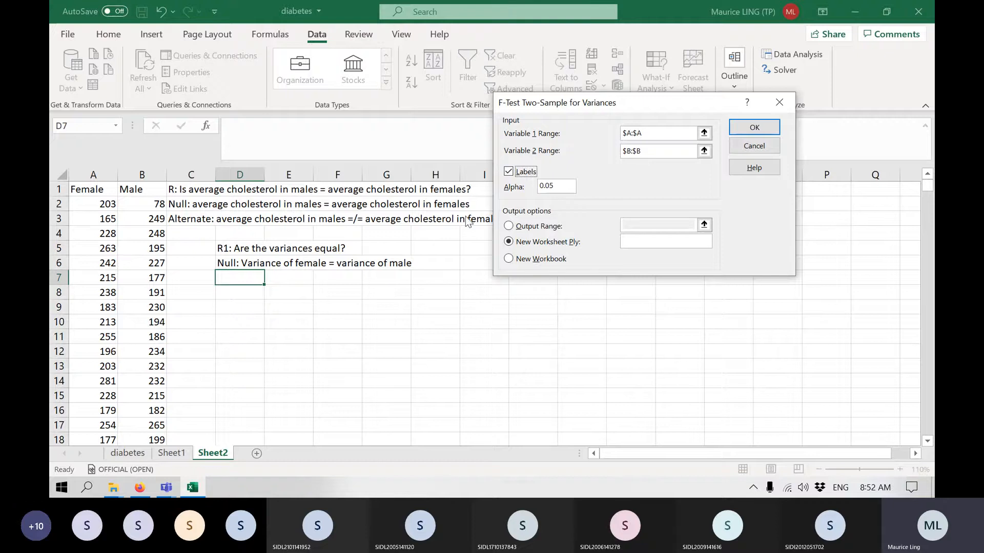
pyautogui.click(508, 226)
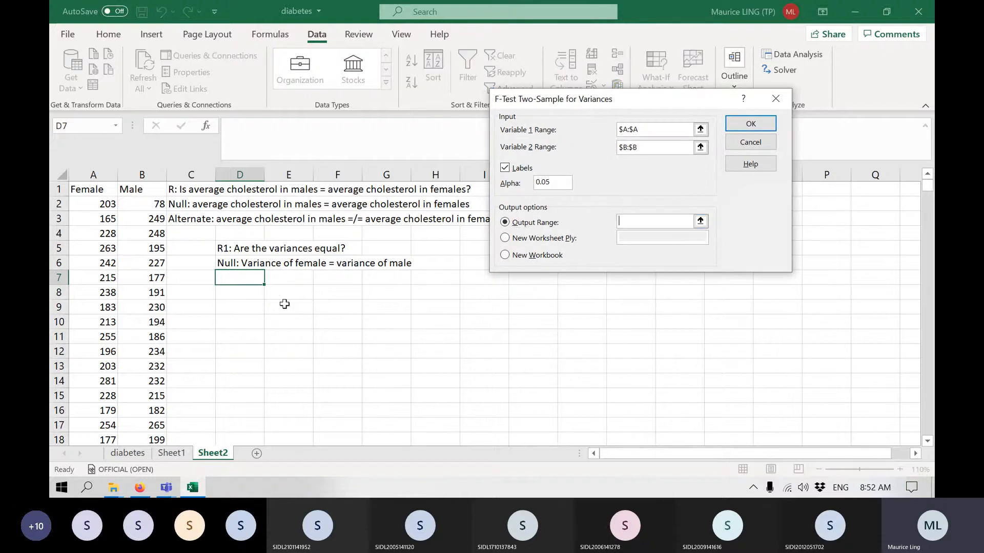
pyautogui.click(250, 295)
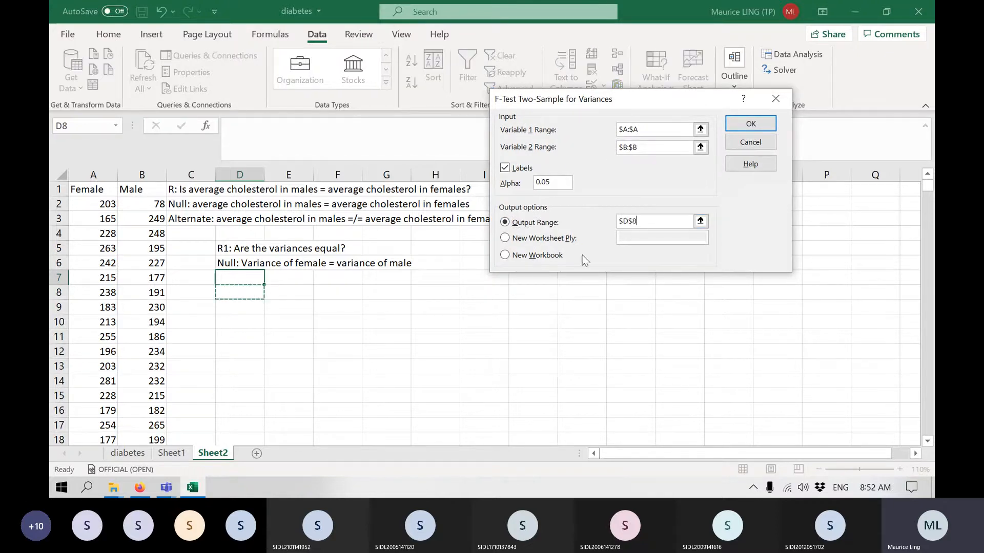
pyautogui.click(738, 126)
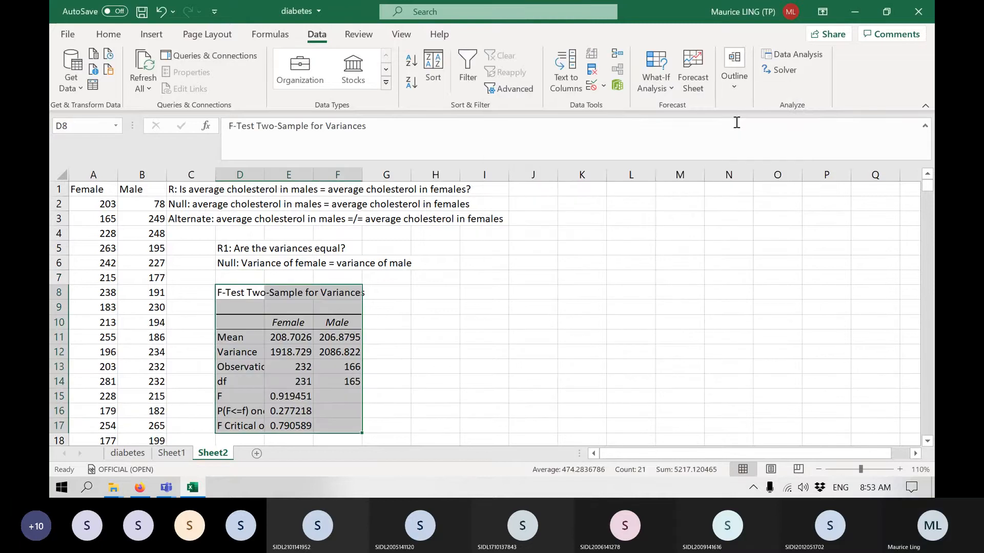
pyautogui.scroll(-1, 618, 268)
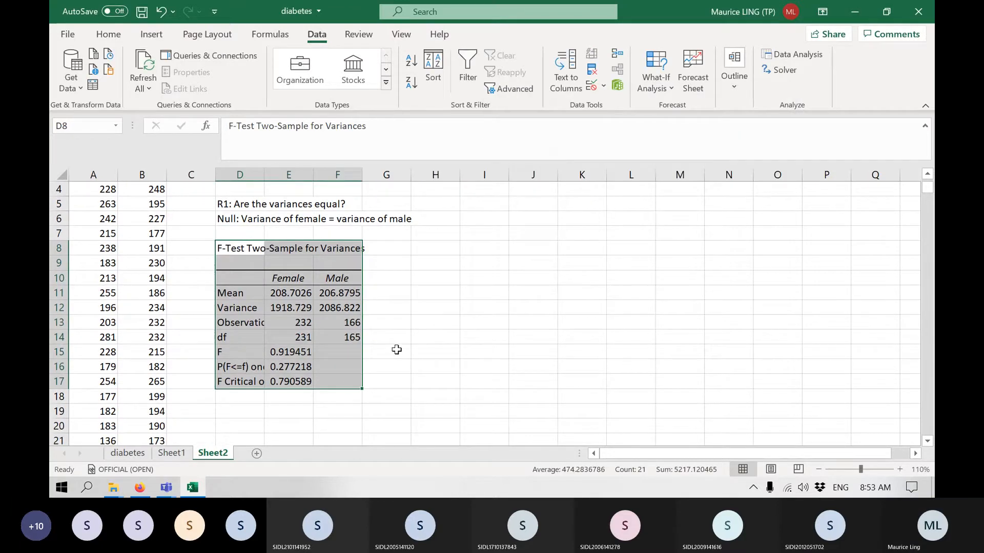
pyautogui.click(394, 352)
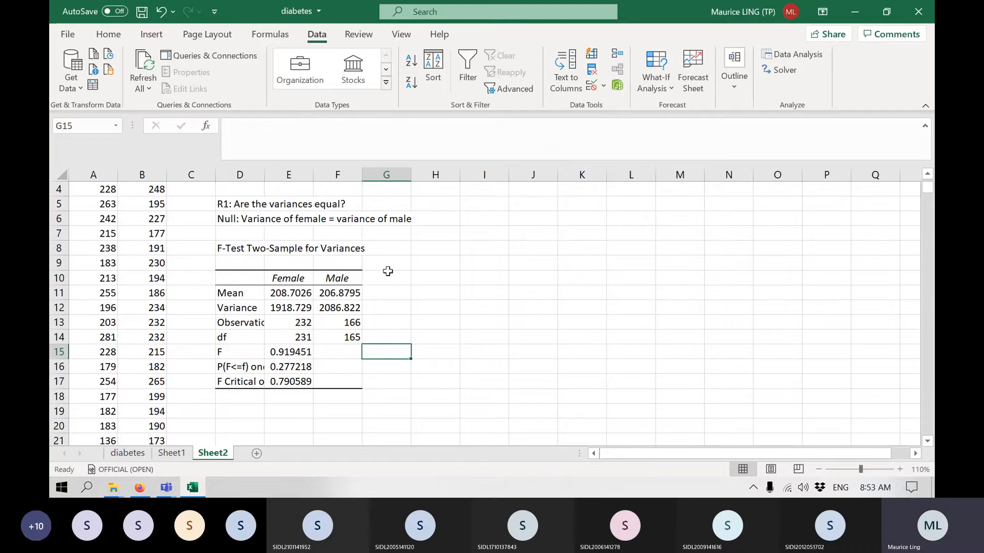
pyautogui.click(283, 351)
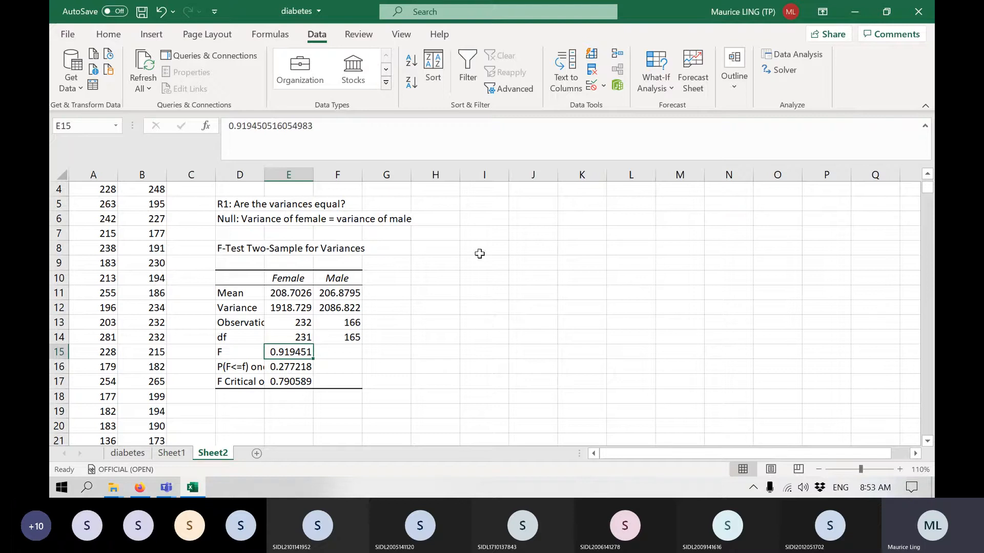
# Rerun the F-test with the Male column B as variable 1 and the Female column A as variable 2, overwriting the output at D8.
pyautogui.click(793, 54)
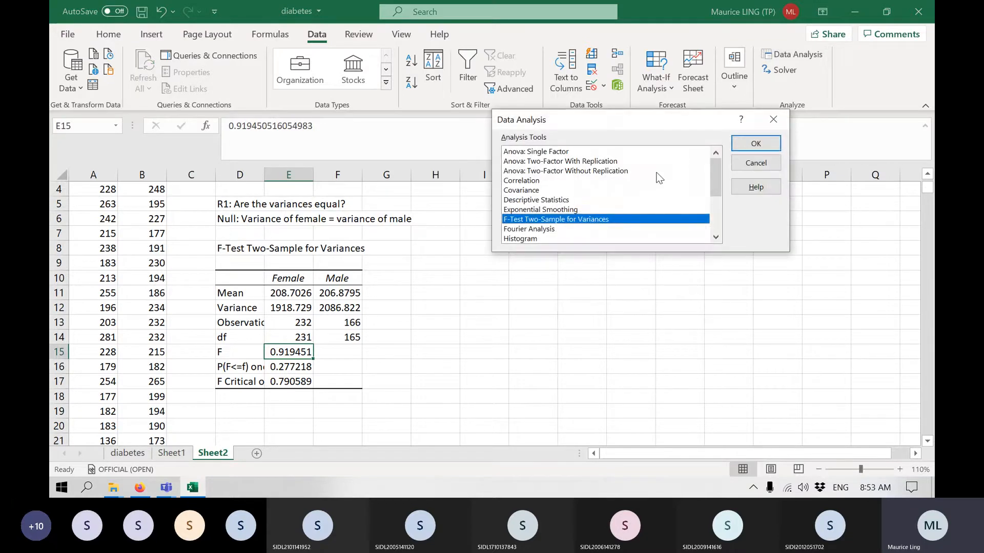
pyautogui.click(755, 145)
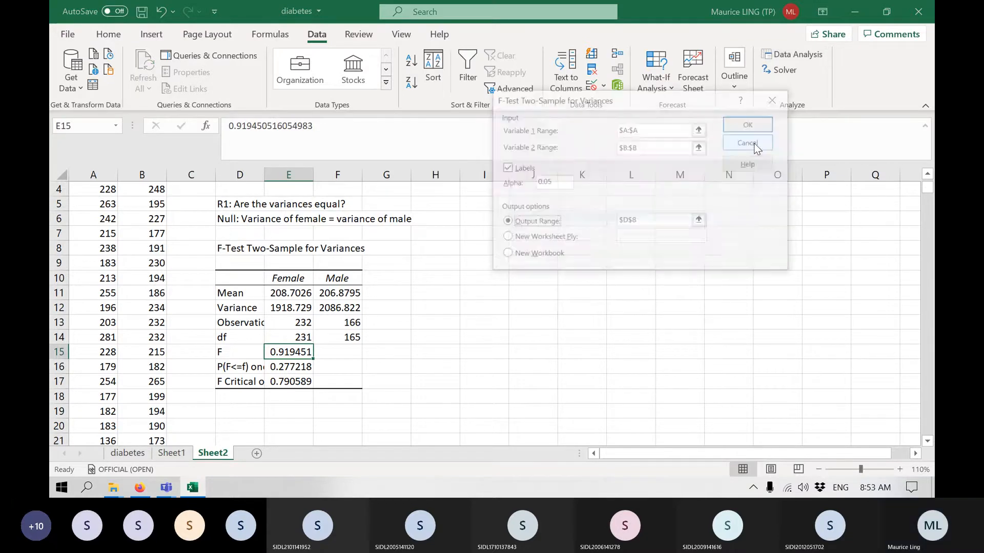
pyautogui.click(679, 127)
pyautogui.click(142, 175)
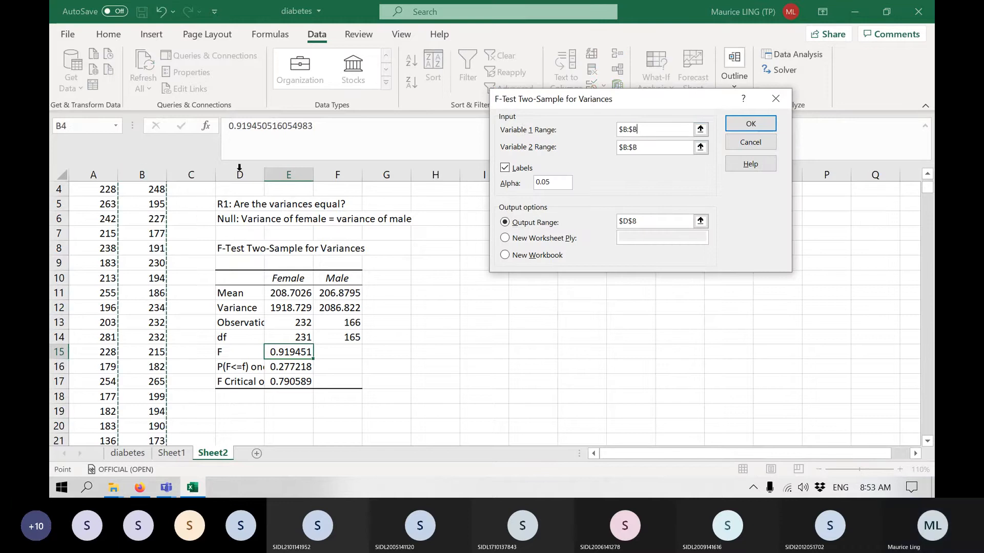
pyautogui.click(689, 148)
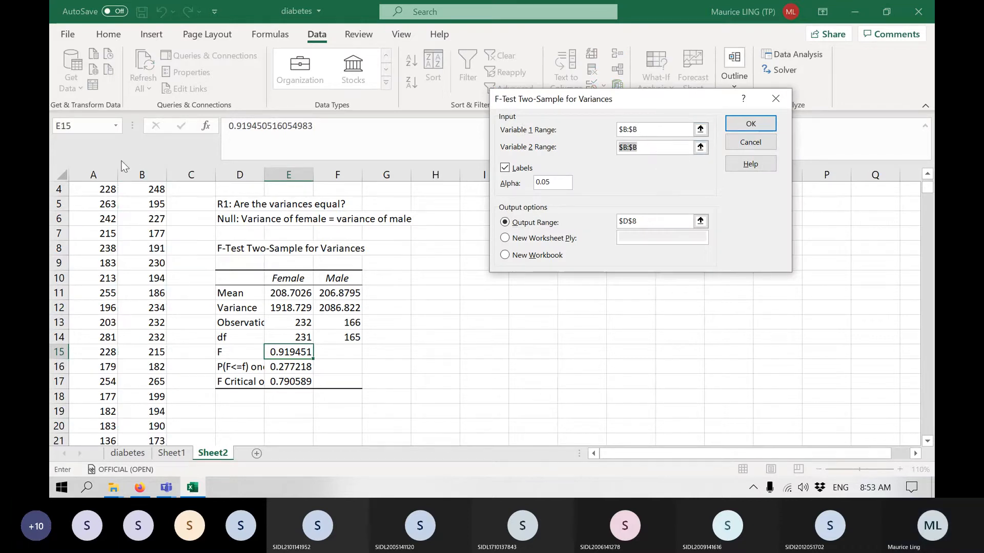
pyautogui.click(114, 174)
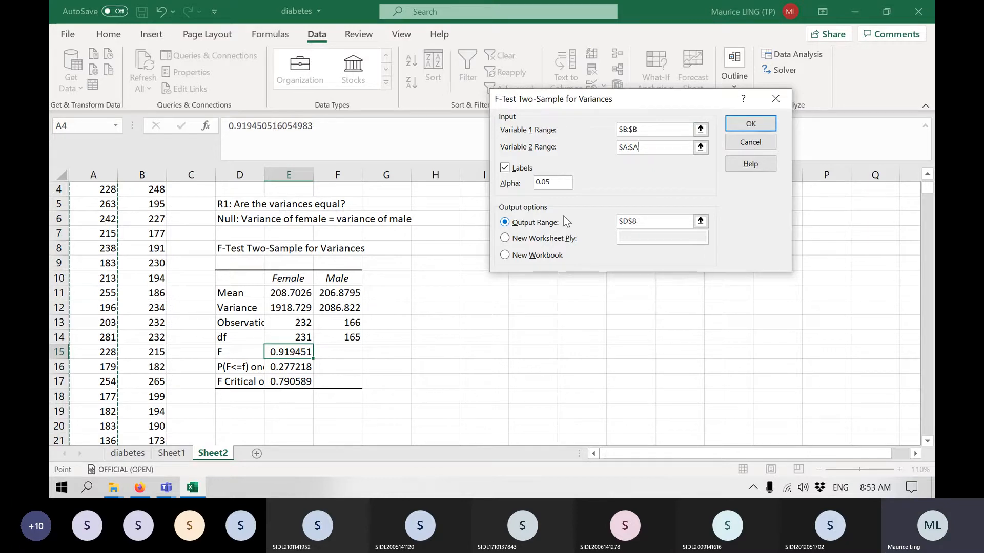
pyautogui.click(751, 125)
# Examine the male and female variances, the F value and the one-tail p-value in the F-test results.
pyautogui.click(445, 283)
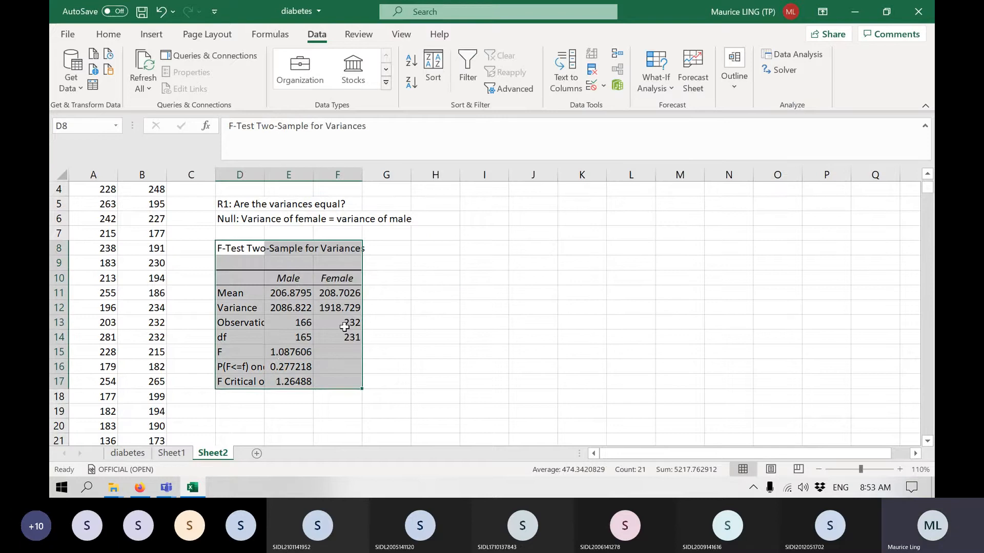
pyautogui.click(283, 356)
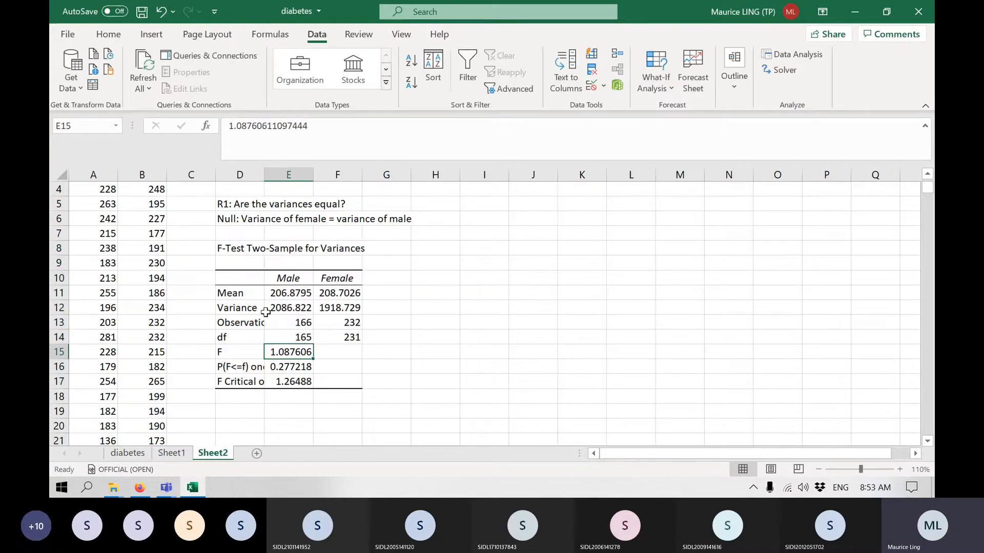
pyautogui.click(306, 311)
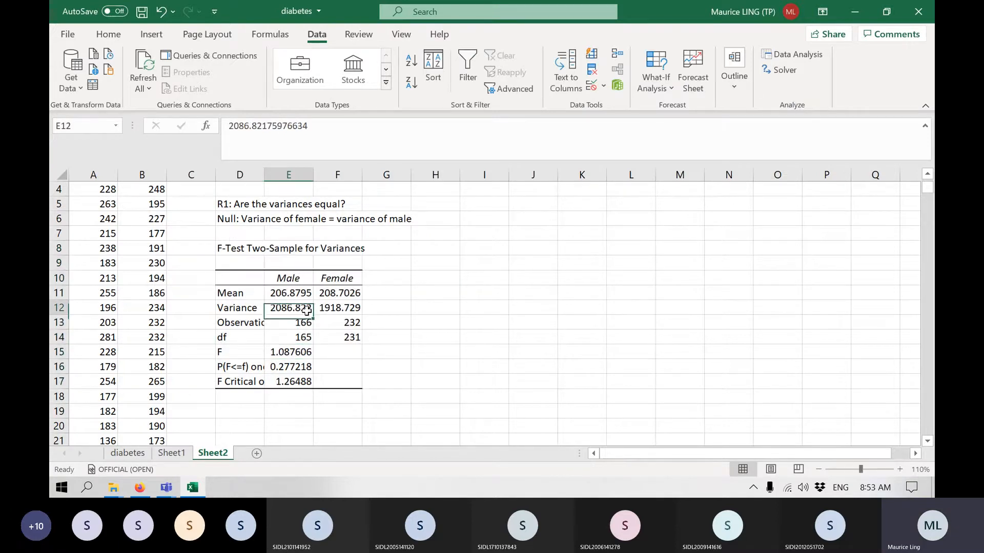
pyautogui.click(355, 307)
pyautogui.click(289, 352)
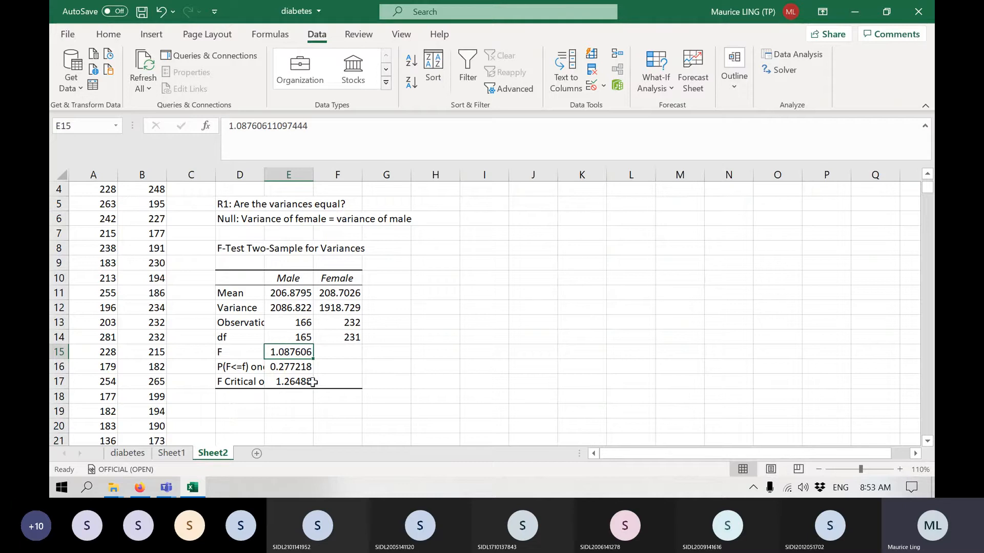
pyautogui.click(275, 365)
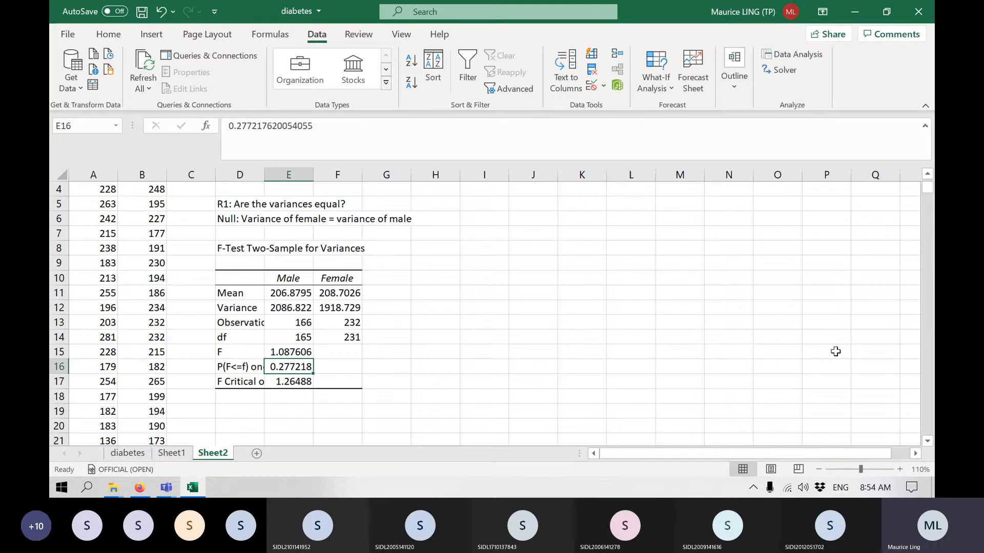
# Enter the conclusion "Since p-value > 0.05, fail to reject null hypothesis" in D19, below the F-test results.
pyautogui.click(250, 408)
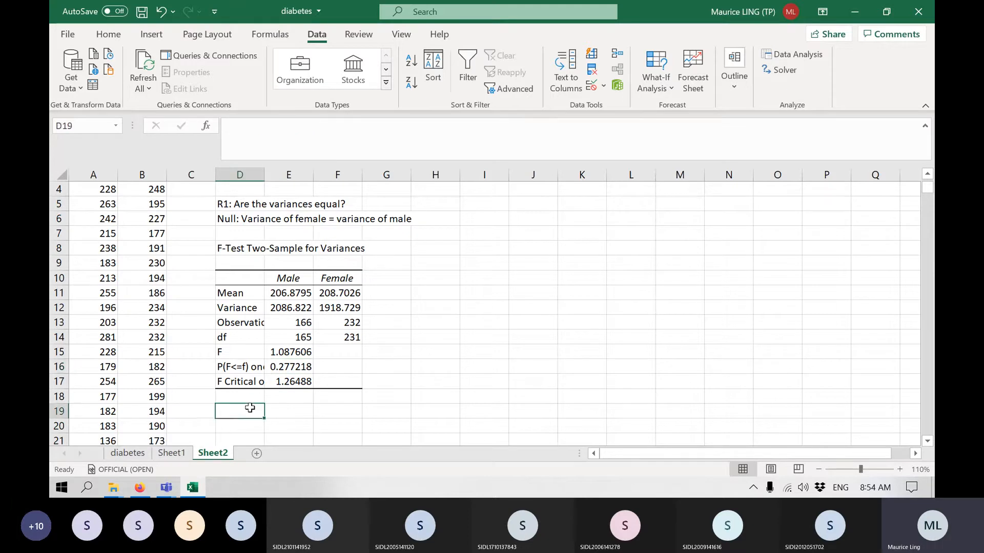
pyautogui.write('Since p-')
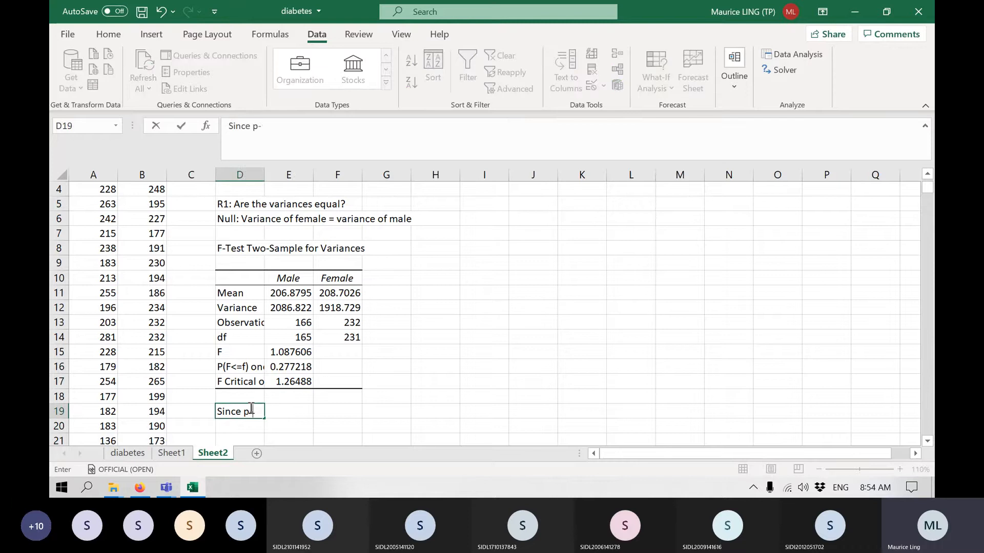
pyautogui.write('value > 0.05, fail to re')
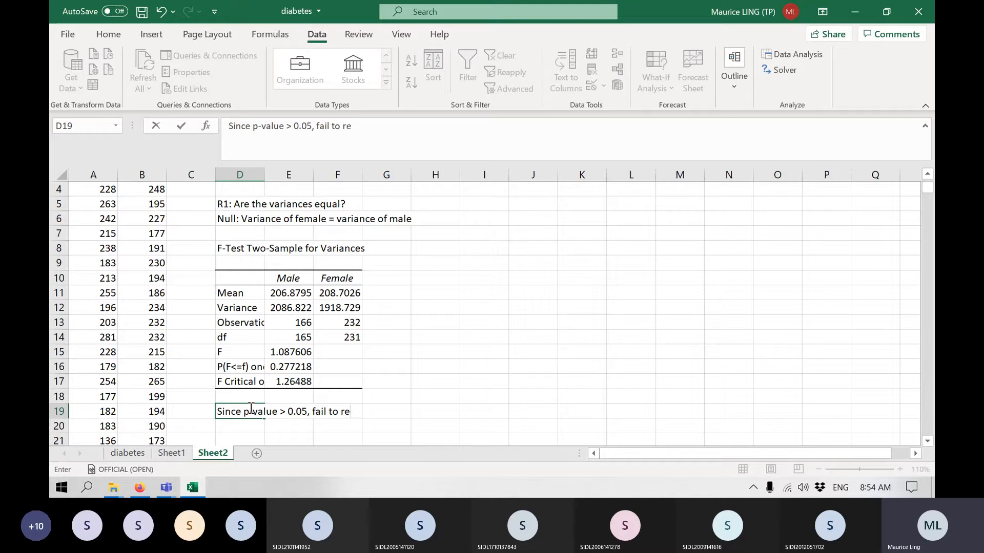
pyautogui.write('ject null hypothe')
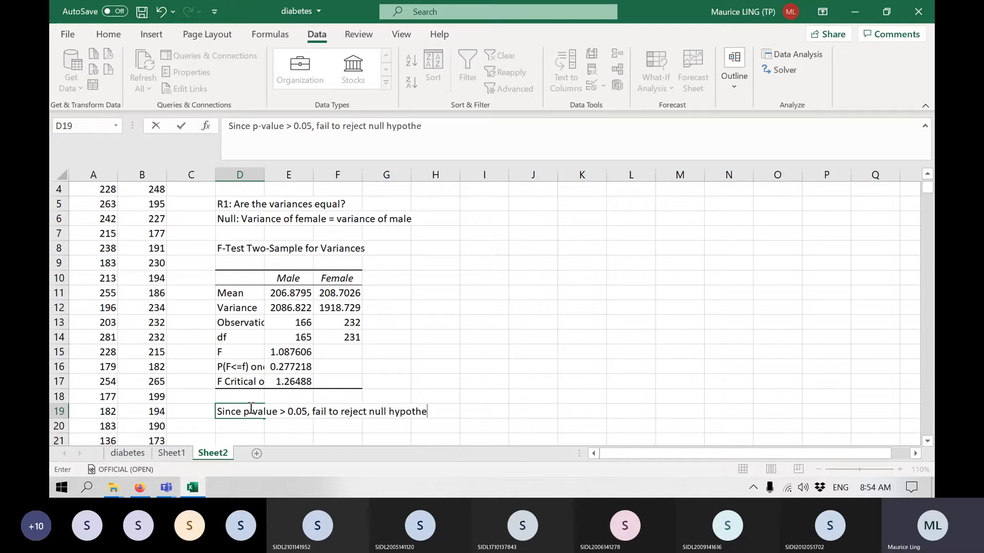
pyautogui.write('sis')
pyautogui.press('Return')
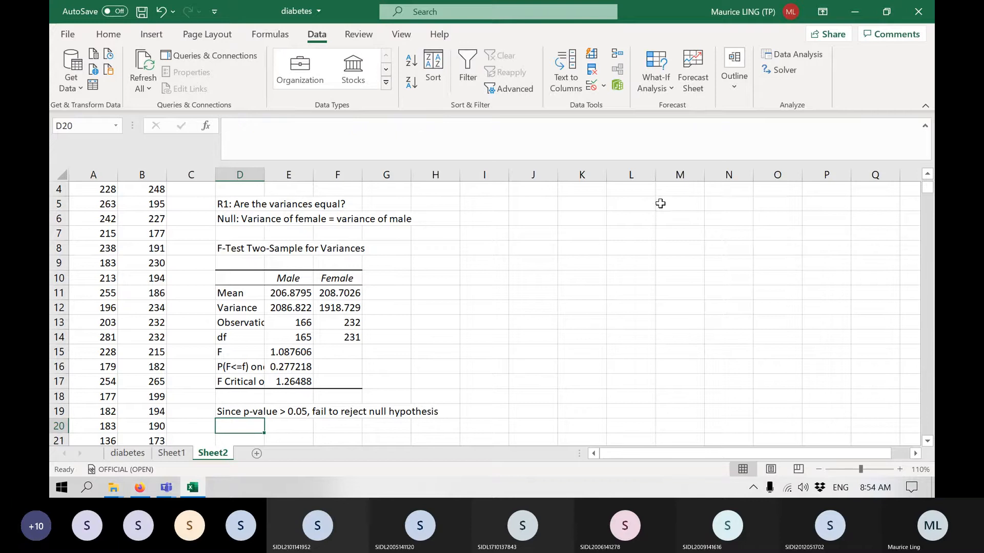
# Enter "Accept null hypothesis" in D20, below the first F-test conclusion.
pyautogui.write('Ace')
pyautogui.write('pt')
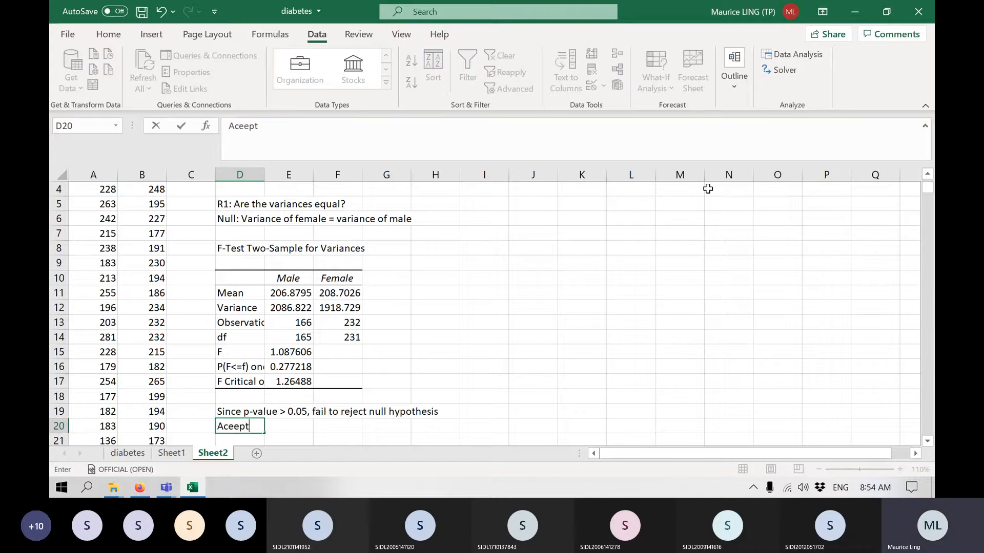
pyautogui.press('BackSpace')
pyautogui.press('BackSpace')
pyautogui.press('BackSpace')
pyautogui.write('cept')
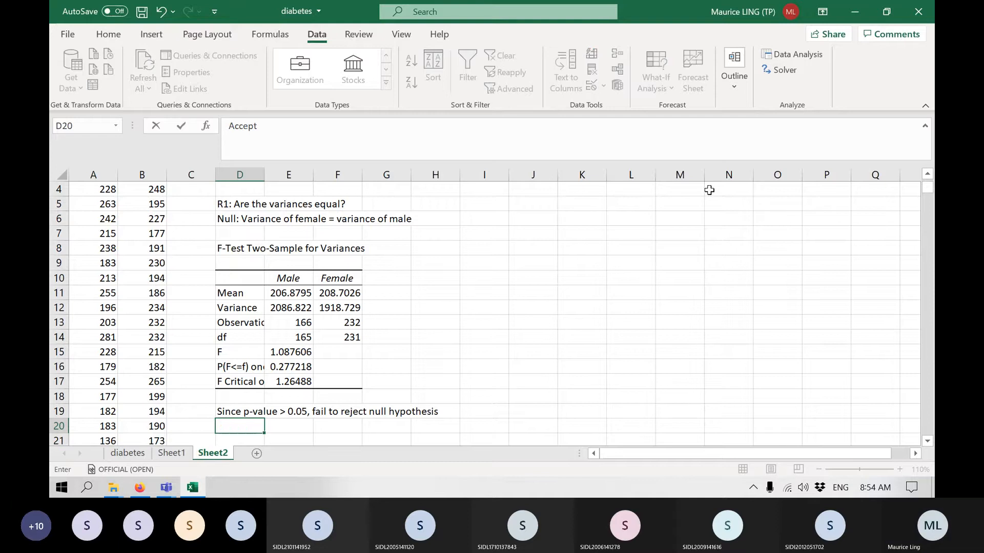
pyautogui.scroll(-2, 709, 190)
pyautogui.write('null')
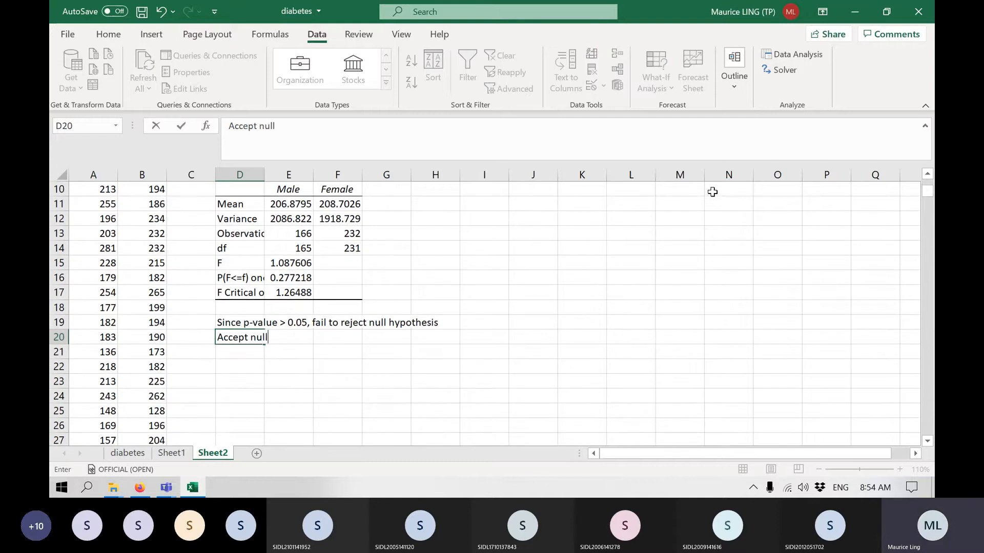
pyautogui.write(' hypothesis')
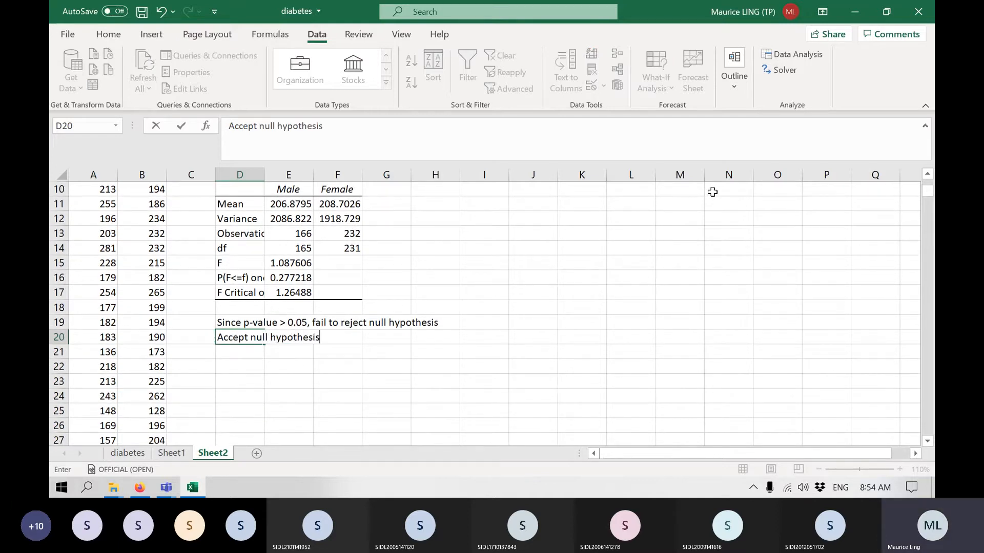
pyautogui.press('Return')
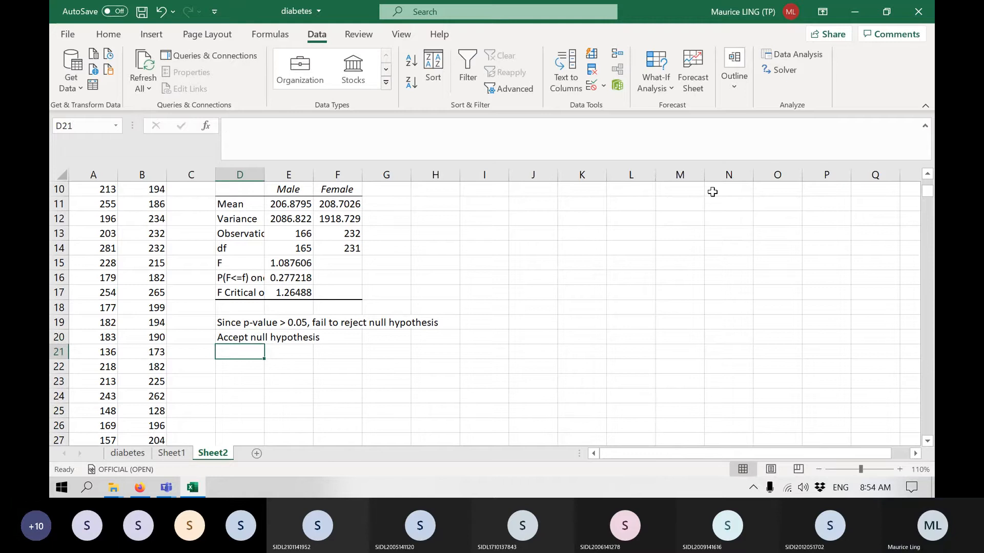
# Enter "Variances can be assumed to be equal" in D21 as the F-test's final conclusion.
pyautogui.write('Varaicne')
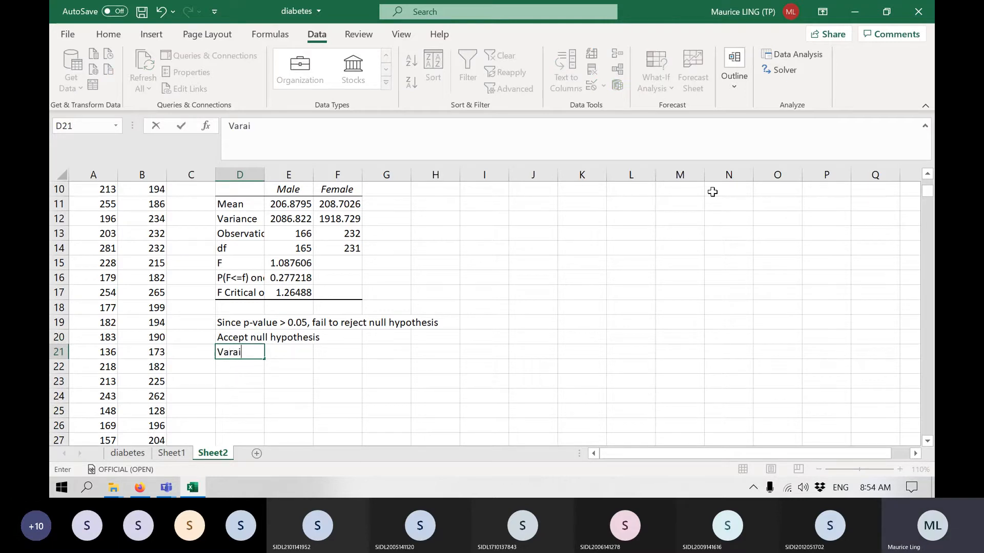
pyautogui.press('BackSpace')
pyautogui.press('BackSpace')
pyautogui.press('BackSpace')
pyautogui.press('BackSpace')
pyautogui.press('BackSpace')
pyautogui.write('ianc')
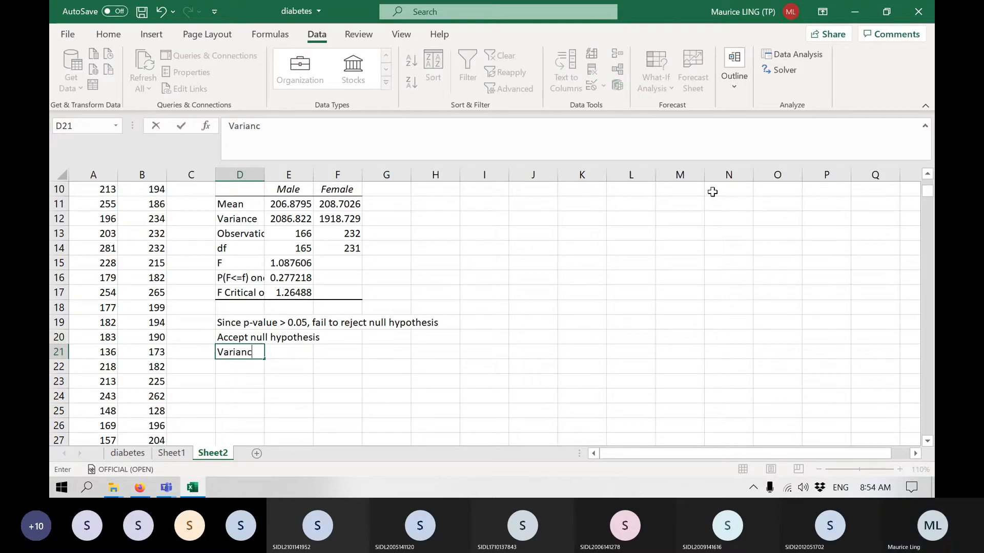
pyautogui.write('es can be ass')
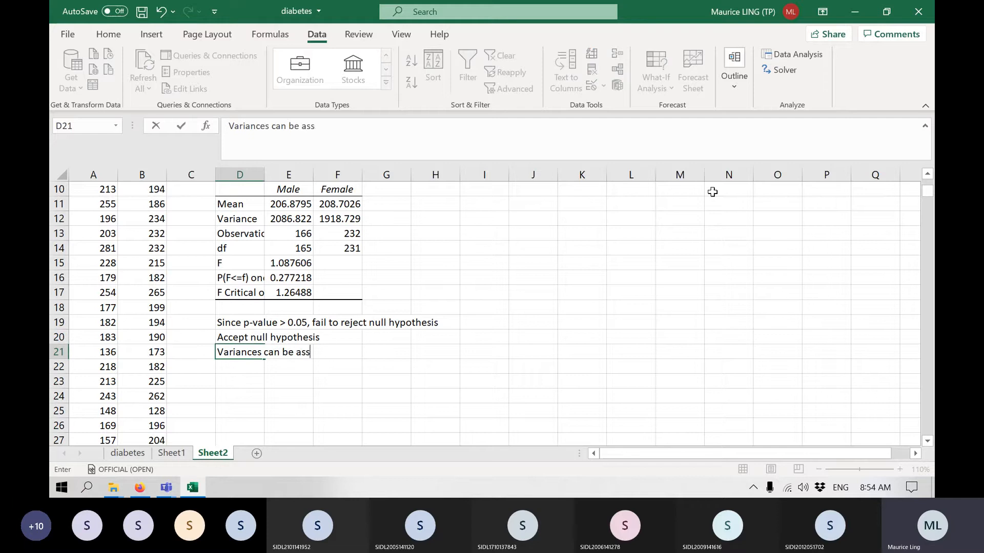
pyautogui.write('umed to be equal')
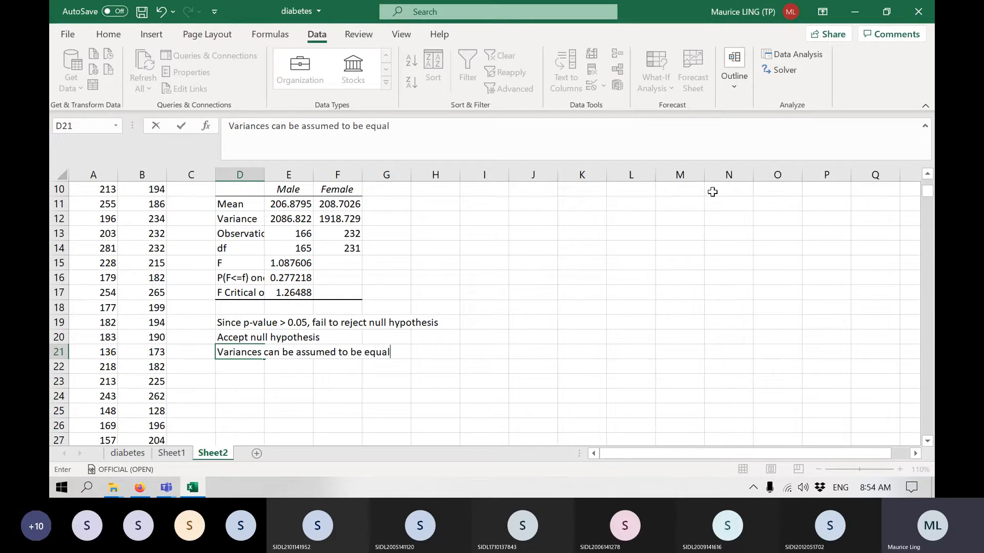
pyautogui.press('Return')
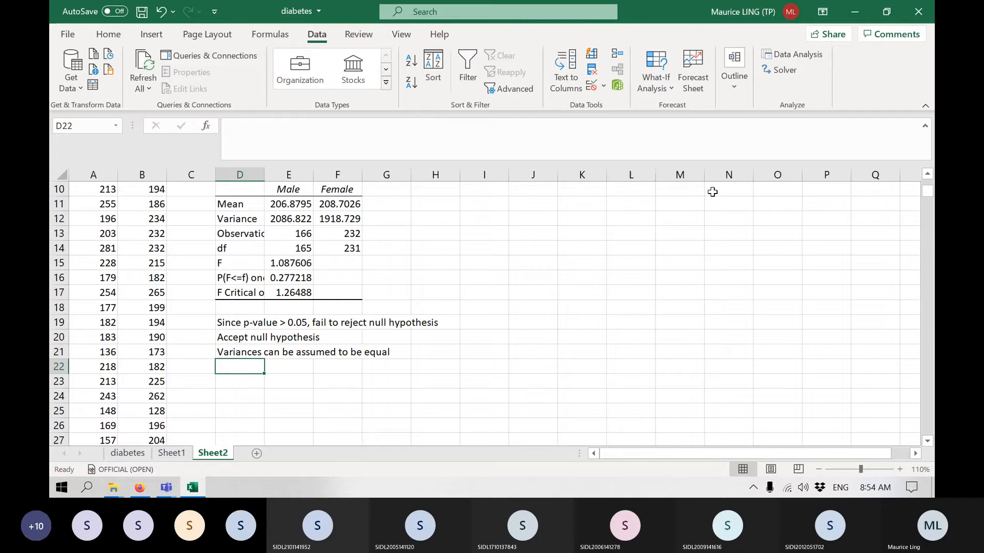
# Set up a t-Test: Two-Sample Assuming Equal Variances with Female column A as variable 1 and Male column B as variable 2.
pyautogui.scroll(3, 738, 310)
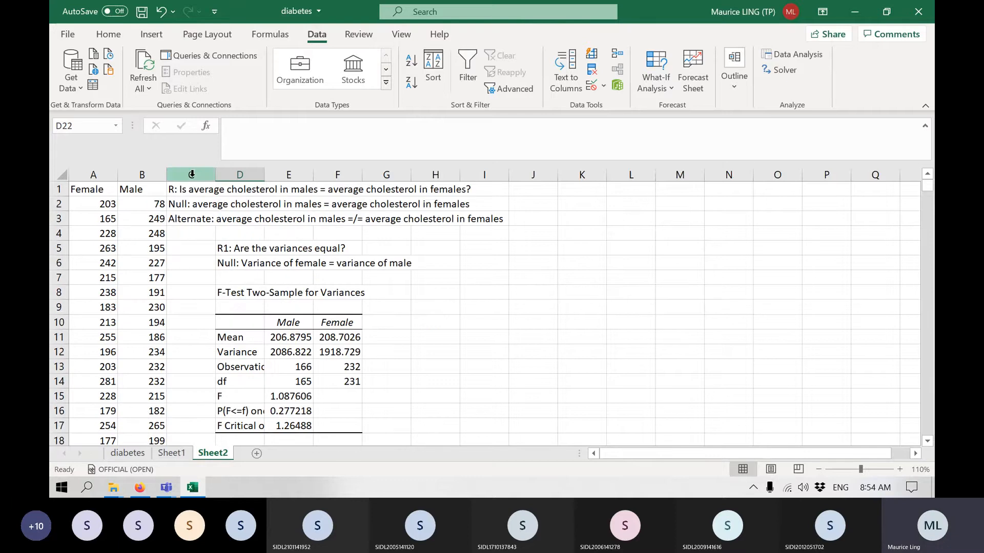
pyautogui.moveTo(190, 190); pyautogui.dragTo(185, 219)
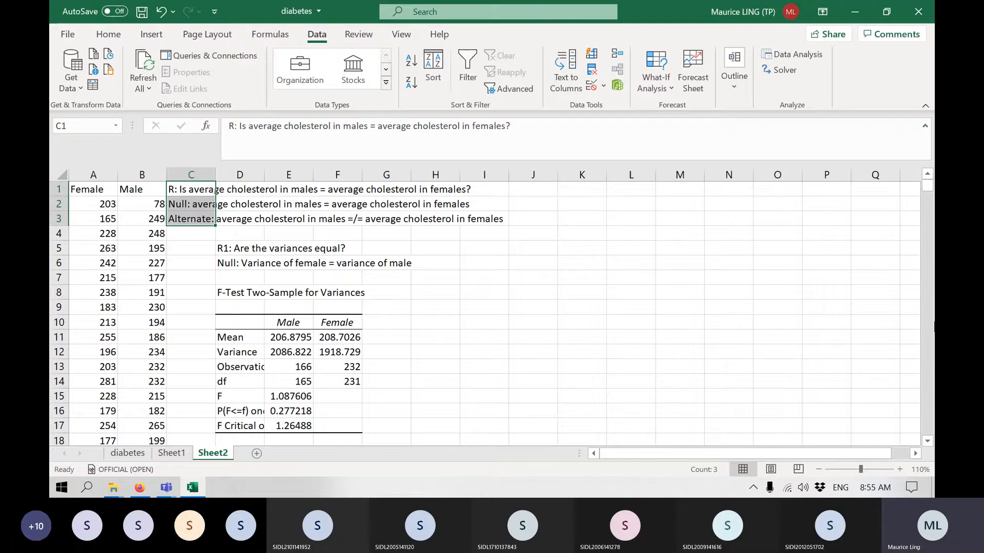
pyautogui.click(793, 54)
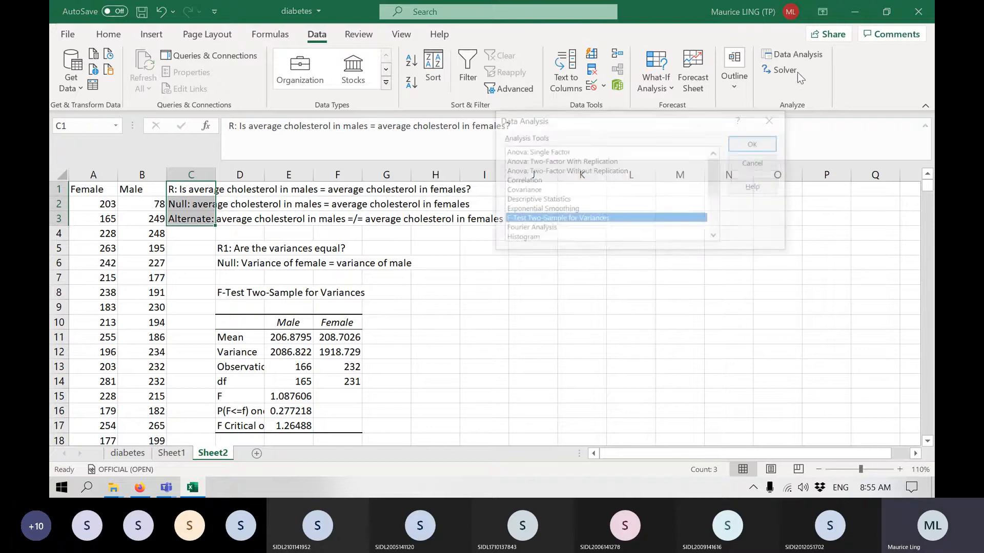
pyautogui.scroll(-3, 603, 224)
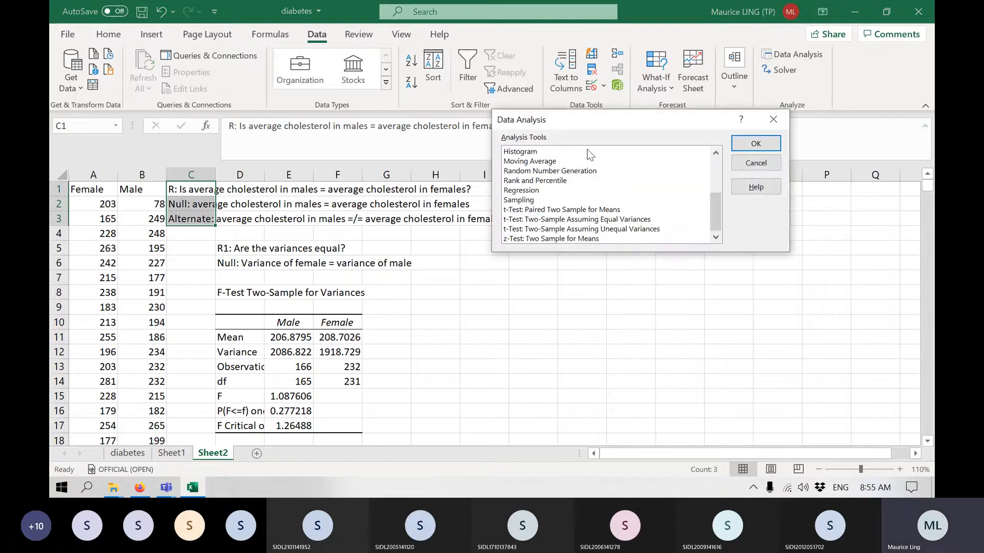
pyautogui.click(609, 221)
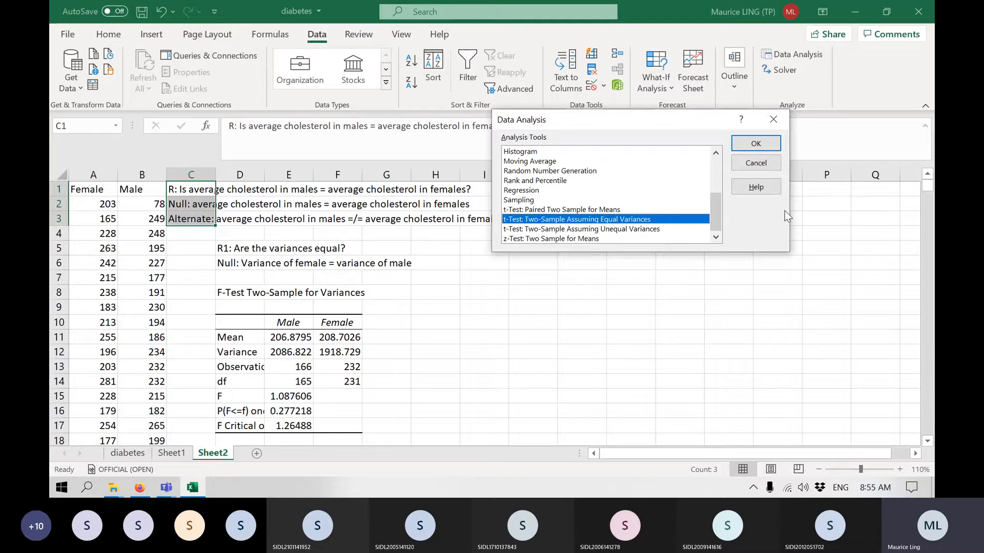
pyautogui.click(764, 145)
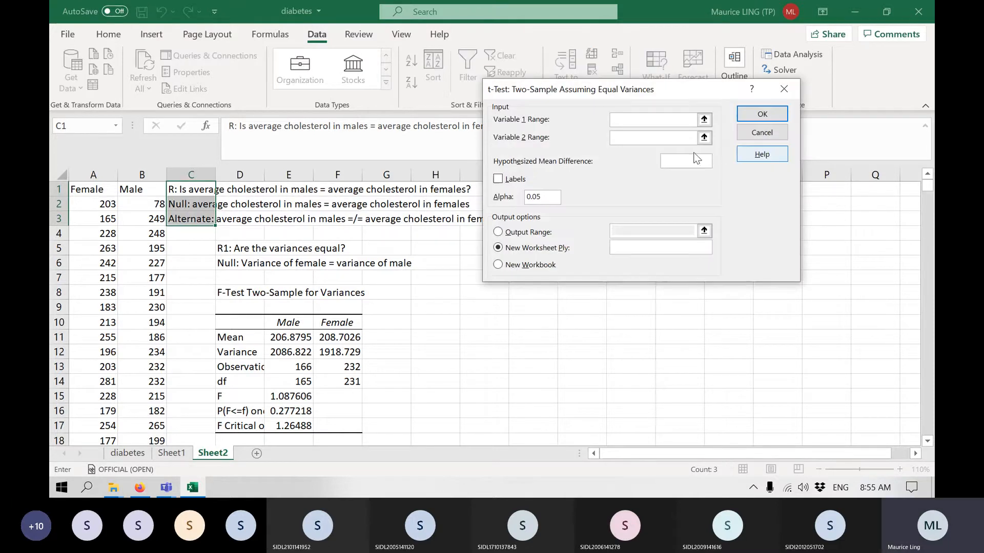
pyautogui.click(92, 175)
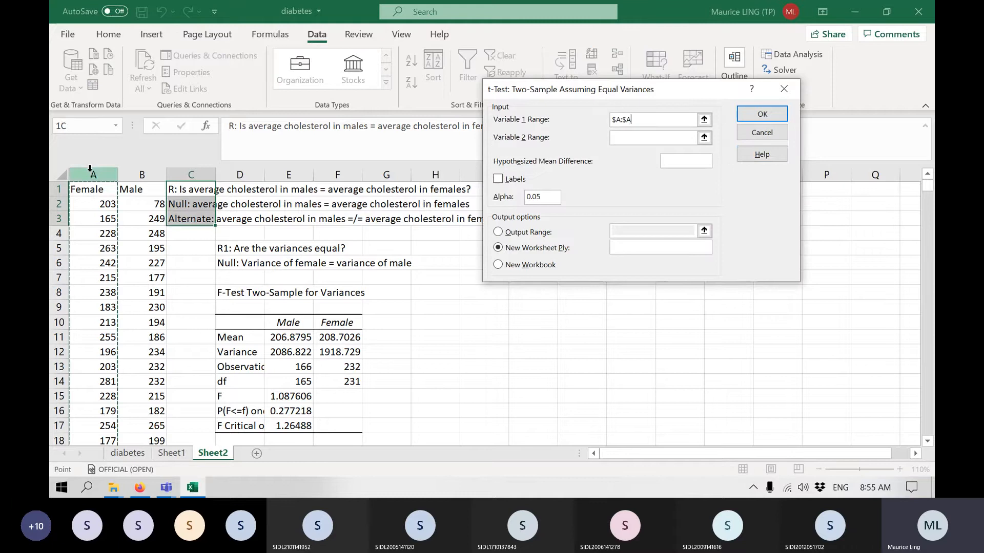
pyautogui.click(648, 138)
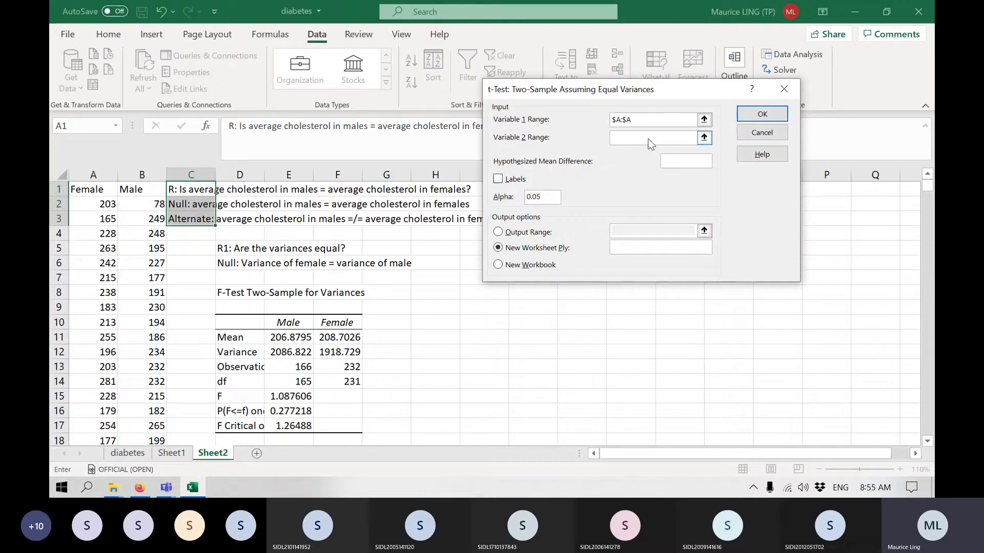
pyautogui.click(150, 173)
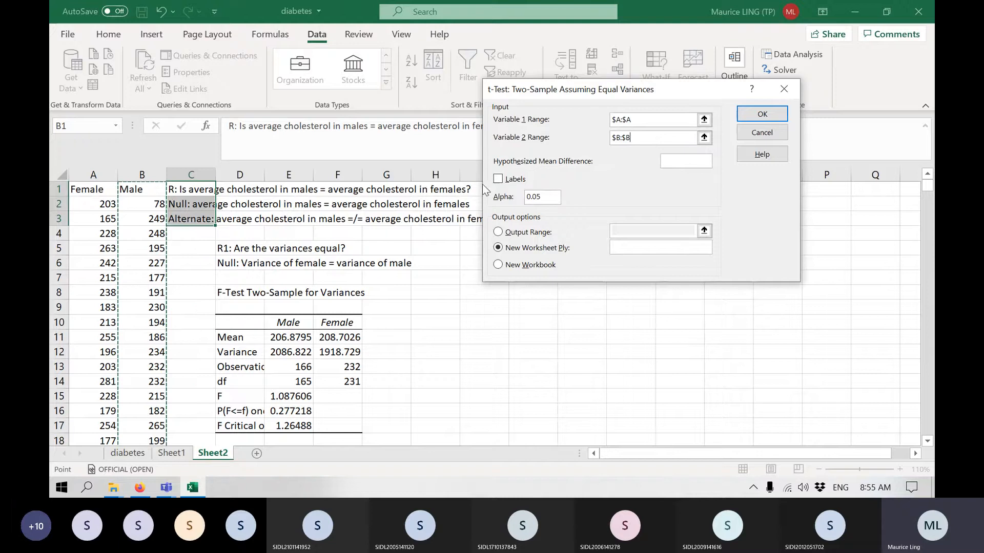
# Treat the first row as labels, output the t-test to I5 and run it.
pyautogui.click(498, 179)
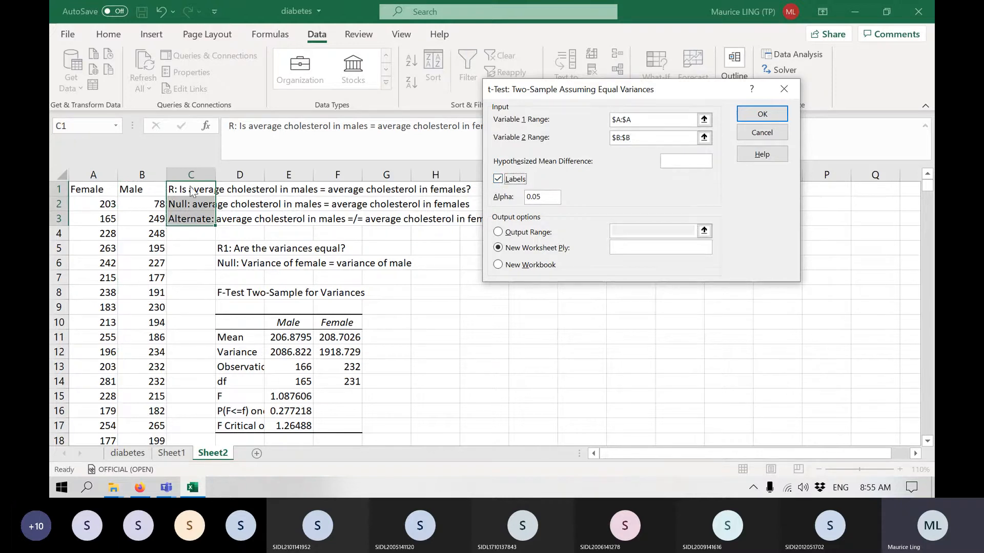
pyautogui.click(498, 231)
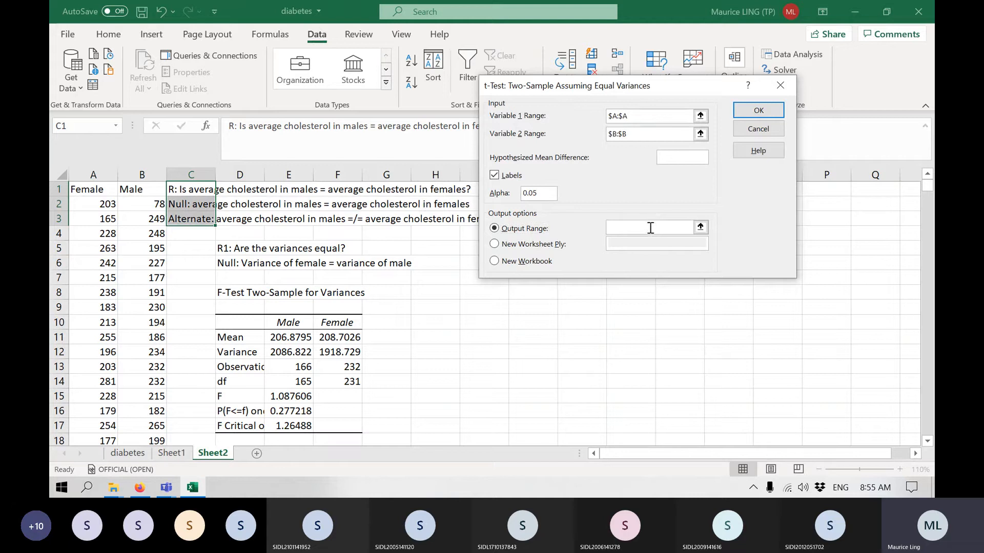
pyautogui.click(650, 228)
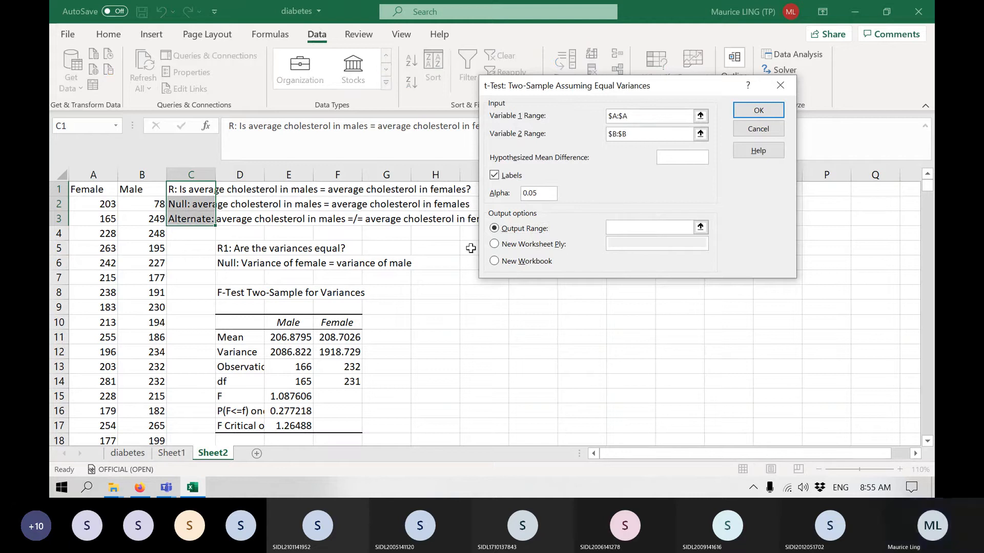
pyautogui.click(471, 248)
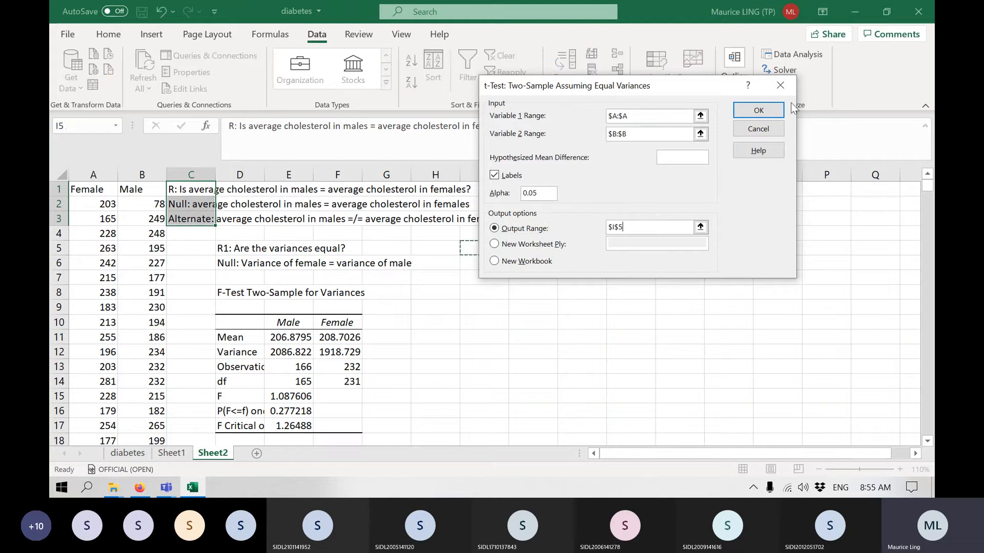
pyautogui.click(759, 110)
# Widen column I so the row labels of the t-test results are easier to read.
pyautogui.scroll(-2, 628, 269)
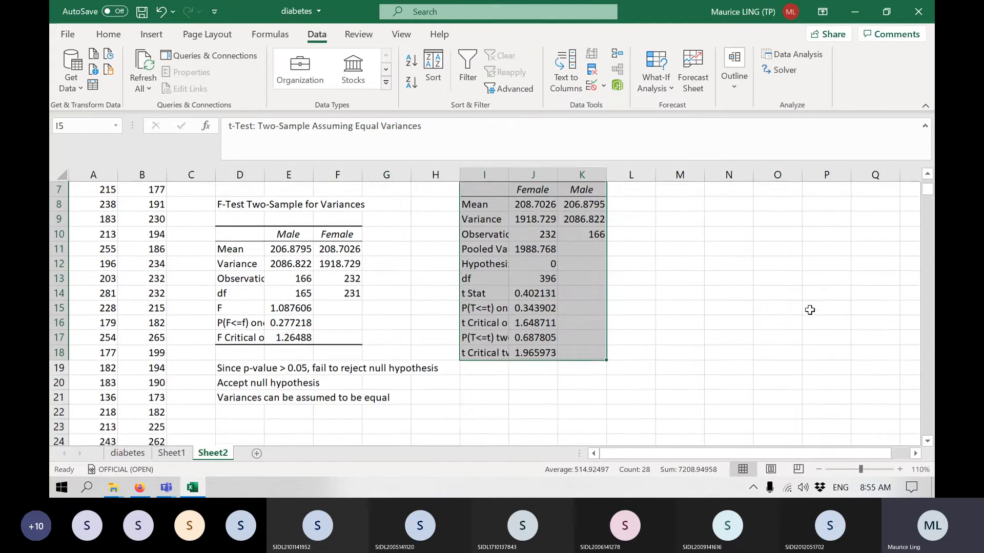
pyautogui.scroll(1, 628, 269)
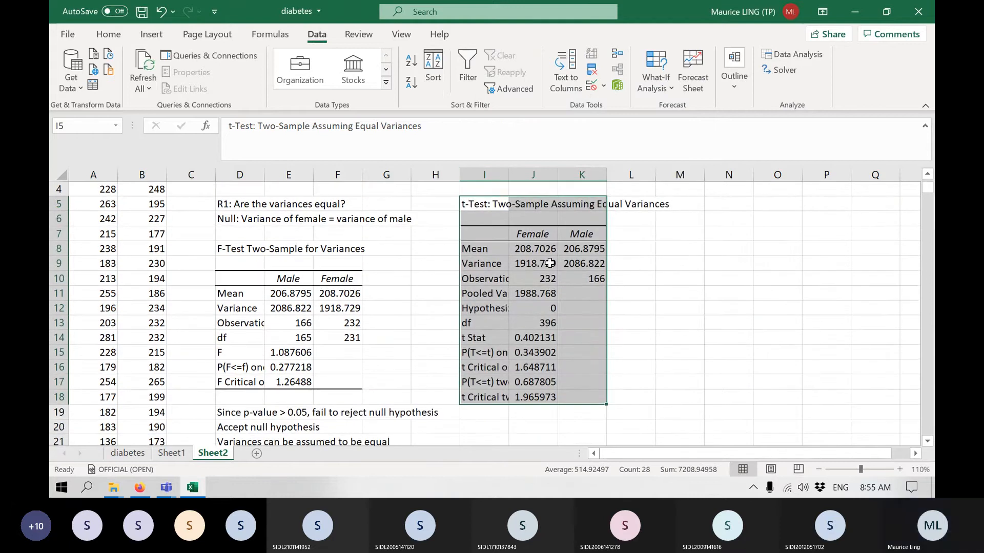
pyautogui.click(546, 263)
pyautogui.moveTo(513, 175); pyautogui.dragTo(554, 169)
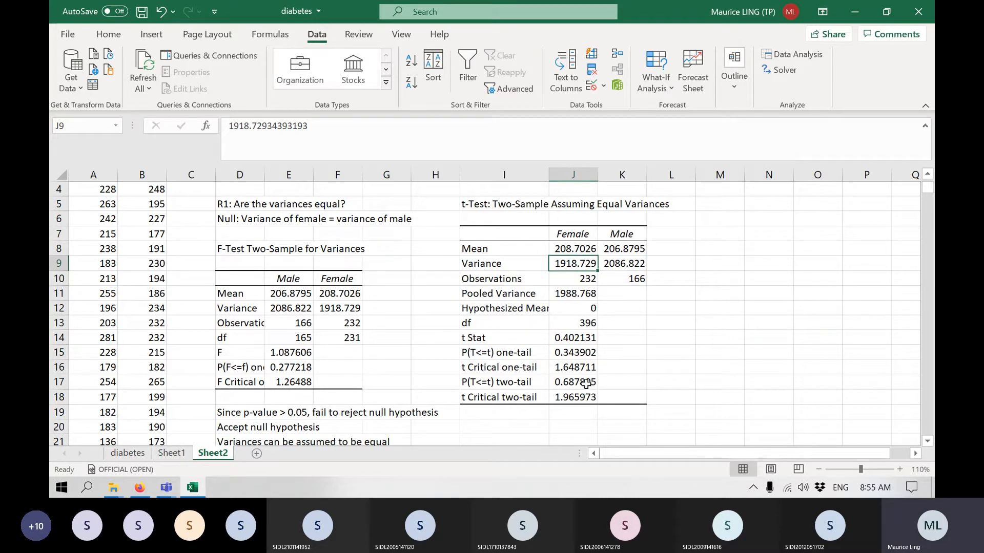
# Examine the two-tail p-value and the female and male means in the t-test results.
pyautogui.press('Down')
pyautogui.press('Down')
pyautogui.press('Down')
pyautogui.press('Down')
pyautogui.press('Down')
pyautogui.press('Down')
pyautogui.press('Down')
pyautogui.press('Down')
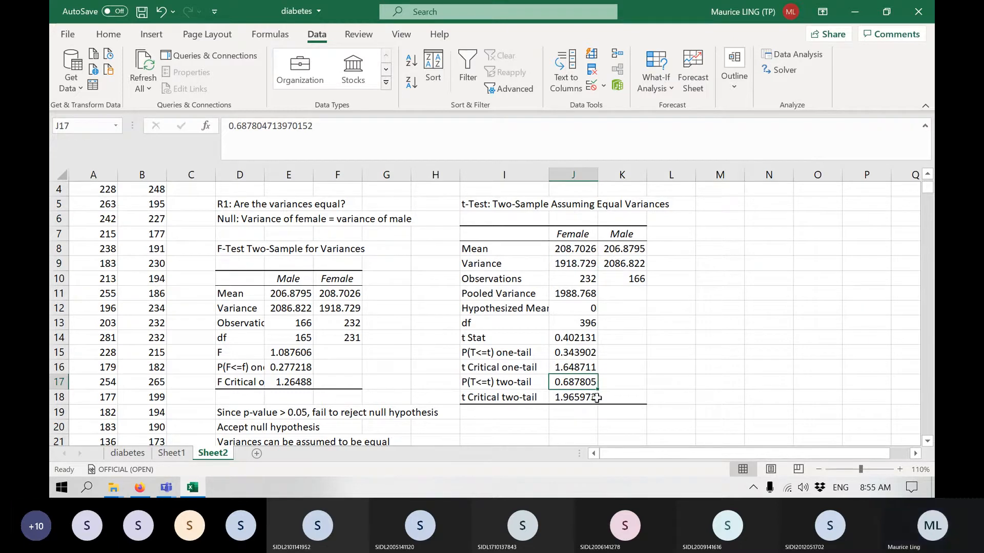
pyautogui.click(578, 247)
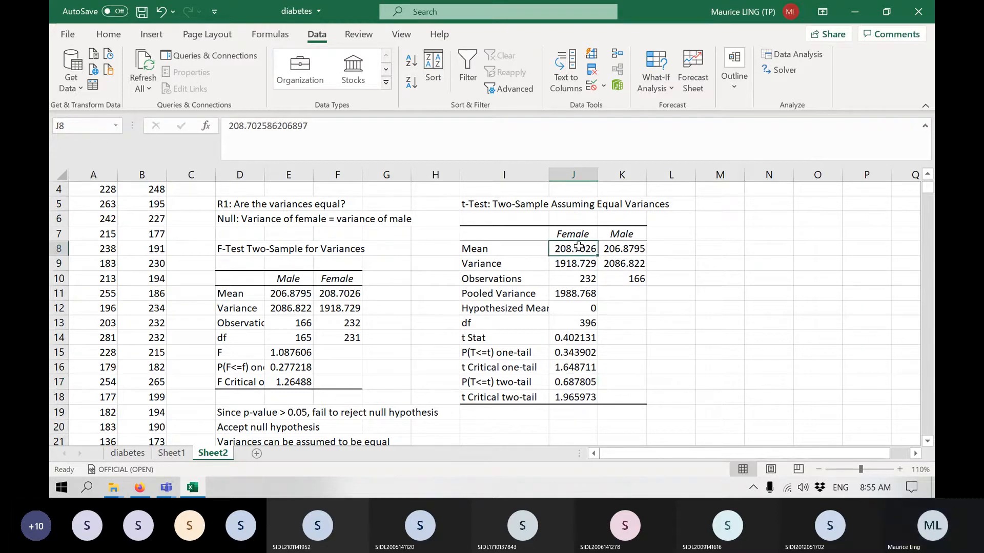
pyautogui.click(623, 248)
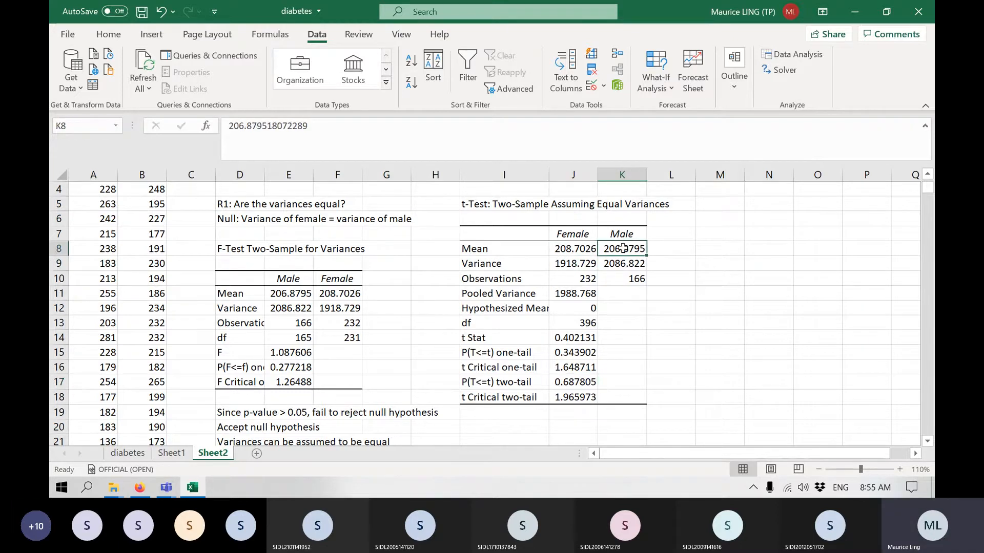
pyautogui.click(561, 384)
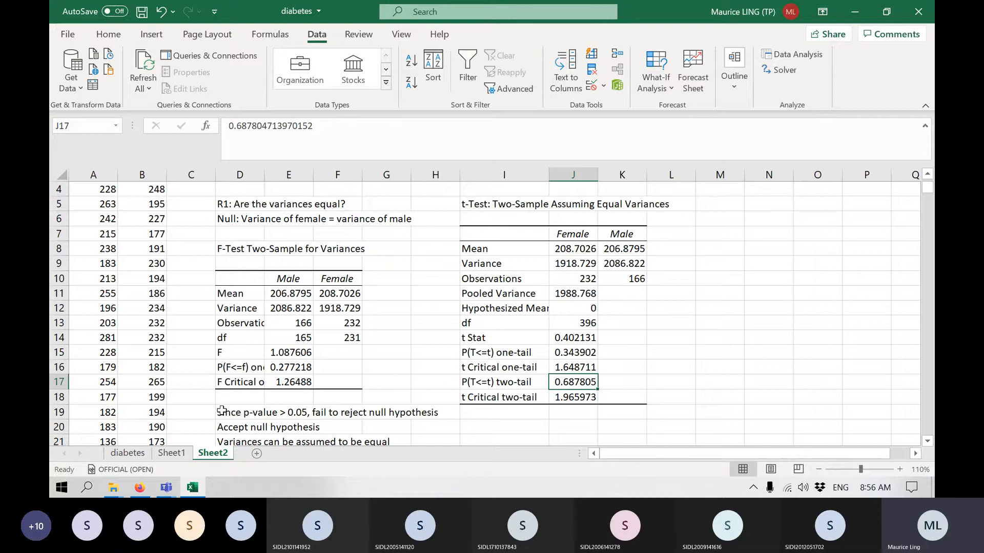
# Copy the first two F-test conclusion lines from D19:D20 to I20, below the t-test results.
pyautogui.moveTo(221, 410); pyautogui.dragTo(226, 423)
pyautogui.hotkey('ctrl', 'c')
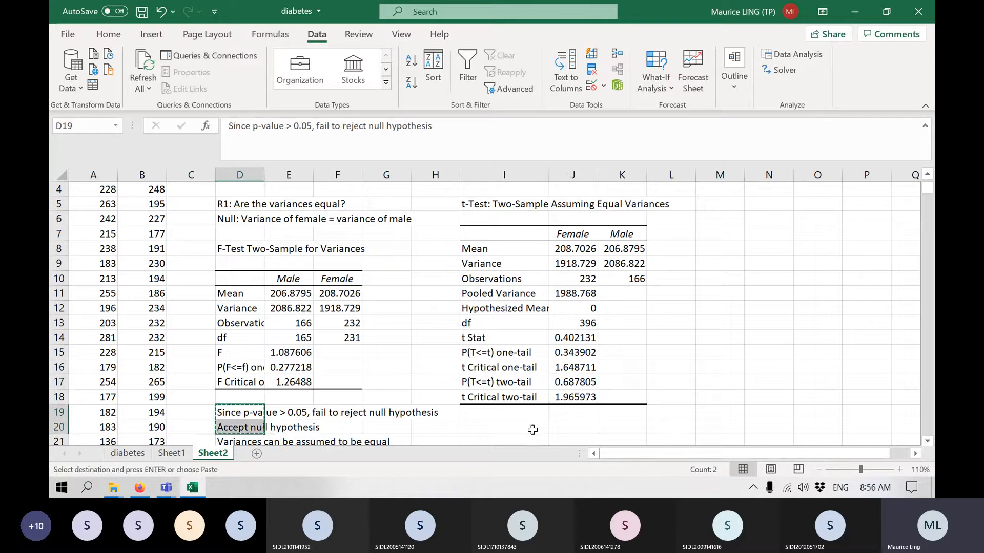
pyautogui.click(539, 428)
pyautogui.hotkey('ctrl', 'v')
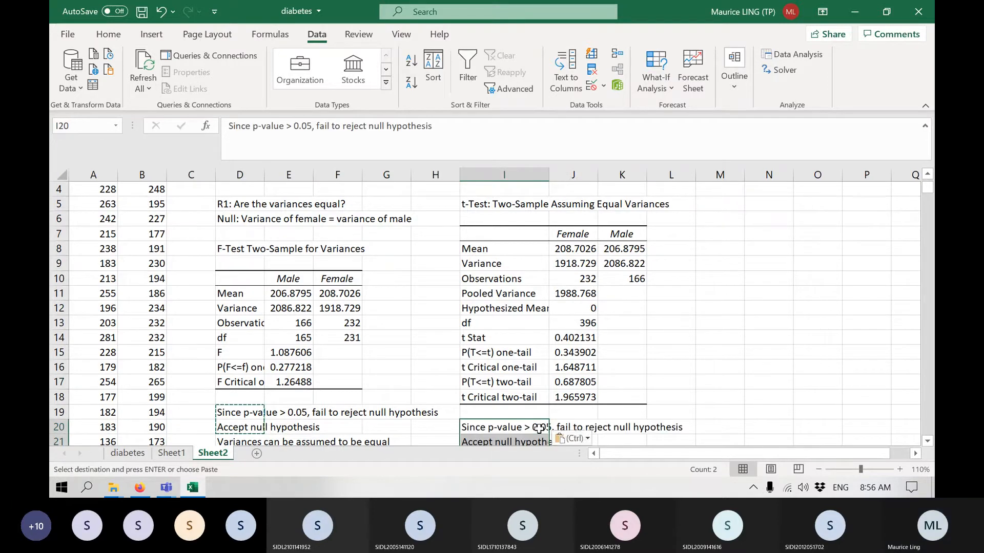
# Enter the conclusion "Average cholesterol for males = Average cholesterol for females" in I22, below the copied t-test conclusions.
pyautogui.scroll(-1, 539, 429)
pyautogui.click(504, 413)
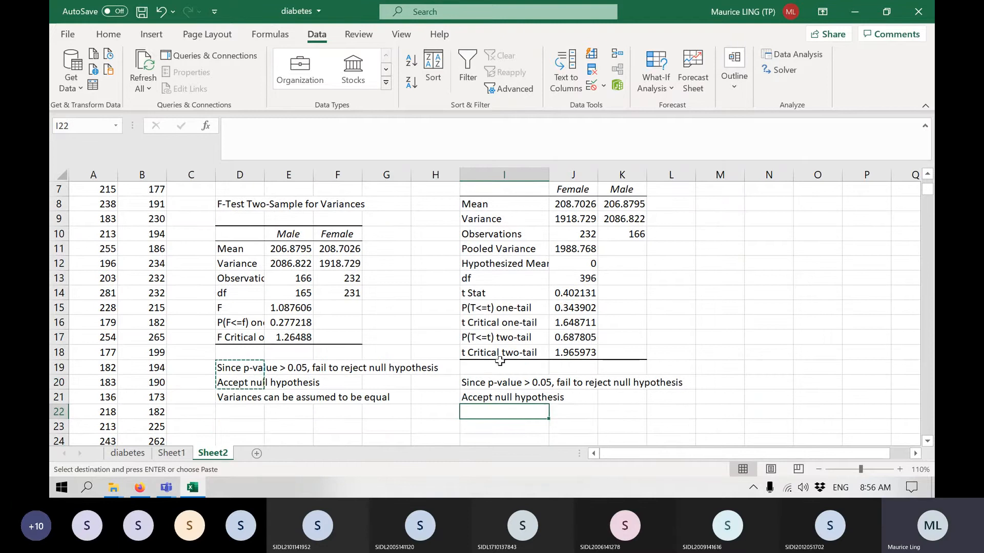
pyautogui.scroll(2, 498, 357)
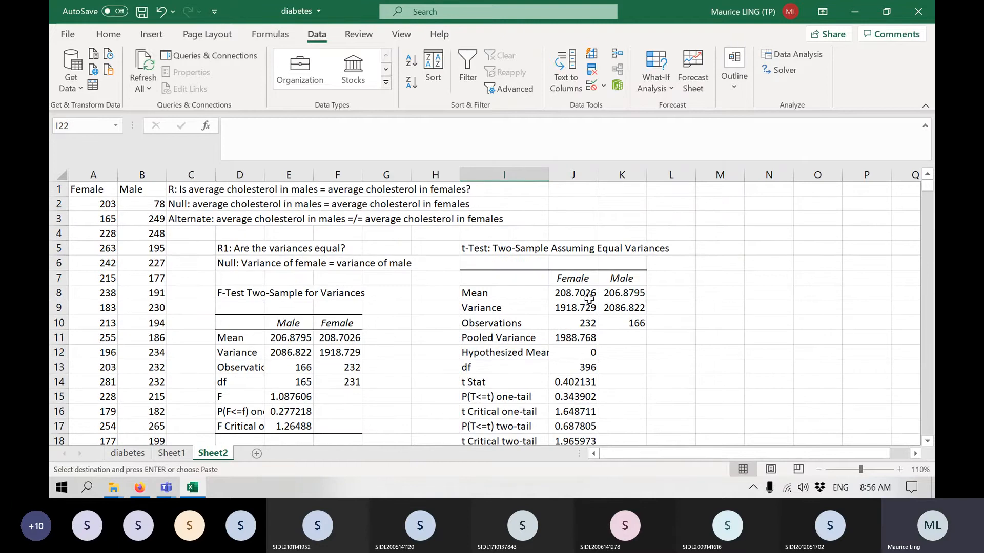
pyautogui.scroll(-3, 659, 307)
pyautogui.write('Avera')
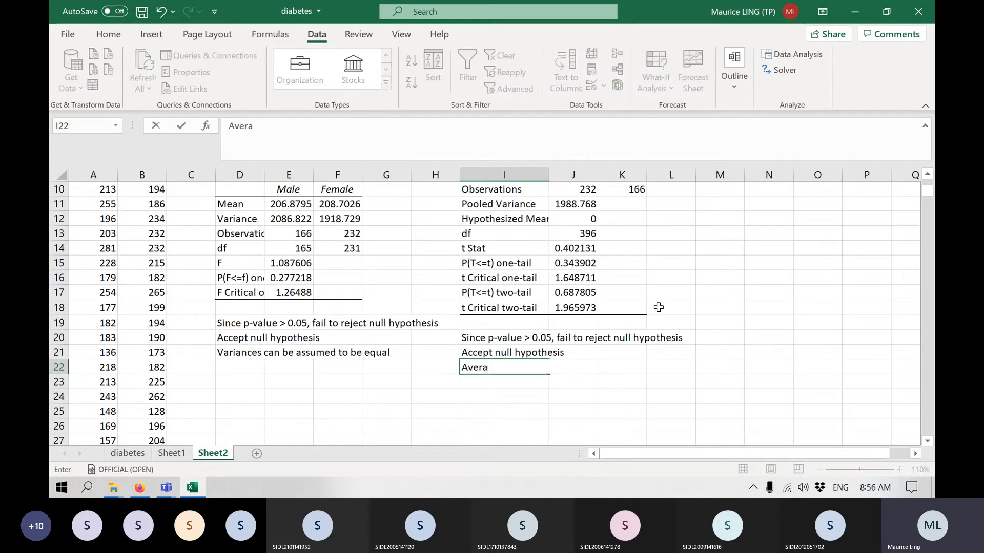
pyautogui.write('ge cholesterol ')
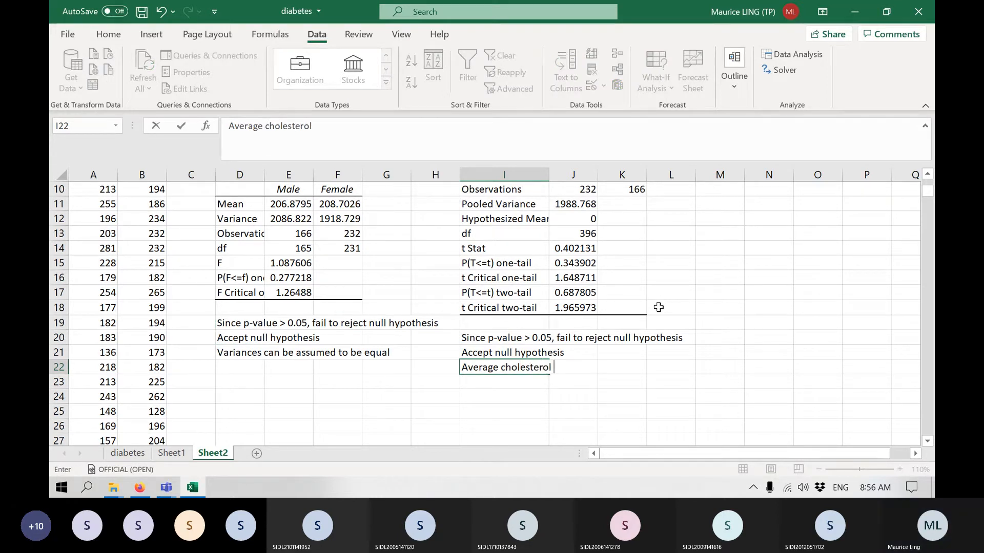
pyautogui.write('for males')
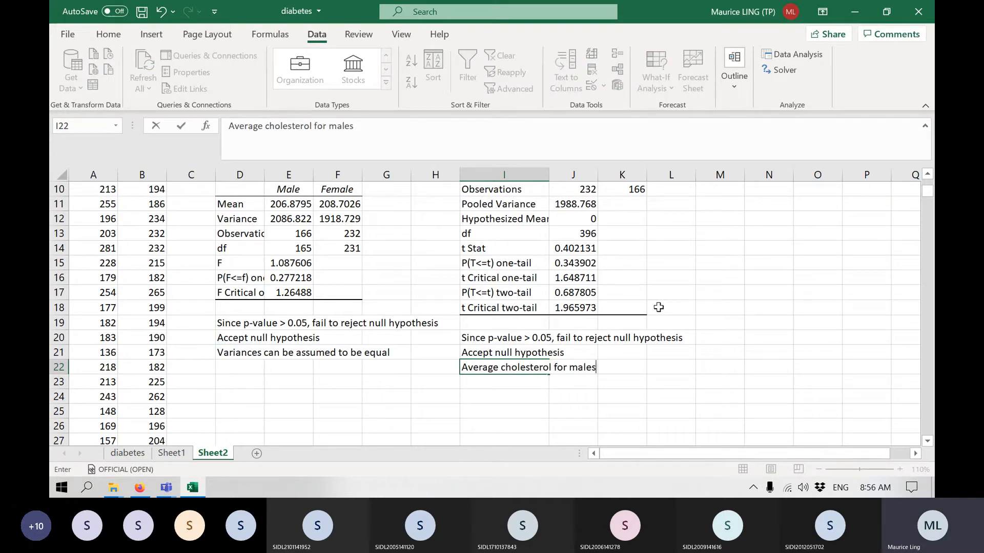
pyautogui.write(' = Average C')
pyautogui.press('BackSpace')
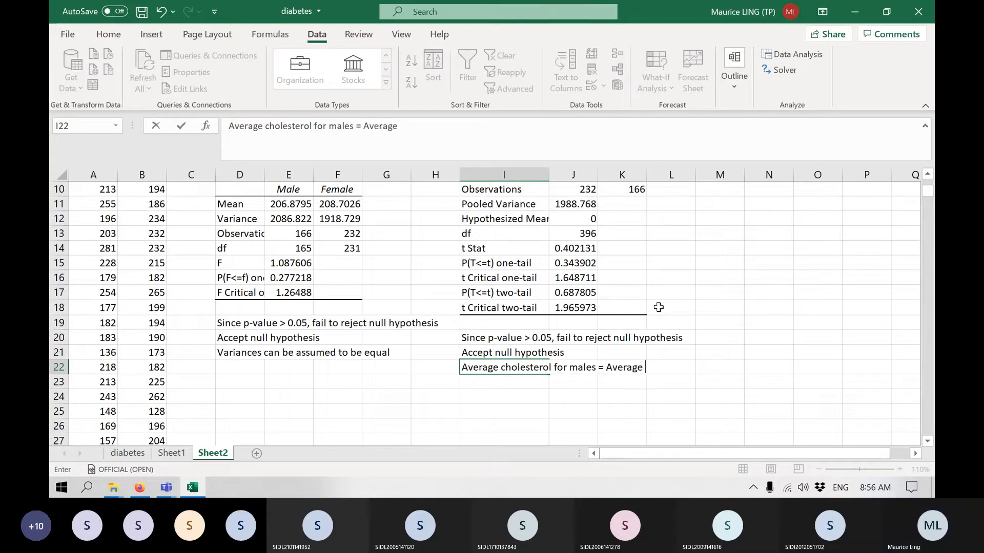
pyautogui.write('choles')
pyautogui.press('BackSpace')
pyautogui.write('ter')
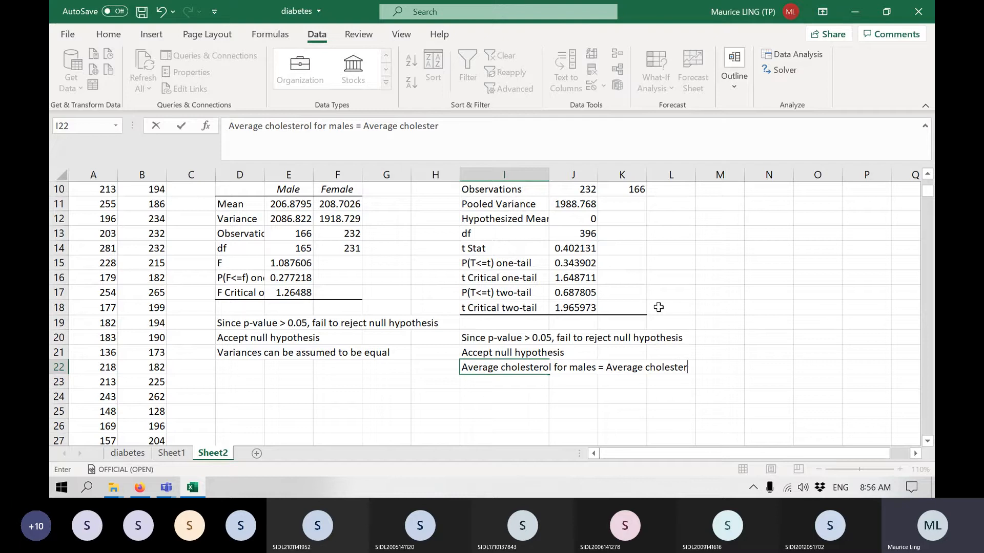
pyautogui.write('ol for females')
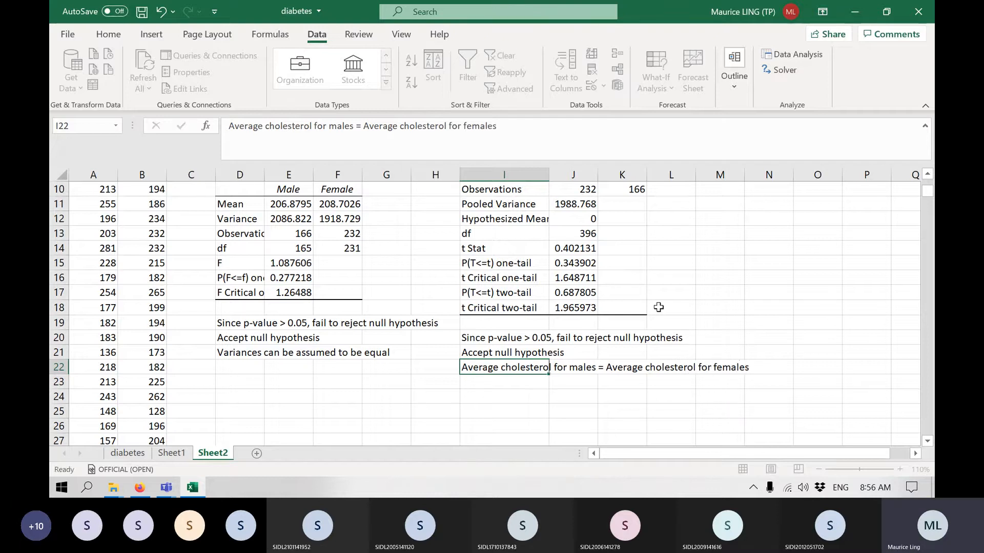
pyautogui.press('Return')
# Set up a single-factor ANOVA on the Female and Male columns A:B, grouped by columns with labels in the first row.
pyautogui.scroll(1, 661, 307)
pyautogui.scroll(2, 661, 306)
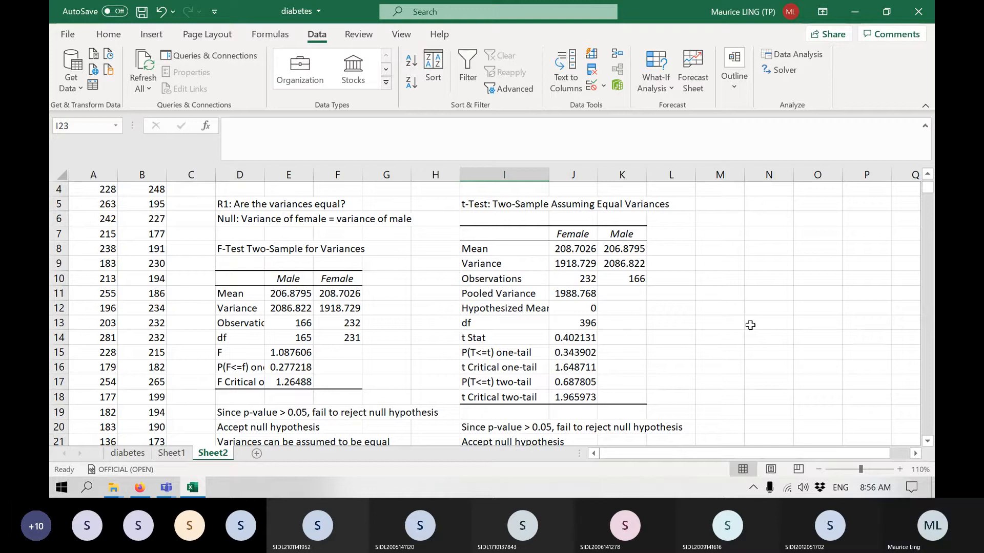
pyautogui.scroll(1, 750, 324)
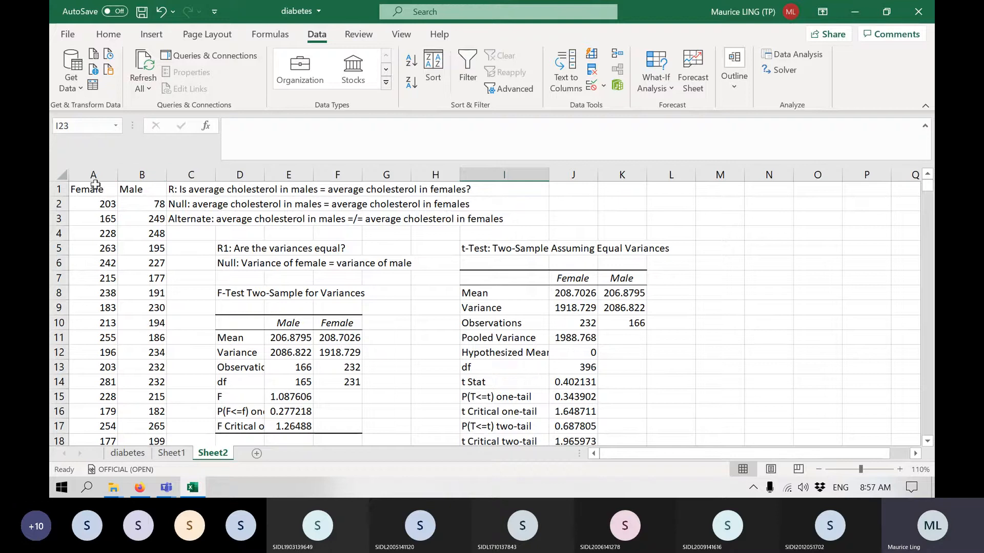
pyautogui.click(795, 54)
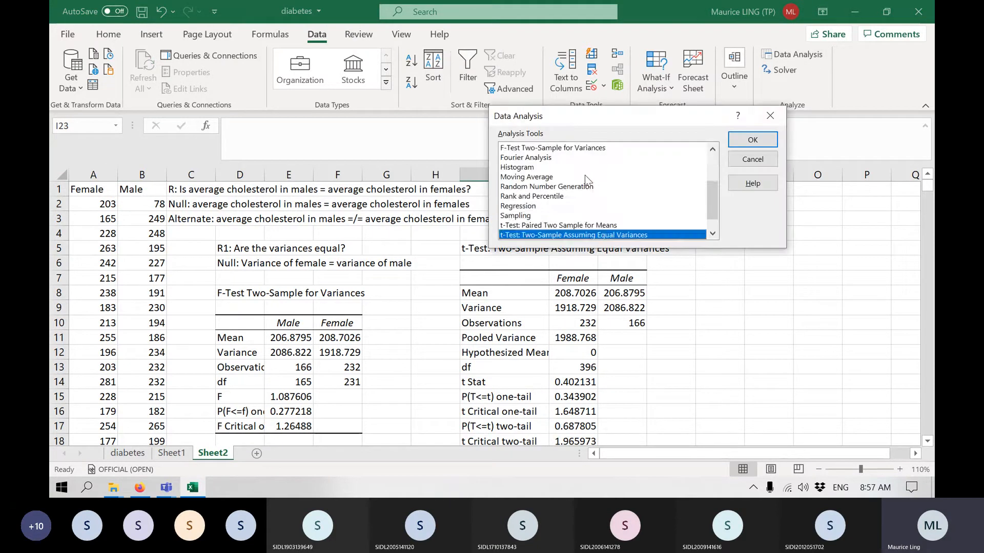
pyautogui.scroll(3, 585, 176)
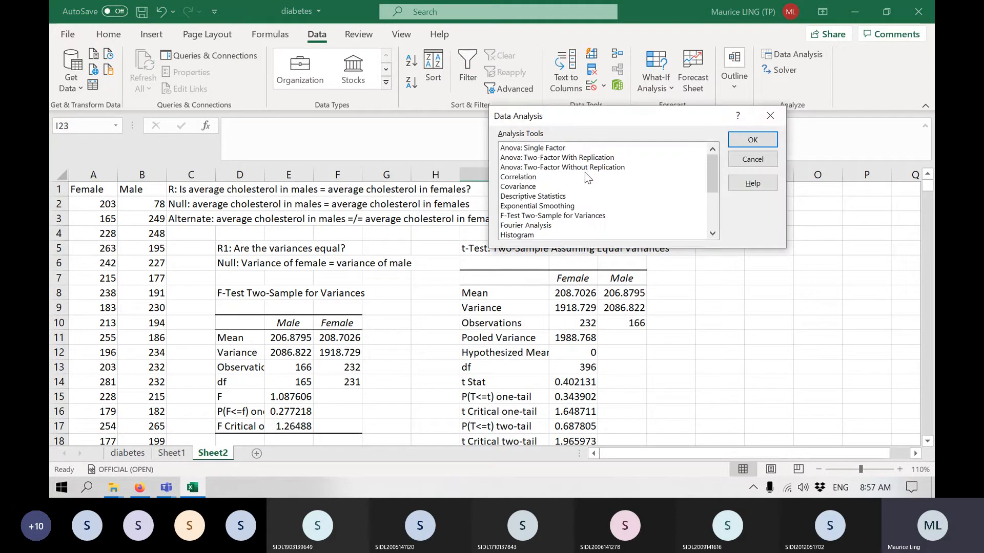
pyautogui.click(559, 148)
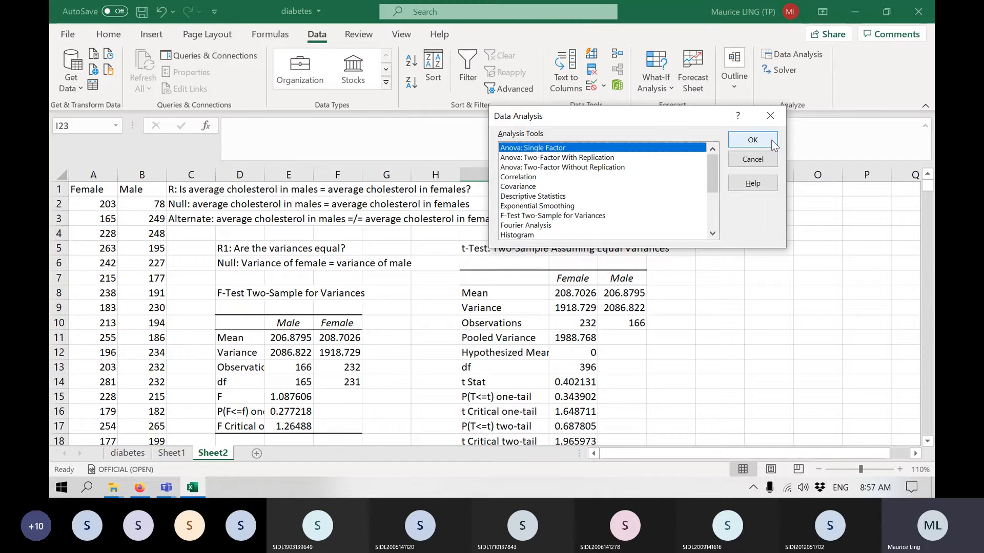
pyautogui.click(752, 140)
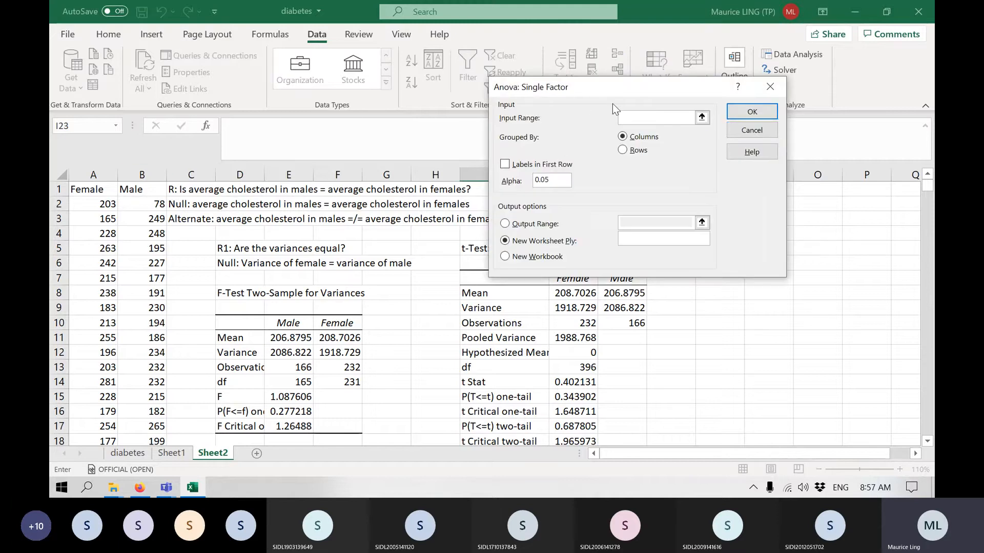
pyautogui.click(88, 173)
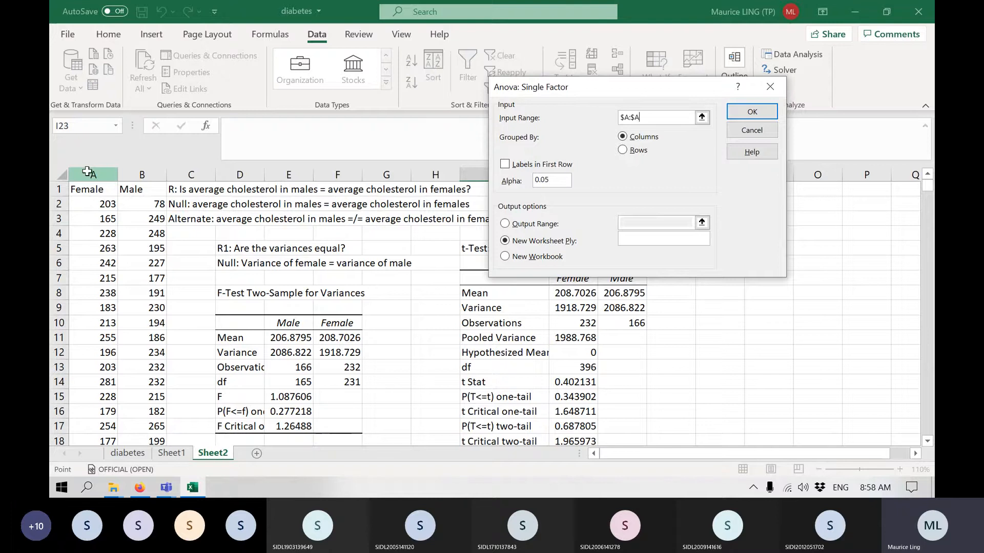
pyautogui.moveTo(87, 173); pyautogui.dragTo(122, 171)
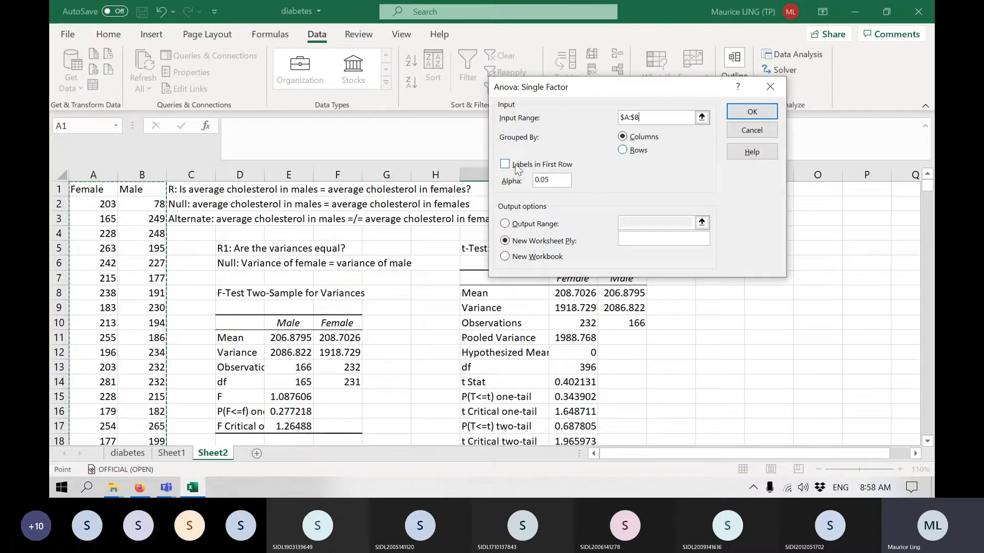
pyautogui.click(516, 168)
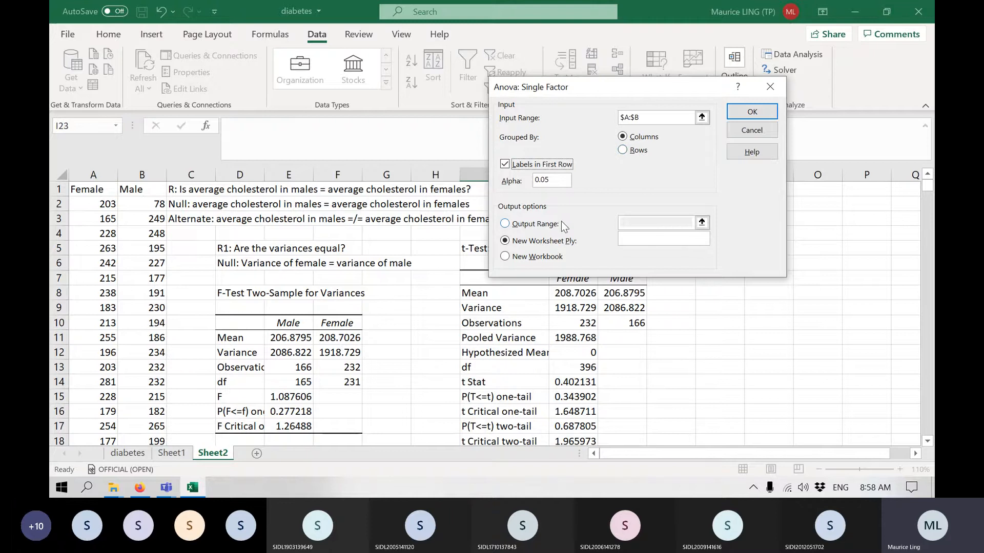
# Send the ANOVA output to M5 on the same sheet and run the analysis.
pyautogui.click(527, 224)
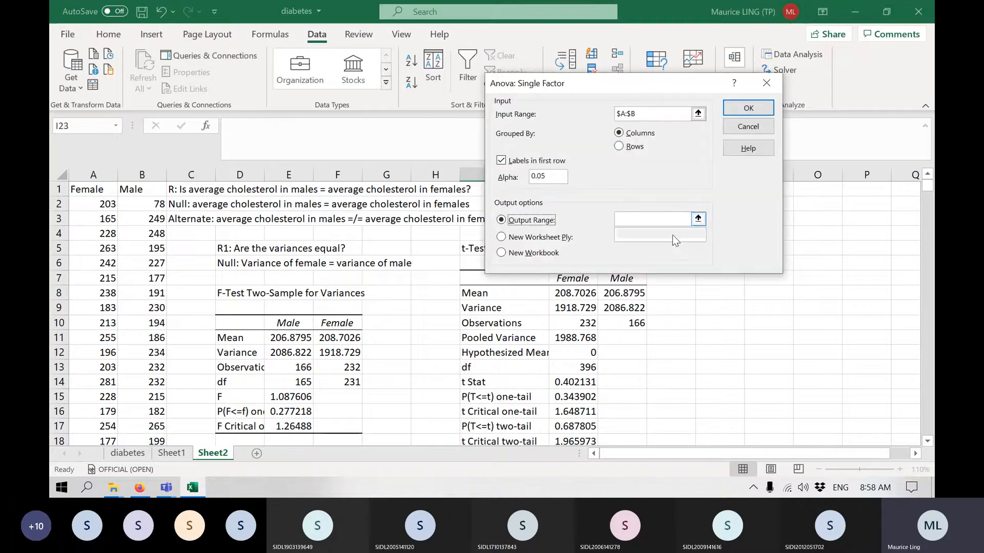
pyautogui.moveTo(678, 85); pyautogui.dragTo(679, 41)
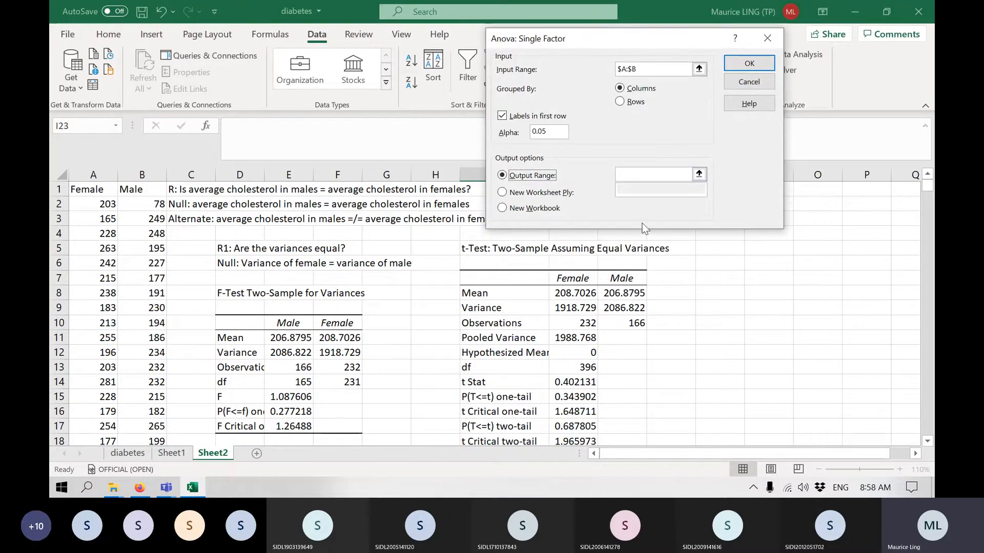
pyautogui.click(654, 175)
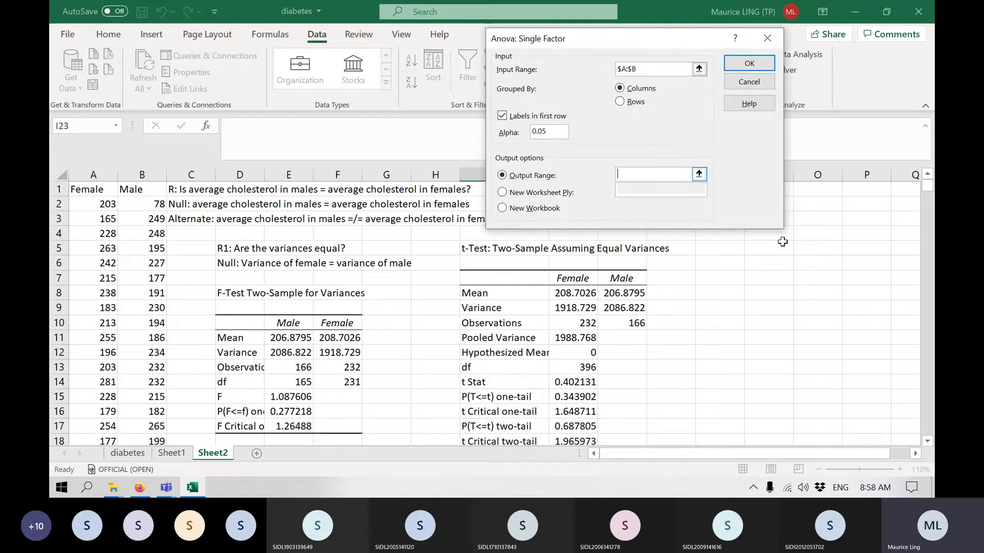
pyautogui.click(729, 252)
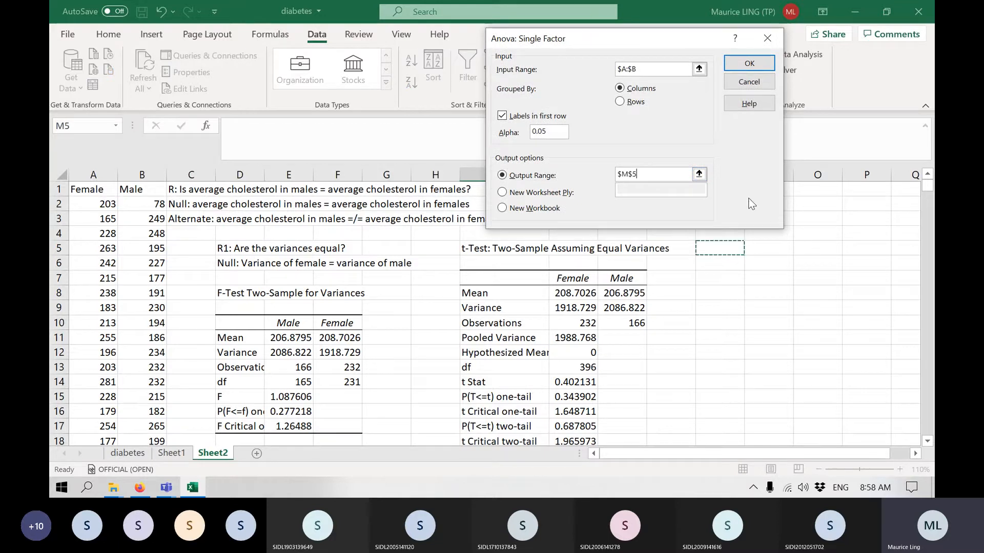
pyautogui.click(752, 62)
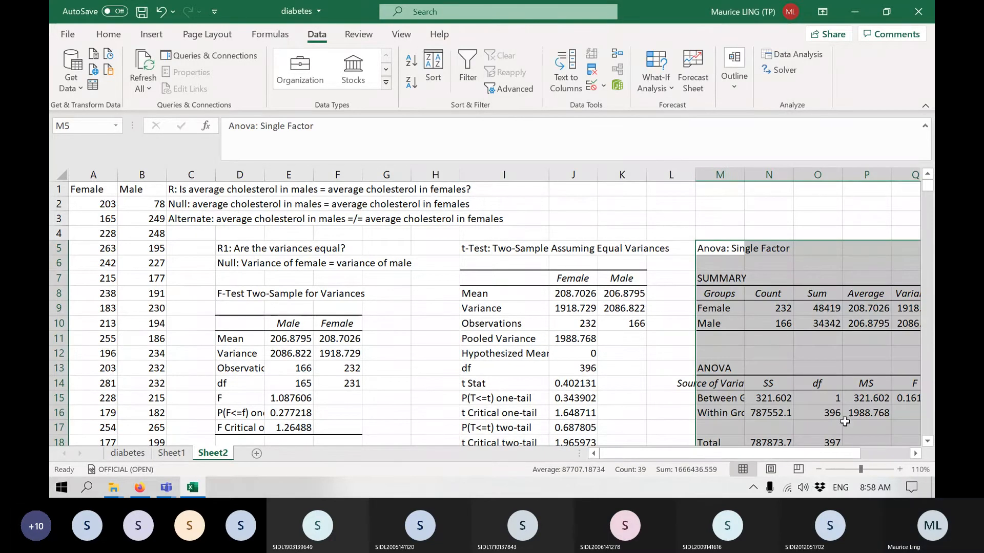
# Collapse the ribbon to free up space and examine the full ANOVA table, including its P-value and F crit.
pyautogui.scroll(-2, 821, 362)
pyautogui.scroll(1, 821, 362)
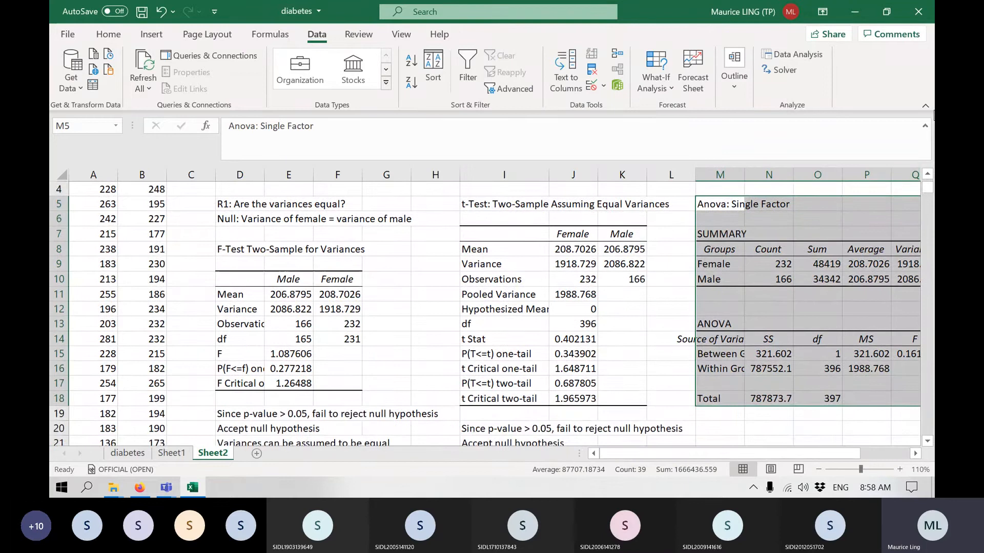
pyautogui.click(924, 105)
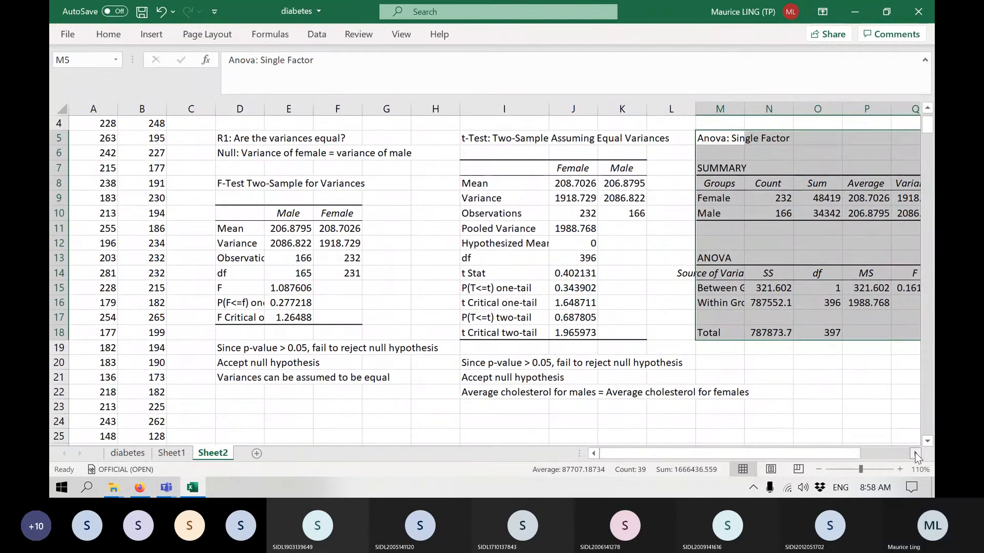
pyautogui.click(916, 453)
pyautogui.click(778, 418)
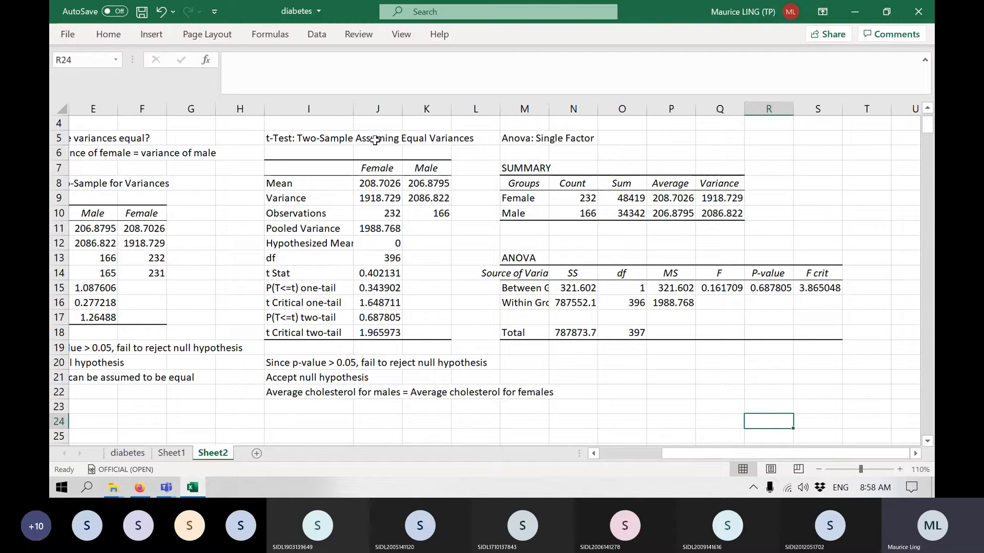
# Highlight the ANOVA P-value in R15 and the t-test's two-tail p-value in J17 in yellow.
pyautogui.click(764, 288)
pyautogui.keyDown('ctrl'); pyautogui.click(383, 317); pyautogui.keyUp('ctrl')
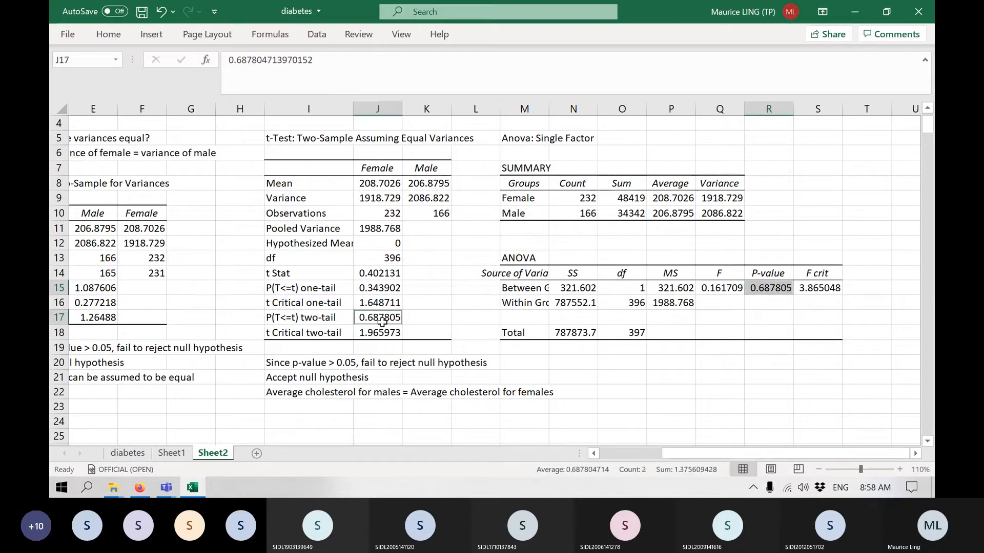
pyautogui.click(108, 35)
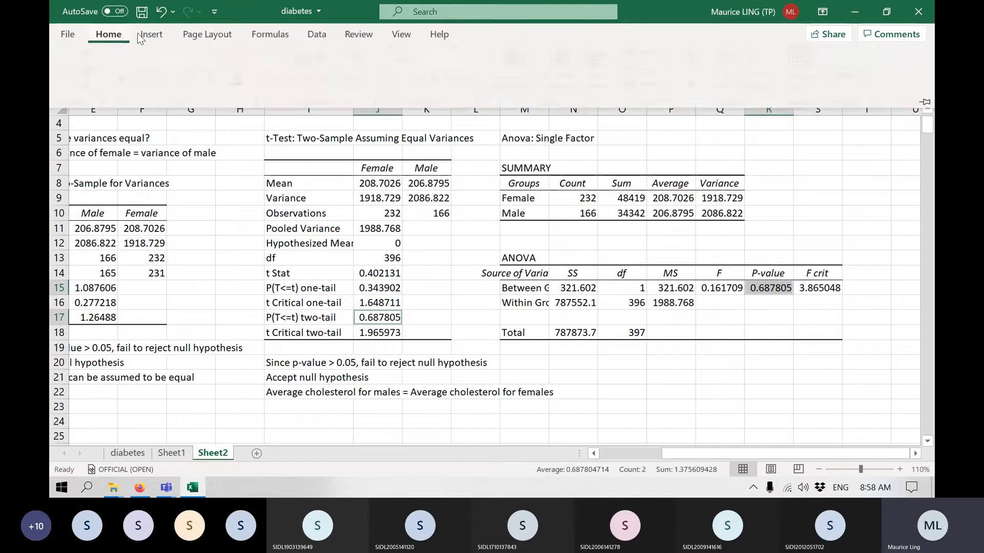
pyautogui.click(217, 83)
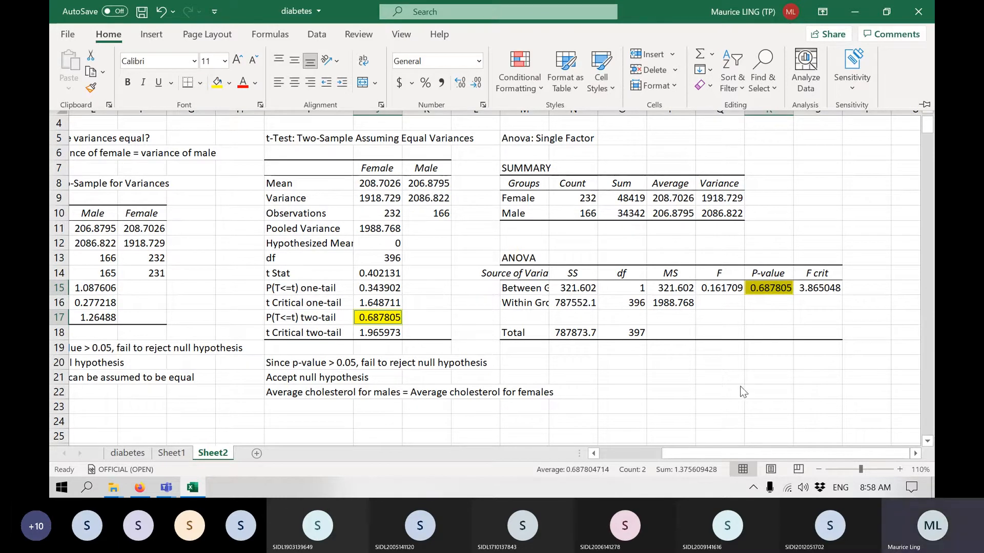
pyautogui.hotkey('ctrl', 'F1')
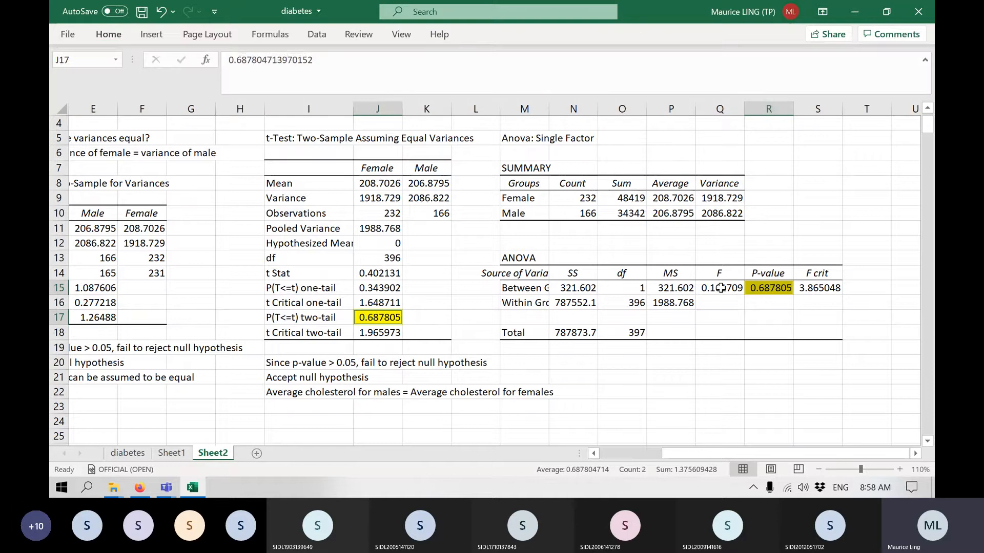
# Square the t Stat in K14 with the formula =J14*J14 for comparison with the ANOVA's F value.
pyautogui.click(721, 287)
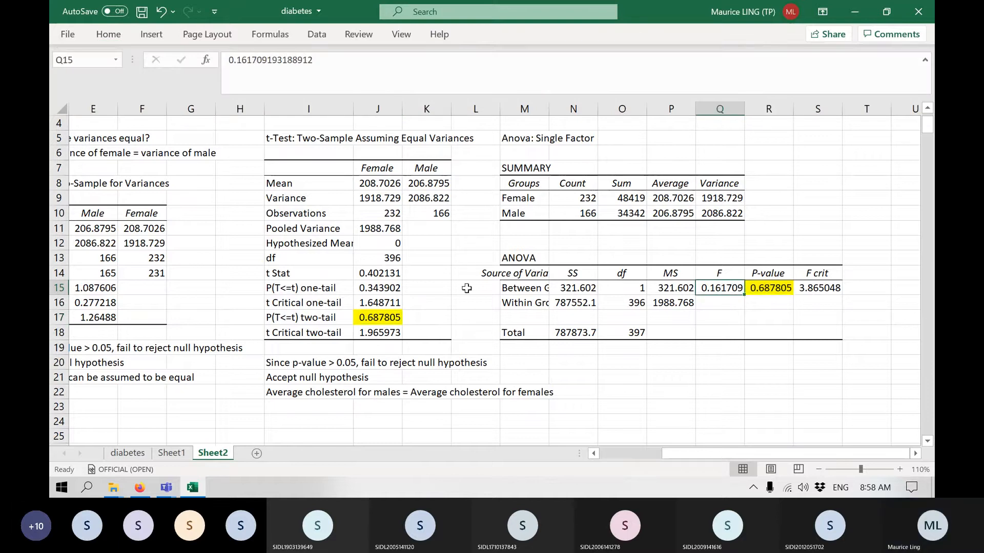
pyautogui.click(376, 274)
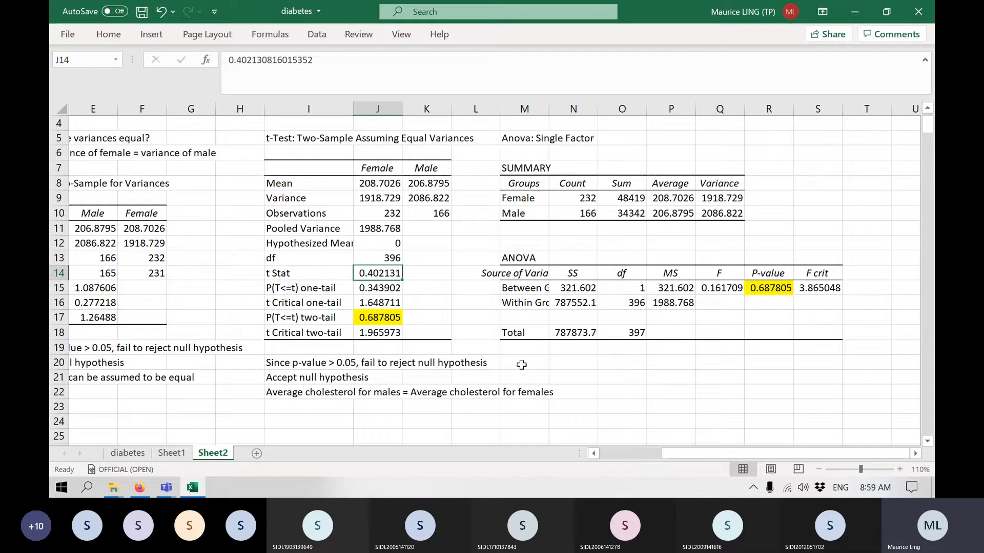
pyautogui.click(427, 275)
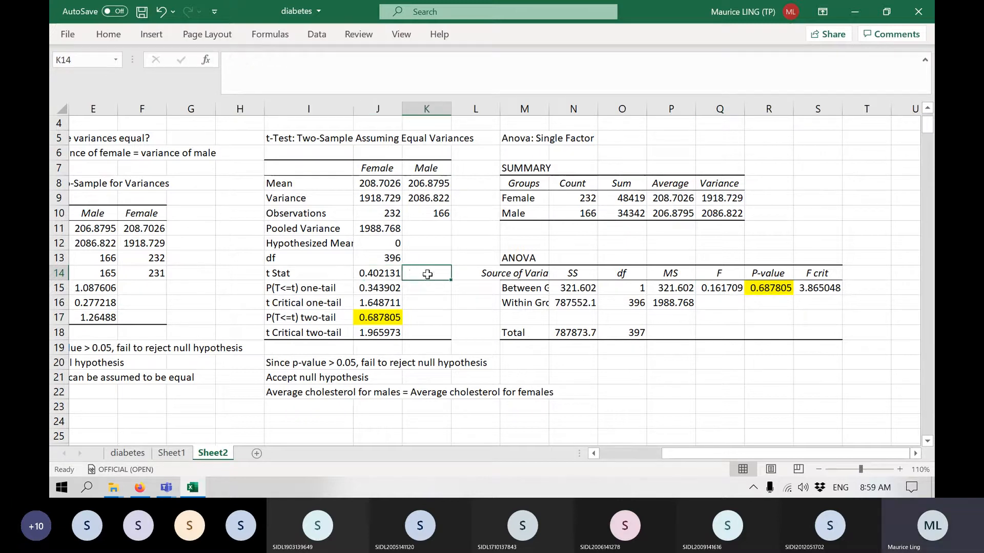
pyautogui.write('=')
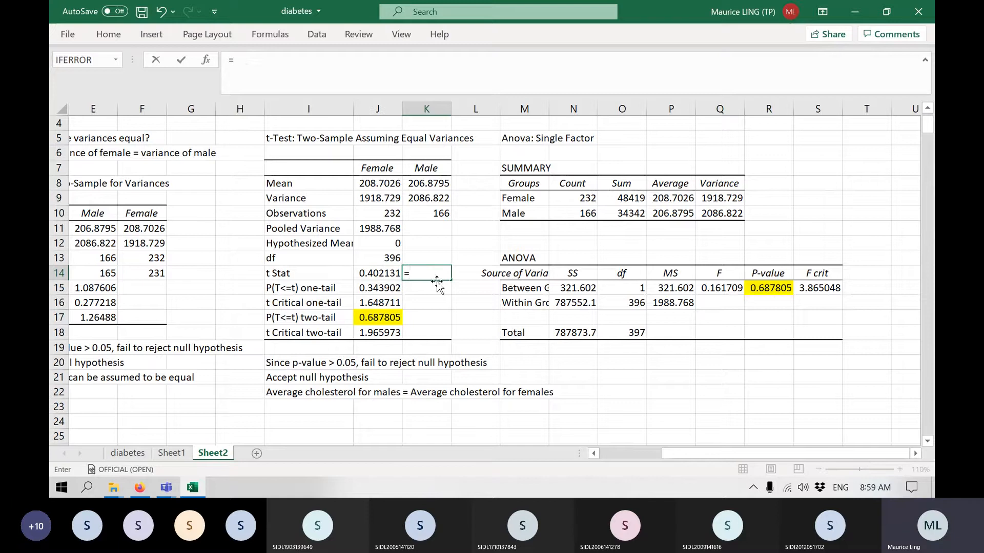
pyautogui.click(361, 274)
pyautogui.write('*')
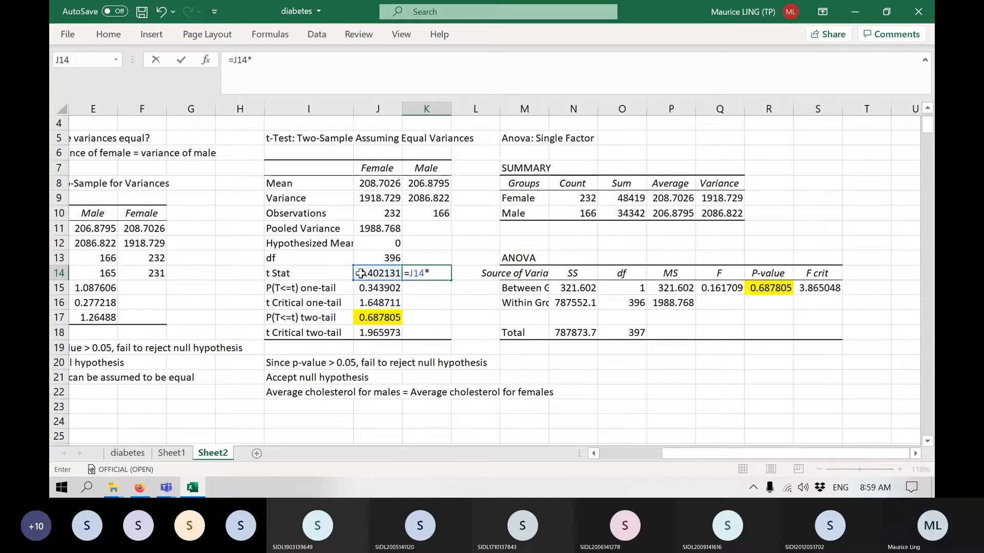
pyautogui.click(360, 274)
pyautogui.press('Return')
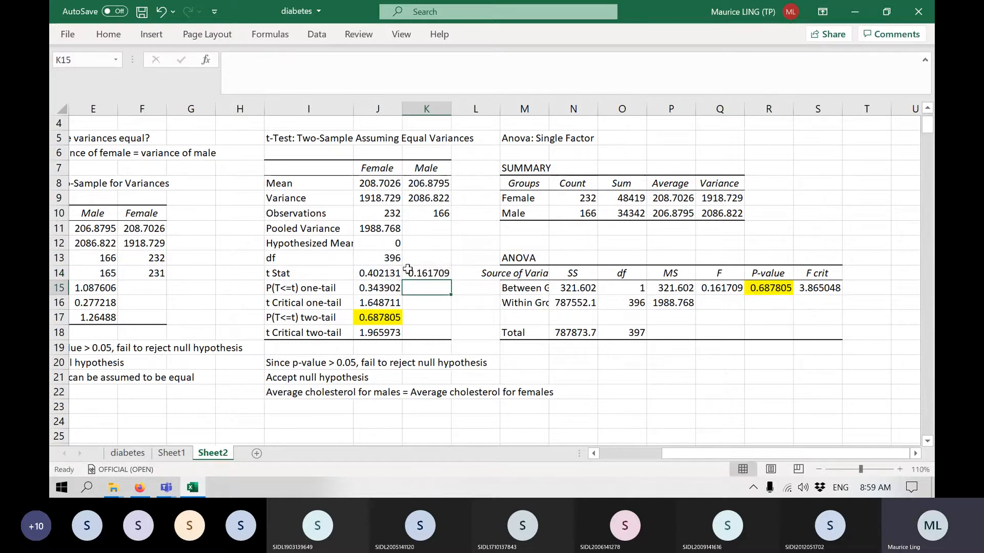
# Compare the squared t Stat in K14 with the ANOVA's F value in Q15.
pyautogui.click(732, 285)
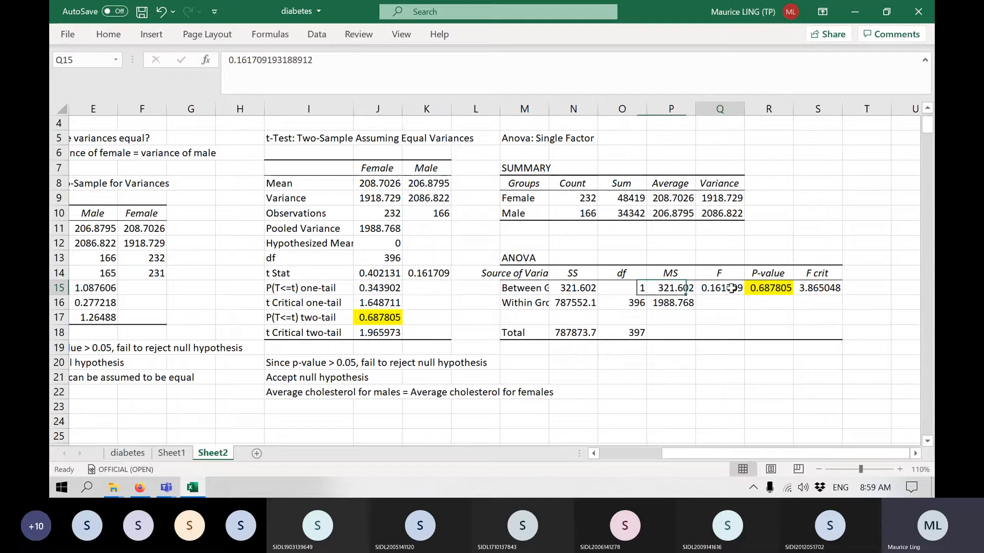
pyautogui.click(423, 272)
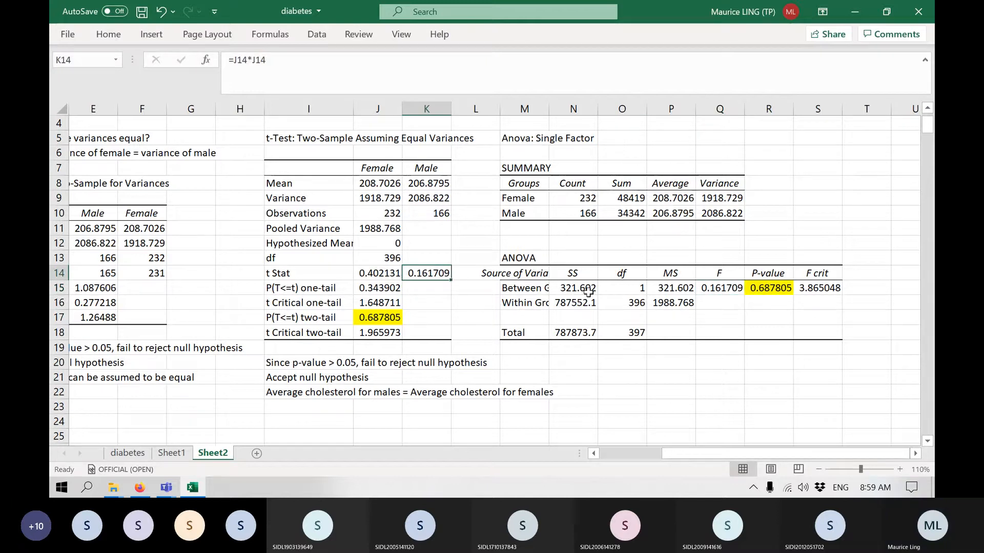
pyautogui.click(730, 287)
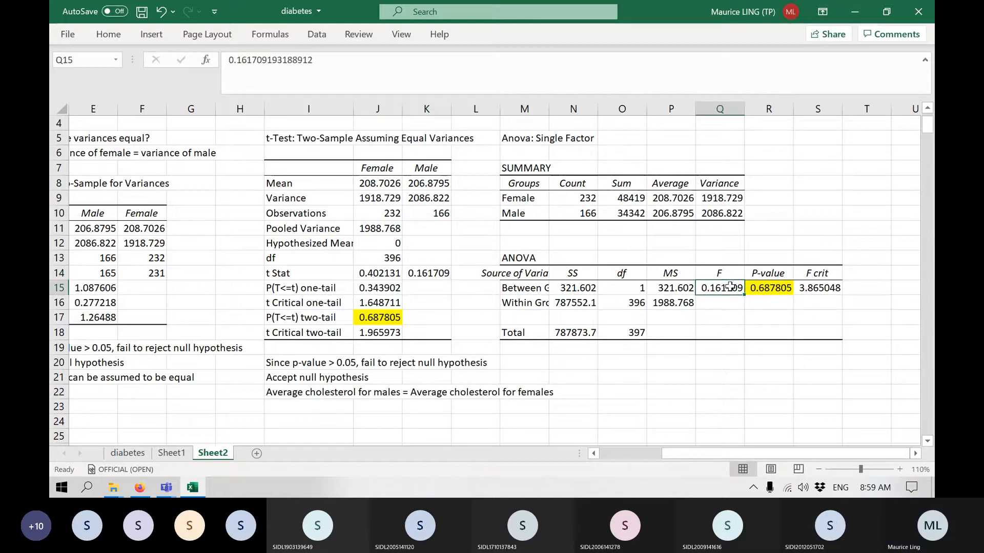
# Enter the note "1-way ANOVA for 2 samples is equivalent to t-test assuming equal variance" in N20, below the ANOVA table.
pyautogui.click(579, 359)
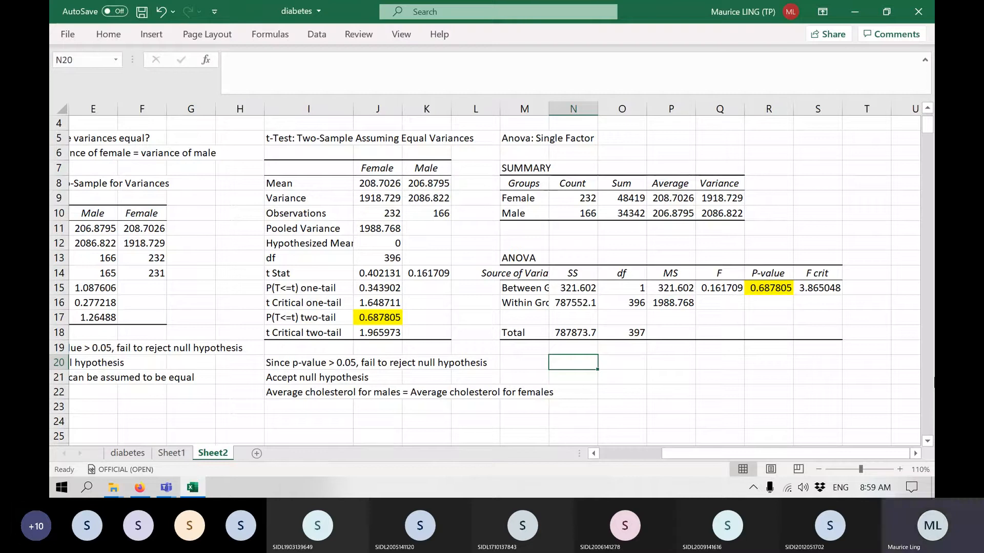
pyautogui.write('1-way')
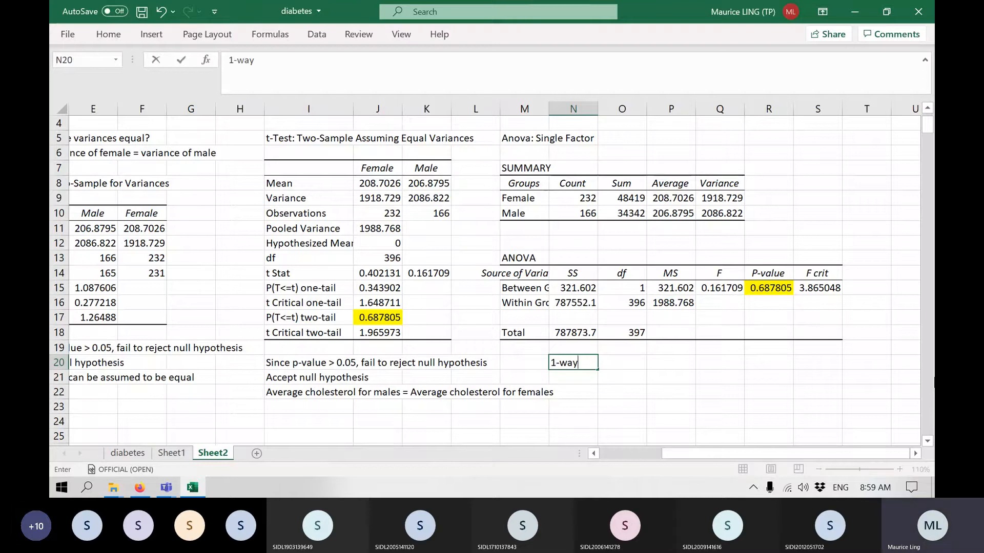
pyautogui.write(' ANOVA for')
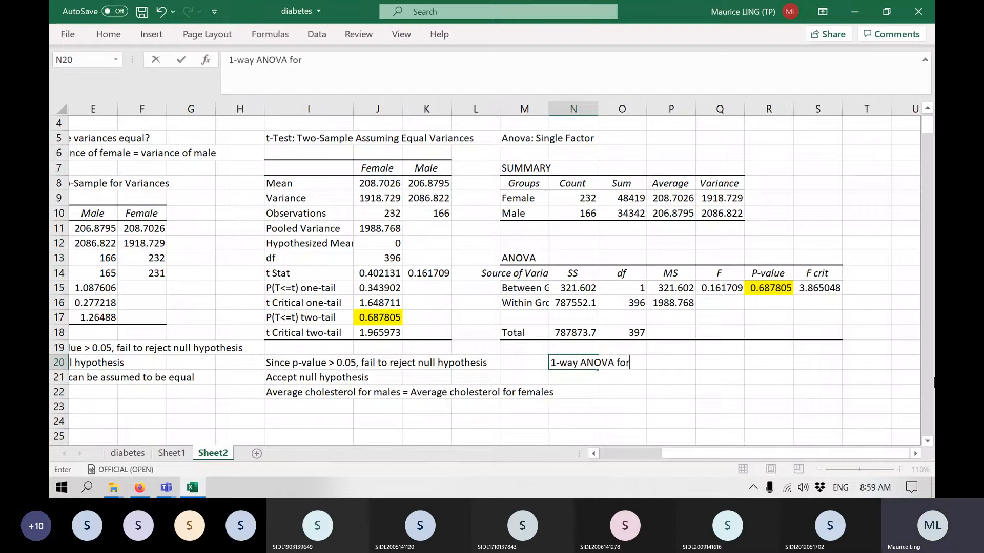
pyautogui.write(' 2 samples i')
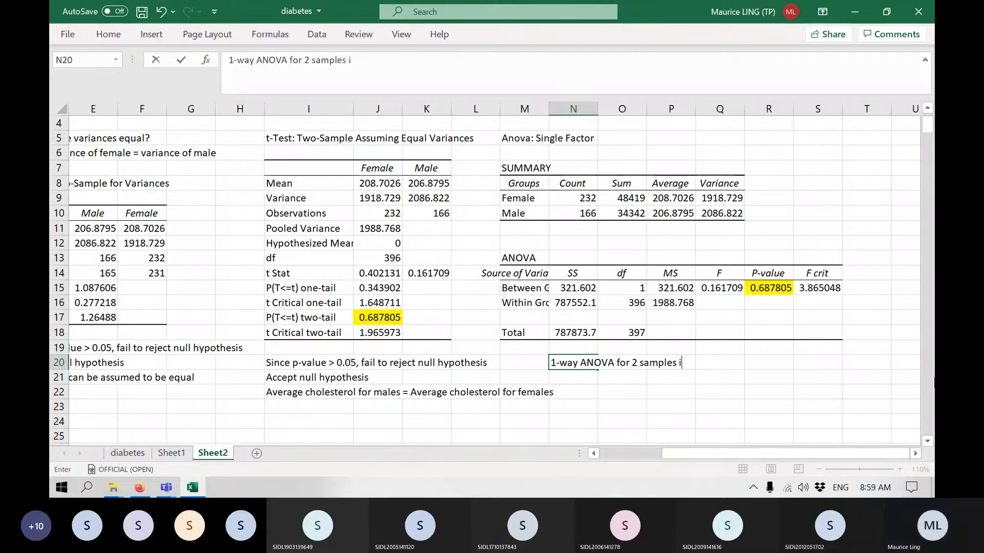
pyautogui.write('s equ')
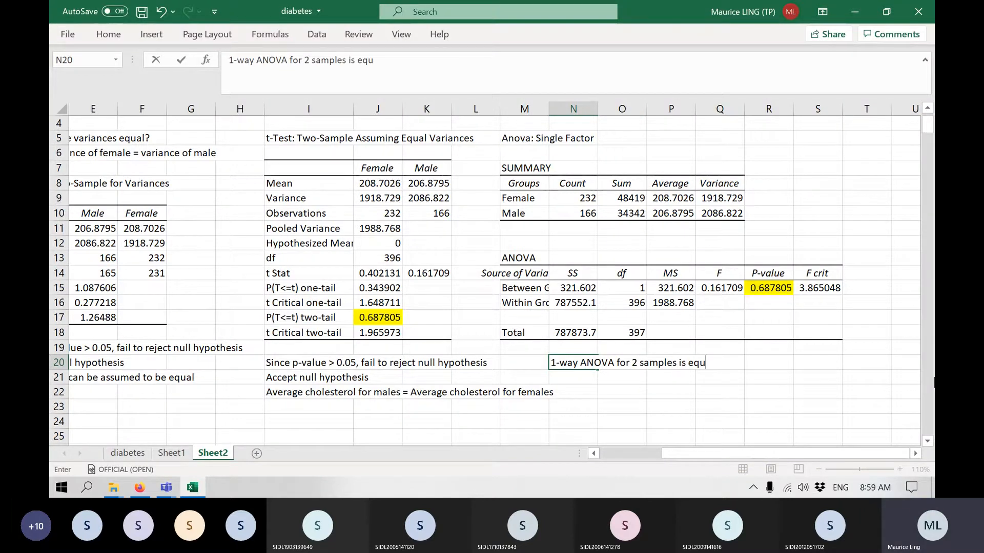
pyautogui.write('ivalent to t-test')
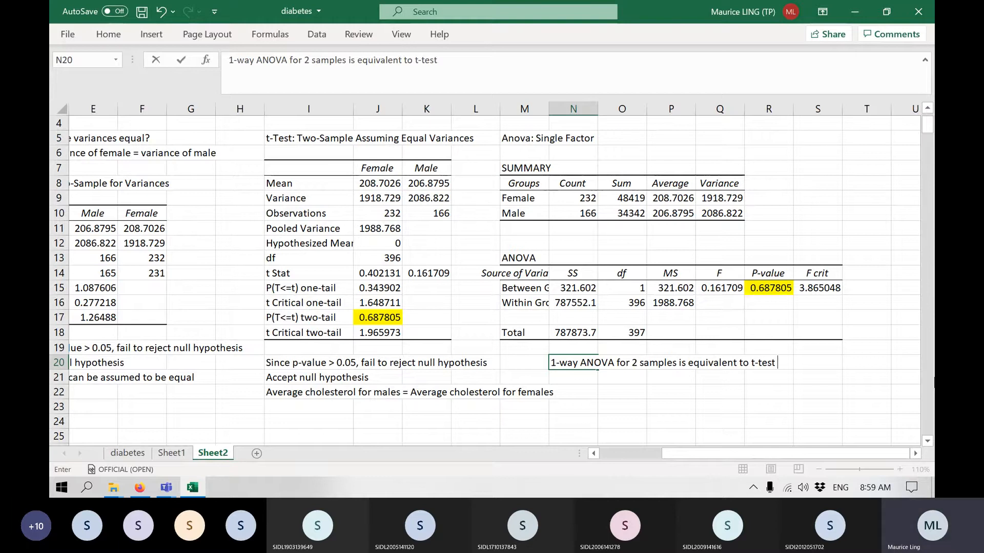
pyautogui.write(' assuming eq')
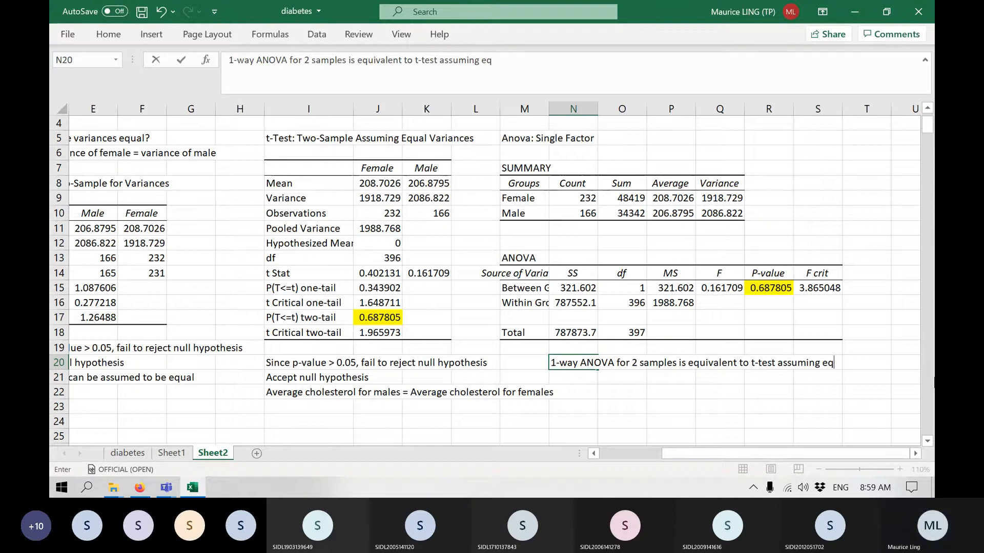
pyautogui.write('ual variance')
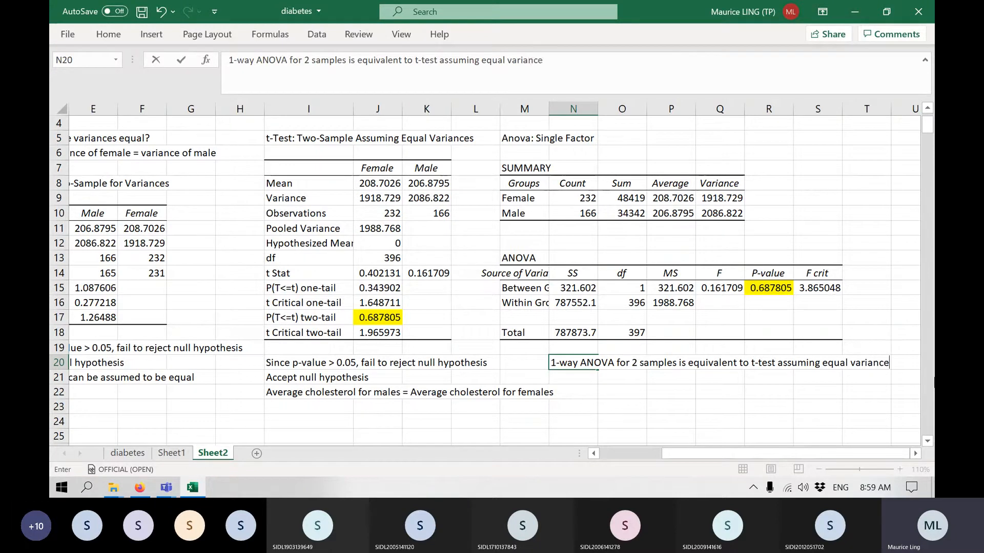
pyautogui.press('Return')
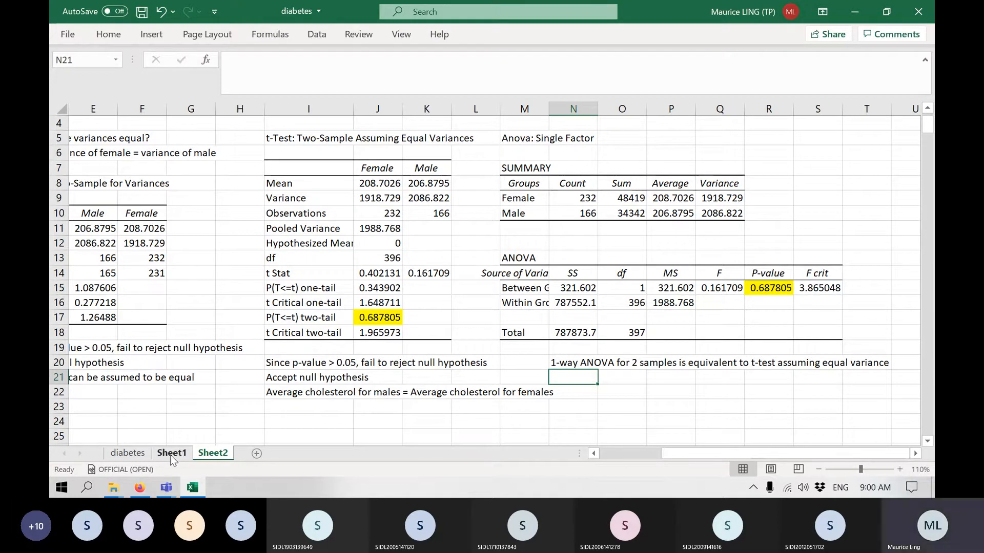
# Add a new blank worksheet after the diabetes sheet and move it to the end, after Sheet2.
pyautogui.click(640, 454)
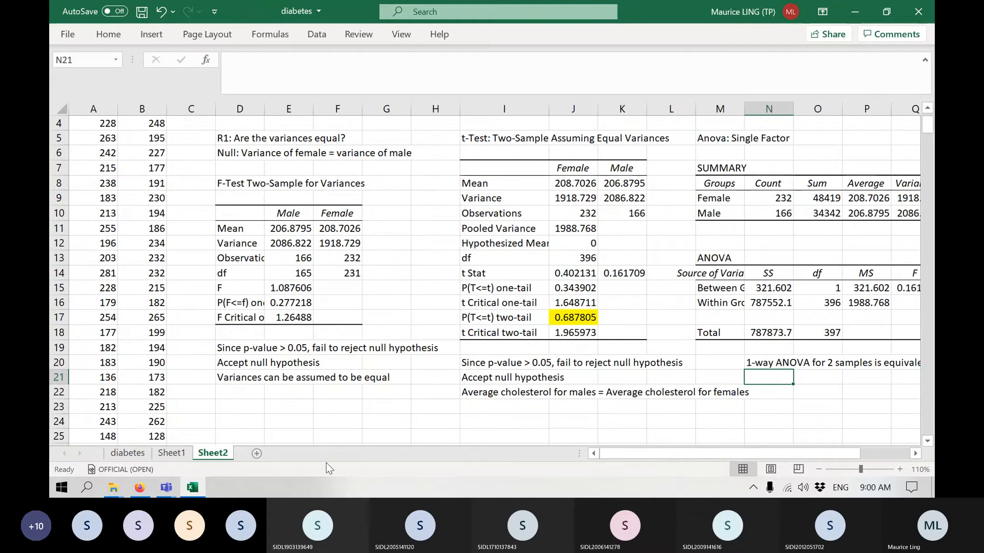
pyautogui.click(131, 455)
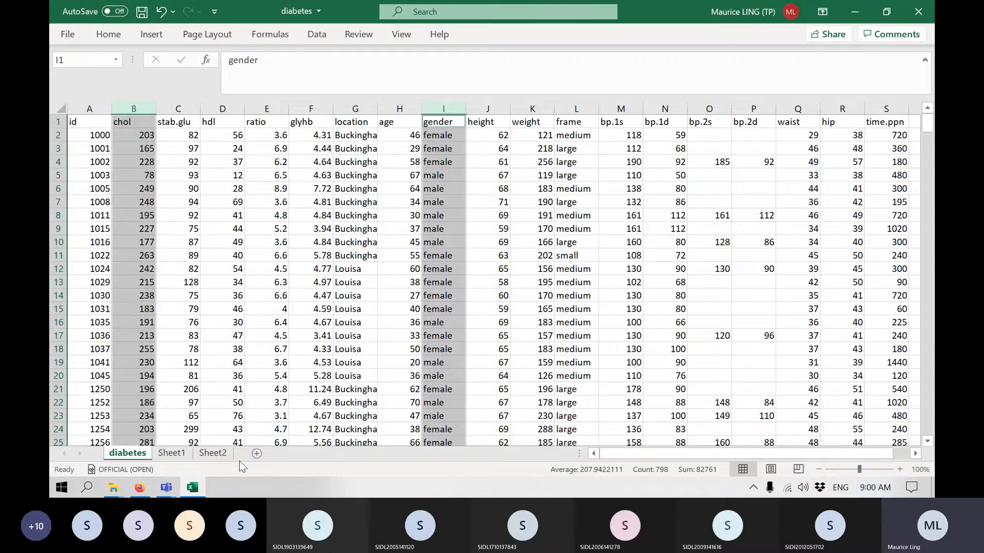
pyautogui.click(256, 455)
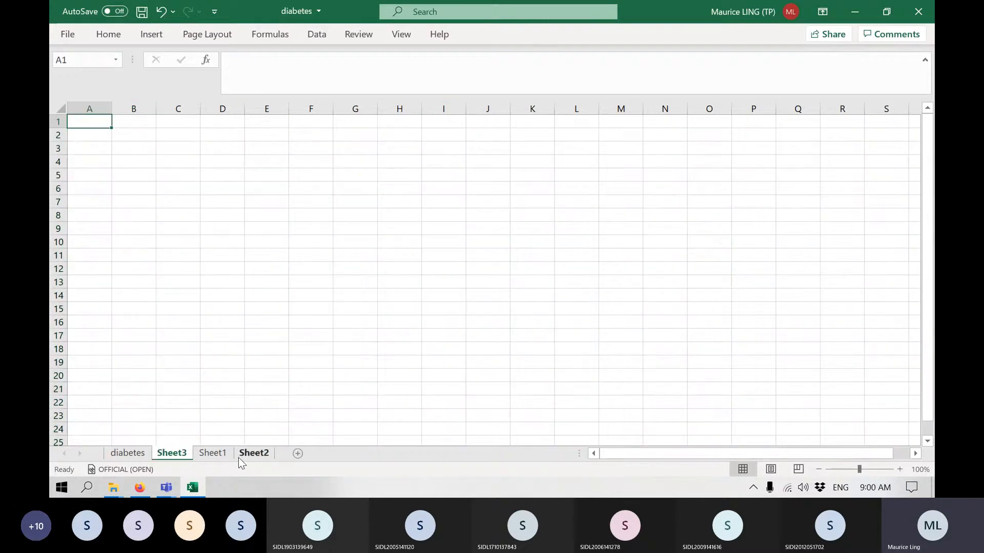
pyautogui.moveTo(178, 456); pyautogui.dragTo(284, 455)
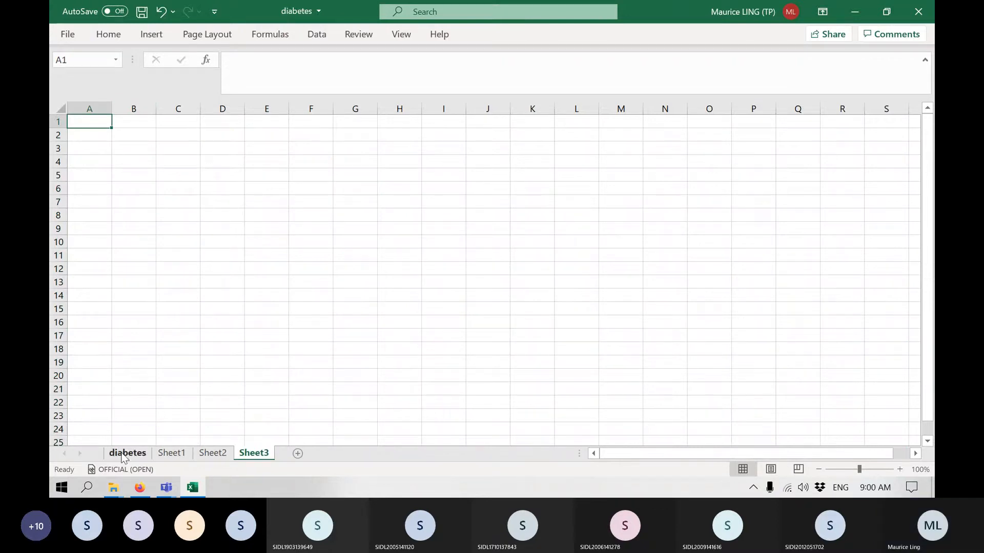
# Begin the research question in E1 of Sheet3 with "R:".
pyautogui.click(266, 121)
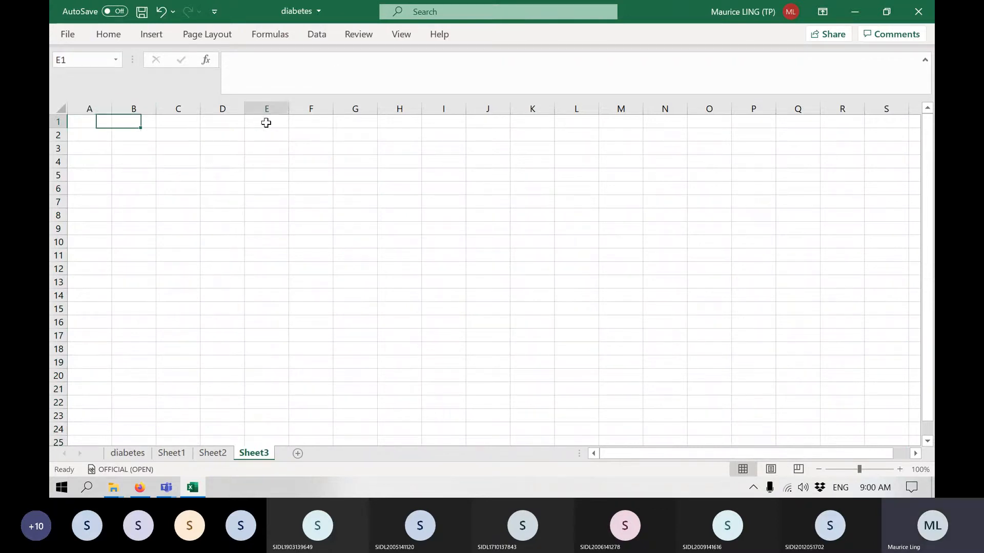
pyautogui.write('R')
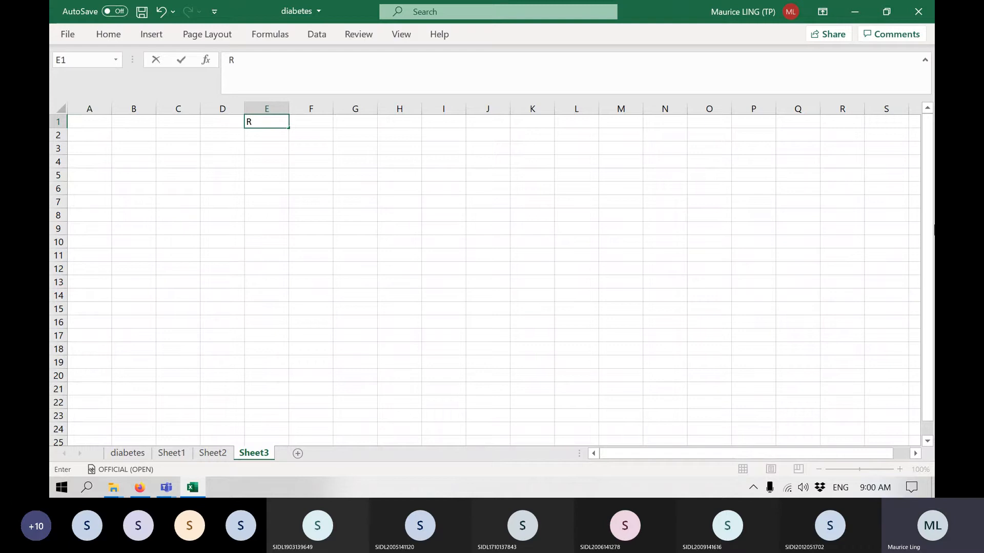
pyautogui.write(':')
# Examine the first and second systolic readings in the bp.1s and bp.2s columns of the diabetes sheet.
pyautogui.click(126, 453)
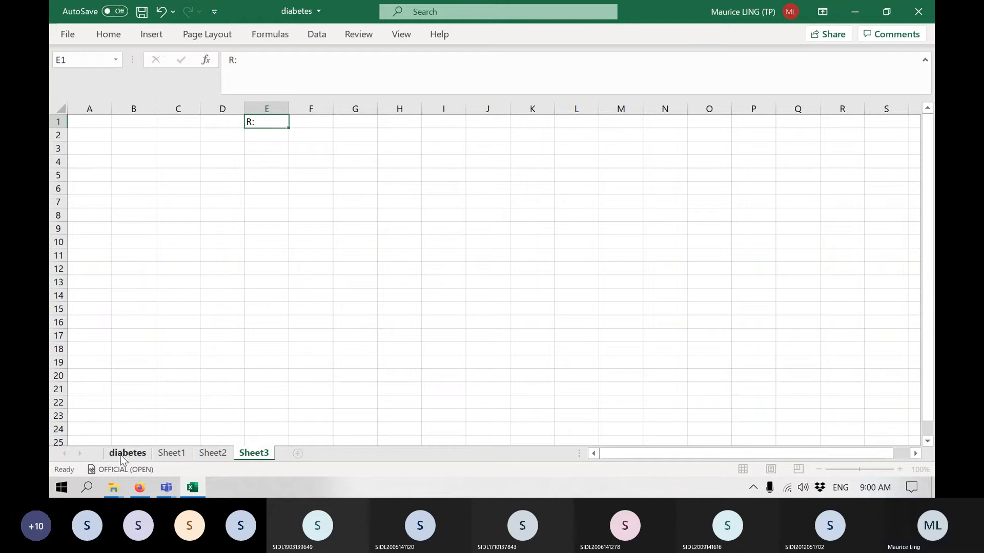
pyautogui.click(631, 108)
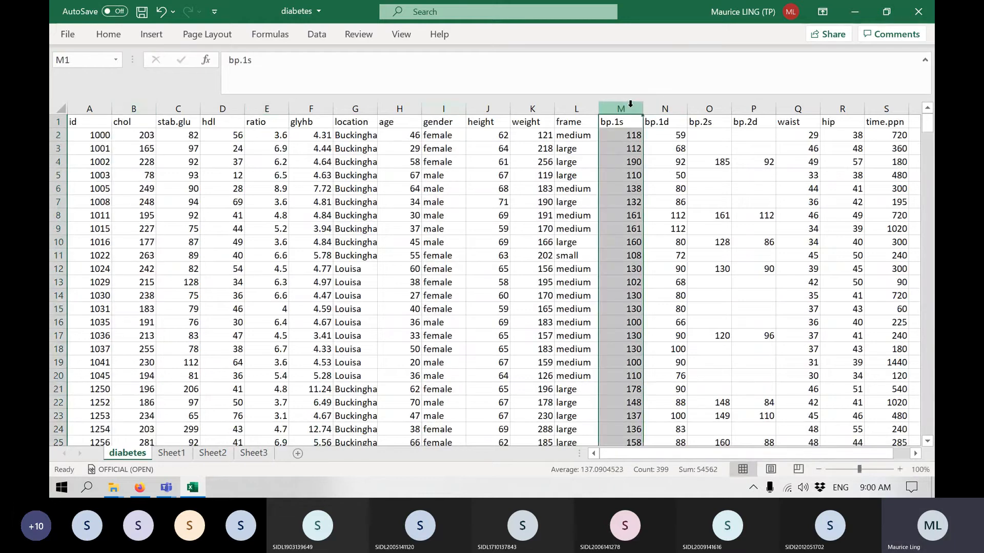
pyautogui.click(703, 100)
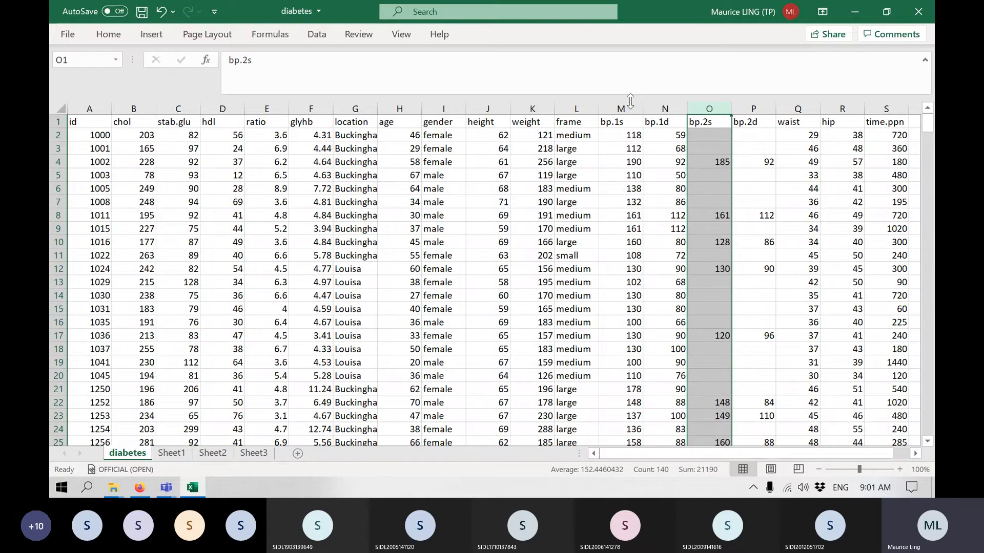
pyautogui.click(854, 11)
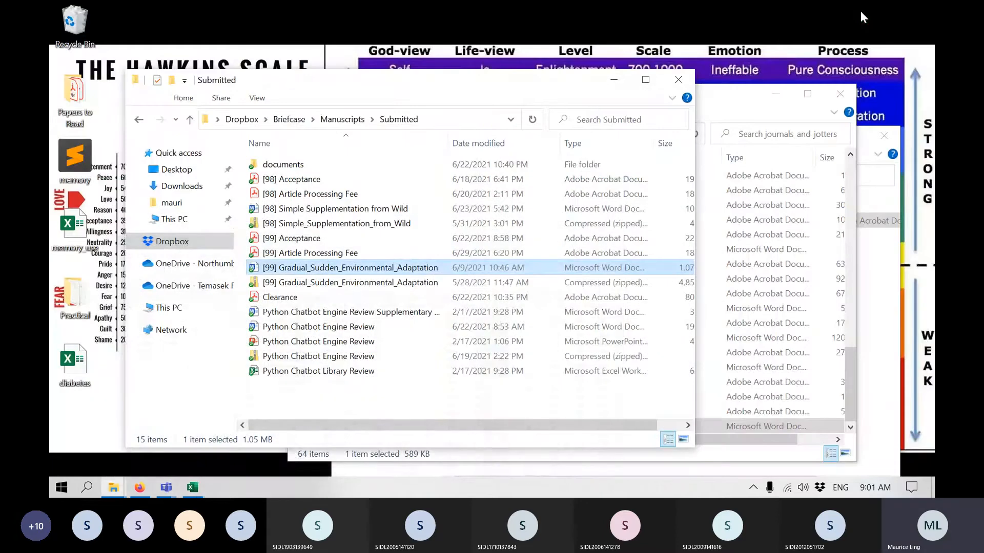
pyautogui.click(194, 488)
# Complete the research question in E1 of Sheet3 as "R: Is there a difference between 1st and 2nd systolic BP readings?".
pyautogui.click(250, 457)
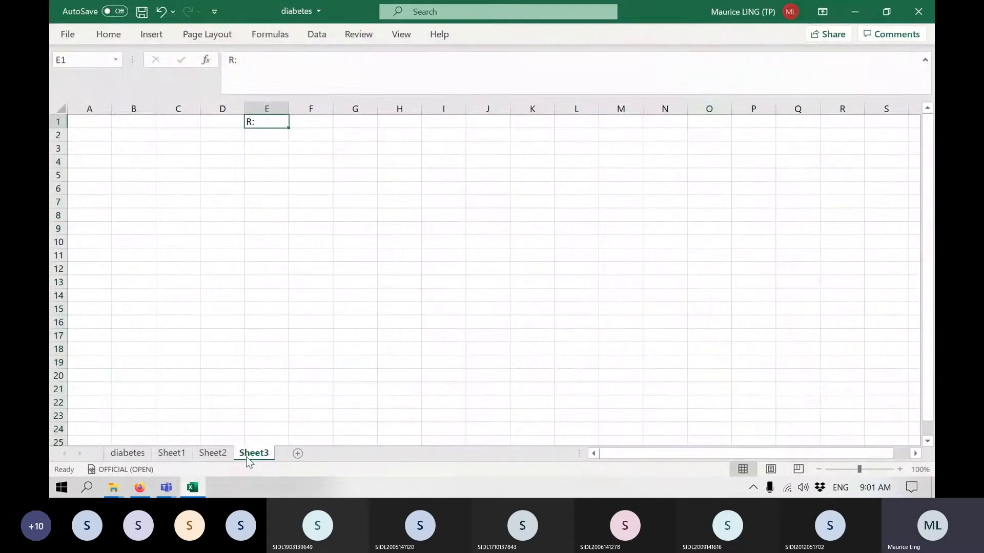
pyautogui.click(365, 73)
pyautogui.write('I')
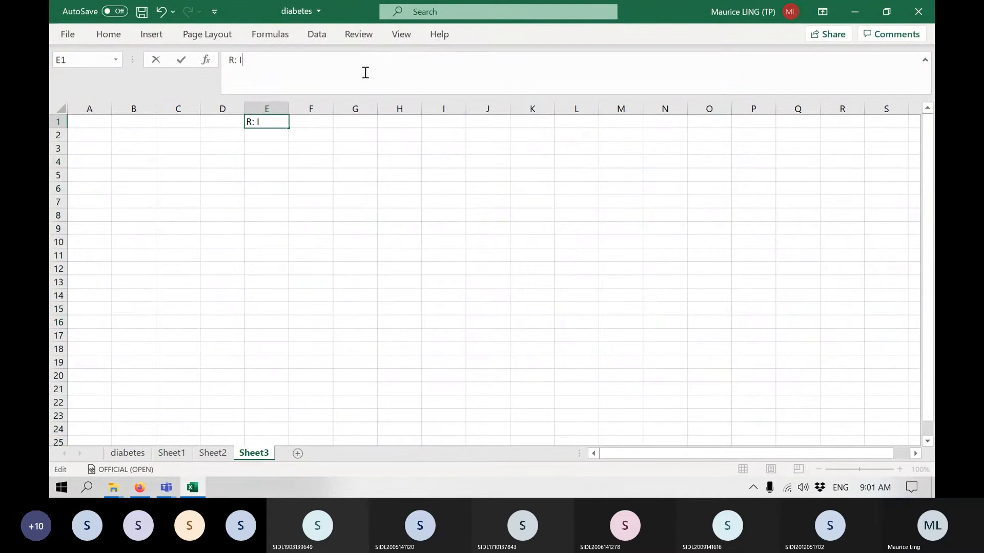
pyautogui.write('s there a')
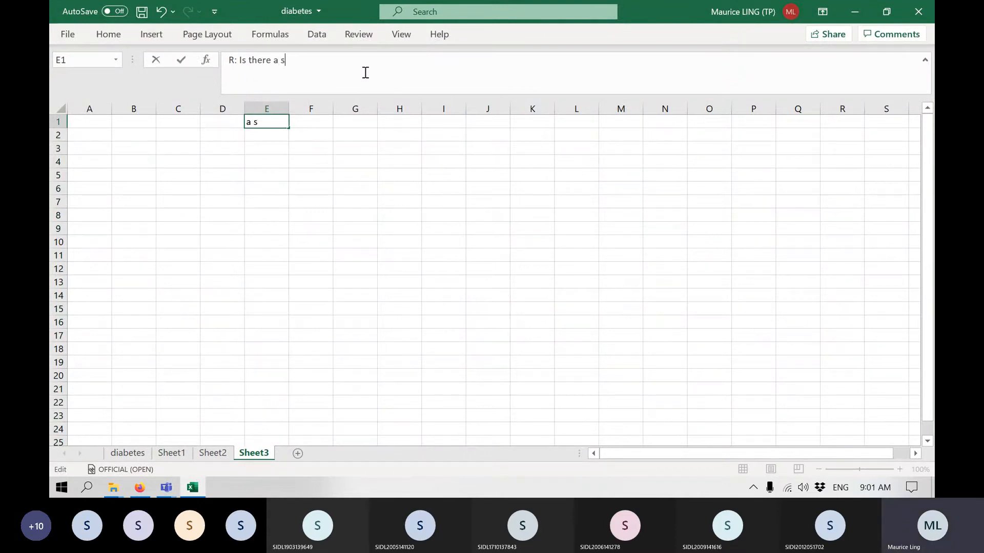
pyautogui.write(' difference')
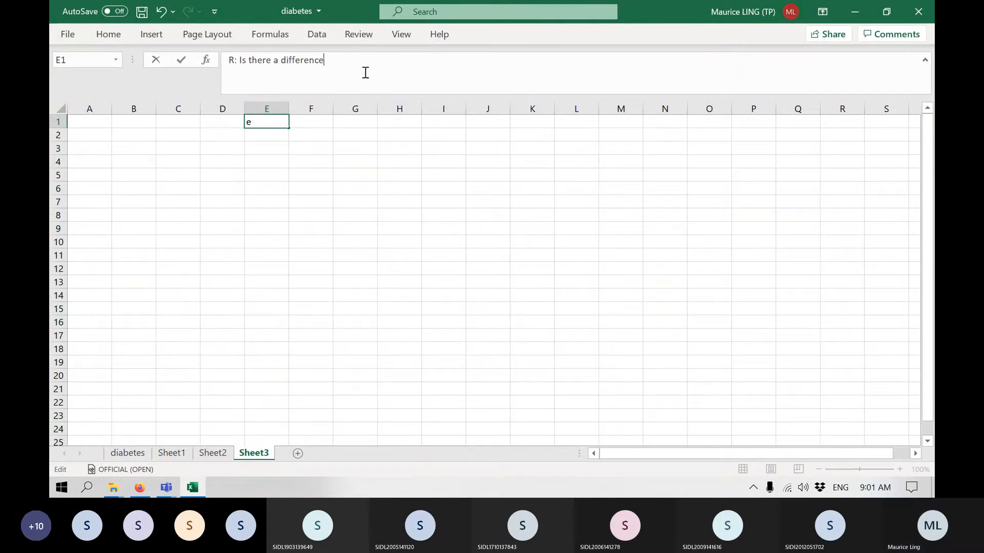
pyautogui.write(' between ')
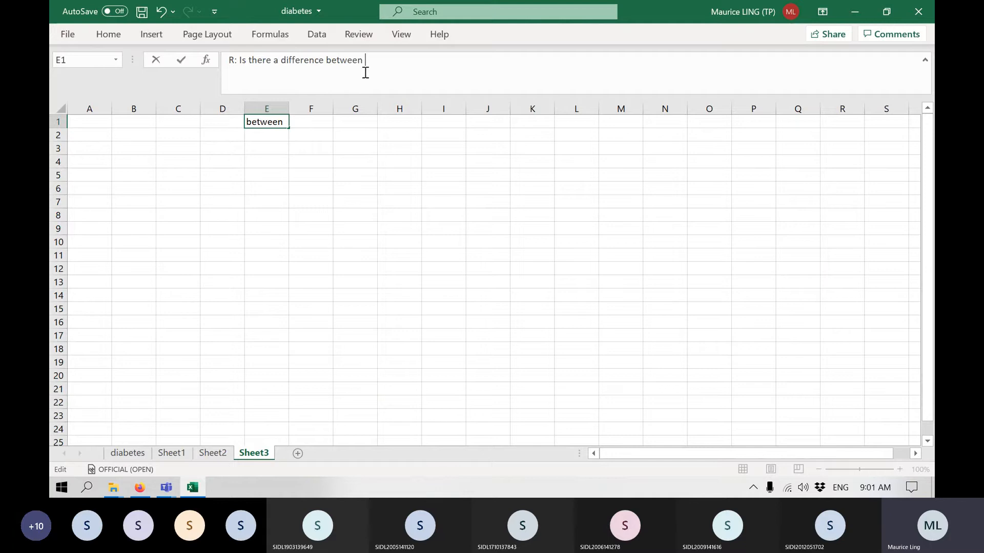
pyautogui.write('1st and 2nd systo')
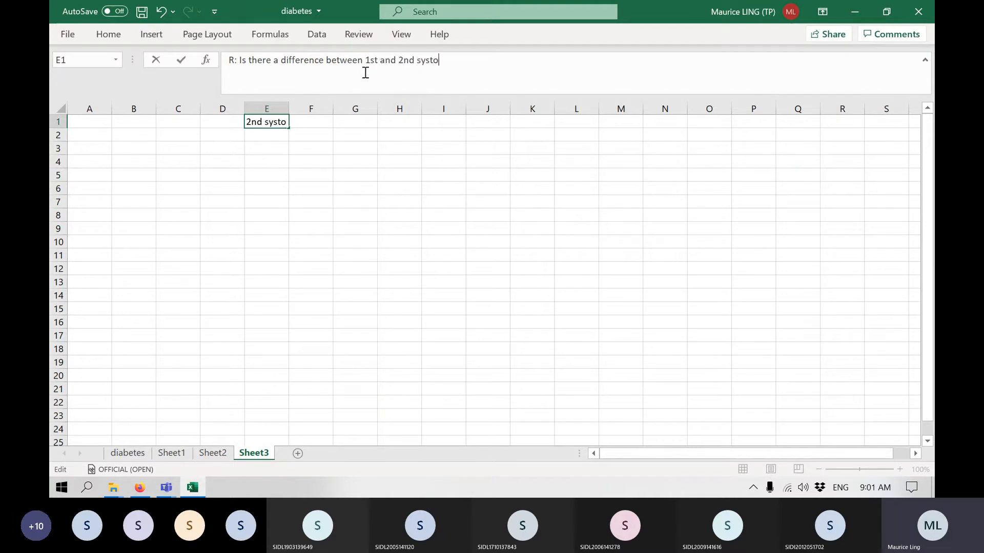
pyautogui.write('lic BO')
pyautogui.press('BackSpace')
pyautogui.write('P readings?')
pyautogui.press('Return')
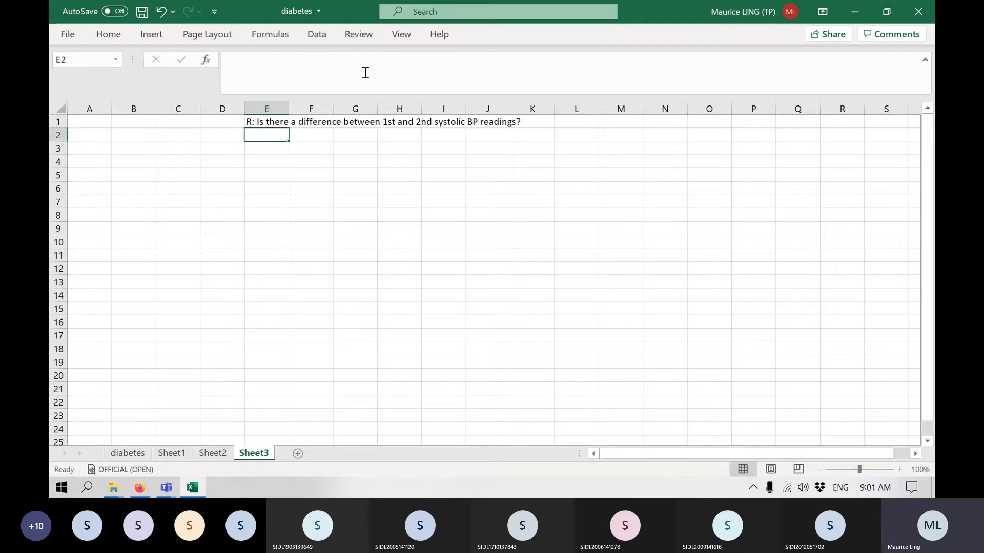
# Enter the null hypothesis "Null: There is no difference" in E2 of Sheet3.
pyautogui.click(902, 467)
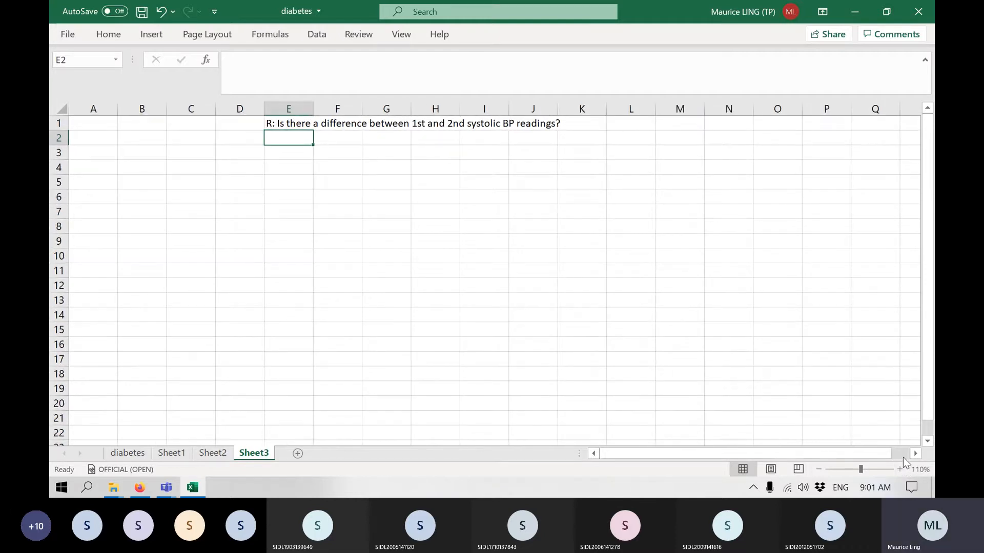
pyautogui.write('Null')
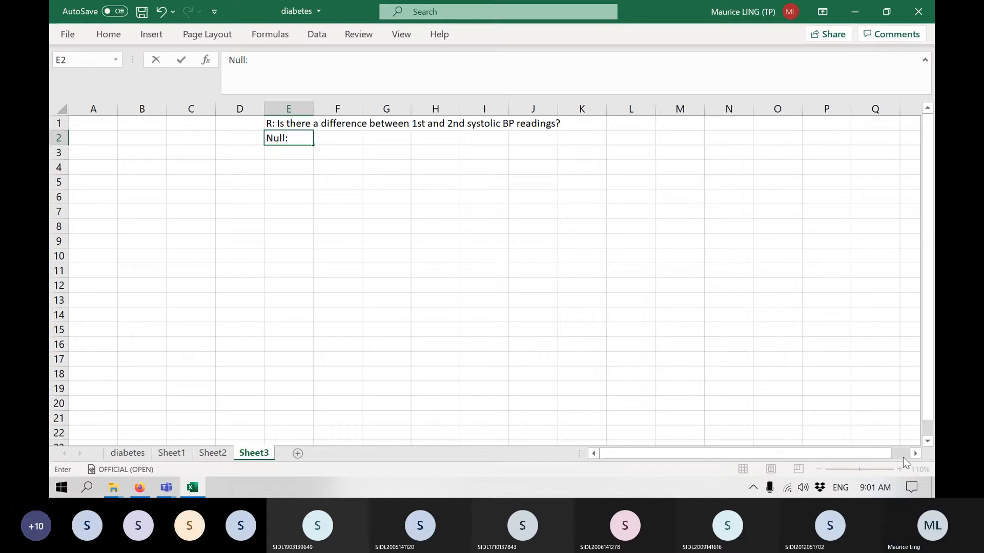
pyautogui.write(': T')
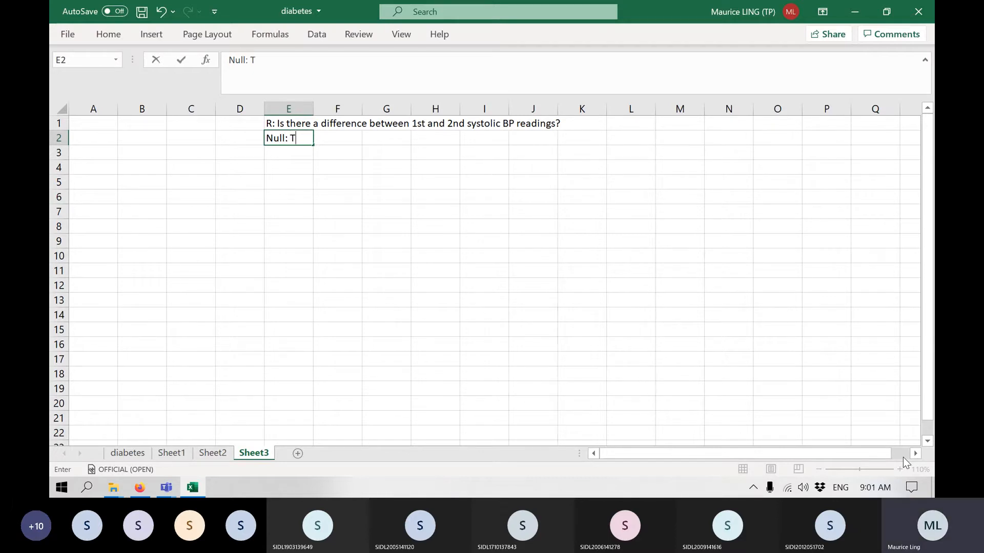
pyautogui.write('here')
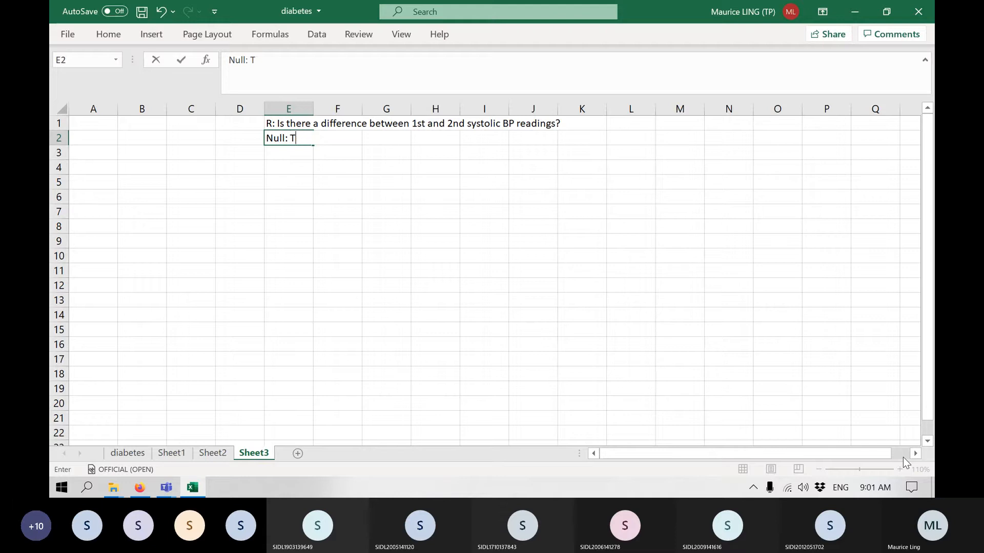
pyautogui.write('here is ')
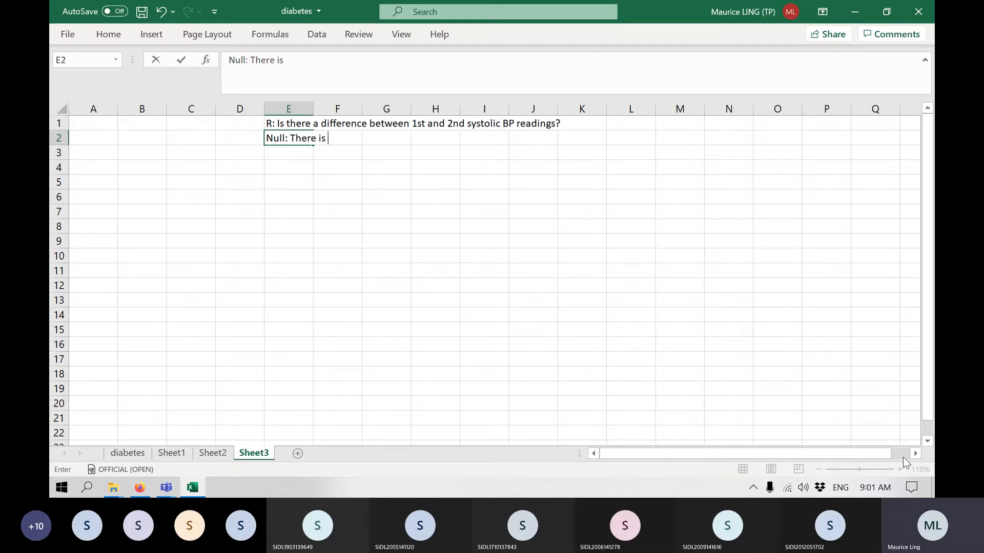
pyautogui.write('no difference')
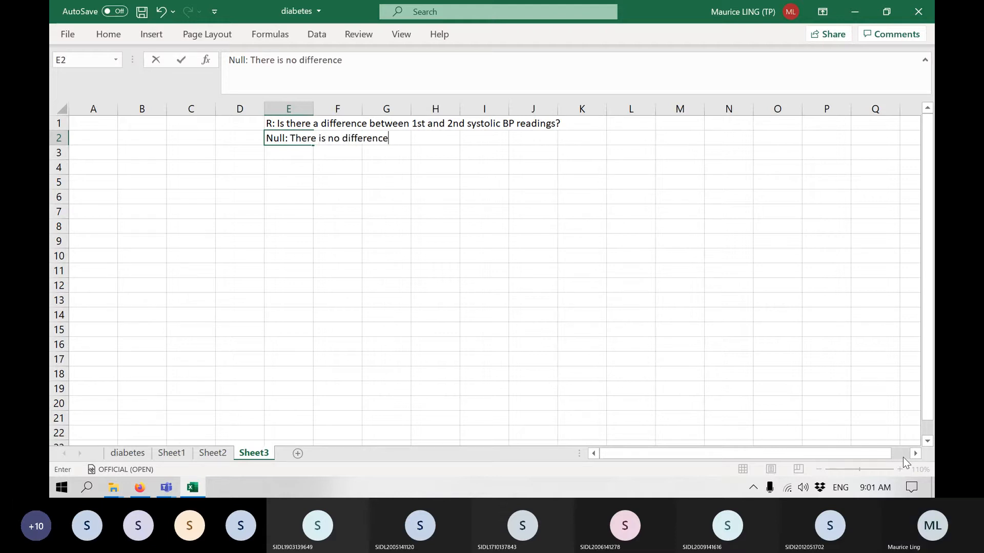
pyautogui.press('Return')
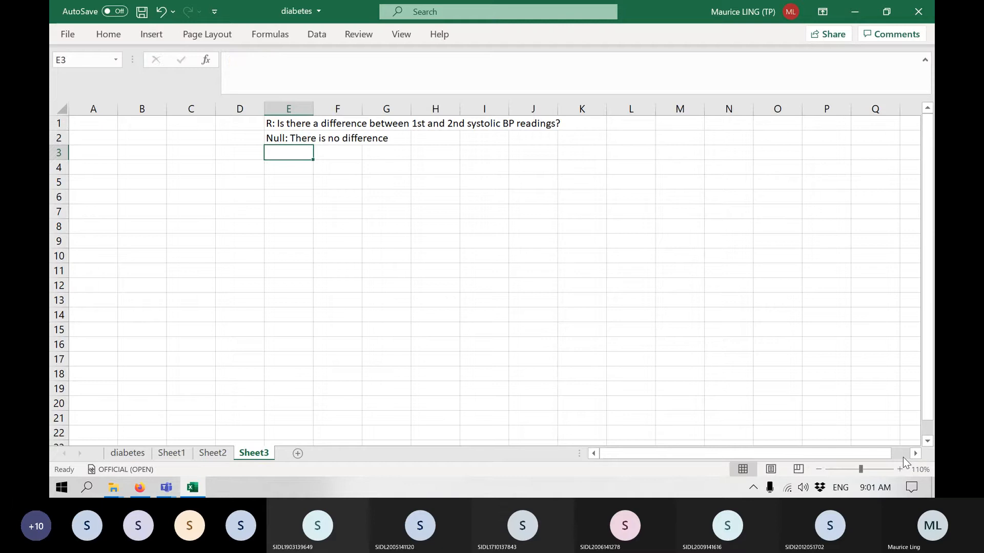
# Enter the alternate hypothesis "Alternate: There is a difference" in E3 and save the workbook.
pyautogui.write('Alternate')
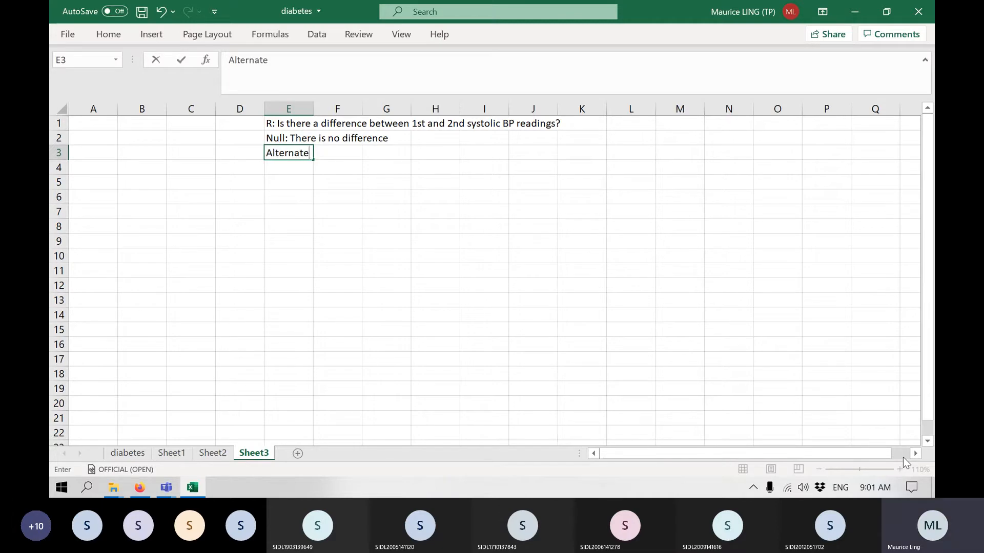
pyautogui.write(': There is a difference')
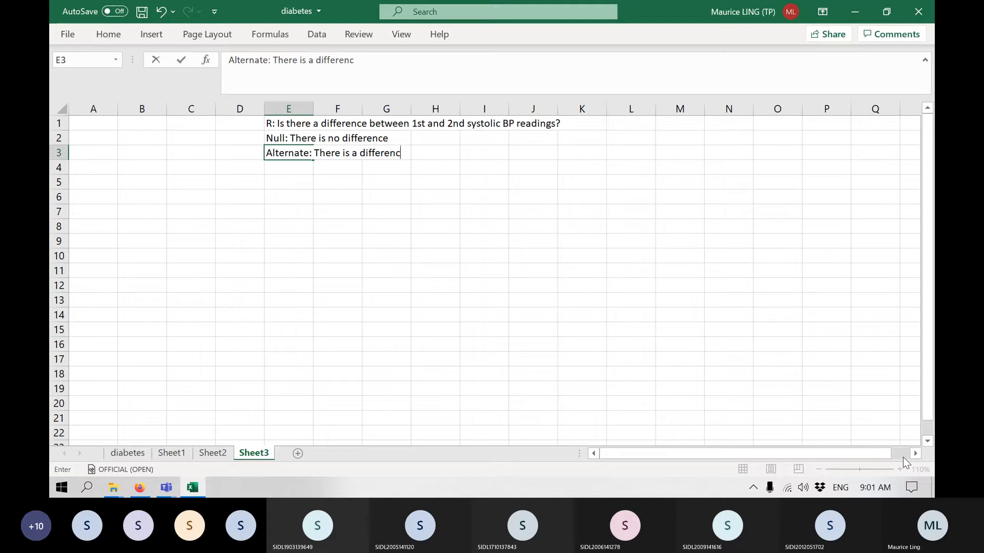
pyautogui.press('Return')
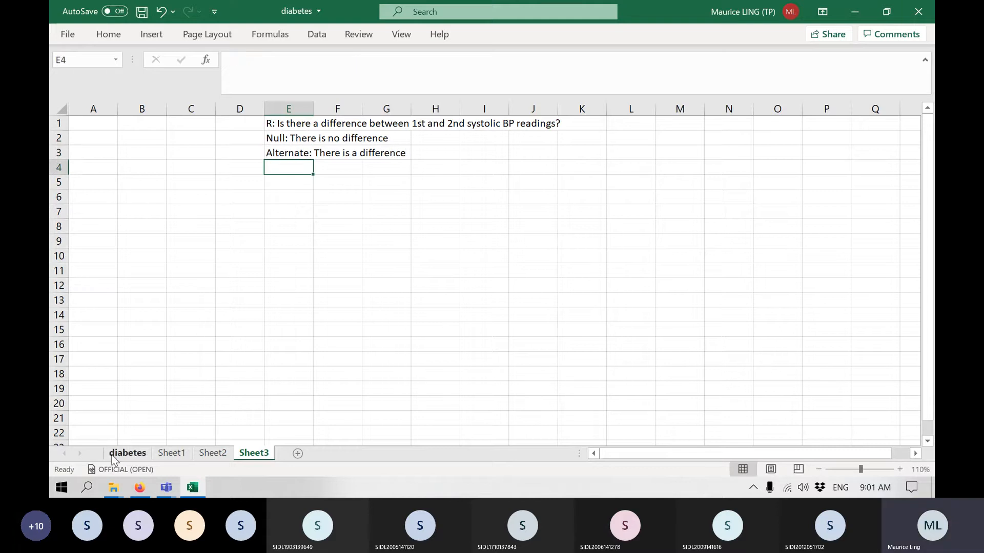
pyautogui.hotkey('ctrl', 's')
# Copy the whole bp.1s column from the diabetes sheet into column A of Sheet3.
pyautogui.click(123, 453)
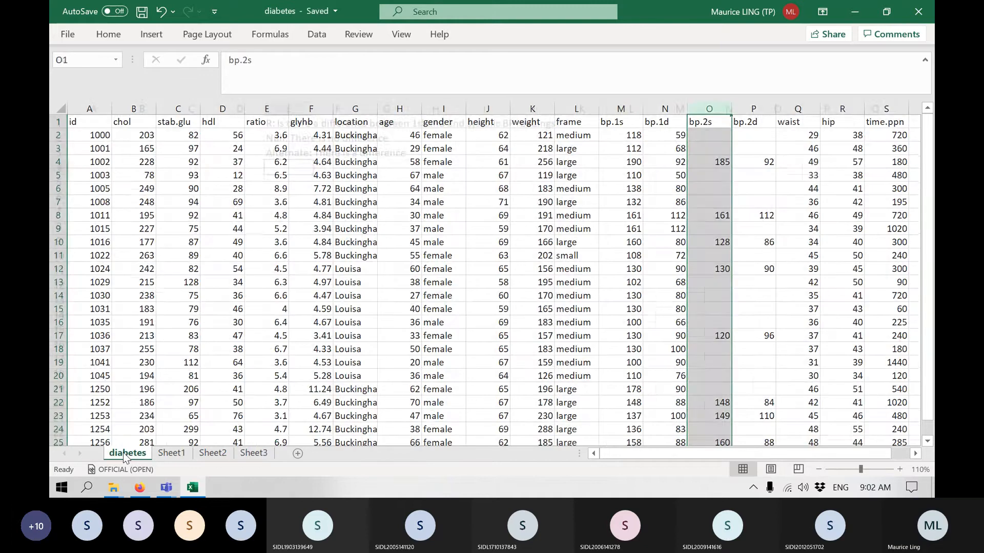
pyautogui.click(621, 103)
pyautogui.keyDown('ctrl'); pyautogui.click(696, 107); pyautogui.keyUp('ctrl')
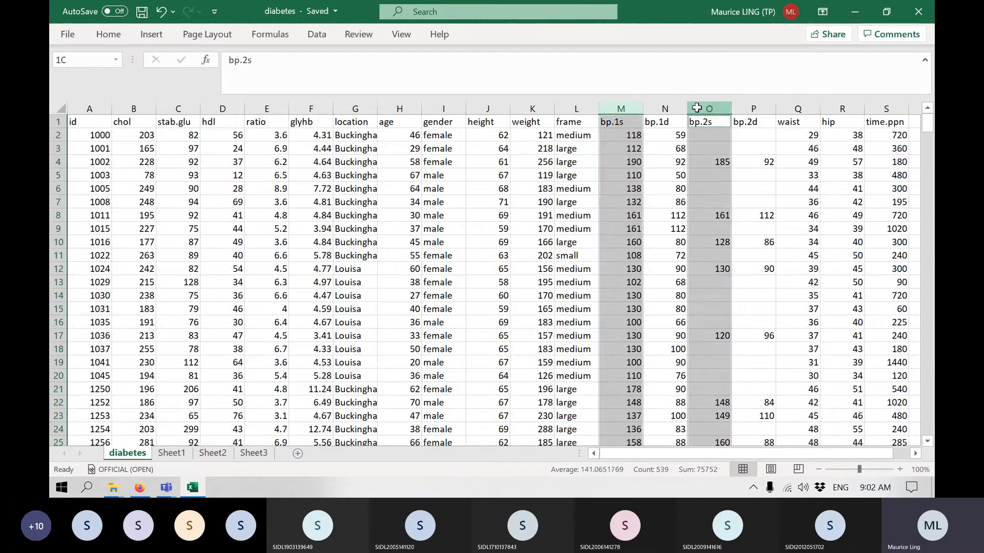
pyautogui.keyDown('ctrl'); pyautogui.click(697, 107); pyautogui.keyUp('ctrl')
pyautogui.hotkey('ctrl', 'c')
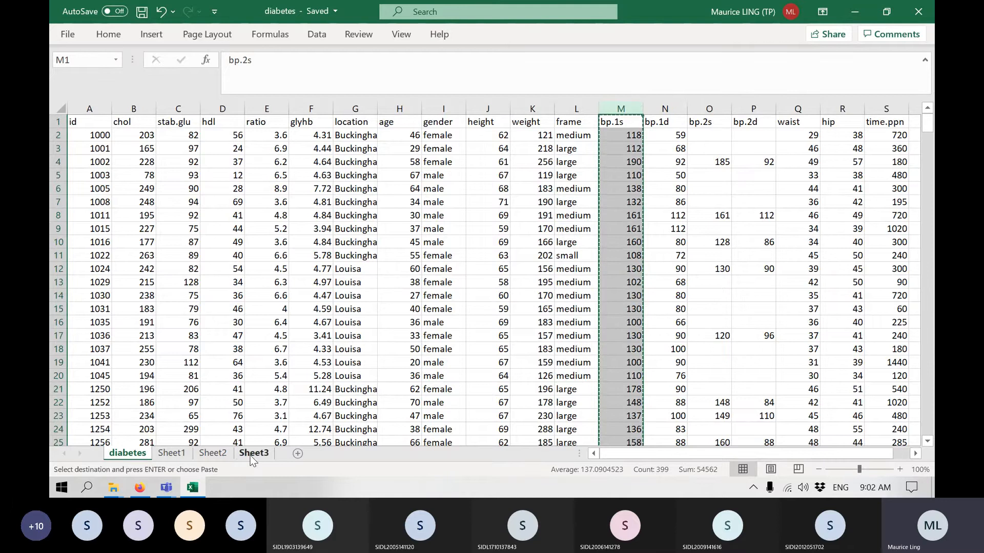
pyautogui.click(250, 454)
pyautogui.click(97, 123)
pyautogui.hotkey('ctrl', 'v')
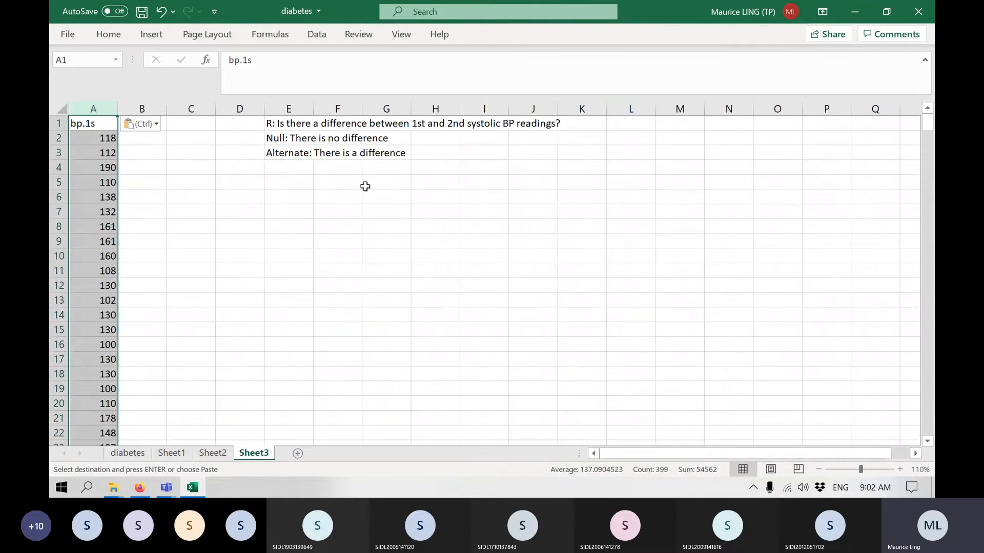
# Copy the whole bp.2s column from the diabetes sheet into column B of Sheet3.
pyautogui.click(127, 453)
pyautogui.click(711, 108)
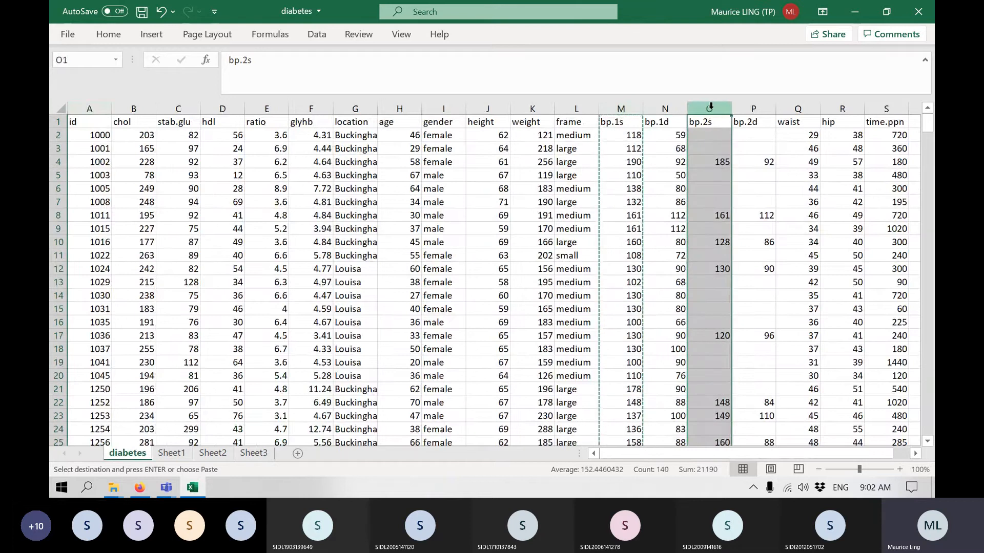
pyautogui.hotkey('ctrl', 'c')
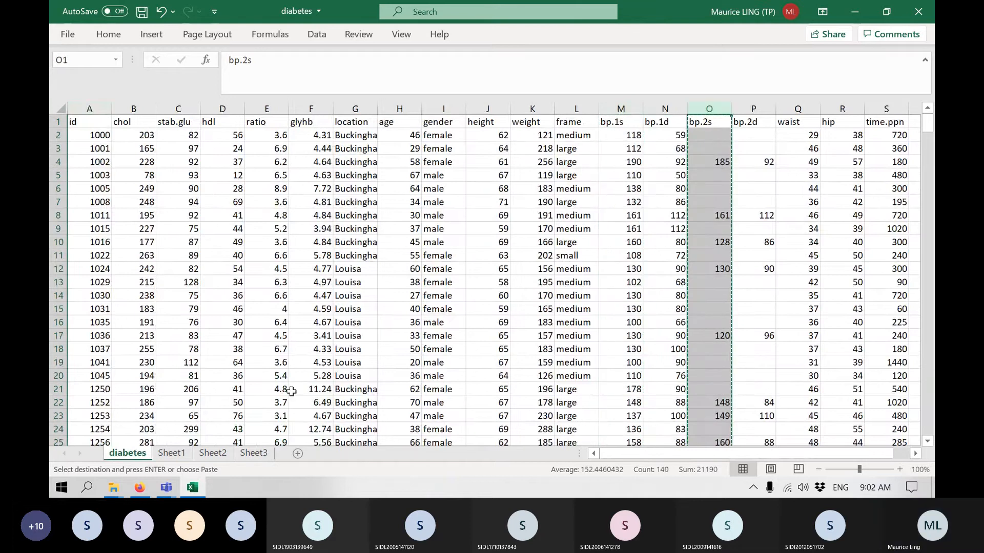
pyautogui.click(254, 453)
pyautogui.click(132, 131)
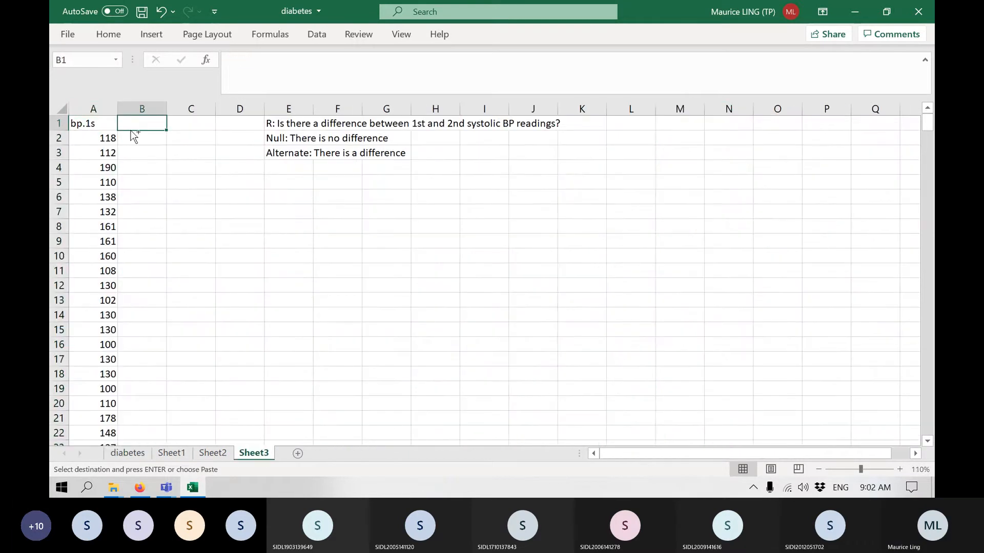
pyautogui.hotkey('ctrl', 'v')
pyautogui.click(131, 298)
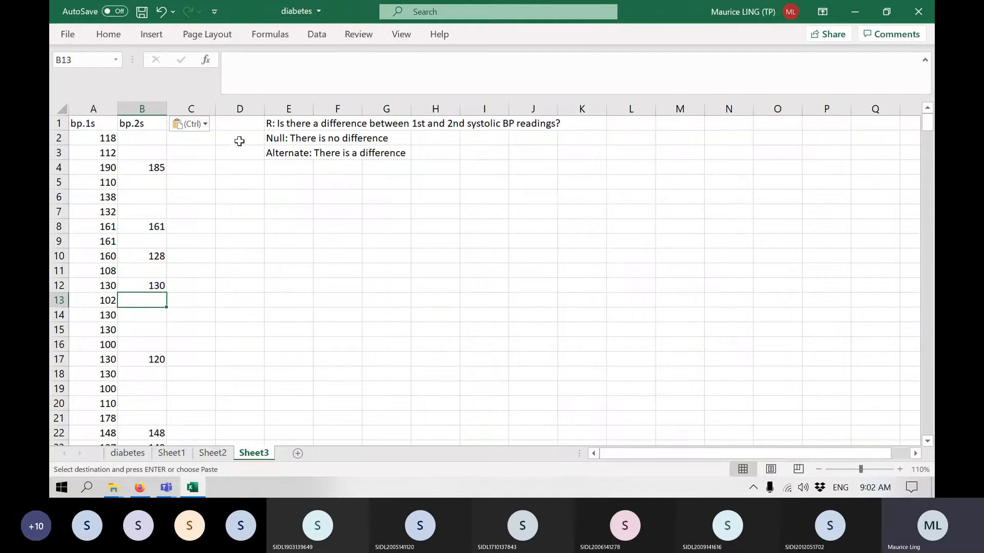
# Sort columns A and B of Sheet3 together by bp.2s from largest to smallest, keeping the header row.
pyautogui.moveTo(97, 134); pyautogui.dragTo(97, 155)
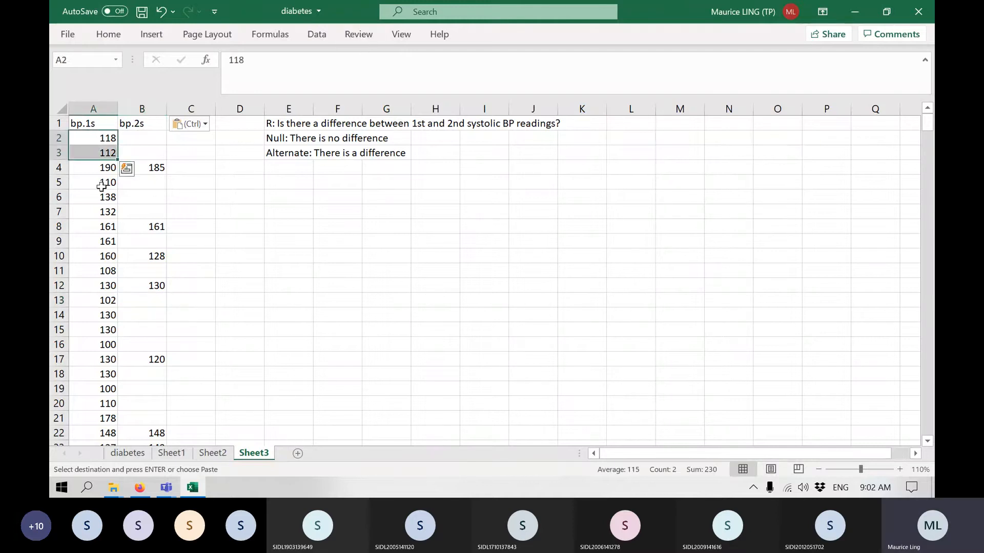
pyautogui.moveTo(137, 110); pyautogui.dragTo(98, 108)
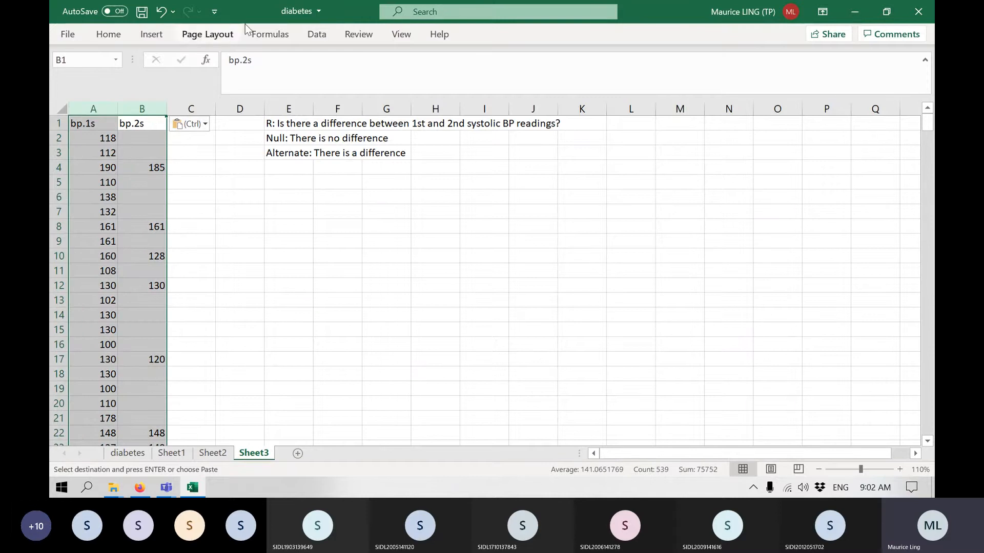
pyautogui.click(317, 34)
pyautogui.click(442, 67)
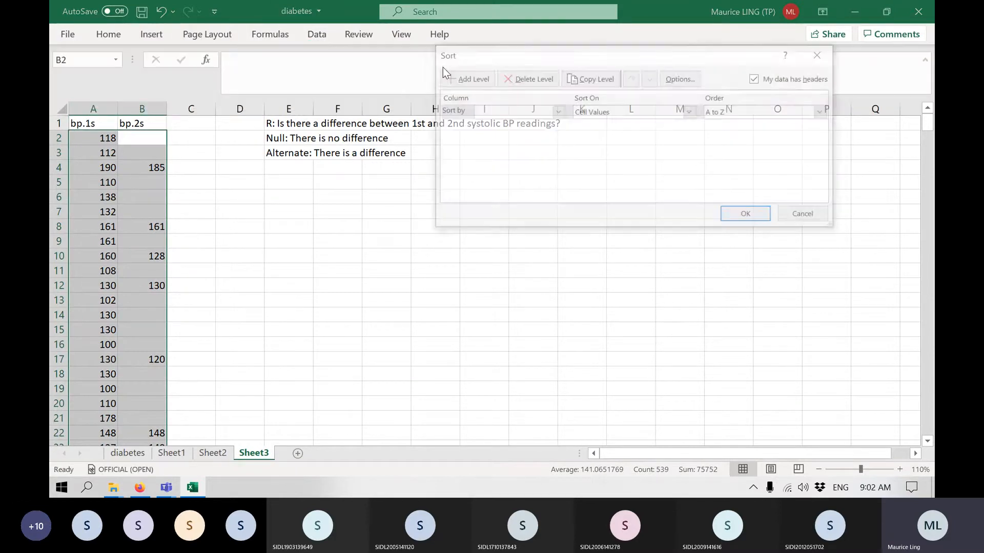
pyautogui.click(542, 117)
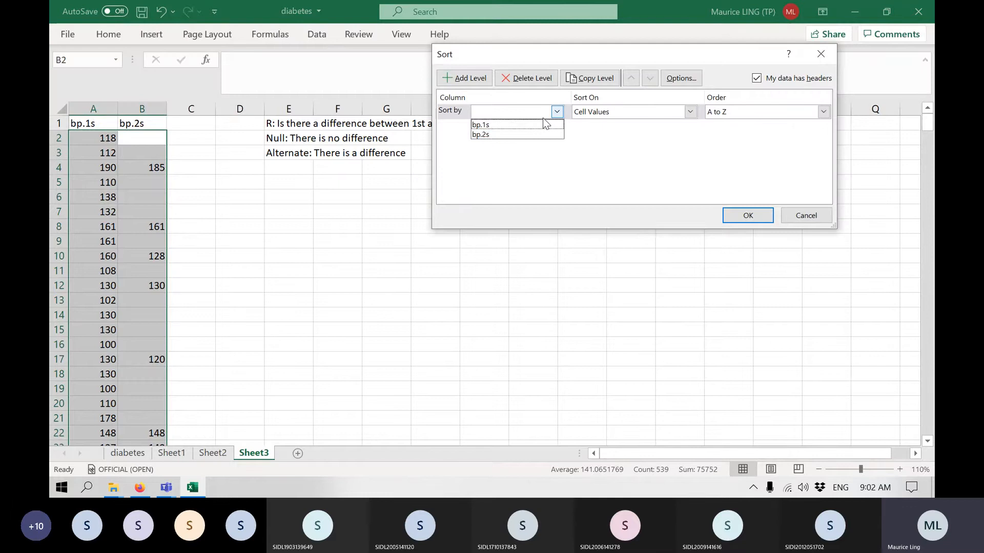
pyautogui.click(518, 133)
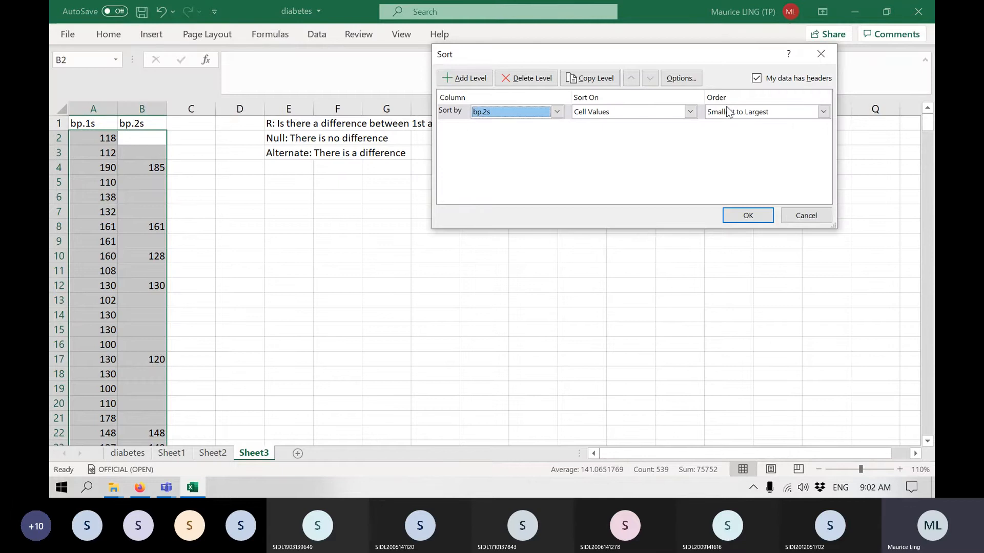
pyautogui.click(823, 112)
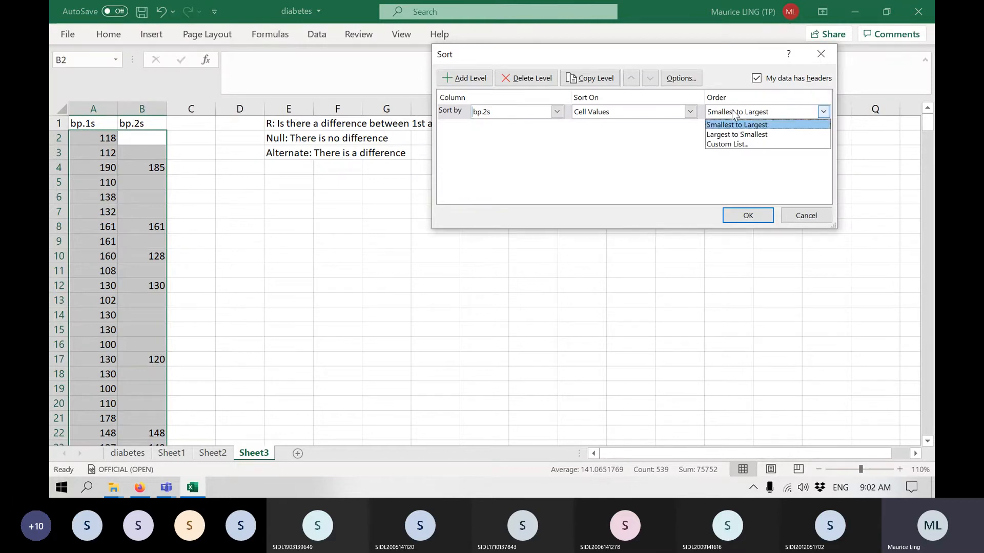
pyautogui.click(747, 135)
pyautogui.click(748, 216)
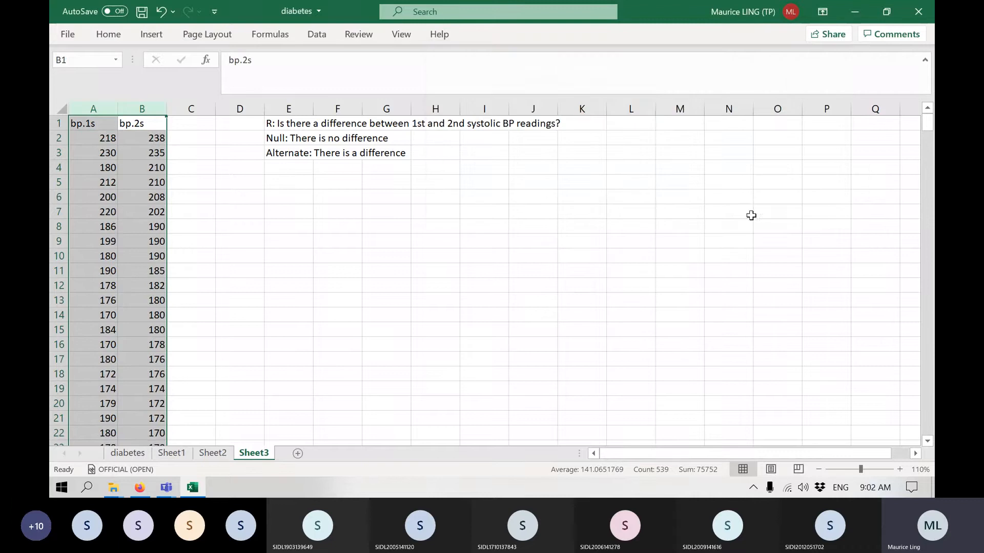
# Delete the bp.1s readings that have no matching bp.2s reading, from A141 down to the end of the column.
pyautogui.click(145, 198)
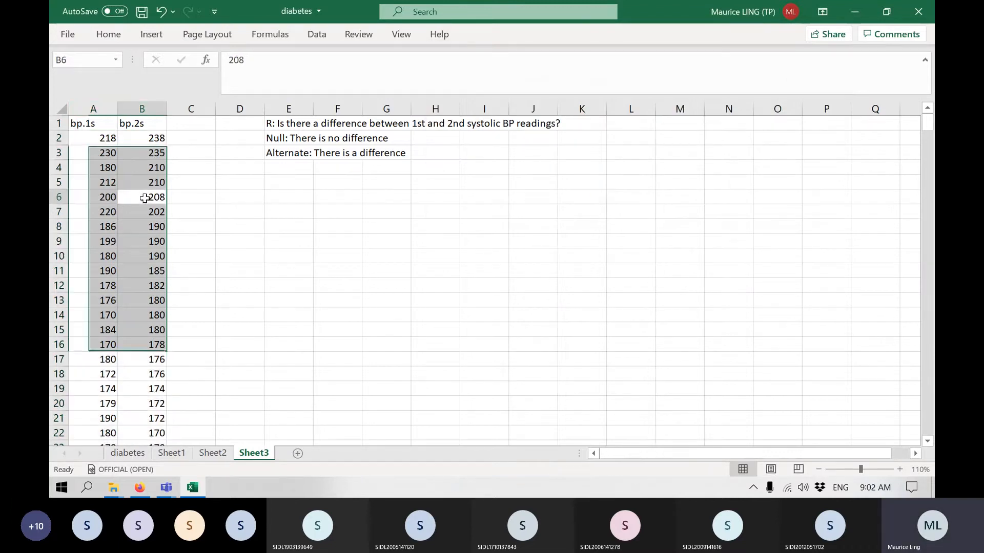
pyautogui.hotkey('ctrl', 'Down')
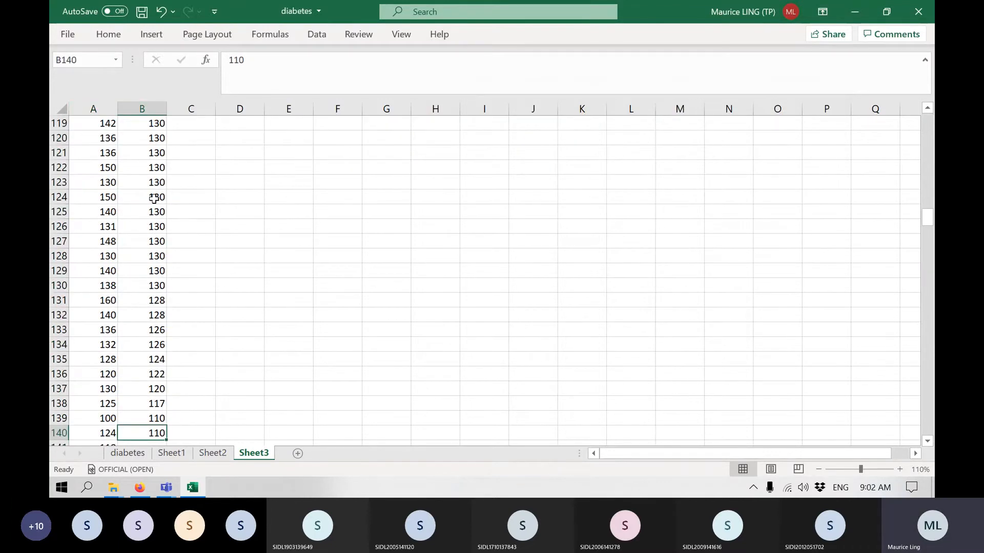
pyautogui.scroll(-4, 154, 198)
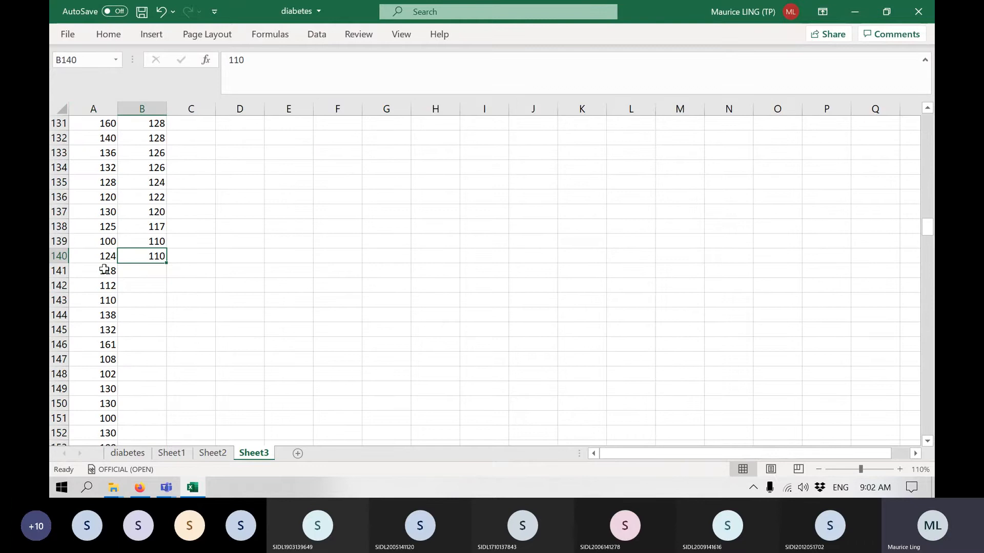
pyautogui.click(104, 270)
pyautogui.hotkey('ctrl', 'shift', 'Down')
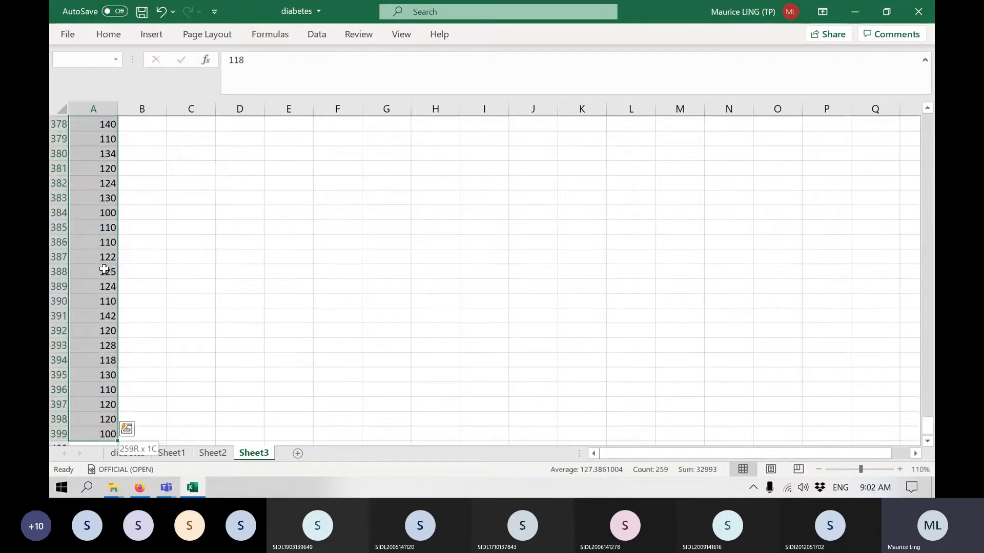
pyautogui.press('Delete')
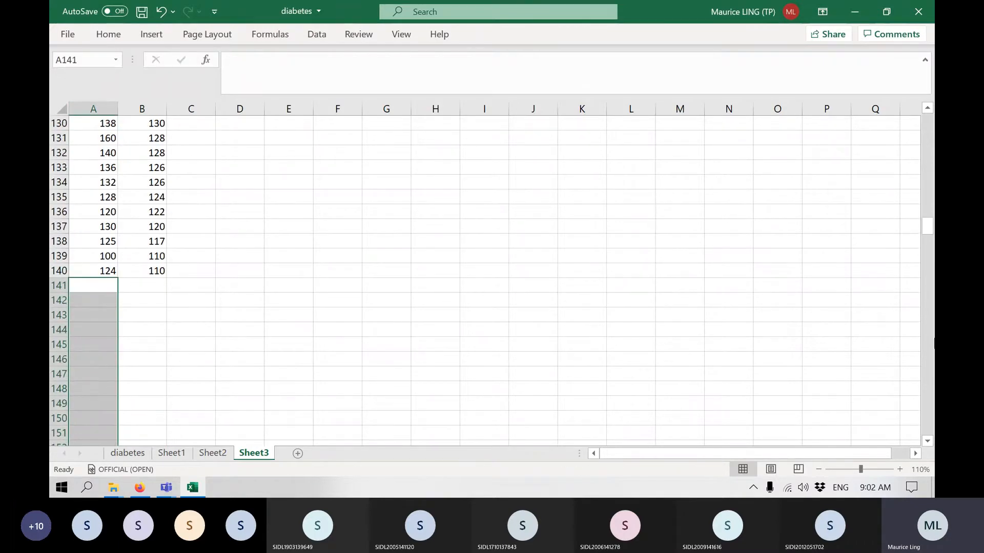
pyautogui.moveTo(930, 225); pyautogui.dragTo(928, 119)
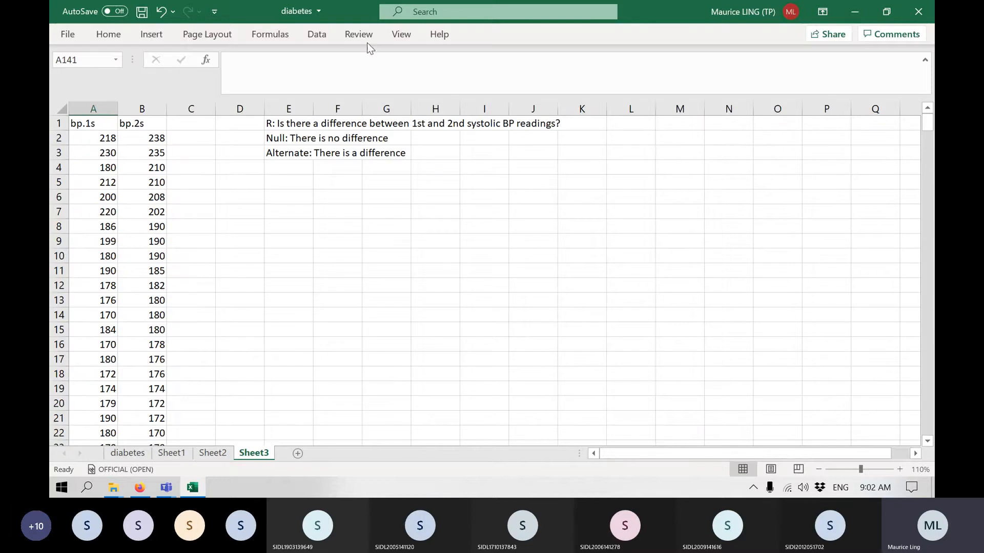
# Start the t-Test: Paired Two Sample for Means from the data analysis tools.
pyautogui.click(80, 124)
pyautogui.hotkey('ctrl', 'shift', 'Down')
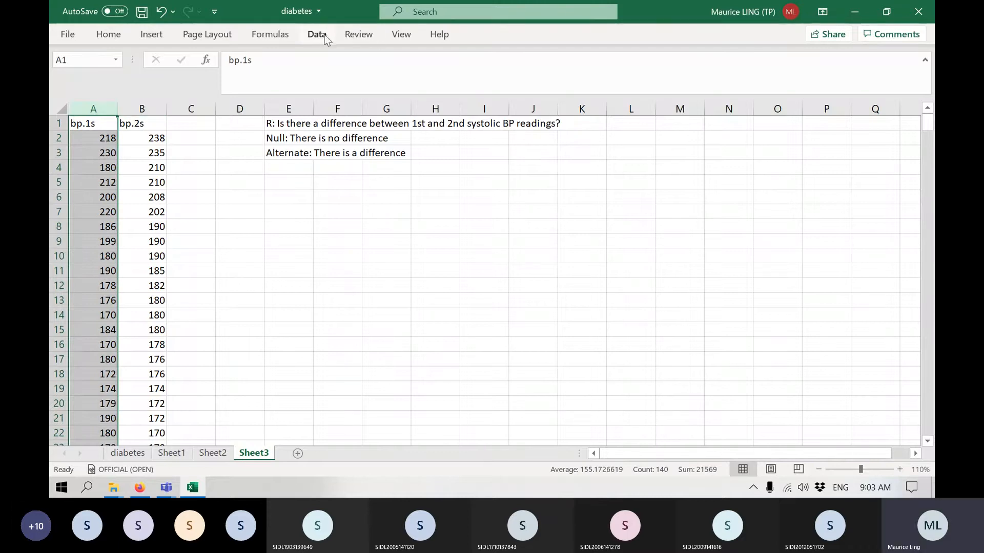
pyautogui.click(210, 197)
pyautogui.click(317, 34)
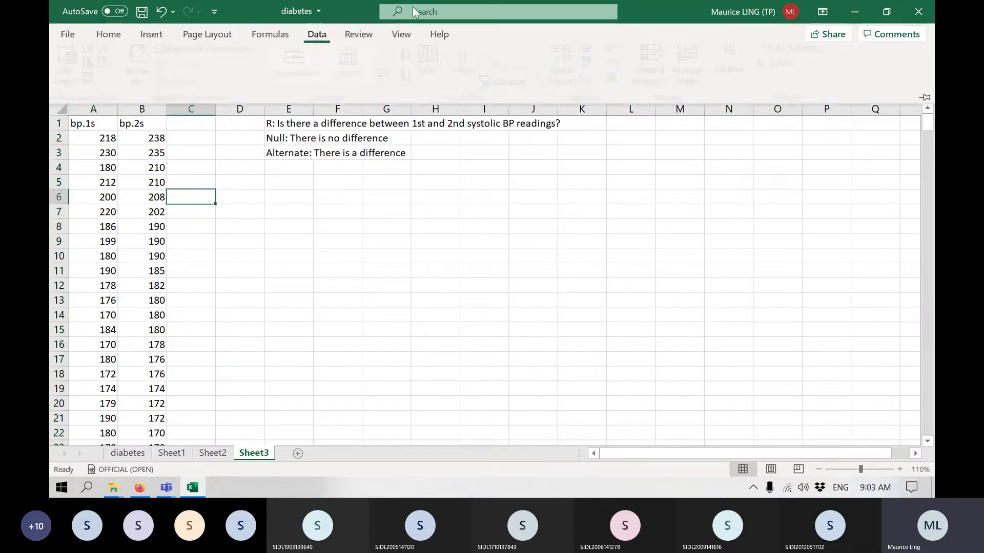
pyautogui.click(817, 57)
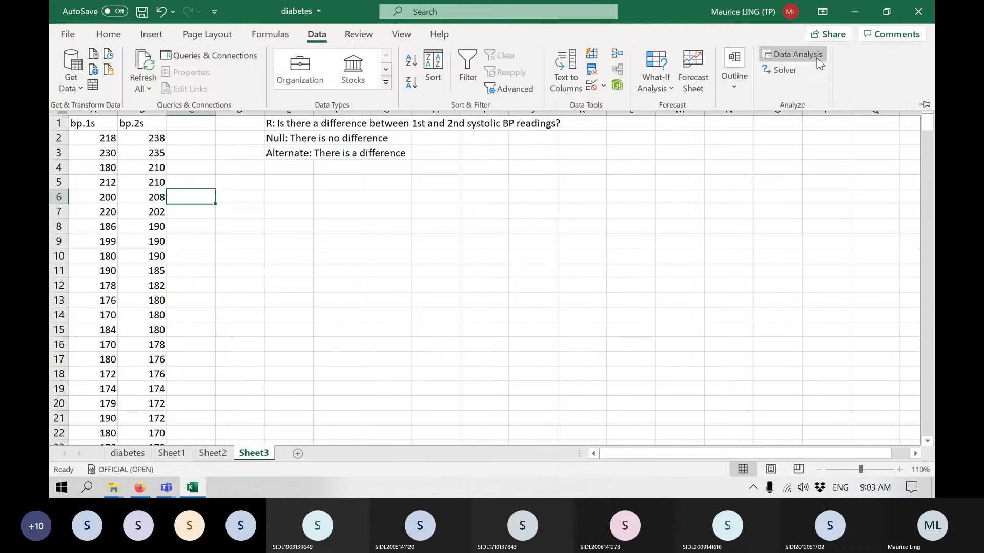
pyautogui.scroll(-3, 640, 143)
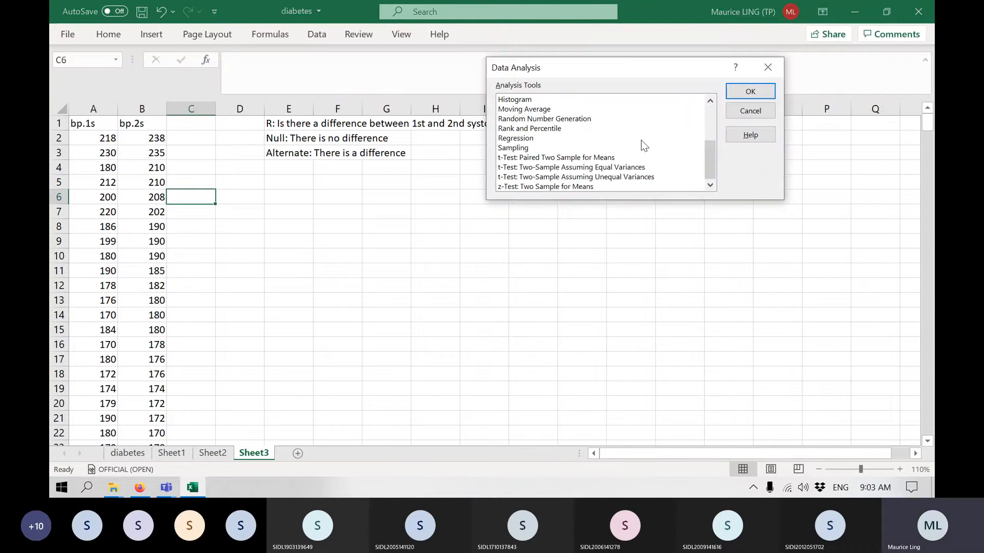
pyautogui.click(530, 158)
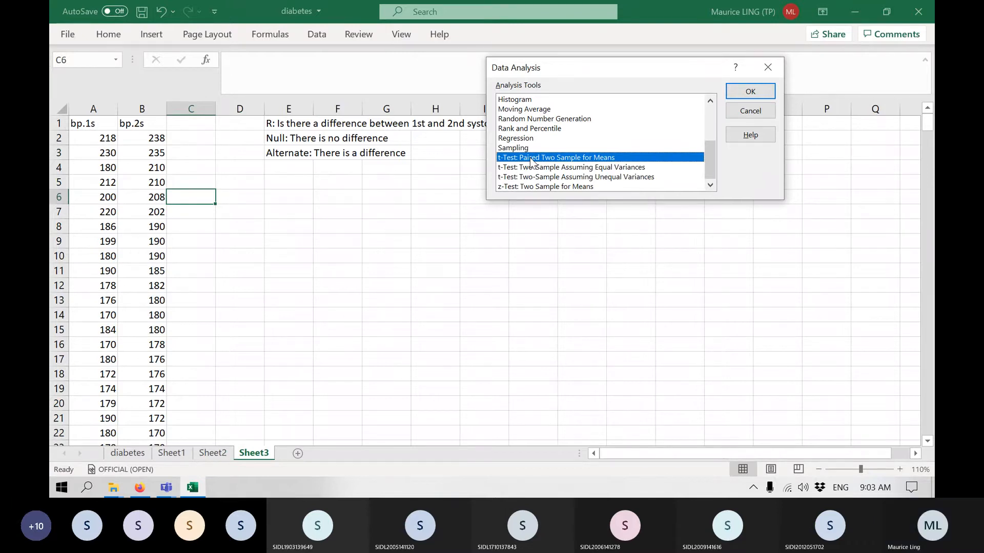
pyautogui.click(750, 91)
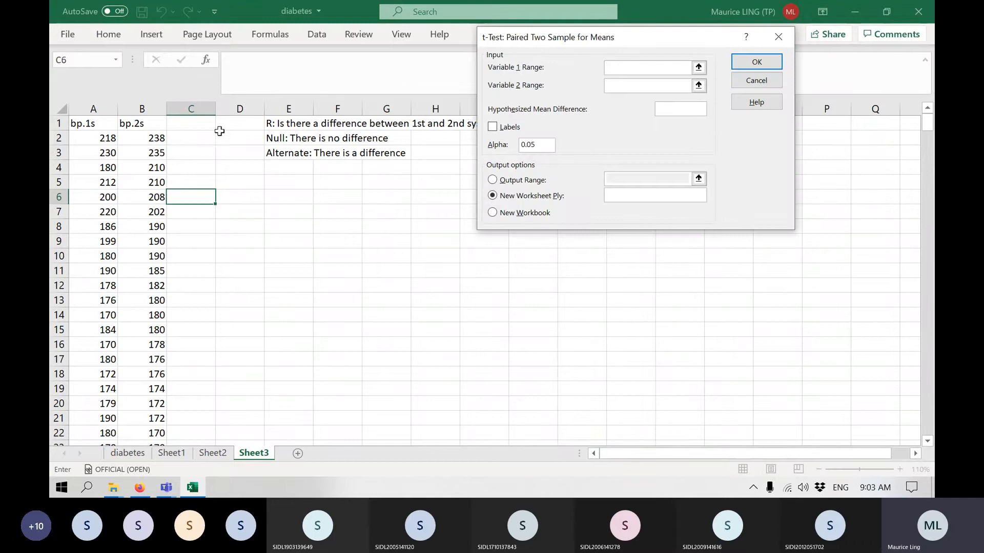
# Run the paired t-test with column A as variable 1 and column B as variable 2, labels included, alpha 0.05, and output at E5.
pyautogui.click(102, 109)
pyautogui.click(640, 85)
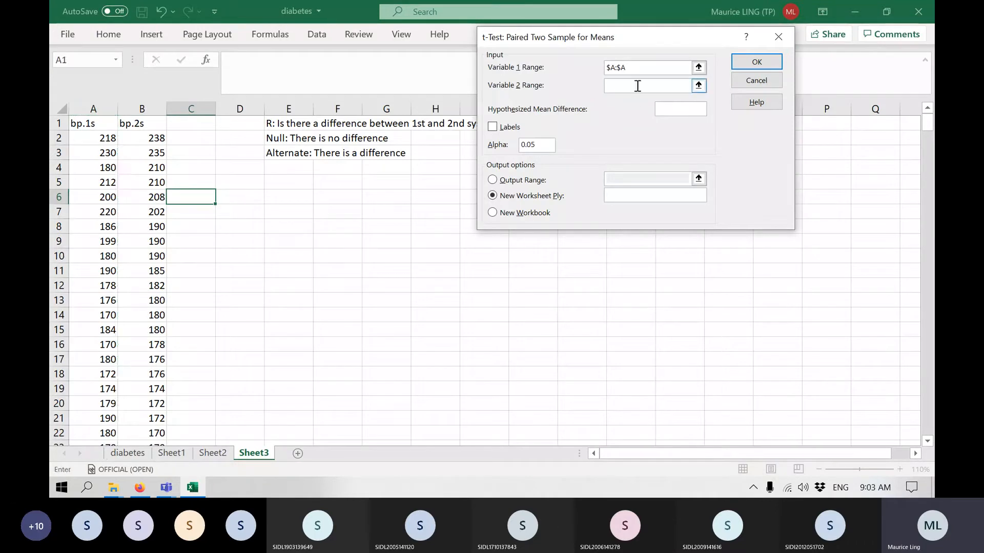
pyautogui.click(142, 109)
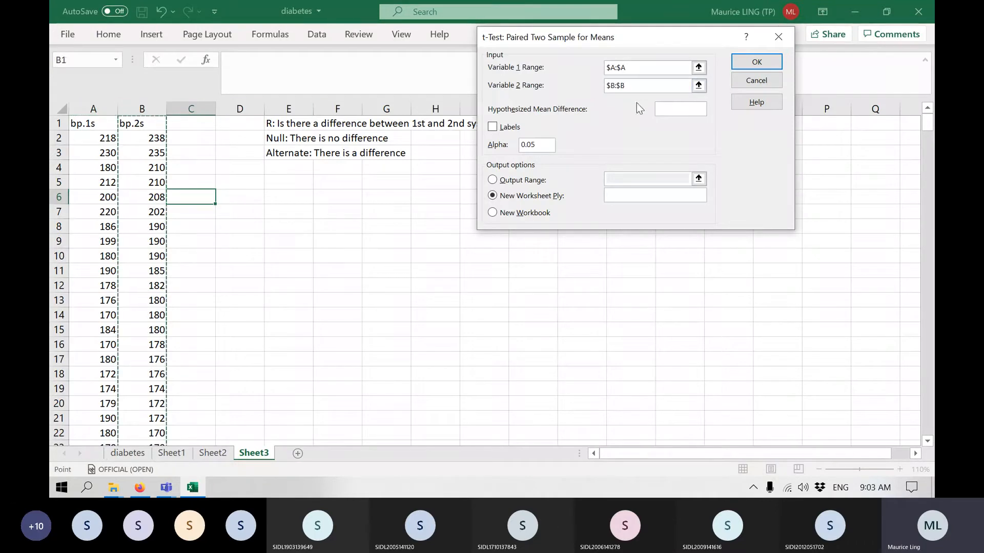
pyautogui.click(492, 128)
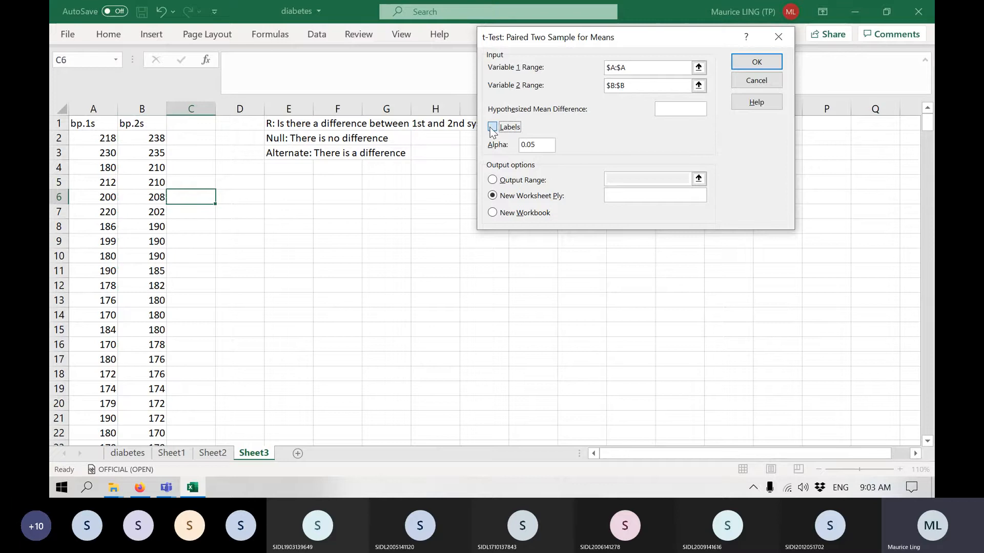
pyautogui.press('Return')
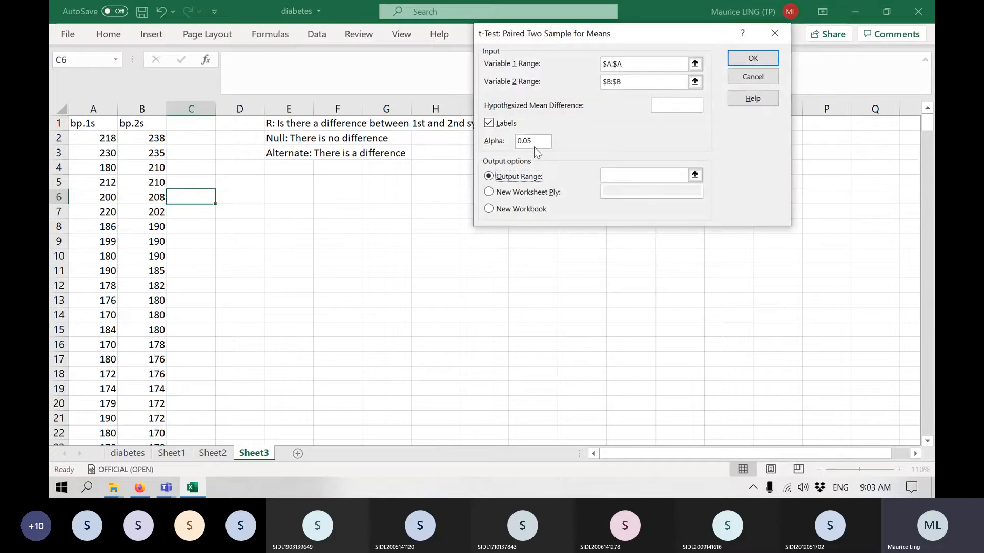
pyautogui.click(626, 176)
pyautogui.click(301, 181)
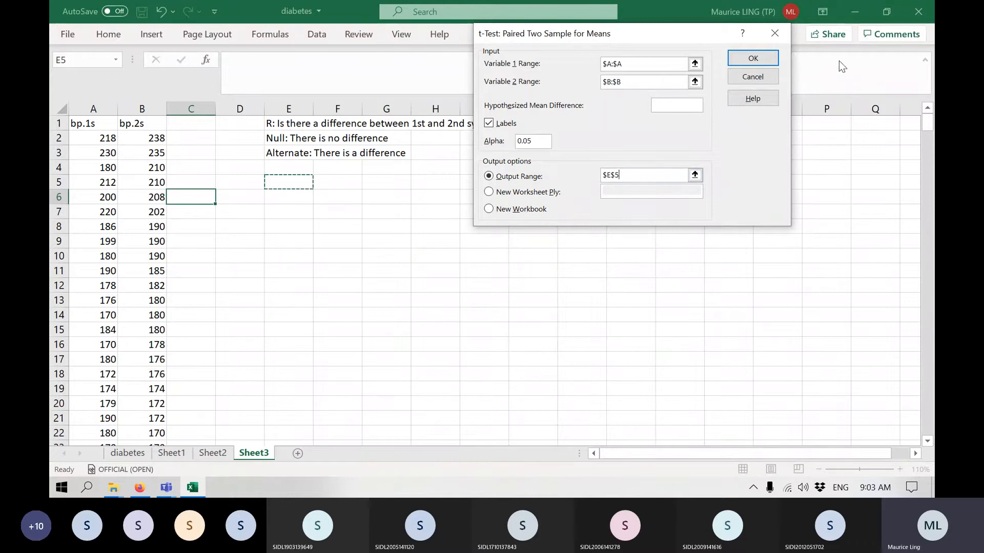
pyautogui.click(742, 56)
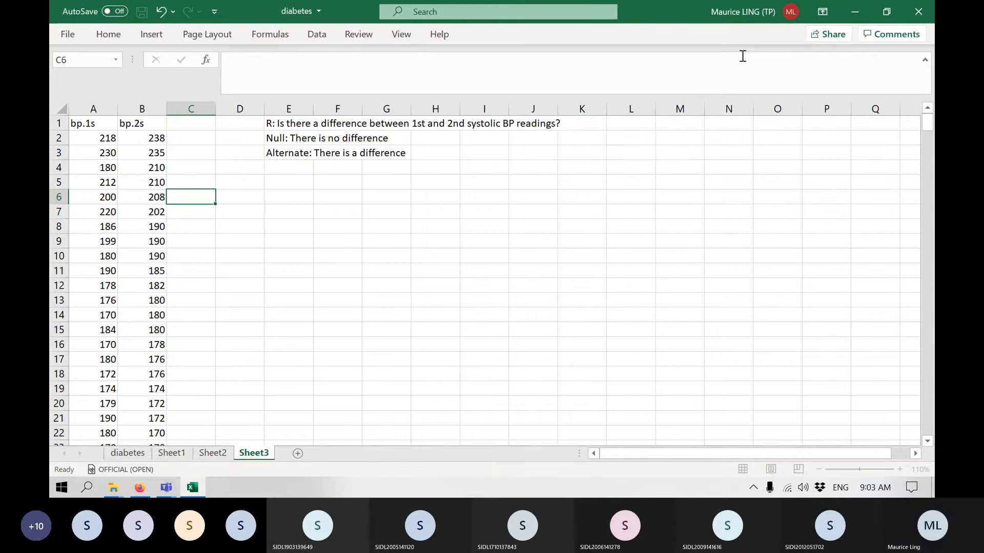
# Widen column E of the t-test results and check the two-tailed p-value in F17.
pyautogui.click(466, 255)
pyautogui.moveTo(313, 108); pyautogui.dragTo(333, 109)
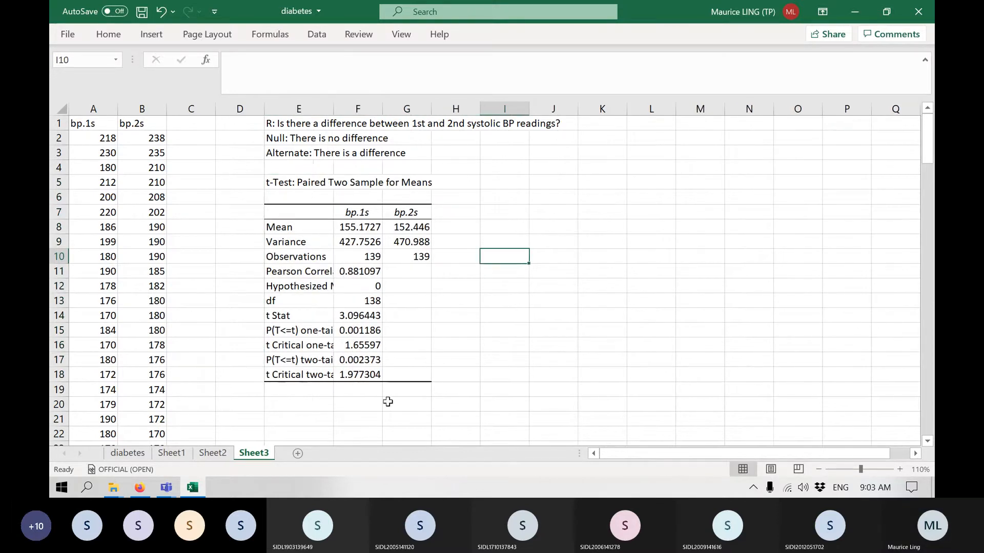
pyautogui.click(366, 360)
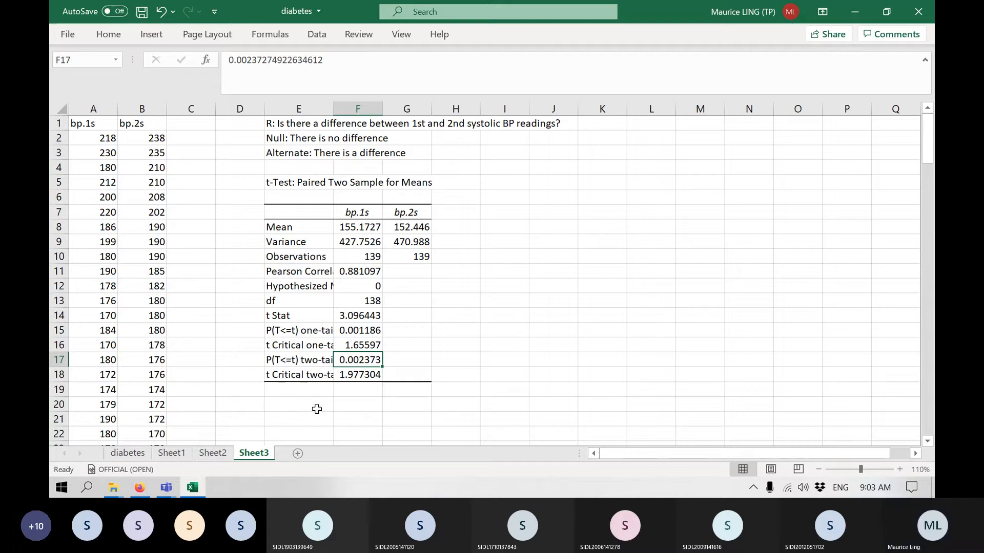
# Enter the conclusion "Since p-value < 0.05, reject null hypothesis" in E20.
pyautogui.click(316, 409)
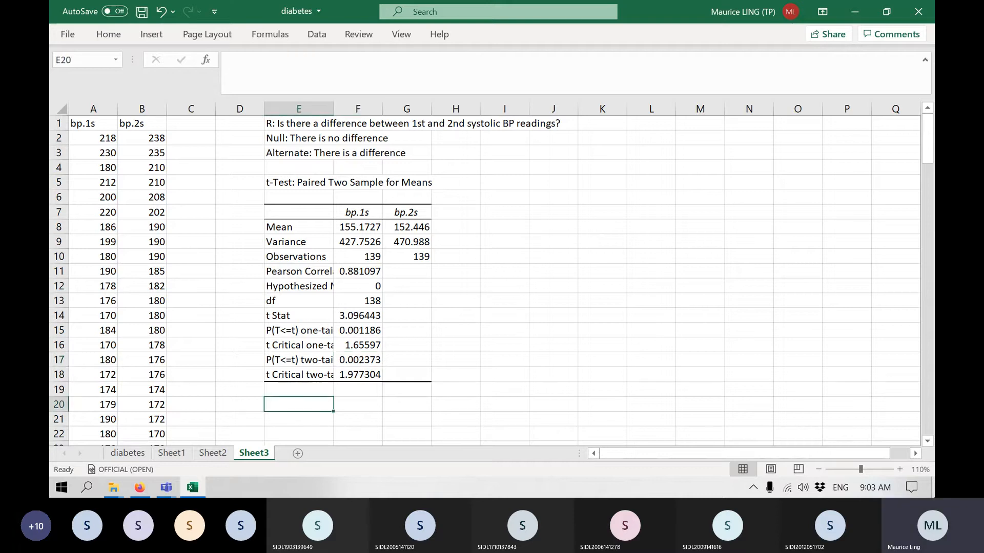
pyautogui.write('S')
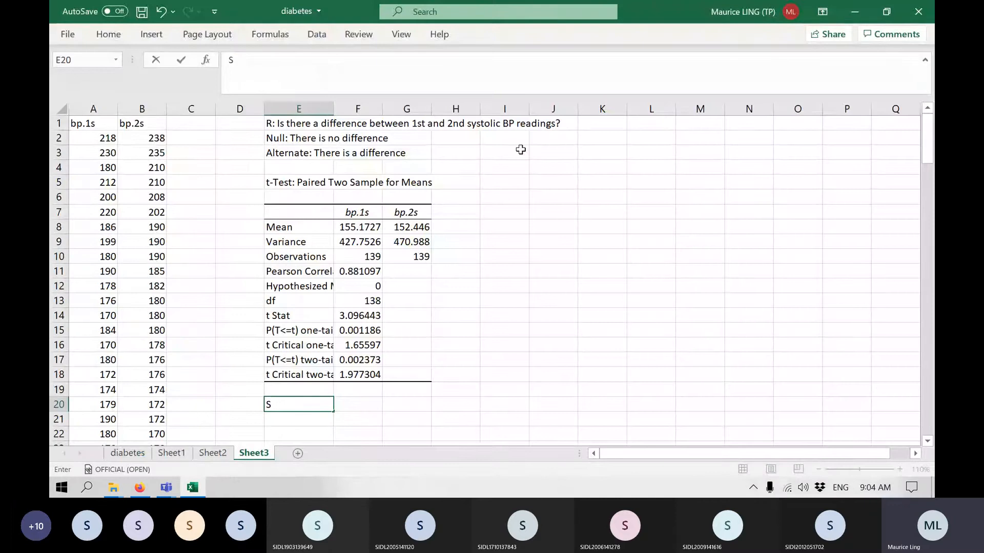
pyautogui.write('ince p-value < 0.')
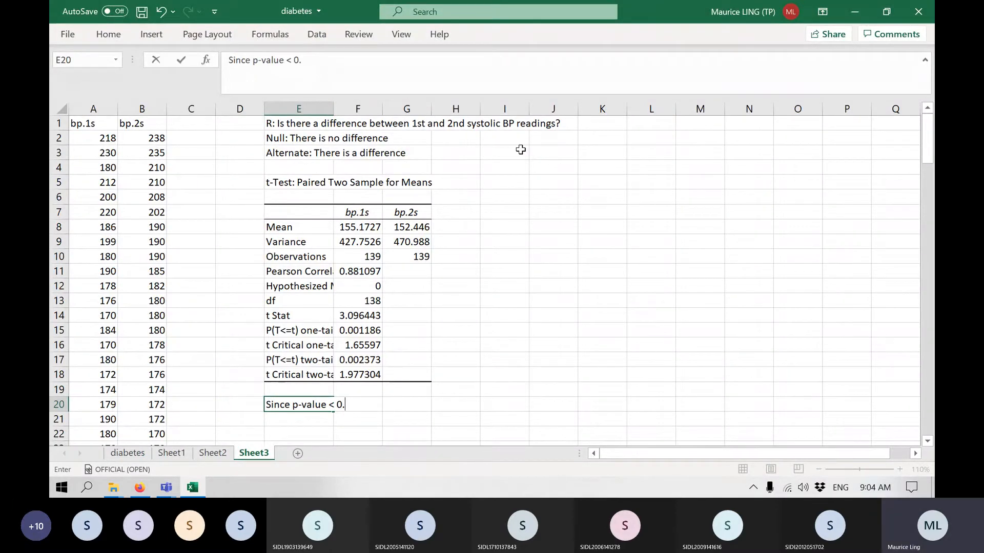
pyautogui.write('05, reject nu')
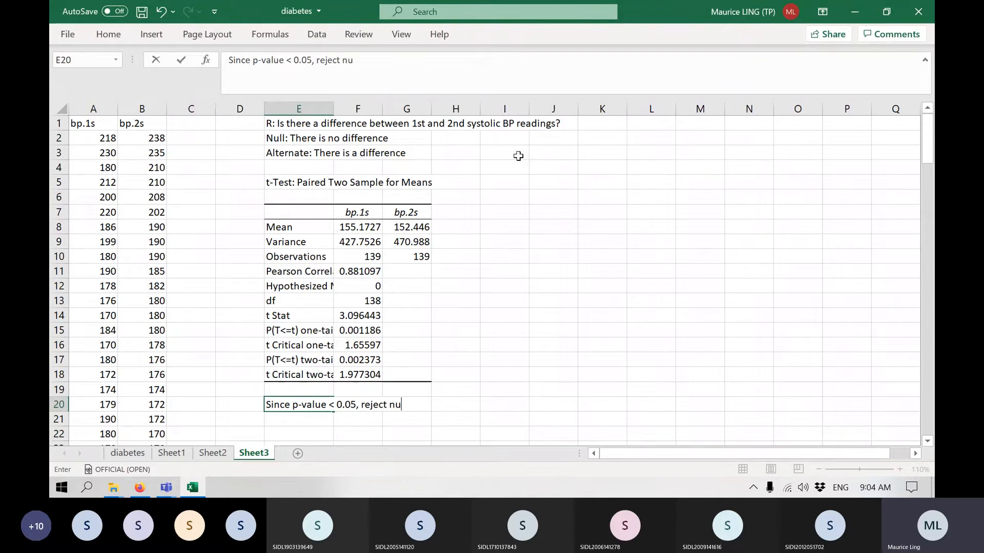
pyautogui.write('ll hypothesis')
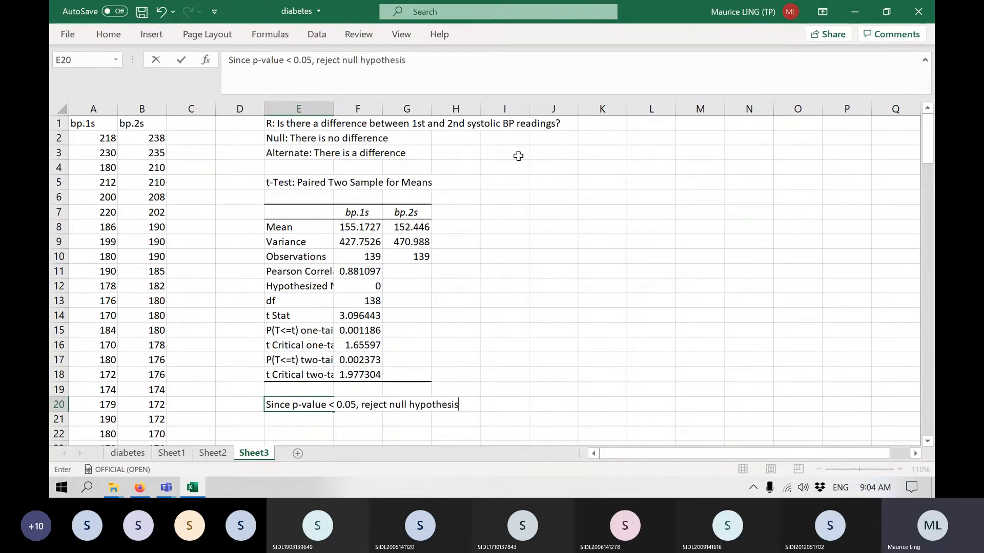
pyautogui.press('Return')
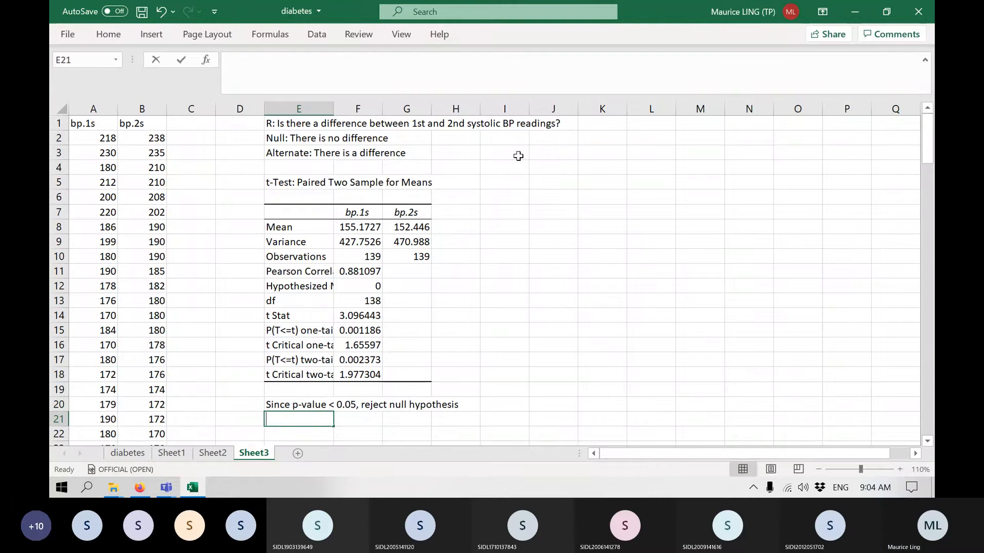
# Enter "Accept alternate hypothesis" in E21.
pyautogui.write('Accept ')
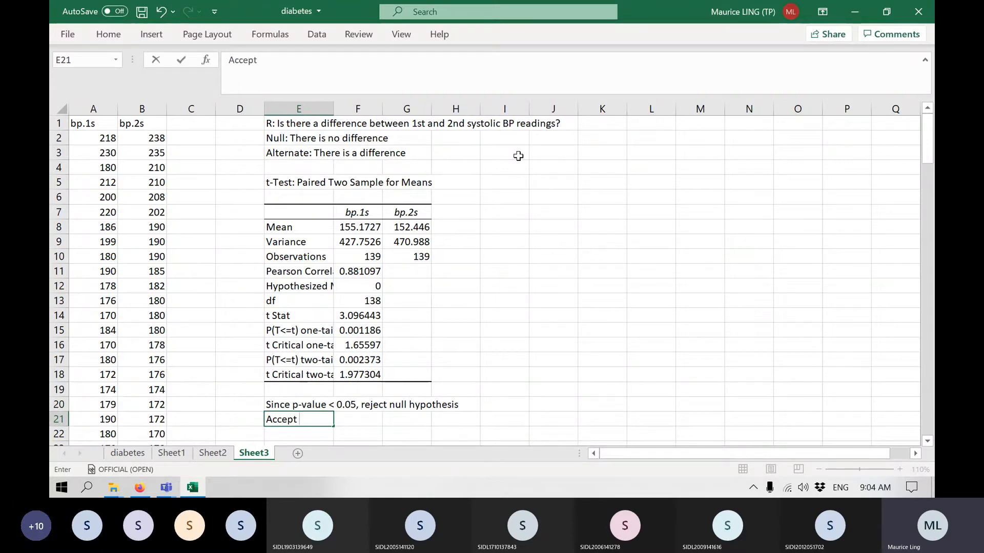
pyautogui.write('alternate hy')
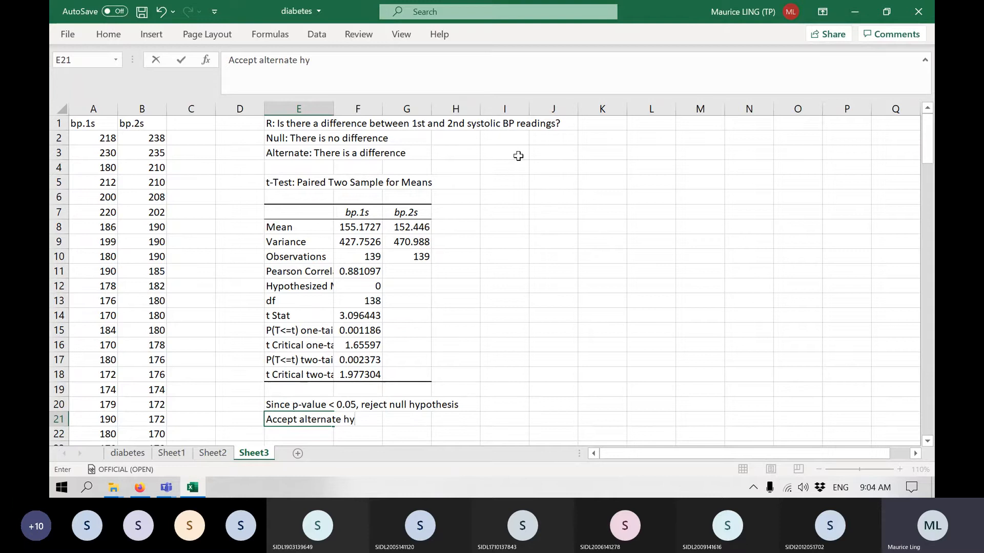
pyautogui.write('pothe')
pyautogui.write('sis')
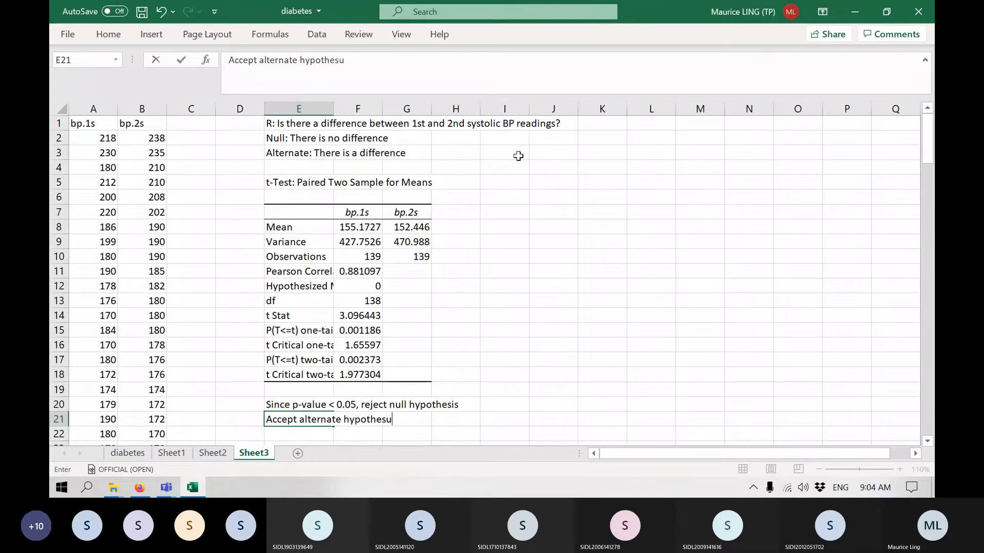
pyautogui.press('Return')
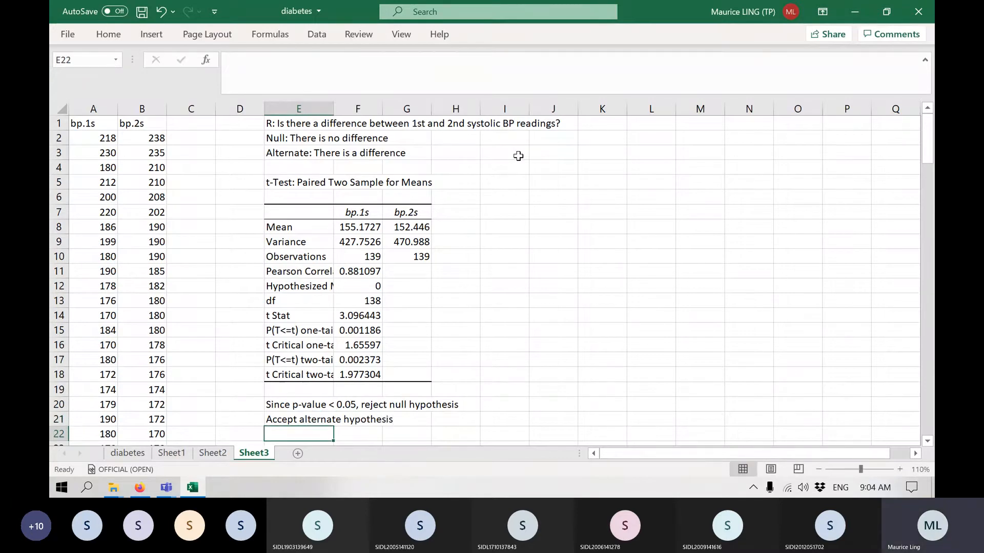
# Enter "There is a difference between 1st and 2nd systolic BP" in E22.
pyautogui.scroll(-1, 516, 159)
pyautogui.write('There isa')
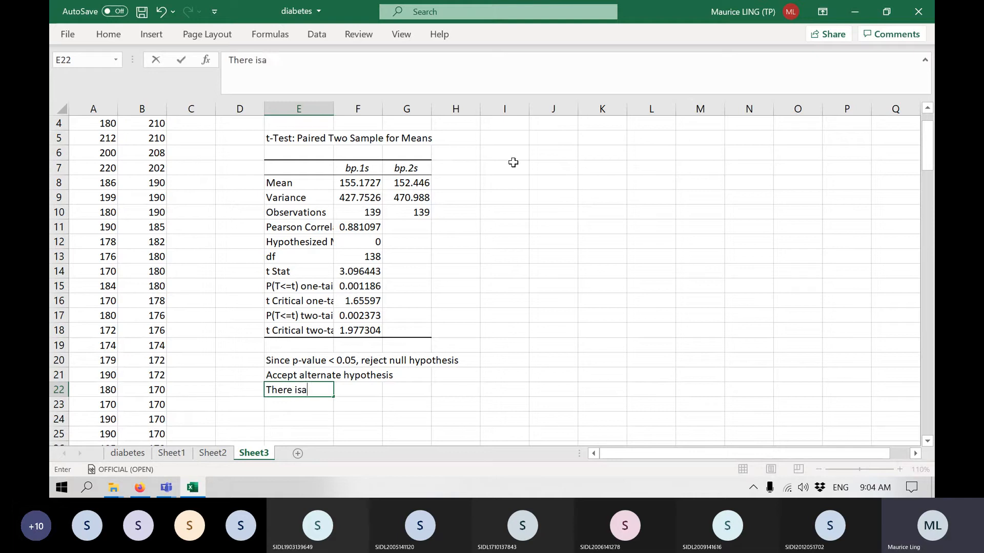
pyautogui.press('BackSpace')
pyautogui.write('a difference bet')
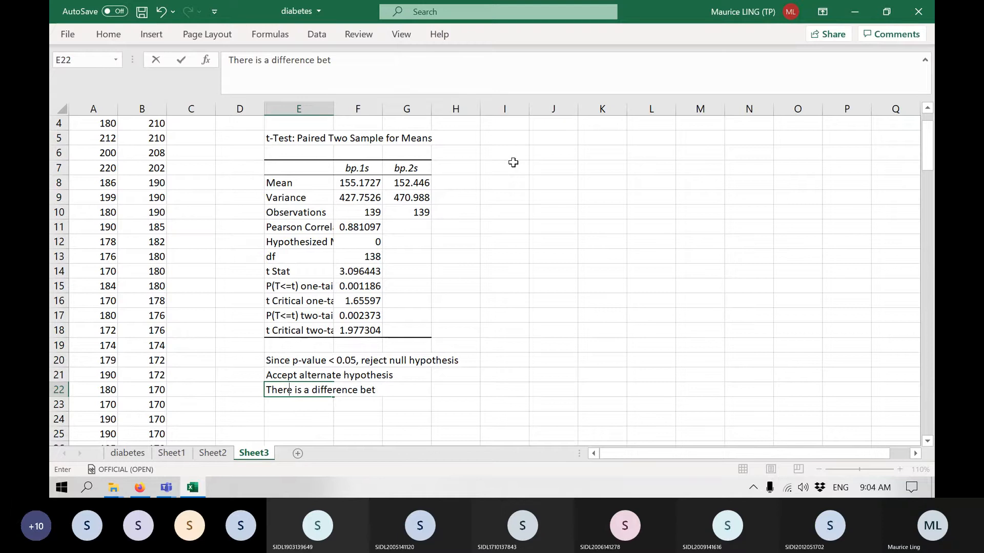
pyautogui.write('ween 1')
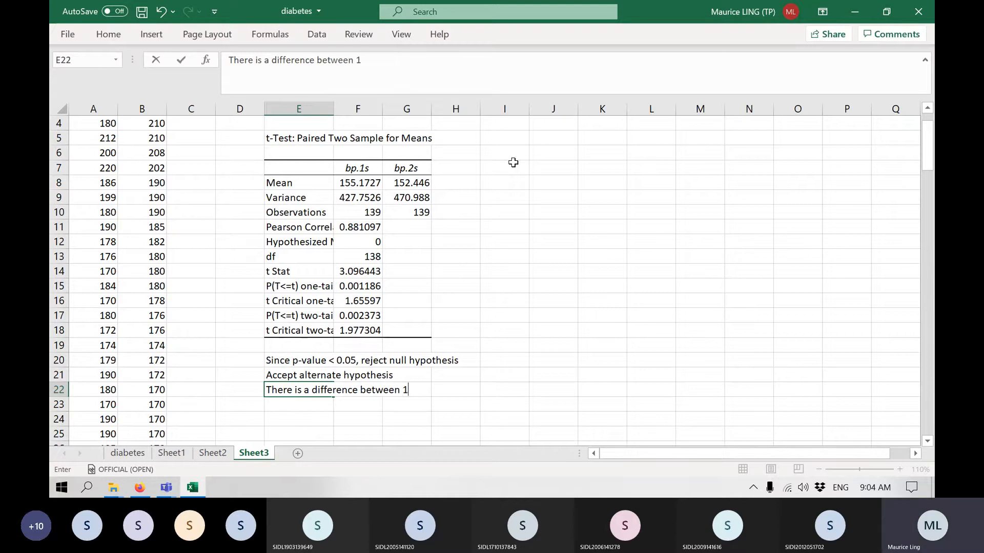
pyautogui.write('st and 2nd s')
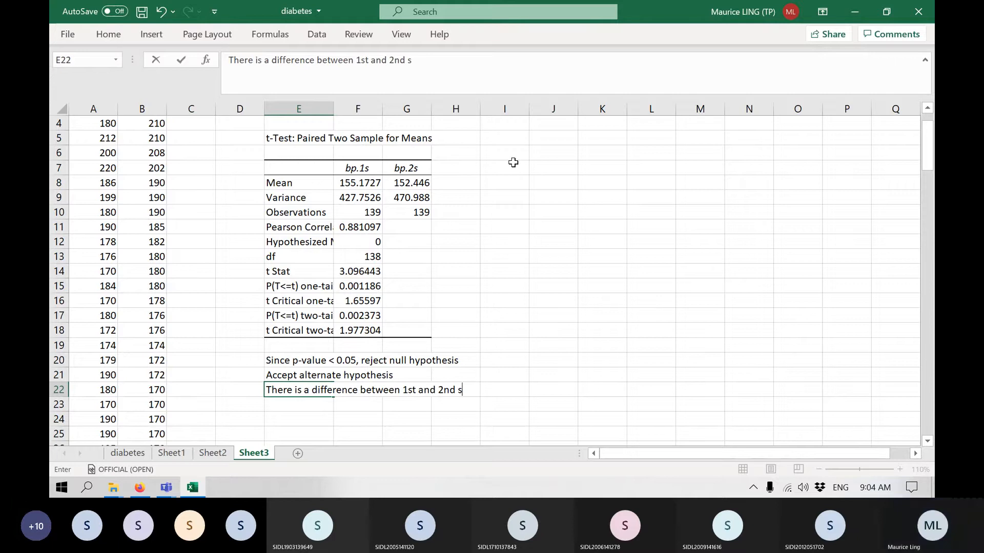
pyautogui.write('ystolic')
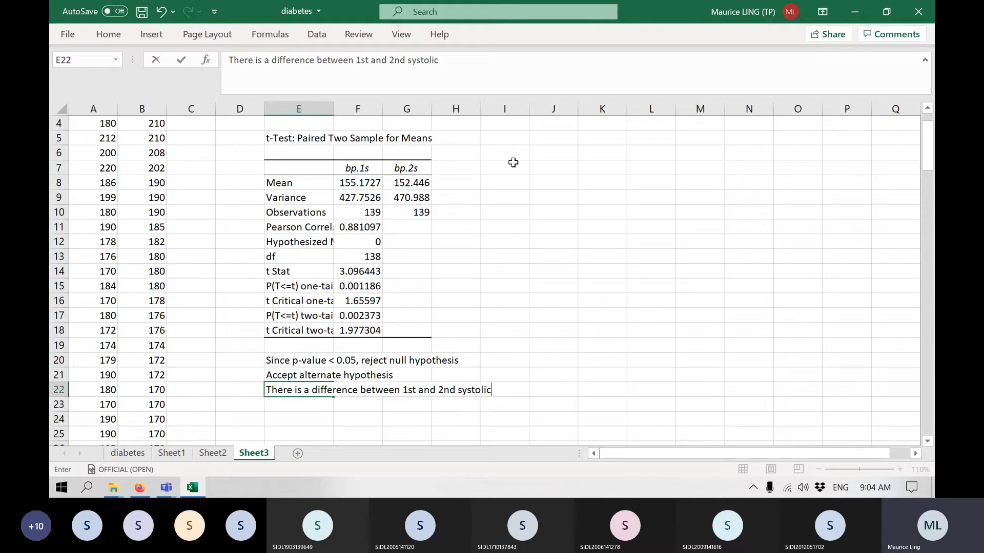
pyautogui.write(' BP')
pyautogui.press('Return')
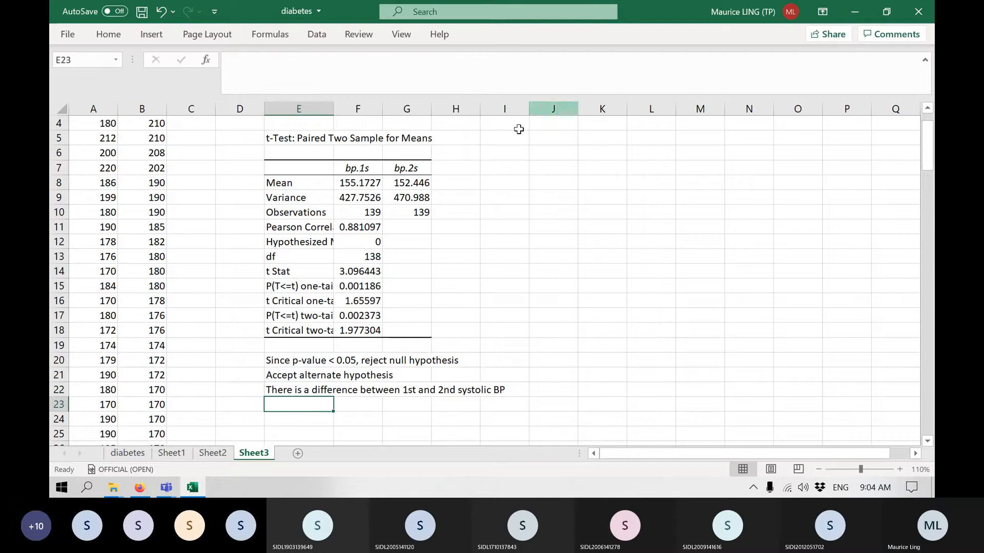
# Add the header "Difference" in C1 beside the bp.1s and bp.2s columns.
pyautogui.scroll(1, 440, 216)
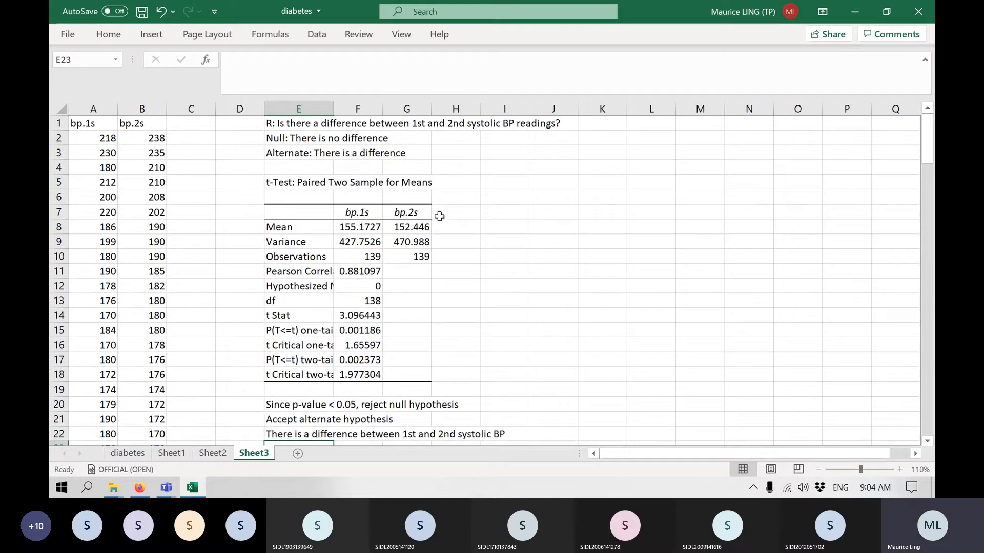
pyautogui.click(198, 124)
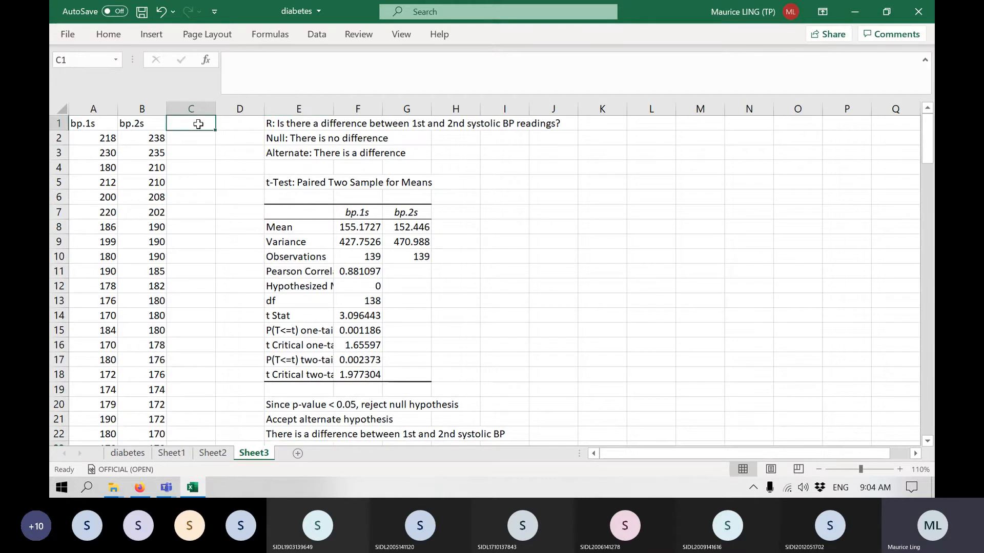
pyautogui.write('Difference')
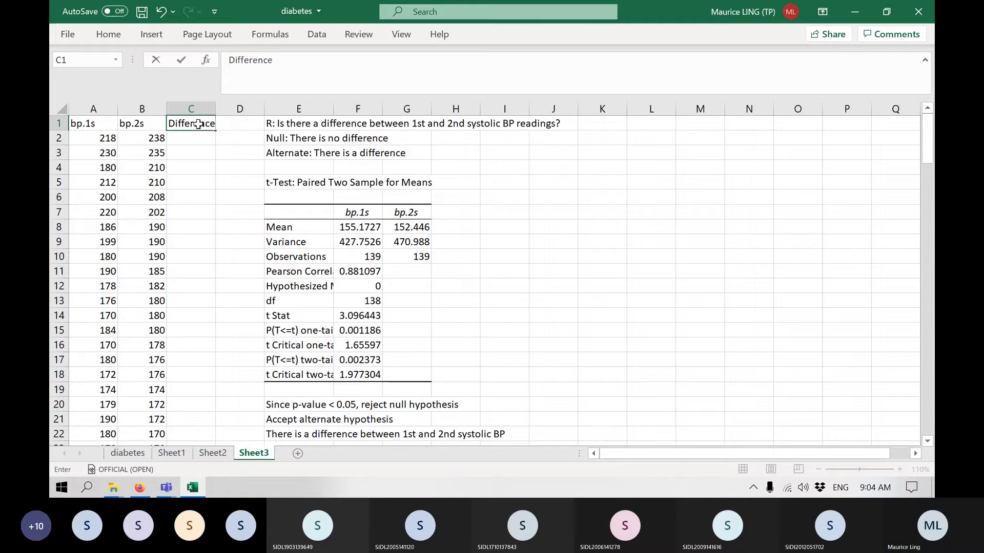
pyautogui.press('Return')
# Calculate bp.1s minus bp.2s in C2 with =A2-B2, fill it down the Difference column, and select column C.
pyautogui.write('=')
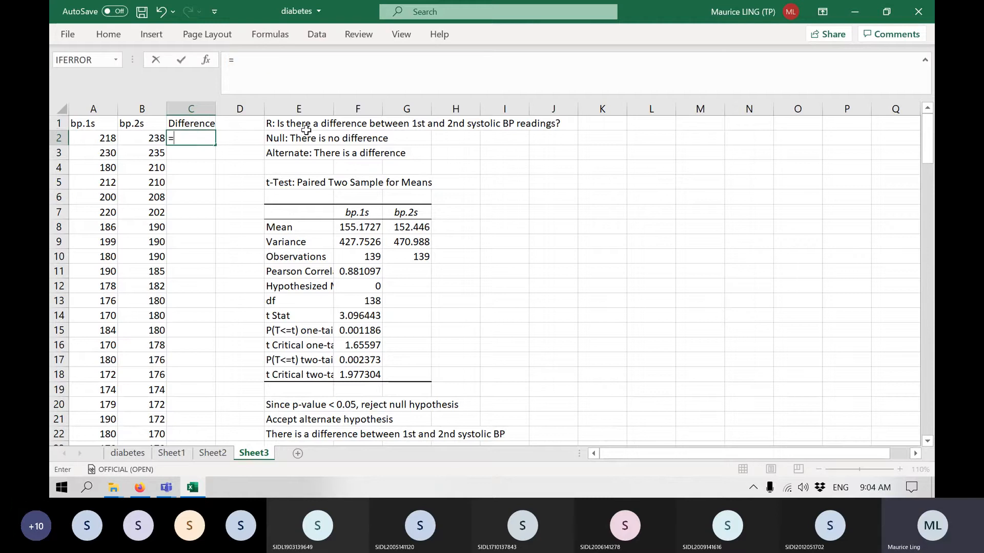
pyautogui.click(108, 137)
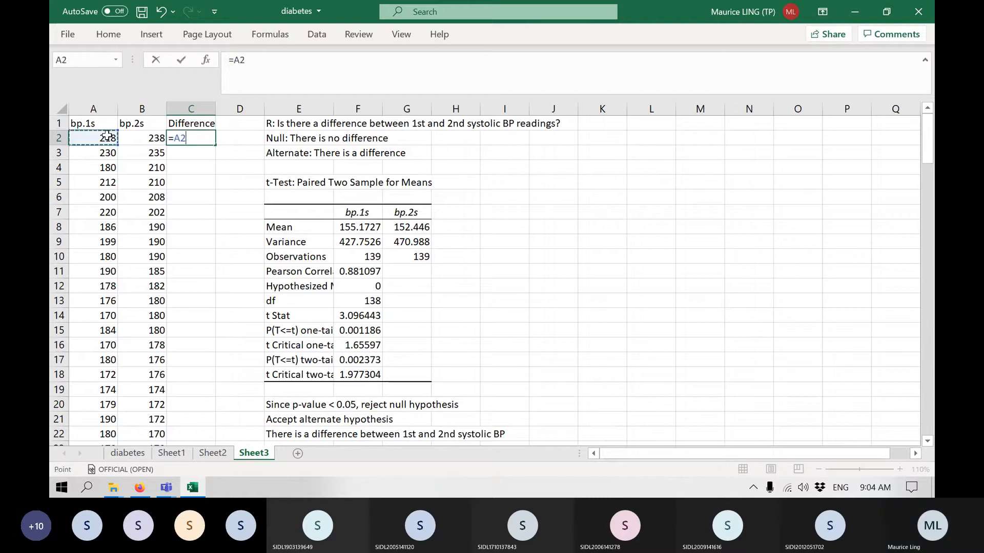
pyautogui.write('-')
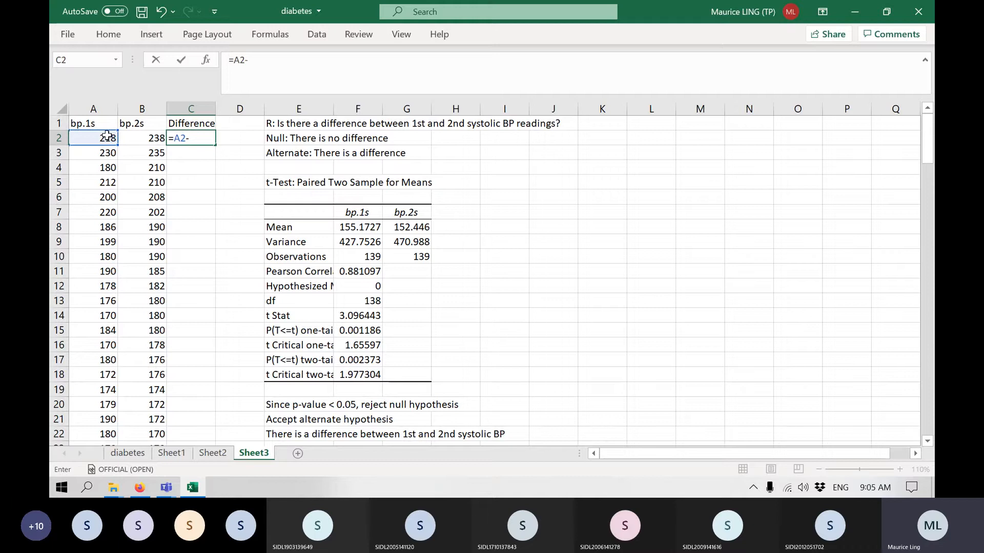
pyautogui.click(143, 140)
pyautogui.press('Return')
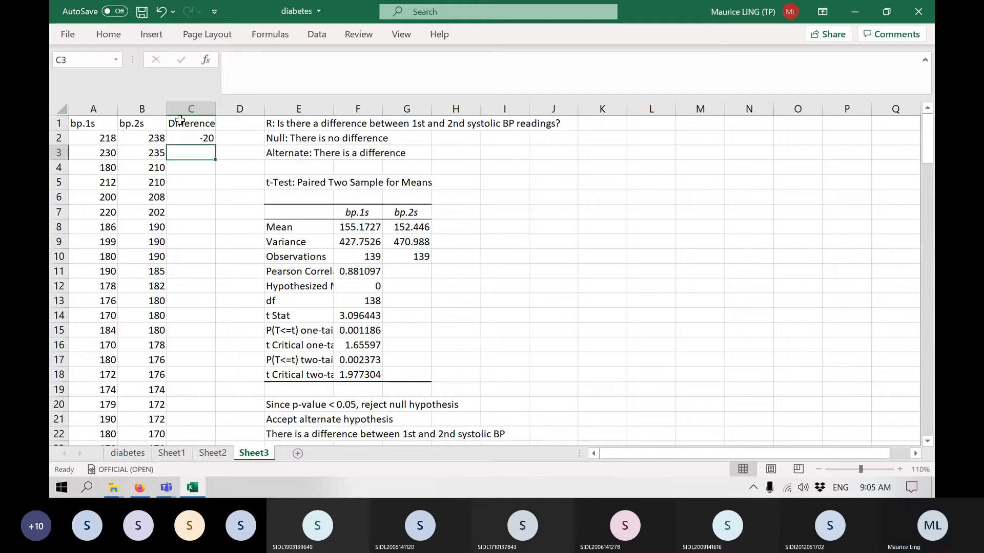
pyautogui.click(197, 137)
pyautogui.doubleClick(215, 147)
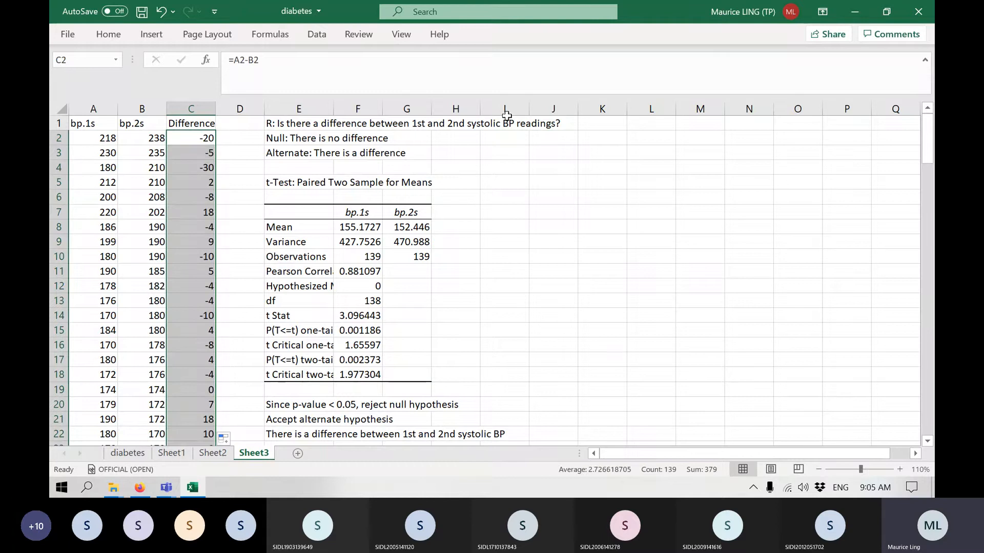
pyautogui.click(207, 104)
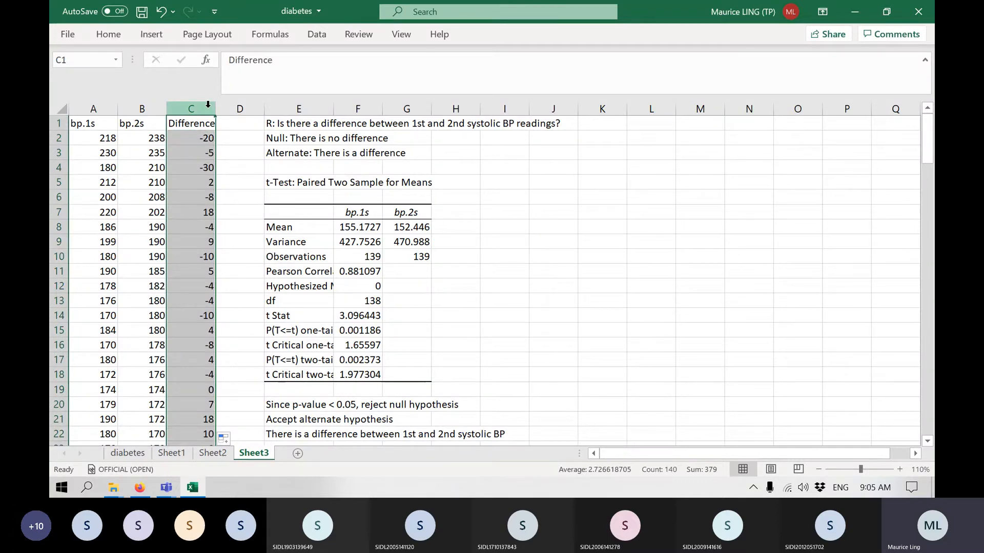
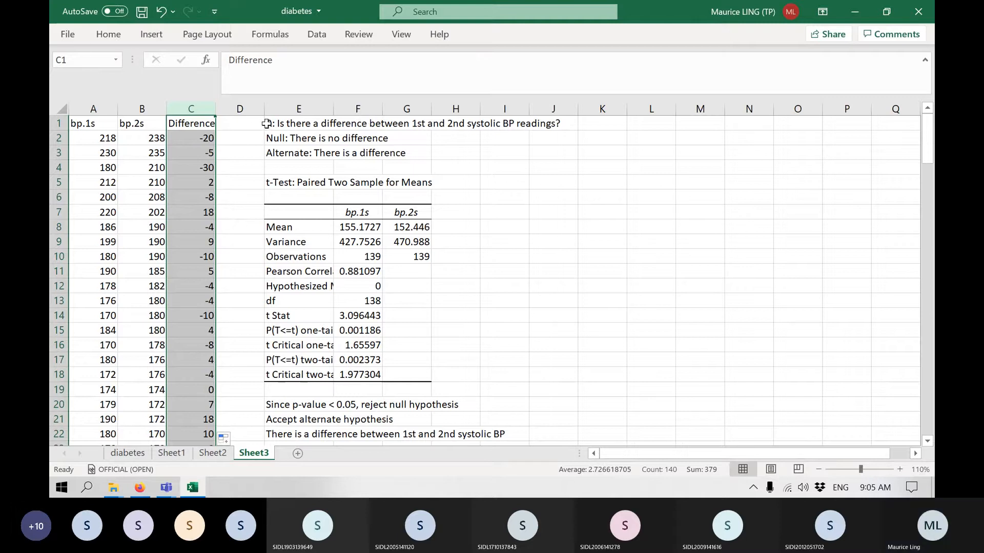
# Copy the research question on 1st and 2nd systolic BP readings from E1 into K1.
pyautogui.click(617, 125)
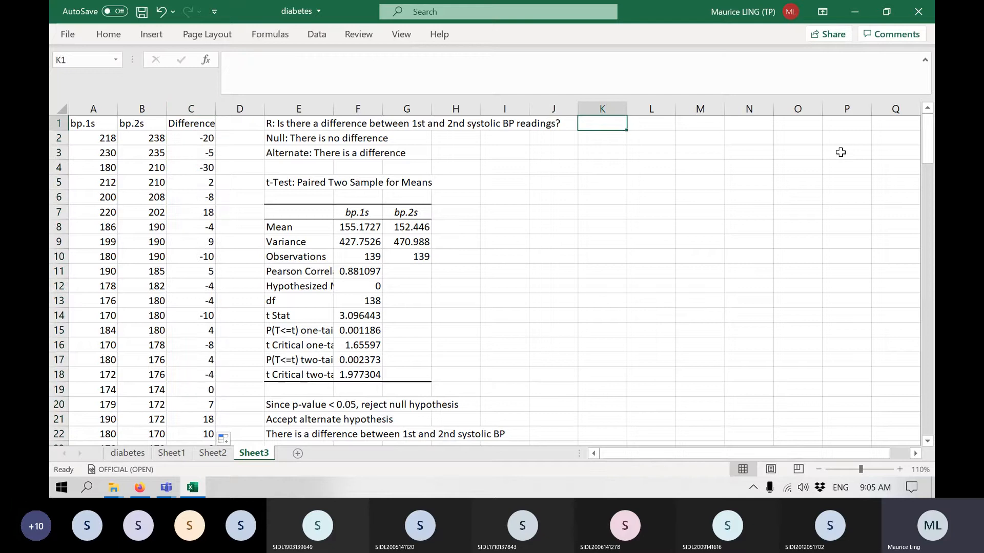
pyautogui.write('R:')
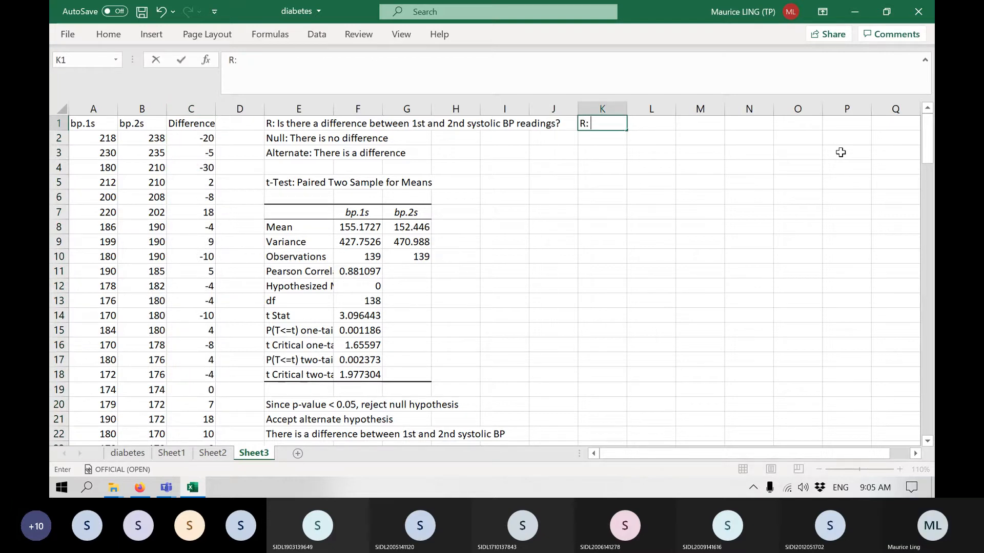
pyautogui.click(295, 124)
pyautogui.hotkey('ctrl', 'c')
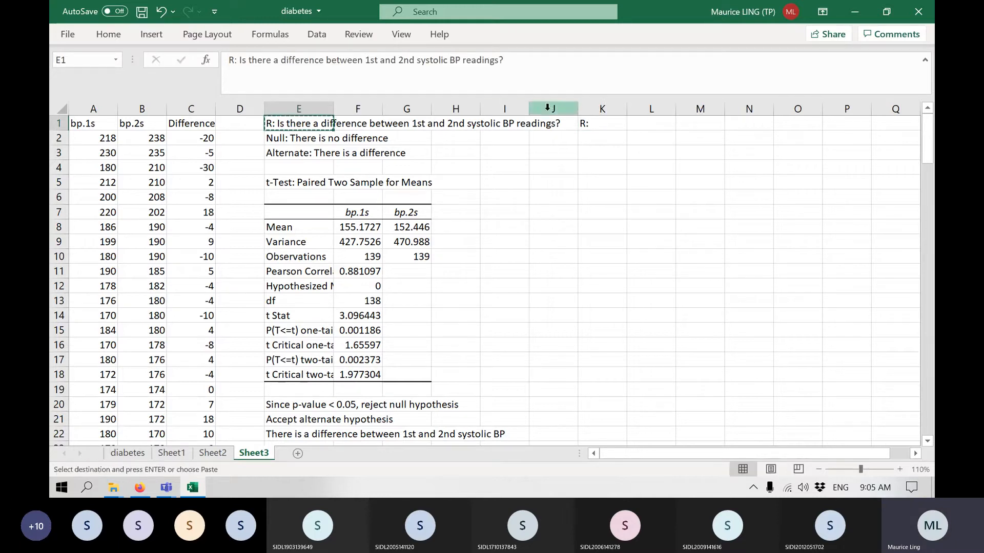
pyautogui.click(590, 122)
pyautogui.hotkey('ctrl', 'v')
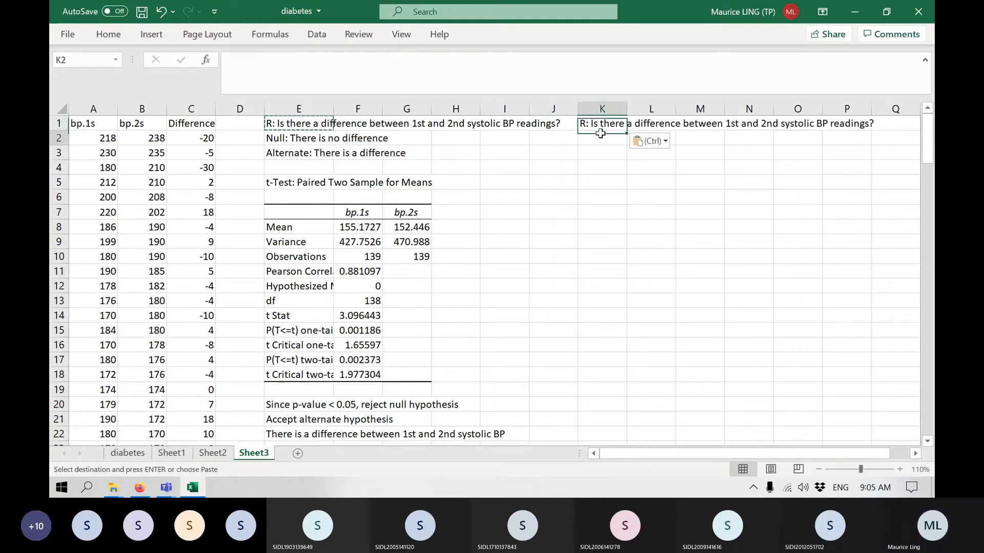
# Enter the null hypothesis "Null: Average of difference = 0" in K2.
pyautogui.click(599, 135)
pyautogui.write('Nu')
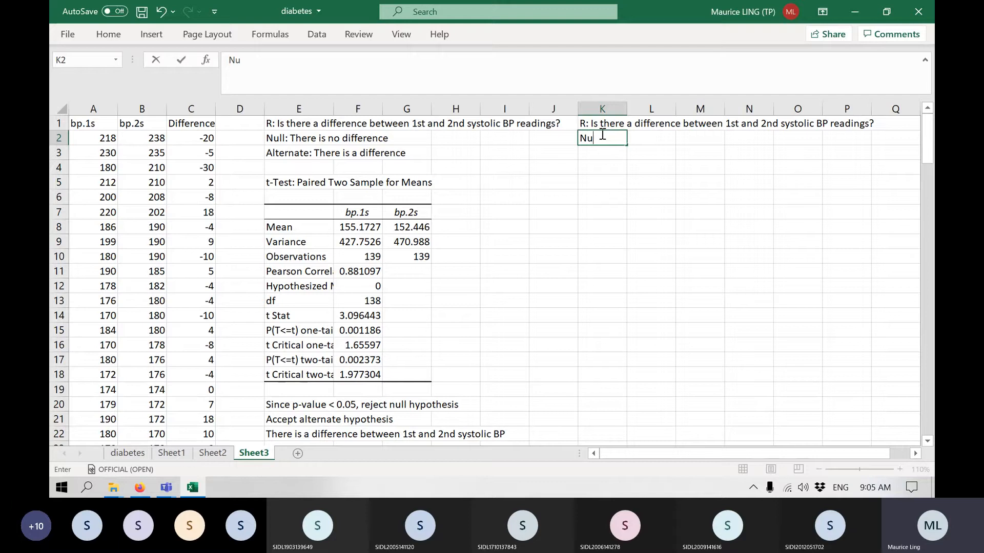
pyautogui.write('ll hy')
pyautogui.press('BackSpace')
pyautogui.press('BackSpace')
pyautogui.press('BackSpace')
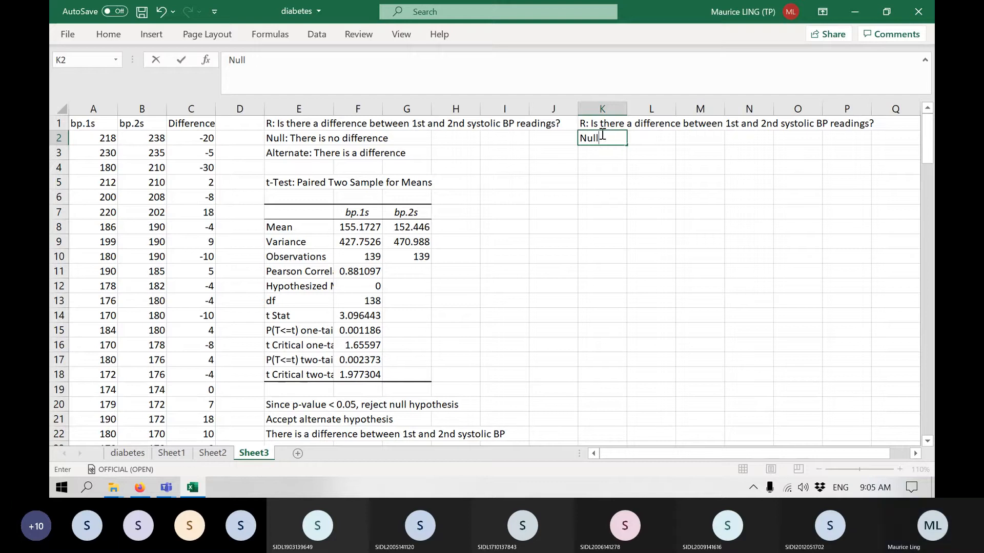
pyautogui.write(':')
pyautogui.write(' Ave')
pyautogui.press('BackSpace')
pyautogui.write('rage of differnece')
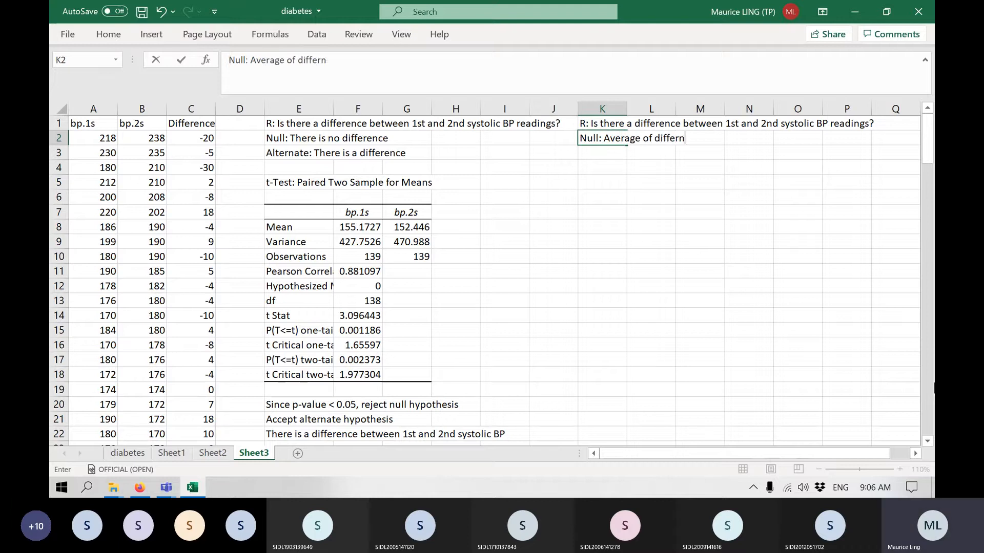
pyautogui.press('BackSpace')
pyautogui.press('BackSpace')
pyautogui.press('BackSpace')
pyautogui.press('BackSpace')
pyautogui.write('e')
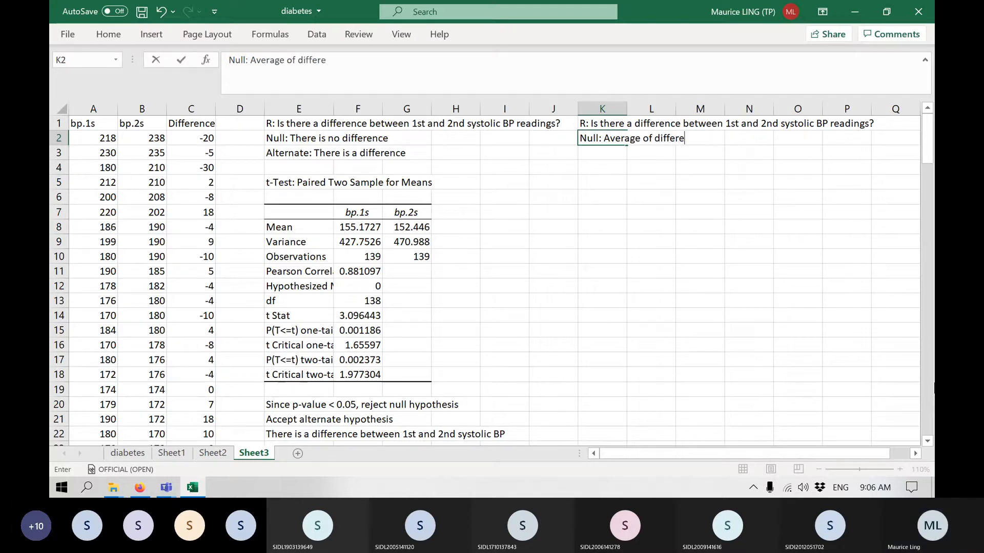
pyautogui.write('nce = 0')
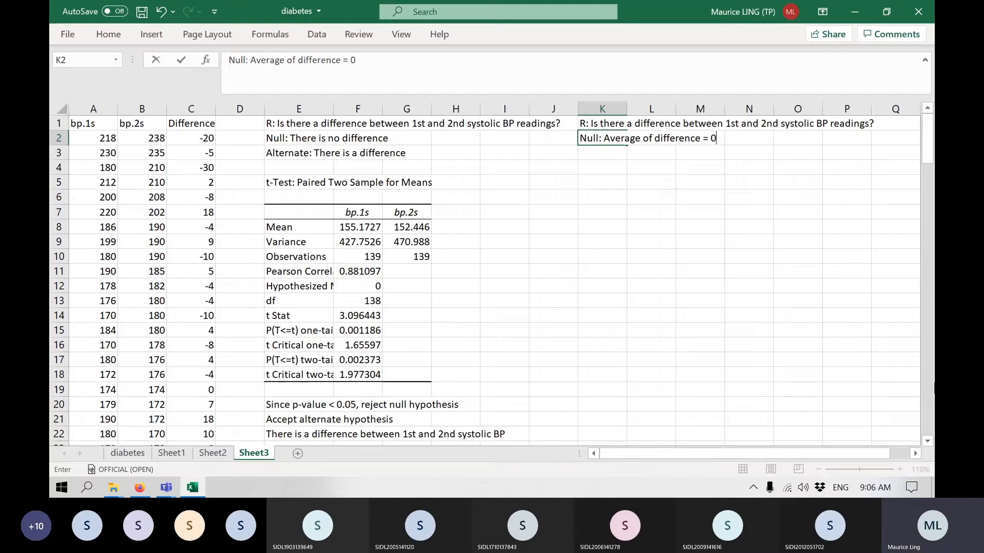
pyautogui.press('Return')
# Enter the alternate hypothesis "Alternate: Average of difference =/= 0" in K3.
pyautogui.write('Alter')
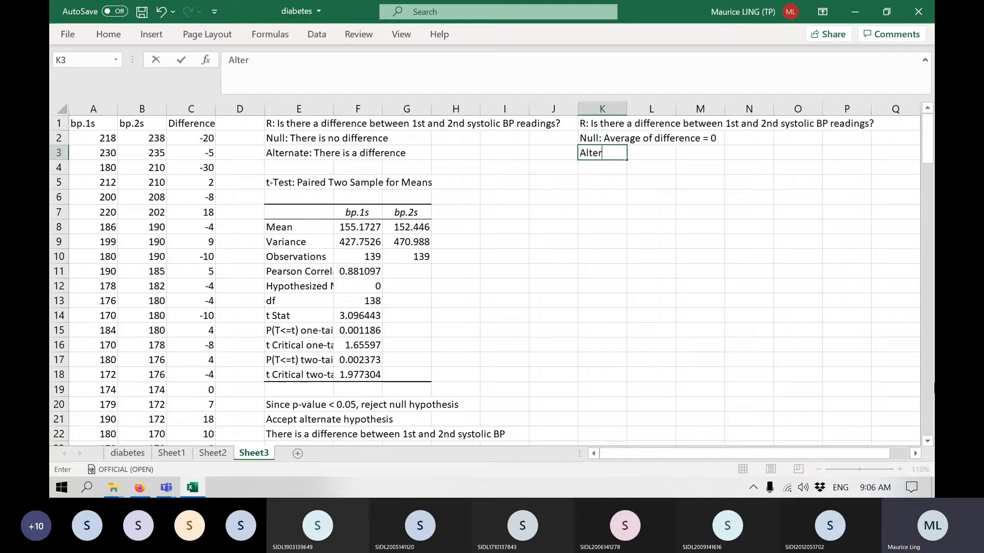
pyautogui.write('nate: Avs')
pyautogui.press('BackSpace')
pyautogui.write('erage of ')
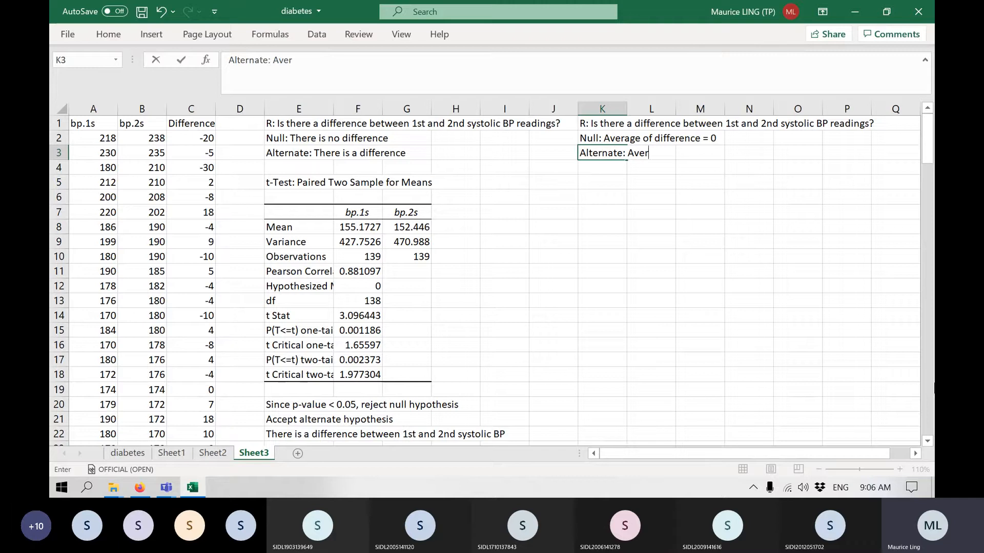
pyautogui.write('diffe')
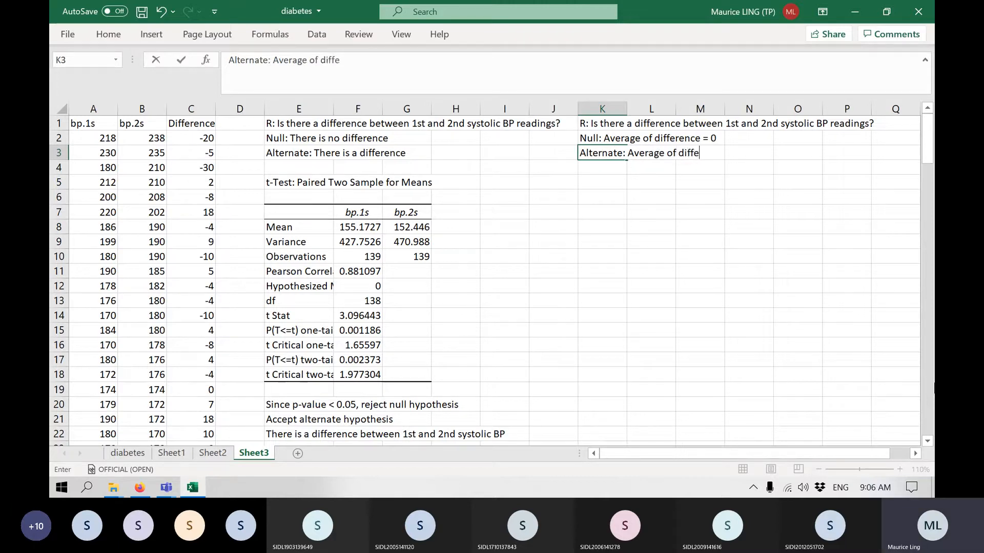
pyautogui.write('rence')
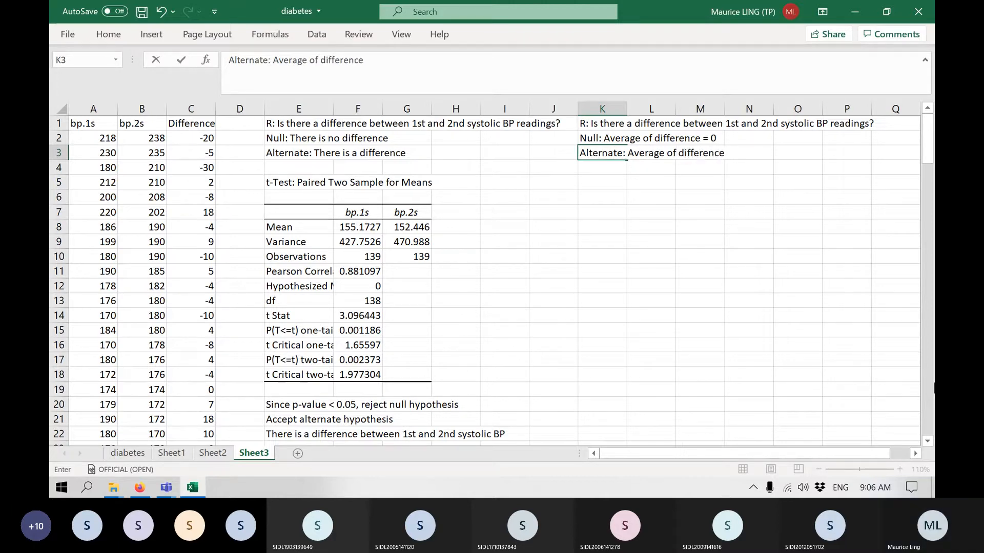
pyautogui.write(' =/= 0')
pyautogui.press('Return')
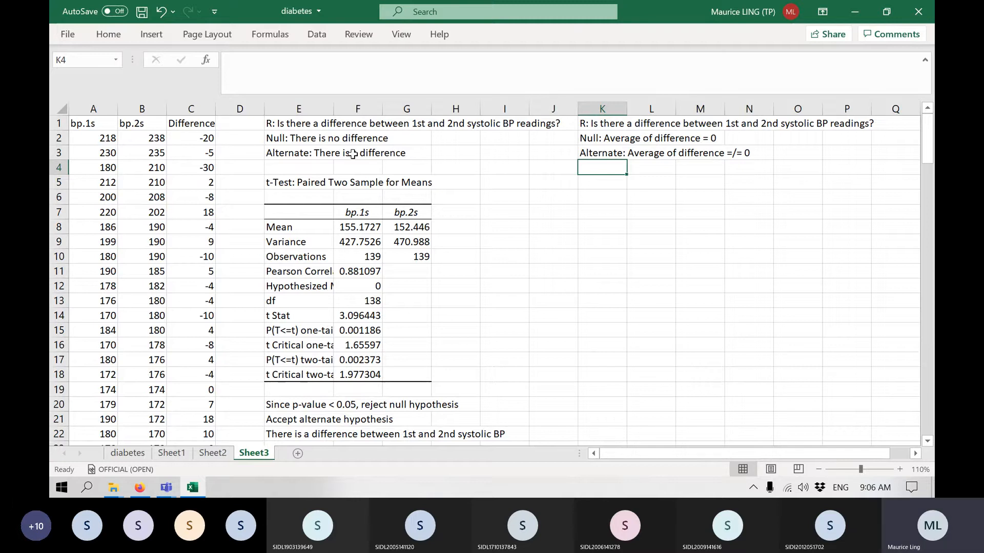
# Add a "Dummy" column in D beside Difference and fill it with 0 down to the last data row.
pyautogui.click(187, 104)
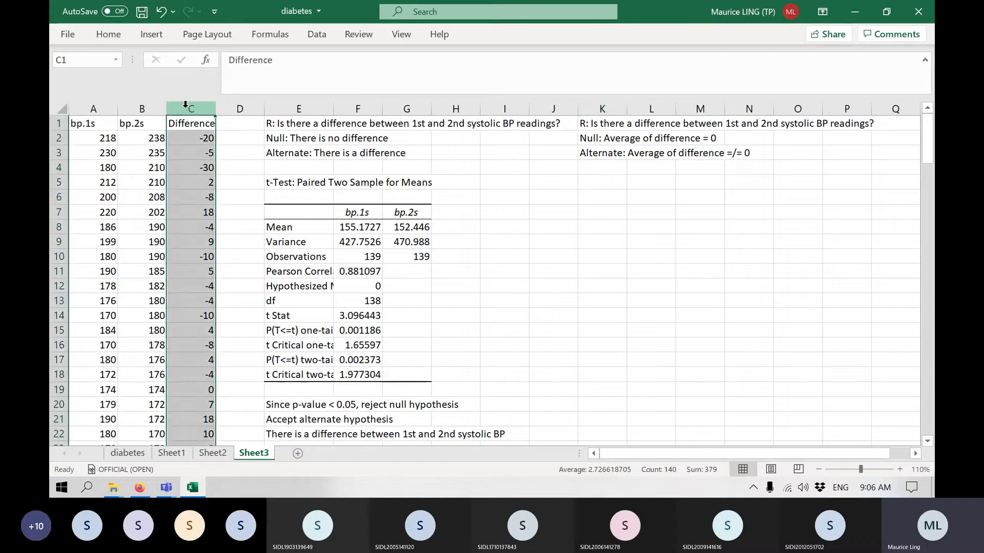
pyautogui.click(230, 125)
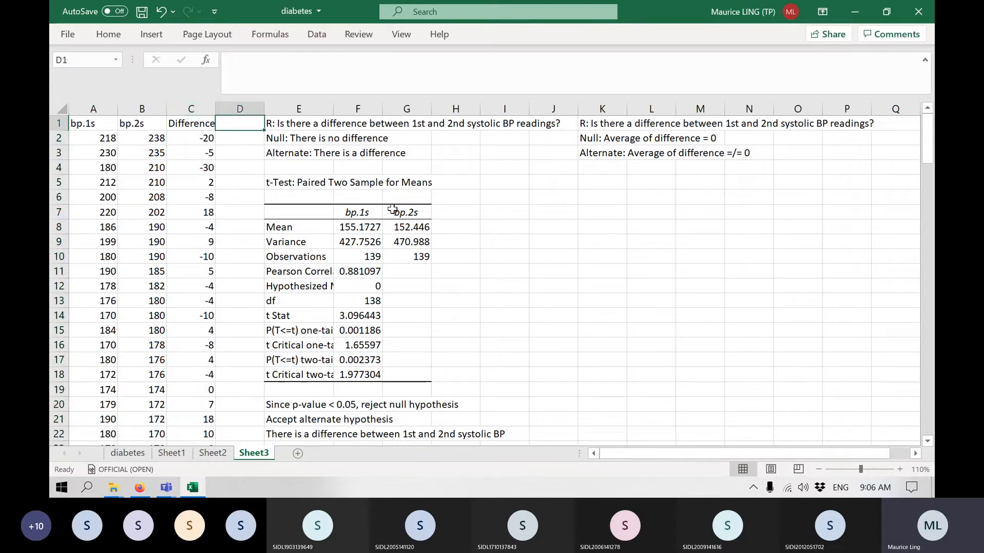
pyautogui.write('Dummy')
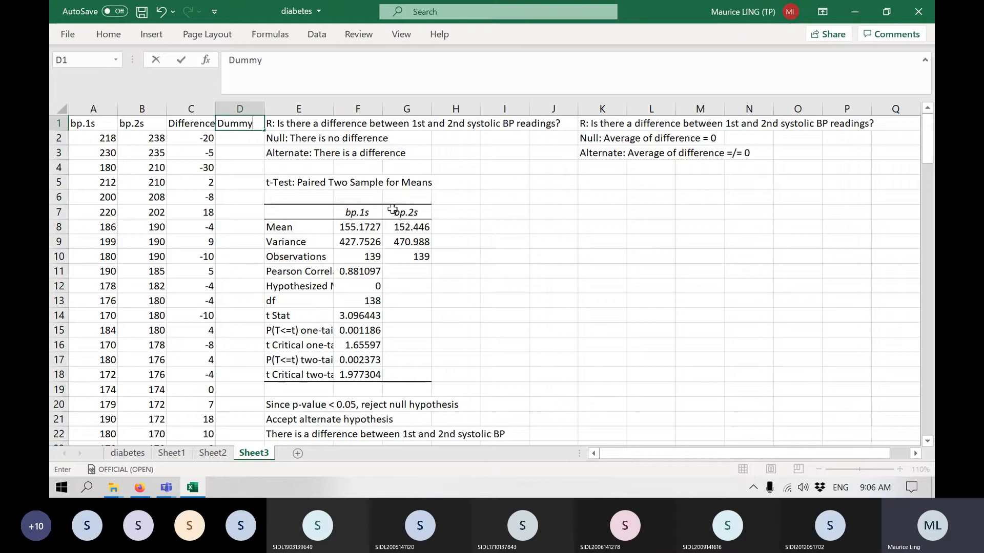
pyautogui.press('Return')
pyautogui.write('0')
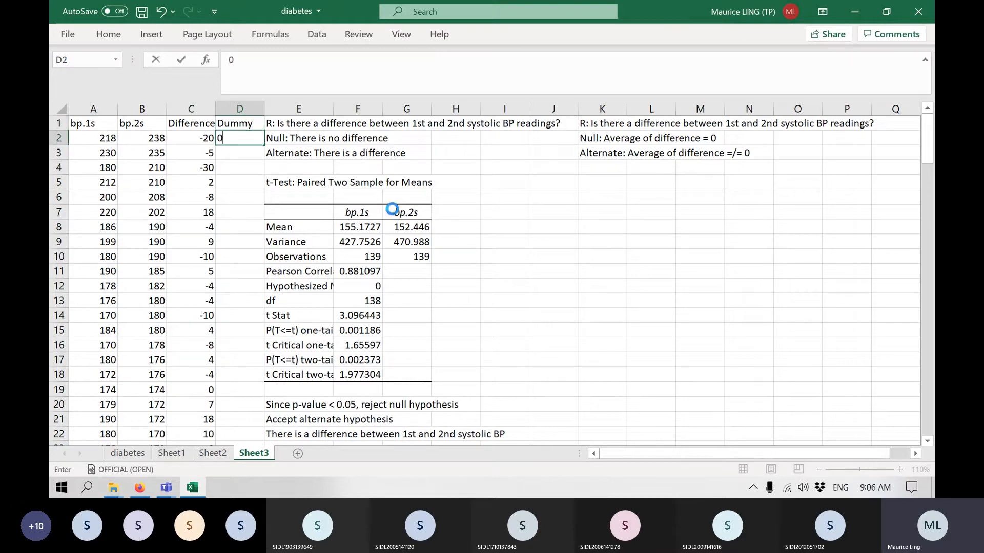
pyautogui.press('Return')
pyautogui.write('0')
pyautogui.press('Return')
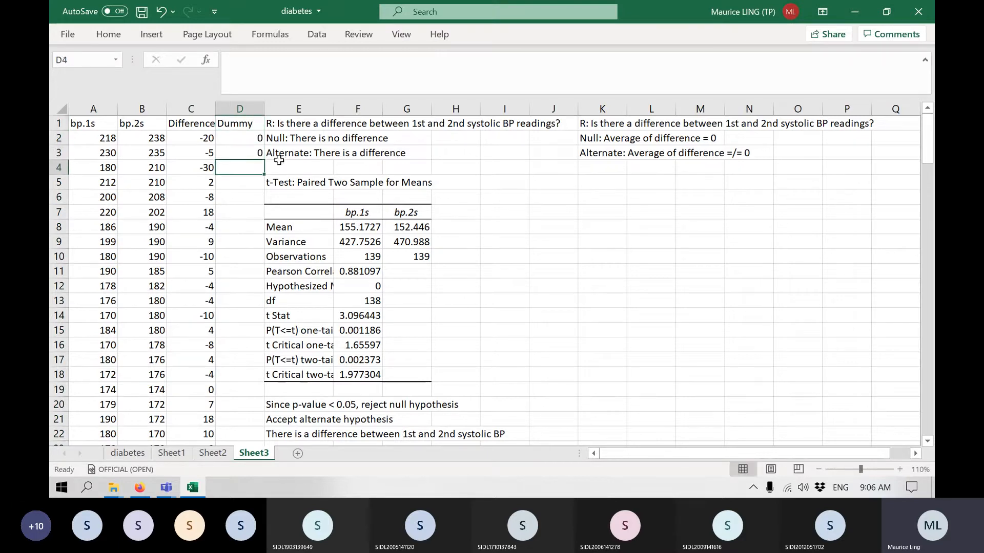
pyautogui.moveTo(248, 135); pyautogui.dragTo(245, 152)
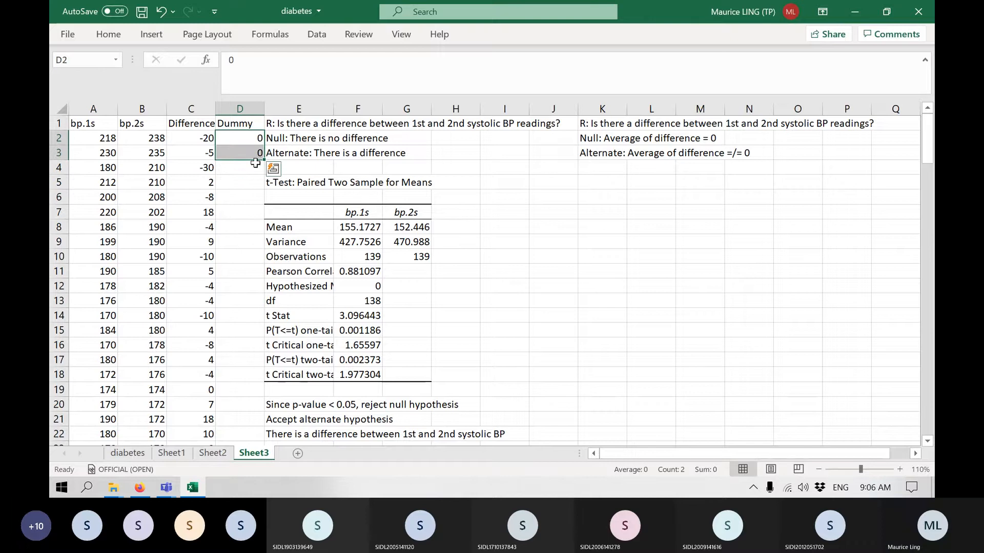
pyautogui.doubleClick(266, 160)
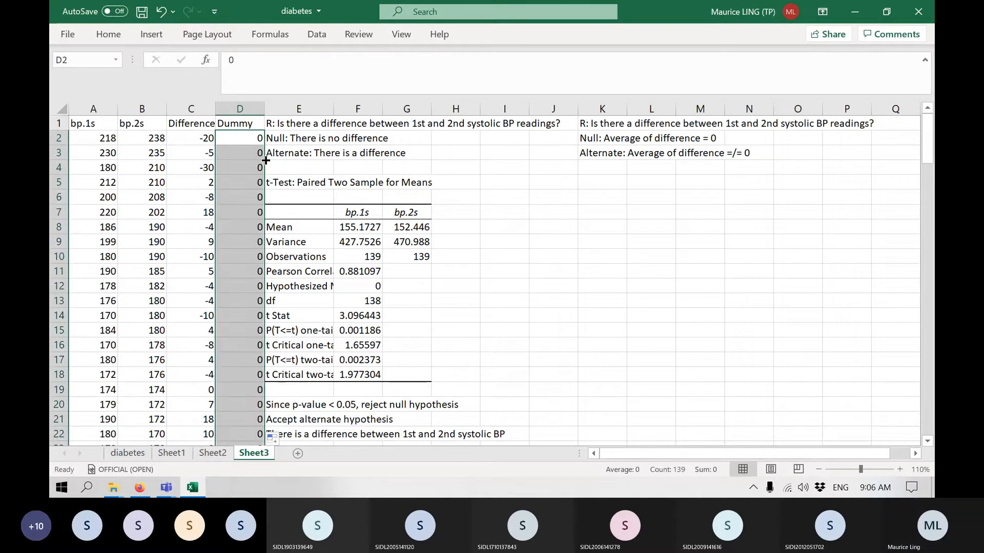
# Insert a blank column between the Dummy column and the paired t-test results.
pyautogui.click(246, 108)
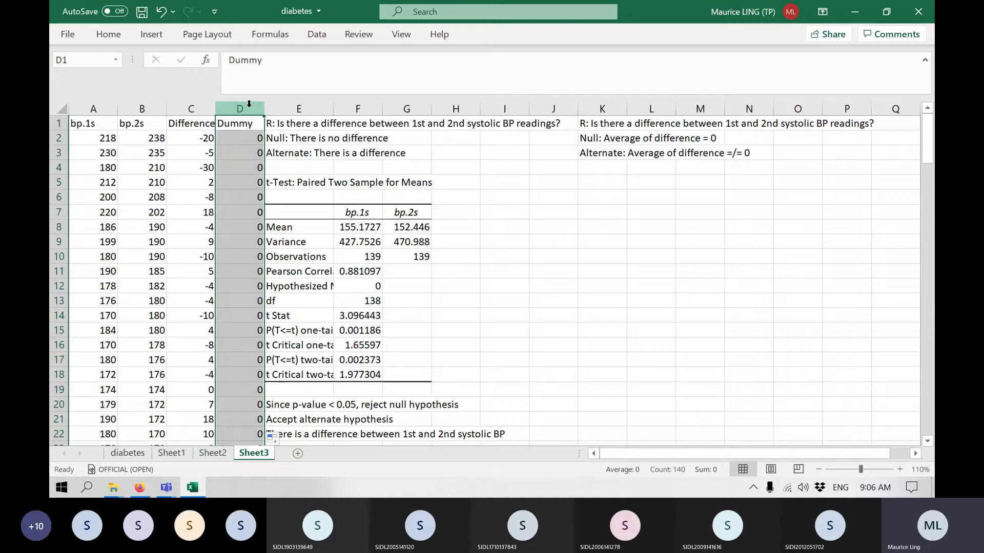
pyautogui.rightClick(307, 105)
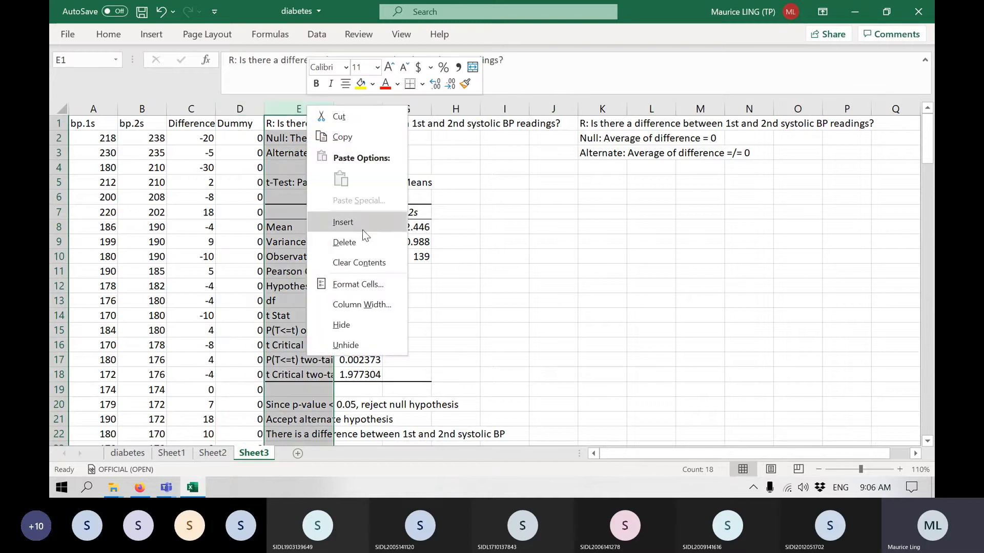
pyautogui.click(362, 230)
pyautogui.click(541, 269)
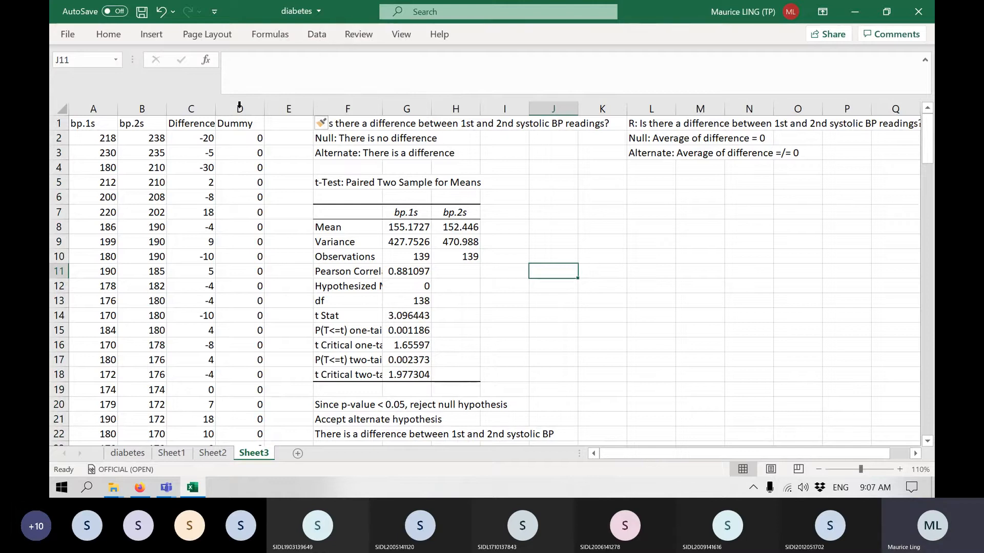
# Start the "t-Test: Two-Sample Assuming Unequal Variances" analysis from the Data Analysis tools.
pyautogui.click(189, 105)
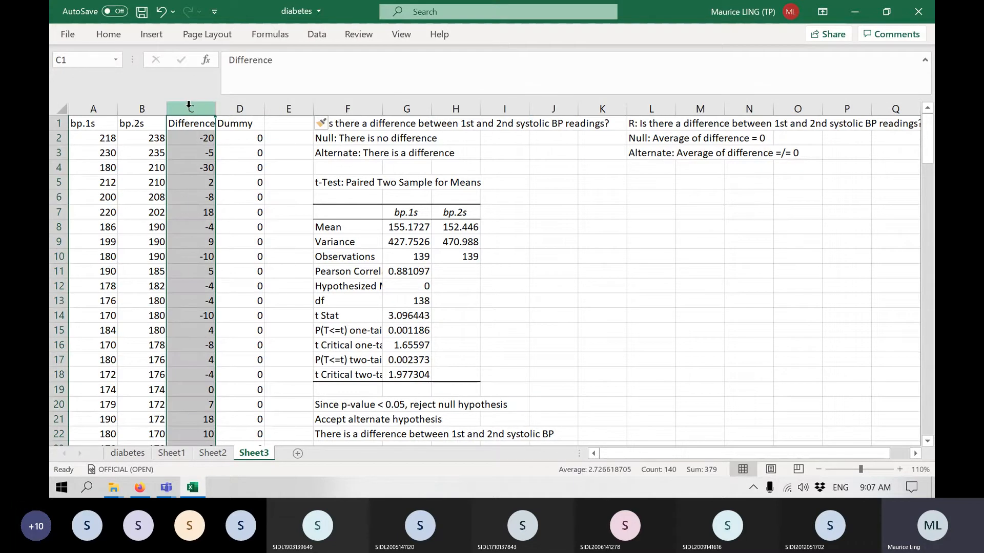
pyautogui.click(241, 106)
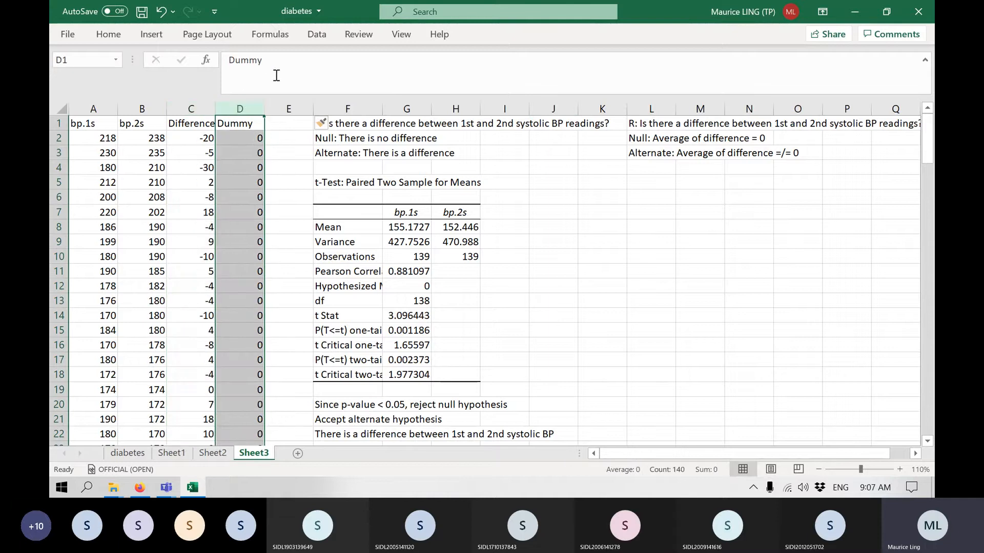
pyautogui.click(315, 35)
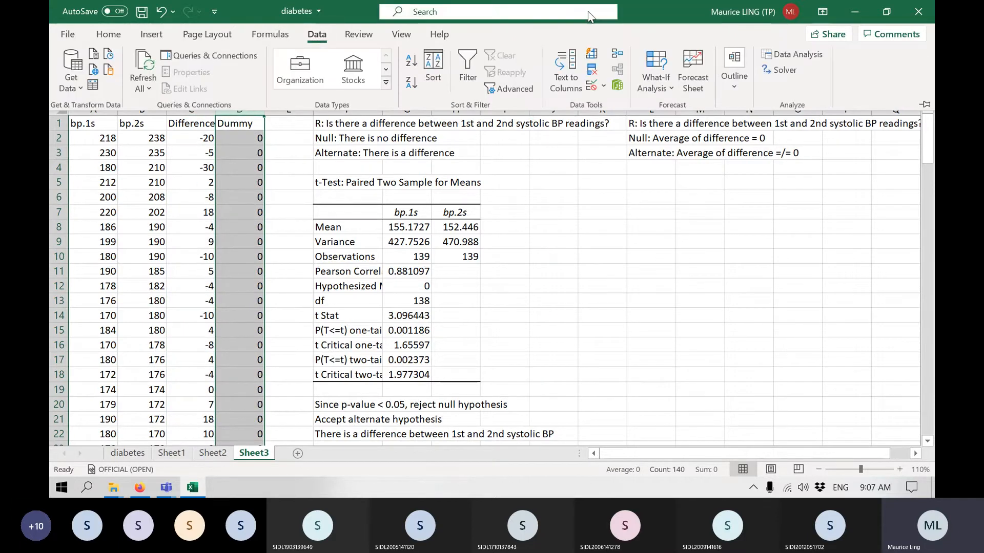
pyautogui.click(780, 55)
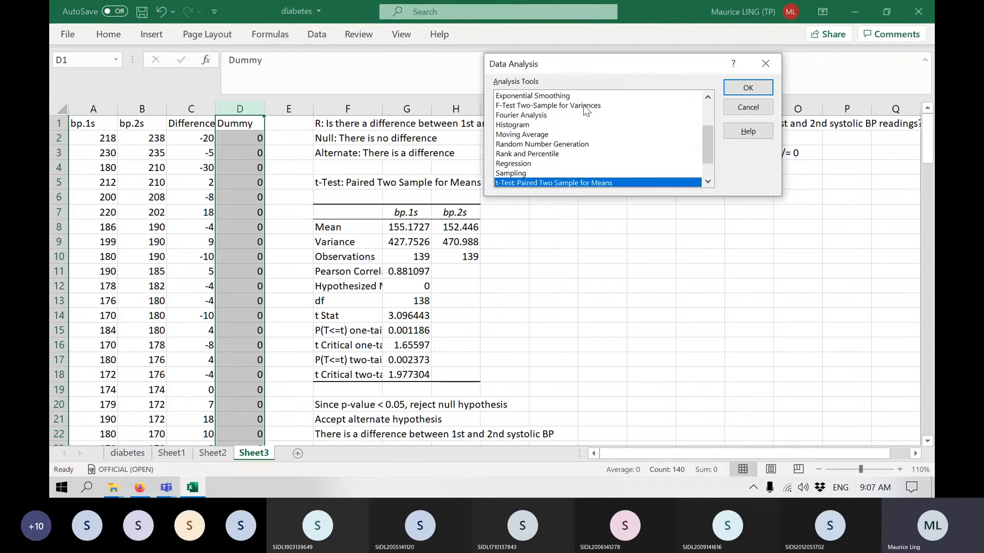
pyautogui.scroll(-1, 581, 103)
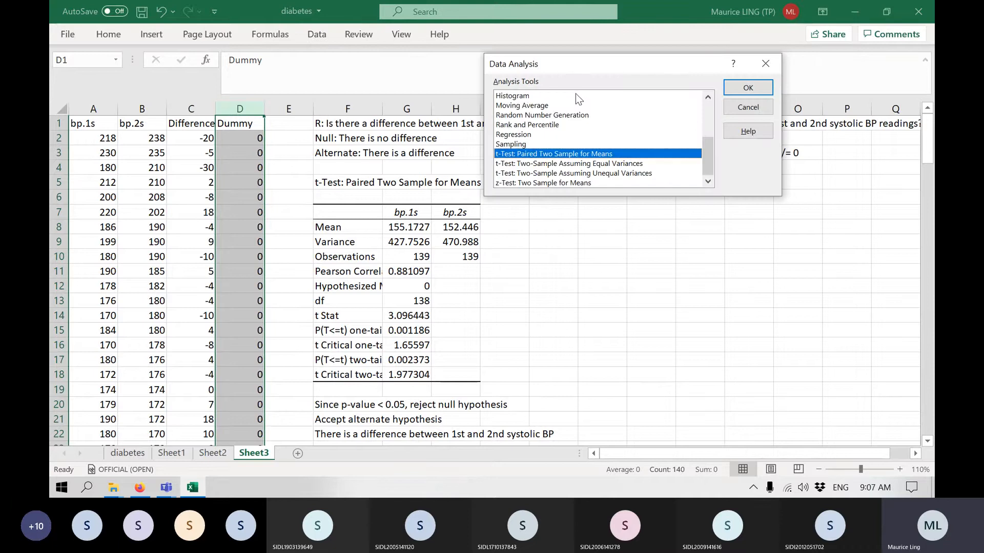
pyautogui.click(604, 173)
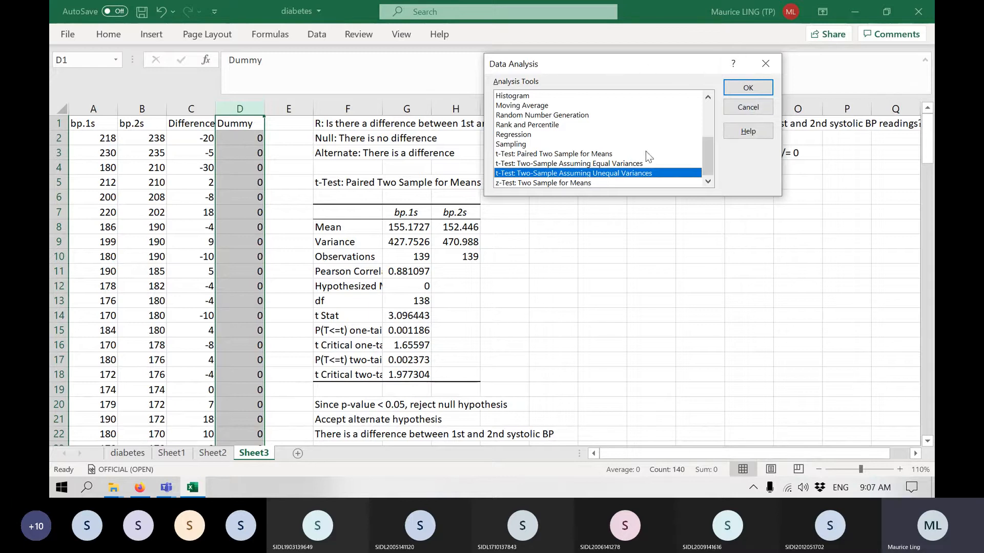
pyautogui.click(763, 88)
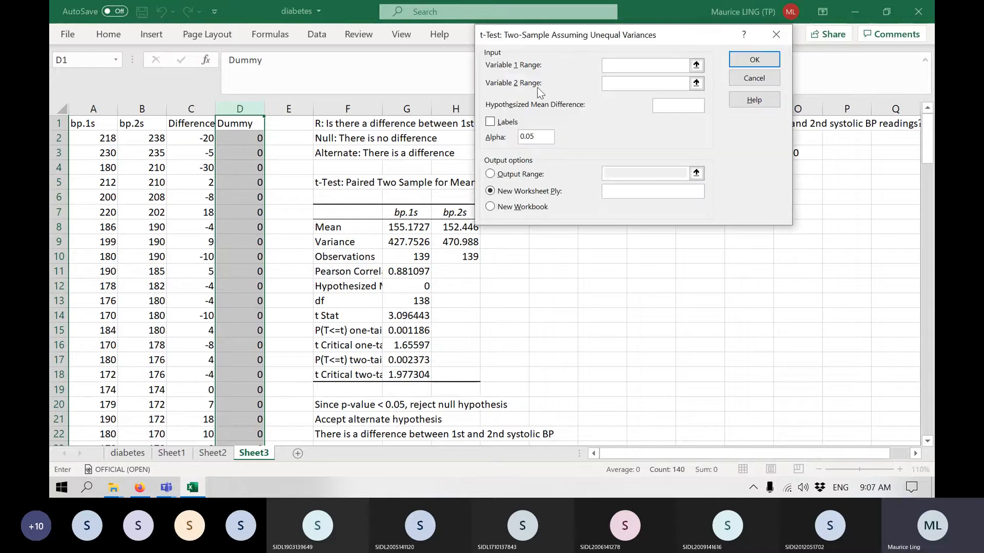
# Set the t-test's first variable to the Difference column C and the second to the Dummy column D, with labels included.
pyautogui.click(191, 109)
pyautogui.click(647, 79)
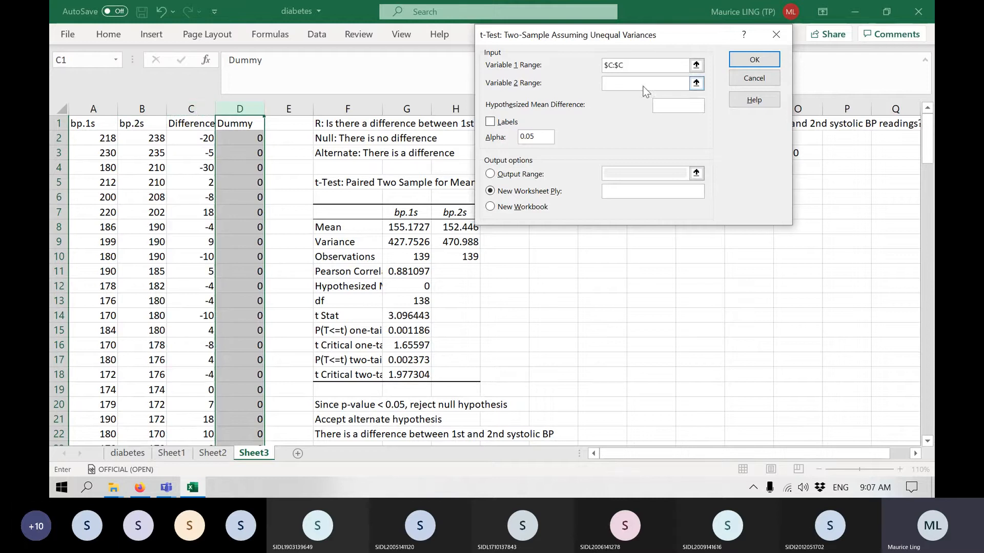
pyautogui.click(231, 103)
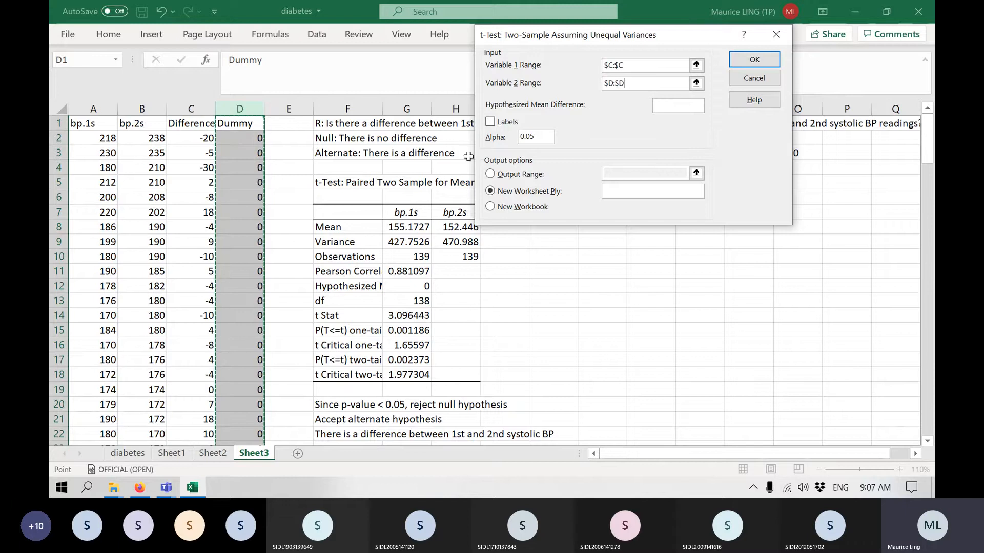
pyautogui.click(491, 122)
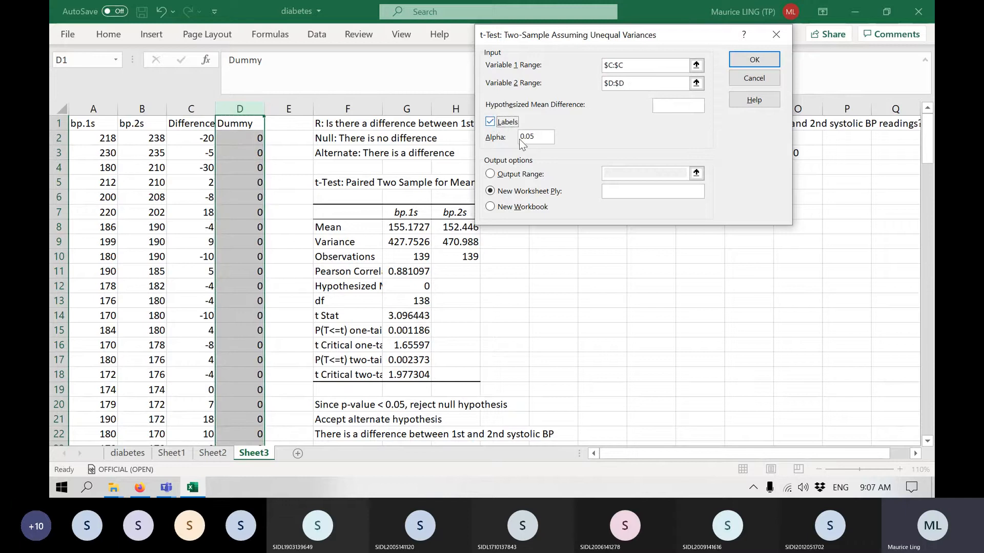
# Run the unequal-variances t-test with its output range at L5, and widen column L to fit the result labels.
pyautogui.click(526, 174)
pyautogui.click(622, 170)
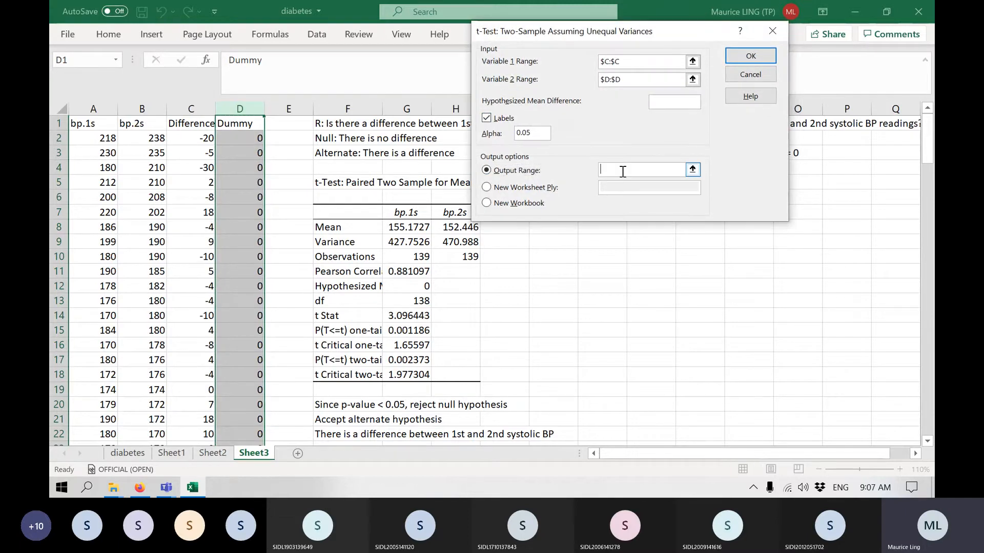
pyautogui.moveTo(645, 32); pyautogui.dragTo(331, 60)
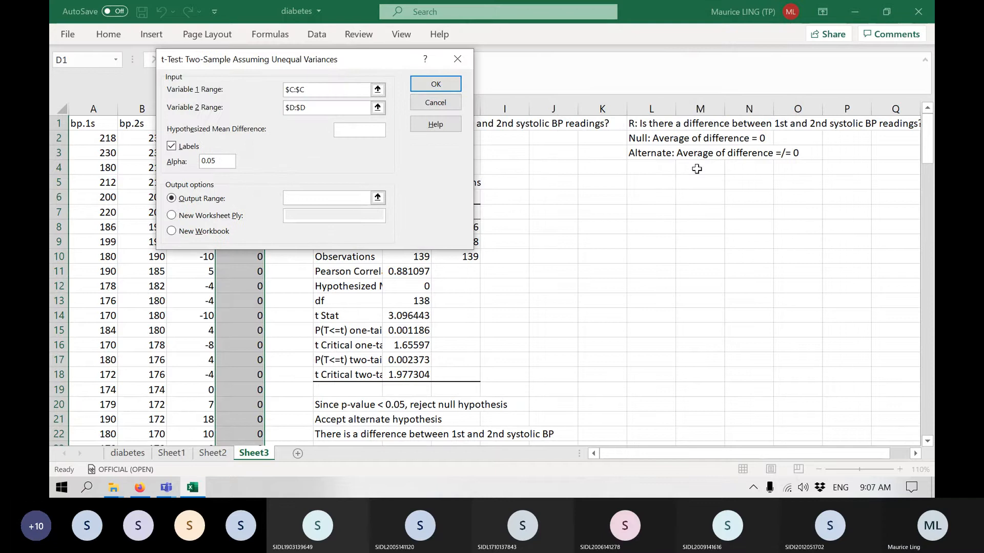
pyautogui.click(651, 182)
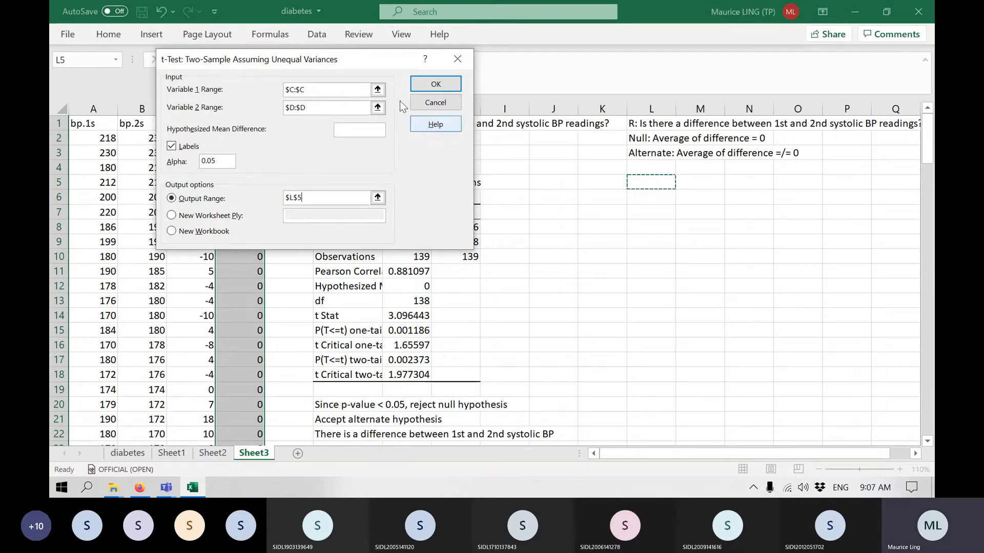
pyautogui.click(447, 86)
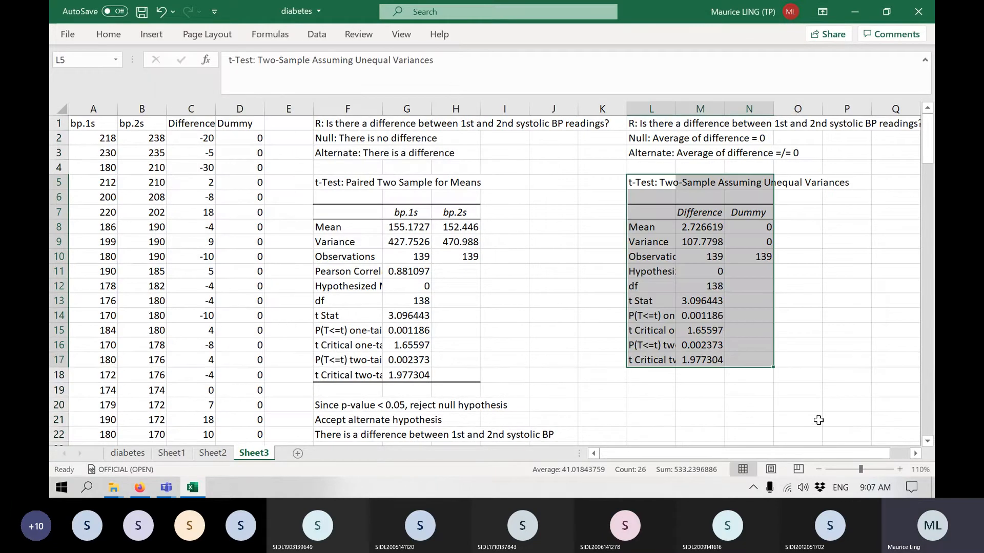
pyautogui.click(664, 421)
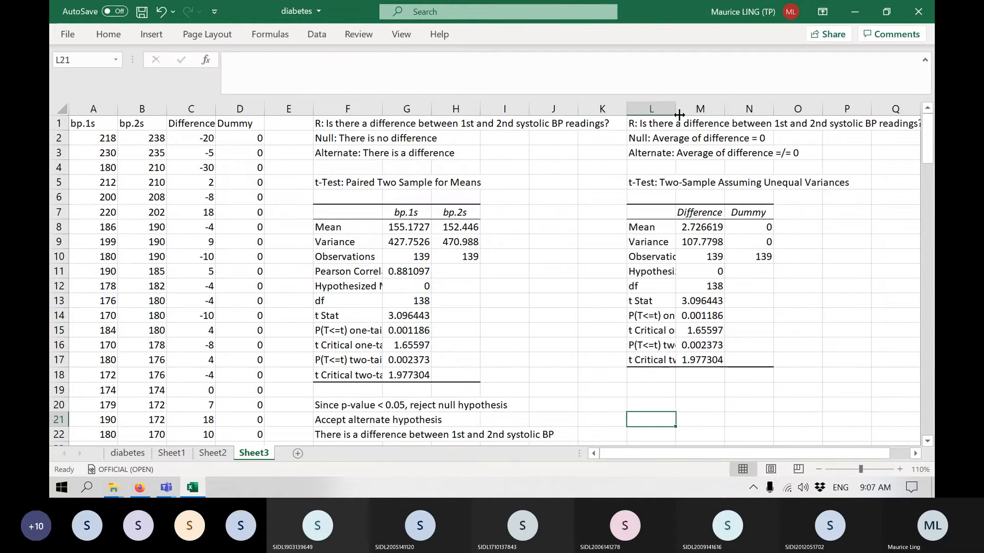
pyautogui.moveTo(679, 115); pyautogui.dragTo(711, 113)
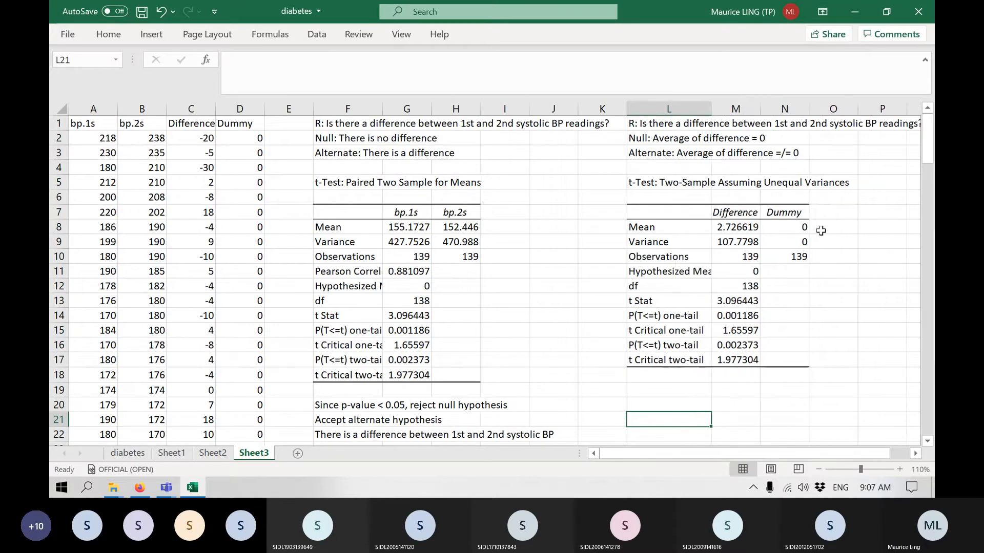
# Highlight the two-tail p-values of both t-tests, G17 and M16, in yellow, and compare the tests' t Stat cells.
pyautogui.click(915, 453)
pyautogui.click(915, 453)
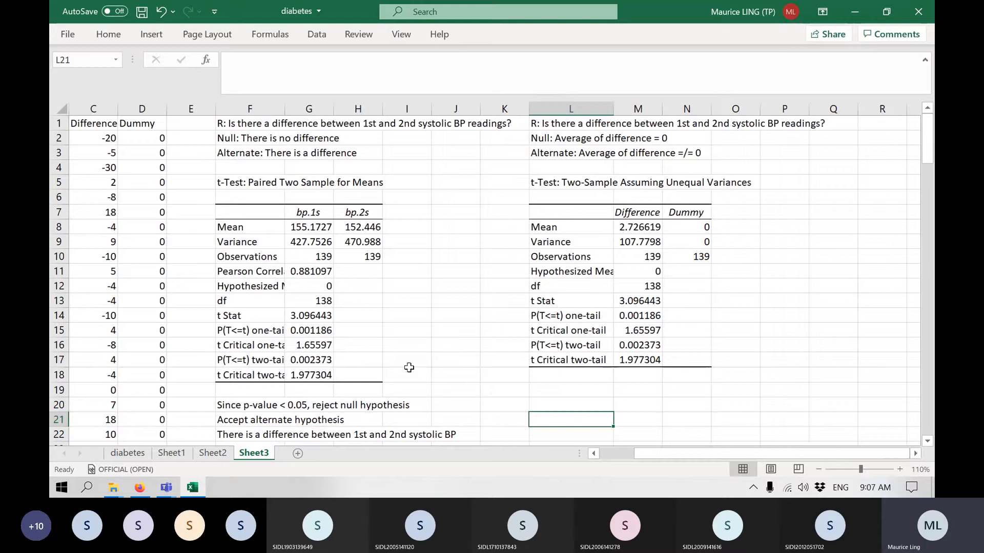
pyautogui.click(311, 360)
pyautogui.keyDown('ctrl'); pyautogui.click(643, 345); pyautogui.keyUp('ctrl')
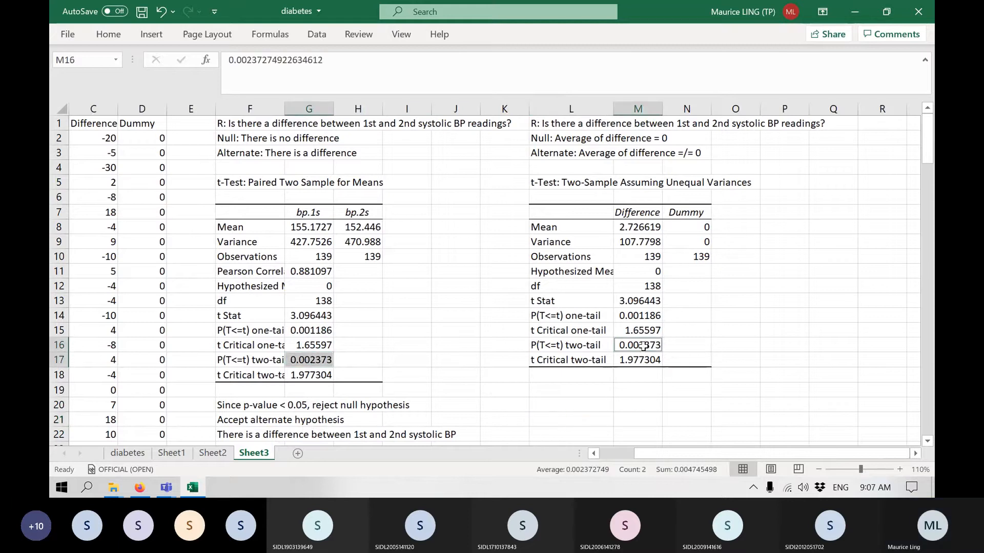
pyautogui.click(121, 35)
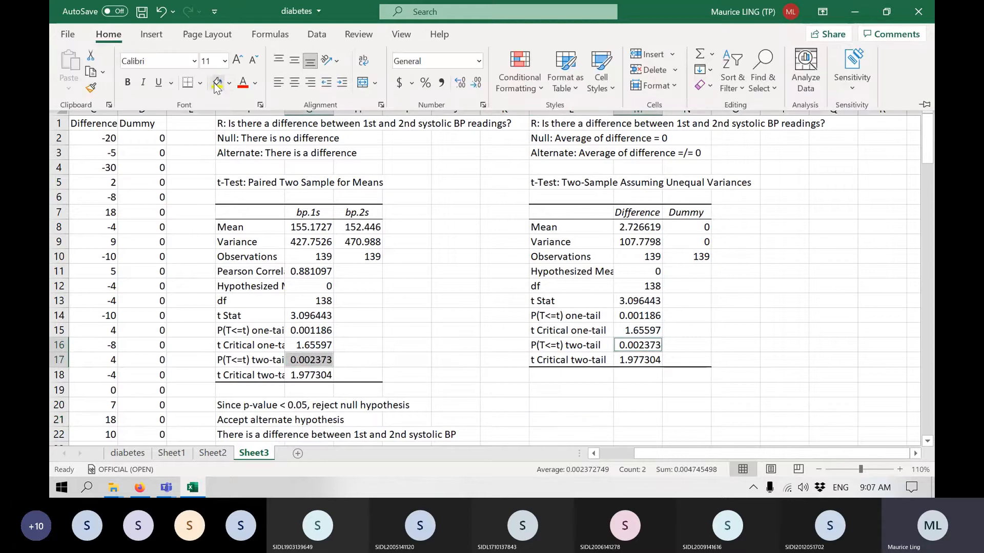
pyautogui.click(216, 83)
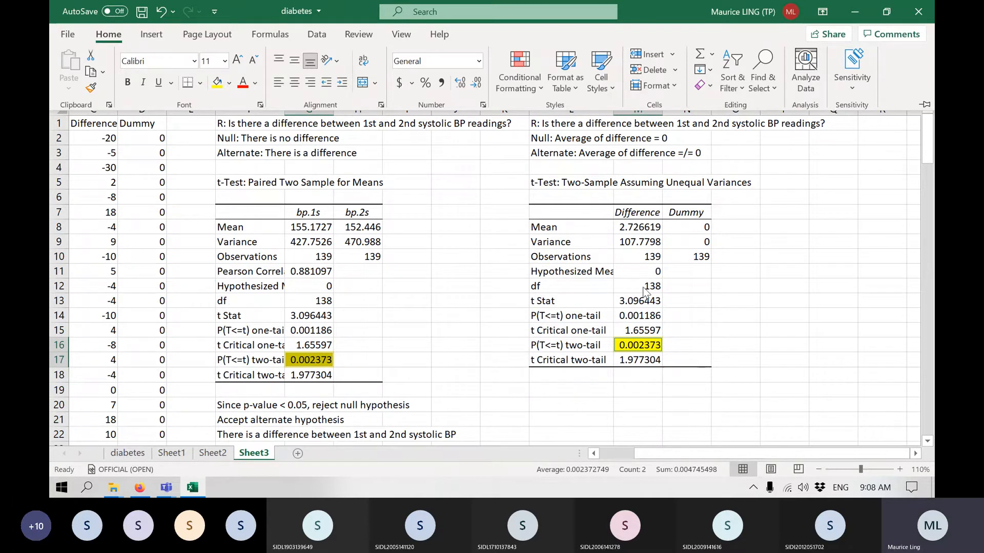
pyautogui.click(644, 295)
pyautogui.click(643, 299)
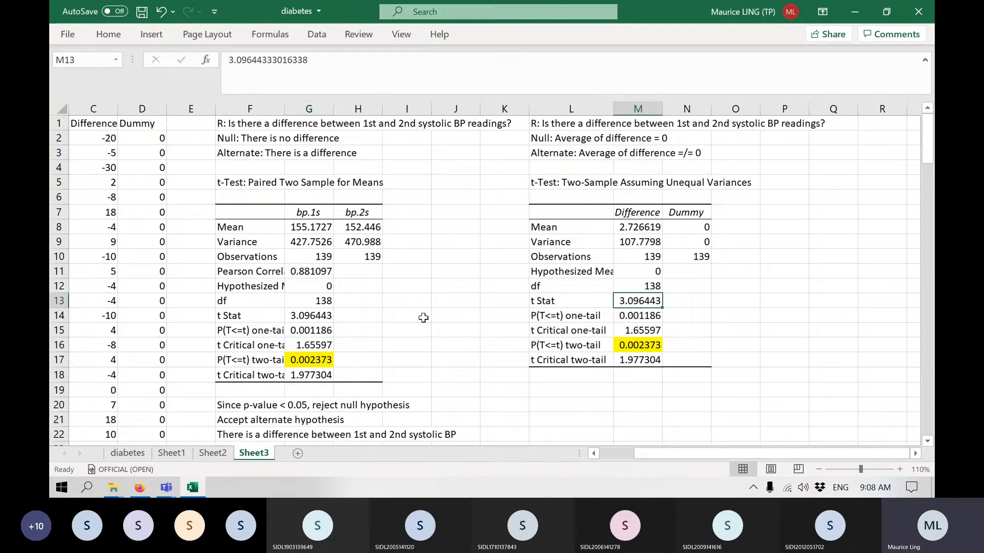
pyautogui.click(314, 317)
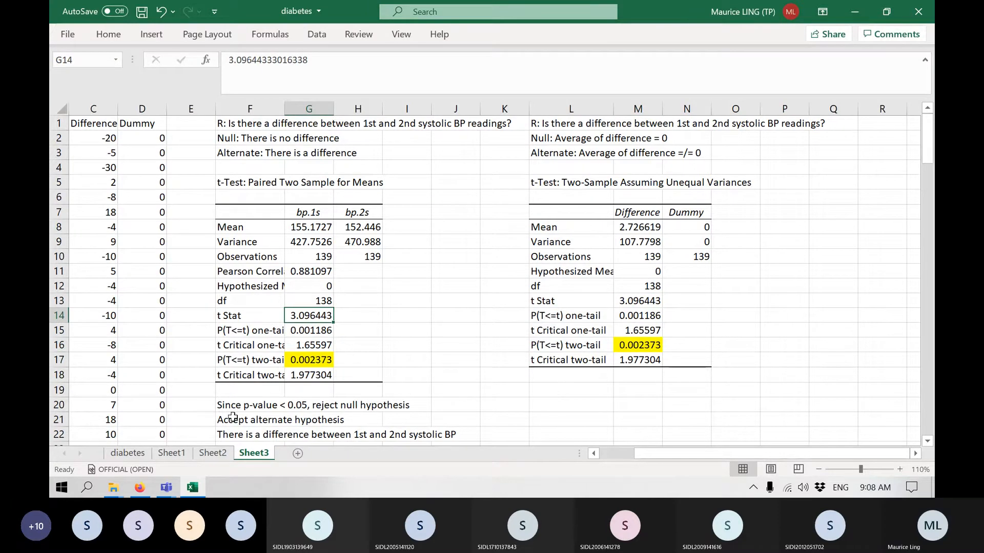
# Copy the three conclusion lines in F20:F22 to L20, below the unequal-variances t-test results.
pyautogui.moveTo(234, 406); pyautogui.dragTo(286, 433)
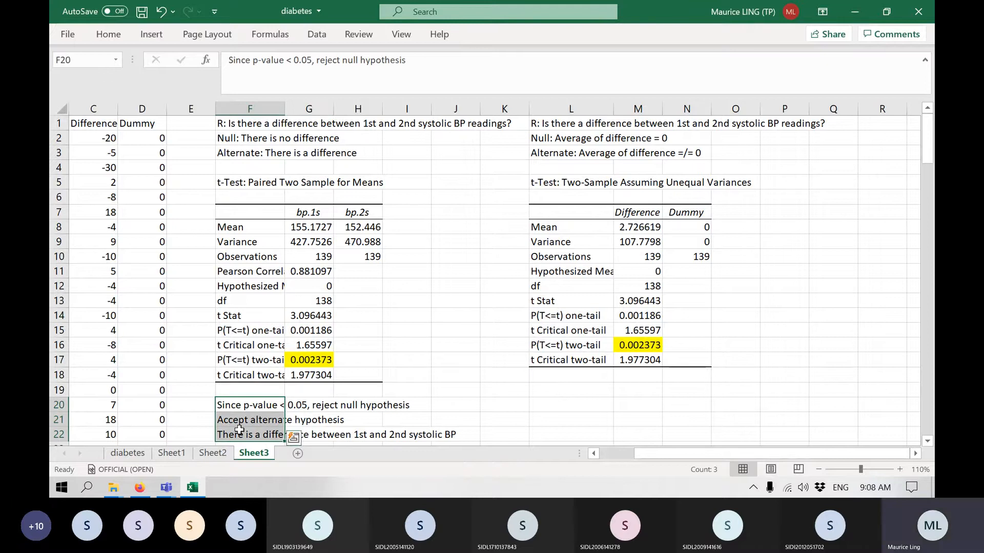
pyautogui.hotkey('ctrl', 'c')
pyautogui.moveTo(504, 433); pyautogui.dragTo(566, 403)
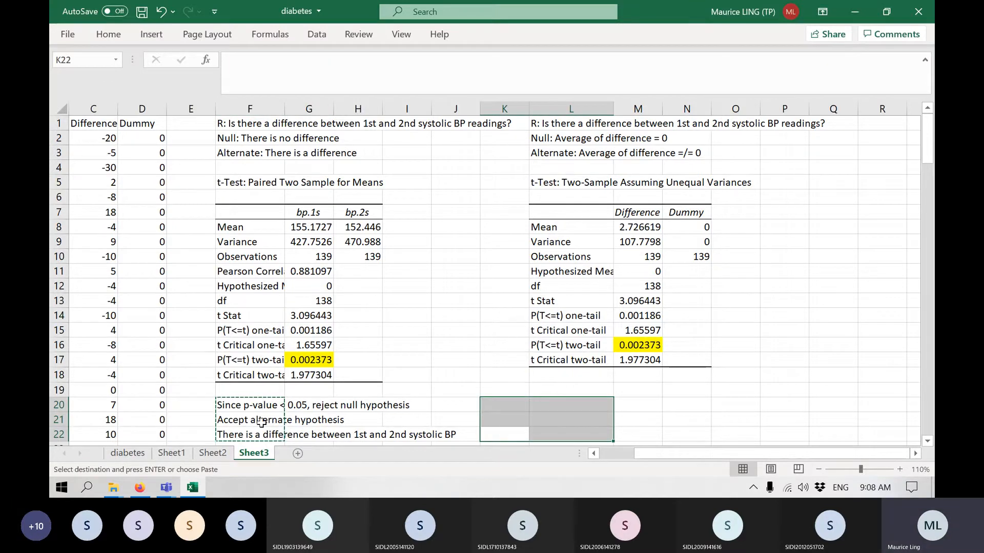
pyautogui.moveTo(250, 405); pyautogui.dragTo(250, 432)
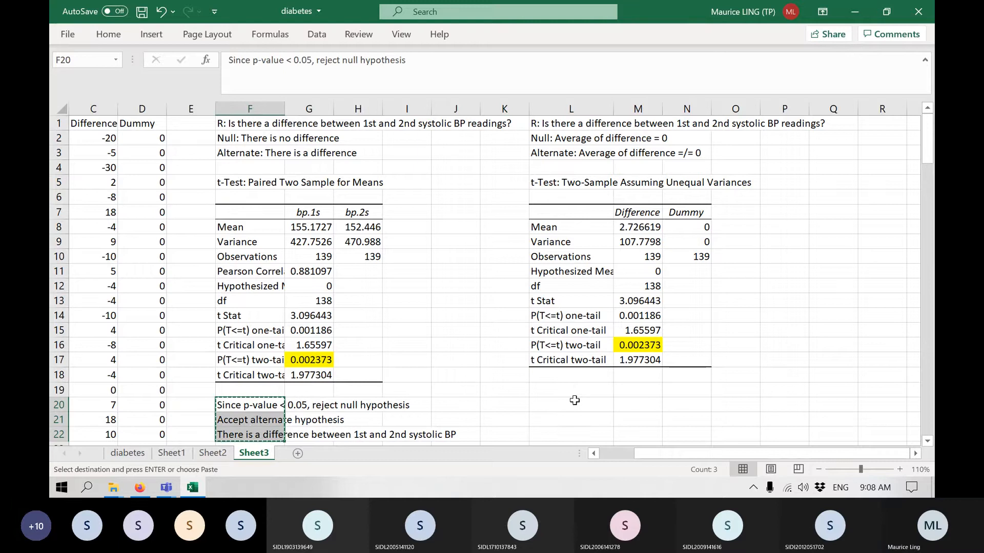
pyautogui.click(571, 403)
pyautogui.hotkey('ctrl', 'v')
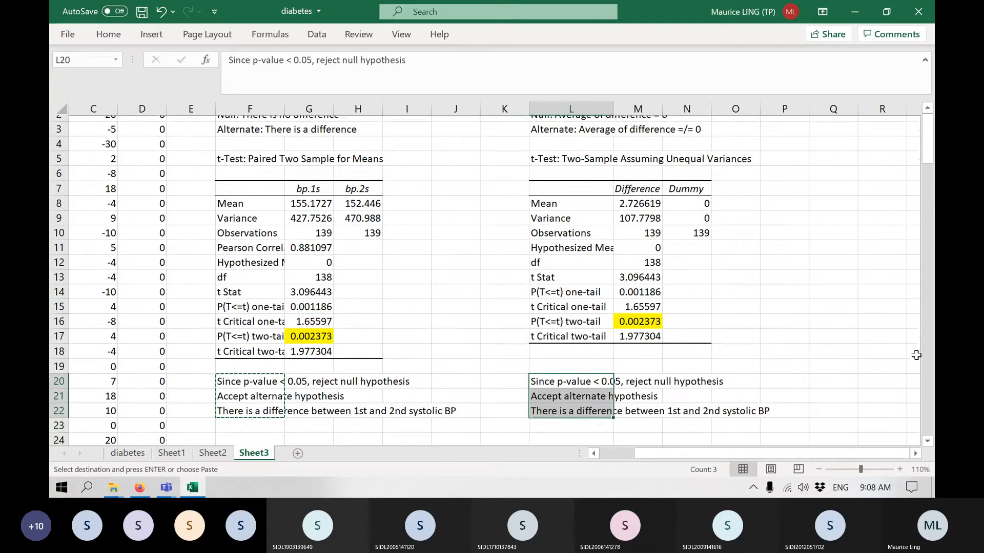
pyautogui.scroll(-1, 916, 353)
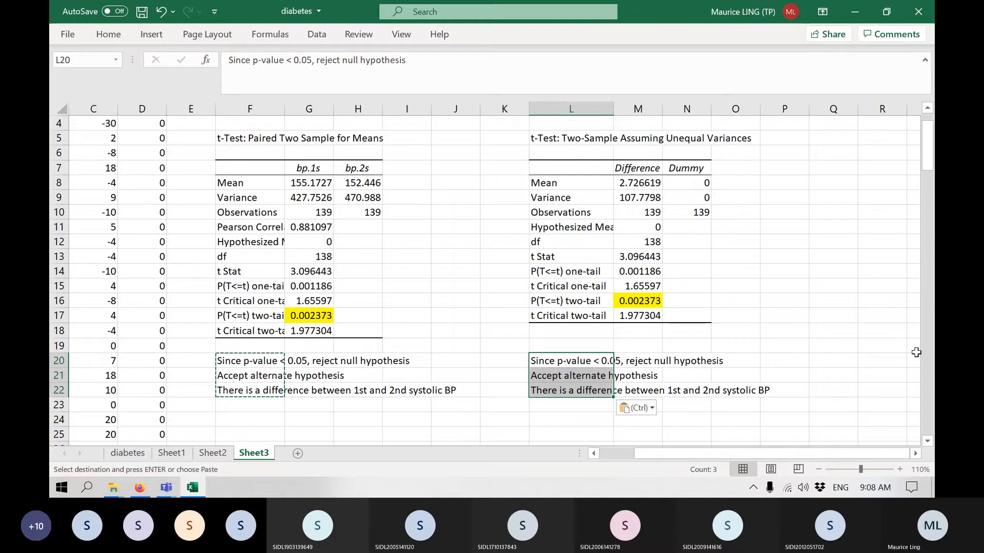
pyautogui.scroll(1, 914, 350)
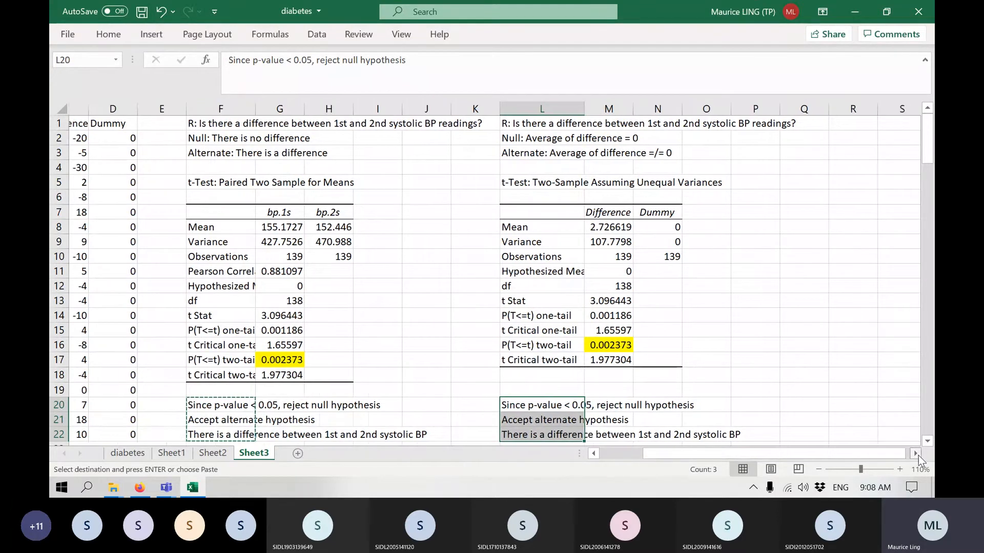
# Enter the note "We use 1 sample t-test for QC" in S1.
pyautogui.hscroll(5, 918, 456)
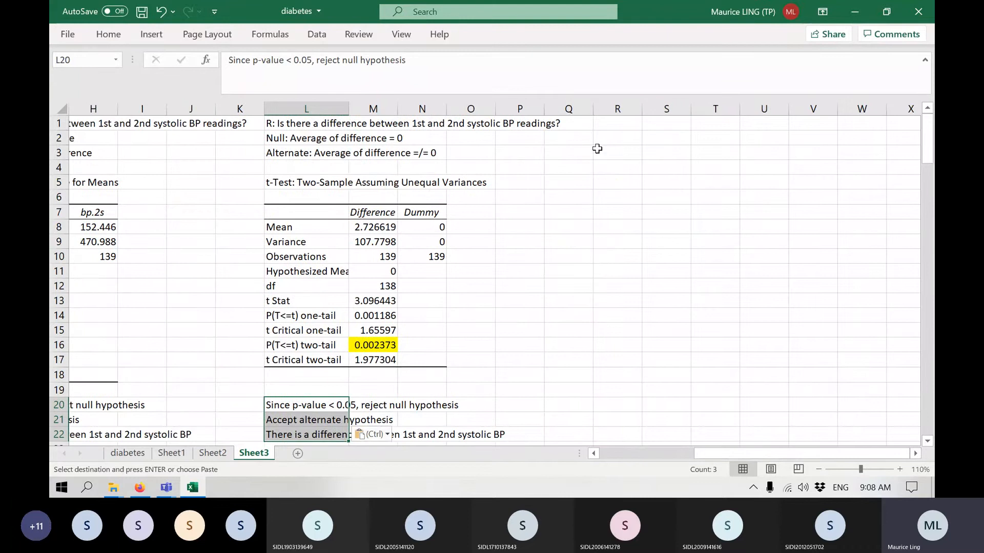
pyautogui.click(653, 125)
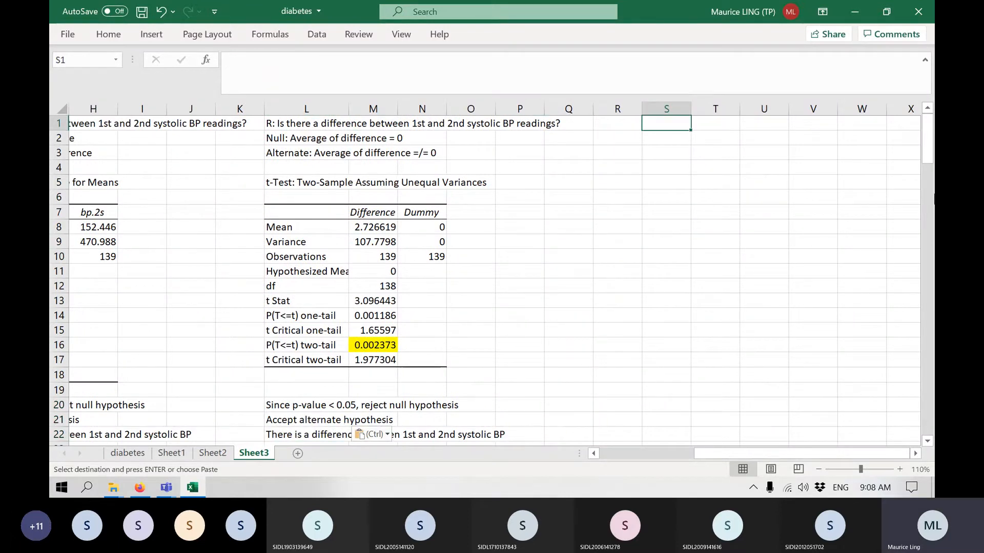
pyautogui.click(916, 454)
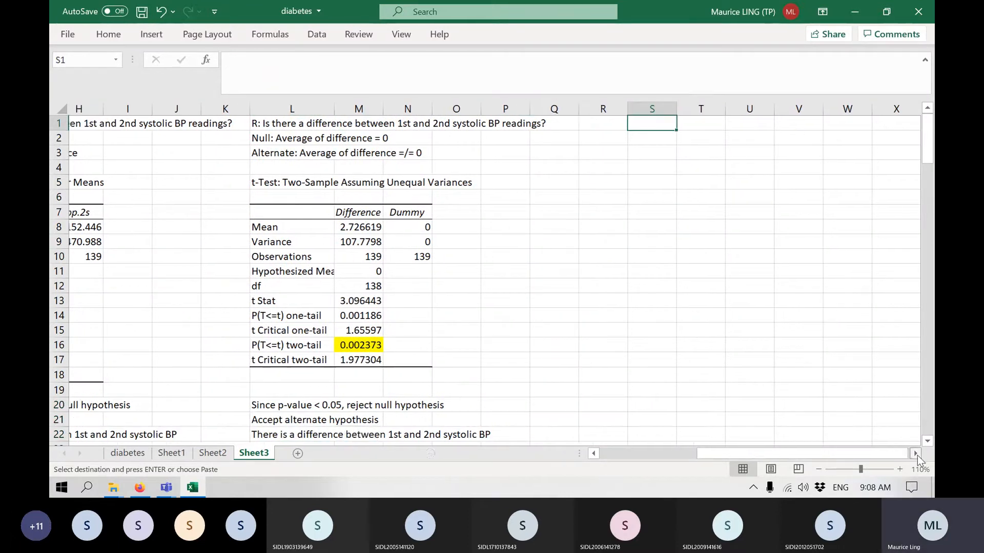
pyautogui.click(917, 456)
pyautogui.click(917, 456)
pyautogui.write('U')
pyautogui.press('BackSpace')
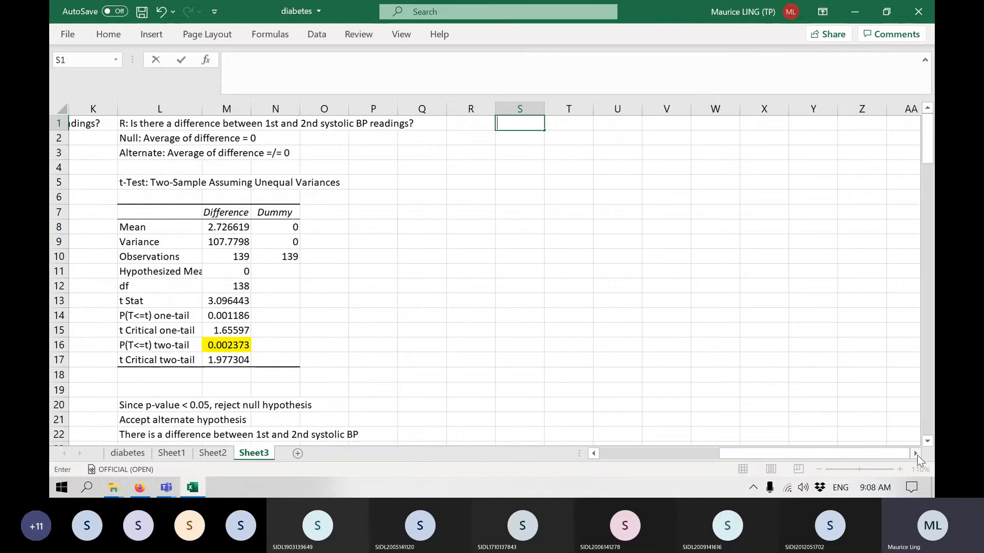
pyautogui.write('We use 1 sample')
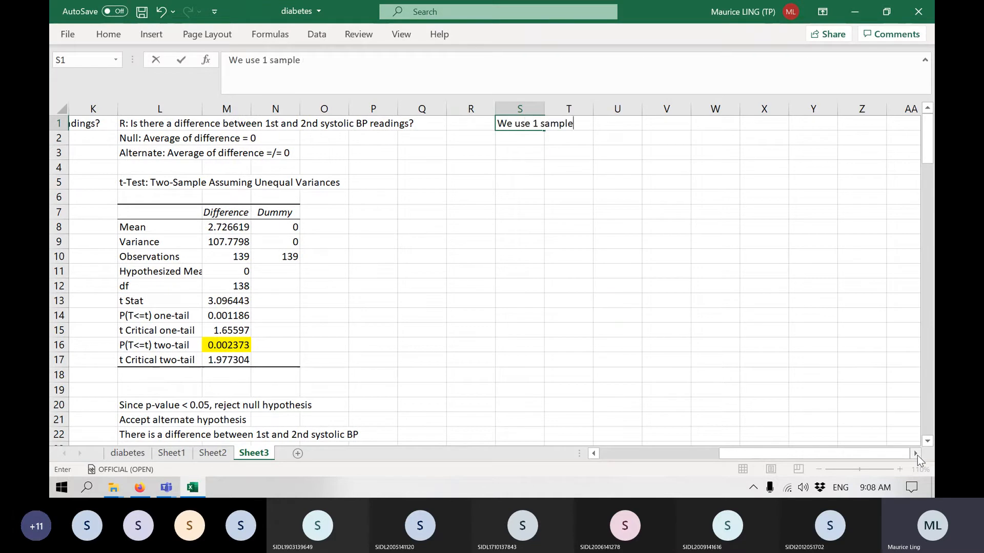
pyautogui.write(' t-test for Q')
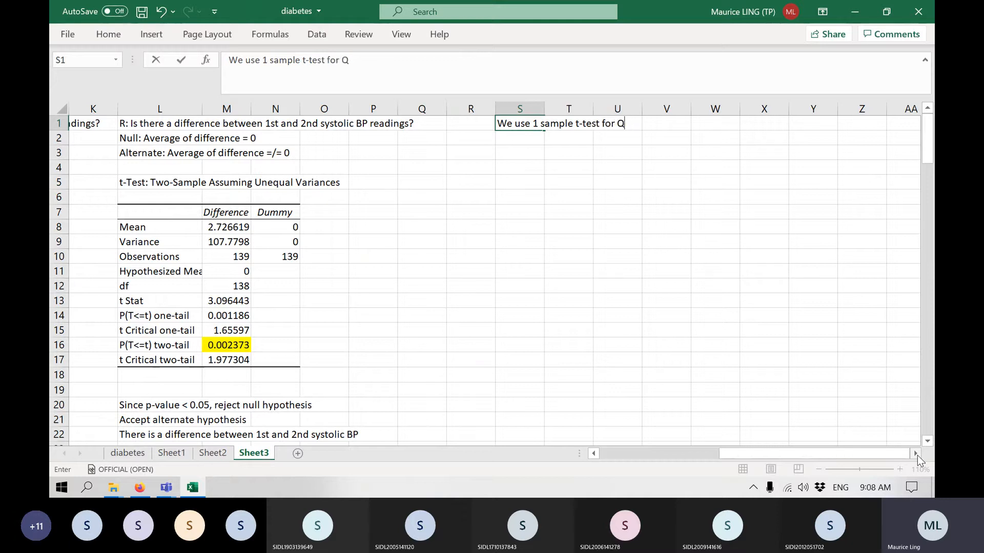
pyautogui.write('C')
pyautogui.press('Return')
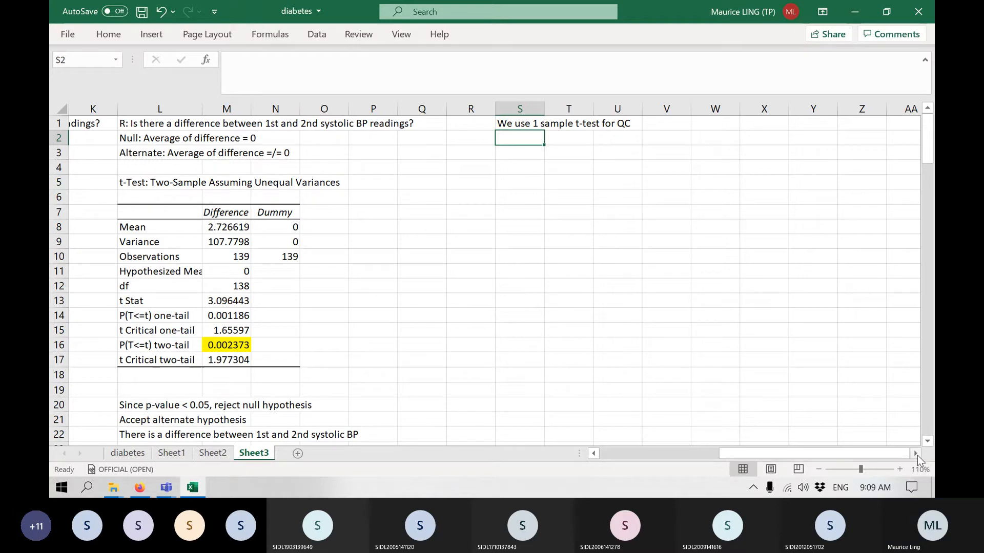
# Enter "The label on a cup of Udder's ice cream is 60 g per cup" in S2.
pyautogui.write('The label')
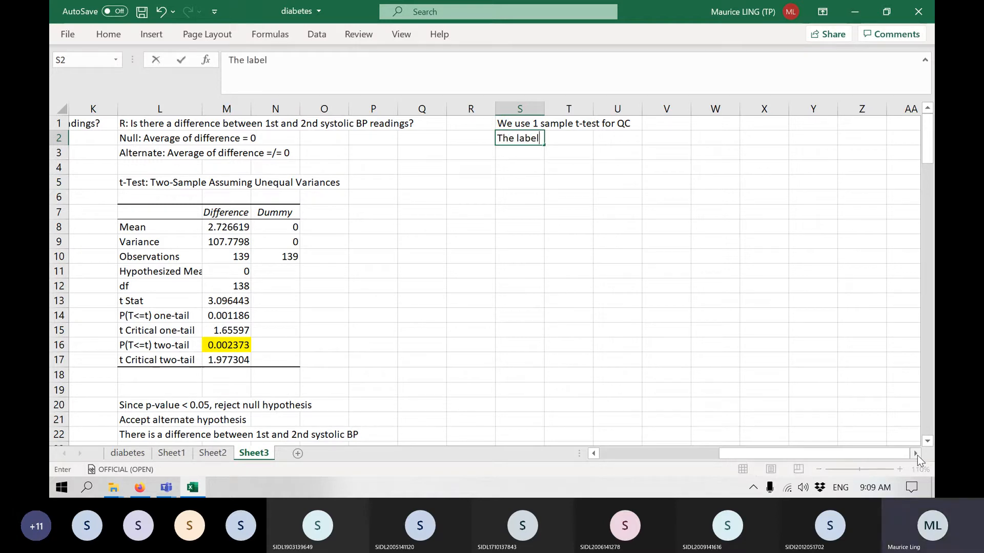
pyautogui.write(' on a cup of Ud')
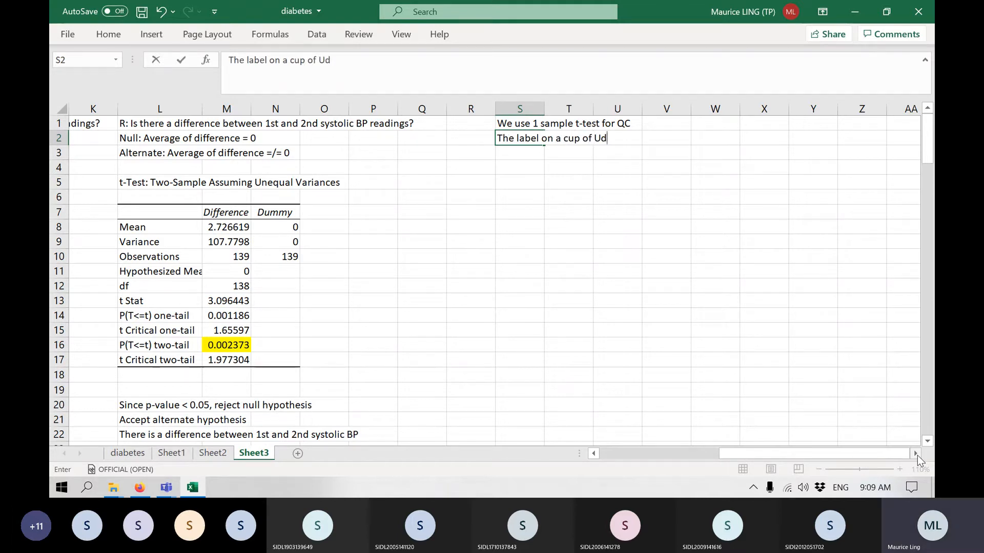
pyautogui.write("der's ice cream ")
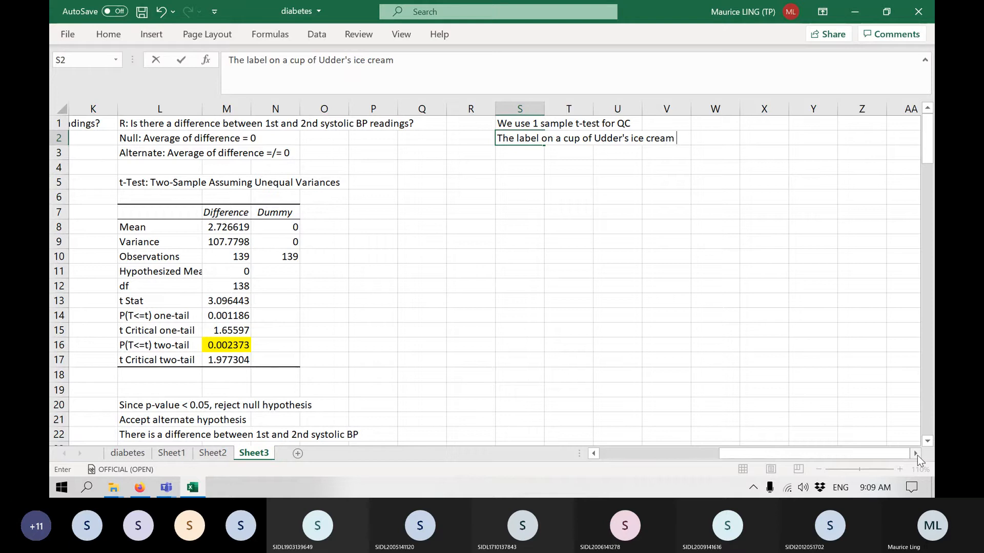
pyautogui.write('is ')
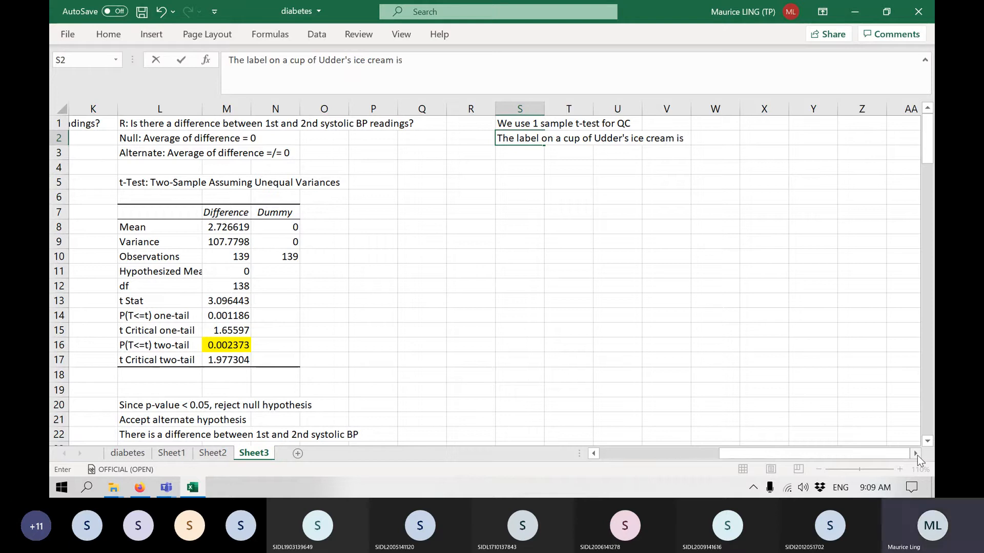
pyautogui.write('60g')
pyautogui.press('BackSpace')
pyautogui.write('g per cup')
pyautogui.press('Return')
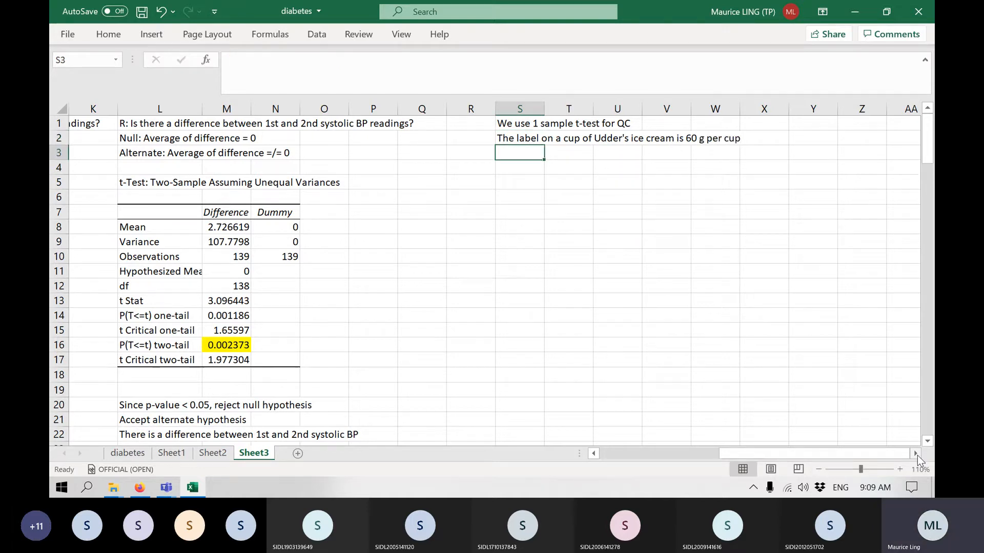
# Enter the note "You buy 10 cups and check if the average weight = 60g" in S3 and save the workbook.
pyautogui.write('You buy ')
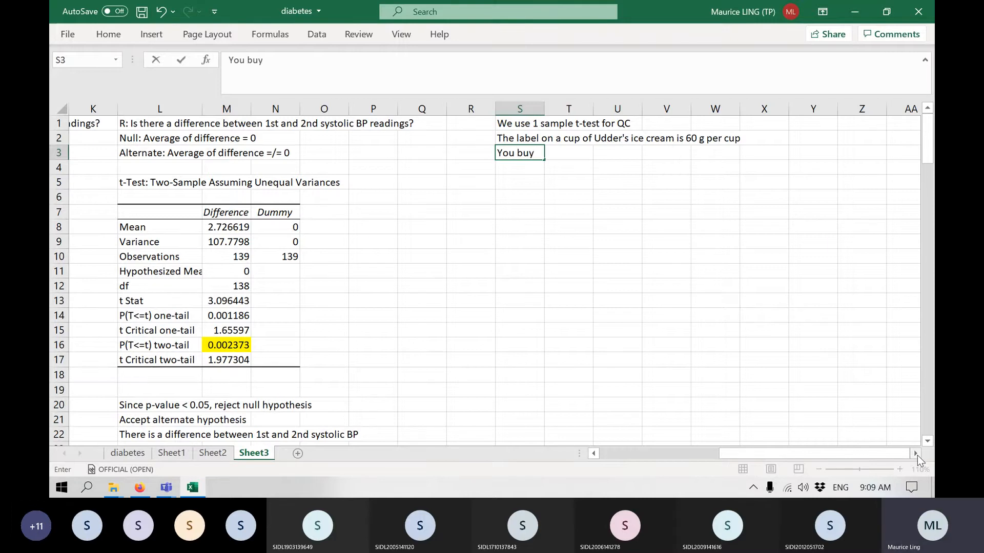
pyautogui.write('10')
pyautogui.write(' buy')
pyautogui.press('BackSpace')
pyautogui.press('BackSpace')
pyautogui.press('BackSpace')
pyautogui.press('BackSpace')
pyautogui.write('cuo')
pyautogui.press('BackSpace')
pyautogui.write('ps')
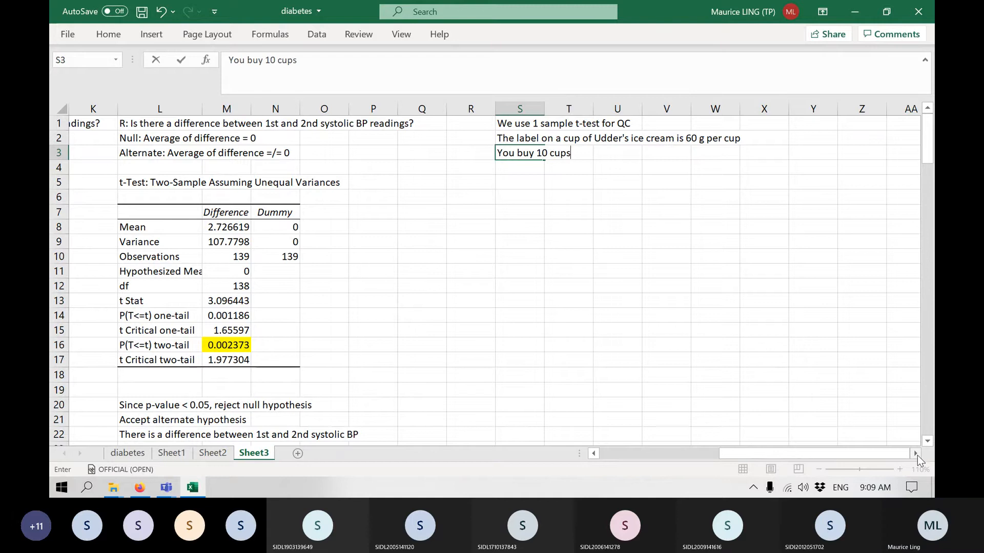
pyautogui.write(' and ')
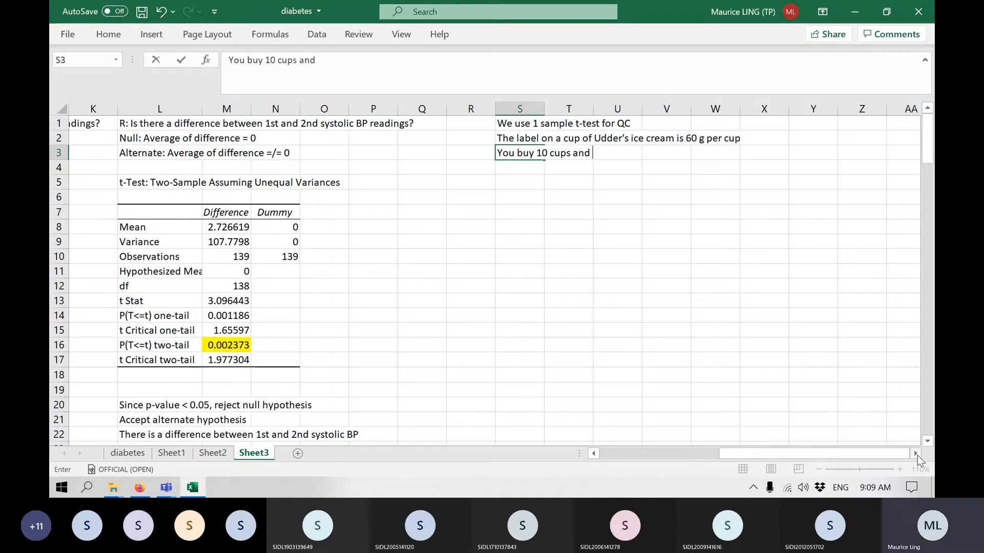
pyautogui.write('check if the averga')
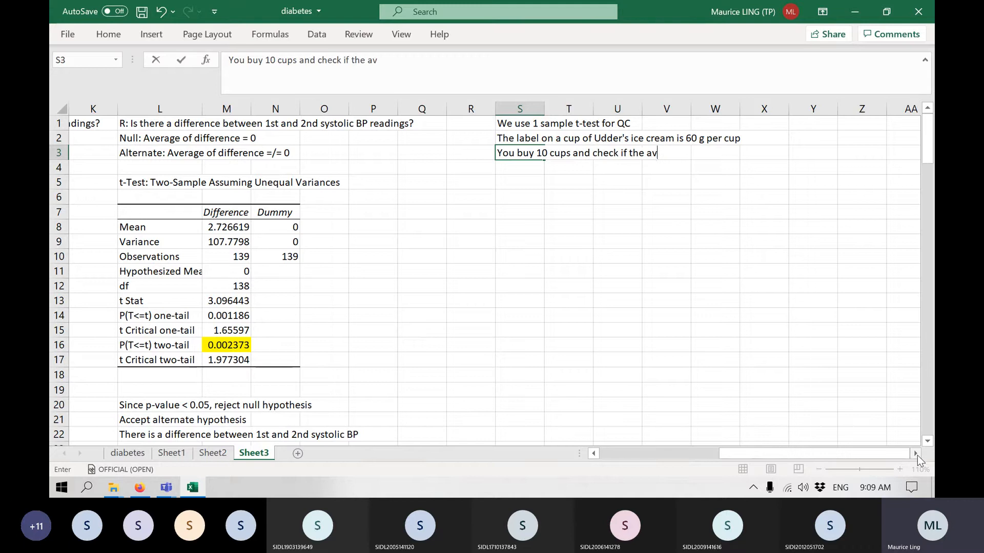
pyautogui.press('BackSpace')
pyautogui.press('BackSpace')
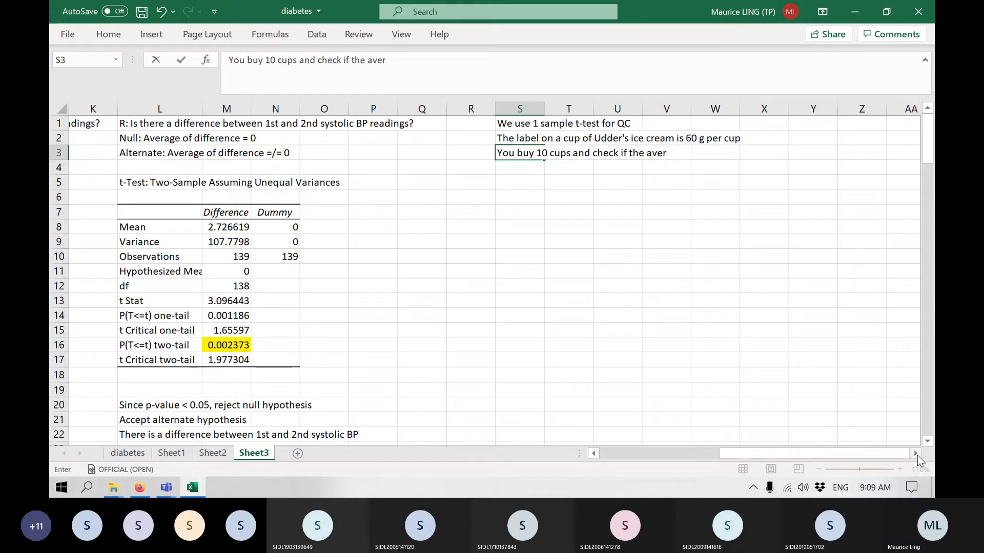
pyautogui.write('age weight ')
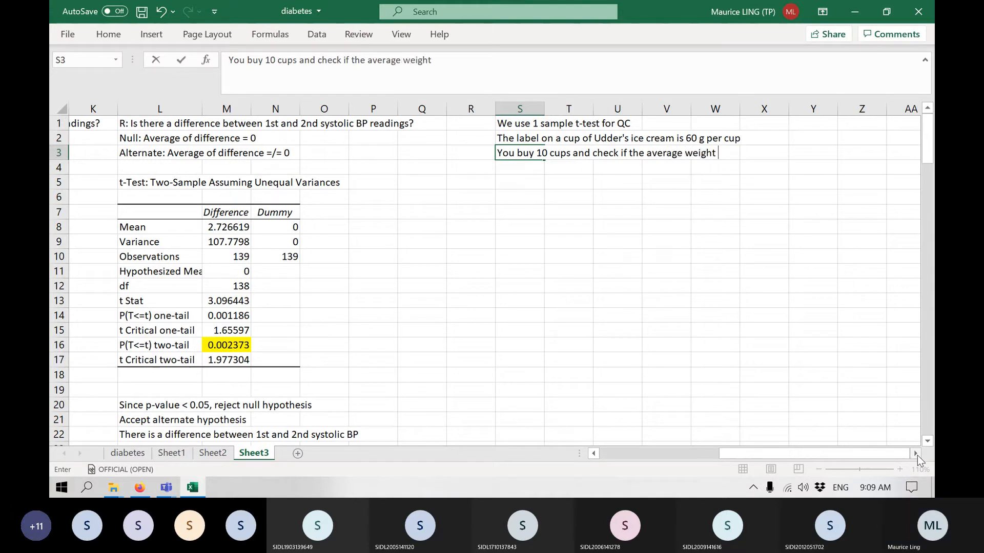
pyautogui.write('= 60')
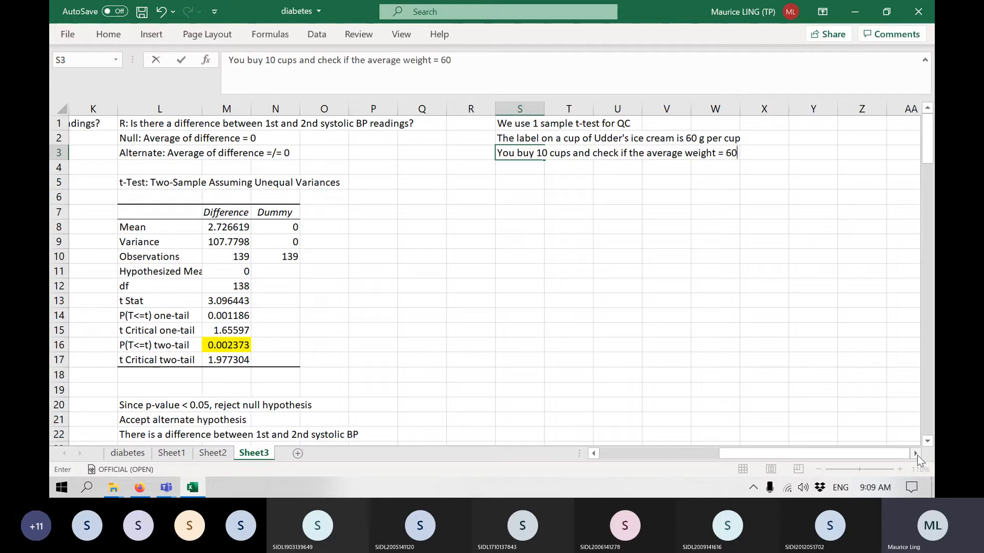
pyautogui.write('g')
pyautogui.press('Return')
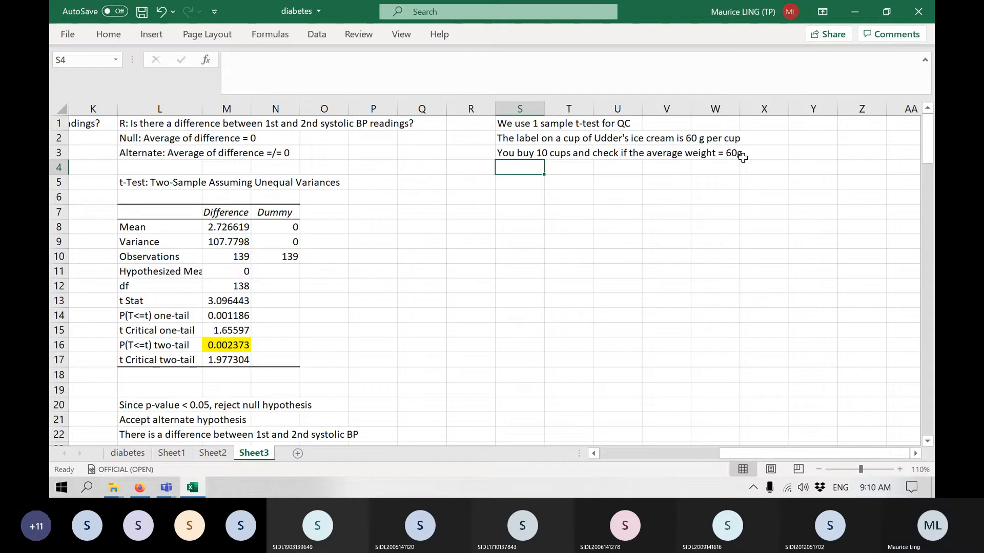
pyautogui.hotkey('ctrl', 's')
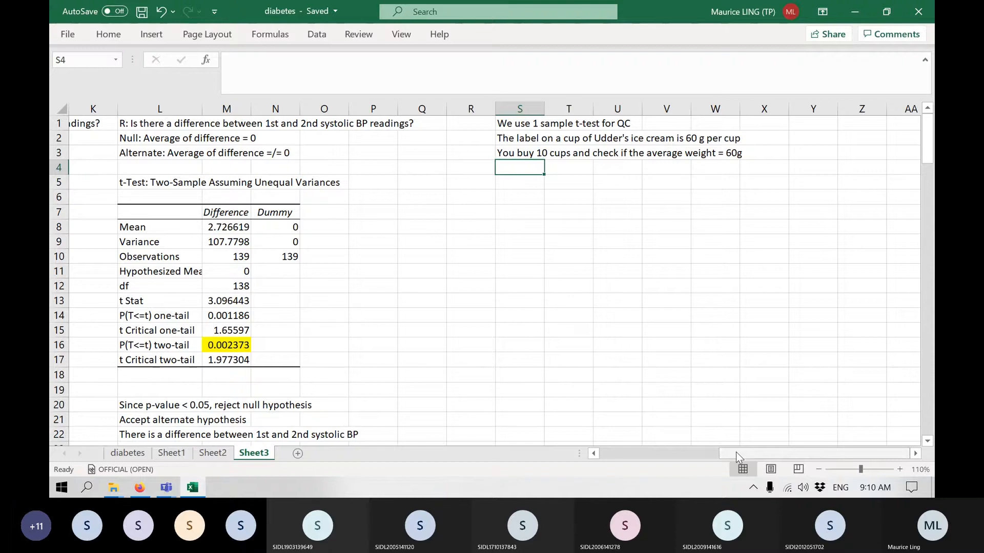
# Create a PivotTable on a new worksheet from all the data in the diabetes sheet, columns A to S.
pyautogui.moveTo(736, 451); pyautogui.dragTo(323, 442)
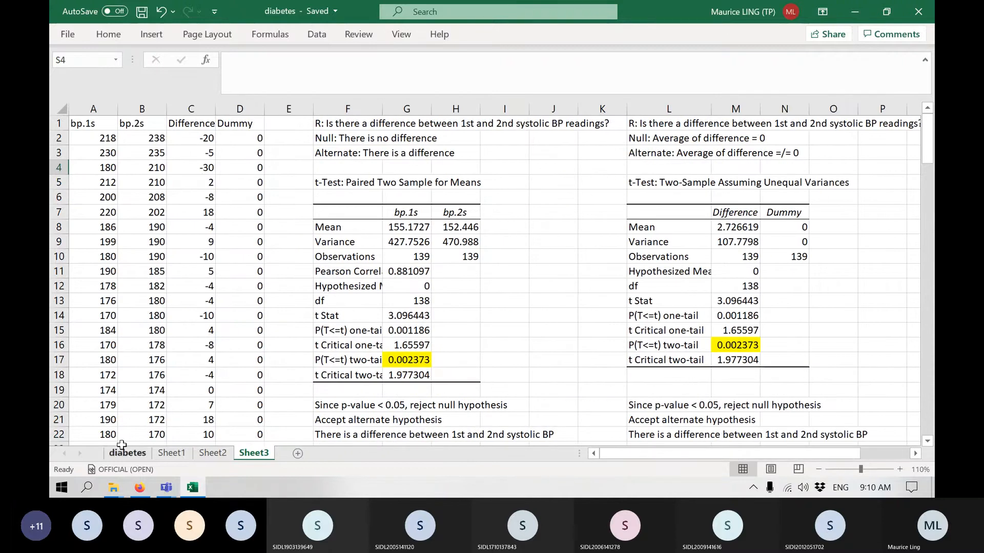
pyautogui.click(124, 453)
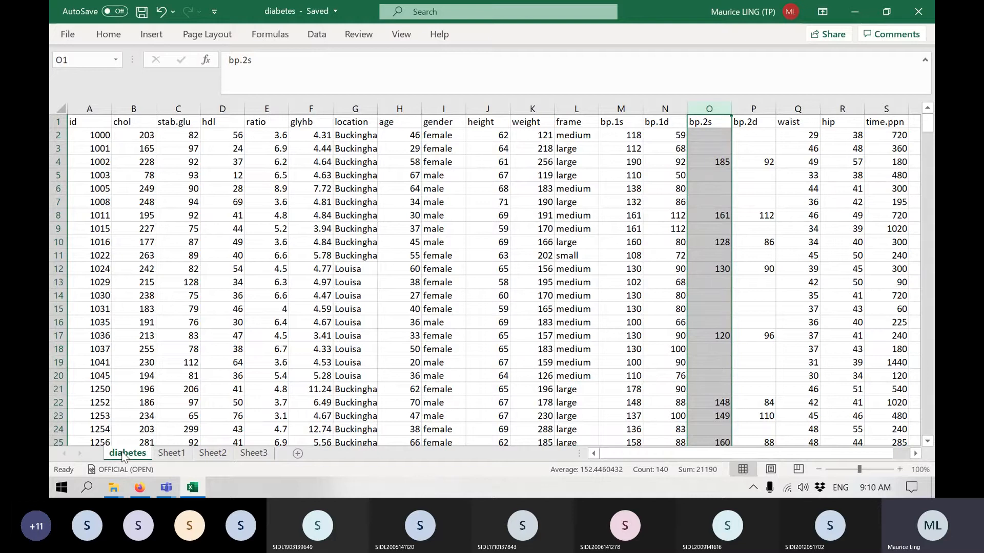
pyautogui.click(65, 35)
pyautogui.click(68, 41)
pyautogui.click(109, 34)
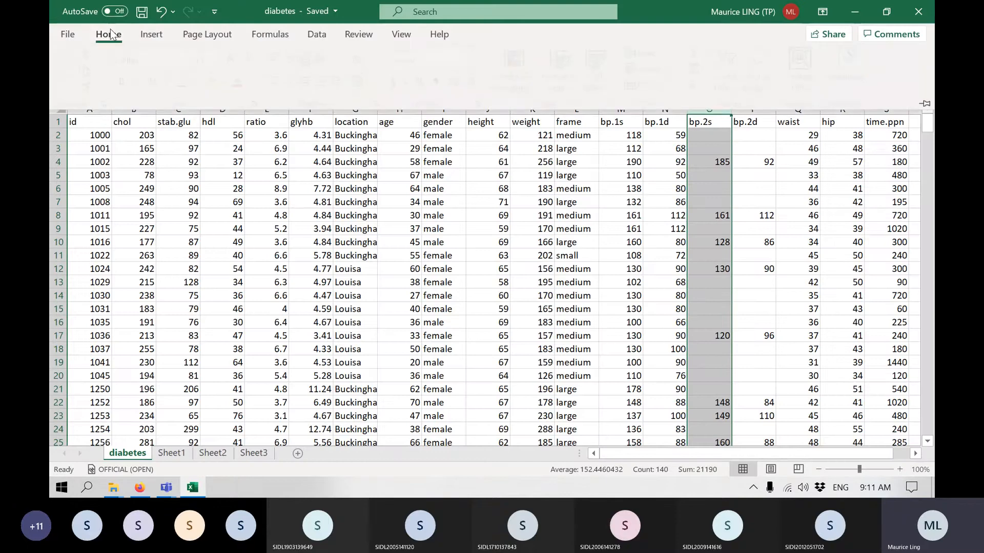
pyautogui.click(504, 257)
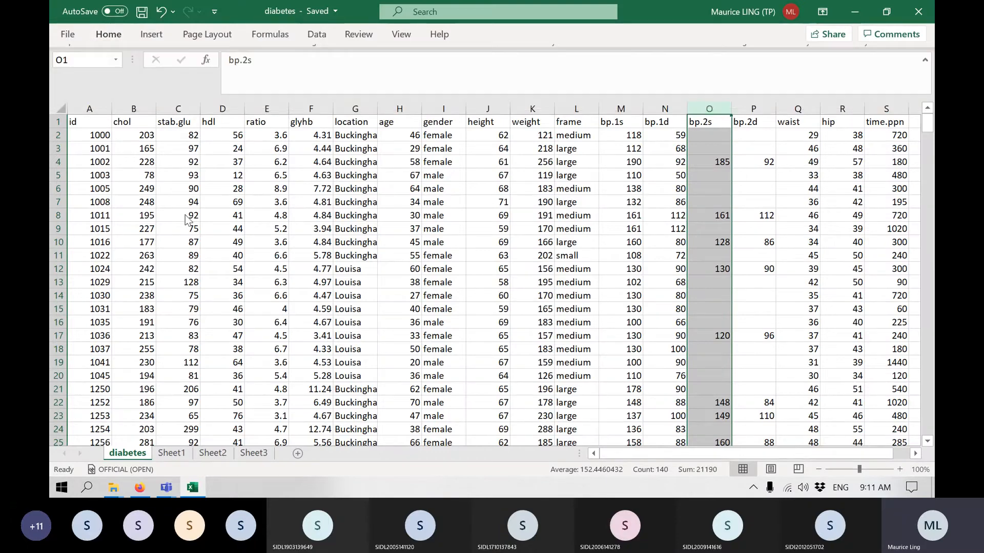
pyautogui.click(63, 108)
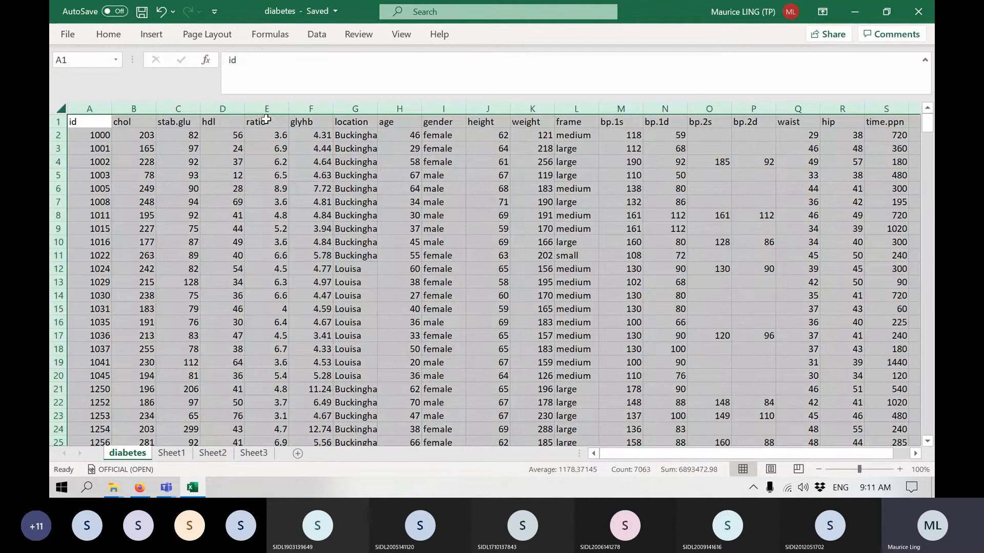
pyautogui.click(115, 36)
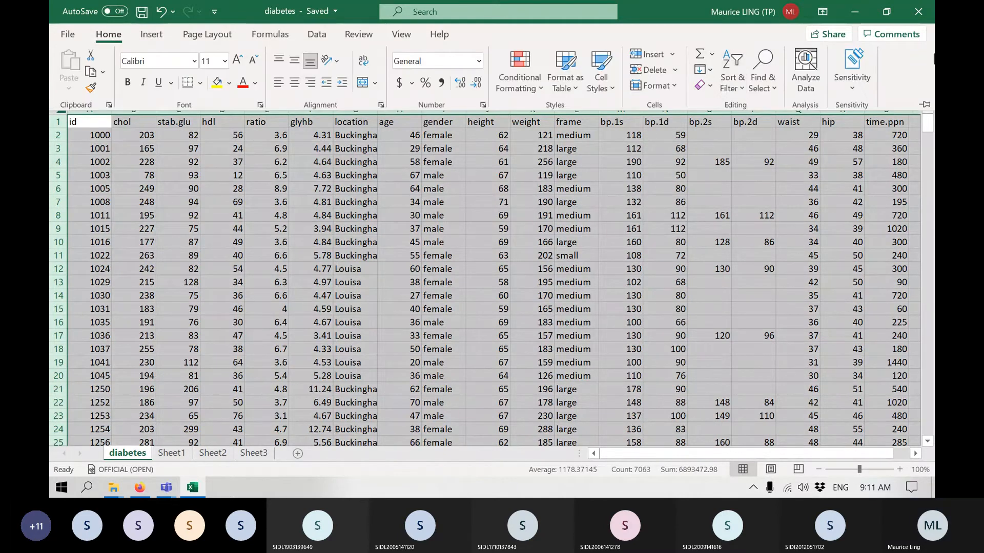
pyautogui.click(921, 106)
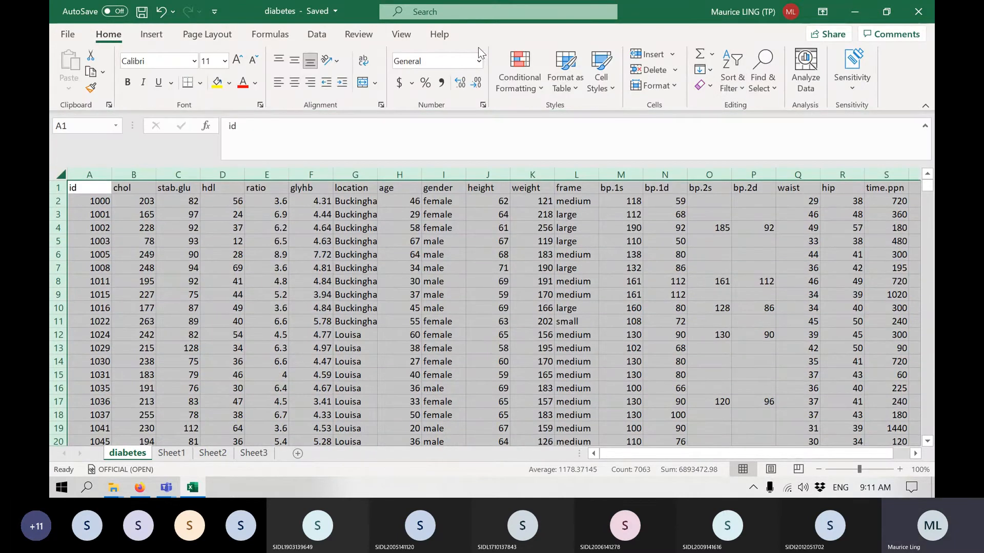
pyautogui.click(154, 39)
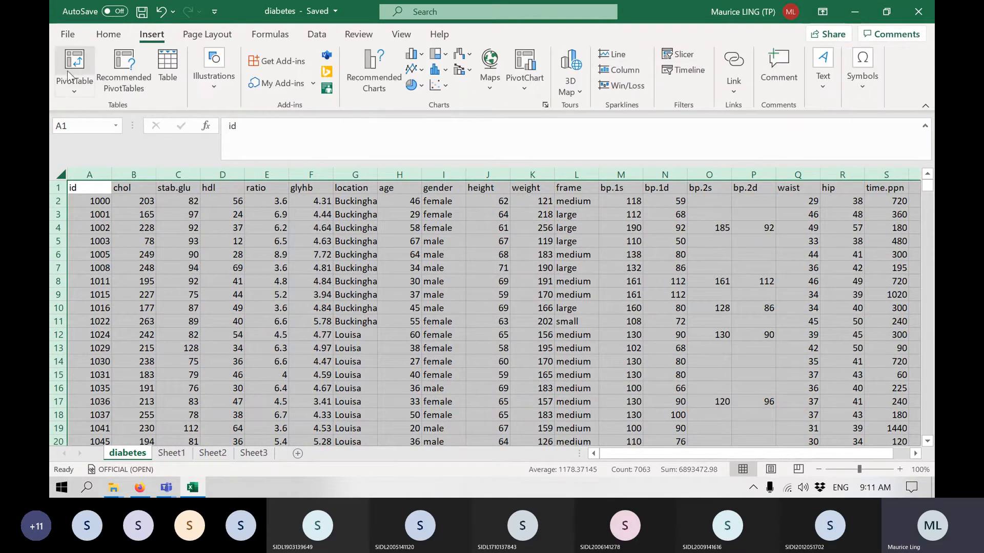
pyautogui.click(85, 66)
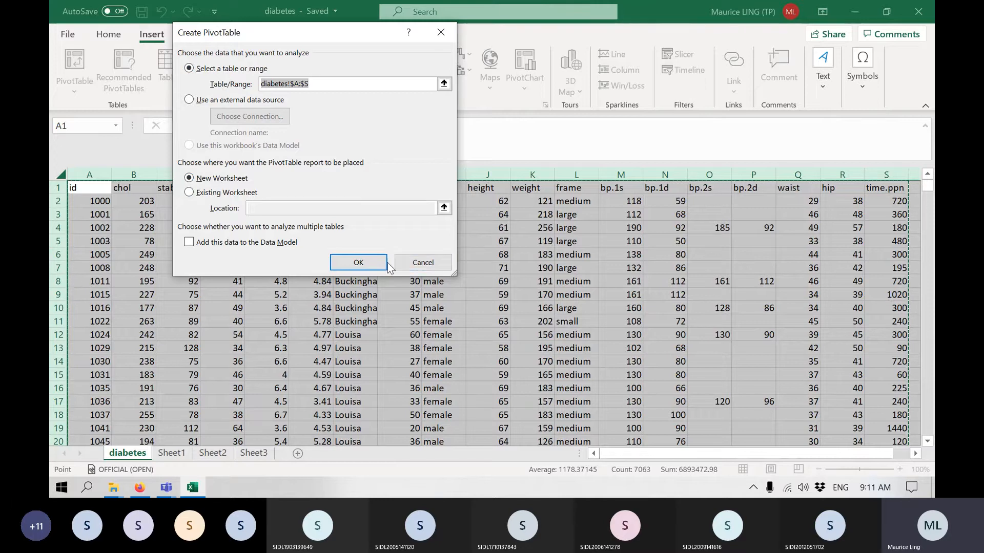
pyautogui.click(358, 262)
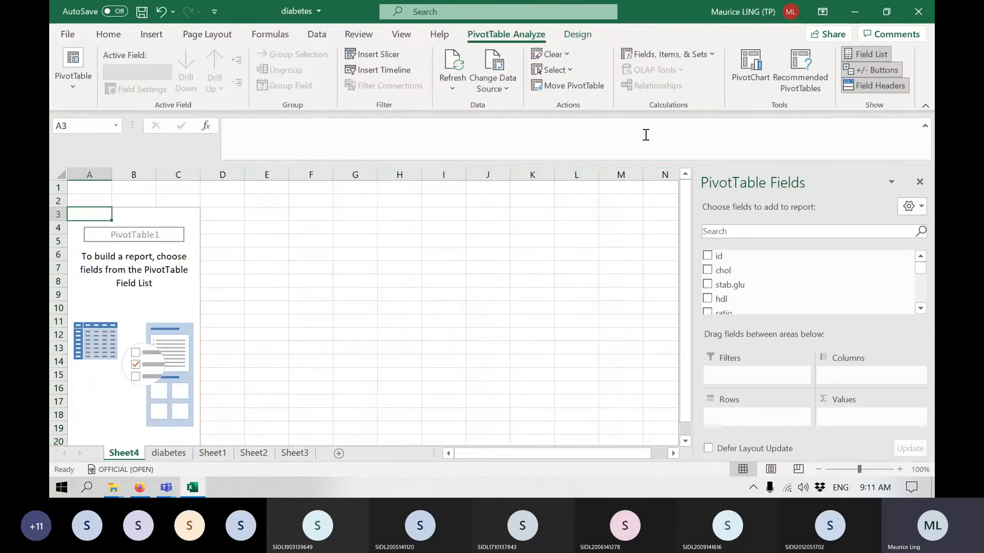
pyautogui.click(925, 106)
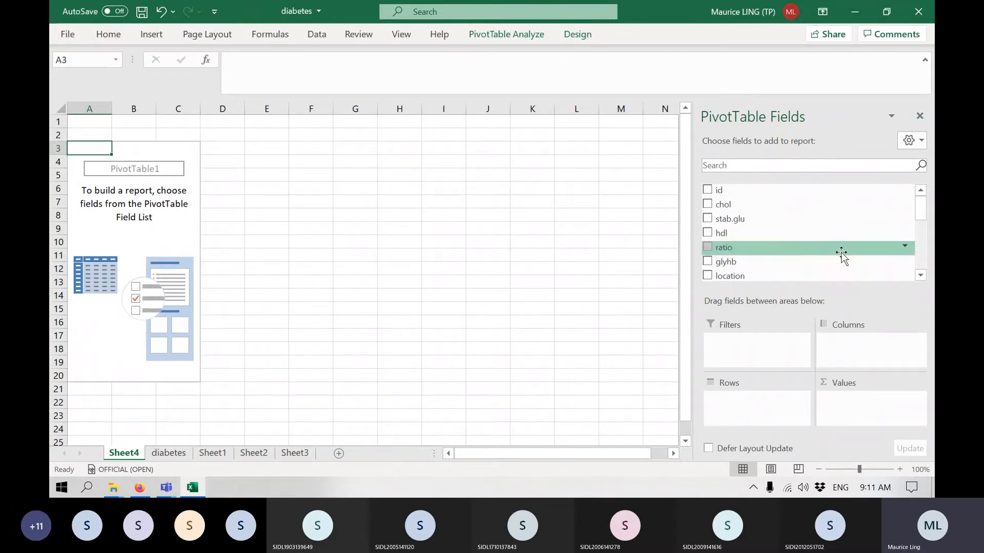
# Use location as the PivotTable's row field and add age as a value field summarized by Average.
pyautogui.scroll(-2, 781, 243)
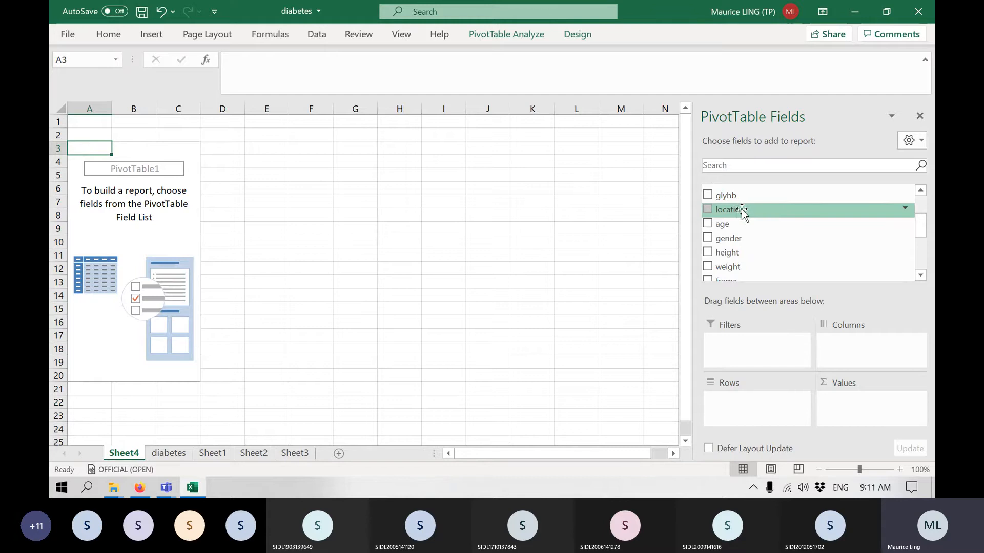
pyautogui.moveTo(743, 210); pyautogui.dragTo(753, 402)
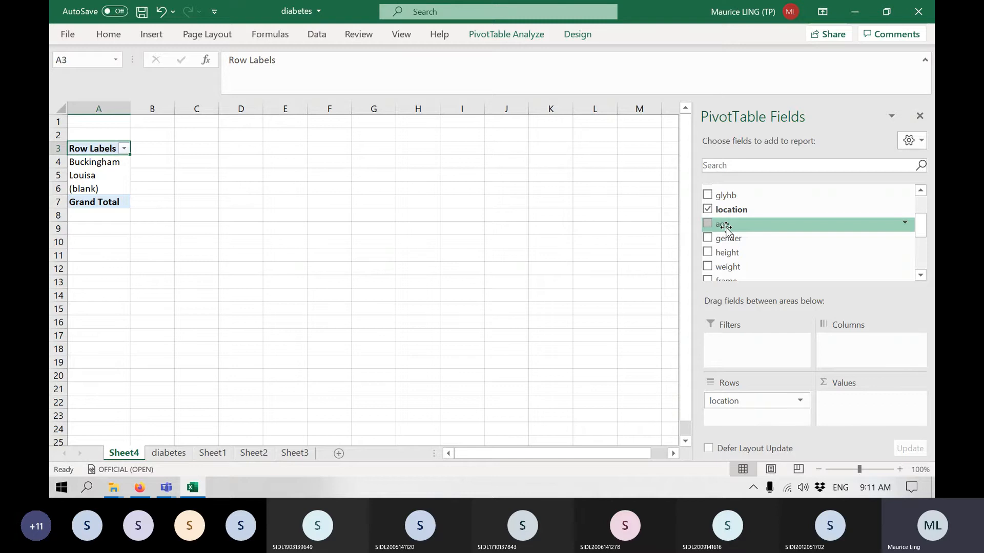
pyautogui.moveTo(725, 228)
pyautogui.mouseDown()
pyautogui.moveTo(834, 325)
pyautogui.moveTo(880, 402)
pyautogui.moveTo(870, 407)
pyautogui.mouseUp()
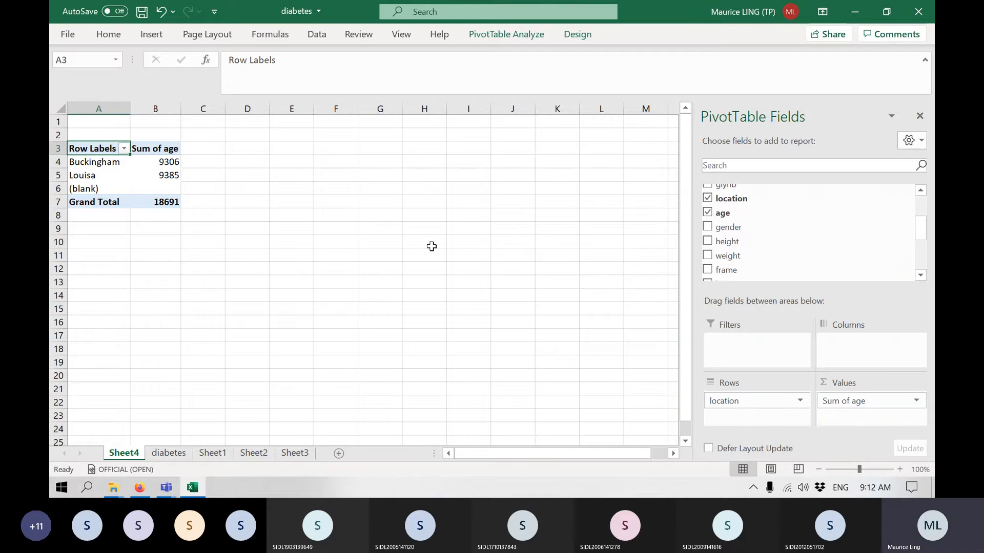
pyautogui.click(915, 402)
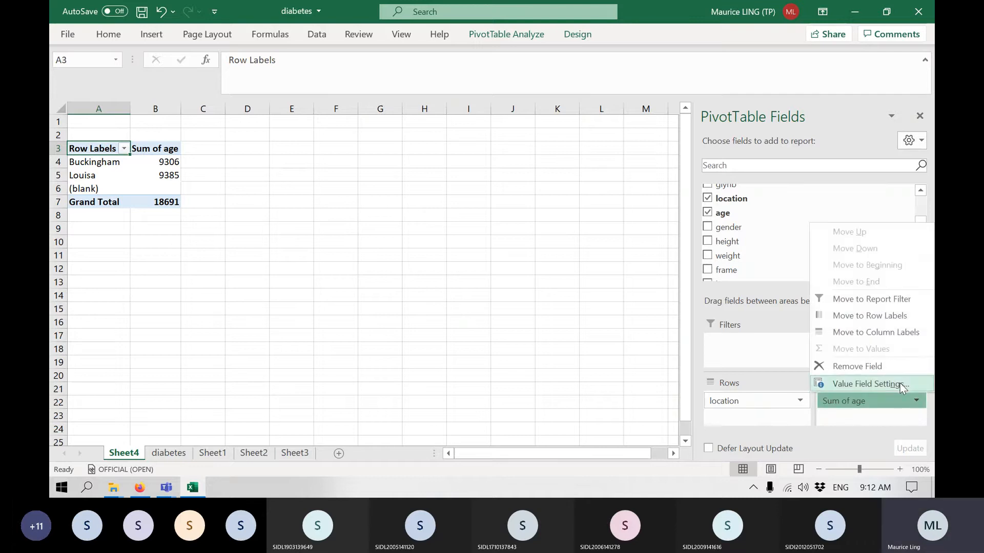
pyautogui.click(899, 383)
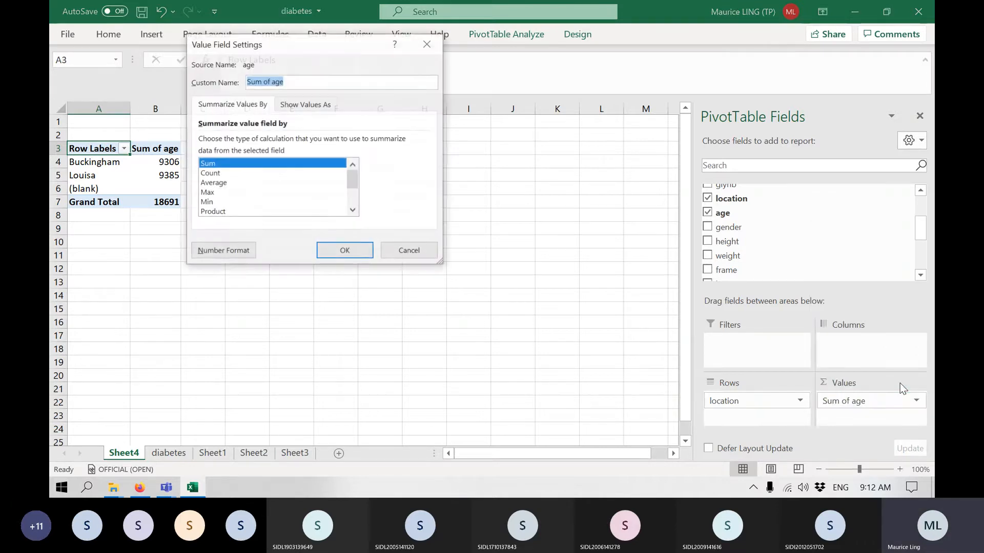
pyautogui.click(212, 183)
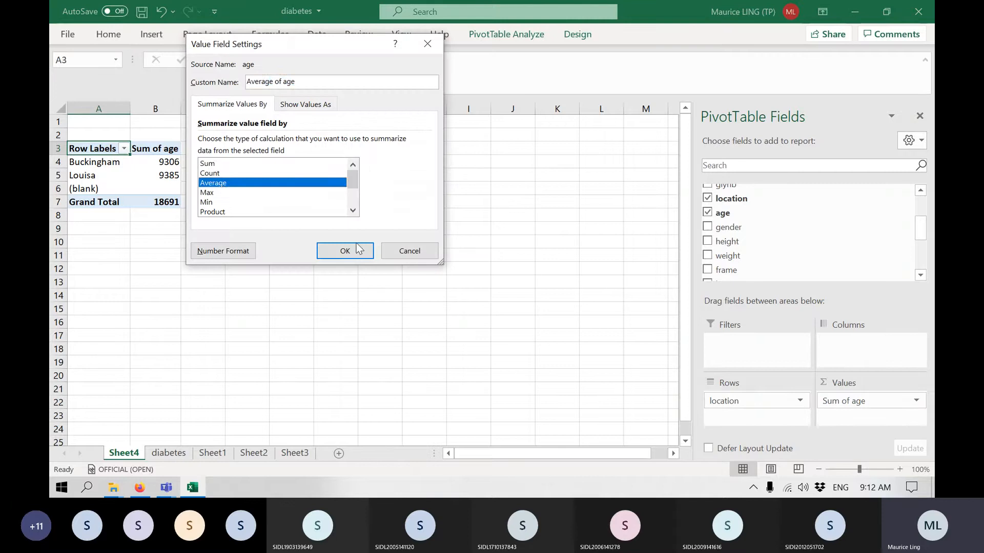
pyautogui.click(344, 250)
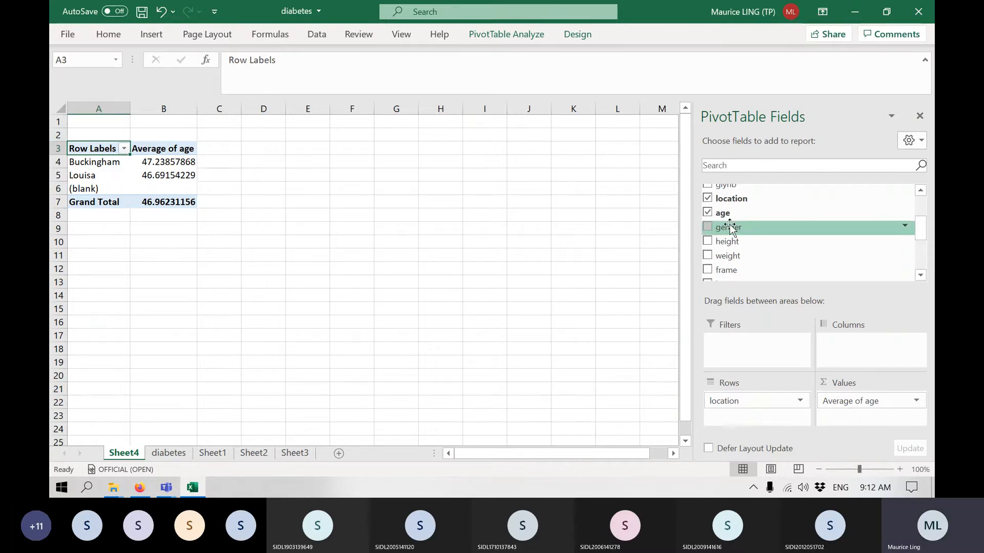
# Add gender as a second row field under location and check Buckingham's female and male average ages.
pyautogui.moveTo(731, 228); pyautogui.dragTo(764, 425)
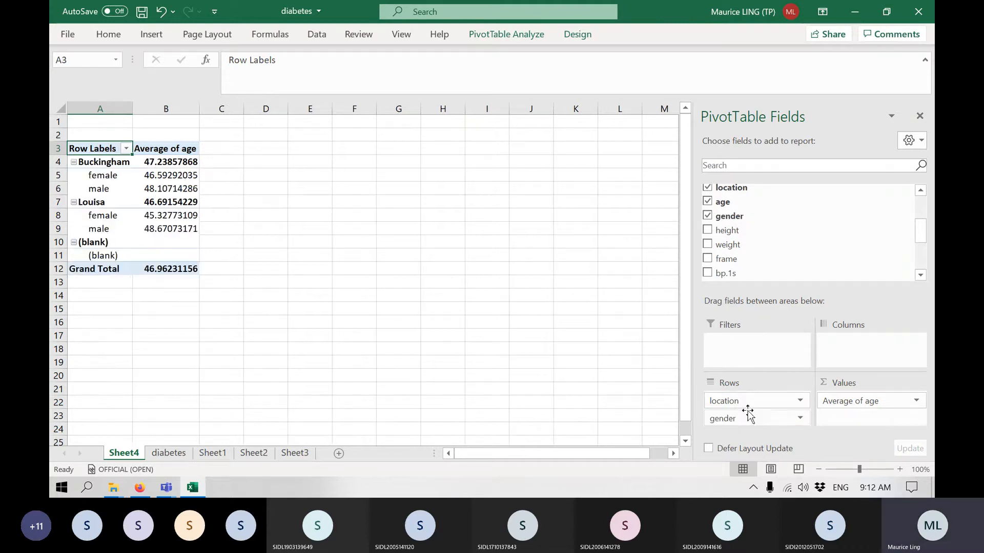
pyautogui.click(164, 178)
pyautogui.click(164, 188)
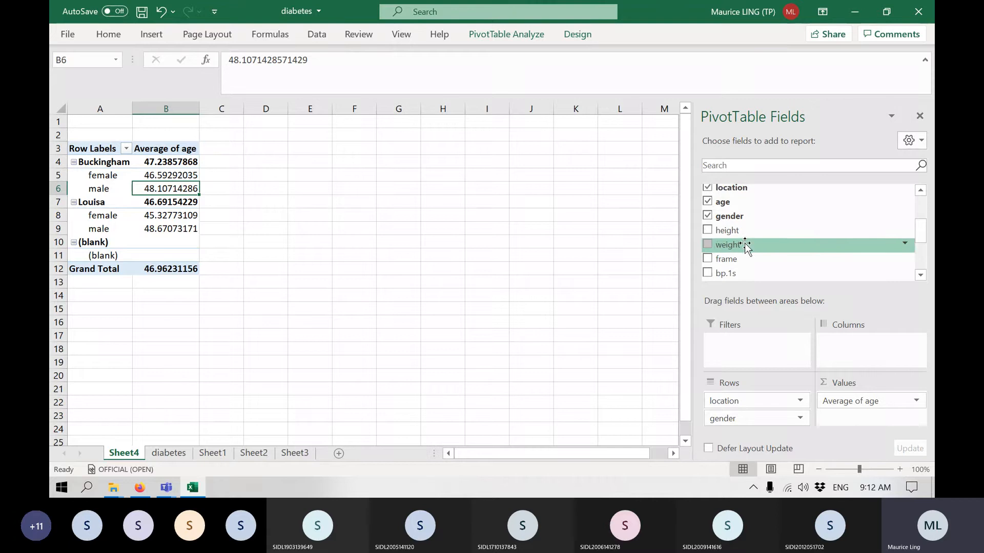
# Add chol as a second PivotTable value field, below age, and summarize it by Average.
pyautogui.scroll(5, 807, 243)
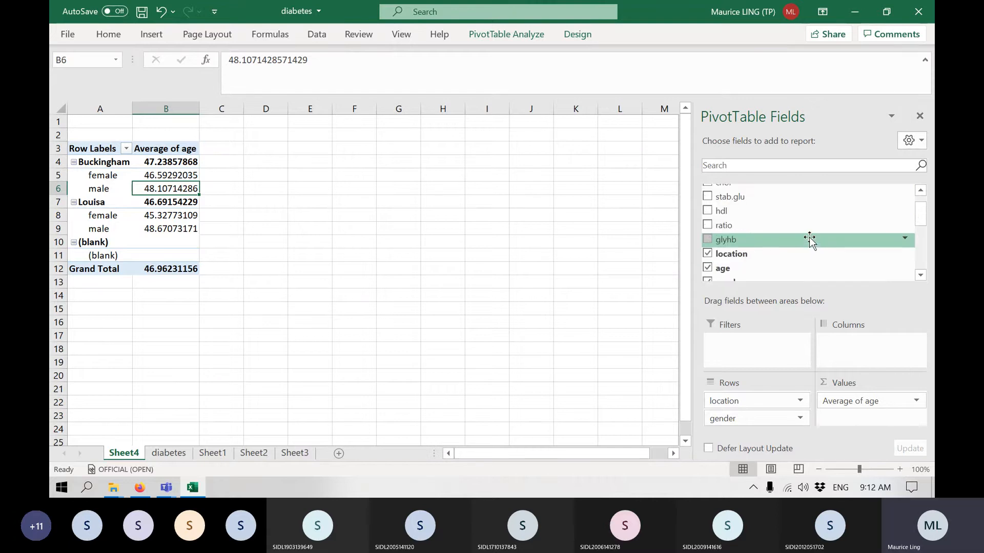
pyautogui.scroll(2, 756, 211)
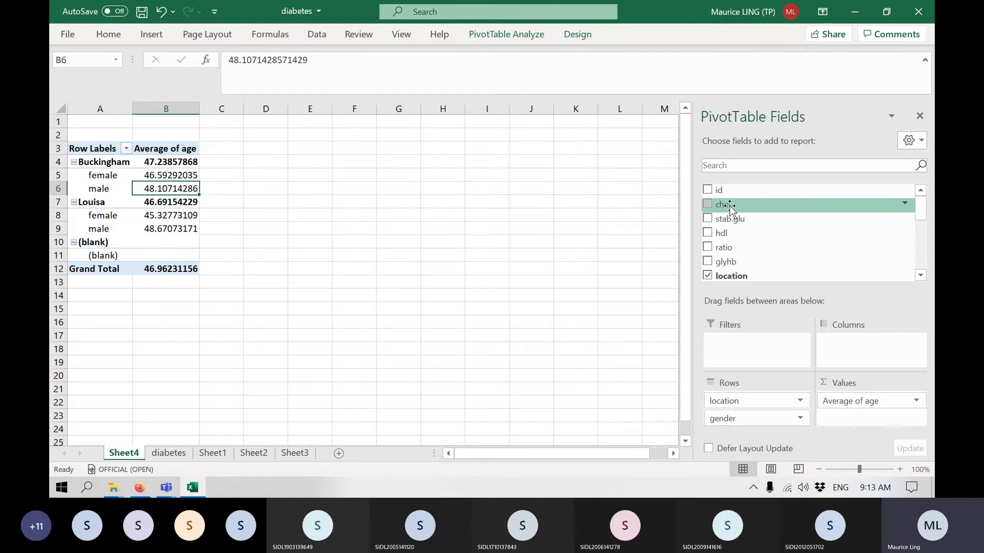
pyautogui.moveTo(729, 206); pyautogui.dragTo(864, 421)
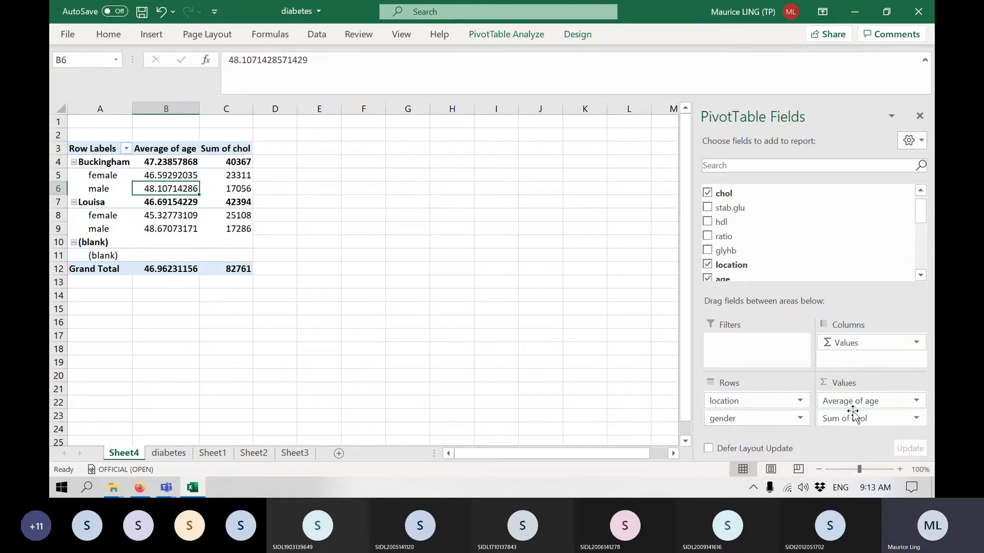
pyautogui.click(917, 417)
pyautogui.click(893, 403)
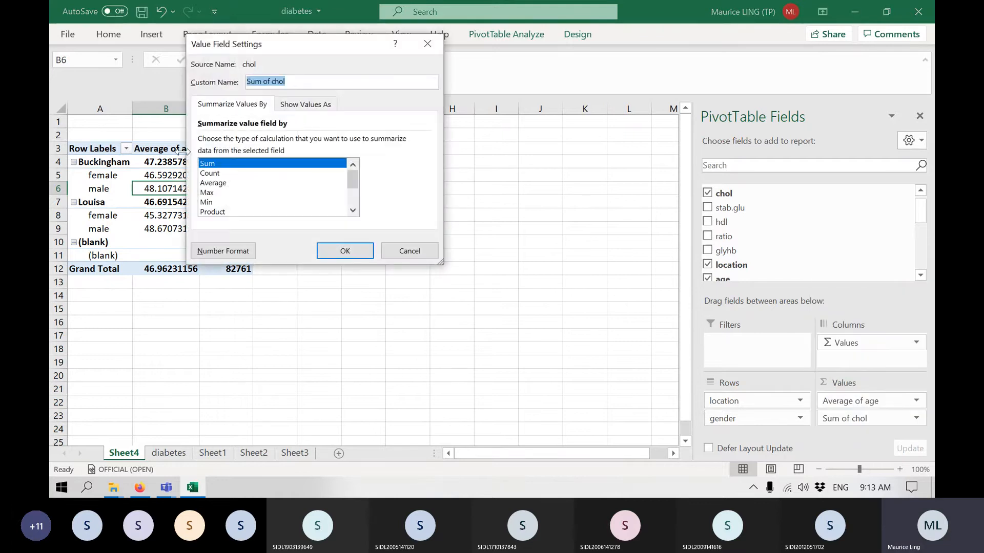
pyautogui.click(210, 183)
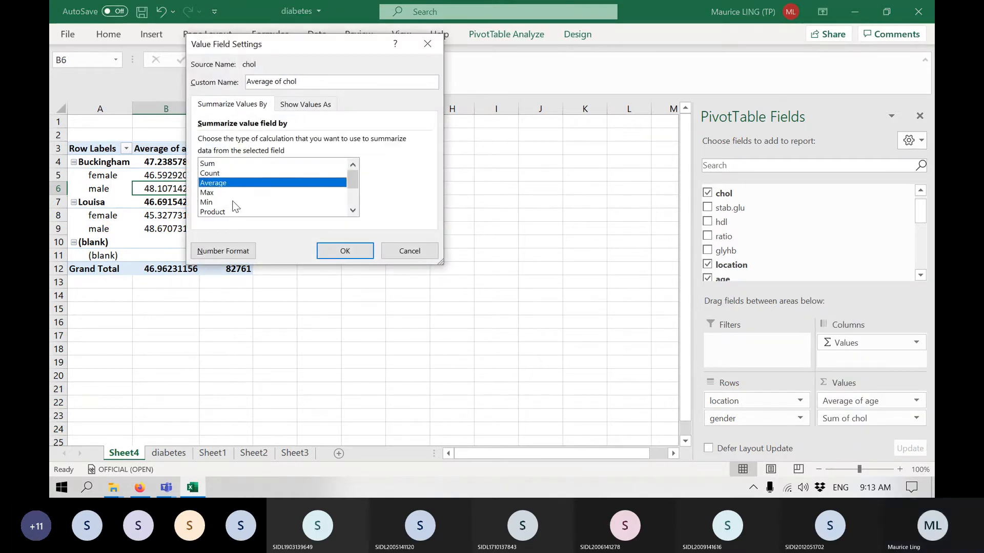
pyautogui.click(349, 251)
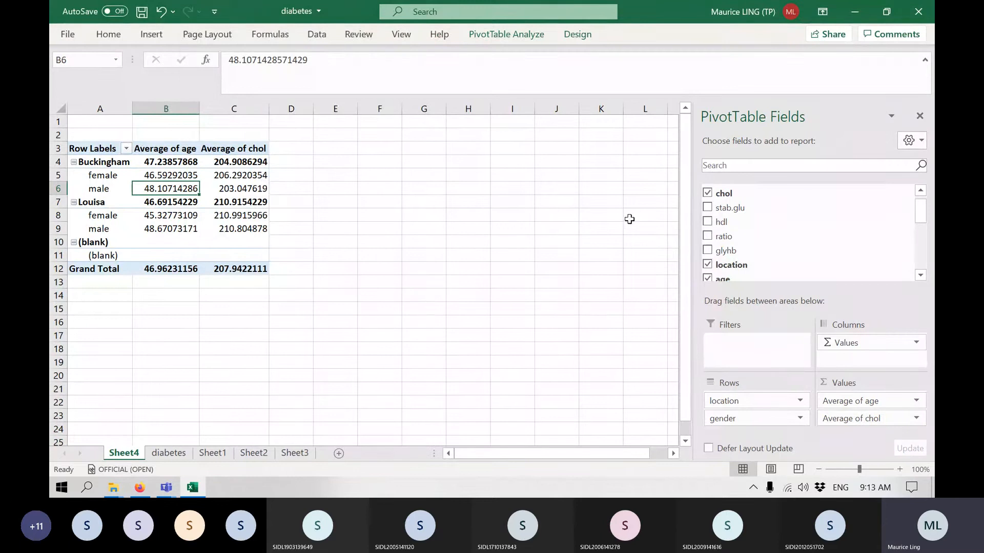
# Add frame as a third row field under gender and check Buckingham's average ages for large-framed females and males.
pyautogui.scroll(-3, 803, 215)
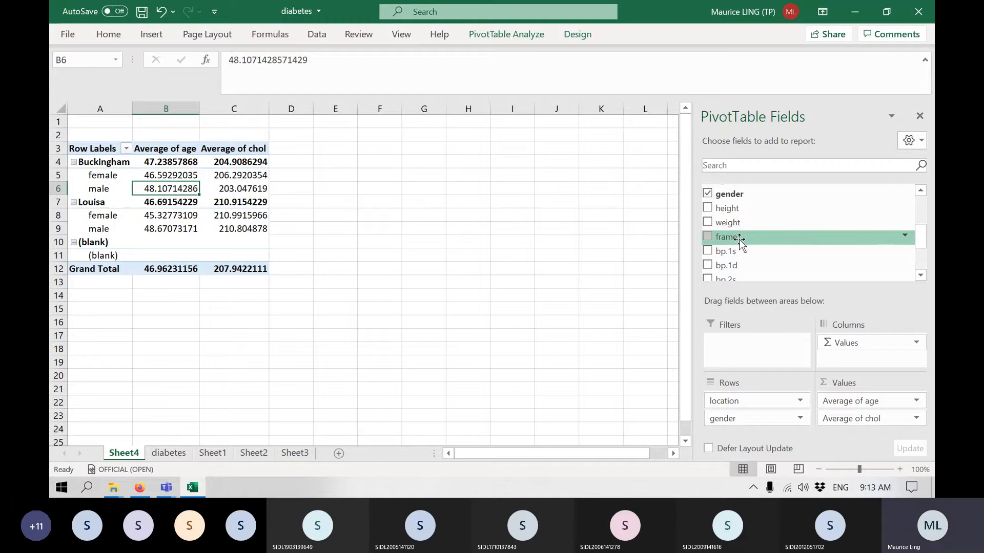
pyautogui.moveTo(740, 238); pyautogui.dragTo(760, 427)
pyautogui.scroll(-1, 284, 261)
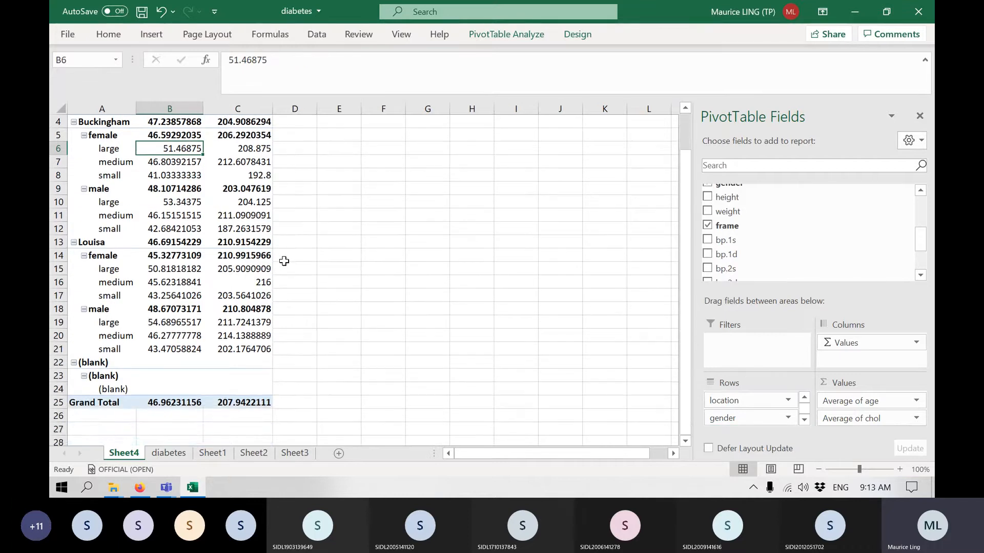
pyautogui.scroll(1, 284, 261)
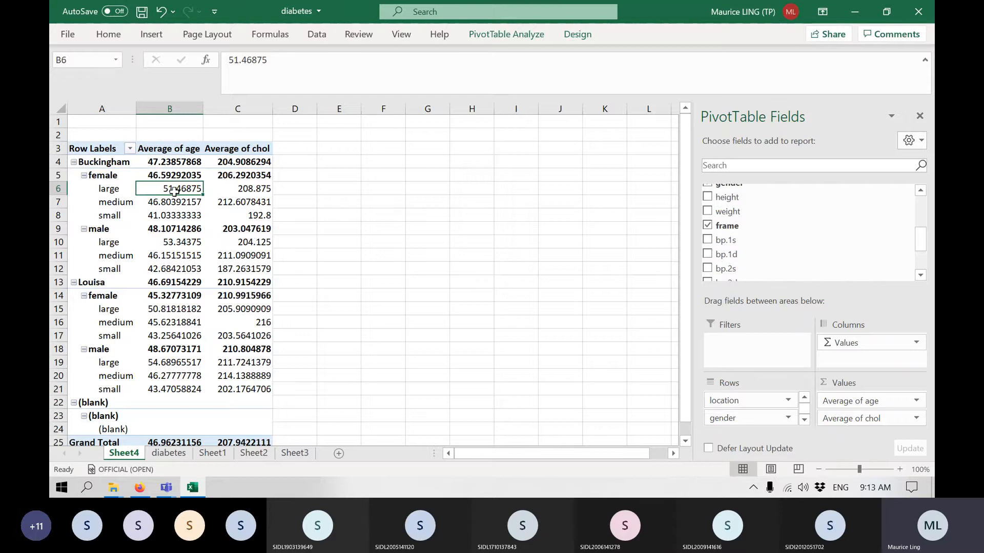
pyautogui.moveTo(175, 191)
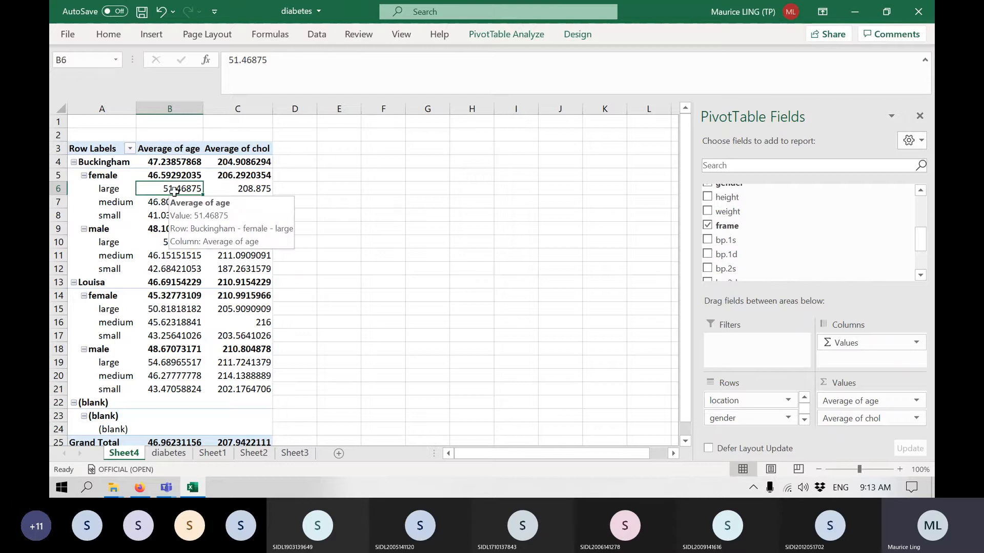
pyautogui.click(181, 246)
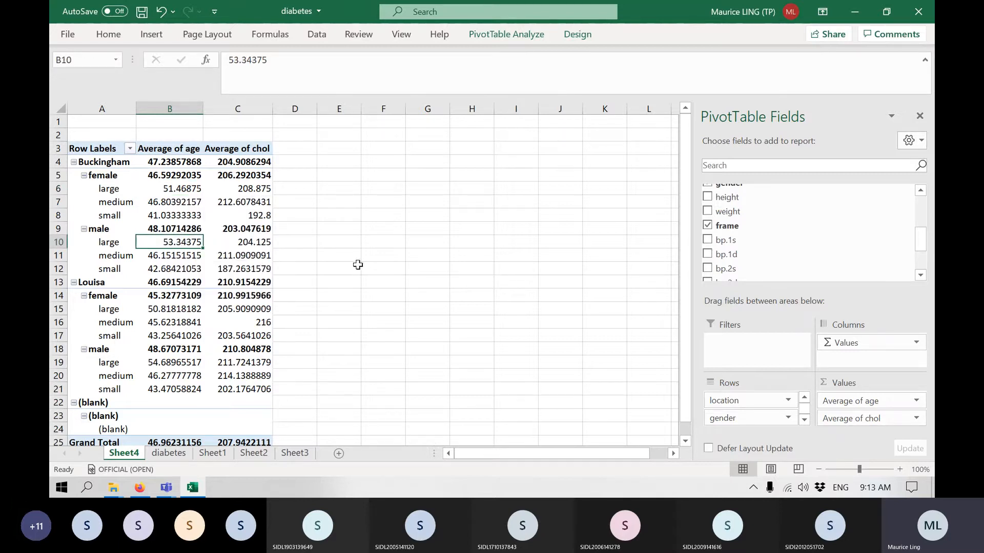
# Add age again as the first PivotTable value field, summarized by Count, and check the Buckingham female counts by frame size.
pyautogui.scroll(2, 791, 225)
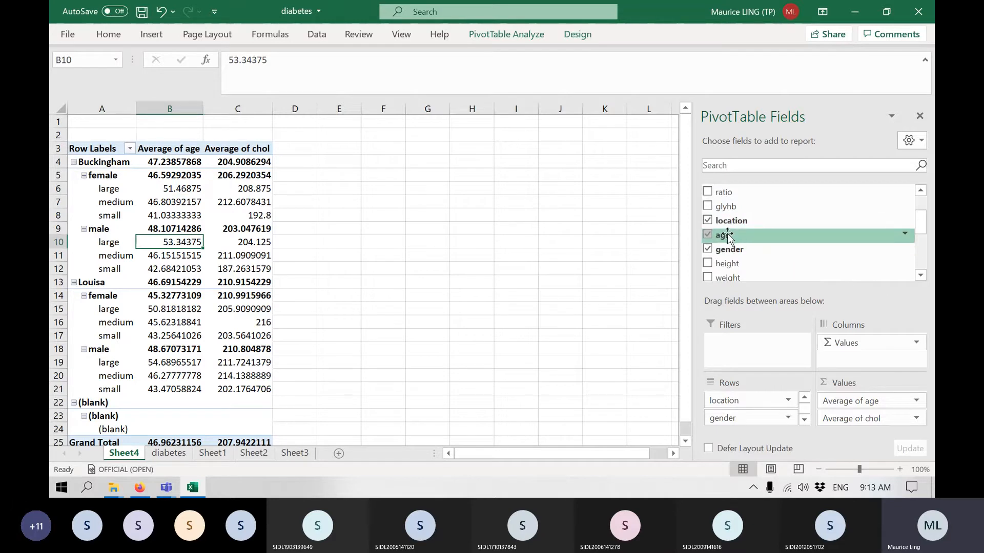
pyautogui.moveTo(725, 237); pyautogui.dragTo(865, 397)
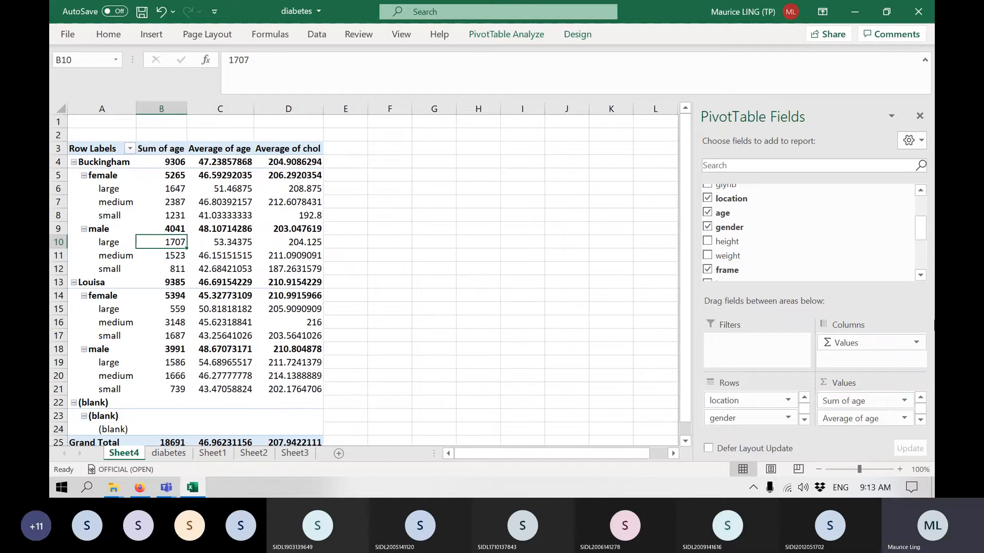
pyautogui.click(905, 400)
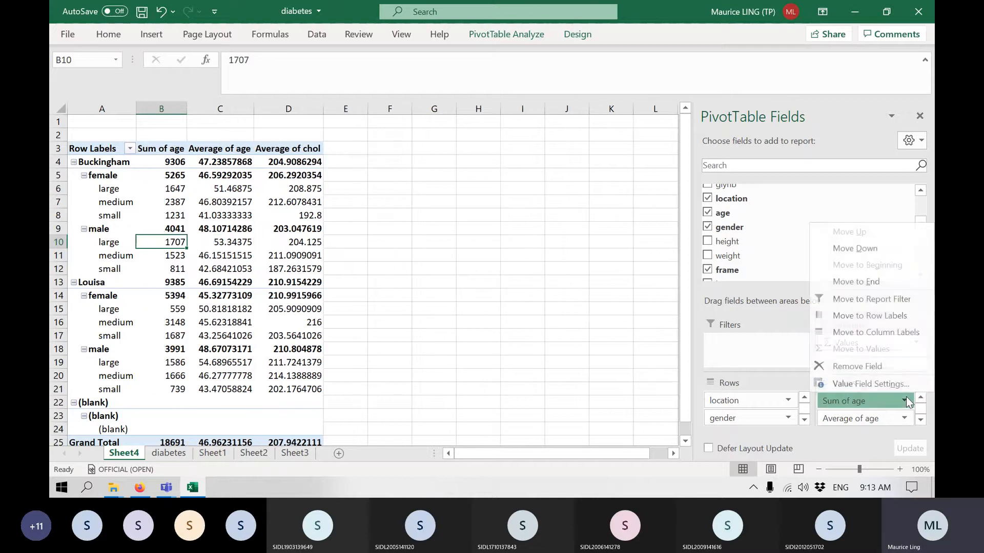
pyautogui.click(871, 384)
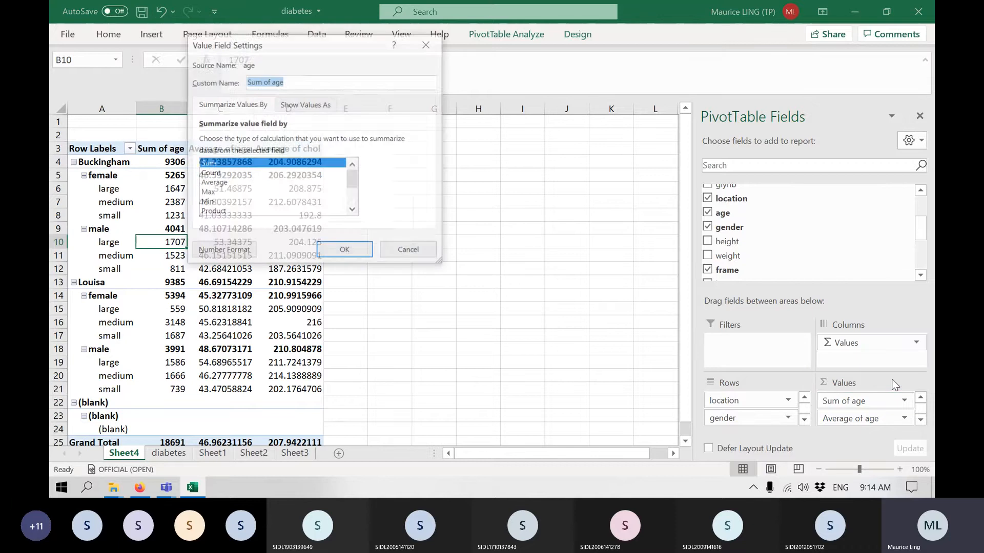
pyautogui.click(220, 174)
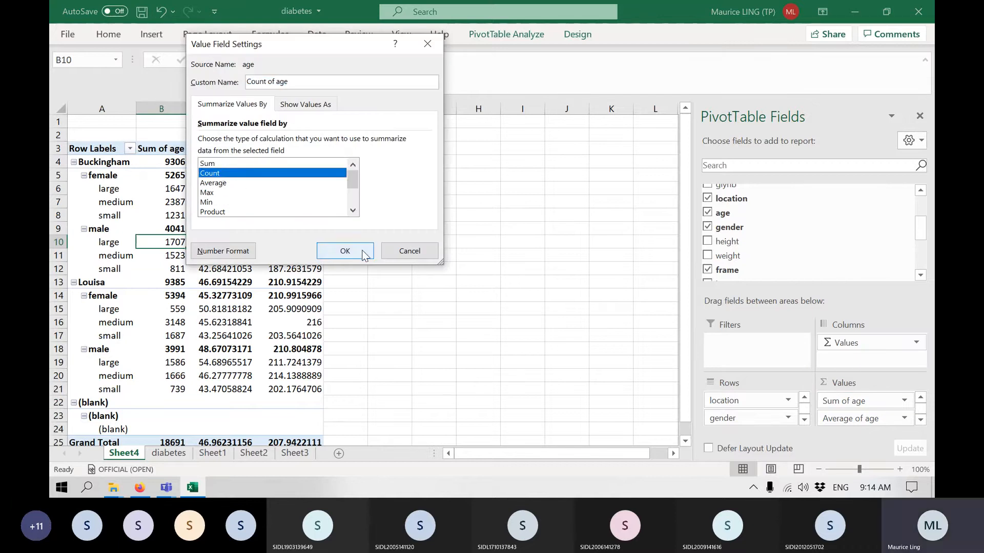
pyautogui.click(341, 250)
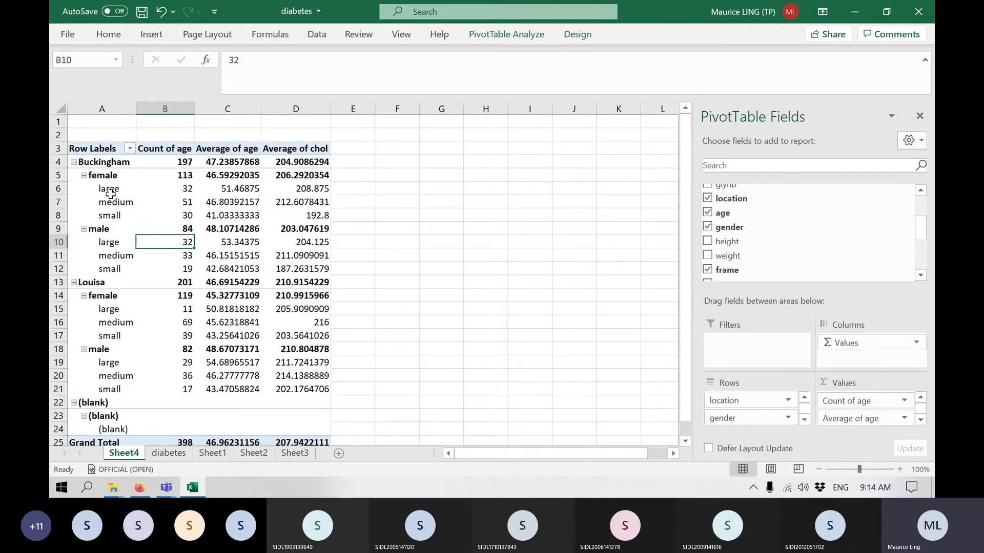
pyautogui.click(188, 190)
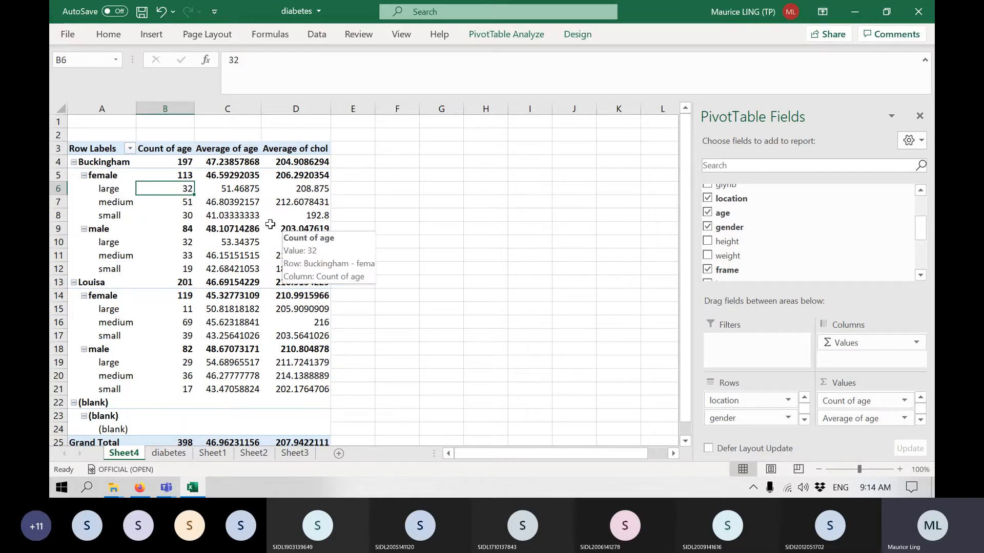
pyautogui.click(188, 203)
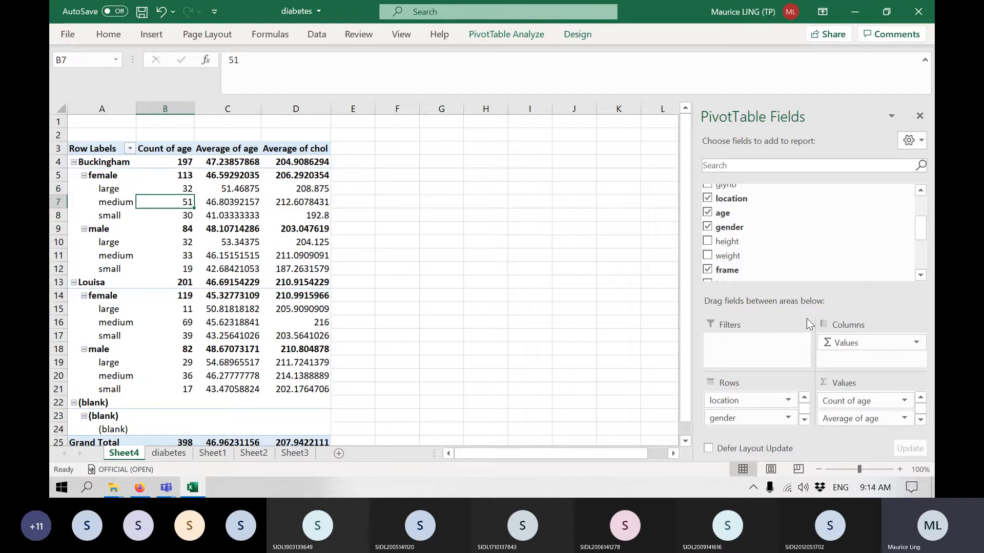
pyautogui.press('Down')
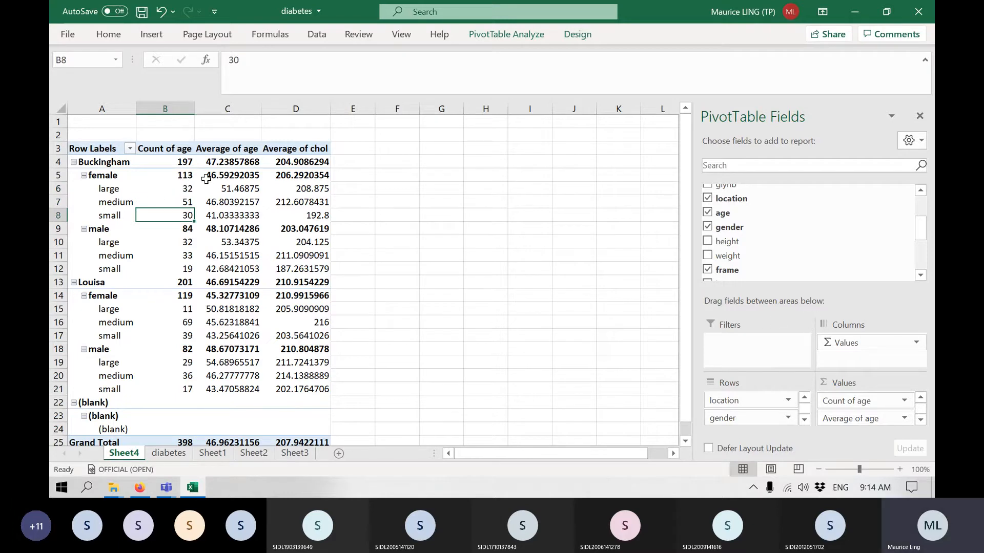
pyautogui.moveTo(294, 221)
pyautogui.moveTo(307, 191)
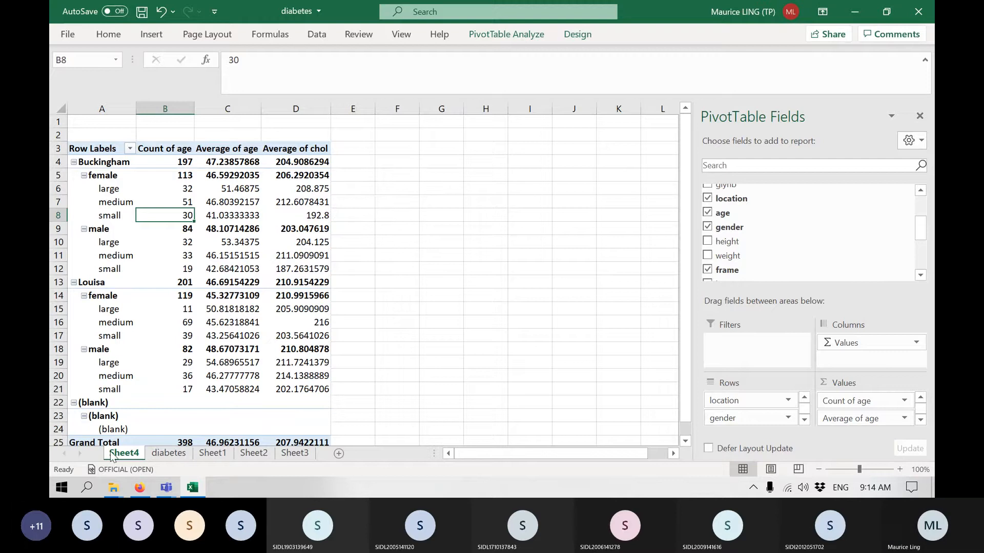
# Move Sheet4 to the end of the workbook, after Sheet3, and save and close the workbook.
pyautogui.moveTo(110, 456); pyautogui.dragTo(323, 458)
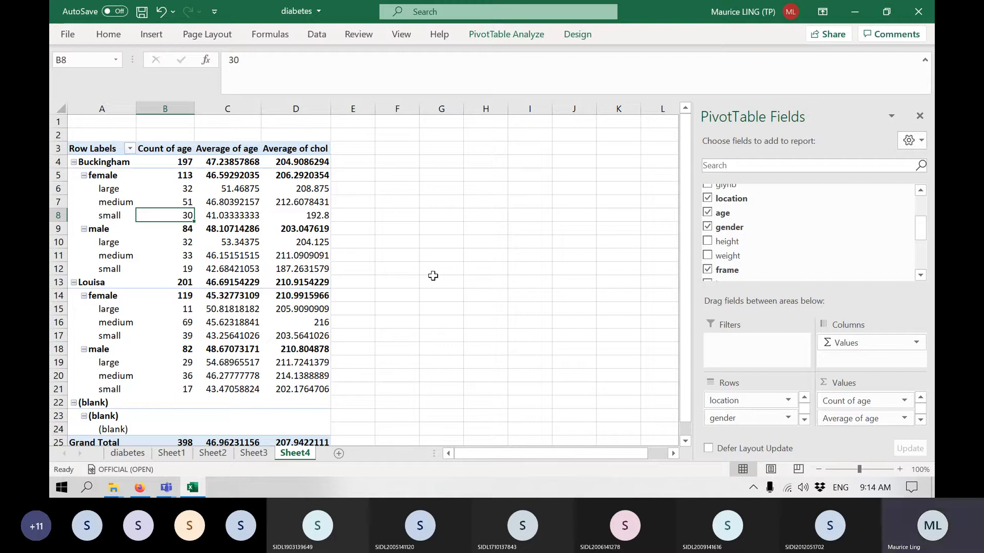
pyautogui.hotkey('ctrl', 's')
pyautogui.click(928, 10)
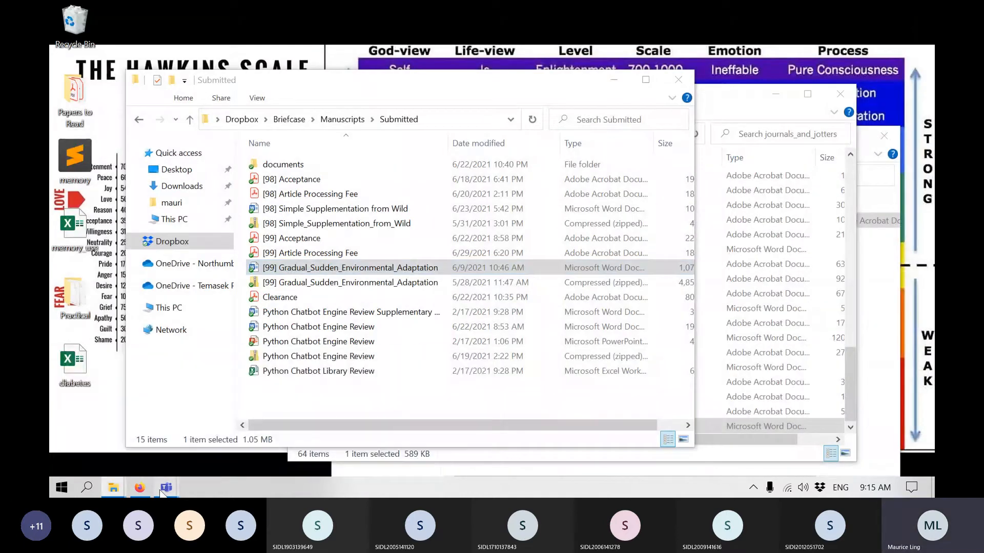
# Switch to the IPS Lecture - Statistics 1 meeting in Microsoft Teams and stop its recording.
pyautogui.moveTo(166, 488)
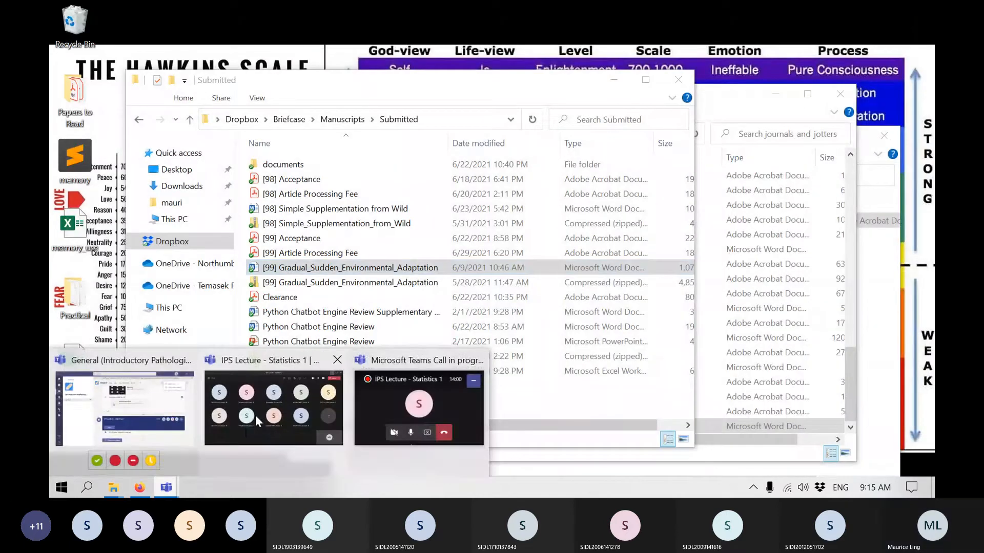
pyautogui.click(264, 408)
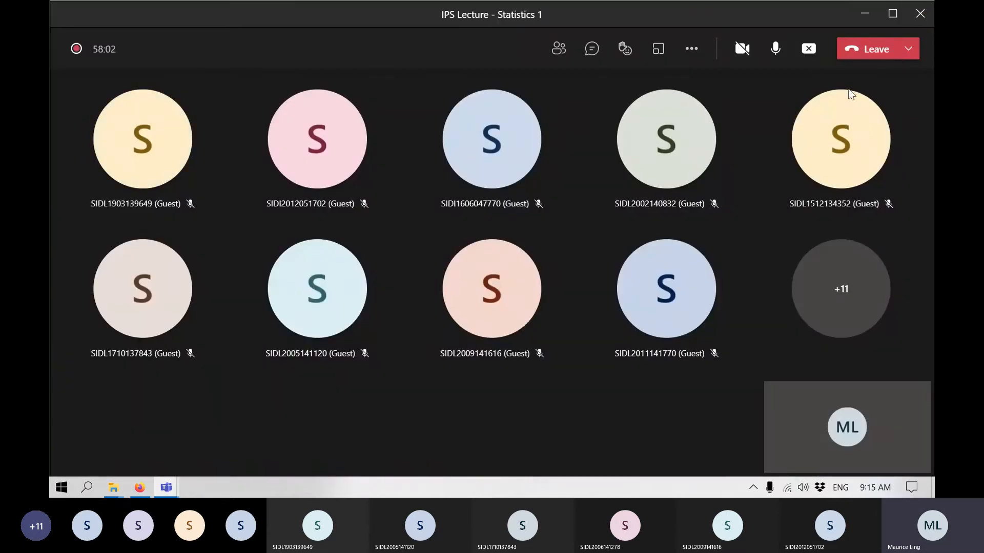
pyautogui.click(692, 49)
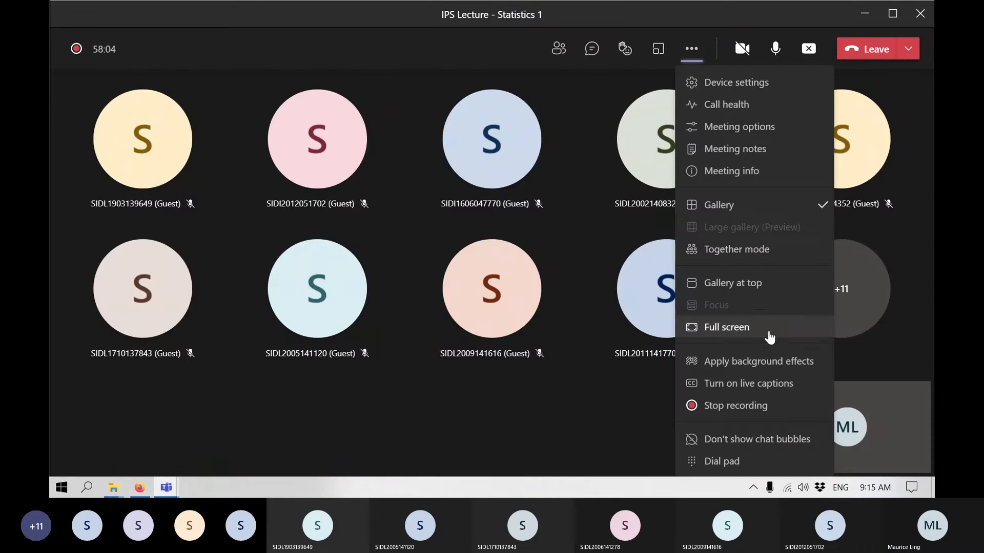
pyautogui.click(763, 406)
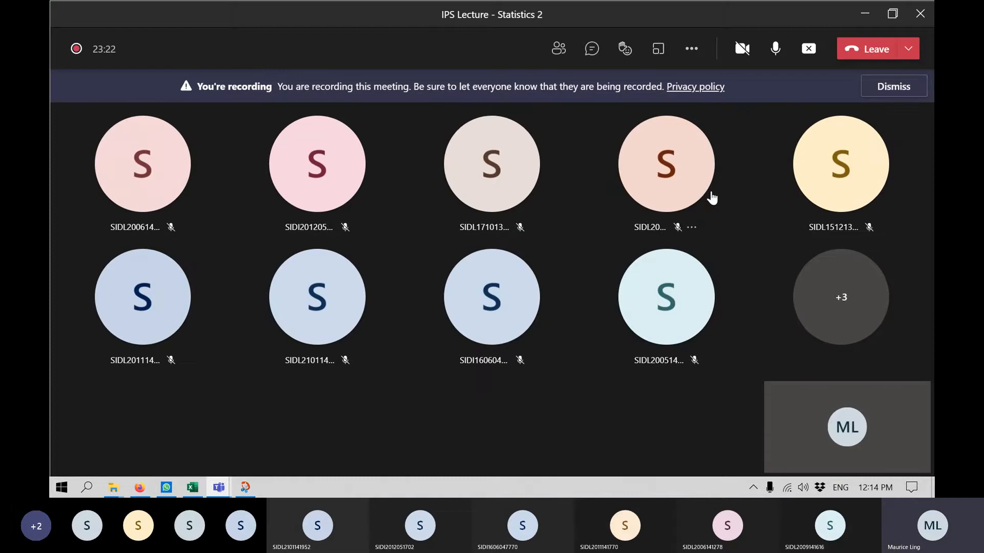
# Dismiss the recording notice in the Statistics 2 meeting and switch to the assessment components table in Snip & Sketch.
pyautogui.click(893, 86)
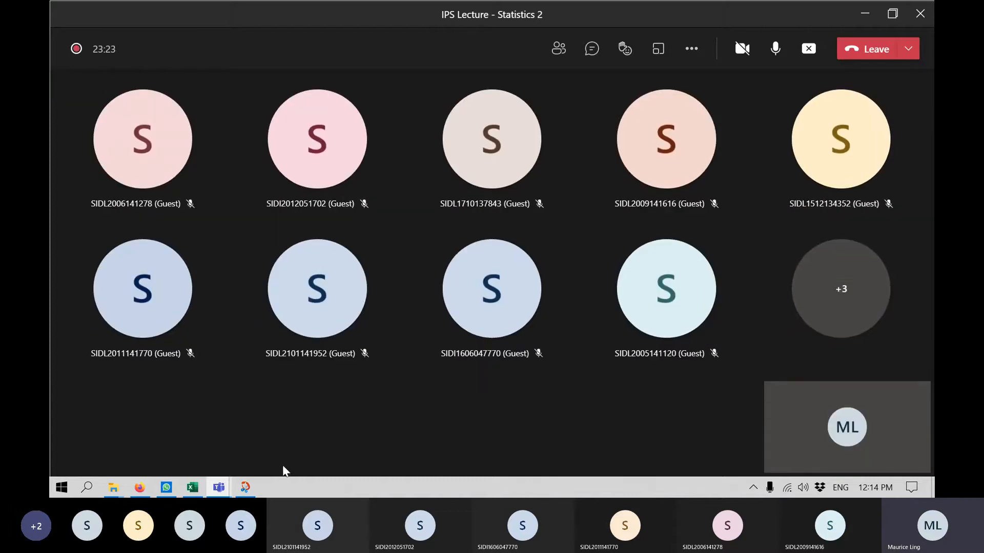
pyautogui.click(245, 490)
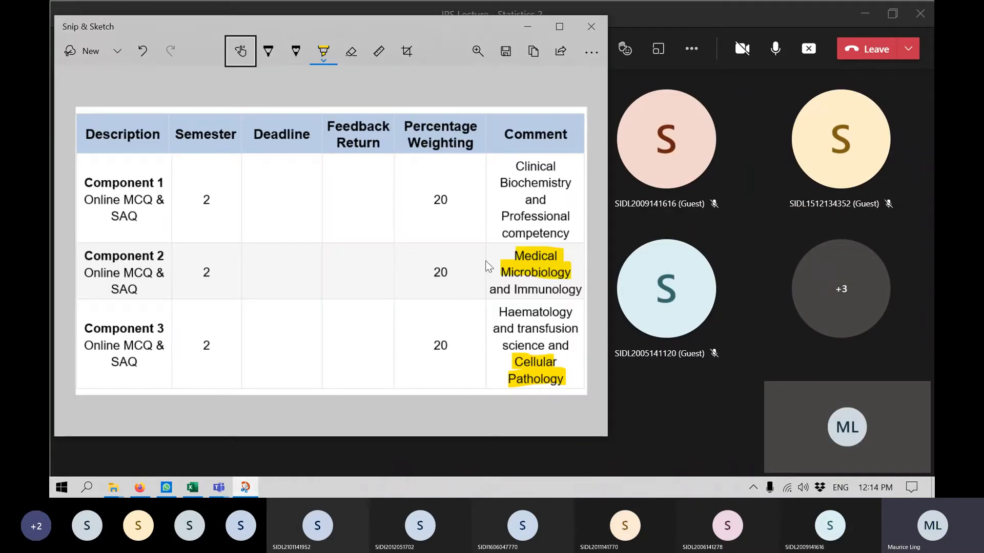
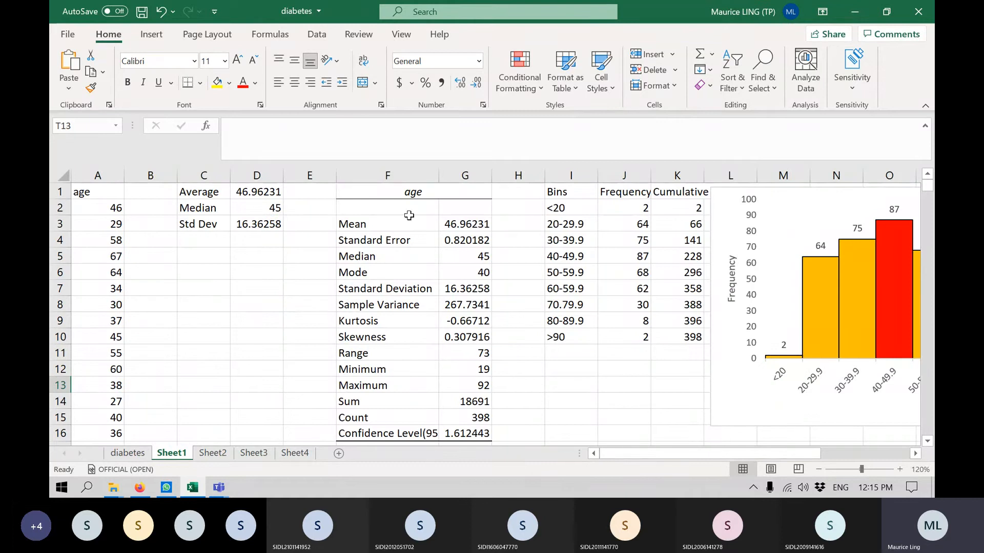
# Rename Sheet1, which holds the age summary statistics and histogram, as Descriptive.
pyautogui.rightClick(183, 453)
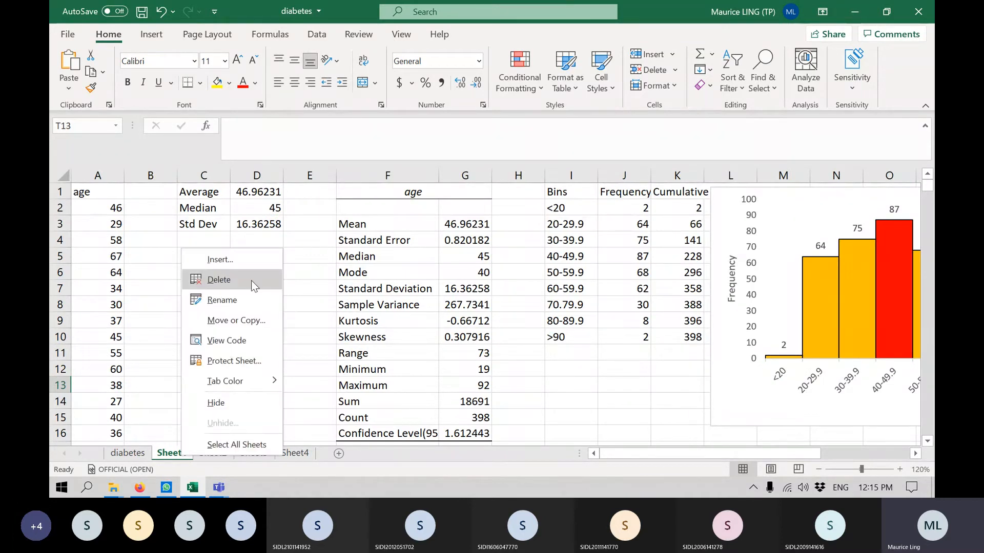
pyautogui.click(249, 299)
pyautogui.write('Descriptove')
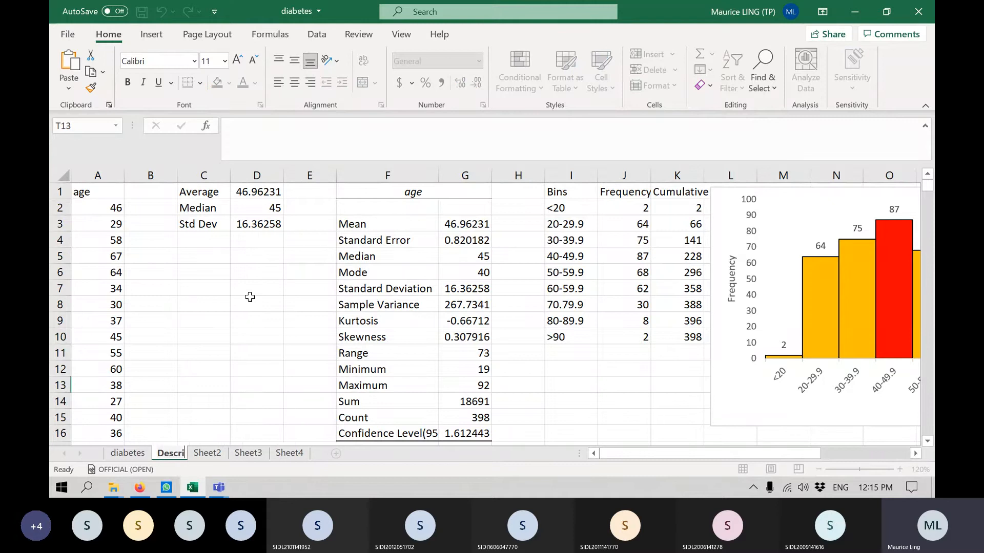
pyautogui.press('BackSpace')
pyautogui.press('BackSpace')
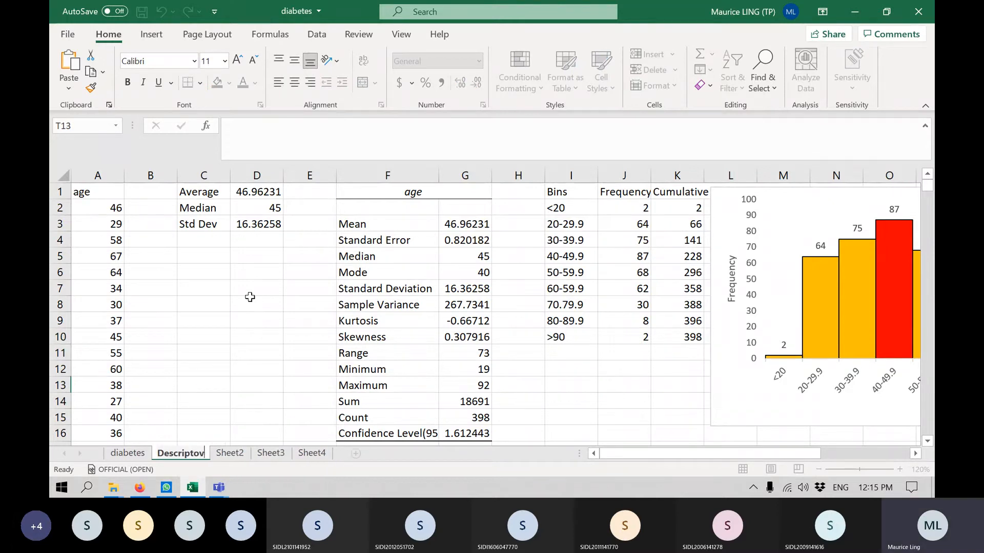
pyautogui.write('ve')
pyautogui.press('BackSpace')
pyautogui.press('BackSpace')
pyautogui.write('ve')
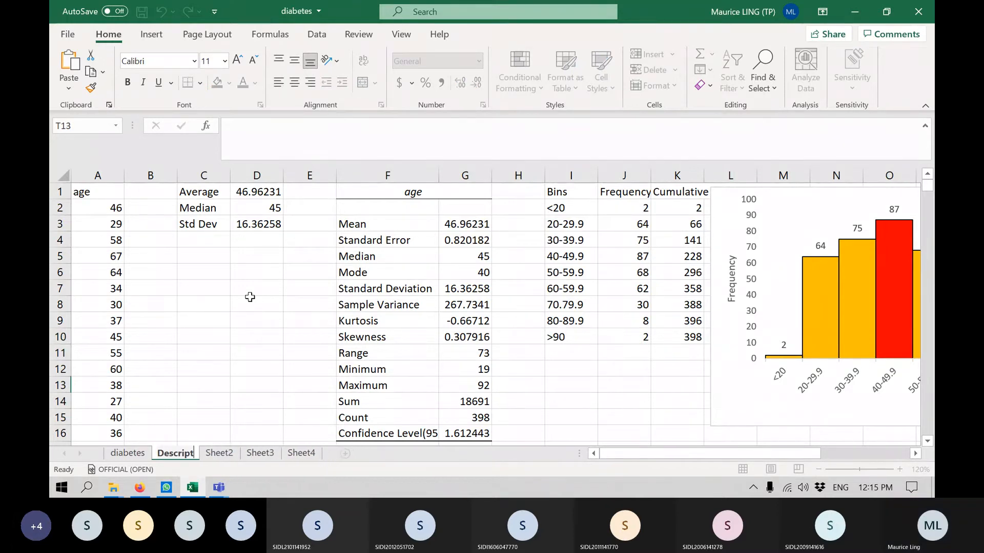
pyautogui.press('Return')
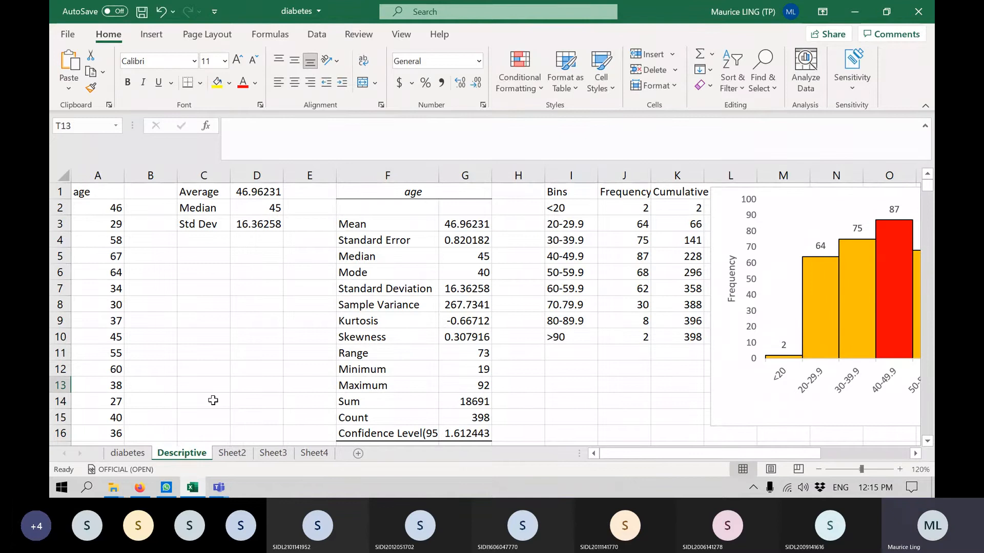
# Rename Sheet2 as t-tests and check the note under its ANOVA table in cell N20.
pyautogui.click(236, 453)
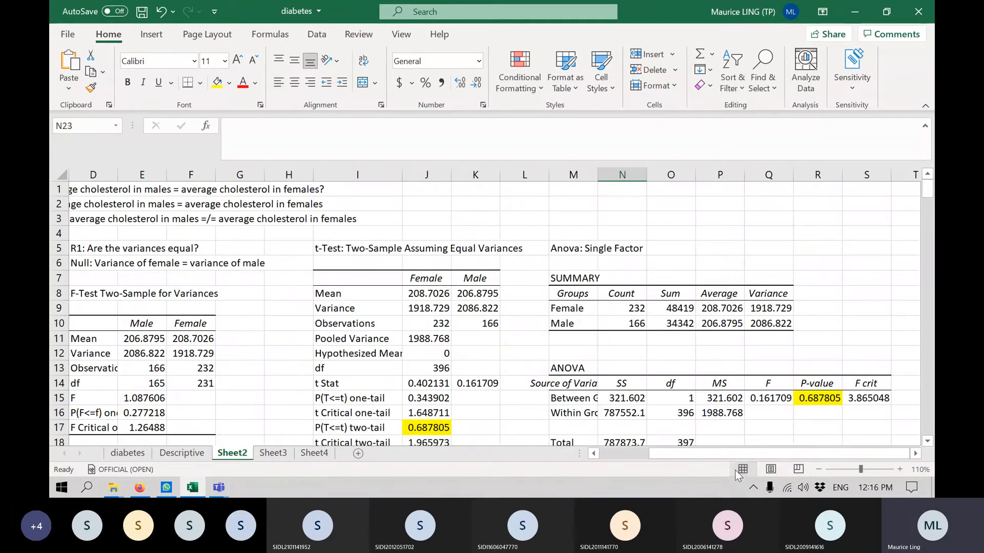
pyautogui.click(607, 454)
pyautogui.rightClick(247, 453)
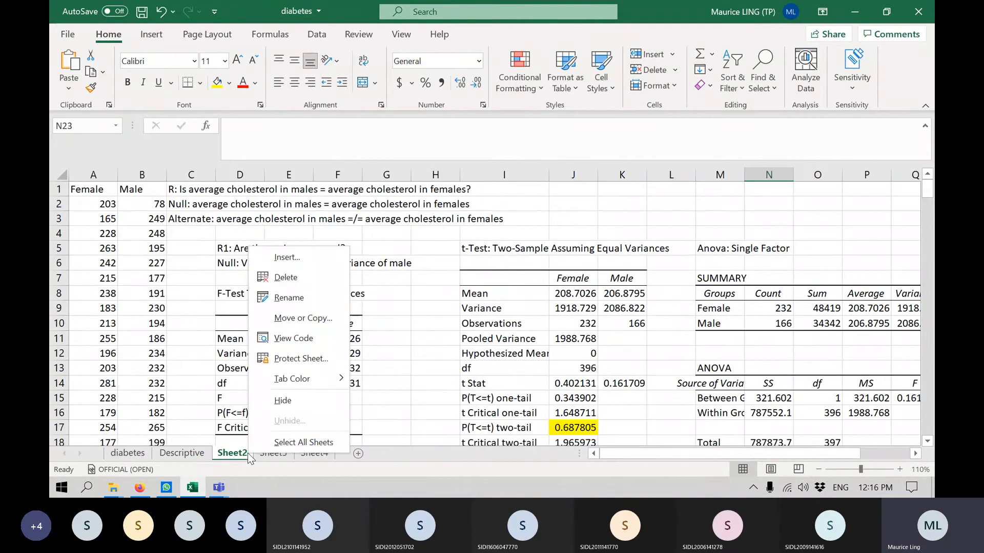
pyautogui.click(334, 298)
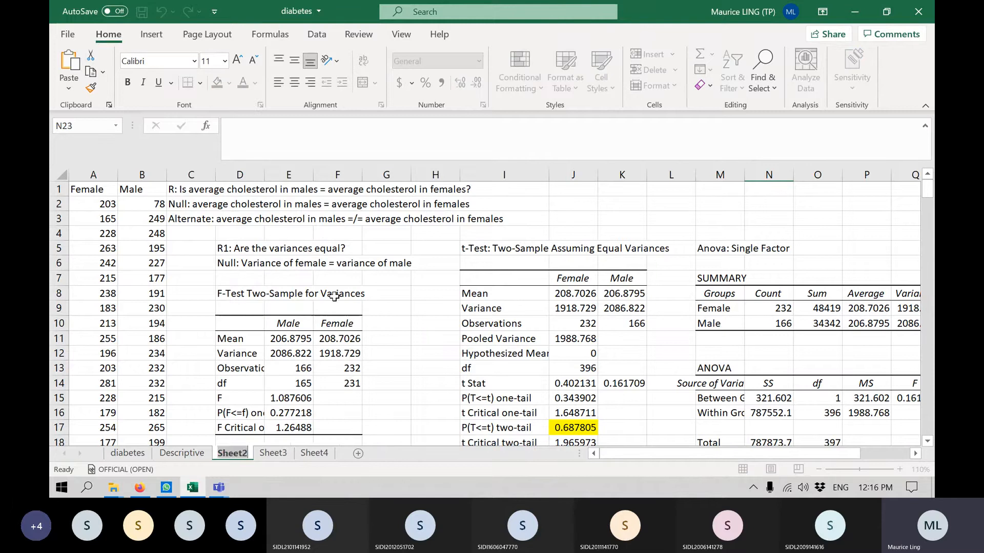
pyautogui.write('t-tests')
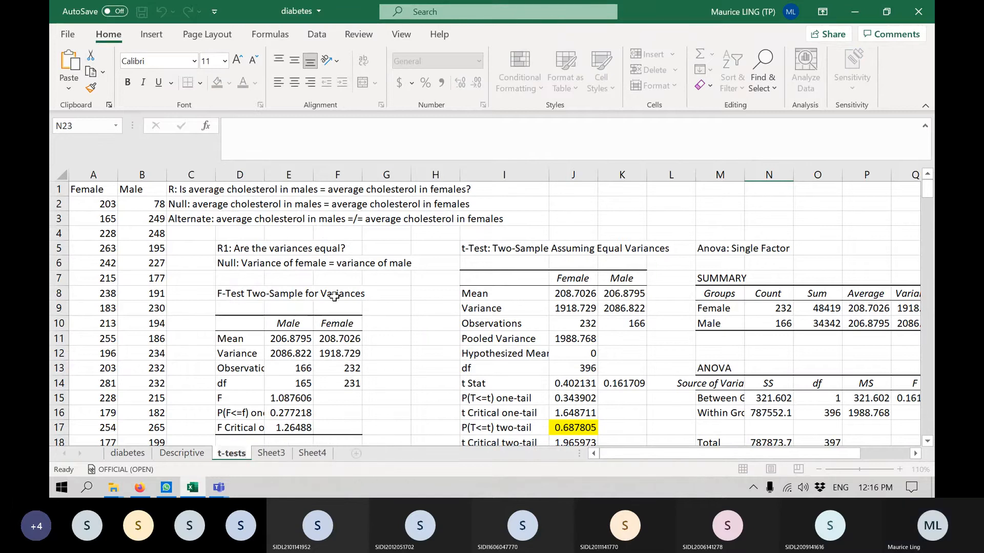
pyautogui.press('Return')
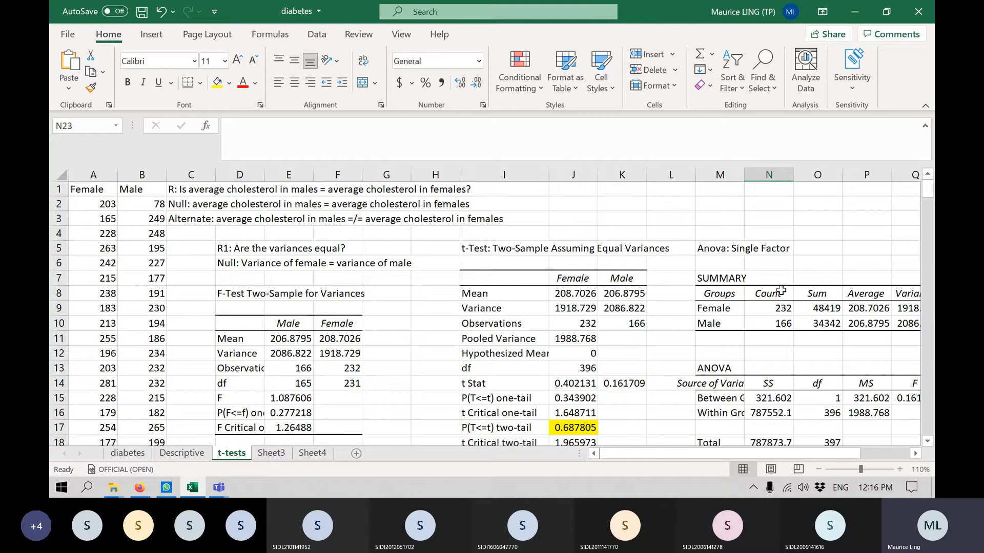
pyautogui.scroll(-4, 781, 291)
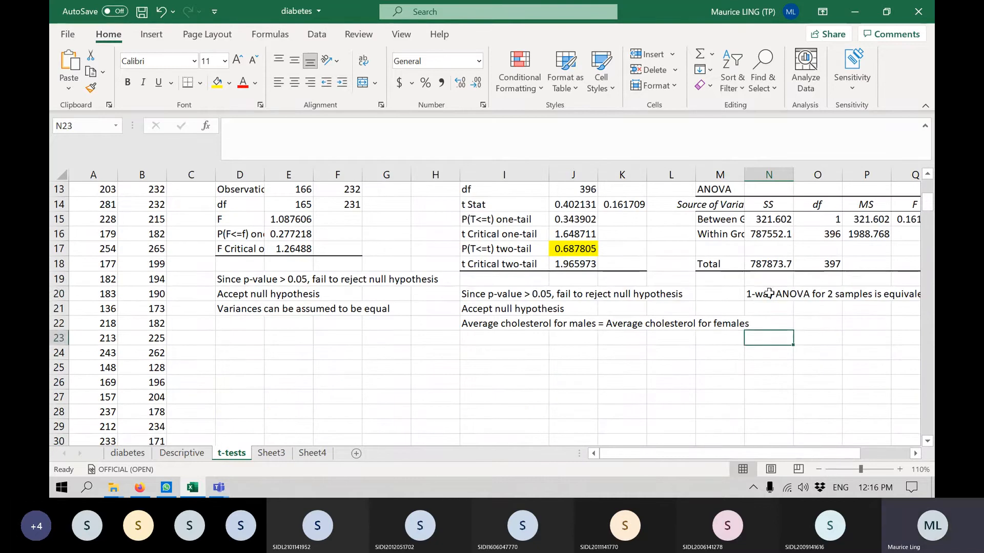
pyautogui.click(769, 294)
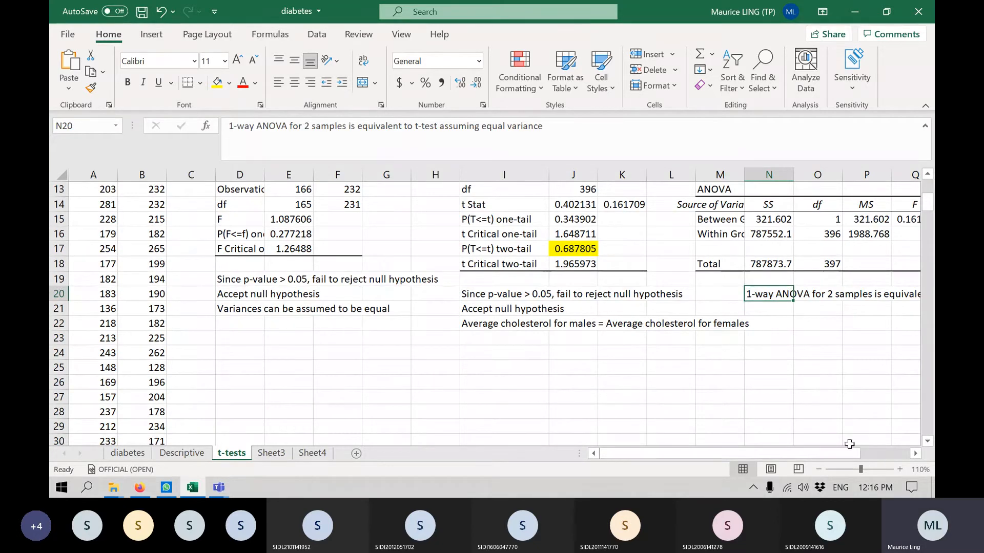
pyautogui.scroll(4, 324, 375)
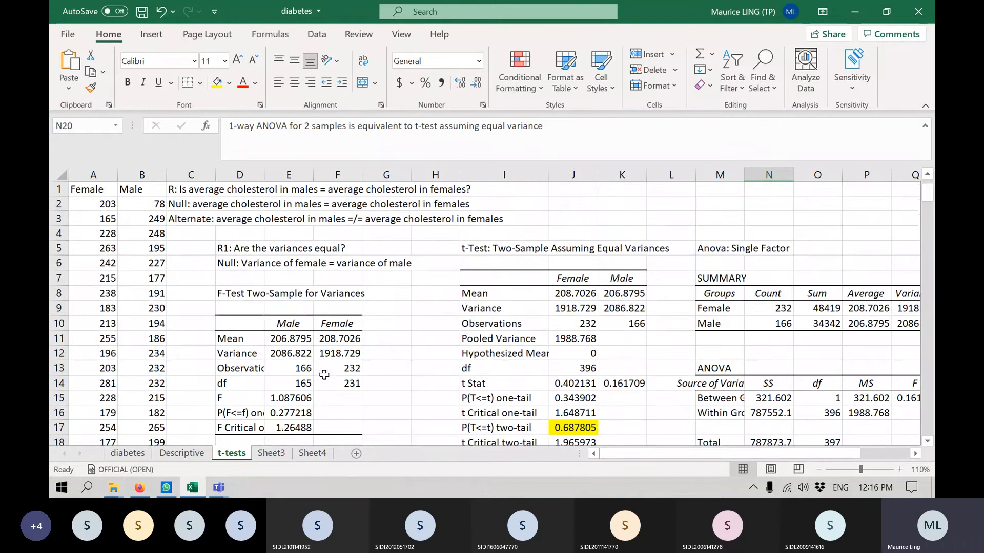
# Rename Sheet3, with the first and second systolic BP comparison, as 1-samples test.
pyautogui.click(269, 454)
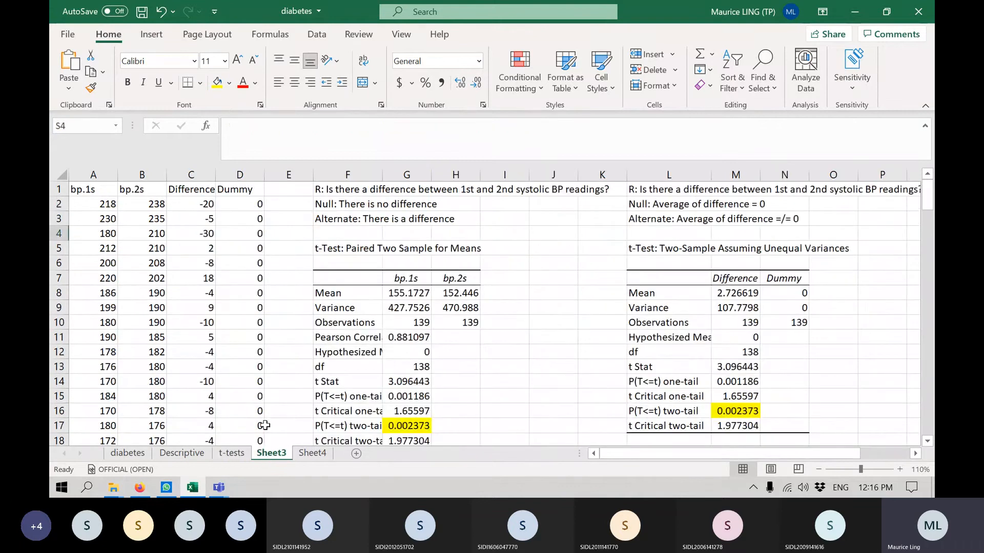
pyautogui.rightClick(275, 453)
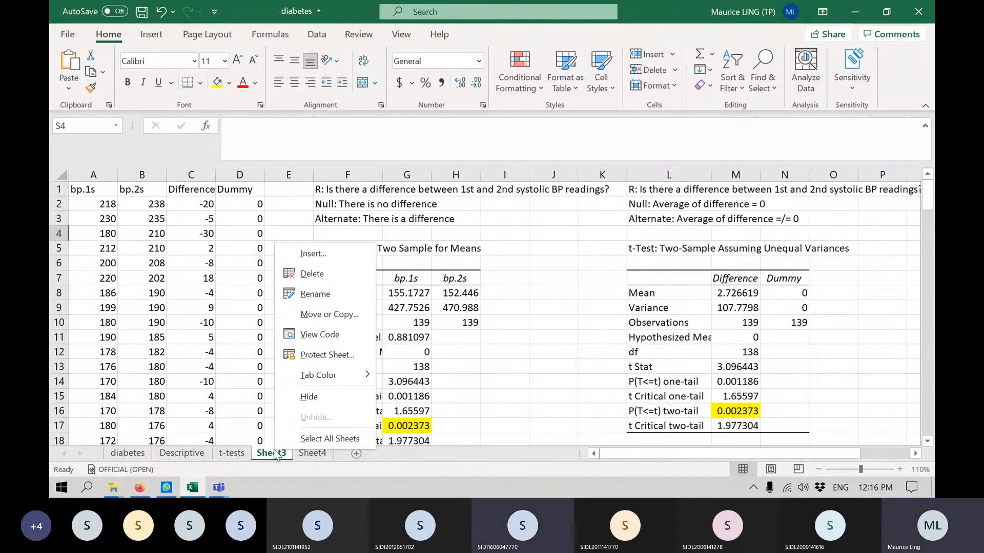
pyautogui.click(321, 296)
pyautogui.write('1-s')
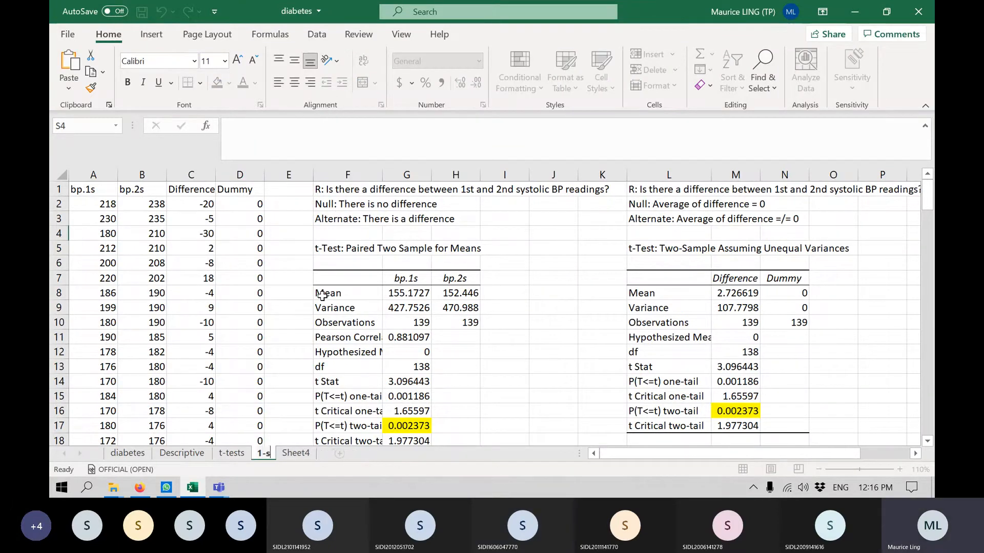
pyautogui.write('amples test')
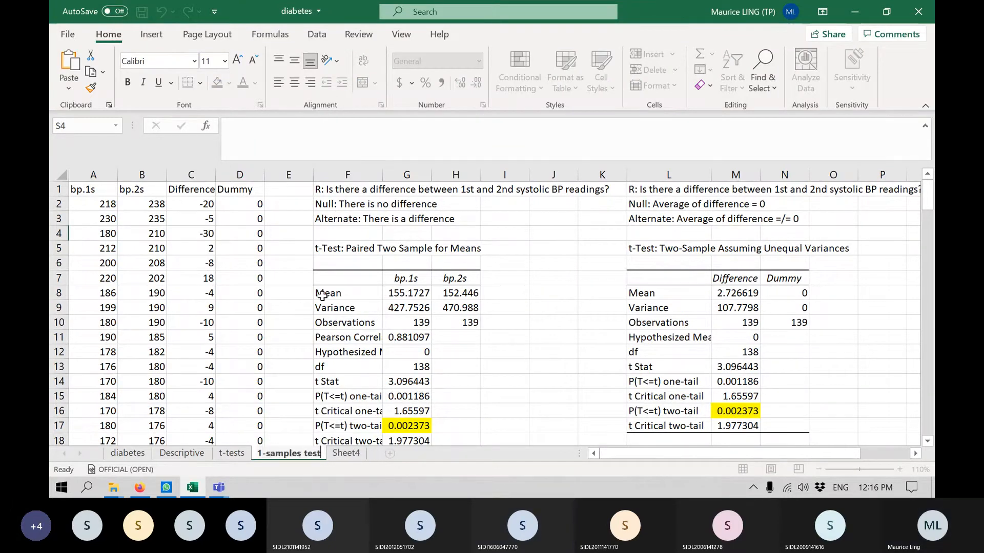
pyautogui.press('Return')
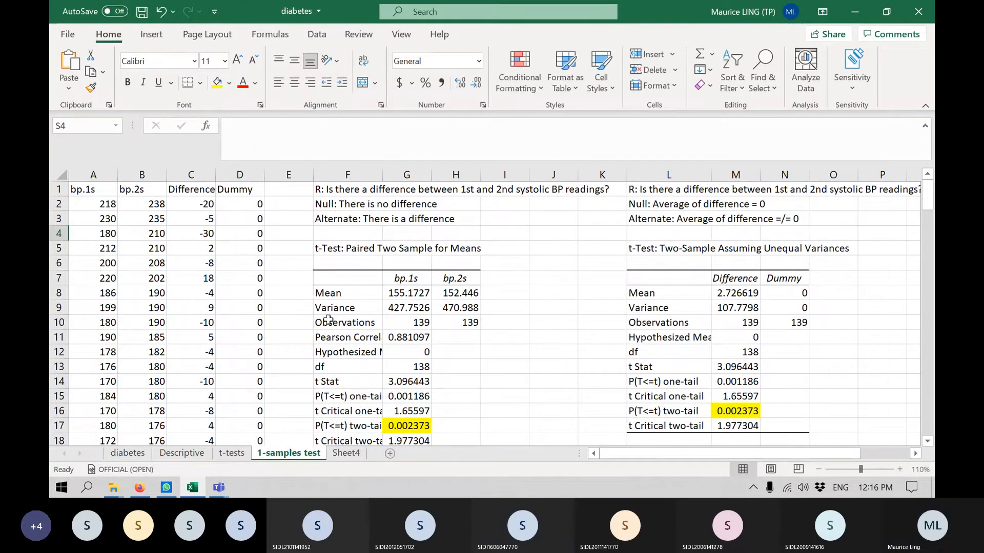
# Extend the name of the t-tests sheet to 2-samples t-tests.
pyautogui.rightClick(245, 453)
pyautogui.click(283, 296)
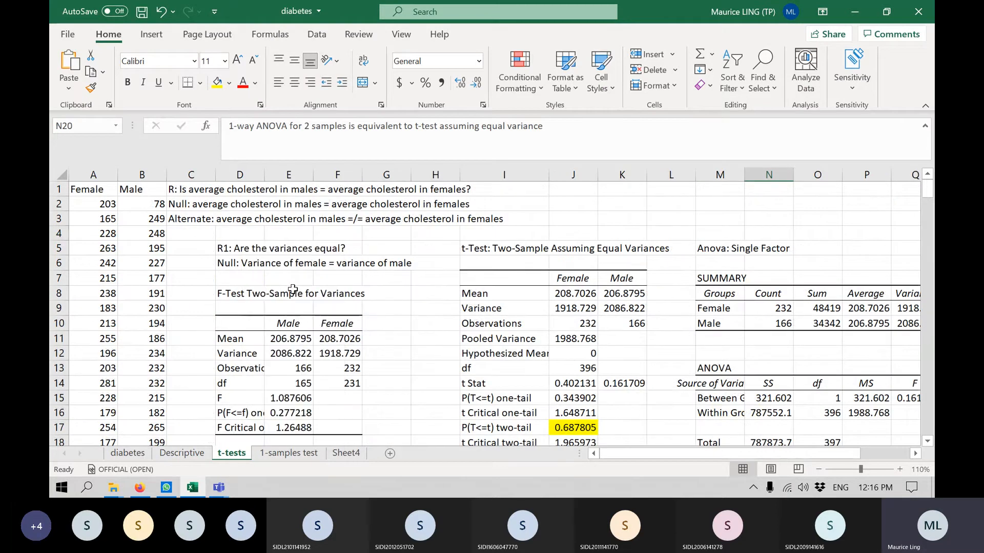
pyautogui.write('2-samples')
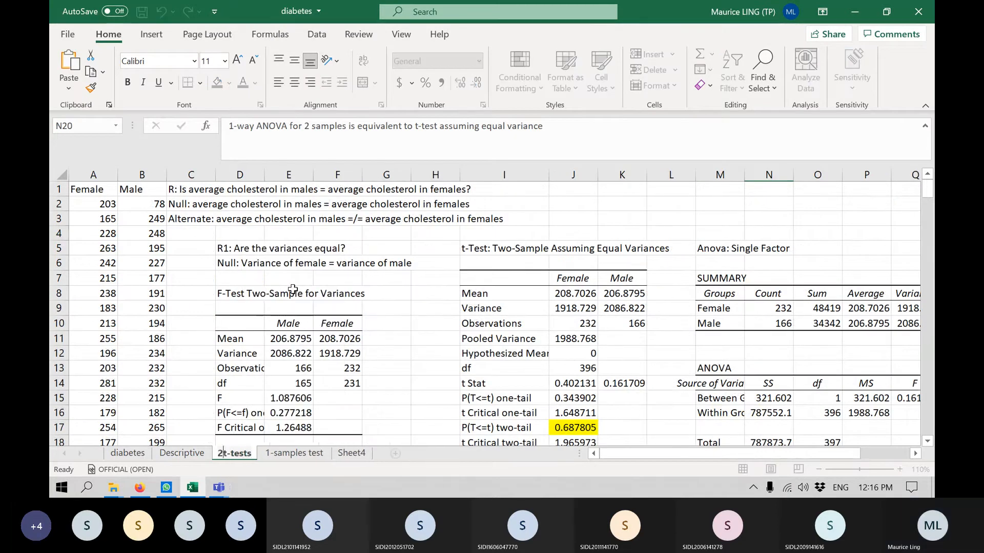
pyautogui.press('Return')
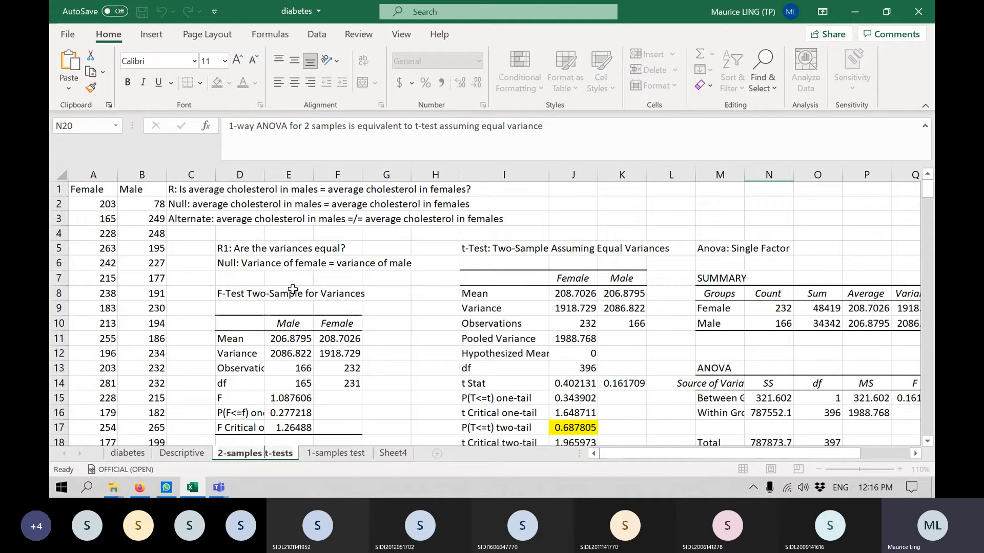
# Rename Sheet4, which contains the PivotTable, as pivot table.
pyautogui.rightClick(404, 453)
pyautogui.click(475, 294)
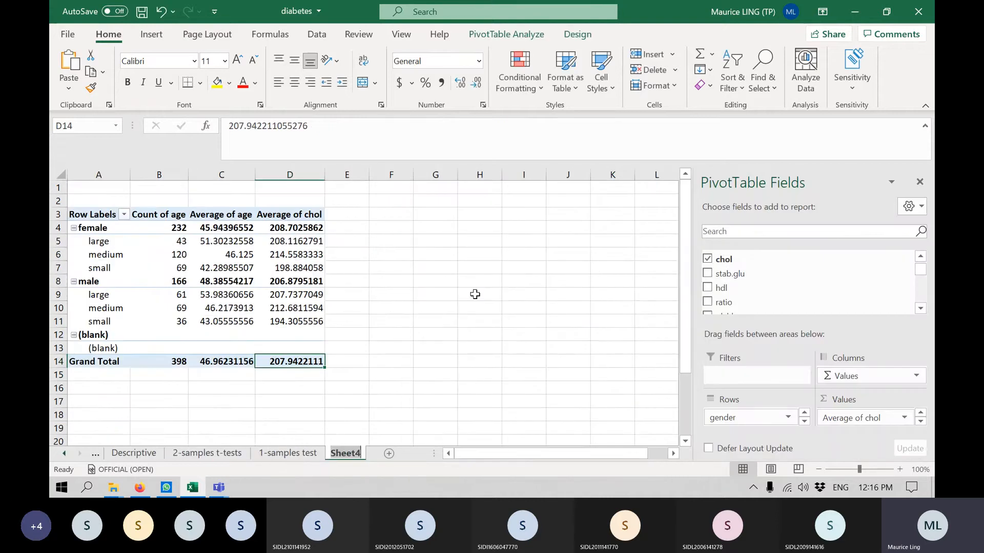
pyautogui.write('pivo')
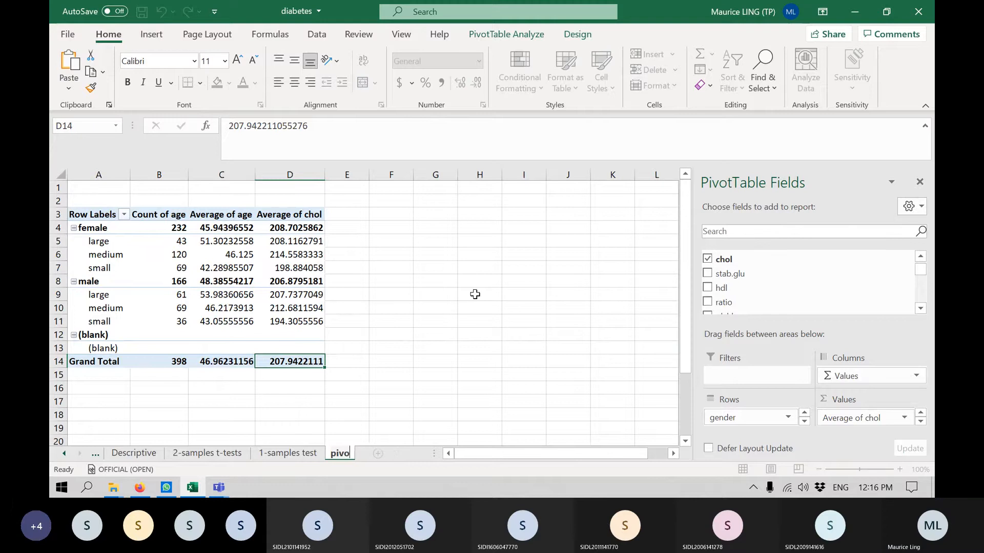
pyautogui.write('t table')
pyautogui.press('Return')
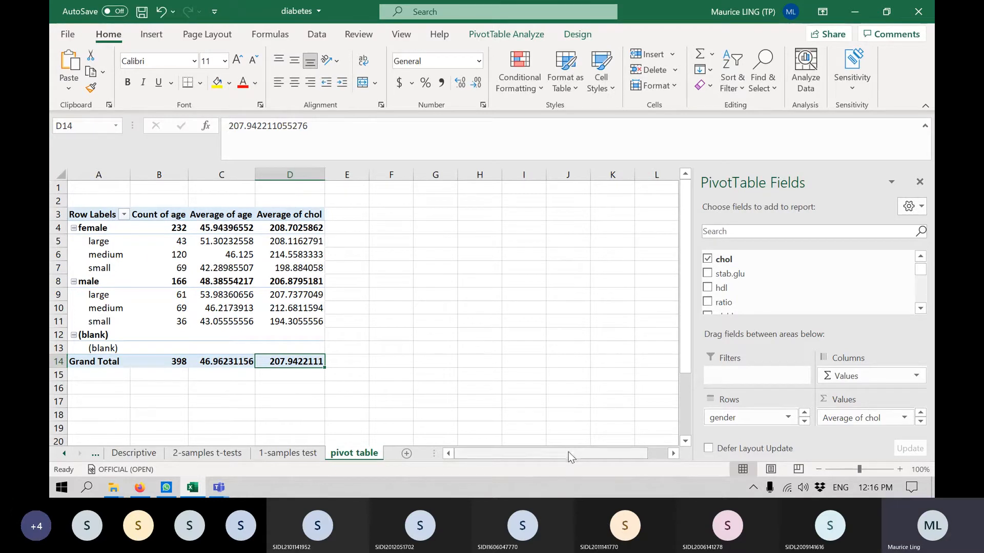
# Insert a new worksheet directly after the diabetes sheet and name it regression.
pyautogui.click(61, 457)
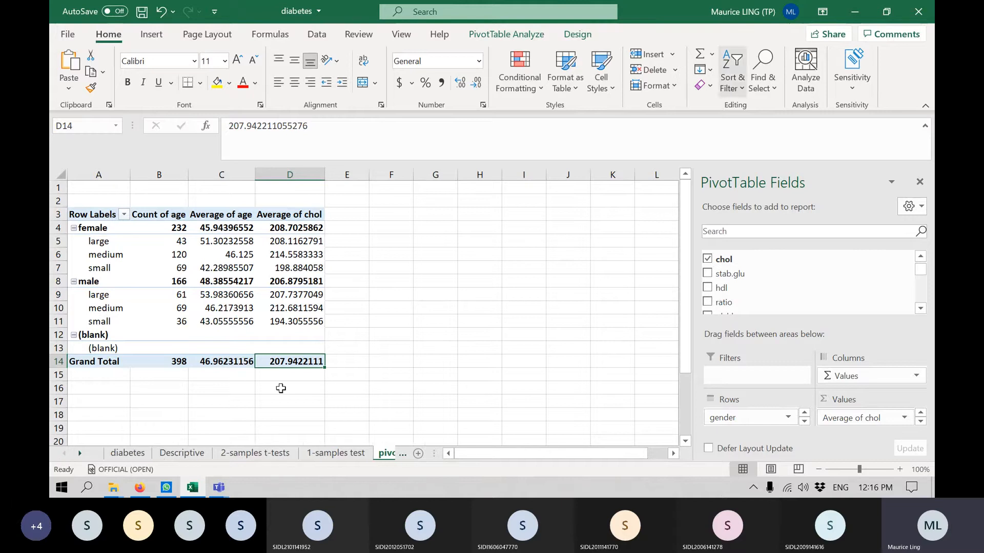
pyautogui.click(125, 455)
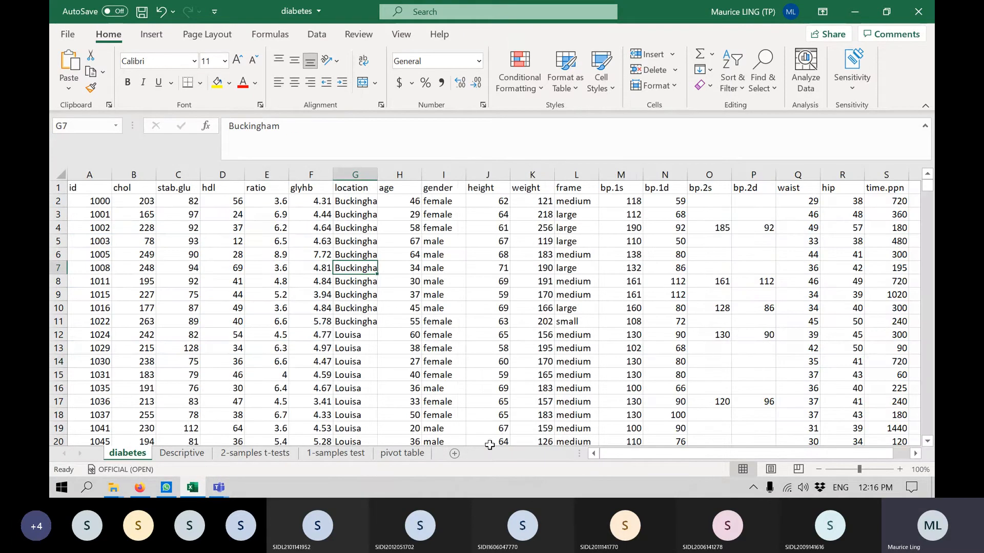
pyautogui.click(456, 459)
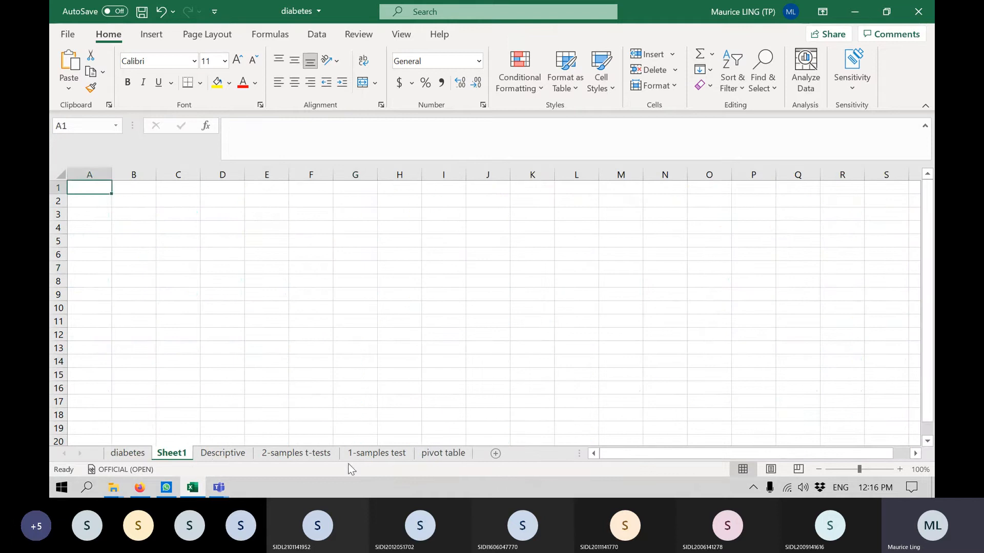
pyautogui.rightClick(178, 453)
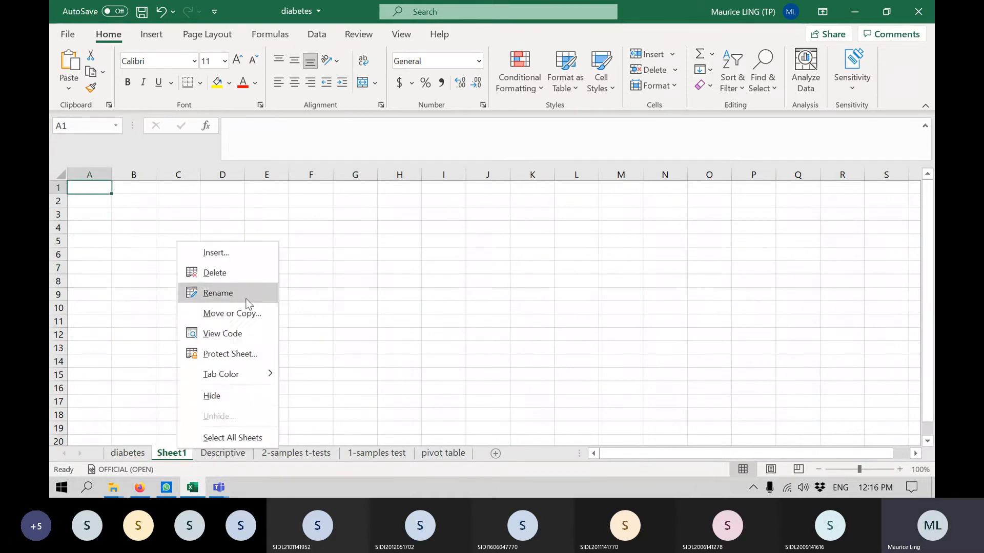
pyautogui.click(245, 293)
pyautogui.write('regression')
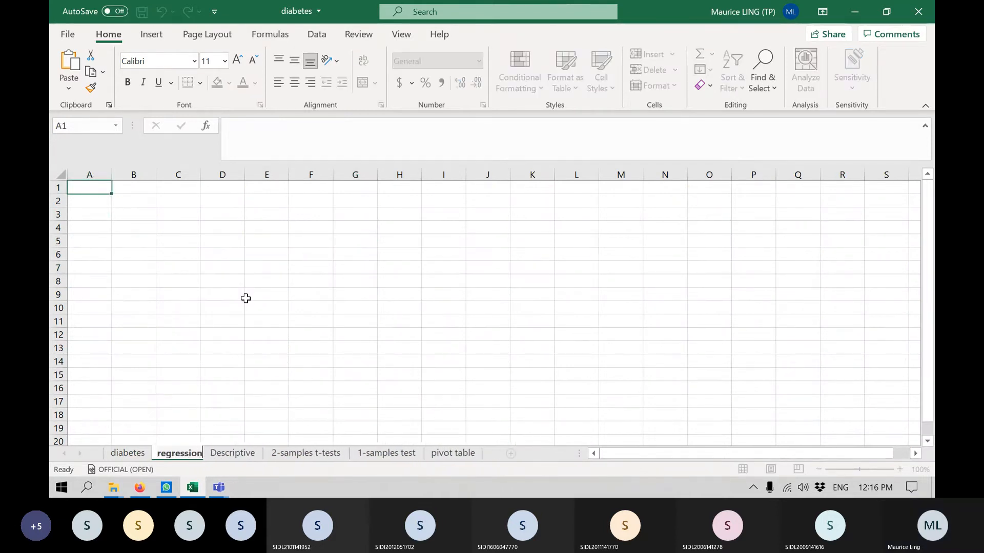
pyautogui.press('Return')
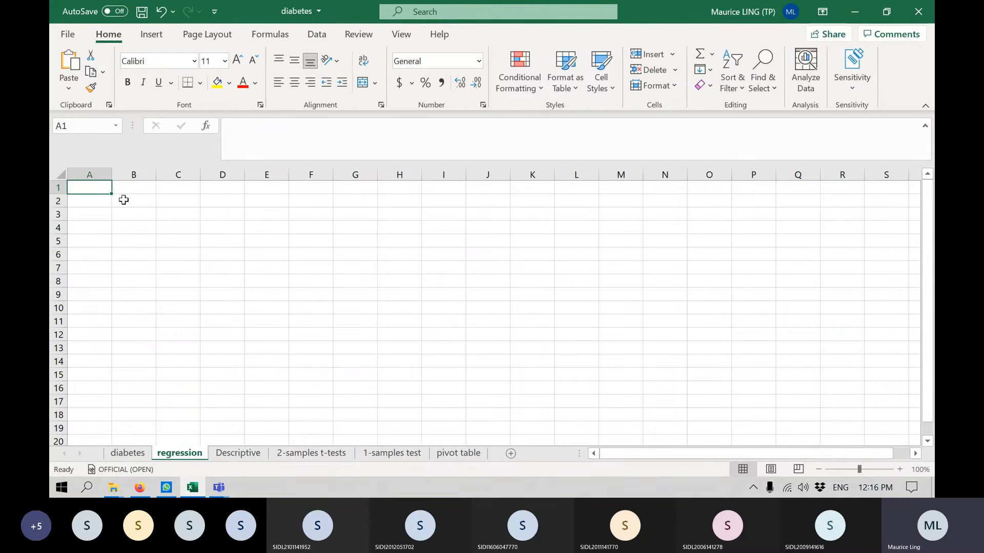
# Start the general research question in cell D1 of the regression sheet with "R: Is one variable correlated with another variable".
pyautogui.click(222, 191)
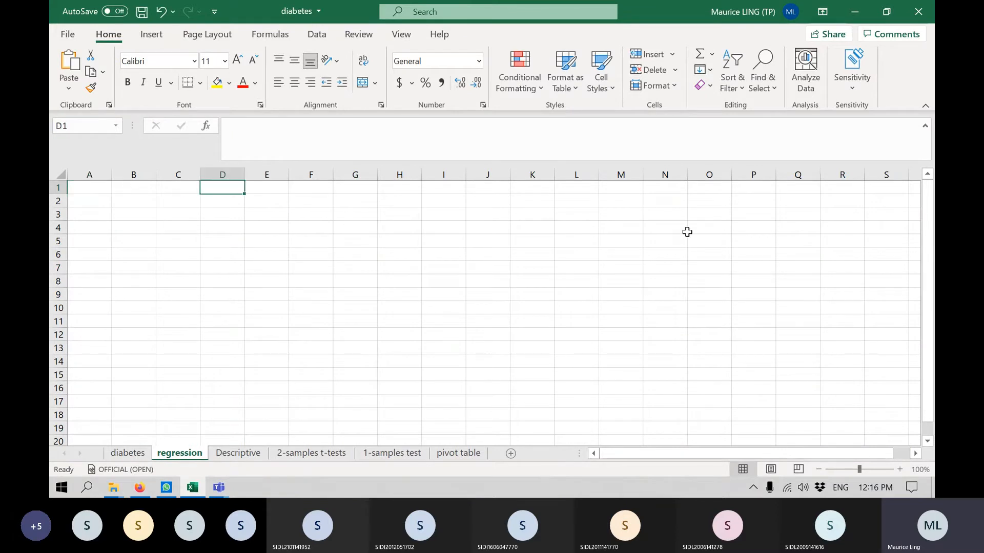
pyautogui.write('R')
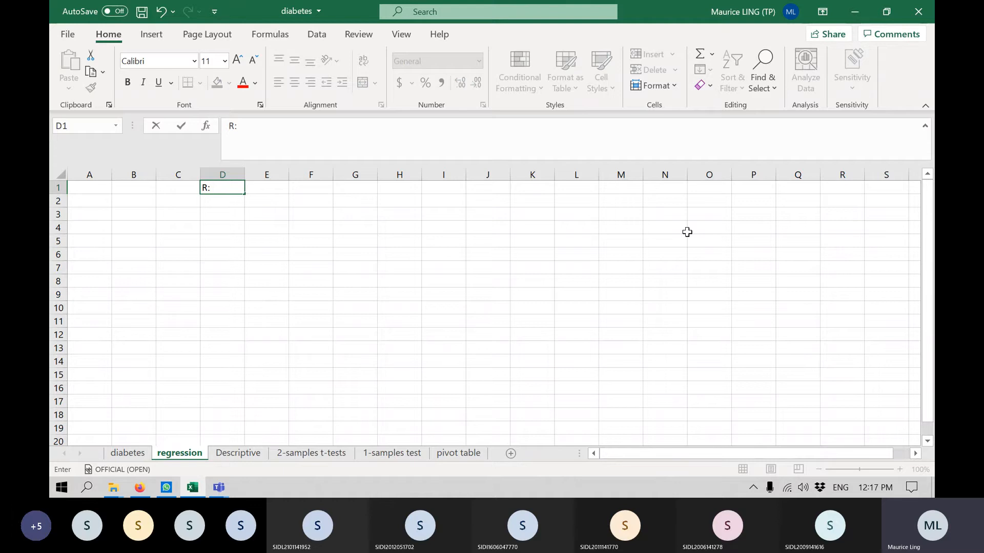
pyautogui.write(': Is one variab')
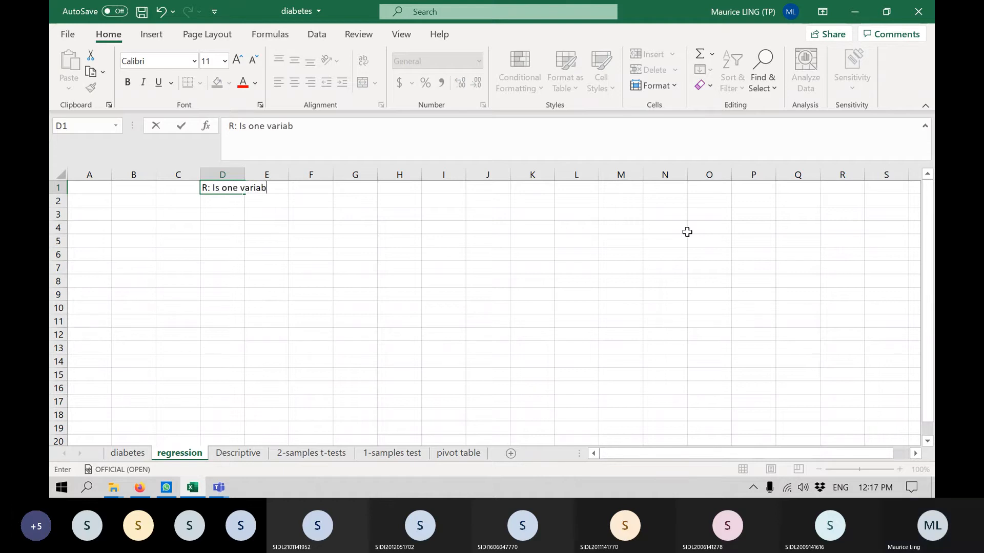
pyautogui.write('le related')
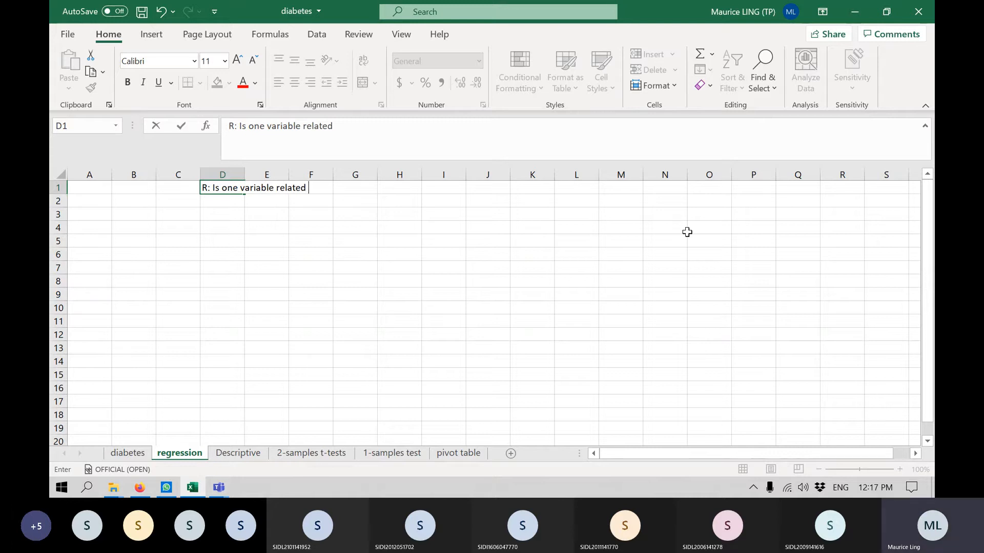
pyautogui.press('BackSpace')
pyautogui.press('BackSpace')
pyautogui.press('BackSpace')
pyautogui.press('BackSpace')
pyautogui.press('BackSpace')
pyautogui.press('BackSpace')
pyautogui.press('BackSpace')
pyautogui.write('correlated with anothe')
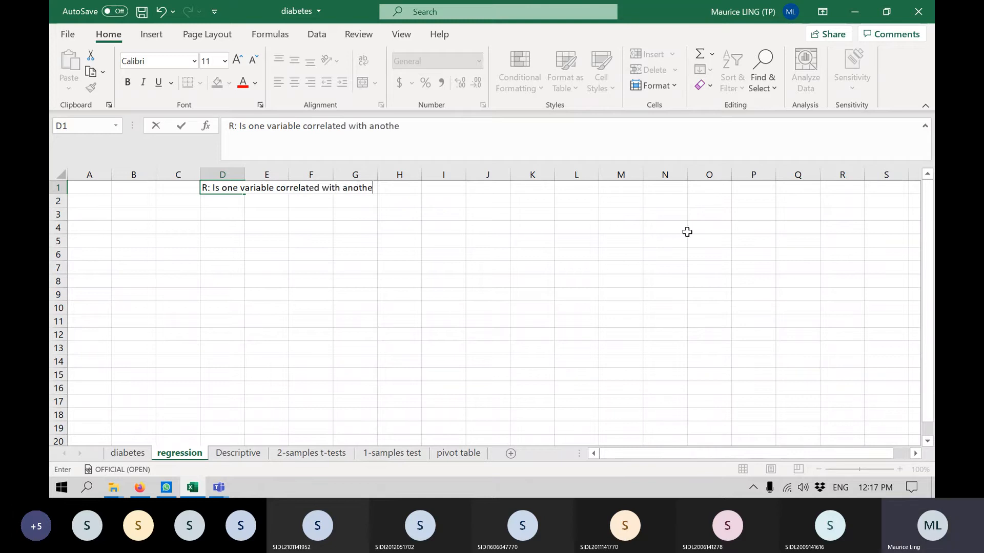
pyautogui.write('r variable')
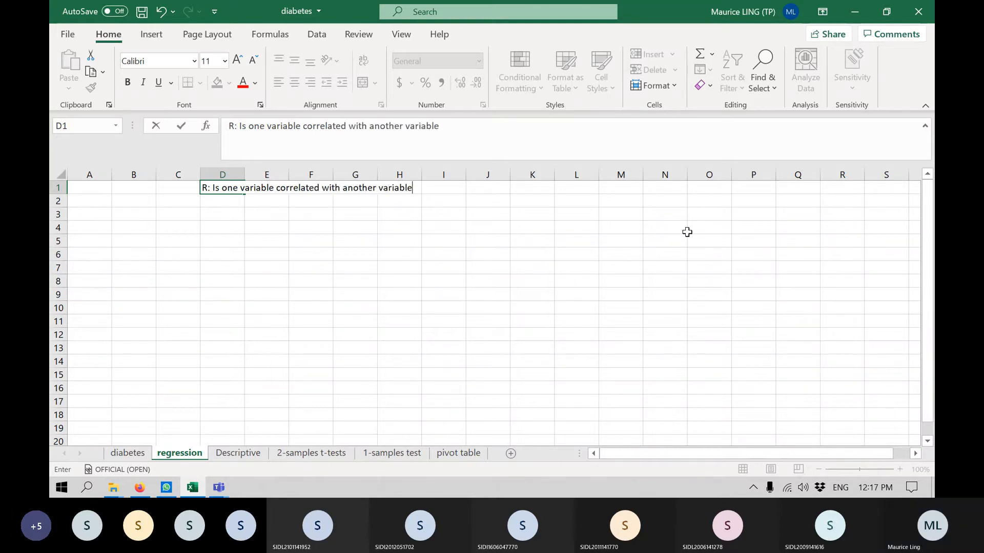
pyautogui.write('? If so, ')
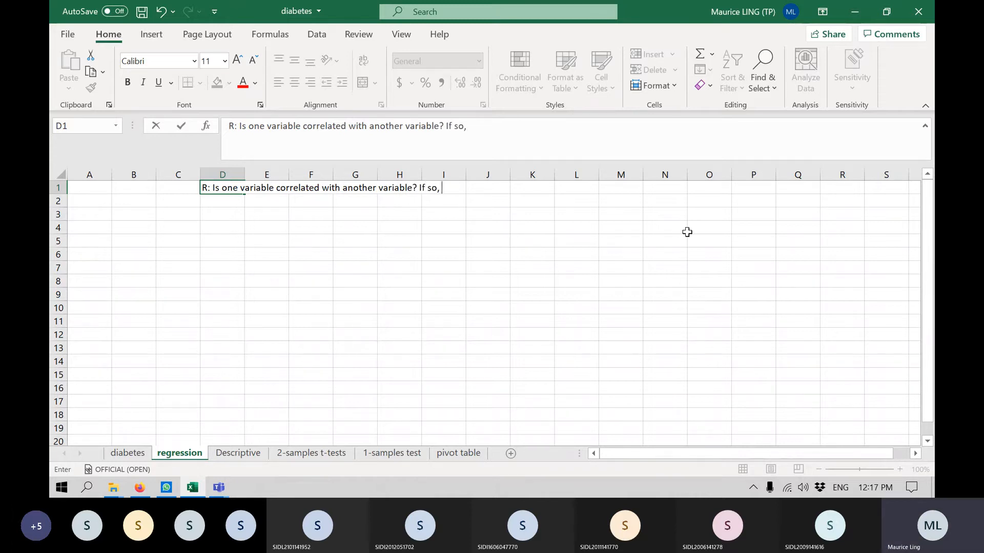
pyautogui.write('what is the re')
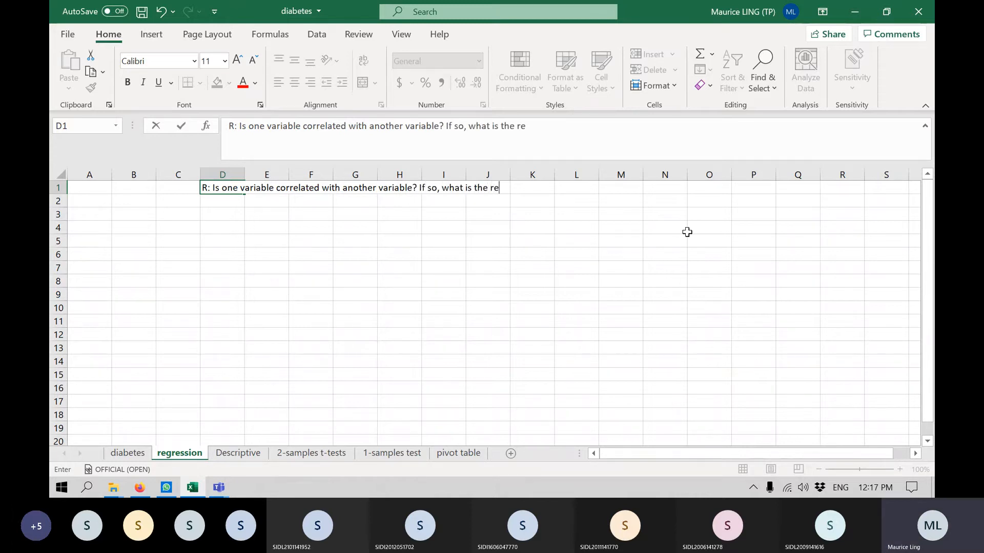
pyautogui.write('lationsh')
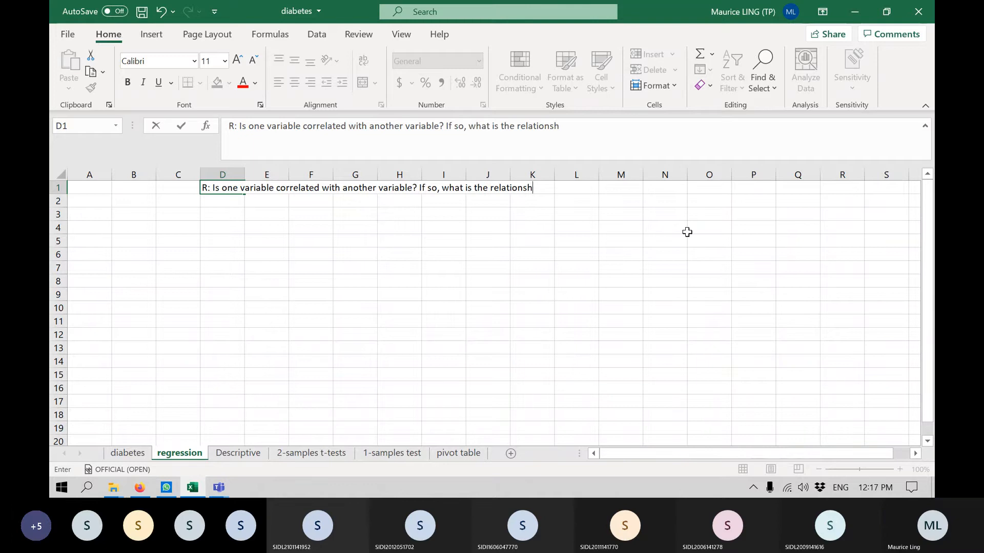
pyautogui.write('ip?')
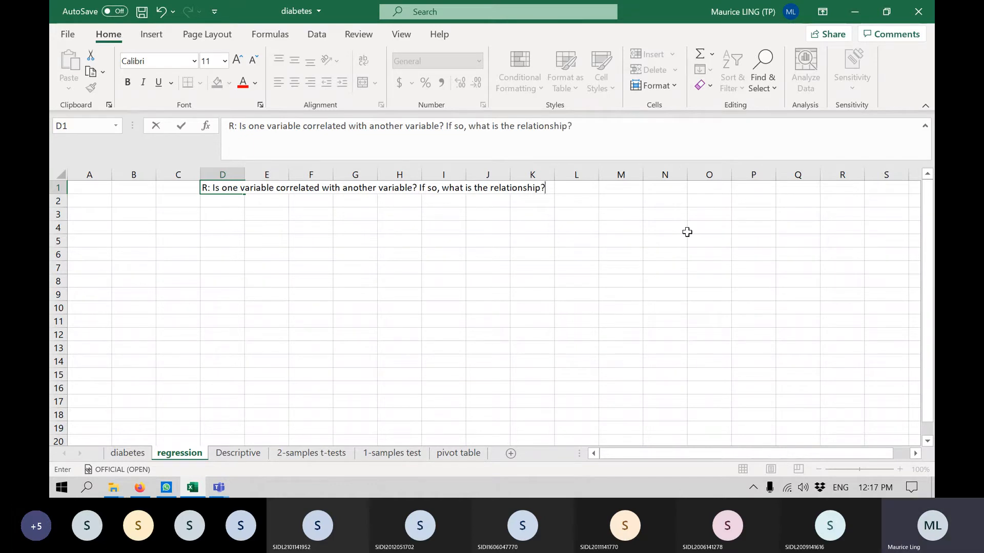
# Complete the research question in D1 with "? If so, what is the relationship?".
pyautogui.press('Return')
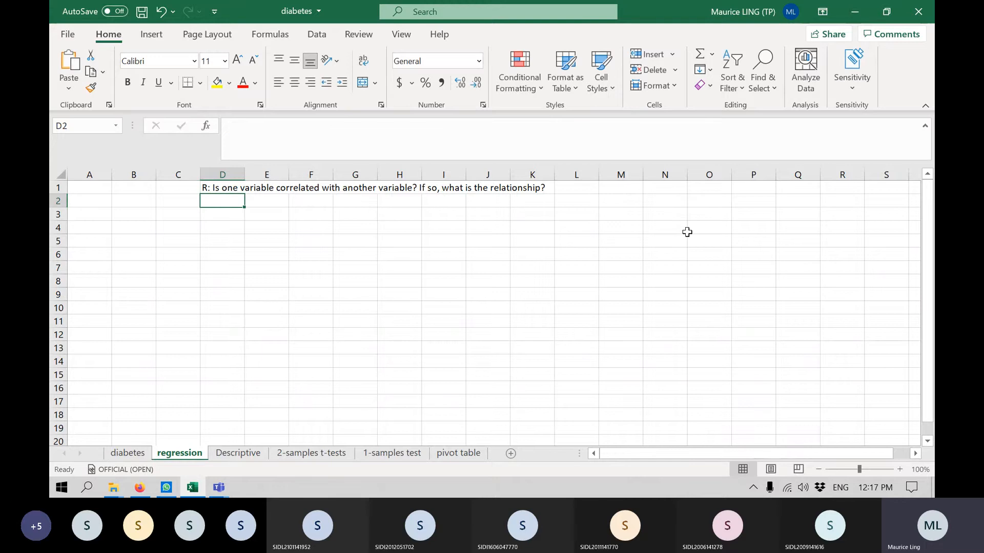
# Examine the first and second systolic and diastolic blood pressure columns, bp.1s to bp.2d, on the diabetes sheet.
pyautogui.click(128, 453)
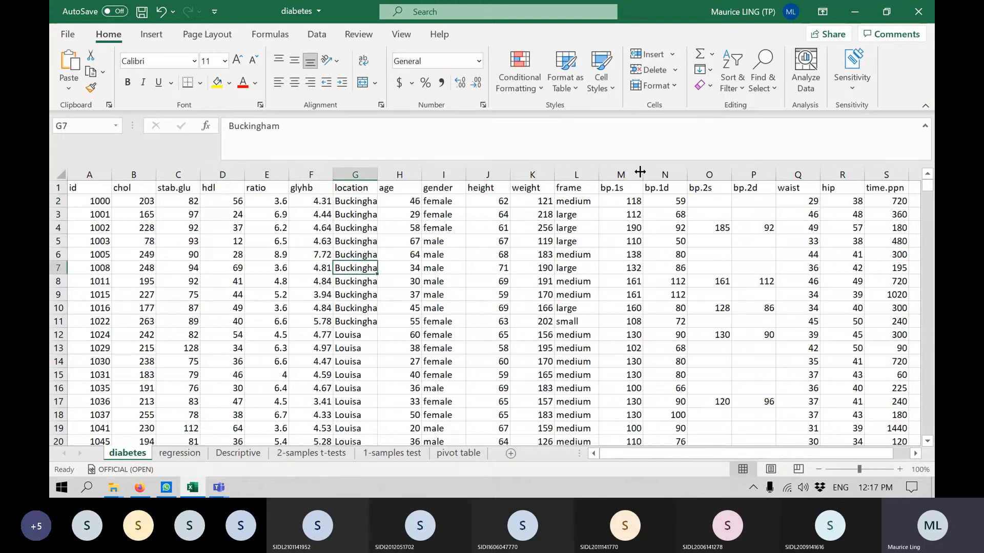
pyautogui.moveTo(620, 175); pyautogui.dragTo(751, 174)
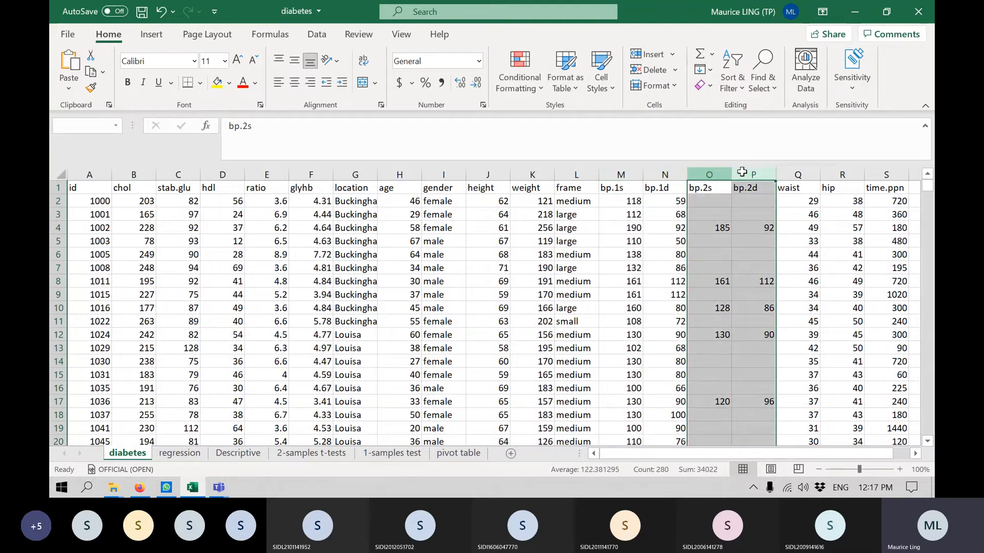
pyautogui.click(638, 188)
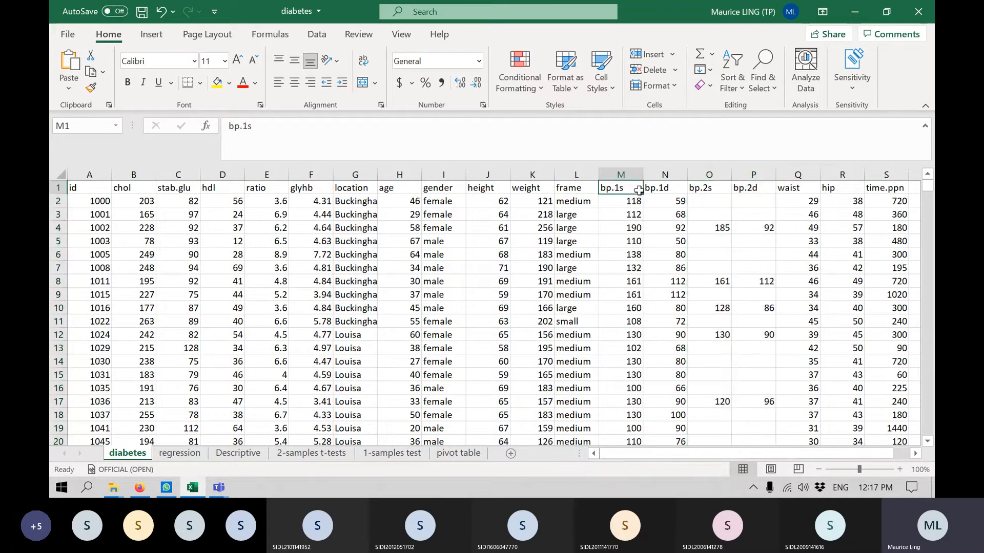
pyautogui.click(676, 175)
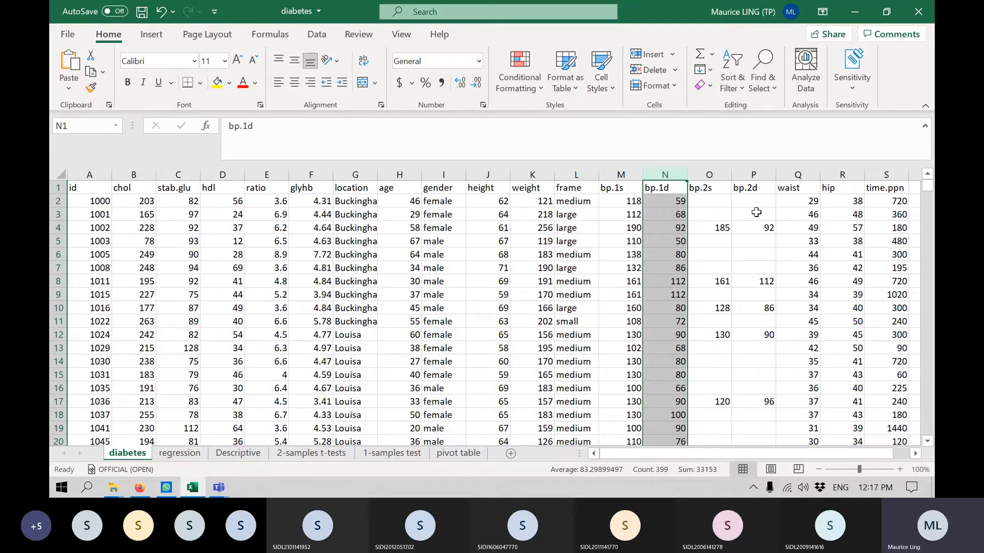
pyautogui.click(630, 234)
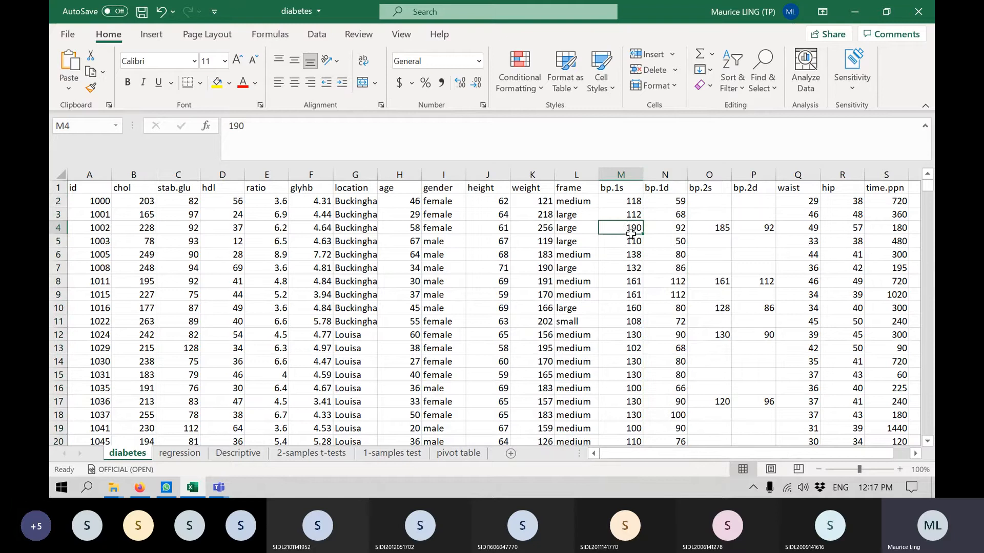
pyautogui.click(635, 309)
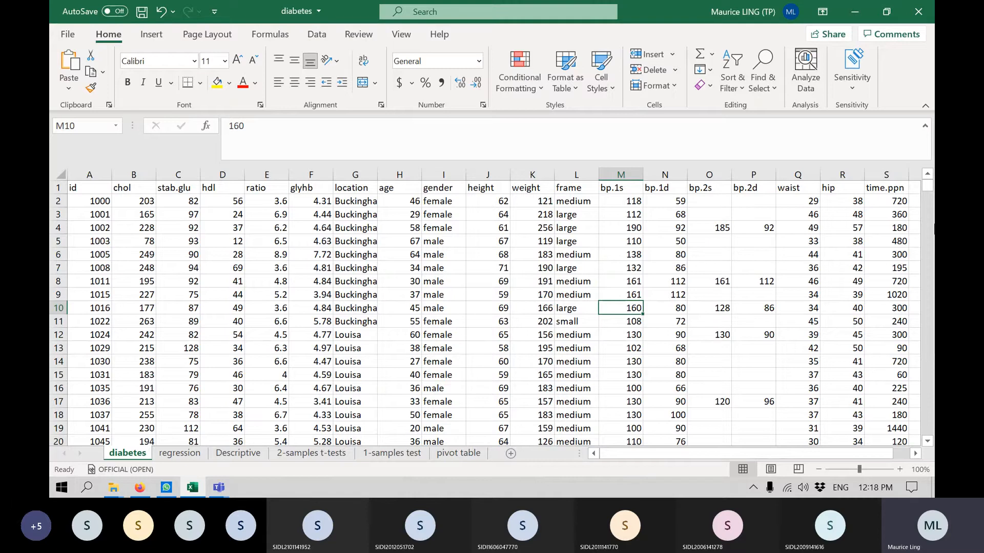
pyautogui.click(628, 175)
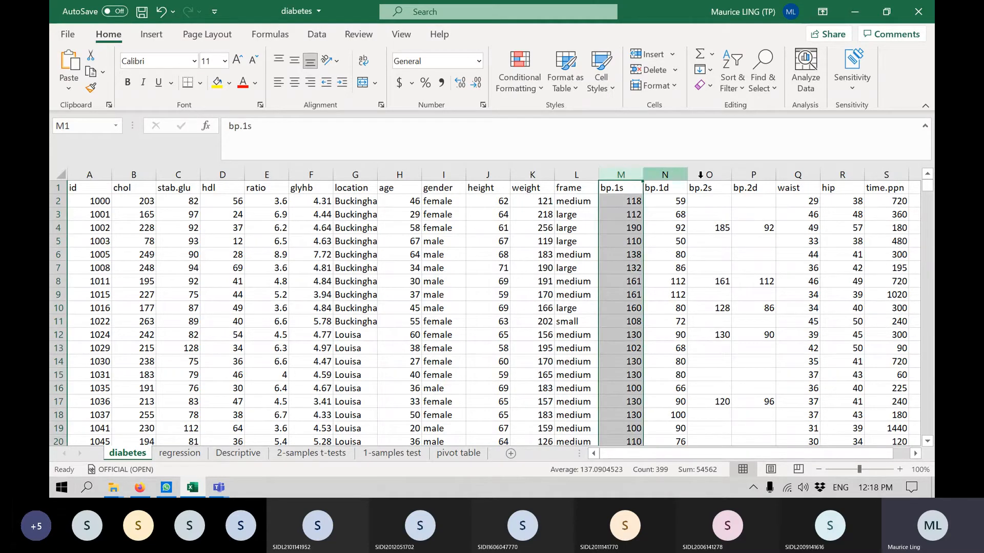
pyautogui.click(722, 174)
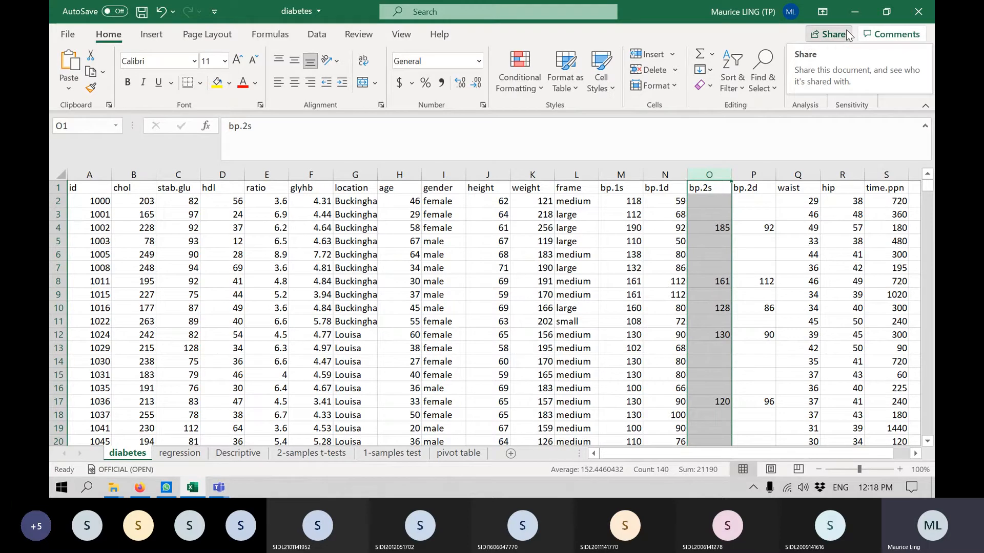
# Copy the bp.1s and bp.2s columns from the diabetes sheet into the regression sheet, starting at cell A1.
pyautogui.click(621, 169)
pyautogui.keyDown('ctrl'); pyautogui.click(716, 167); pyautogui.keyUp('ctrl')
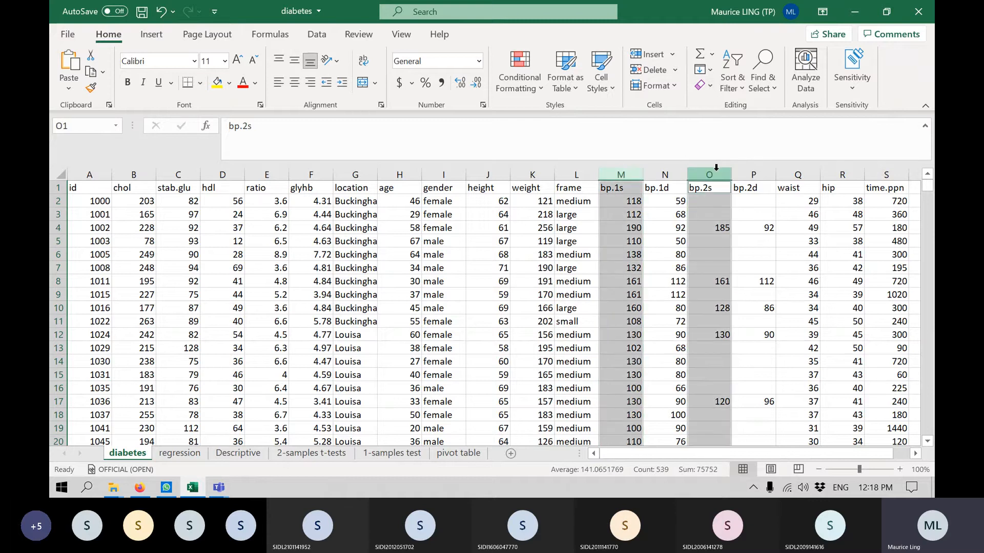
pyautogui.hotkey('ctrl', 'c')
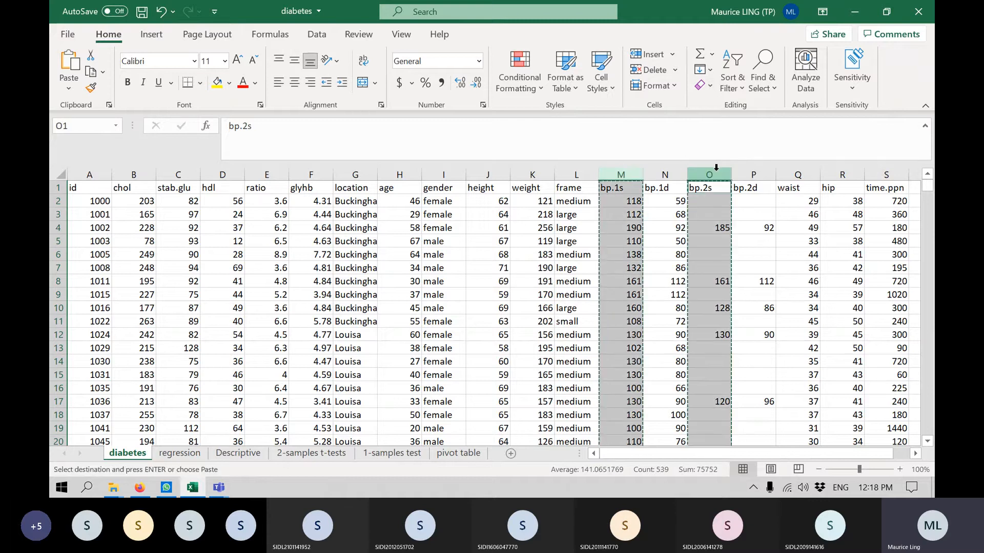
pyautogui.click(164, 454)
pyautogui.click(85, 191)
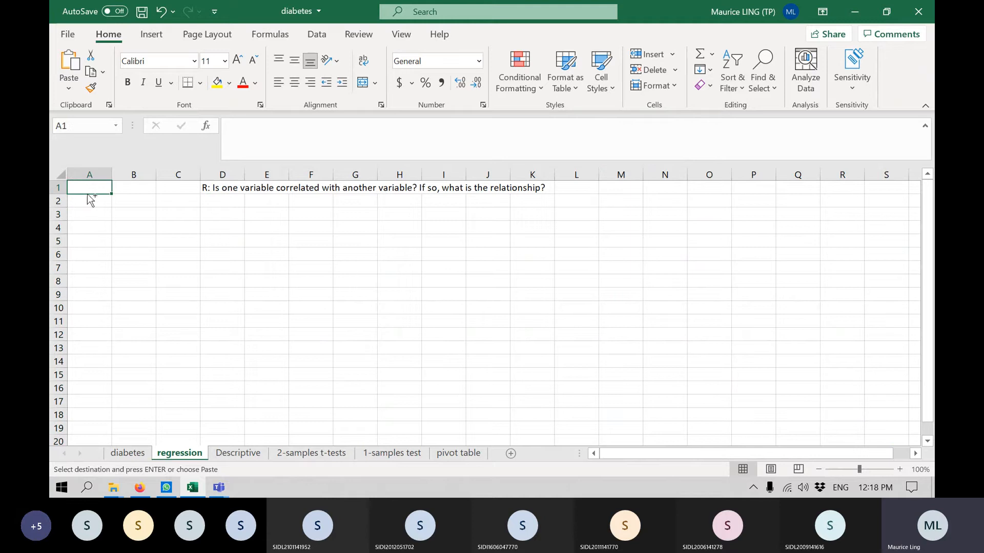
pyautogui.hotkey('ctrl', 'v')
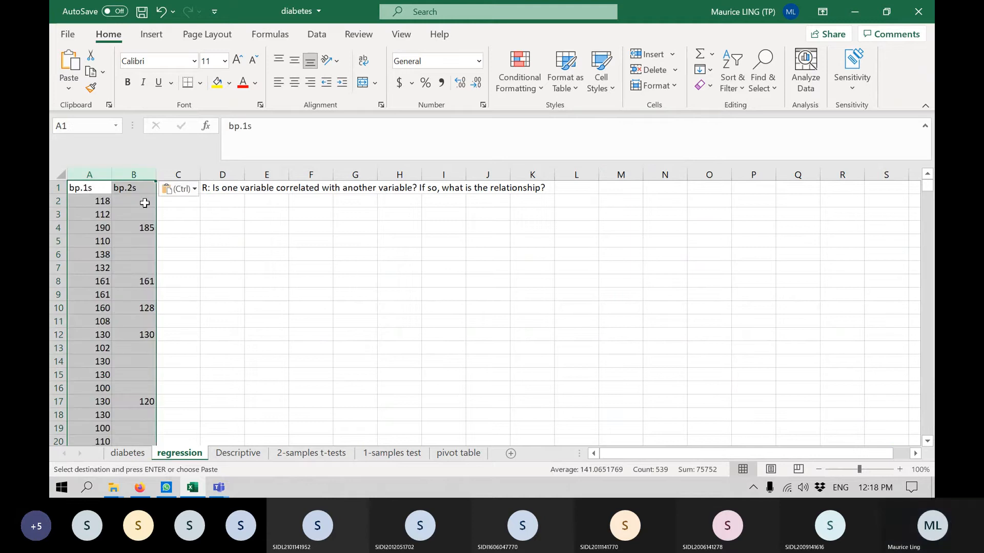
# Enter the specific research question "R: Is there a relationship between 1st and 2nd systolic BP?" in cell D2.
pyautogui.click(234, 205)
pyautogui.write('R')
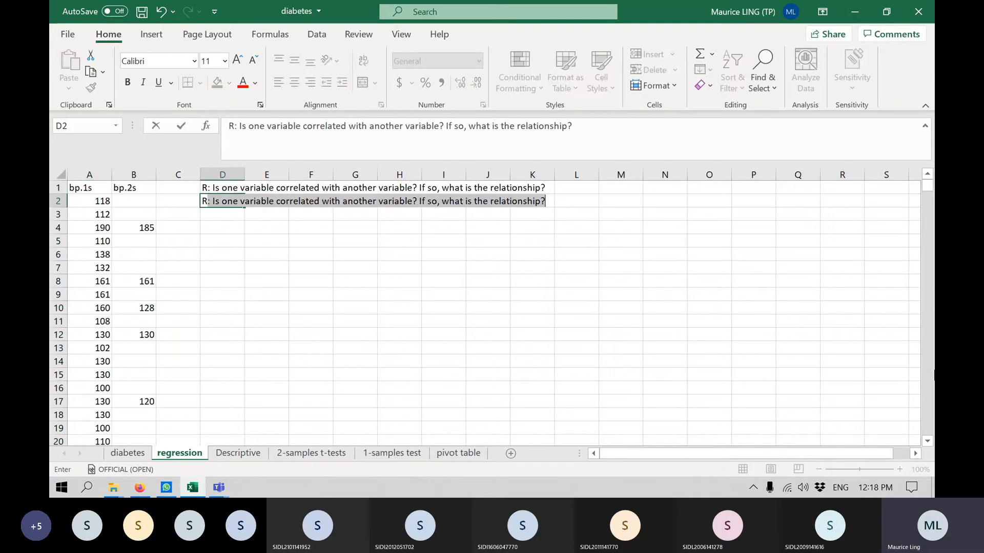
pyautogui.write(': Is ')
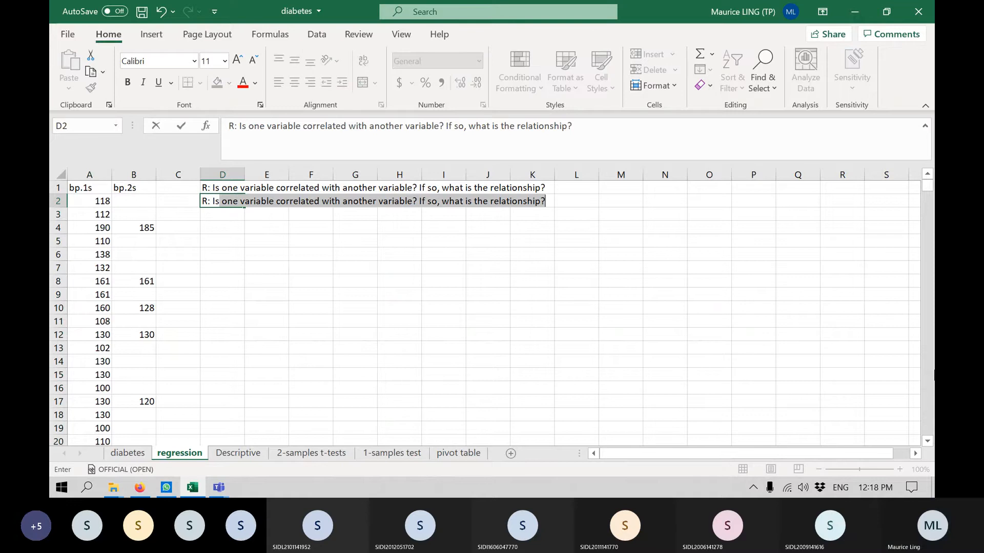
pyautogui.write('the ')
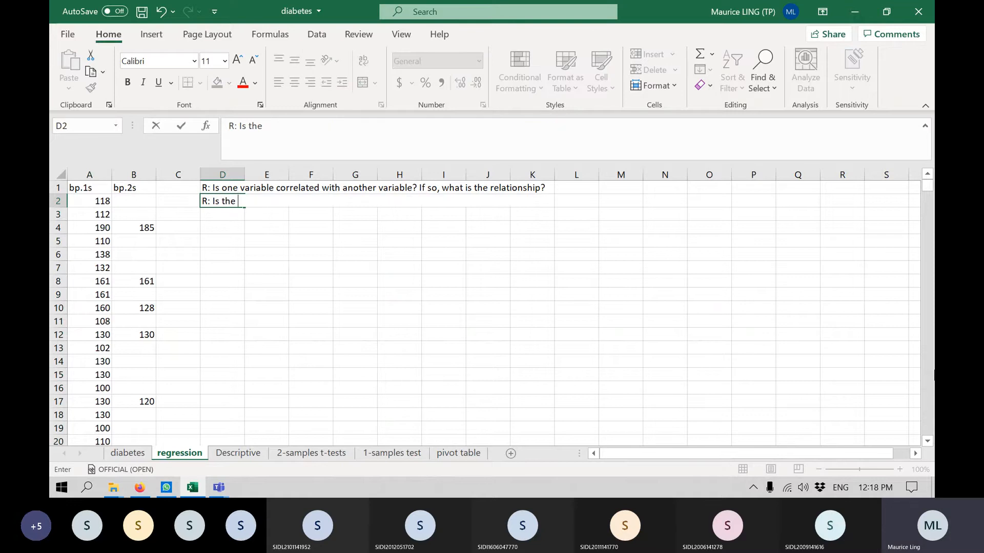
pyautogui.write('sys')
pyautogui.press('BackSpace')
pyautogui.press('BackSpace')
pyautogui.press('BackSpace')
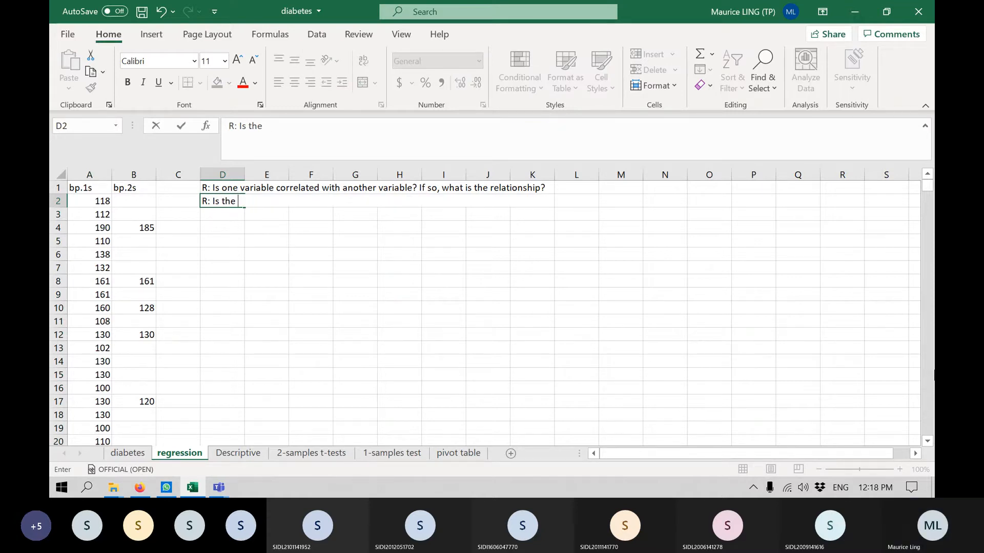
pyautogui.press('BackSpace')
pyautogui.press('BackSpace')
pyautogui.write('ere a')
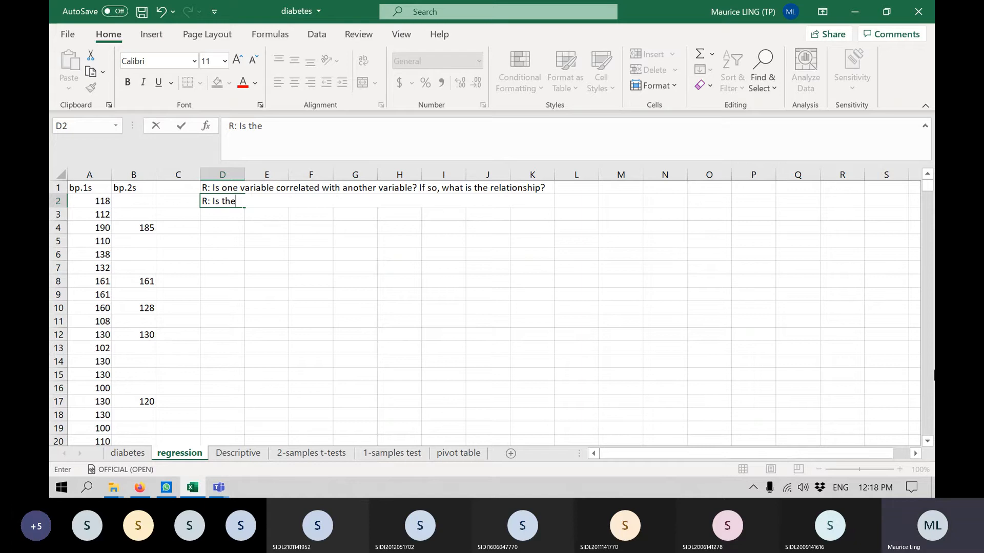
pyautogui.write(' relationship be')
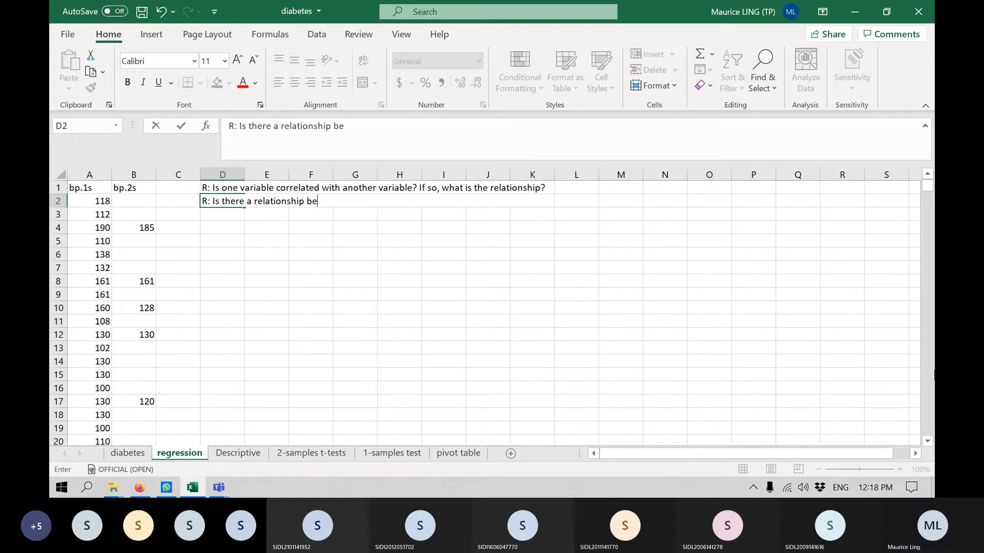
pyautogui.write('tween 1st and')
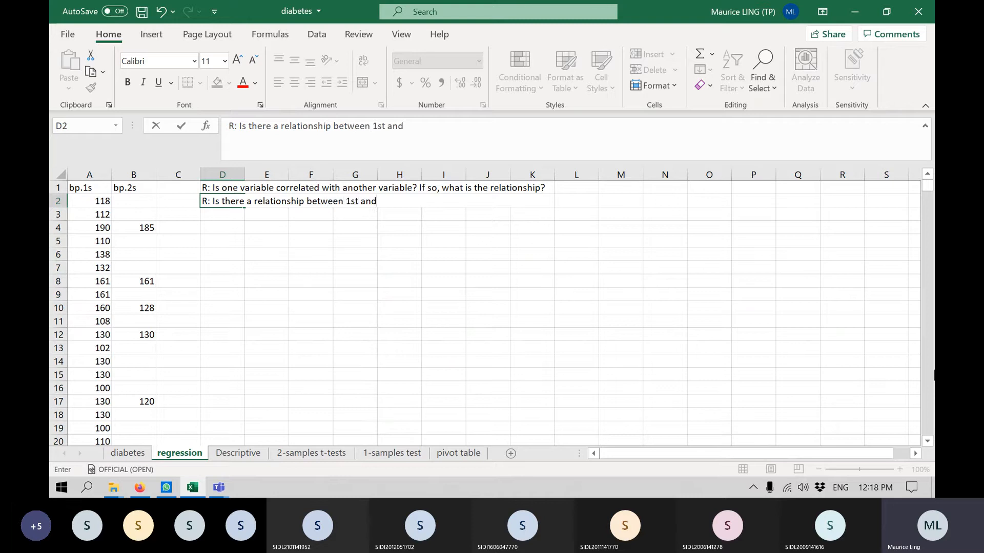
pyautogui.write(' 2nd systolic BP')
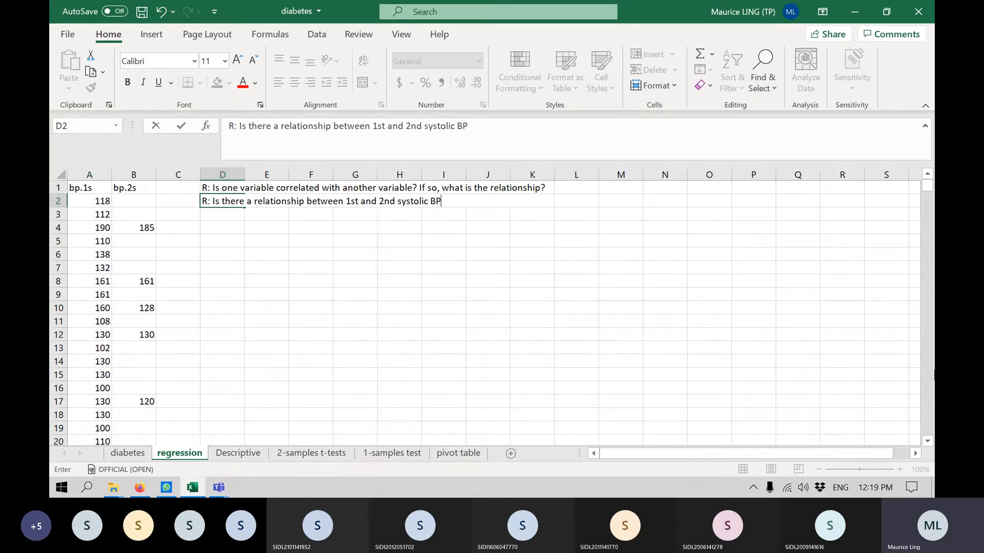
pyautogui.write('?')
pyautogui.press('Return')
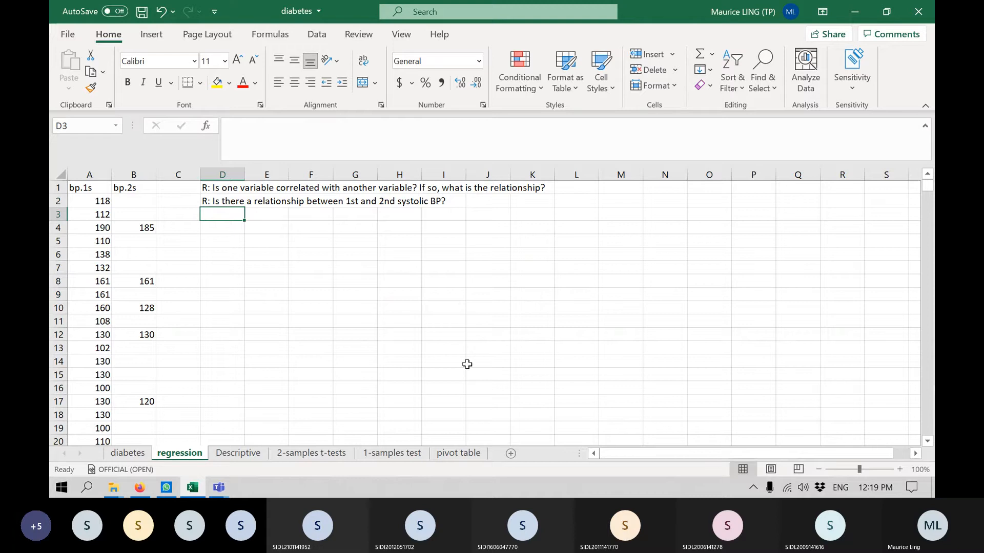
# Sort the bp.1s and bp.2s columns together by bp.2s, with cell values ordered Largest to Smallest.
pyautogui.moveTo(135, 204); pyautogui.dragTo(134, 224)
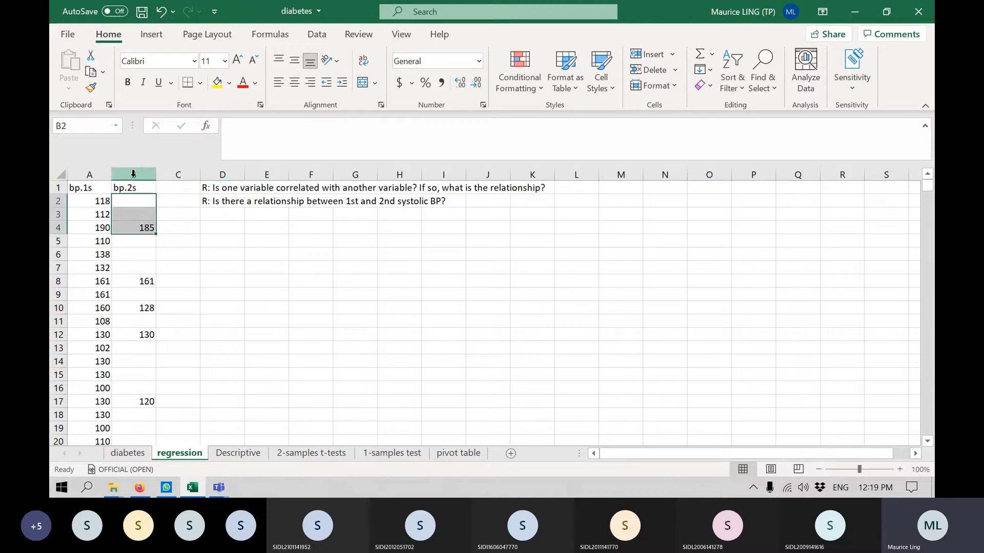
pyautogui.moveTo(135, 169); pyautogui.dragTo(88, 175)
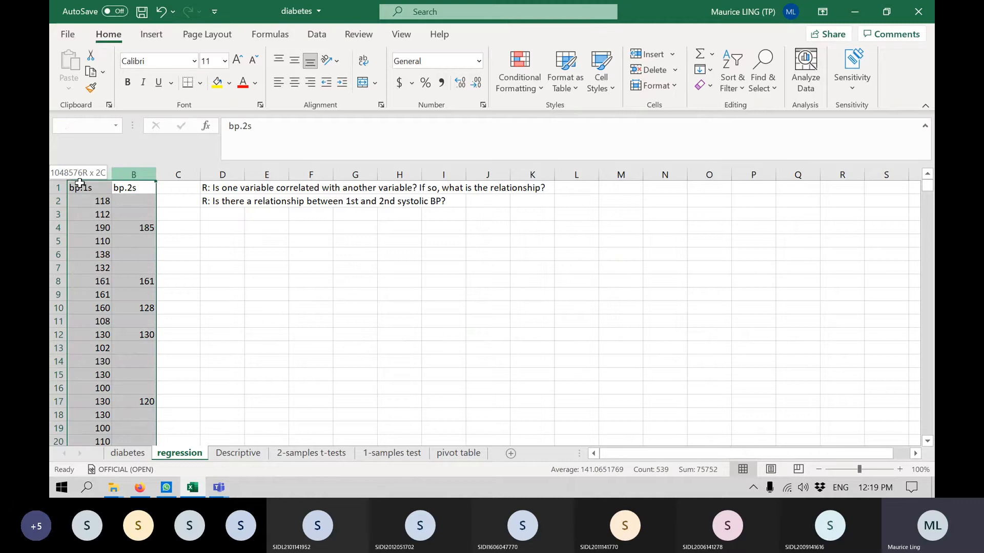
pyautogui.click(317, 33)
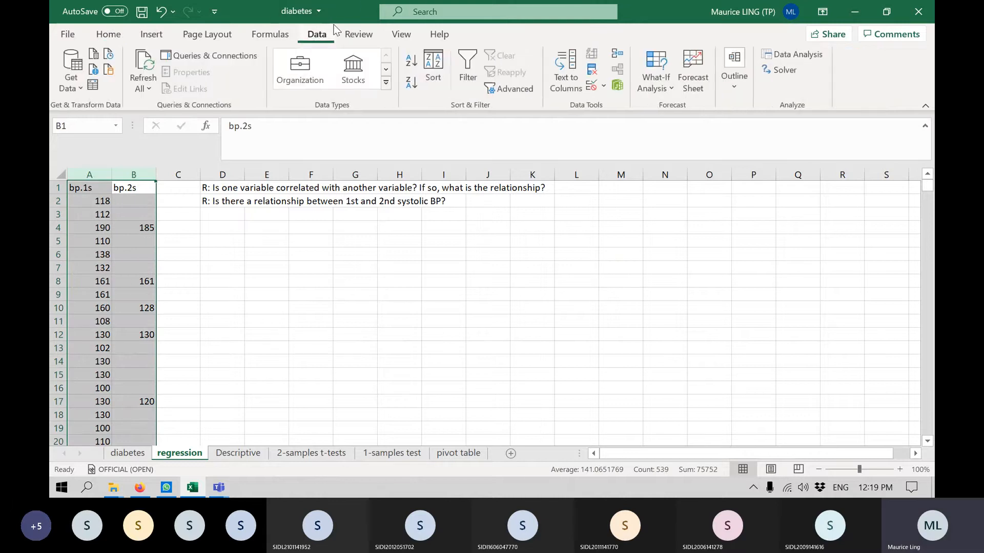
pyautogui.click(442, 63)
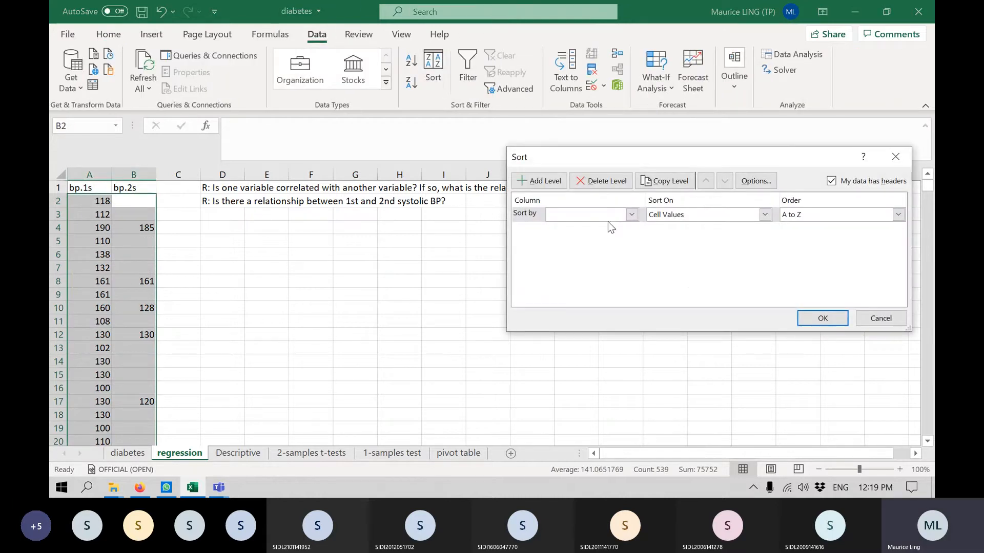
pyautogui.click(608, 218)
pyautogui.click(607, 237)
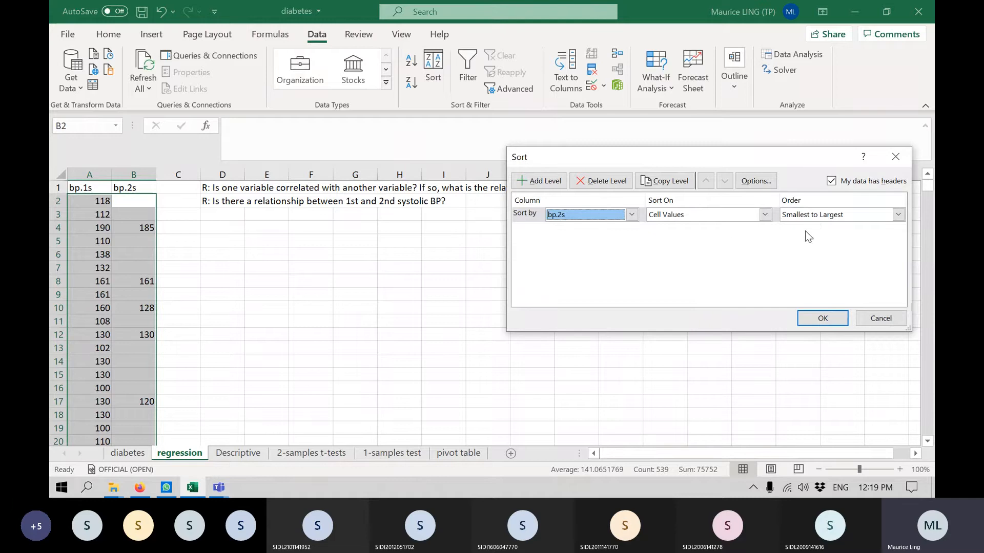
pyautogui.click(898, 214)
pyautogui.click(820, 237)
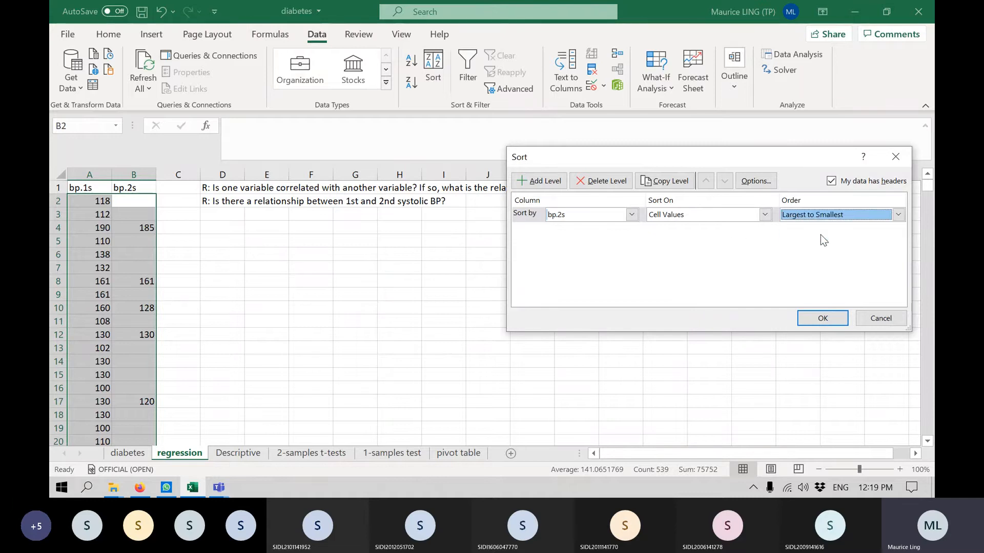
pyautogui.press('Return')
# Clear the bp.1s values that have no matching second reading, in cells A141 to A399.
pyautogui.click(148, 360)
pyautogui.hotkey('ctrl', 'Down')
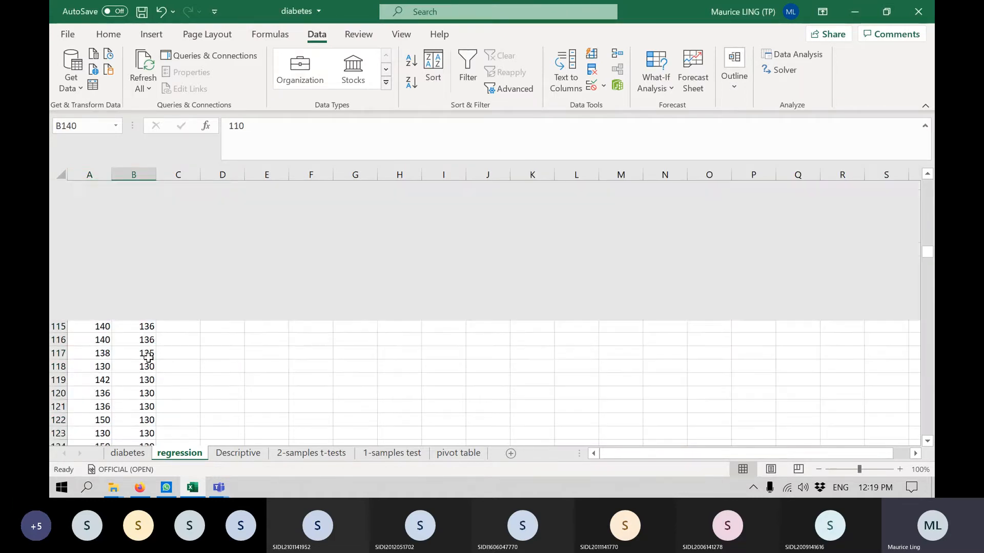
pyautogui.scroll(-2, 95, 381)
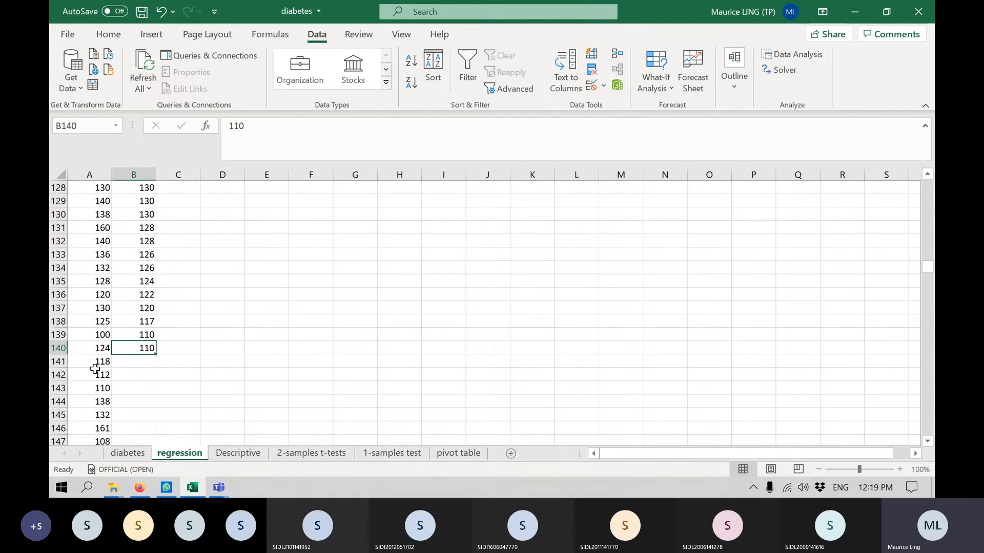
pyautogui.click(95, 362)
pyautogui.hotkey('ctrl', 'shift', 'Down')
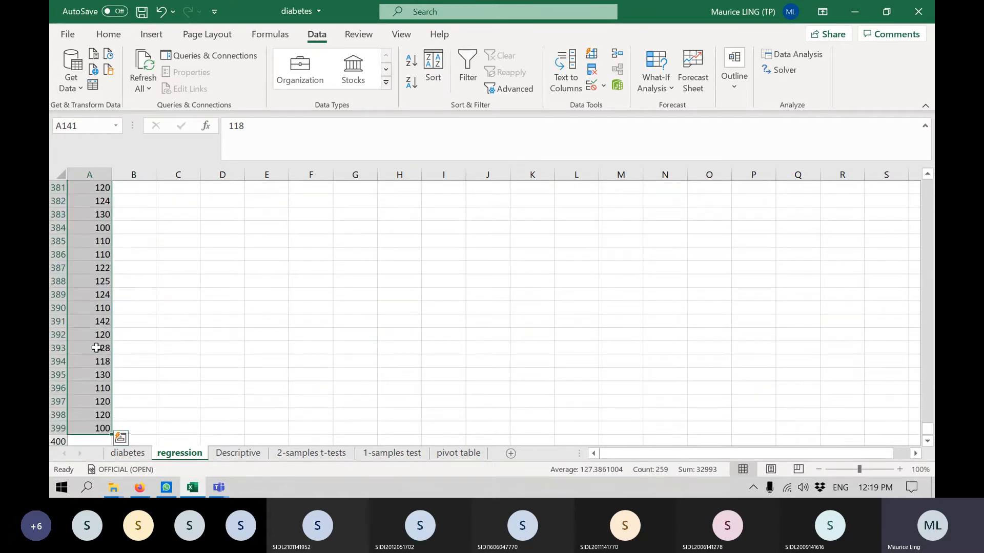
pyautogui.press('Delete')
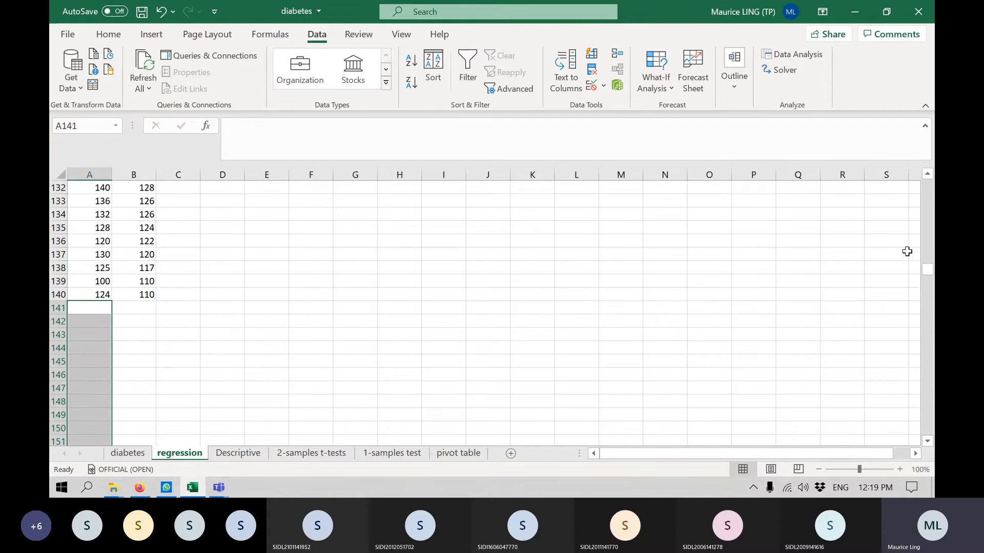
pyautogui.moveTo(931, 278); pyautogui.dragTo(931, 187)
pyautogui.click(104, 242)
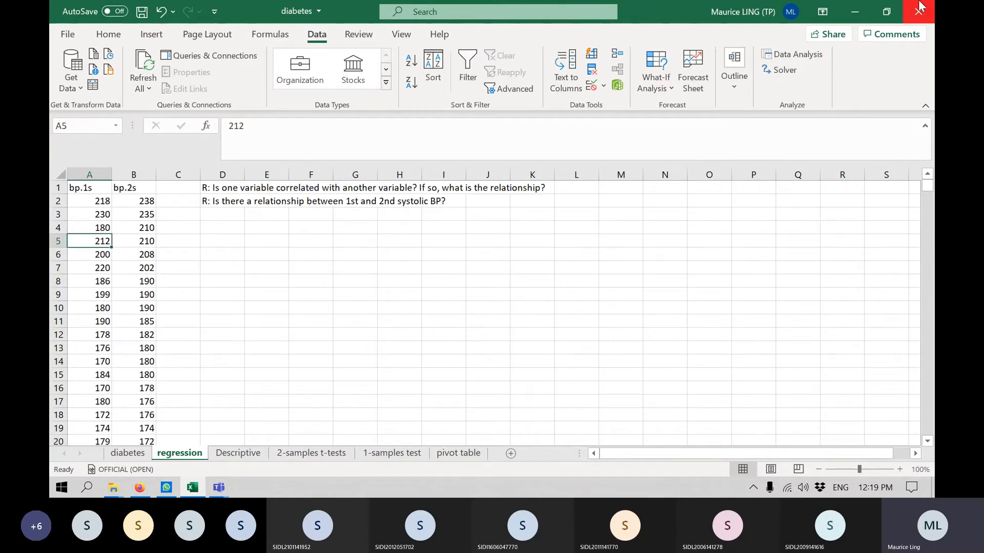
pyautogui.click(792, 57)
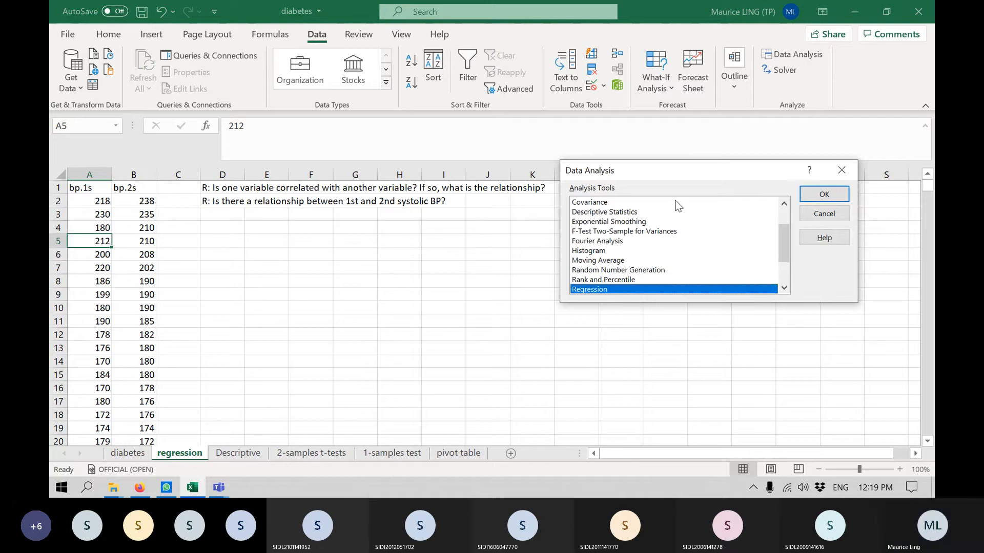
pyautogui.scroll(-2, 678, 227)
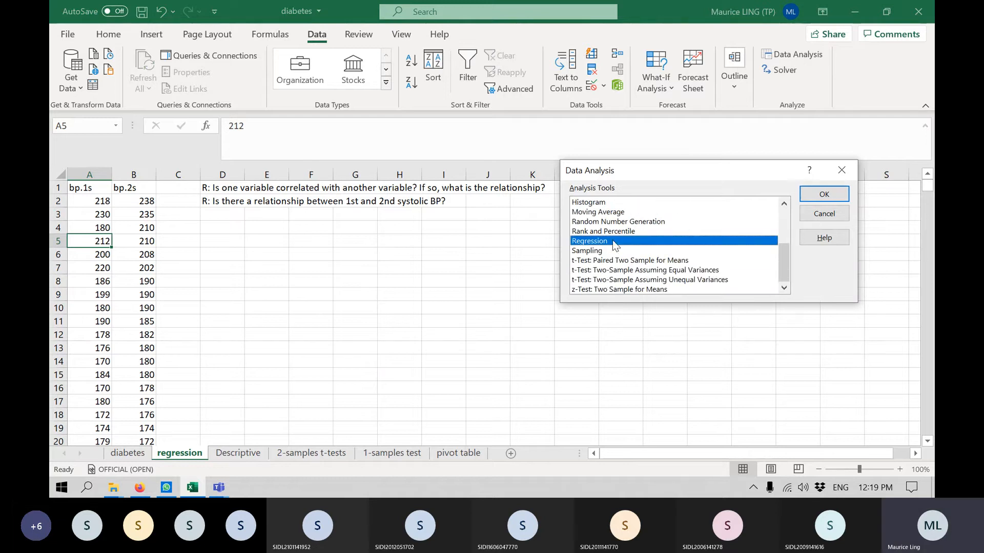
pyautogui.click(834, 194)
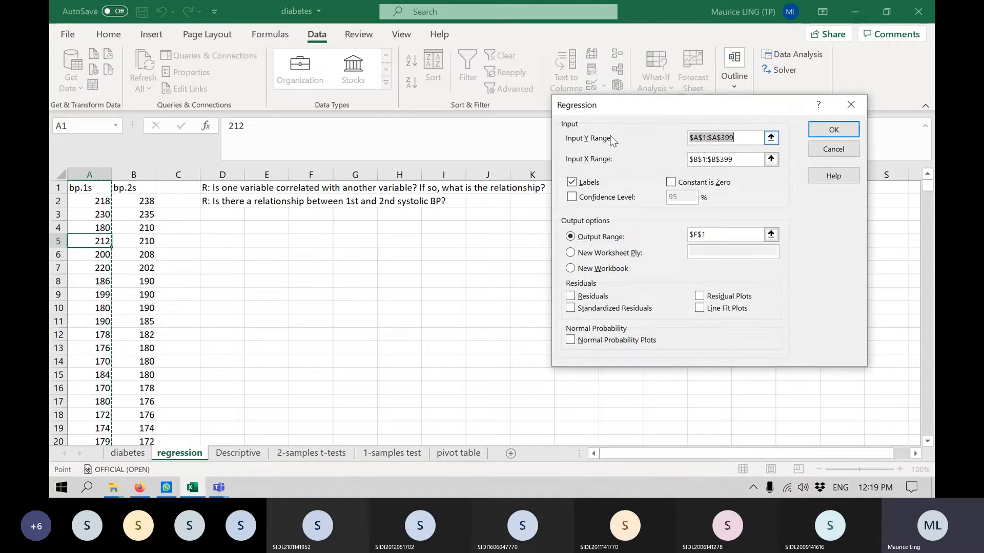
pyautogui.press('BackSpace')
pyautogui.moveTo(757, 158); pyautogui.dragTo(689, 159)
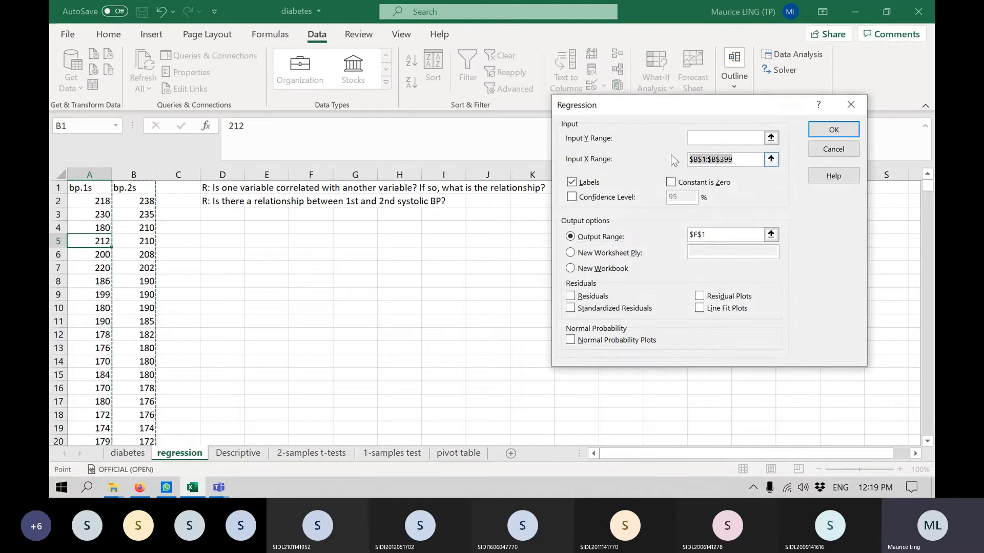
pyautogui.press('BackSpace')
pyautogui.moveTo(714, 234); pyautogui.dragTo(676, 225)
pyautogui.press('BackSpace')
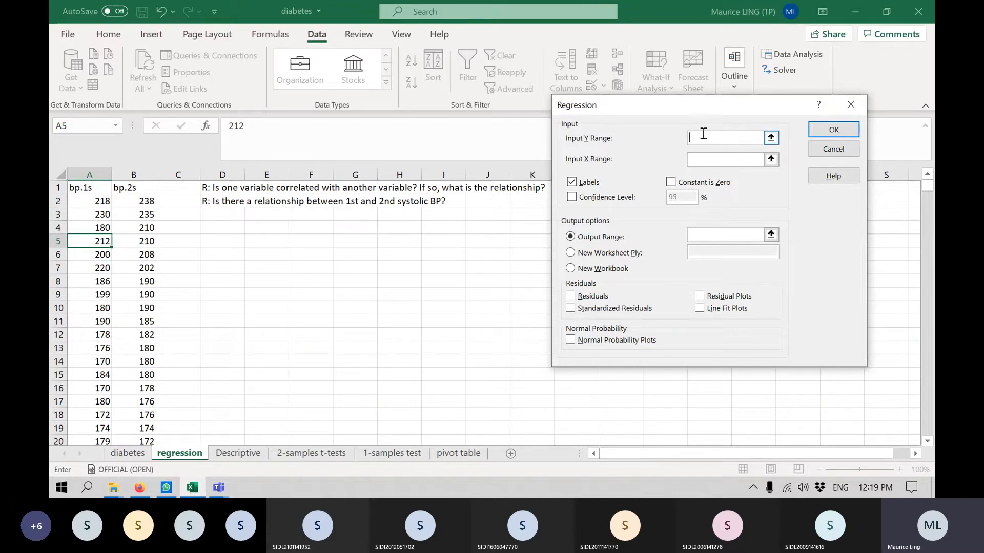
pyautogui.click(128, 188)
pyautogui.hotkey('ctrl', 'shift', 'Down')
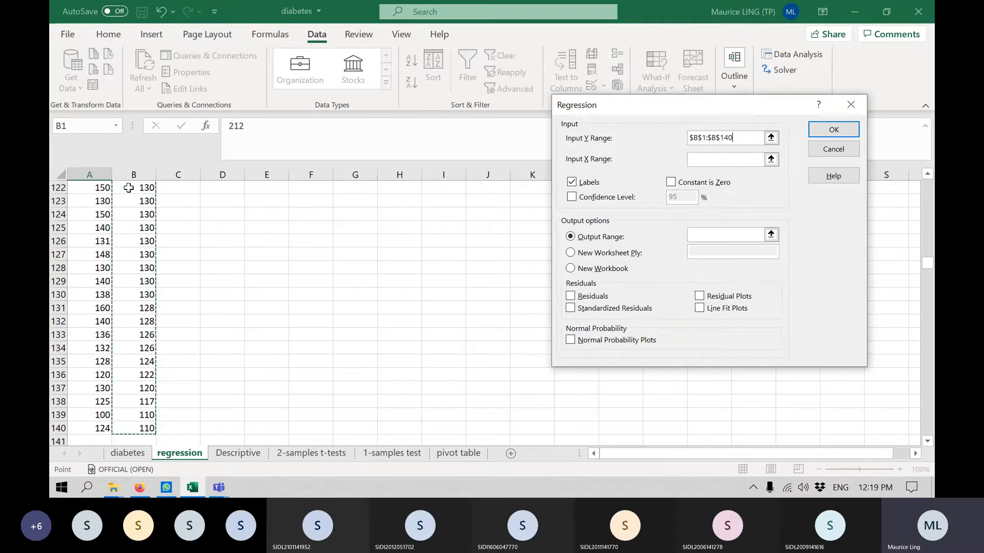
pyautogui.click(734, 161)
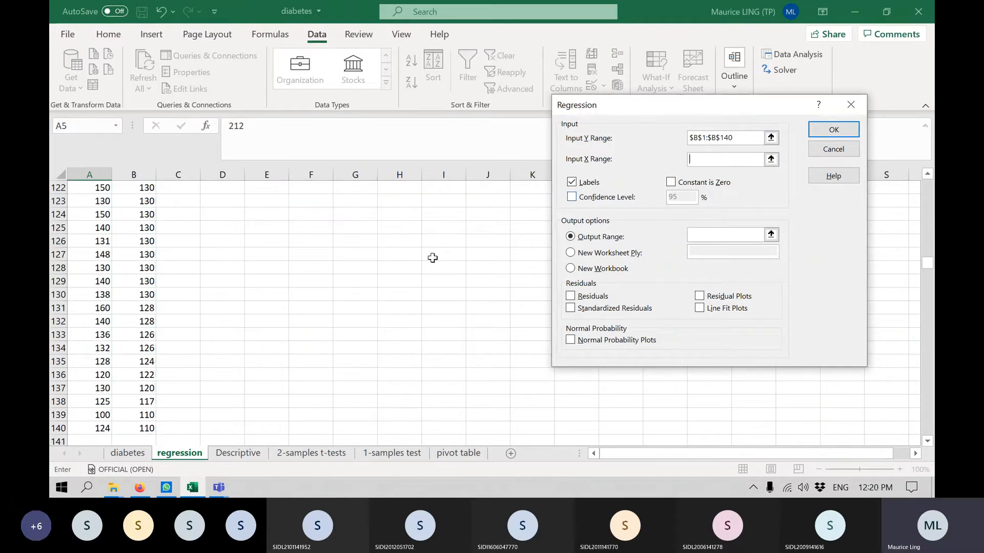
pyautogui.click(97, 426)
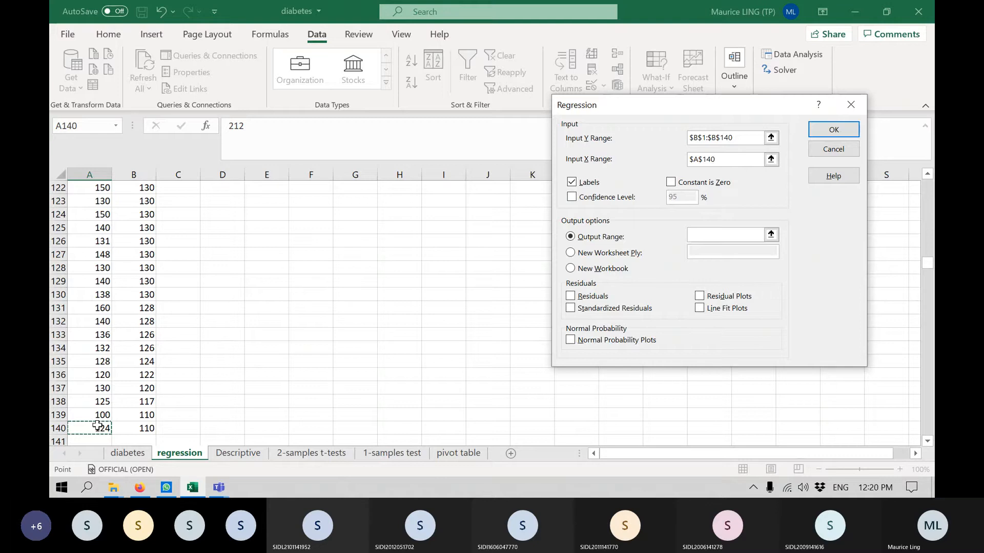
pyautogui.hotkey('ctrl', 'shift', 'Up')
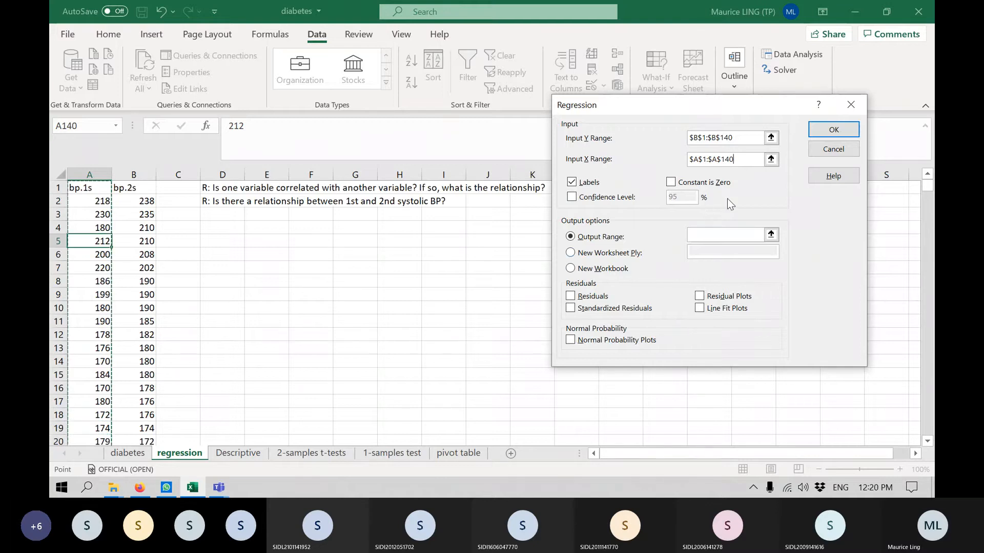
pyautogui.click(850, 151)
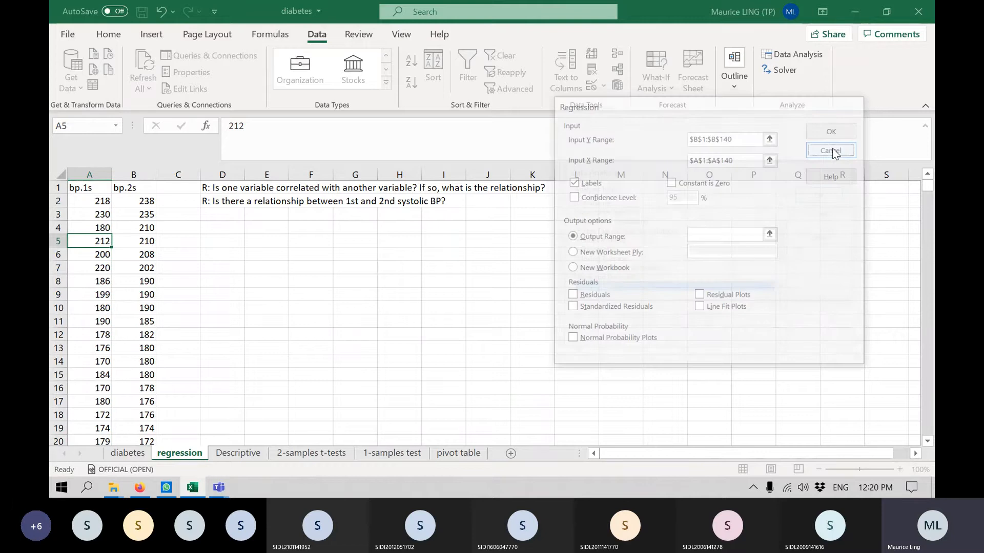
pyautogui.click(824, 213)
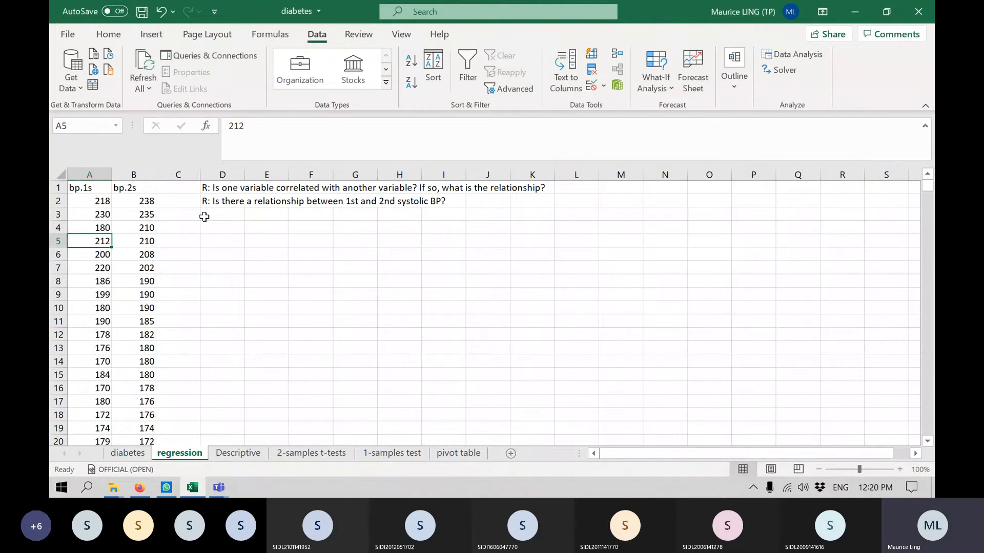
# Enter "Null hypothesis: There is no correlation (Pearson's correlation efficient = 0)" in cell D3.
pyautogui.click(204, 217)
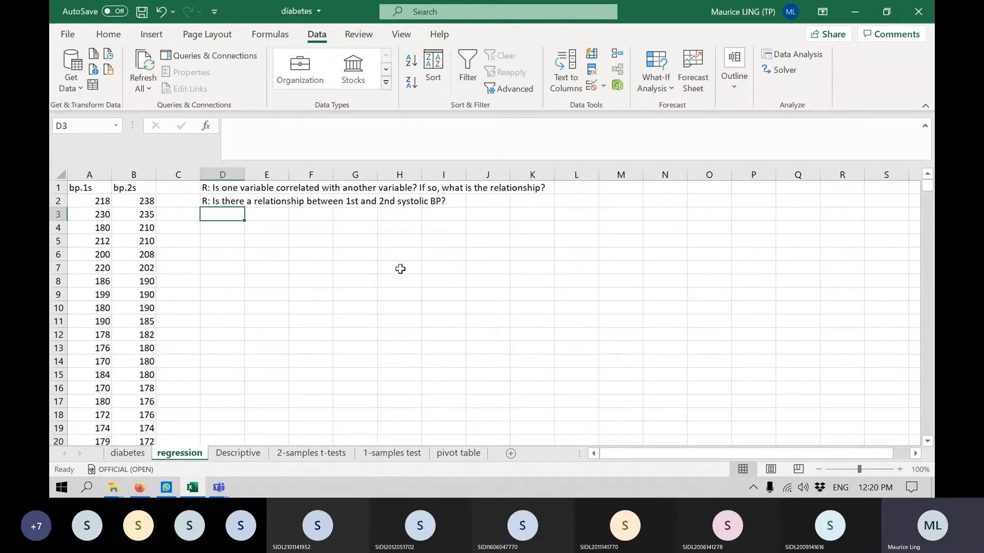
pyautogui.write('Null')
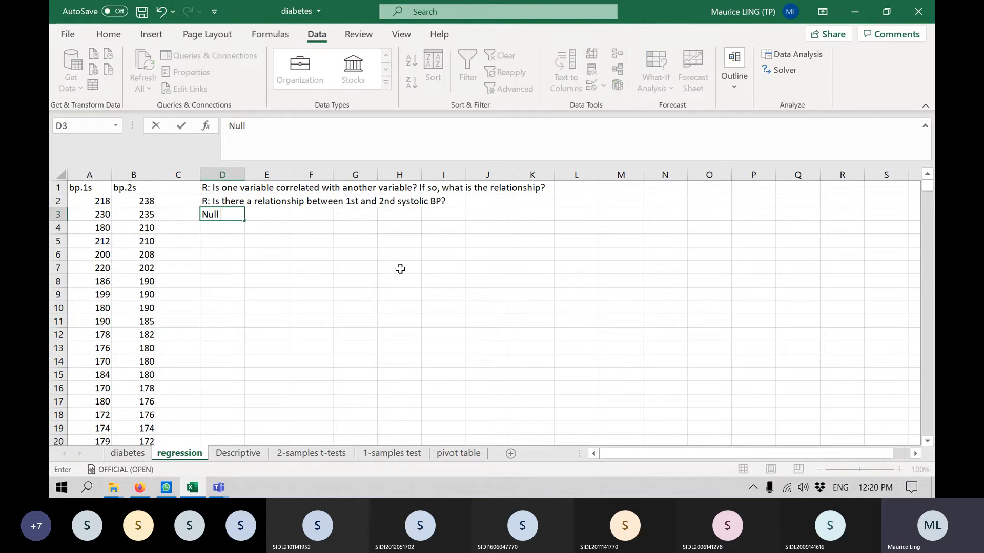
pyautogui.write(' hypothesis')
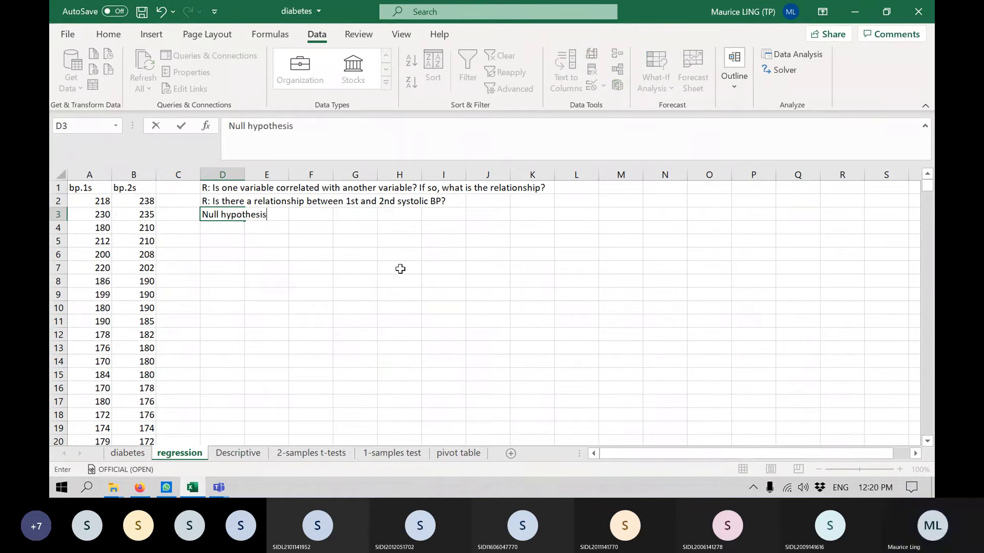
pyautogui.write(': There is n')
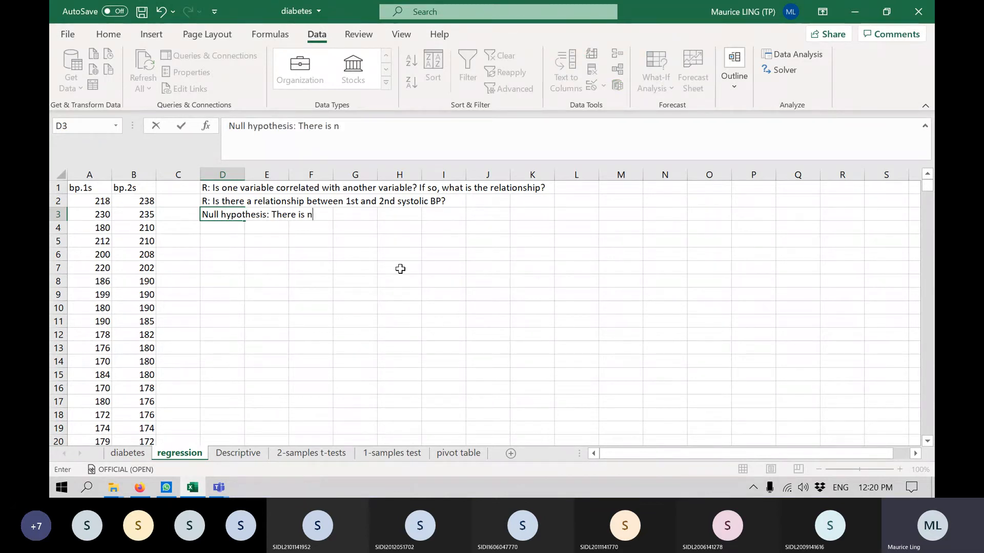
pyautogui.write('o correlation (Pea')
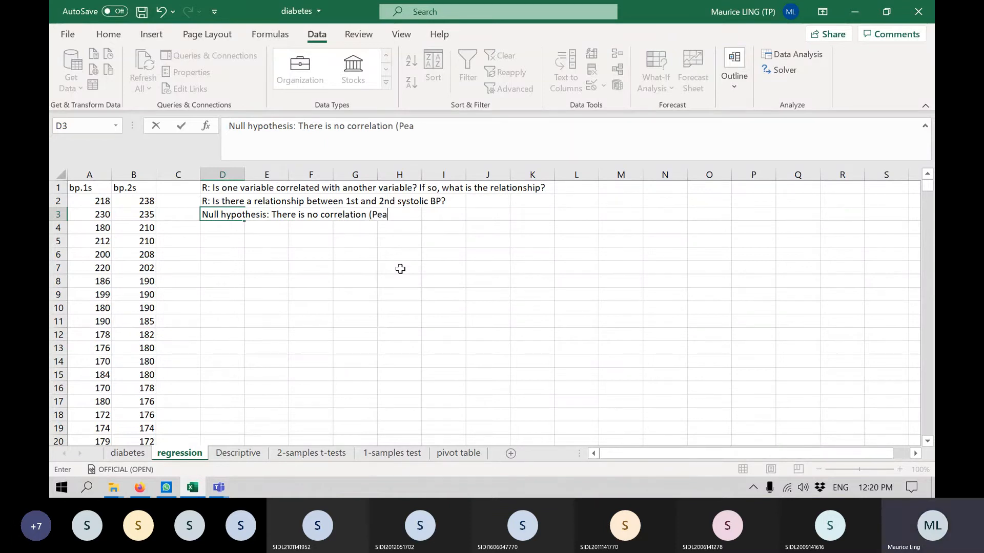
pyautogui.write("rson'")
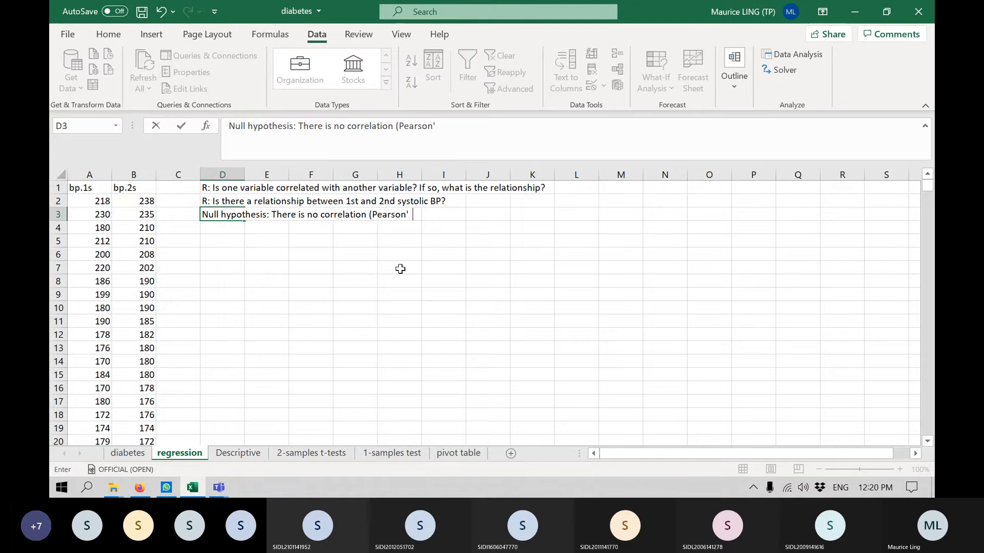
pyautogui.write('s corre')
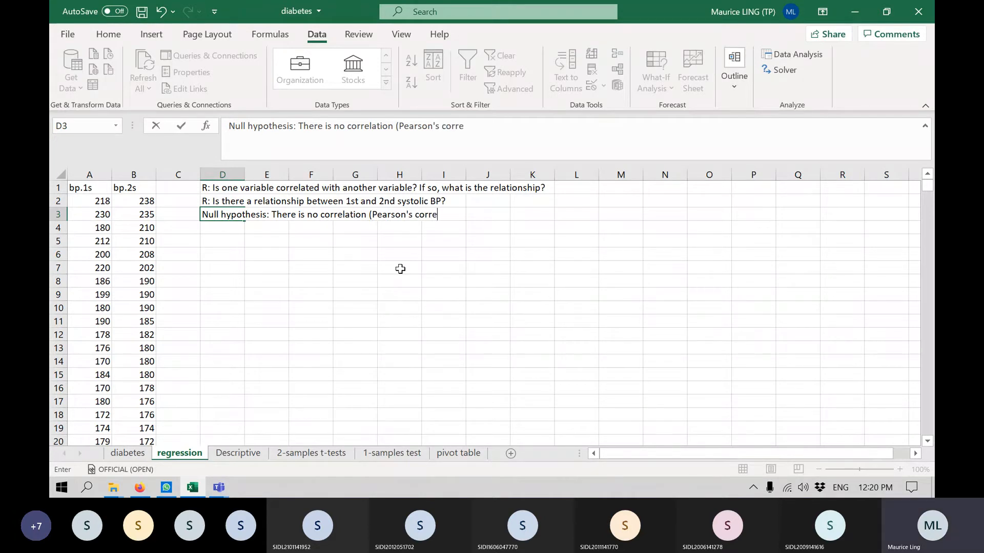
pyautogui.write('lation effic')
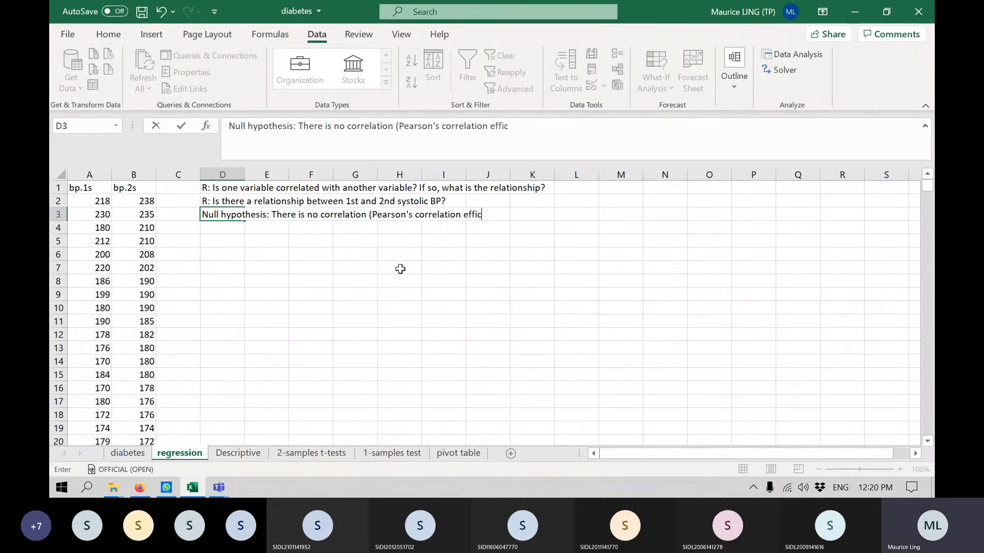
pyautogui.write('ient = 0')
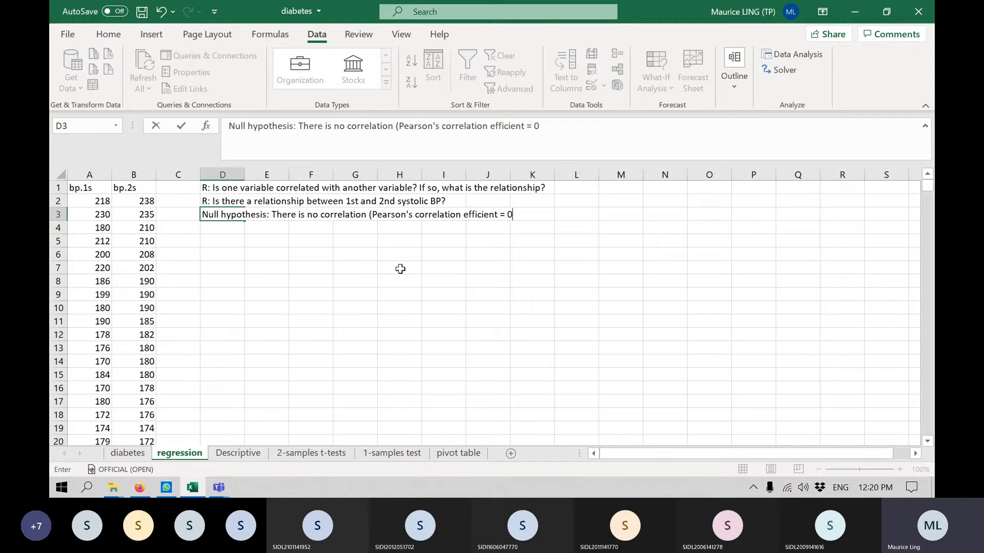
pyautogui.press('Return')
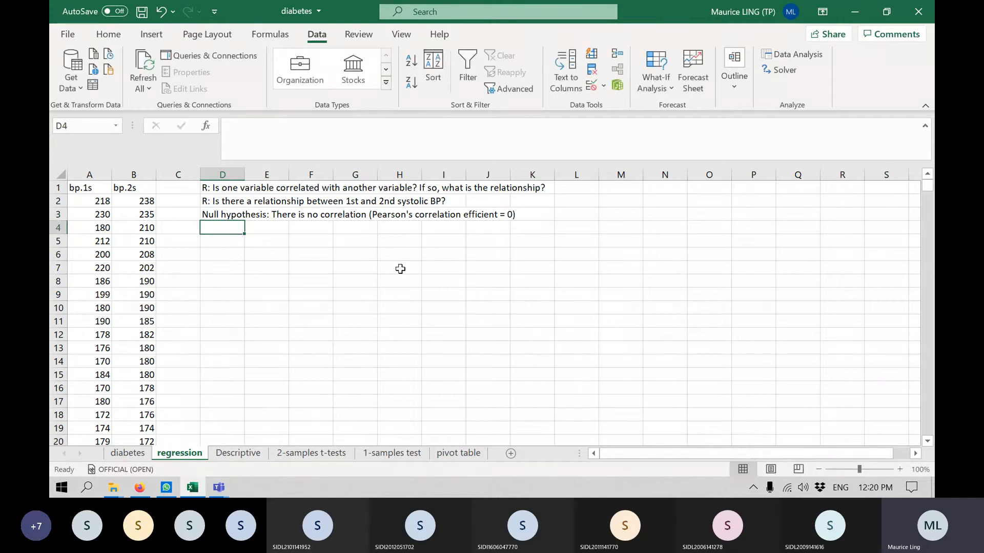
# Enter "Alternate hypothesis: There is a correlation (r =/= 0)" in cell D4.
pyautogui.write('Alterna')
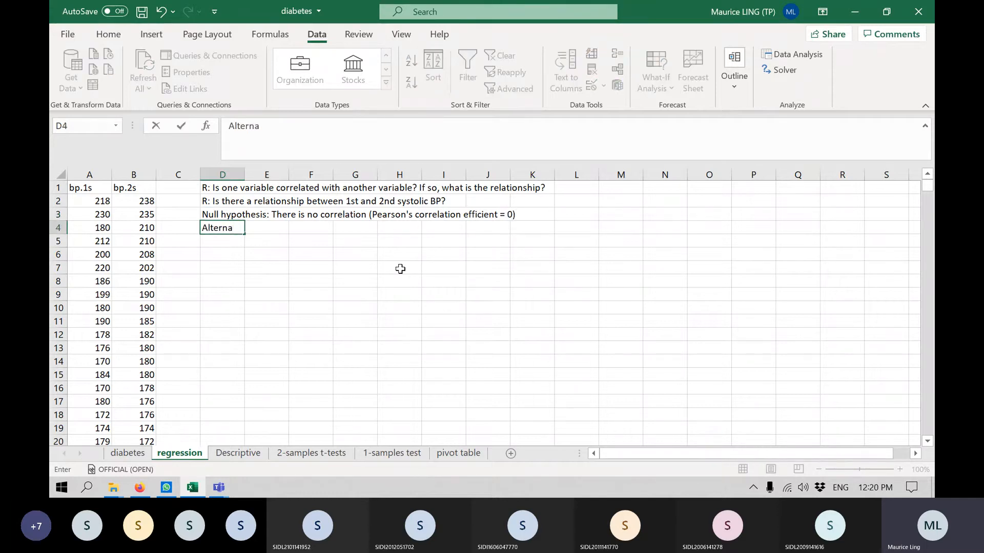
pyautogui.write('te hy')
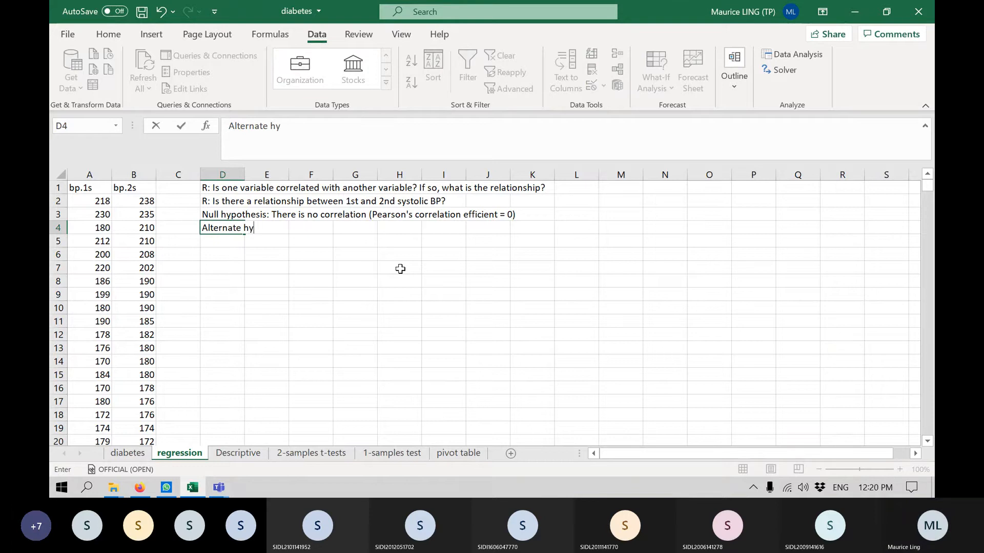
pyautogui.write('pothesis: There is')
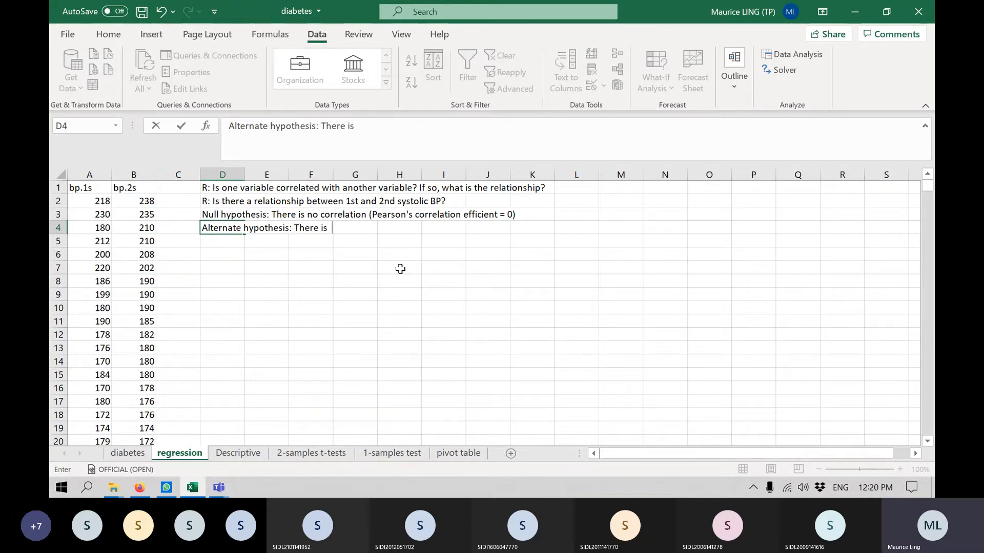
pyautogui.write(' a correlation ')
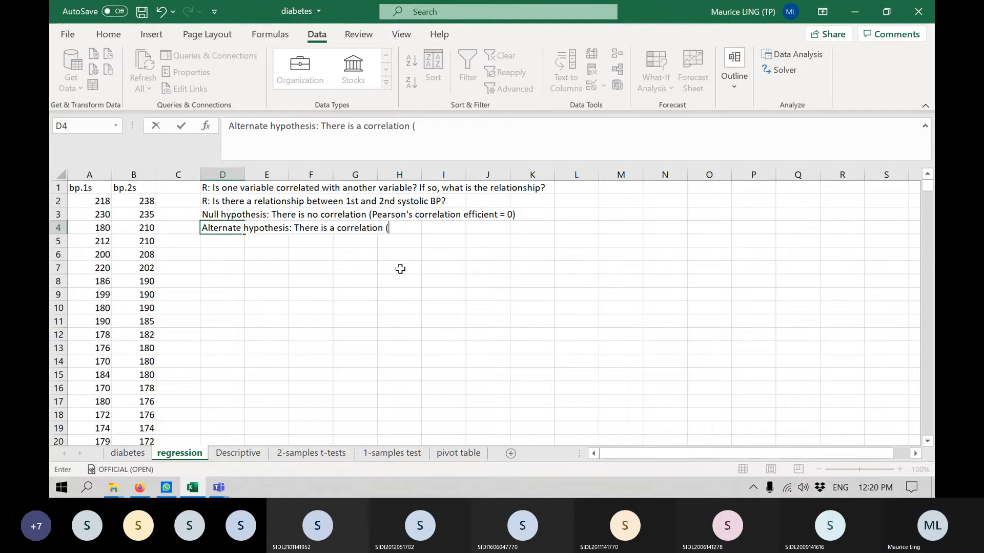
pyautogui.write('(')
pyautogui.press('BackSpace')
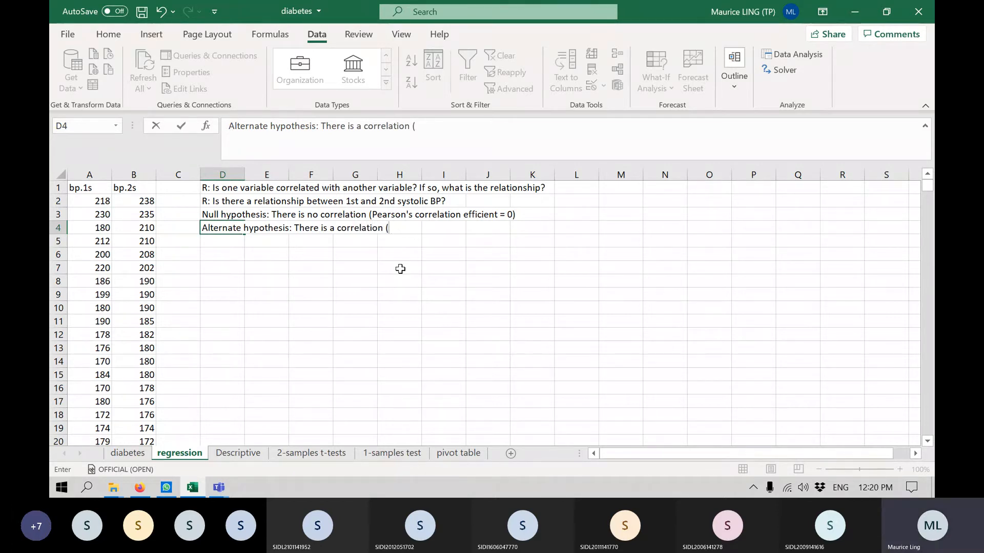
pyautogui.write('r =/= 0)')
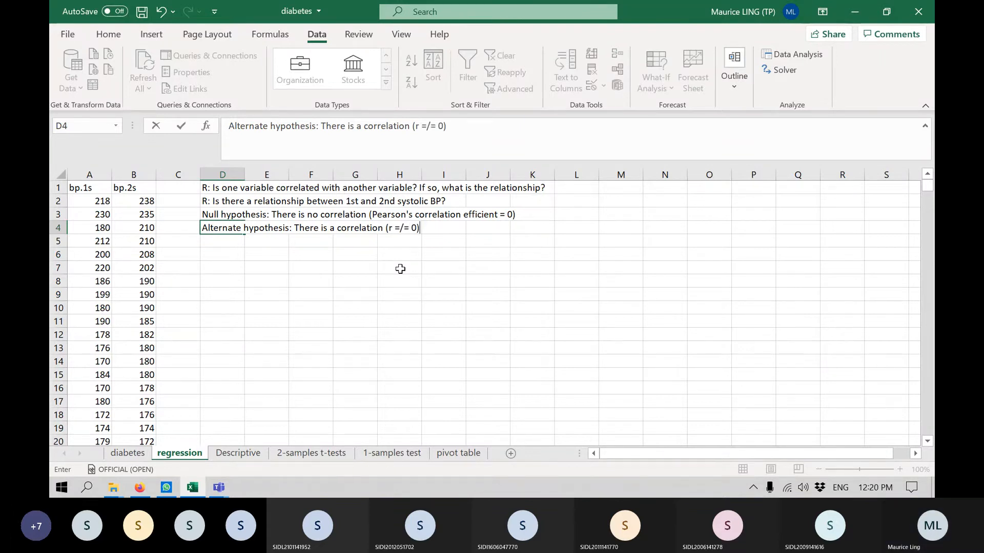
pyautogui.press('Return')
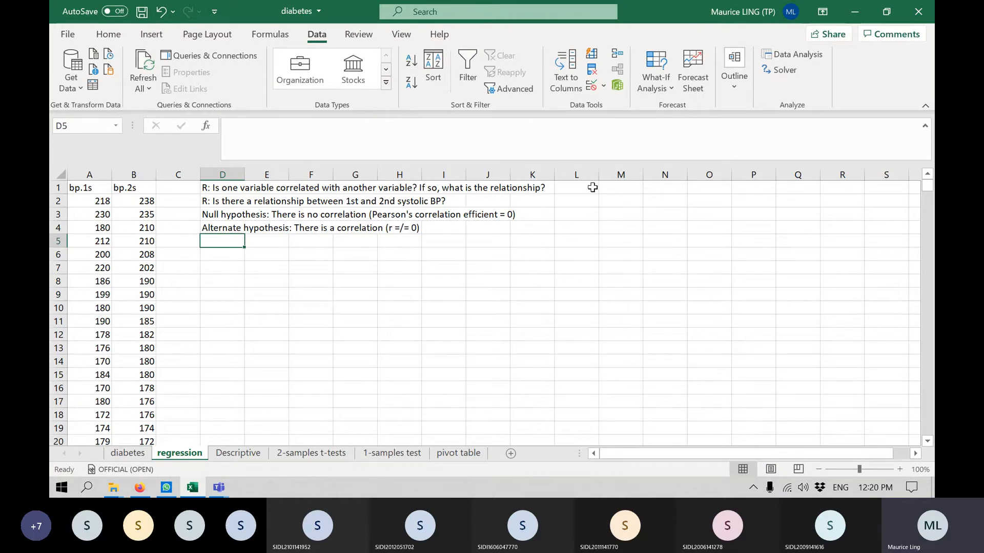
# Start a Regression data analysis with bp.2s (B1:B140) as the Y range and bp.1s (A1:A140) as the X range.
pyautogui.click(807, 55)
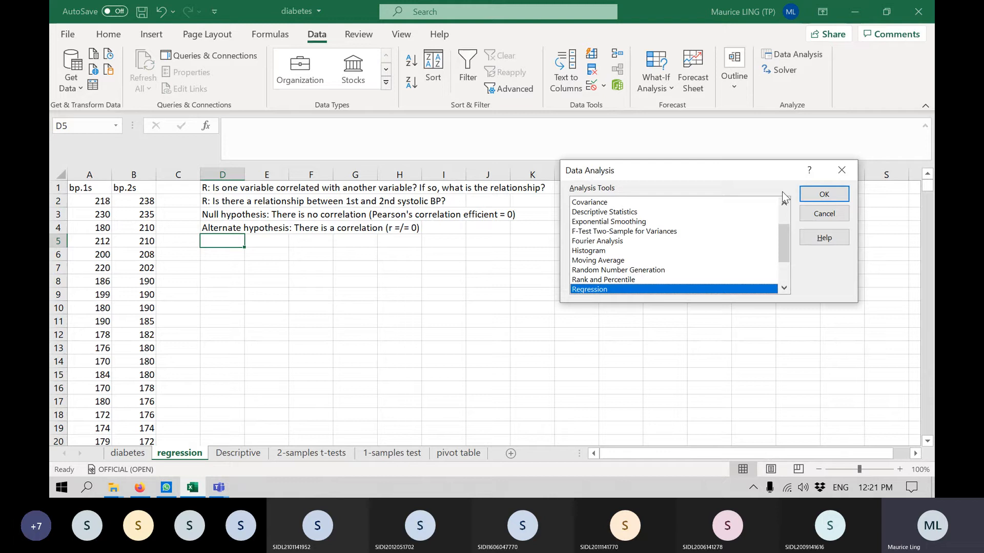
pyautogui.click(819, 194)
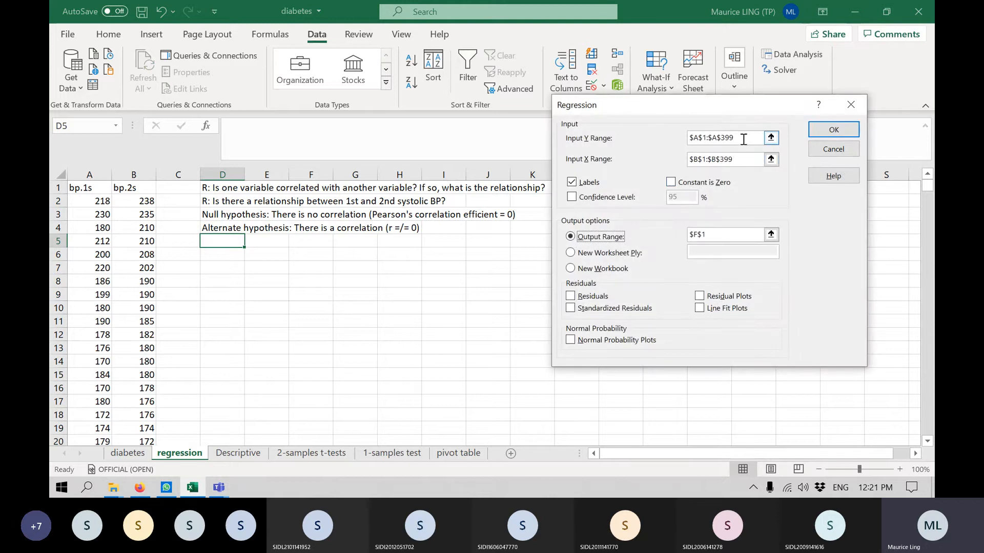
pyautogui.click(716, 139)
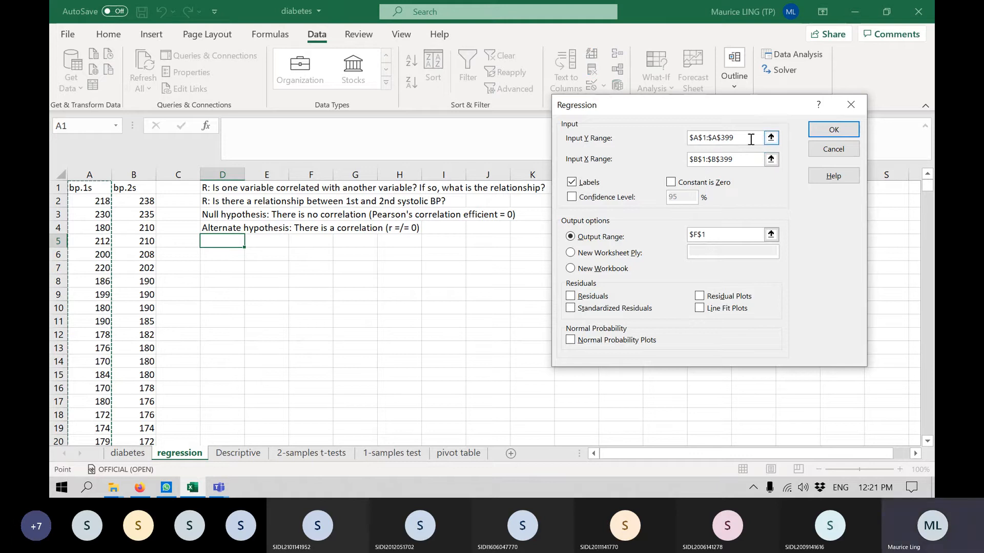
pyautogui.moveTo(753, 139); pyautogui.dragTo(674, 140)
pyautogui.click(139, 188)
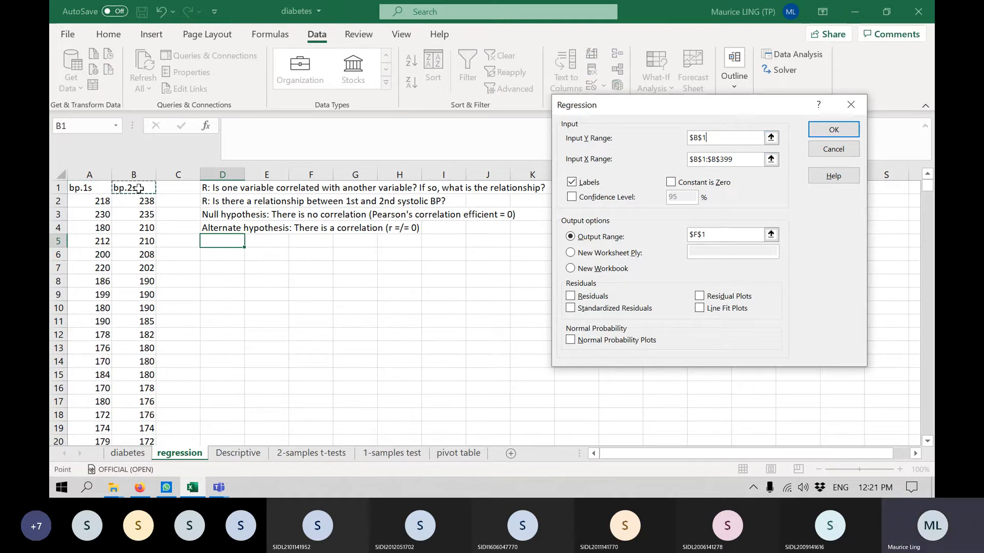
pyautogui.hotkey('ctrl', 'shift', 'Down')
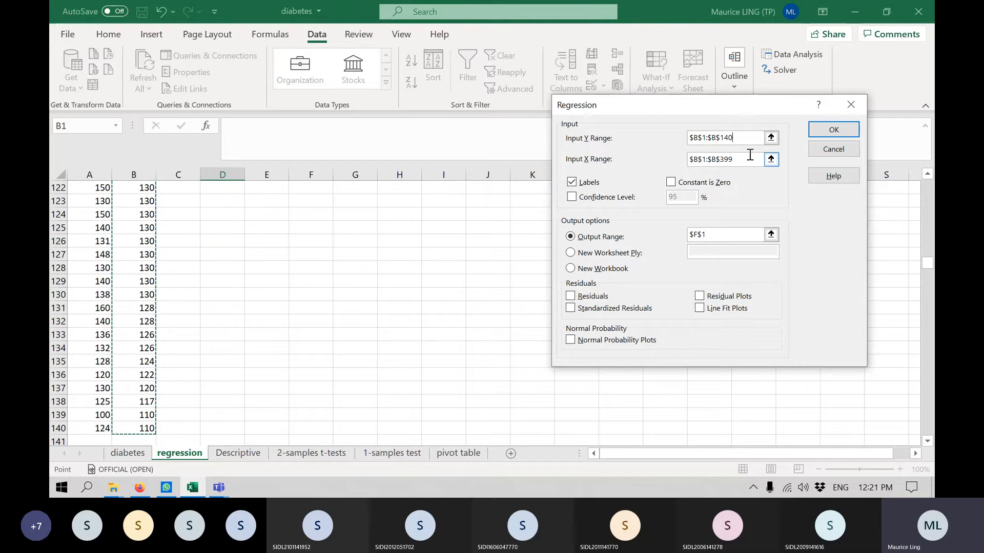
pyautogui.moveTo(750, 156); pyautogui.dragTo(599, 162)
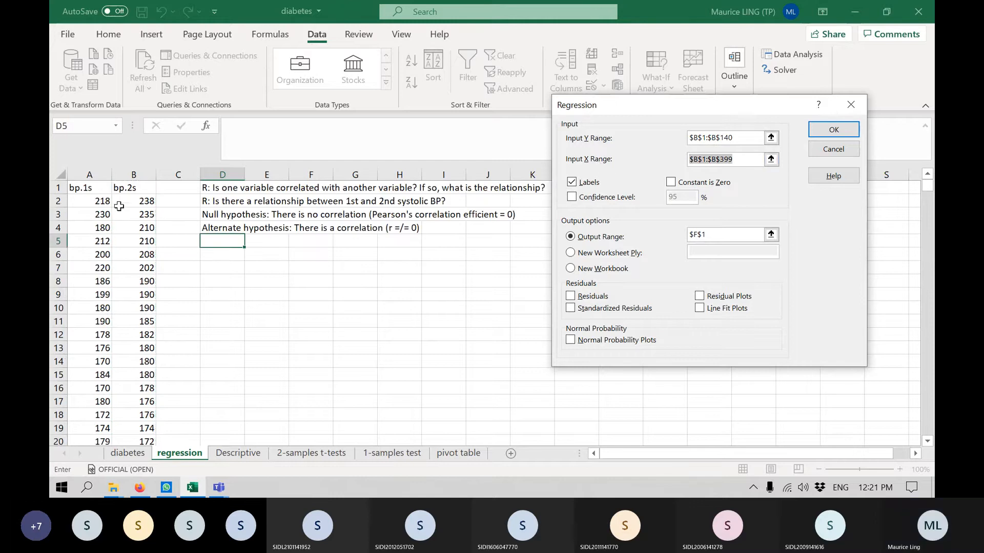
pyautogui.click(98, 185)
pyautogui.hotkey('ctrl', 'shift', 'Down')
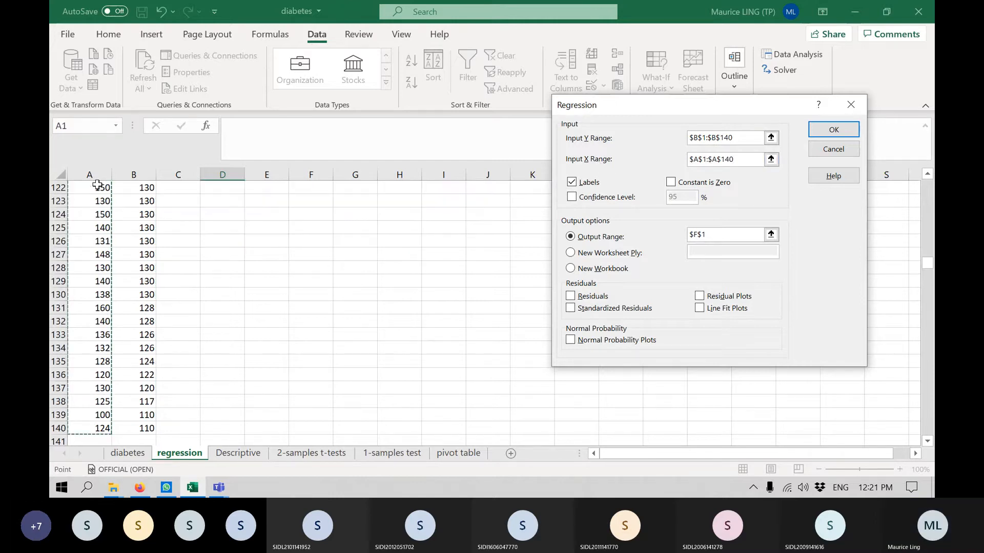
# Set the regression's output range to cell D6 and run the analysis.
pyautogui.scroll(12, 631, 294)
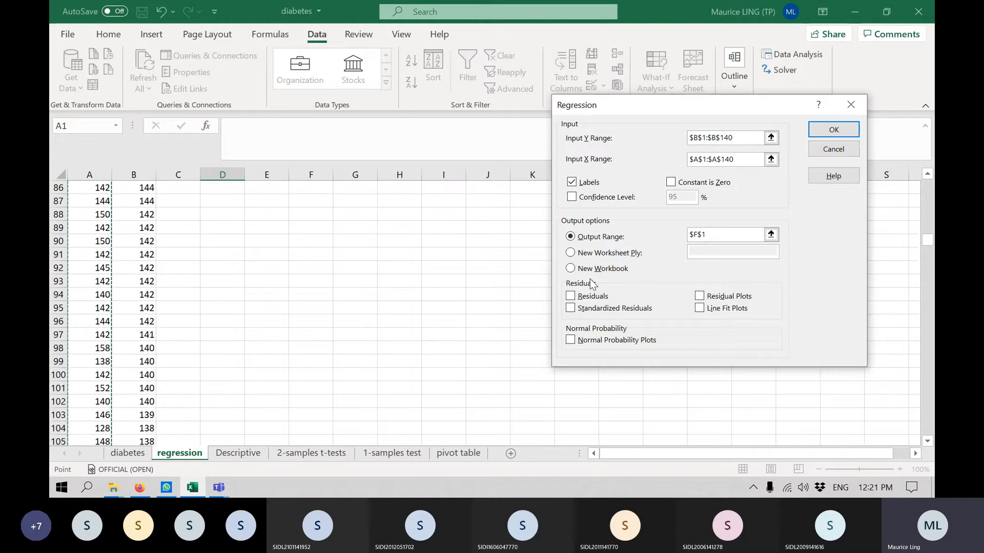
pyautogui.scroll(17, 591, 284)
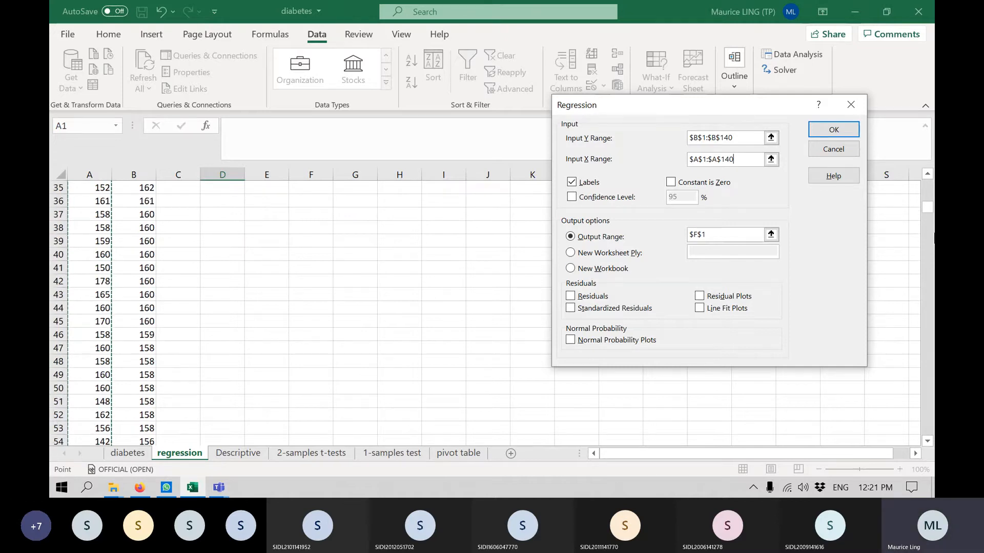
pyautogui.moveTo(928, 209); pyautogui.dragTo(928, 154)
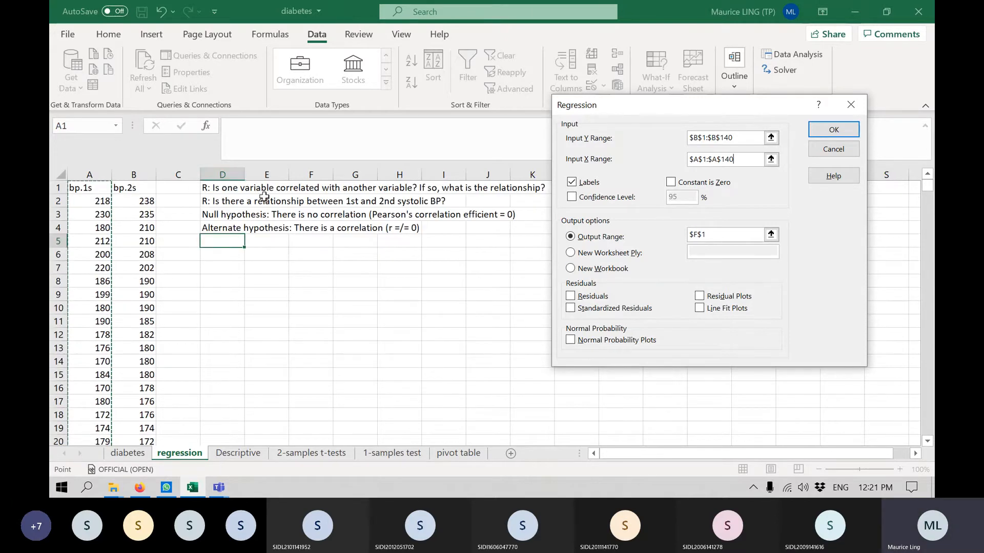
pyautogui.click(720, 234)
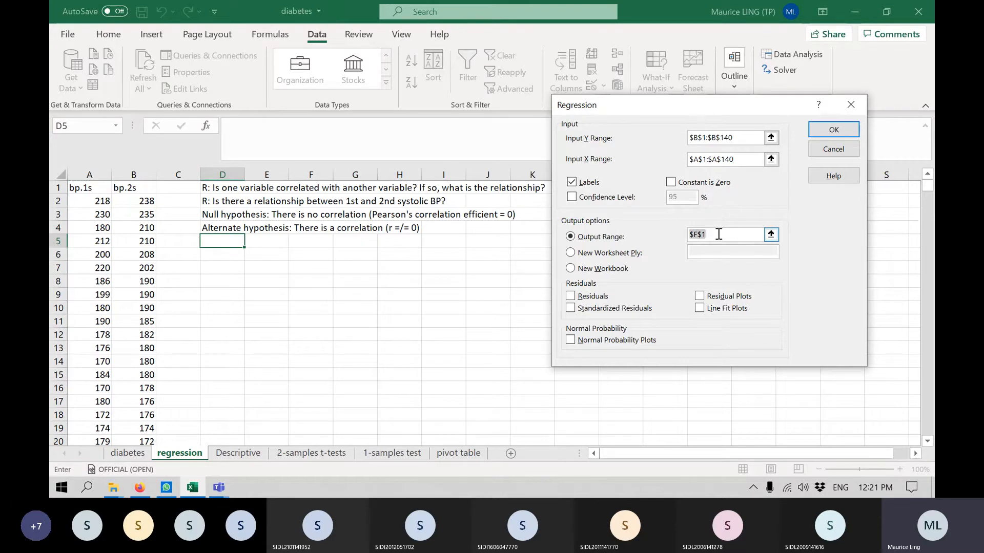
pyautogui.click(221, 255)
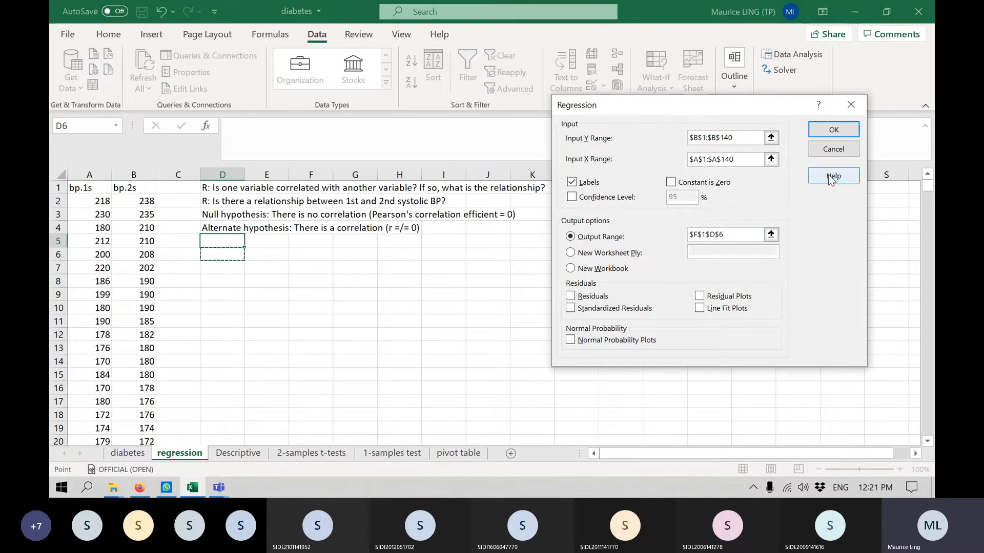
pyautogui.moveTo(736, 234); pyautogui.dragTo(617, 227)
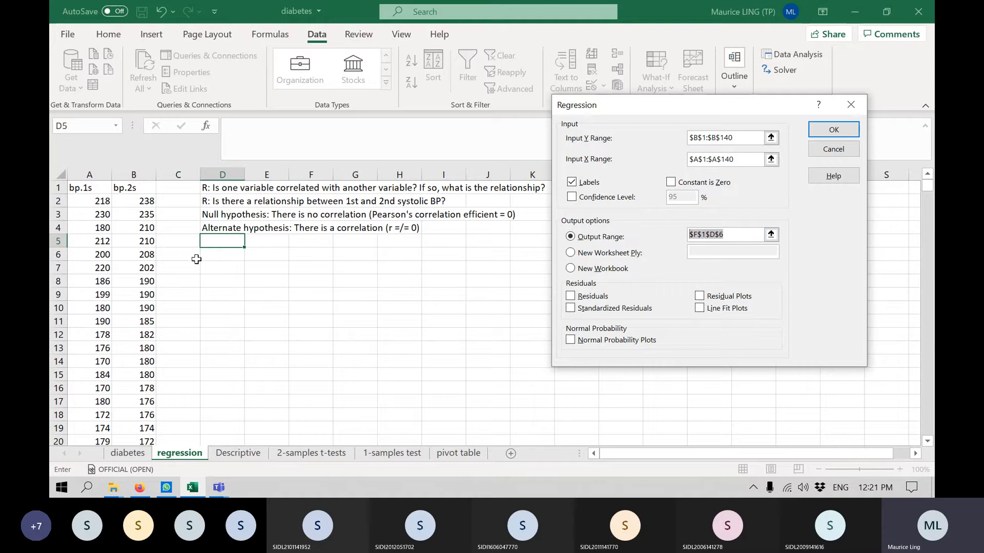
pyautogui.click(235, 260)
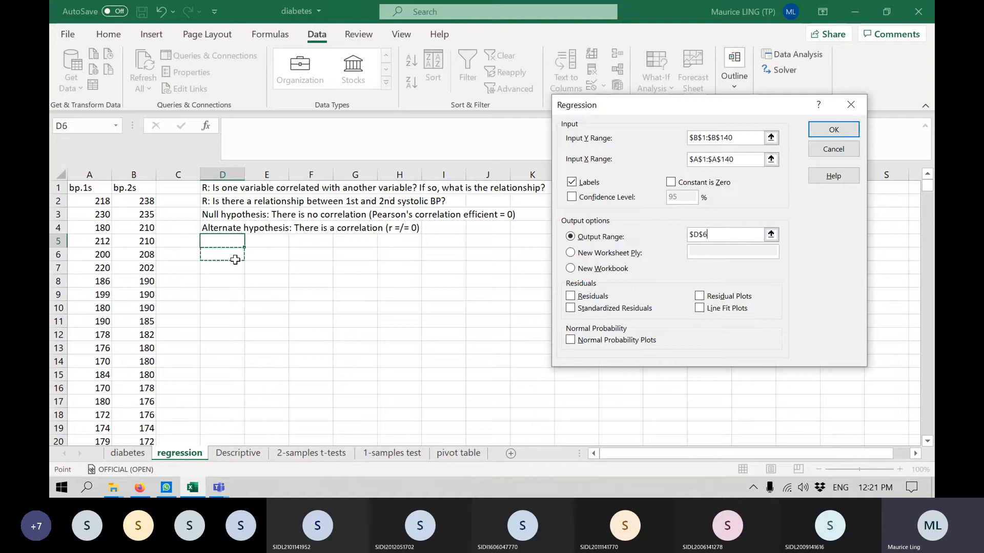
pyautogui.click(840, 128)
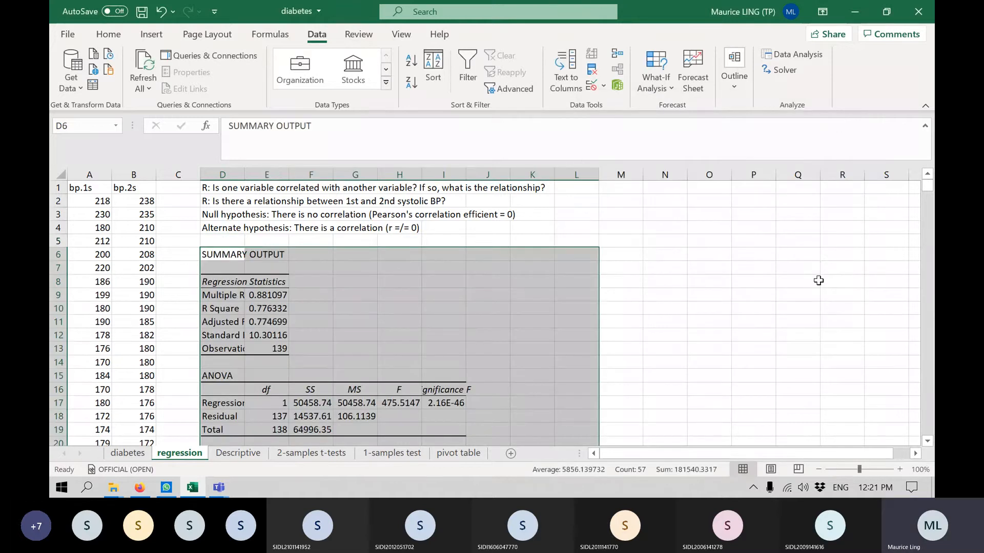
# Widen column D so the regression statistics labels fit.
pyautogui.scroll(-2, 606, 324)
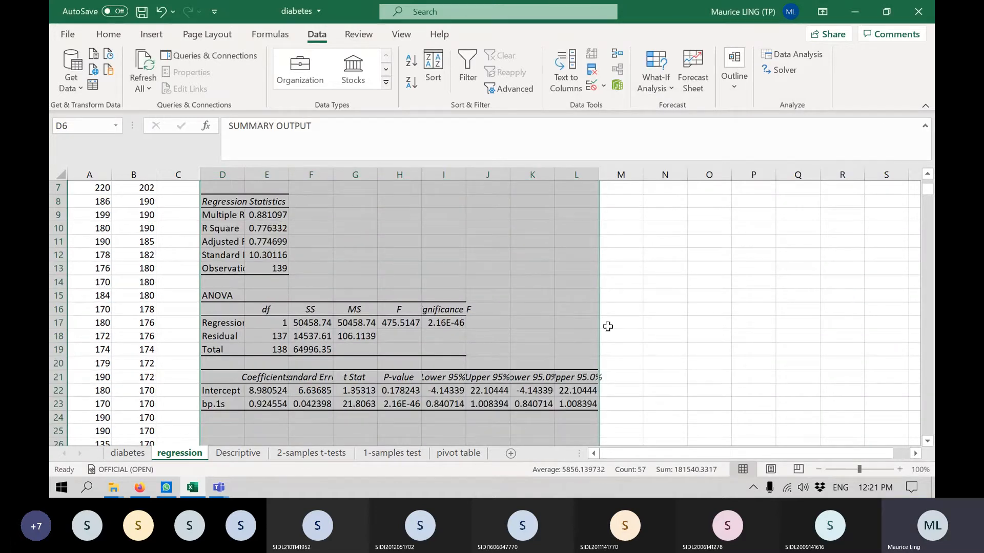
pyautogui.click(266, 215)
pyautogui.moveTo(245, 175); pyautogui.dragTo(281, 175)
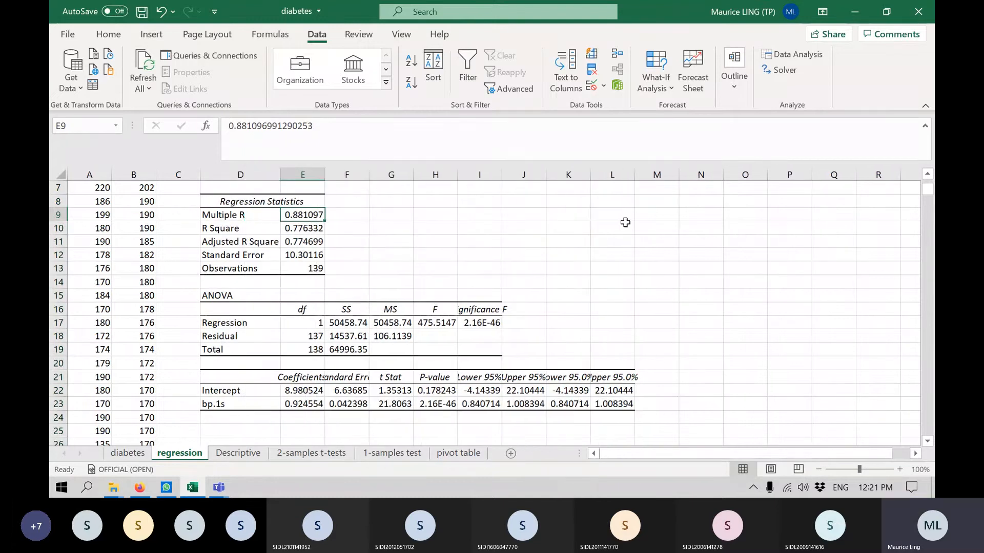
# Examine the Regression Statistics and ANOVA tables, including Multiple R, R Square, F and Significance F.
pyautogui.moveTo(224, 204); pyautogui.dragTo(308, 269)
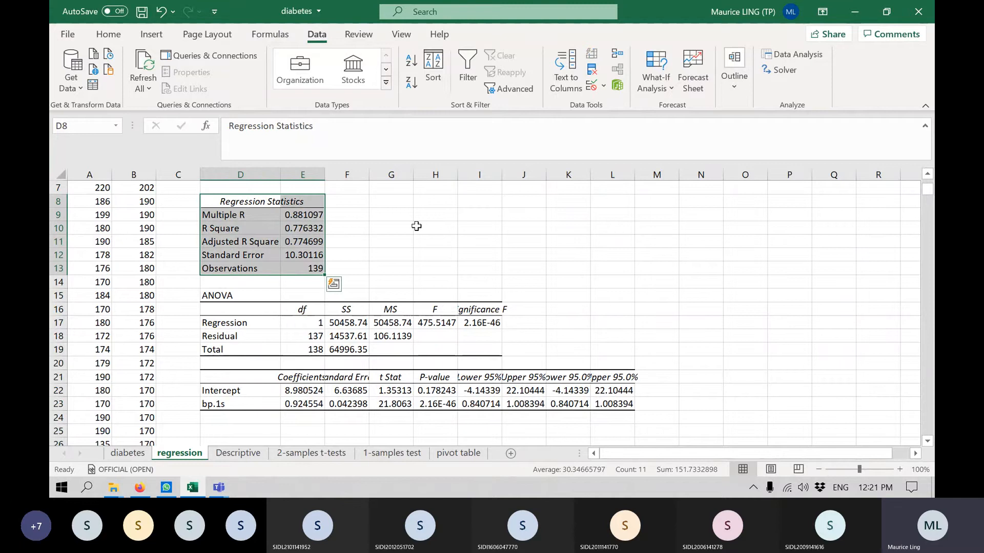
pyautogui.click(347, 230)
pyautogui.scroll(1, 432, 295)
pyautogui.scroll(1, 431, 303)
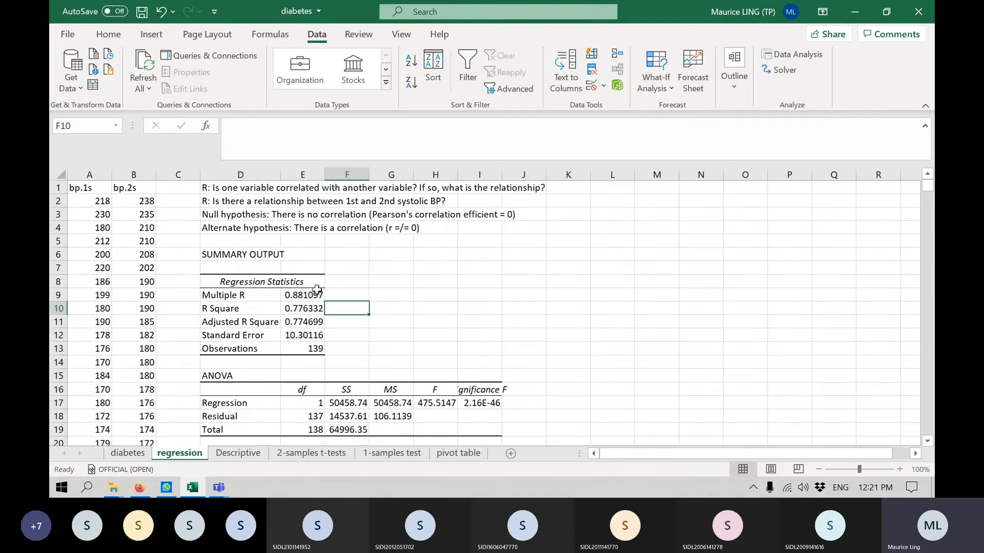
pyautogui.click(350, 296)
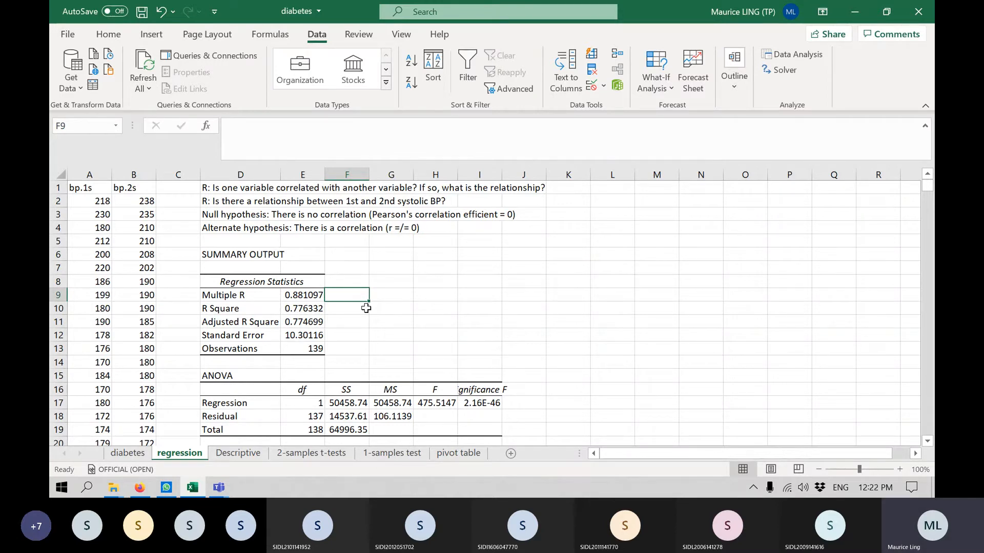
pyautogui.click(342, 312)
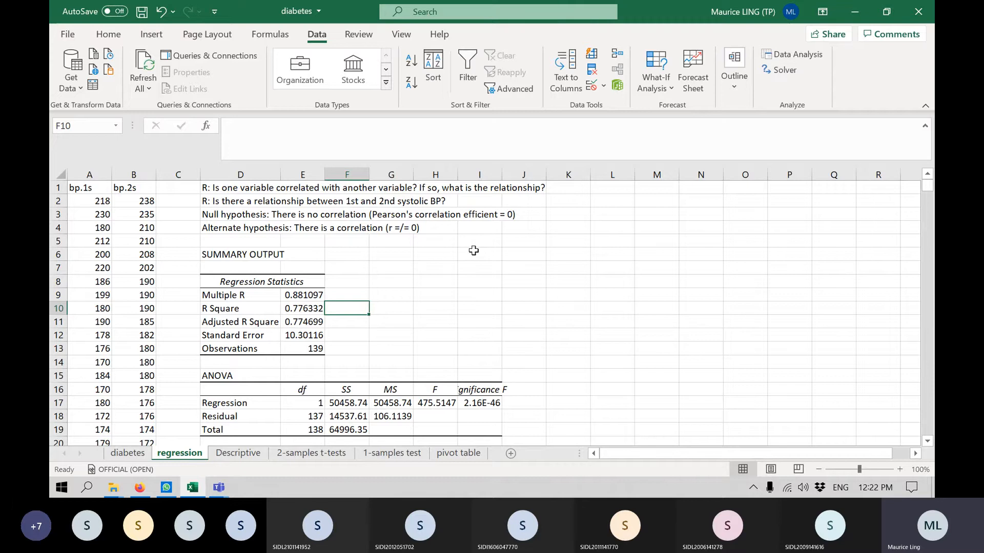
pyautogui.scroll(-2, 472, 250)
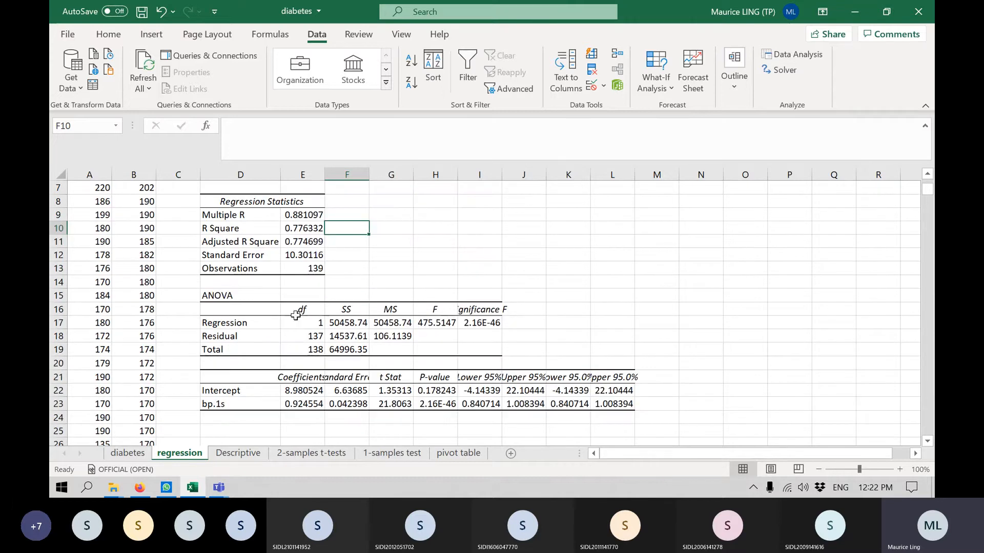
pyautogui.moveTo(222, 293); pyautogui.dragTo(485, 348)
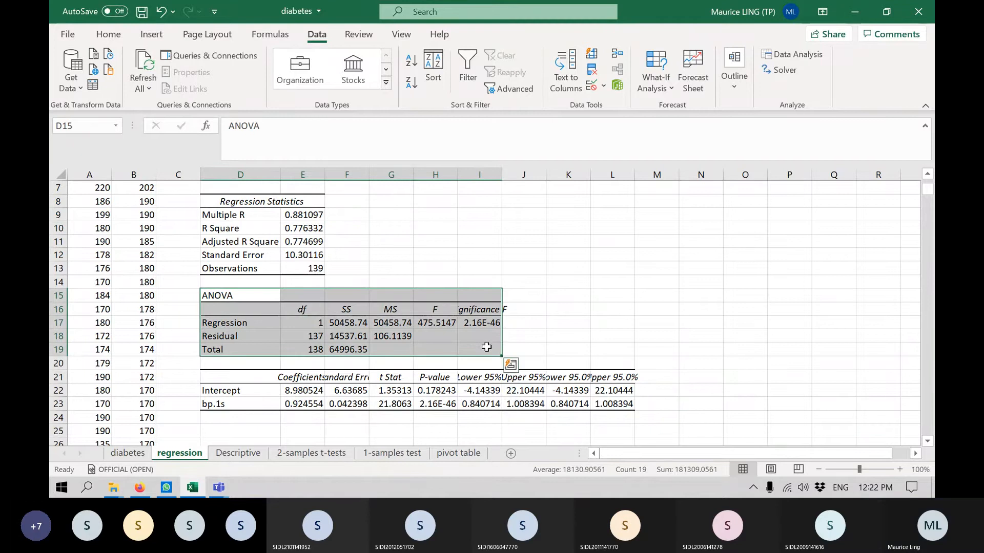
pyautogui.click(491, 324)
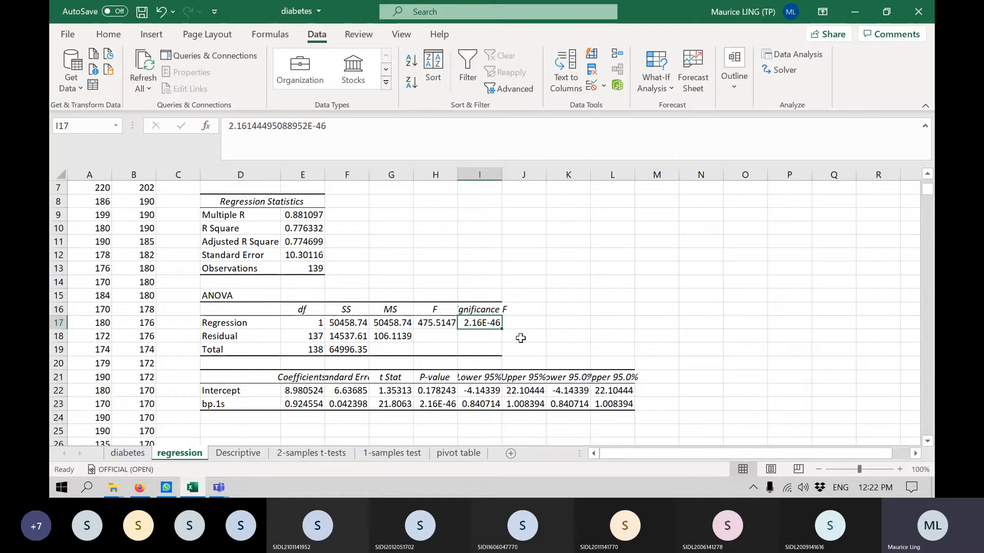
pyautogui.click(440, 323)
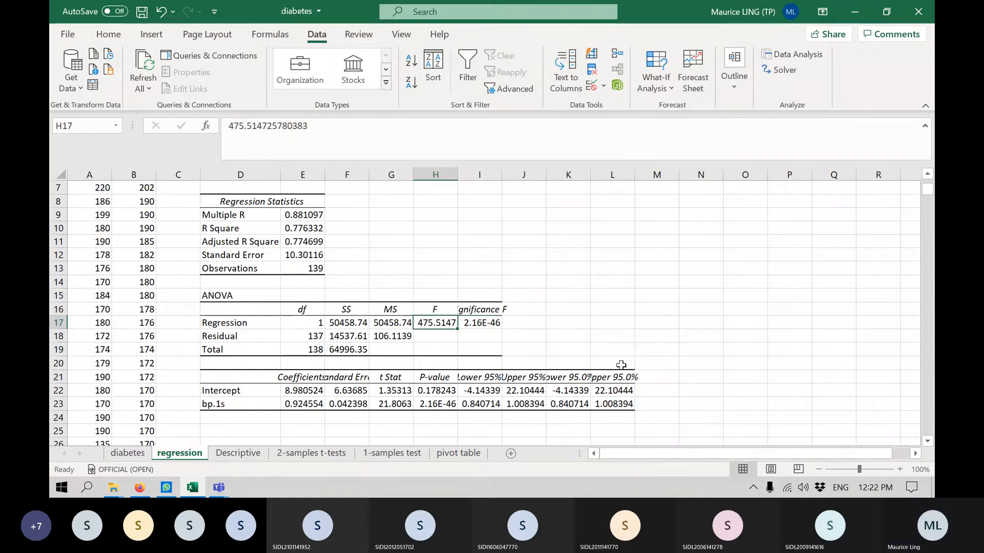
# Enter the conclusion "There is a correlation" in cell K17, beside the ANOVA Regression row.
pyautogui.scroll(2, 621, 366)
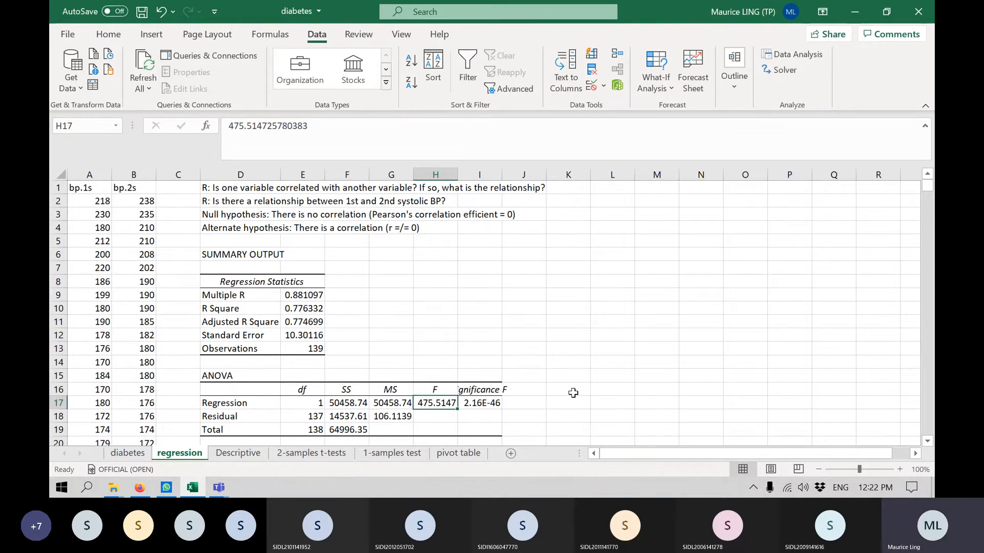
pyautogui.click(558, 399)
pyautogui.write('Ther')
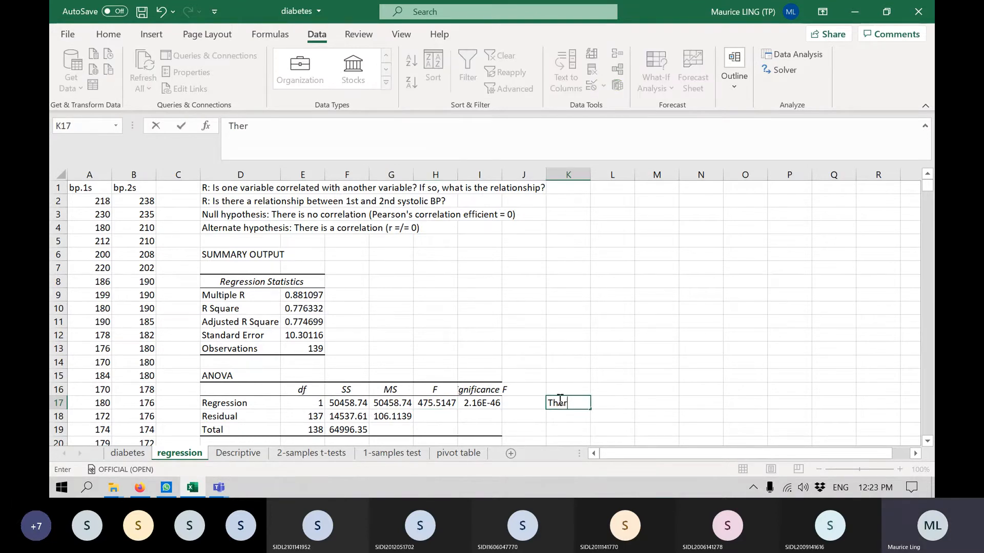
pyautogui.write('e is a correlation')
pyautogui.press('Return')
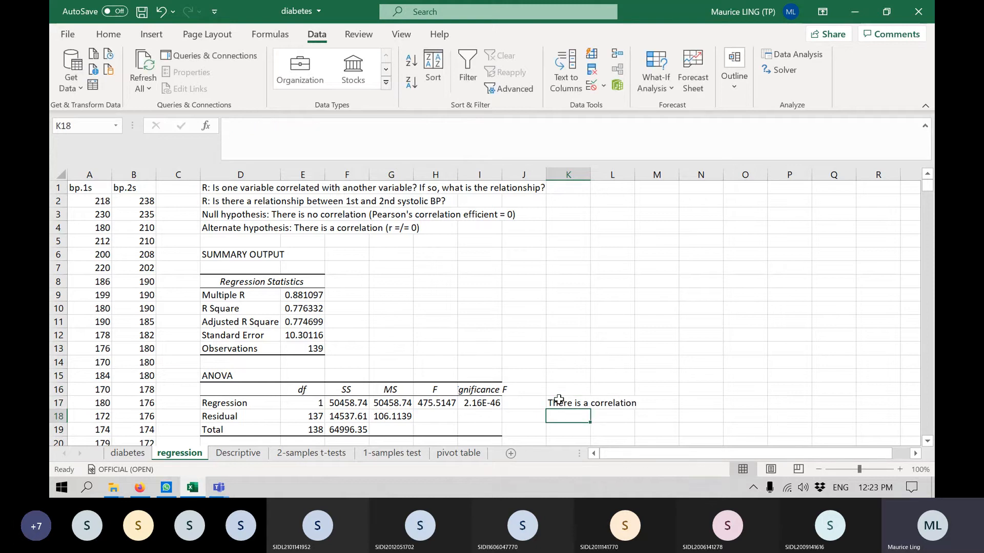
# Examine the regression coefficients table for the intercept and bp.1s alongside the bp.1s and bp.2s data columns.
pyautogui.scroll(-3, 581, 287)
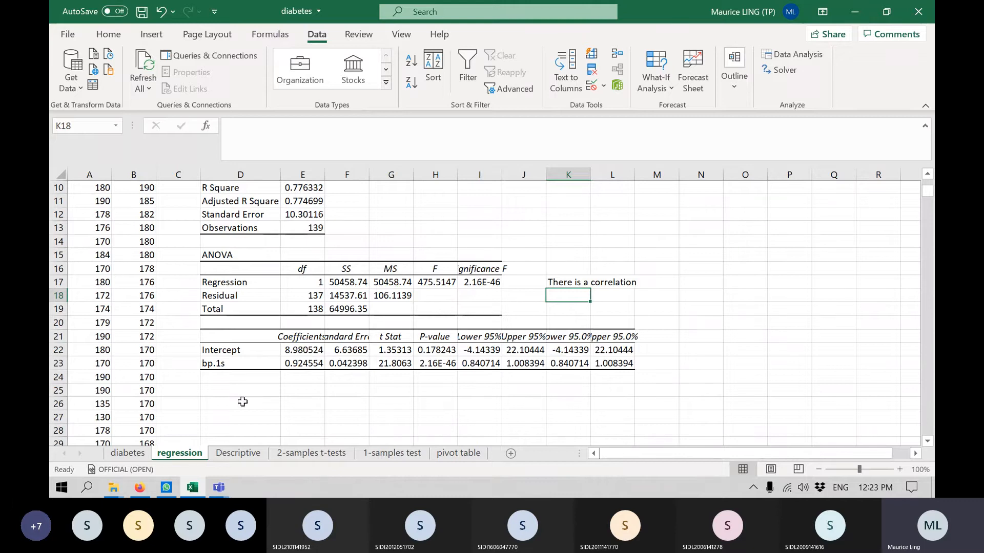
pyautogui.moveTo(266, 337); pyautogui.dragTo(598, 366)
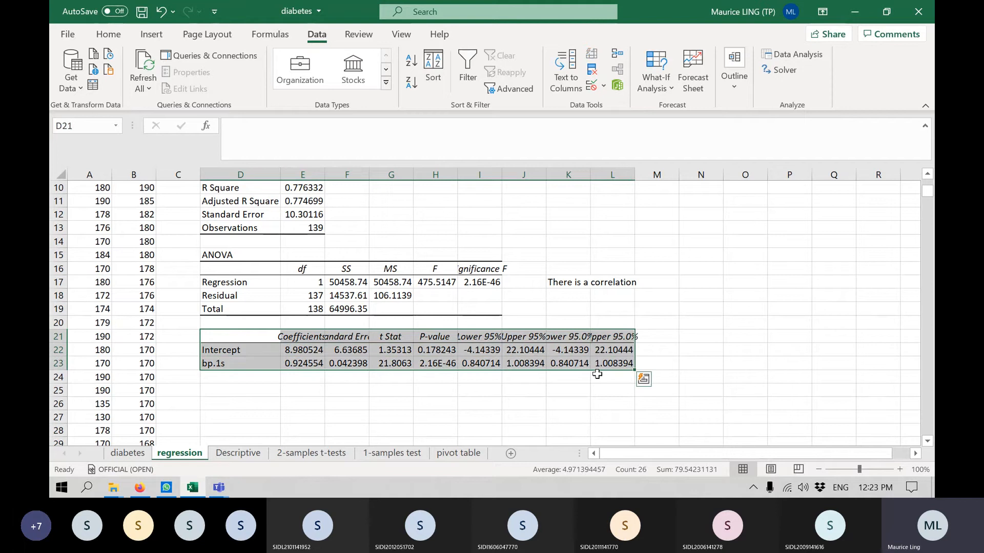
pyautogui.click(237, 386)
pyautogui.scroll(1, 237, 387)
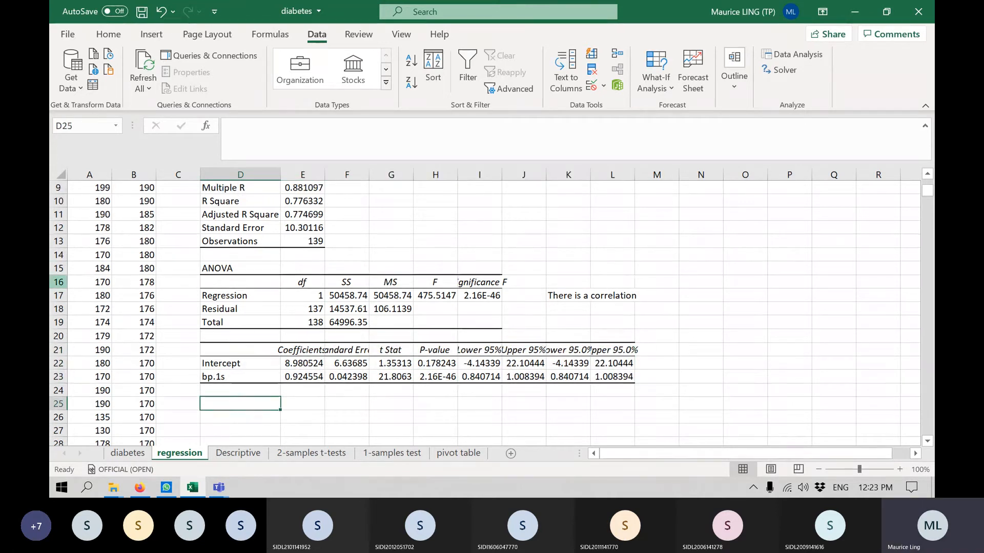
pyautogui.scroll(3, 237, 386)
pyautogui.click(139, 174)
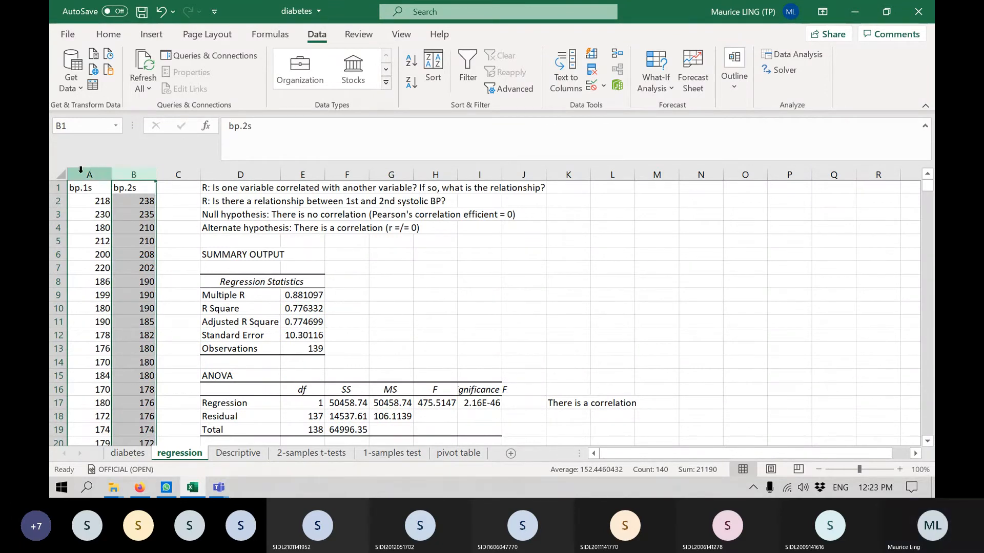
pyautogui.scroll(-3, 319, 244)
pyautogui.scroll(-3, 266, 266)
pyautogui.scroll(1, 266, 265)
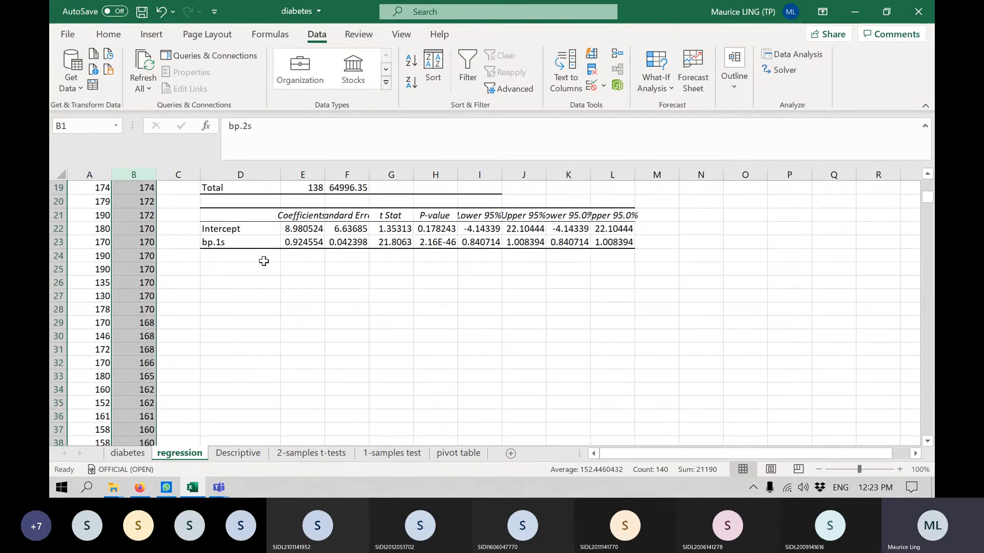
# Start the regression equation in cell D25, below the coefficients table, with the text "bp.2s =".
pyautogui.click(264, 270)
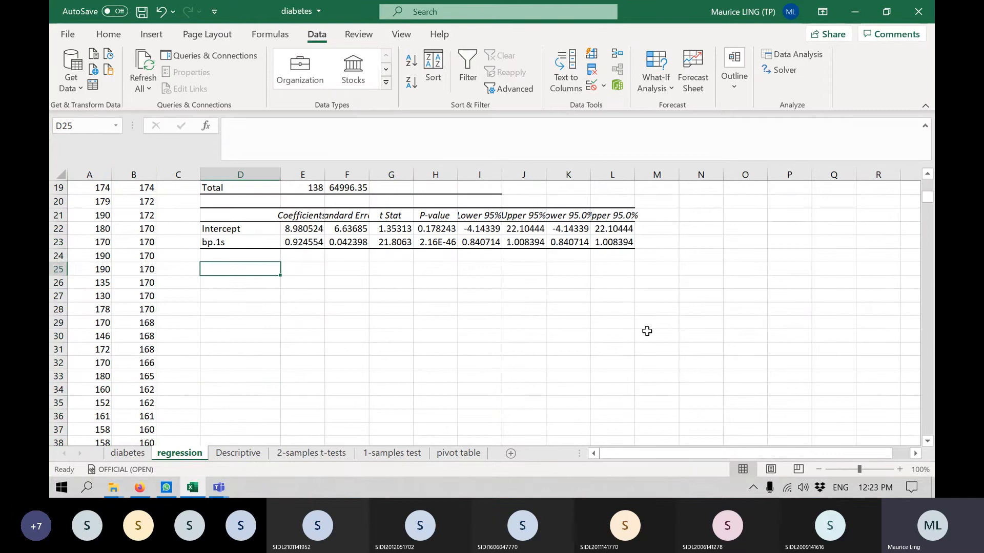
pyautogui.write('b')
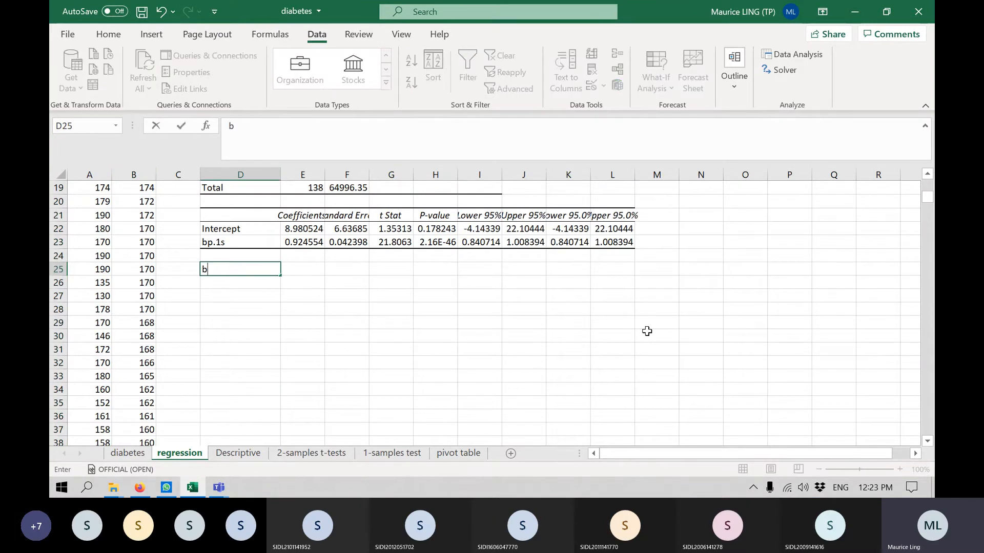
pyautogui.write('p.2s =')
pyautogui.press('Return')
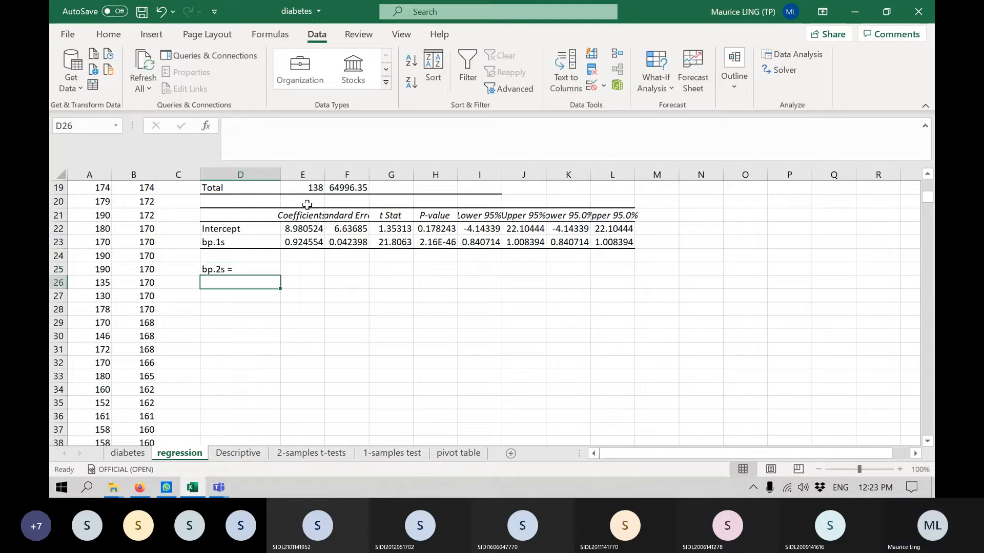
# Append the bp.1s coefficient 0.924554 to the equation text in cell D25.
pyautogui.click(307, 216)
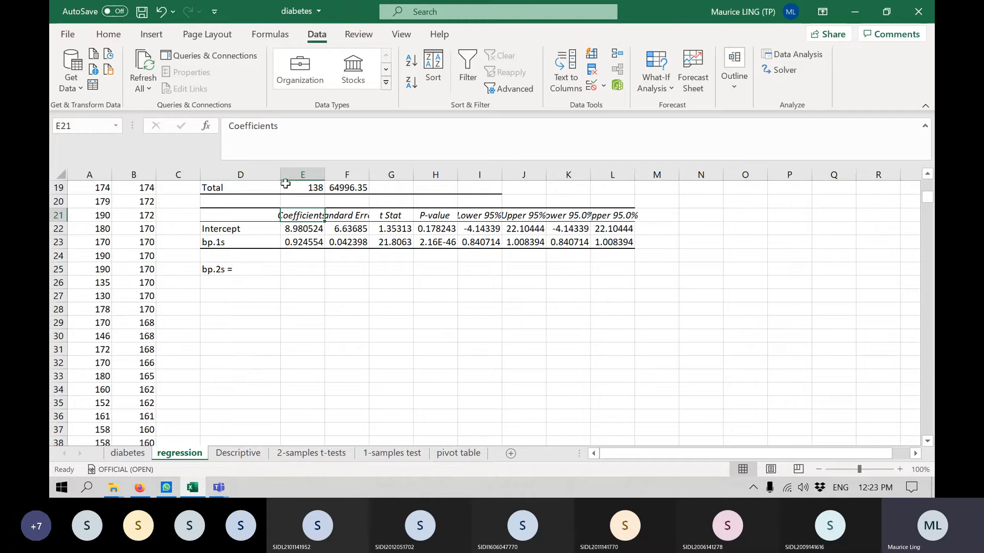
pyautogui.click(250, 276)
pyautogui.click(351, 123)
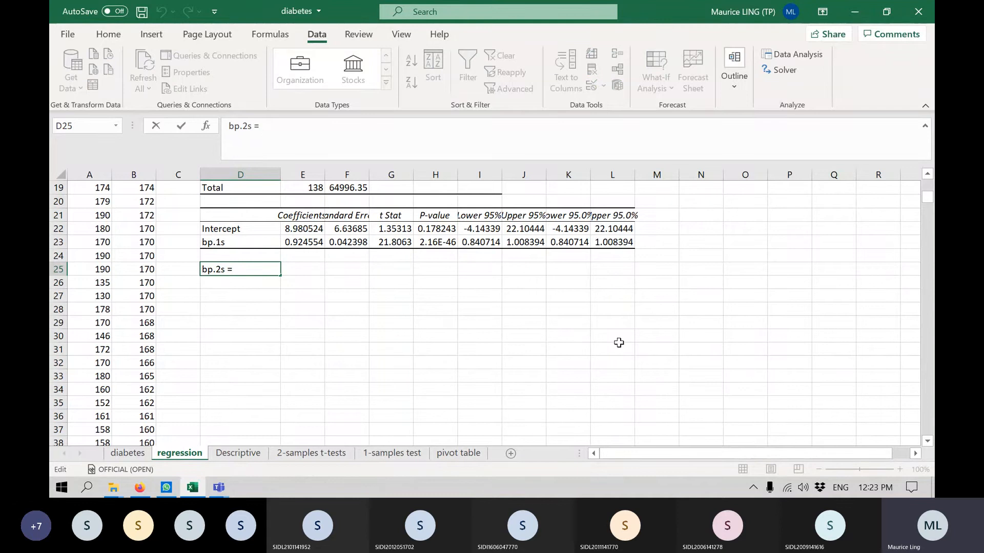
pyautogui.write('0.92')
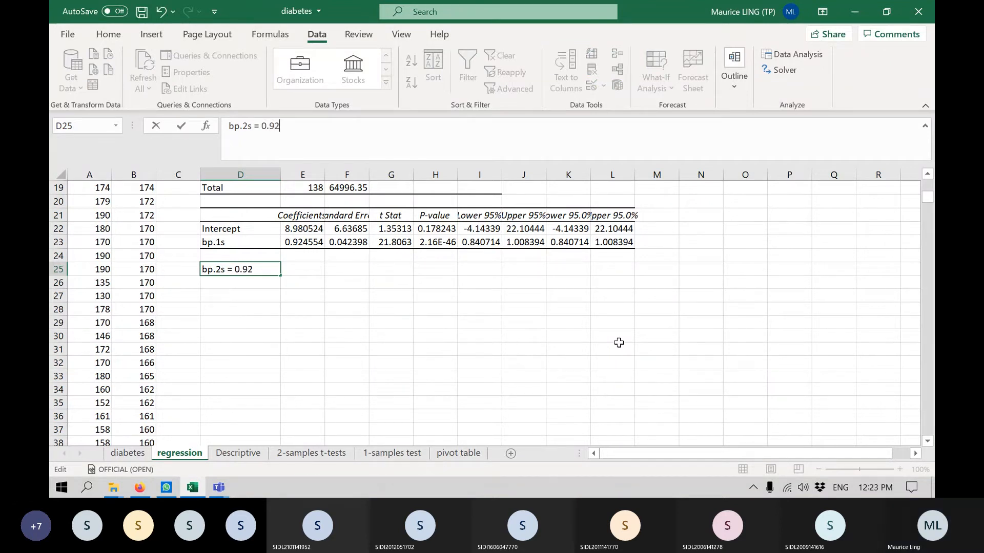
pyautogui.write('4554')
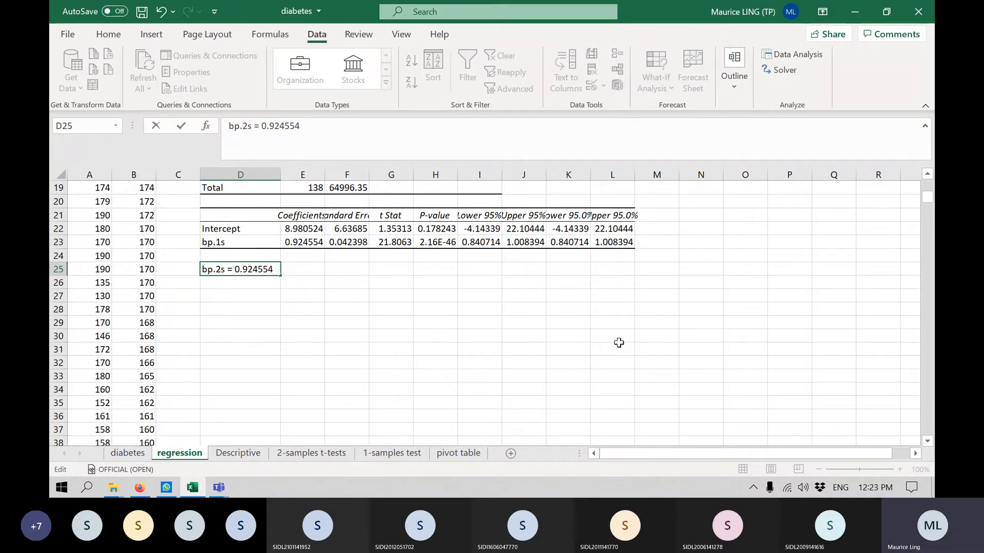
pyautogui.write(' bp.1s + ')
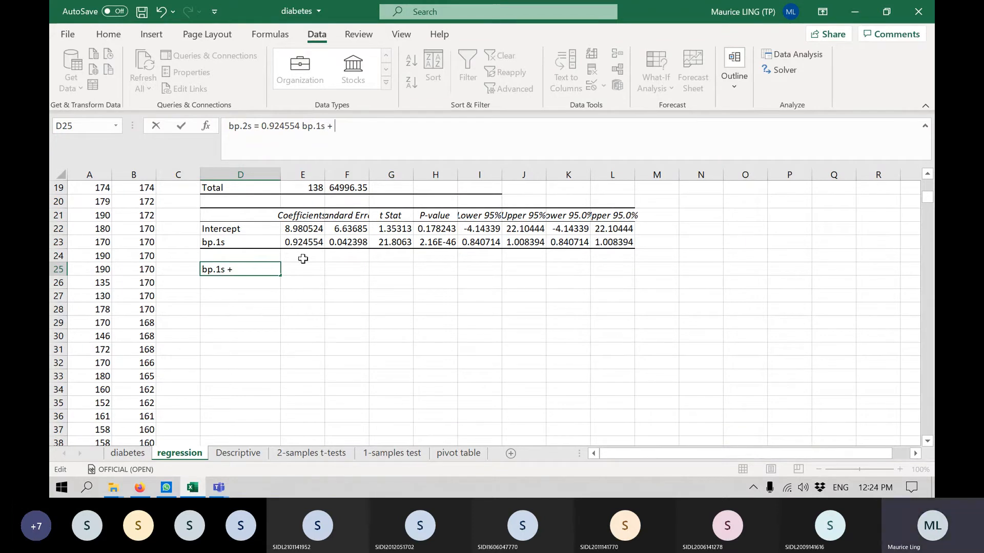
pyautogui.write('8.980524')
# Complete the equation in cell D25 with the term "bp.1s" and the intercept, "+ 8.980524".
pyautogui.press('Return')
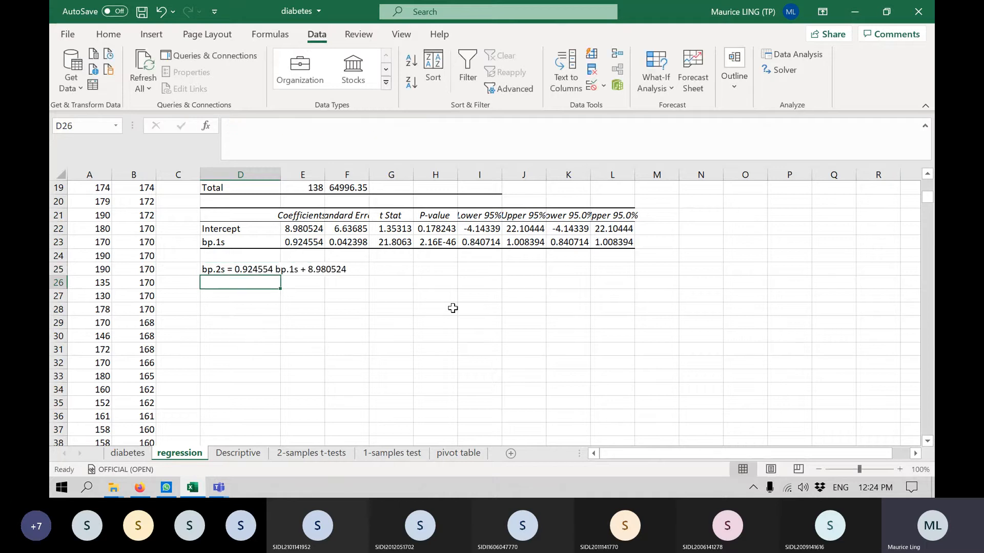
# Enter the general straight-line equation "y = mx + c" in cell D26, below the regression equation.
pyautogui.moveTo(219, 272); pyautogui.dragTo(351, 271)
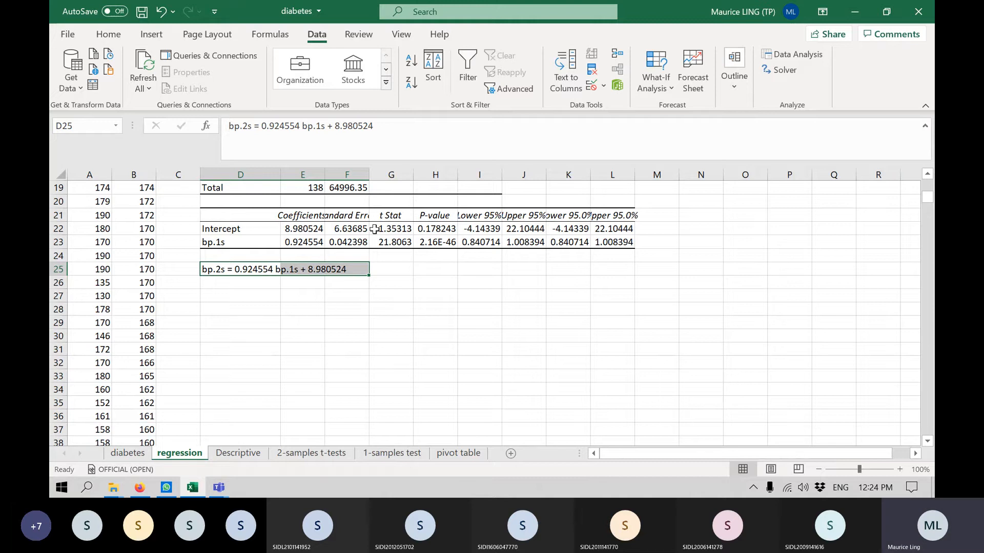
pyautogui.click(394, 232)
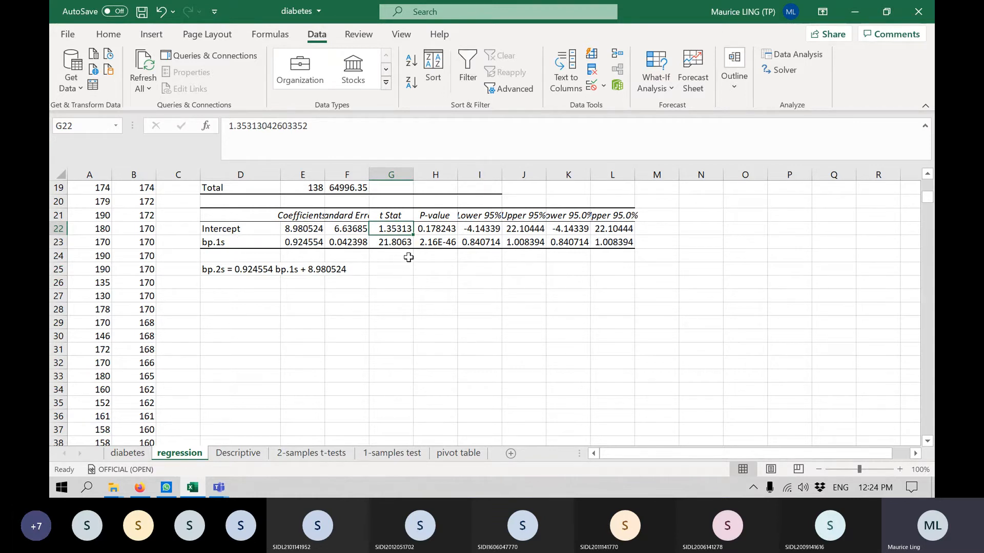
pyautogui.click(259, 281)
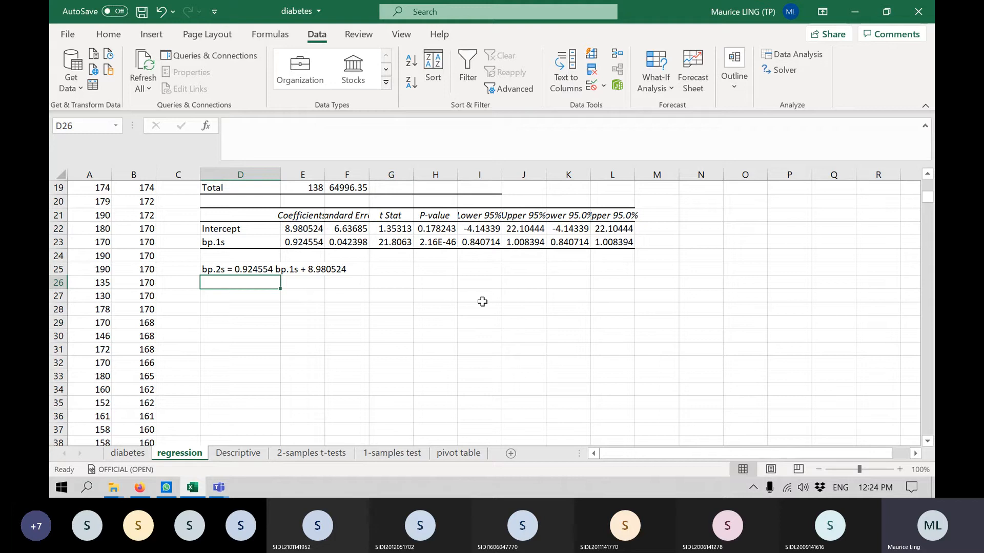
pyautogui.write('y')
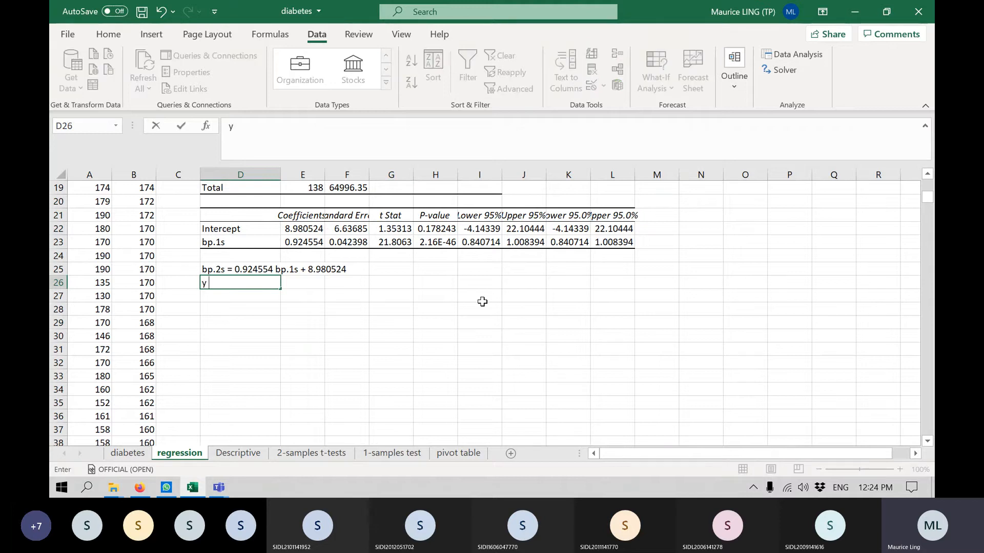
pyautogui.write(' = mx + c')
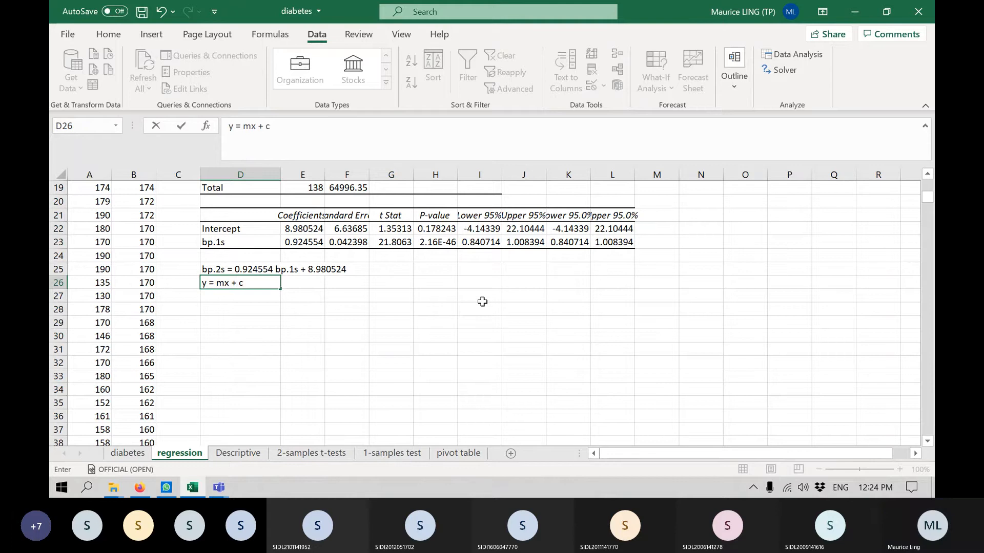
pyautogui.press('Return')
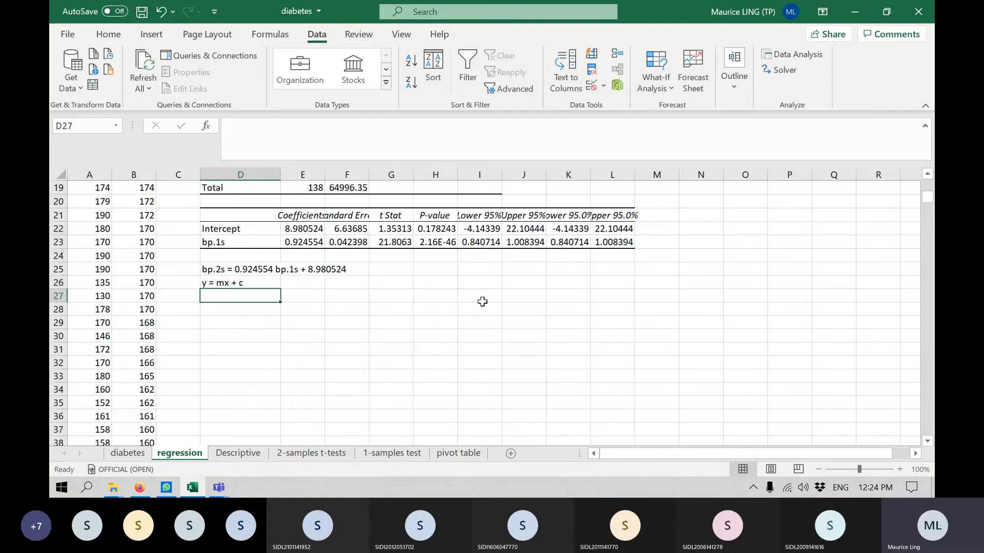
# Enter the equation in coefficient notation, "y = b1x + b0", in cell D27.
pyautogui.write('y = ')
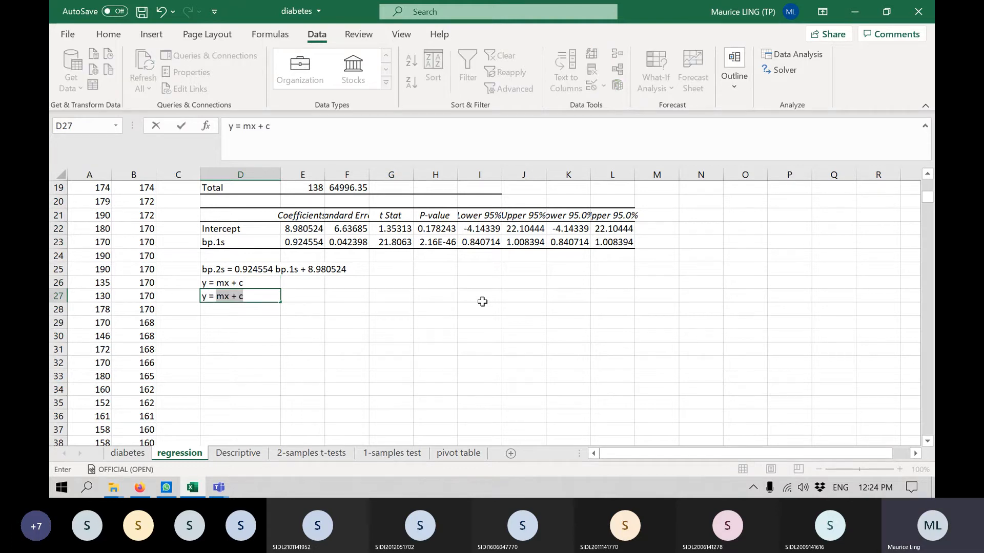
pyautogui.write('b1x ')
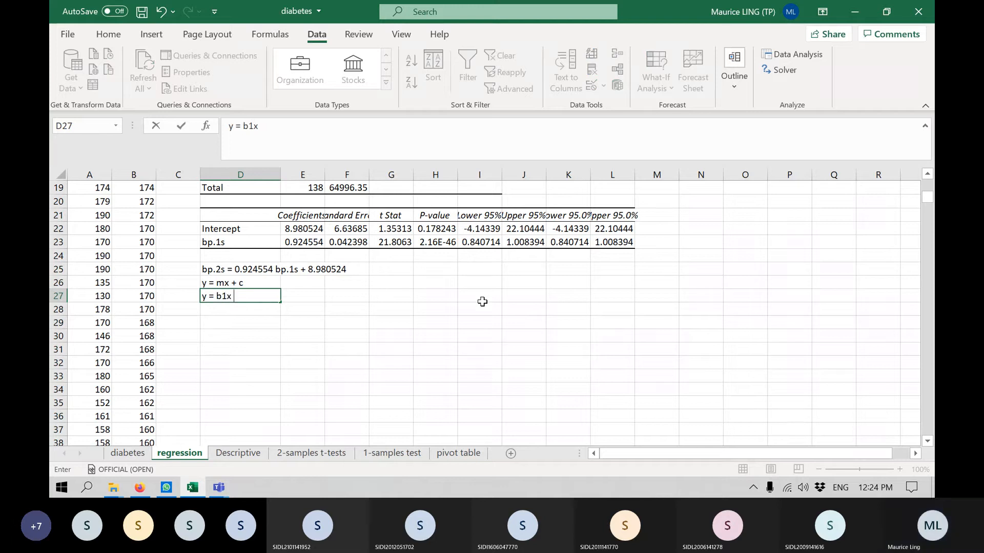
pyautogui.write('+ b')
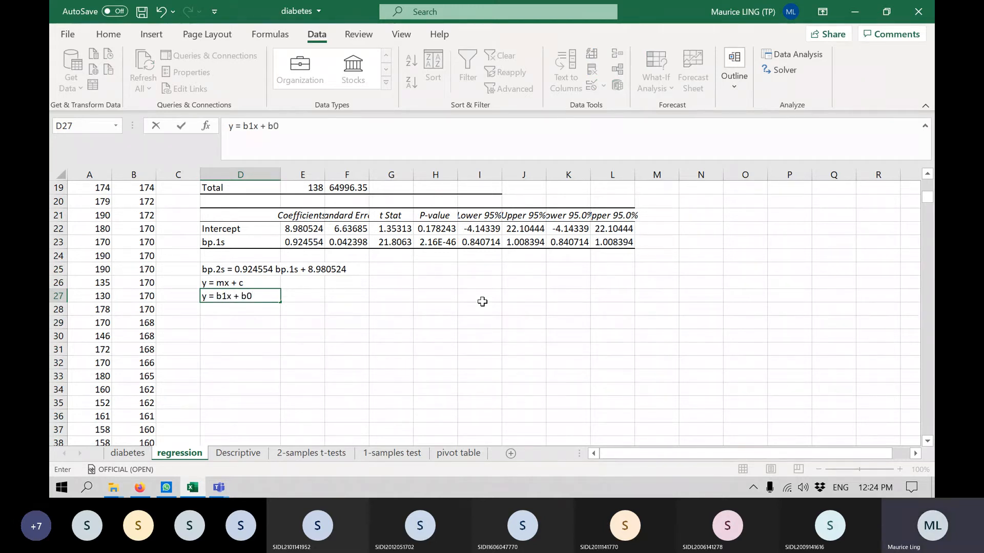
pyautogui.write('0')
pyautogui.press('Return')
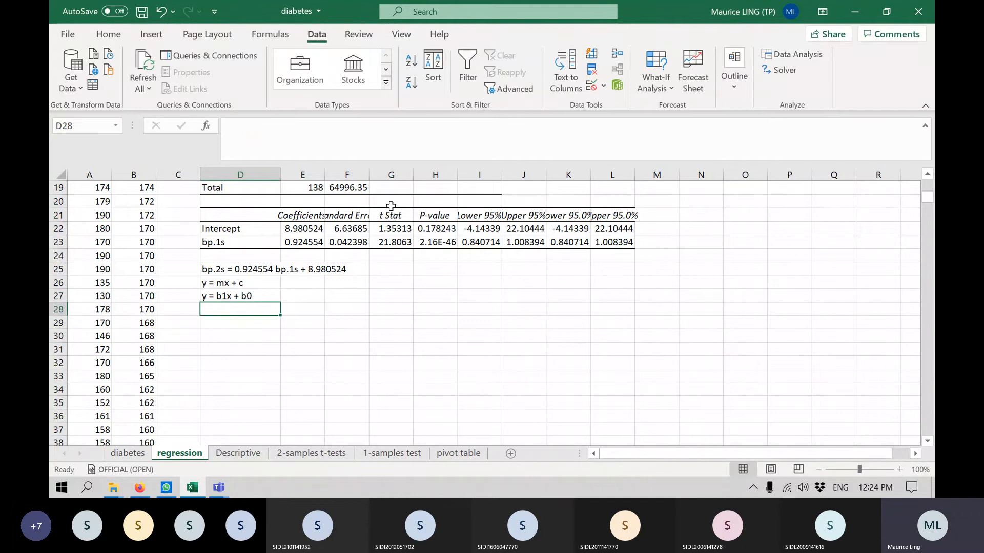
# Highlight the t Stat and P-value columns of the coefficients table, G21:H23, with yellow fill.
pyautogui.moveTo(391, 215); pyautogui.dragTo(440, 242)
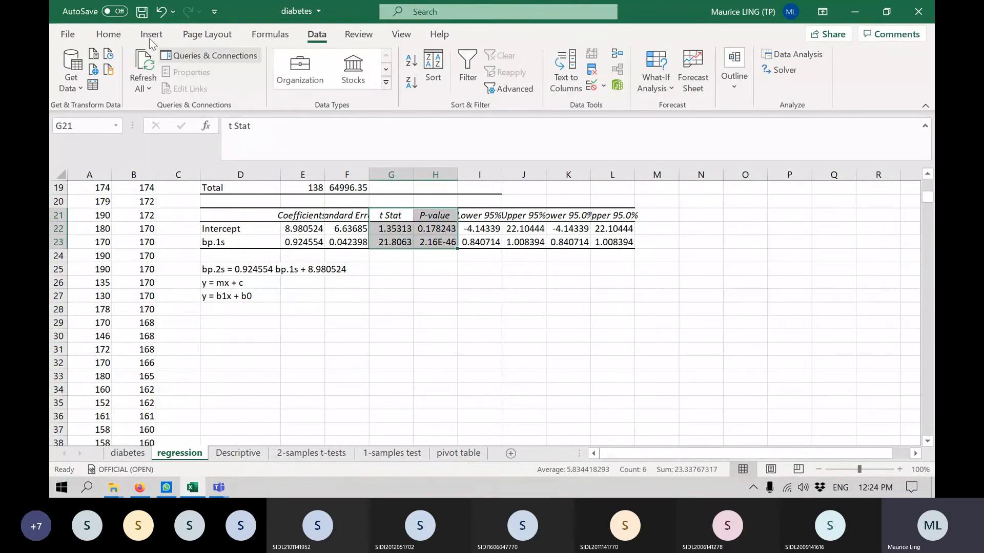
pyautogui.click(108, 34)
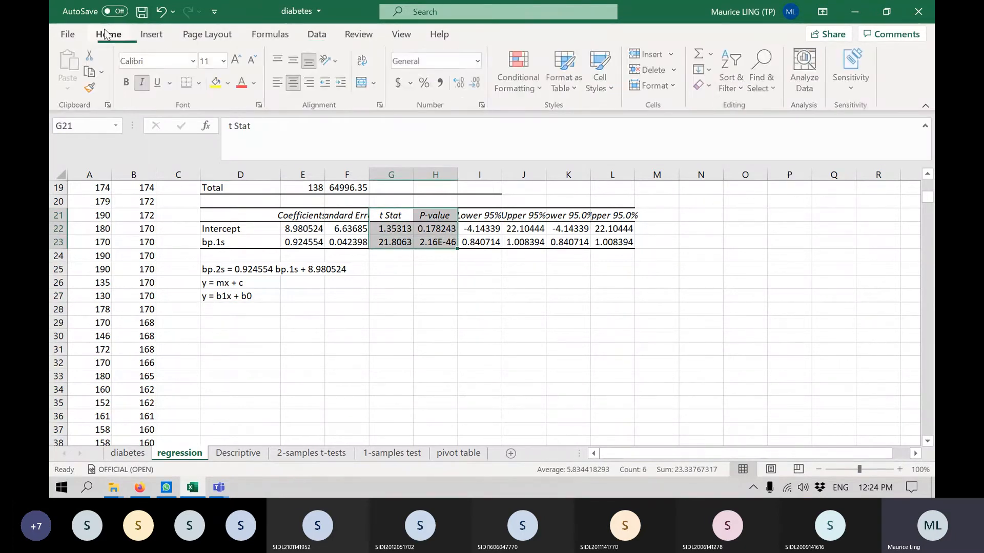
pyautogui.click(216, 82)
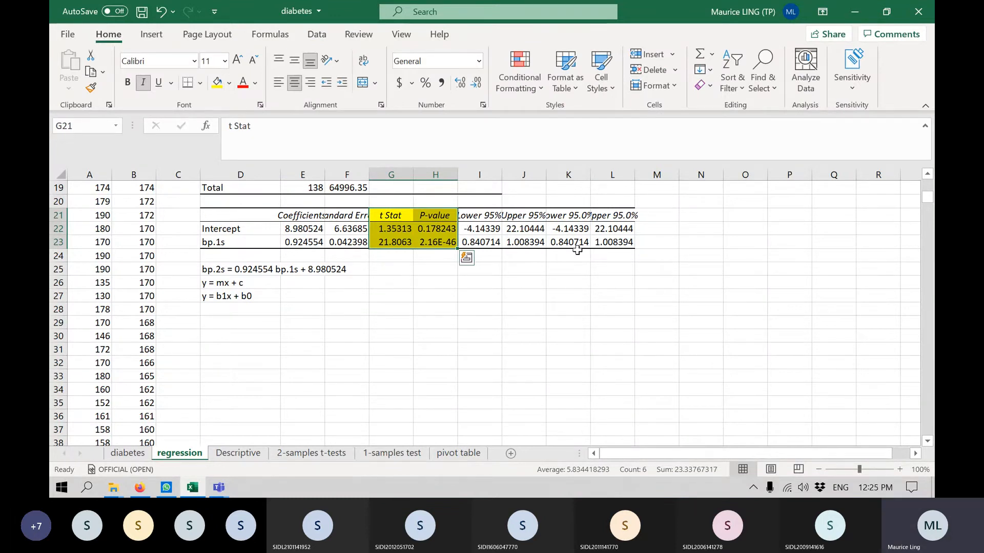
# Enter the intercept's null hypothesis "Null: b0 = 0" in cell M22, beside the Intercept row.
pyautogui.click(664, 229)
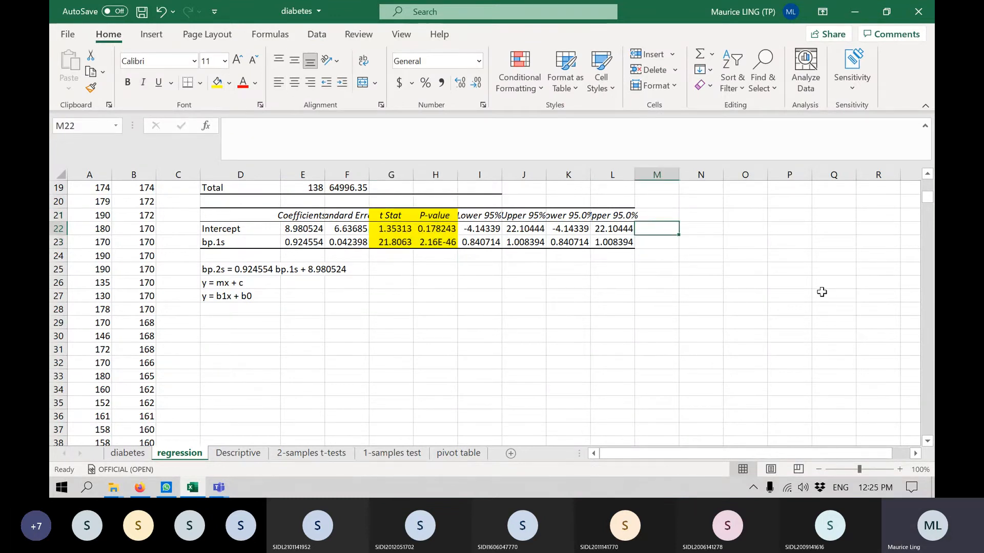
pyautogui.press('Right')
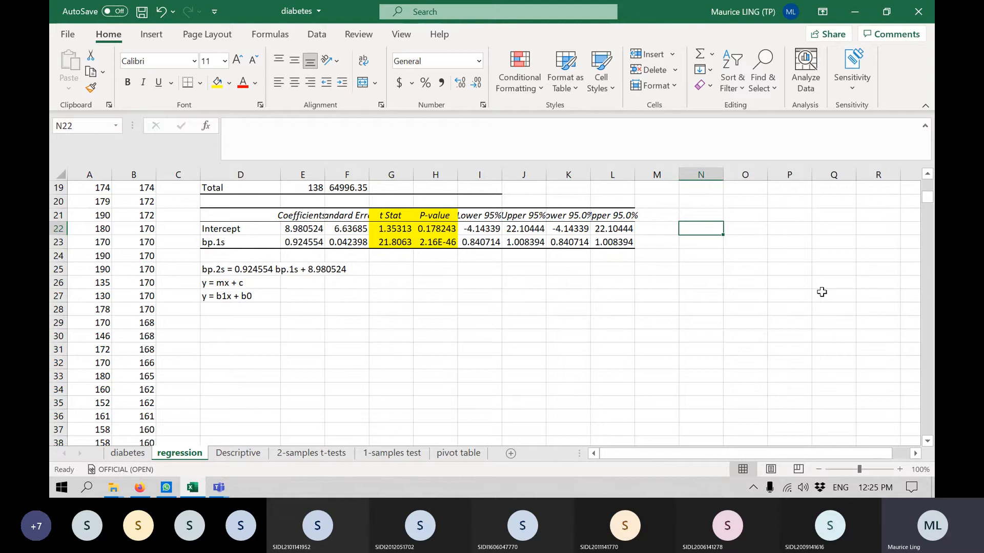
pyautogui.press('Left')
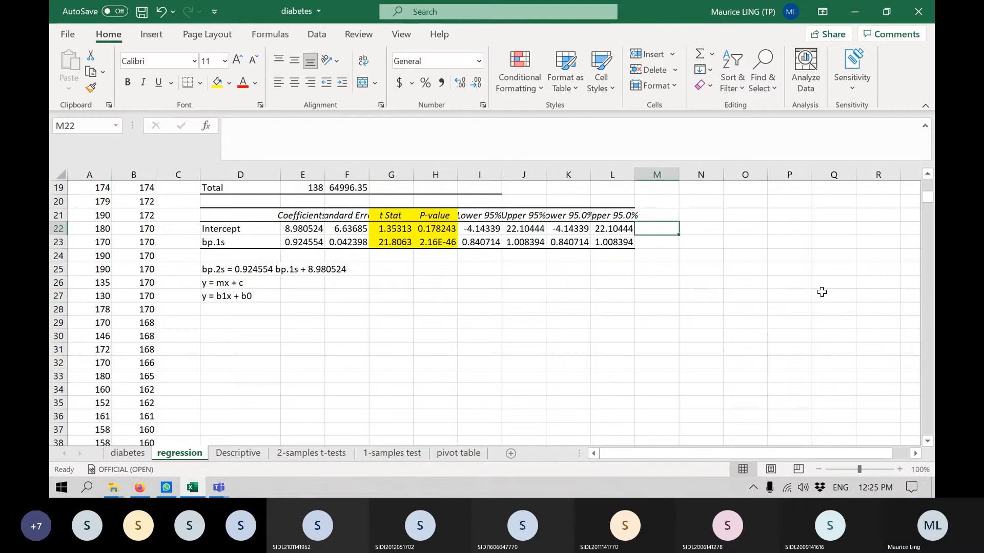
pyautogui.hscroll(3, 821, 292)
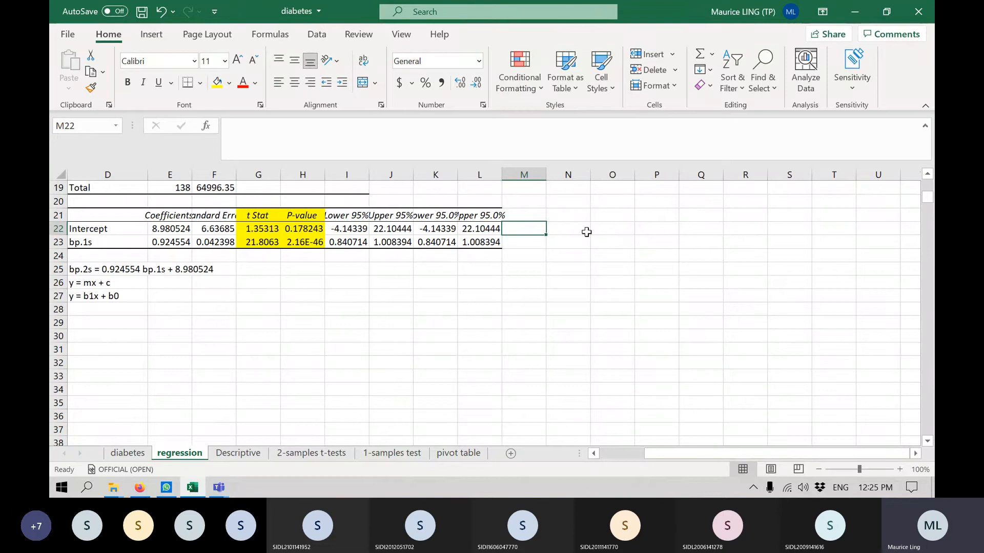
pyautogui.write('Null')
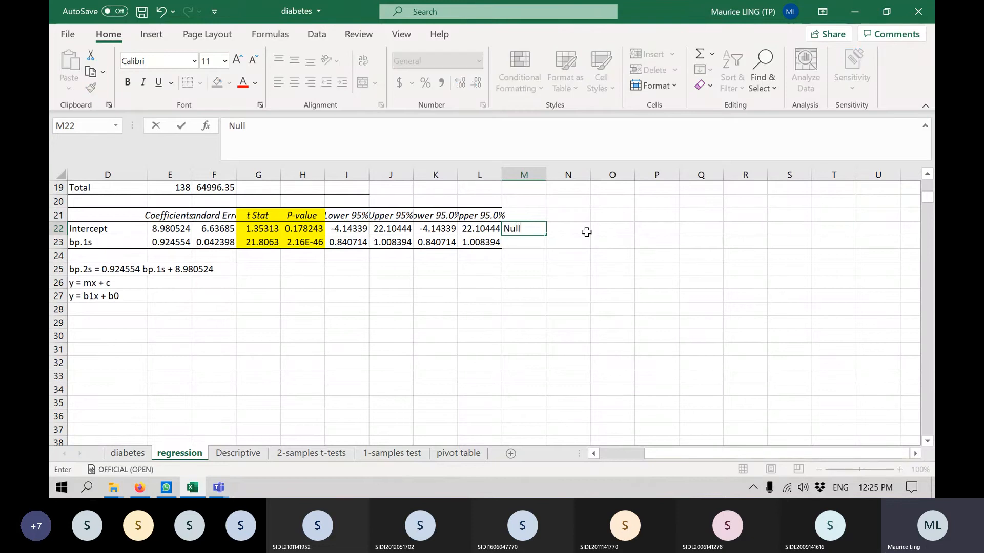
pyautogui.write(': b0 = 0')
pyautogui.press('Return')
# Enter the slope's null hypothesis "Null: b1 = 0" in cell M23, beside the bp.1s row.
pyautogui.write('Null')
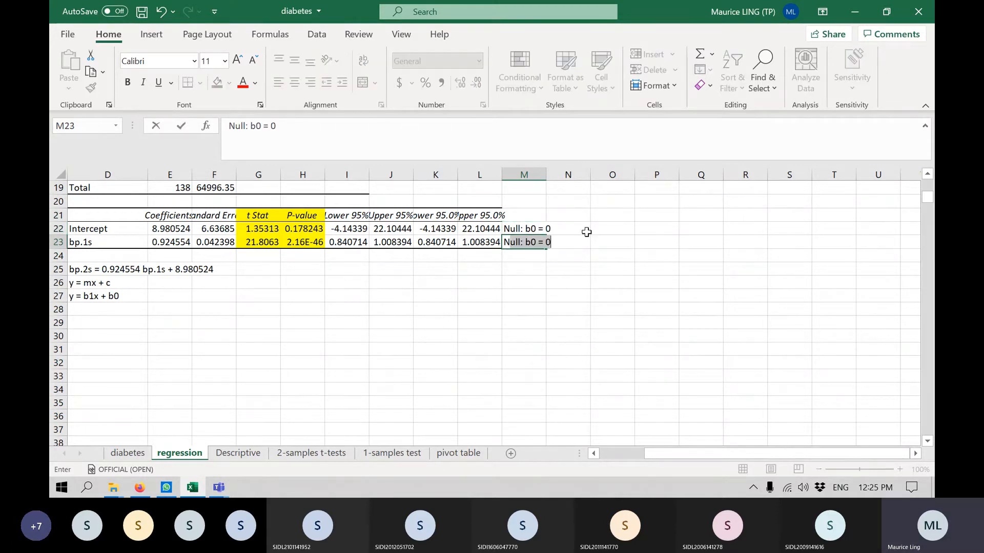
pyautogui.write(': b1')
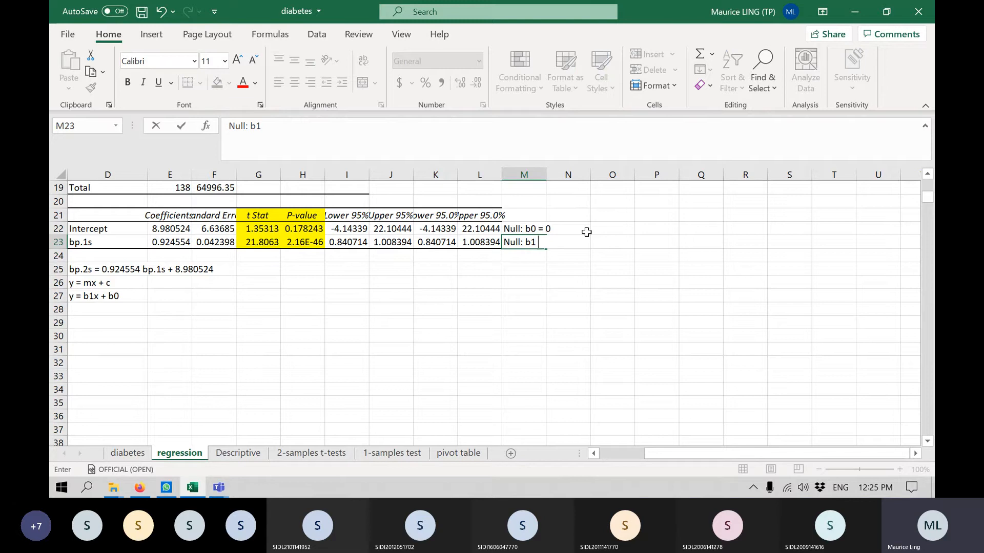
pyautogui.write(' = 0')
pyautogui.press('Return')
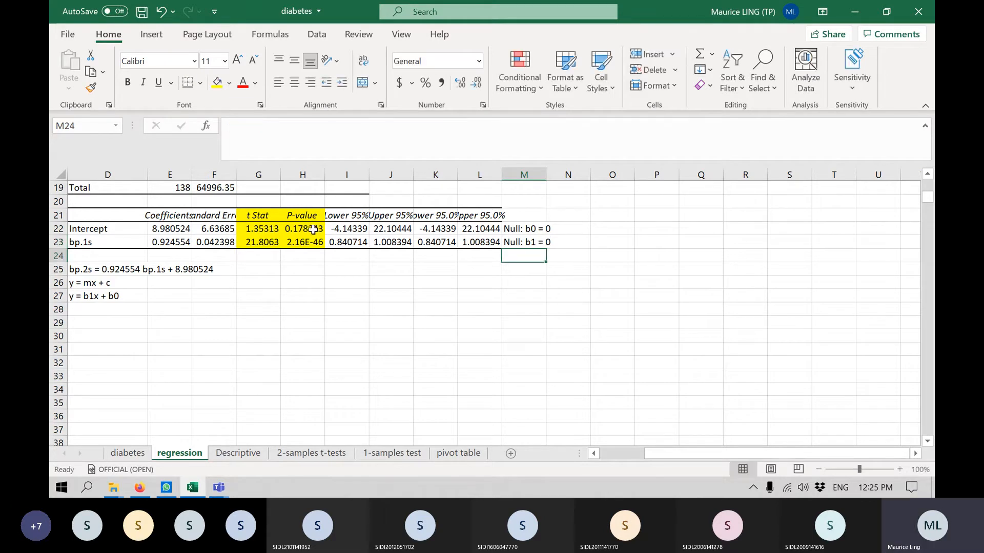
# Append the conclusion ", fail to reject the null hypothesis" to the intercept's null hypothesis in cell M22.
pyautogui.moveTo(314, 229); pyautogui.dragTo(310, 242)
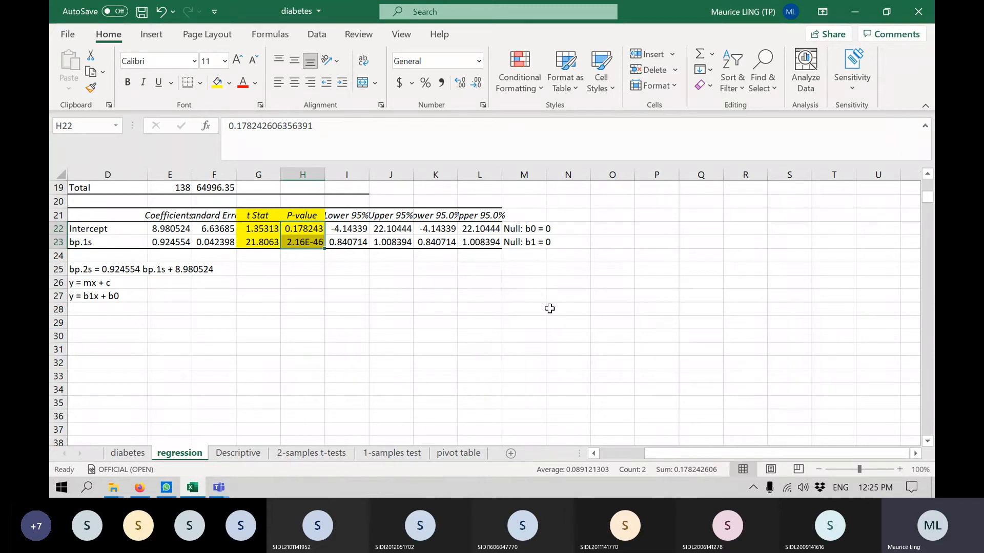
pyautogui.click(514, 228)
pyautogui.click(345, 138)
pyautogui.write(',')
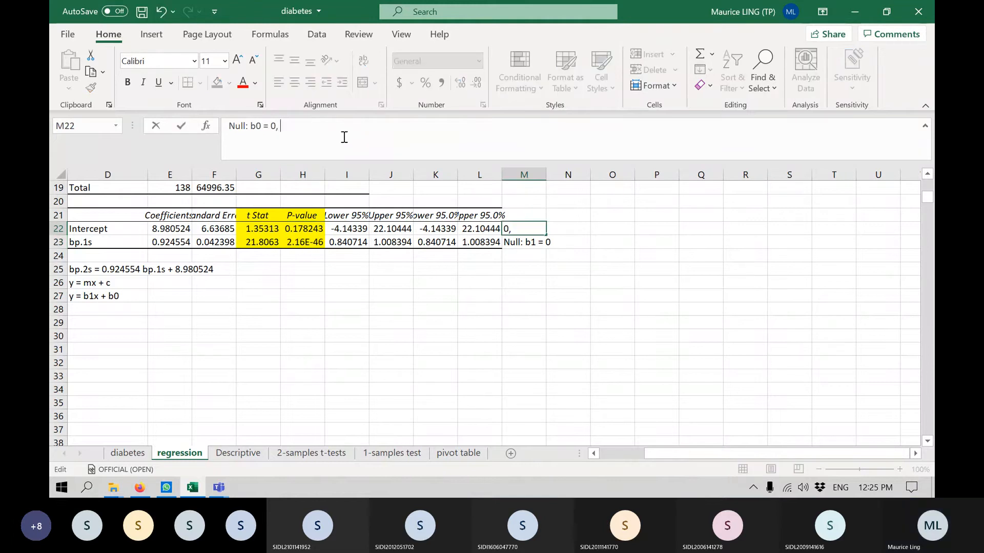
pyautogui.write(' fail to ')
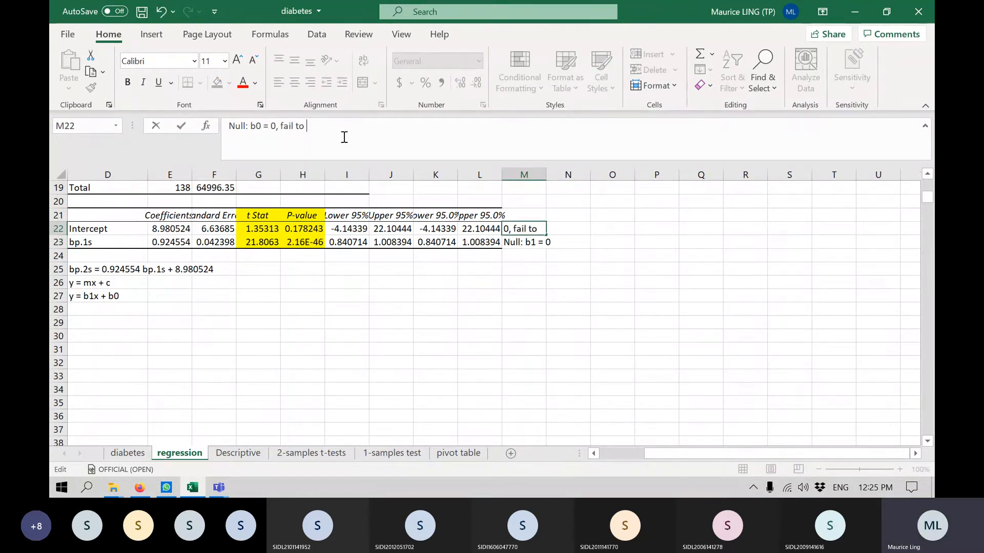
pyautogui.write('reje')
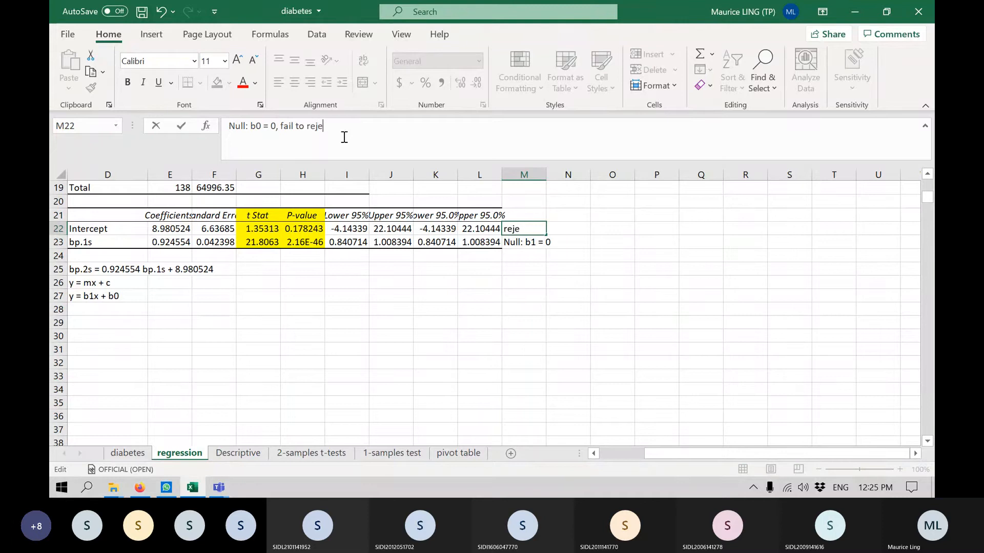
pyautogui.write('ct the ')
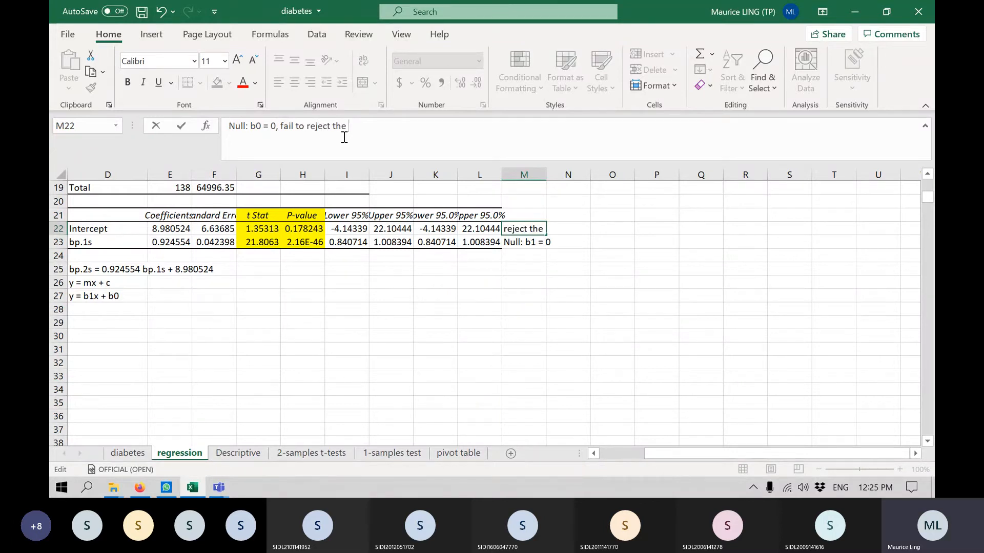
pyautogui.write('null hypot')
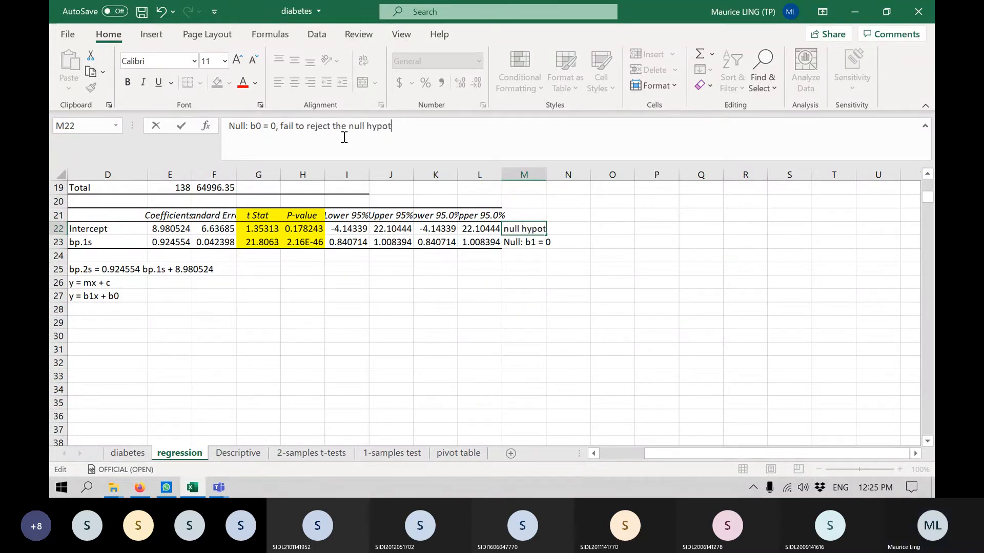
pyautogui.write('htis')
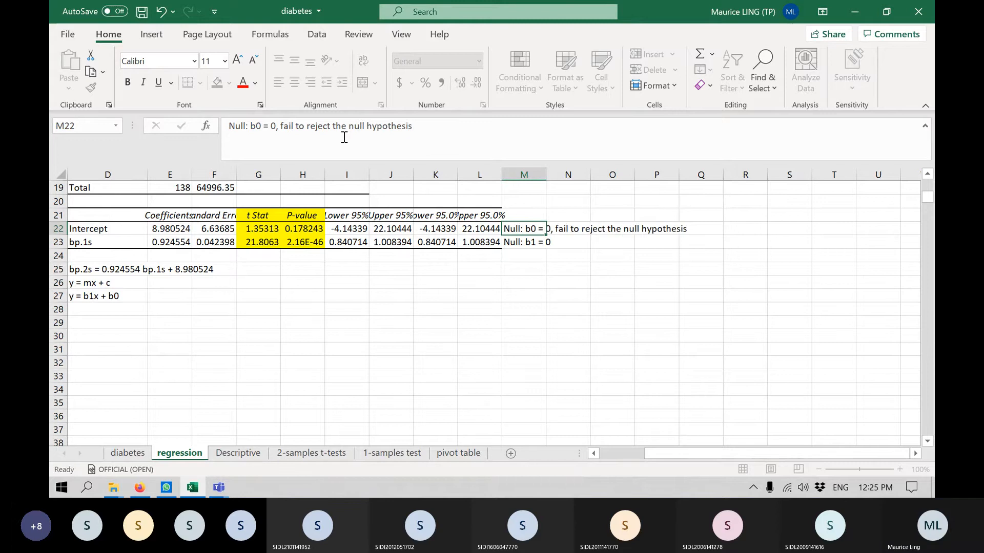
pyautogui.press('Return')
# Append the conclusion "; reject null hypothesis" to the slope's null hypothesis in cell M23.
pyautogui.click(343, 137)
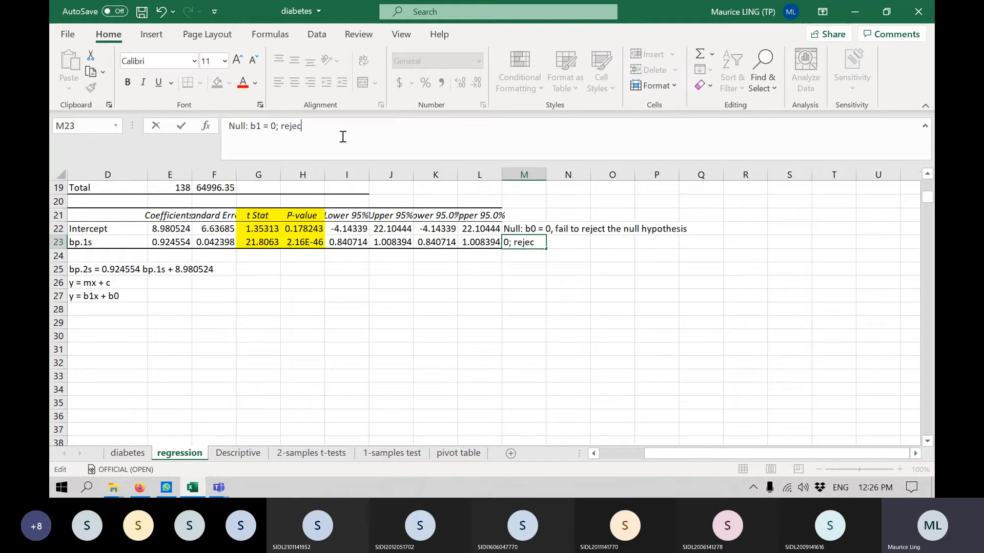
pyautogui.write('null hypothesis')
pyautogui.press('Return')
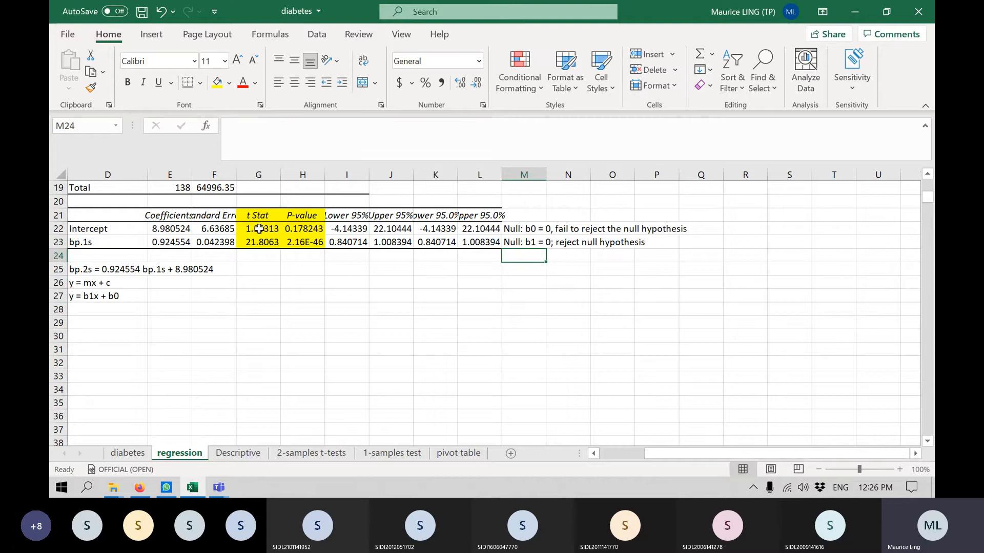
# Examine the t Stat values and compare the intercept and bp.1s coefficients with their lower and upper 95% limits.
pyautogui.moveTo(259, 228); pyautogui.dragTo(258, 242)
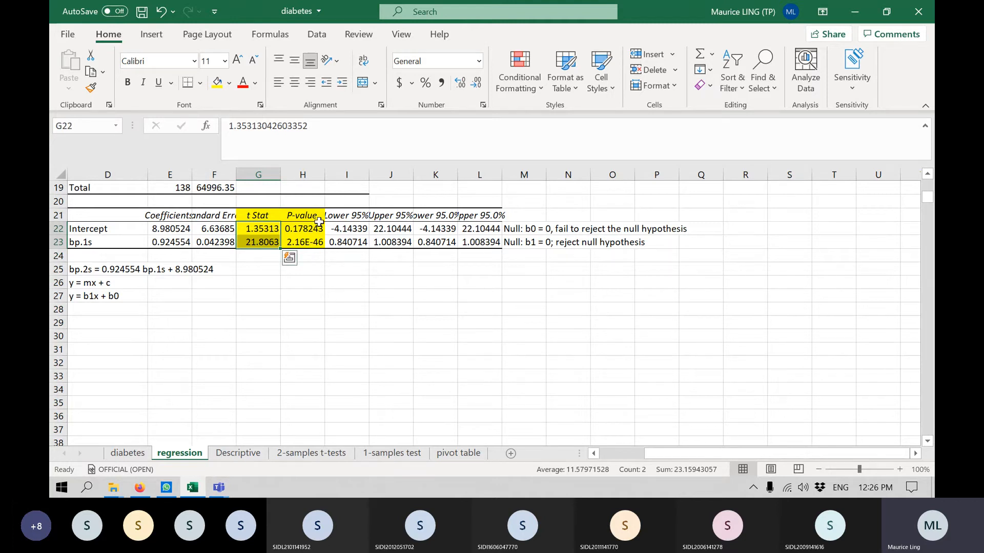
pyautogui.moveTo(346, 229); pyautogui.dragTo(391, 228)
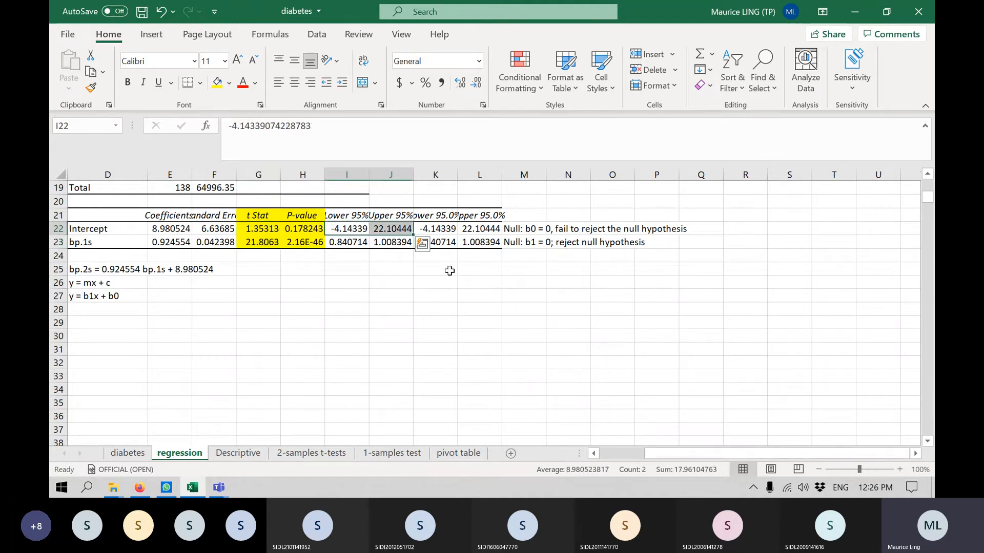
pyautogui.click(165, 231)
pyautogui.click(344, 243)
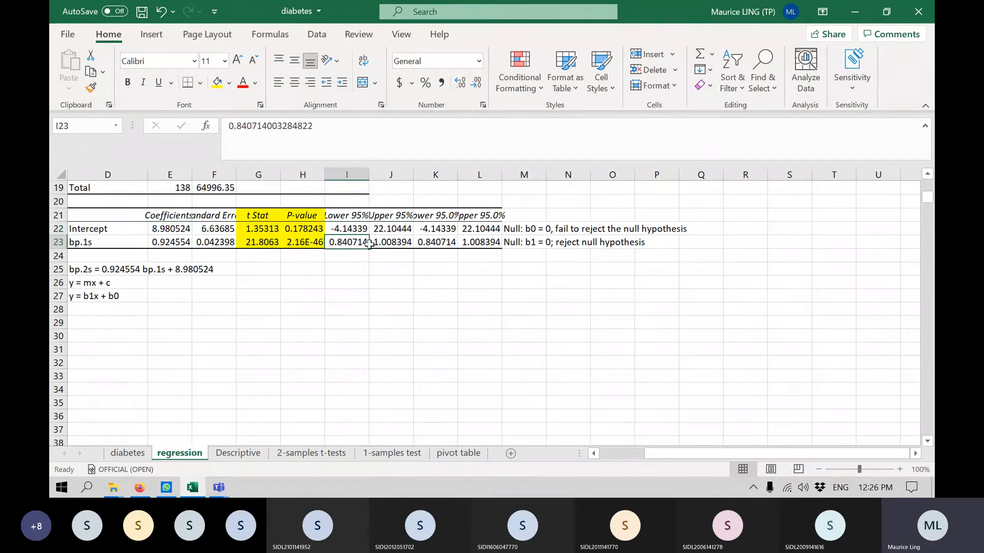
pyautogui.moveTo(368, 243); pyautogui.dragTo(389, 242)
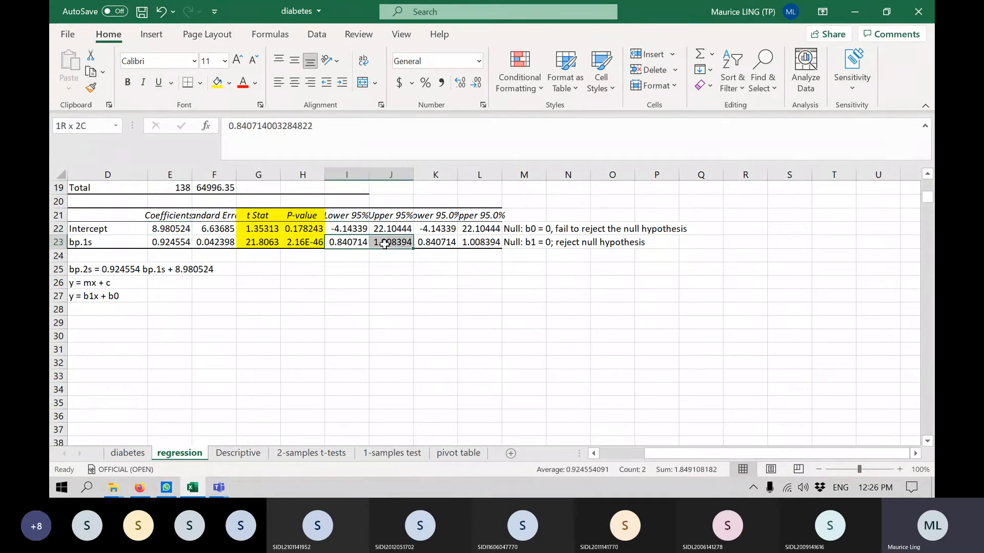
pyautogui.click(166, 242)
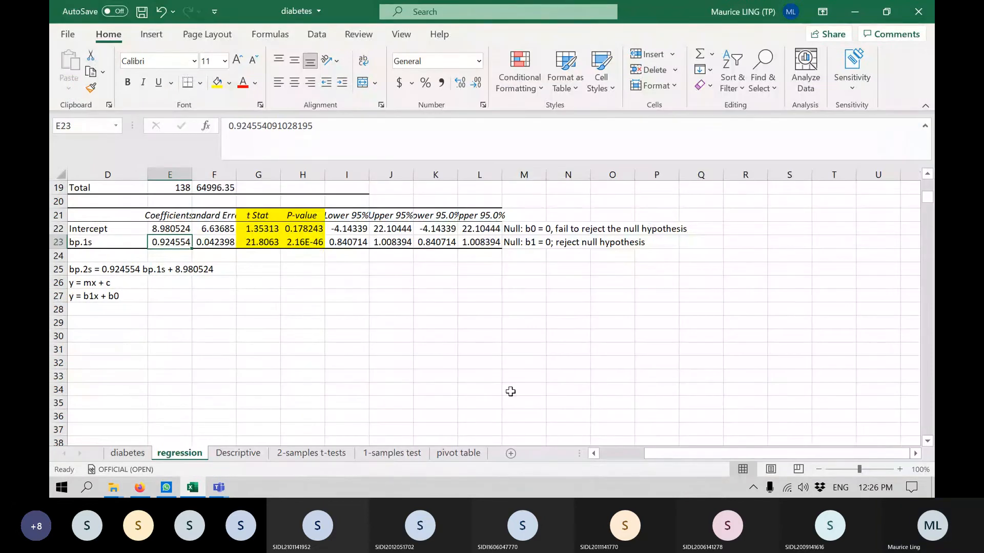
# Insert a scatter chart of the bp.1s and bp.2s data in columns A and B, and place it beside the regression statistics.
pyautogui.click(641, 455)
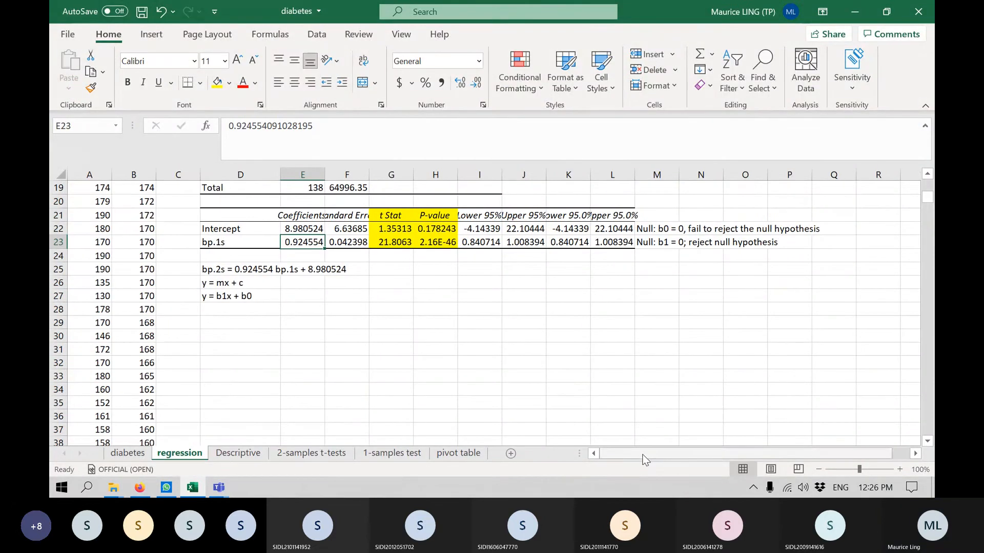
pyautogui.scroll(2, 626, 392)
pyautogui.scroll(3, 622, 384)
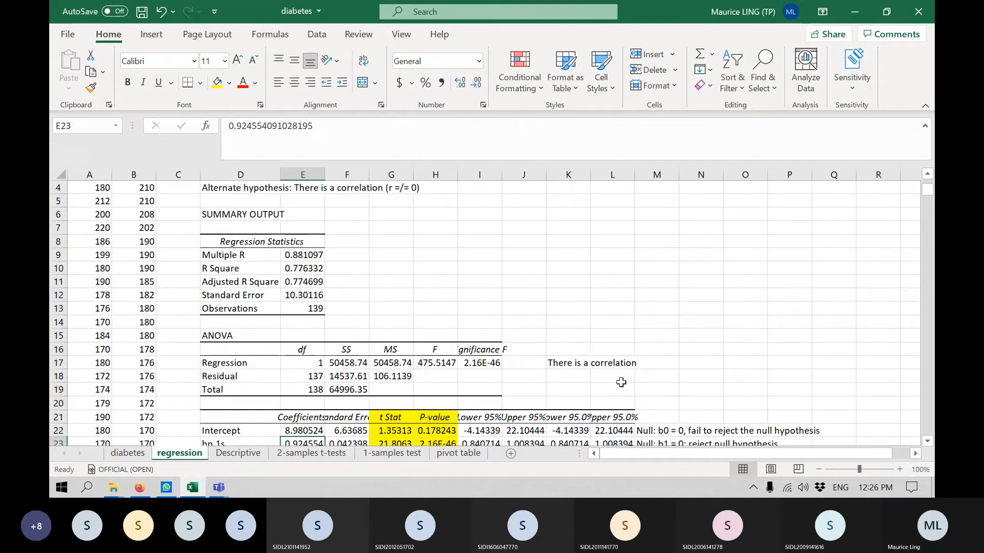
pyautogui.scroll(1, 621, 382)
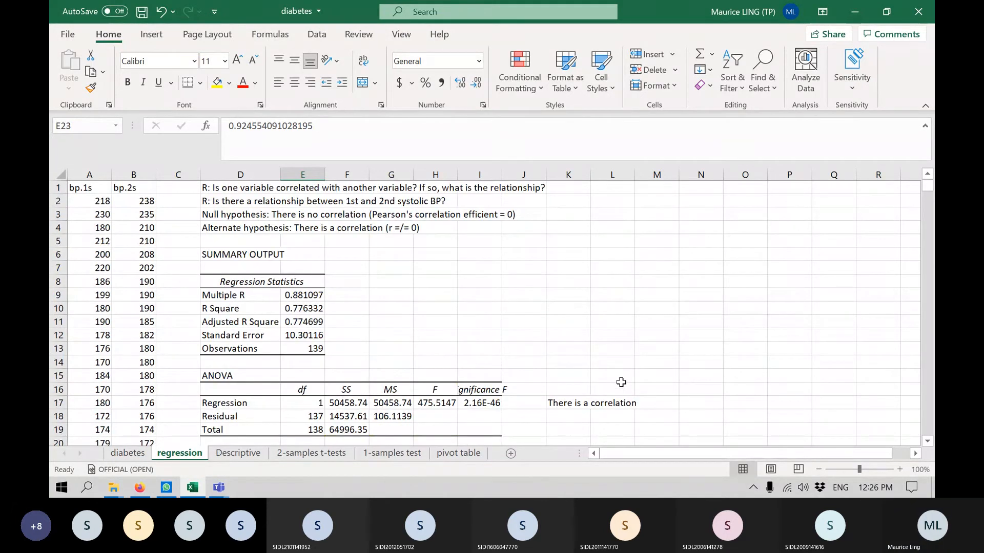
pyautogui.scroll(-2, 621, 383)
pyautogui.scroll(2, 618, 382)
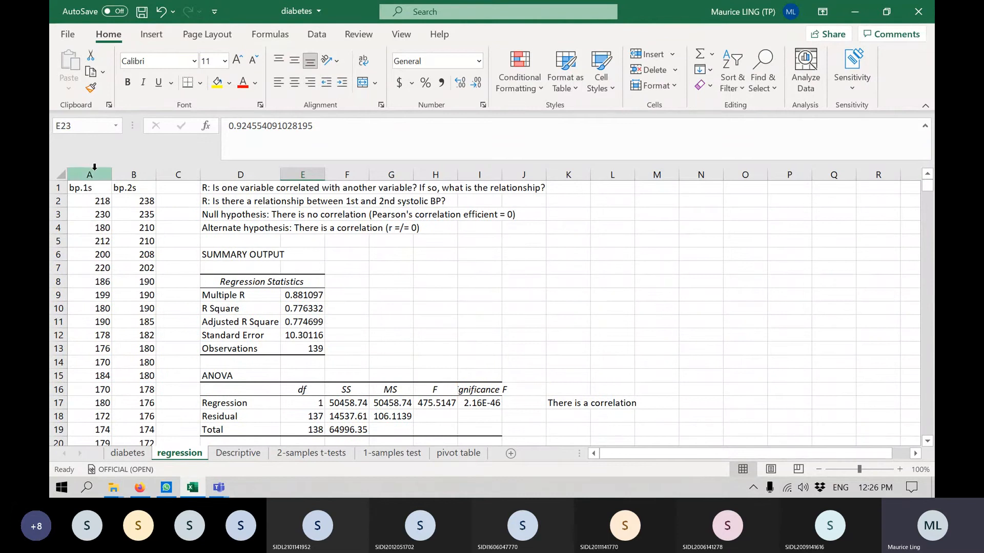
pyautogui.click(79, 172)
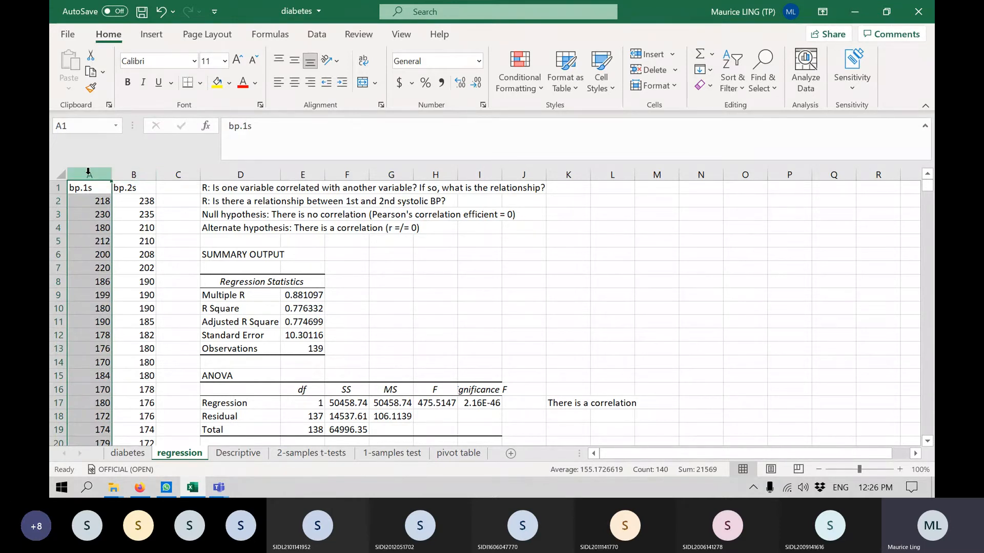
pyautogui.click(140, 173)
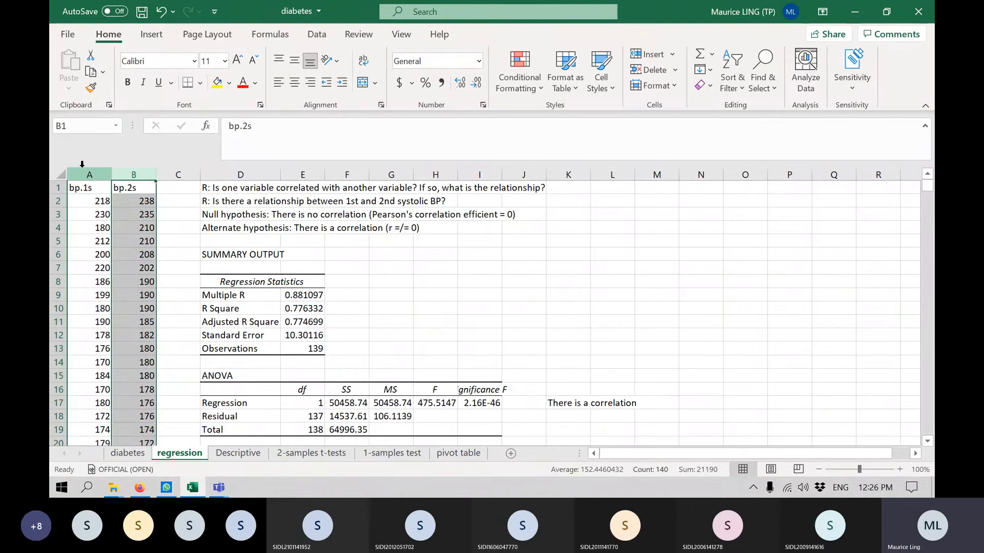
pyautogui.moveTo(81, 171); pyautogui.dragTo(134, 175)
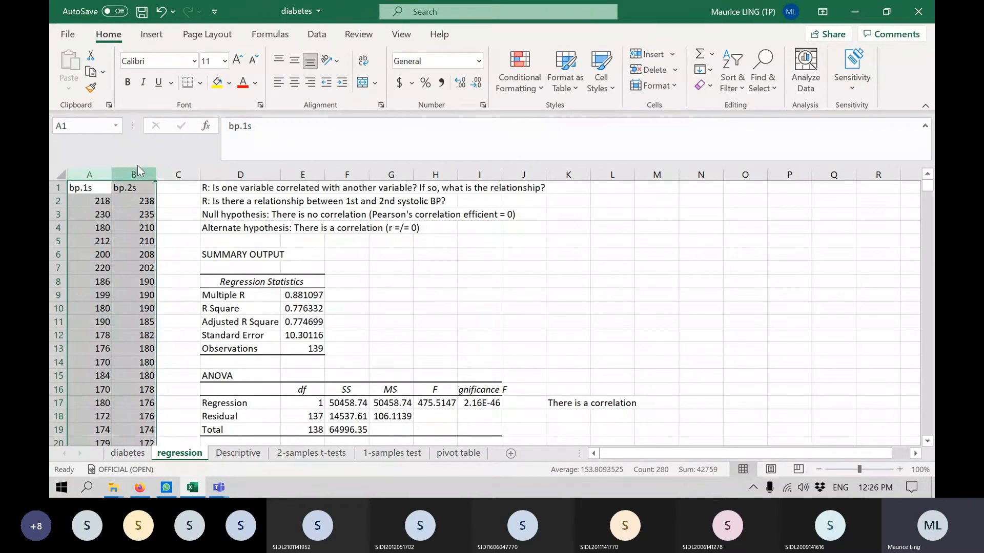
pyautogui.click(156, 39)
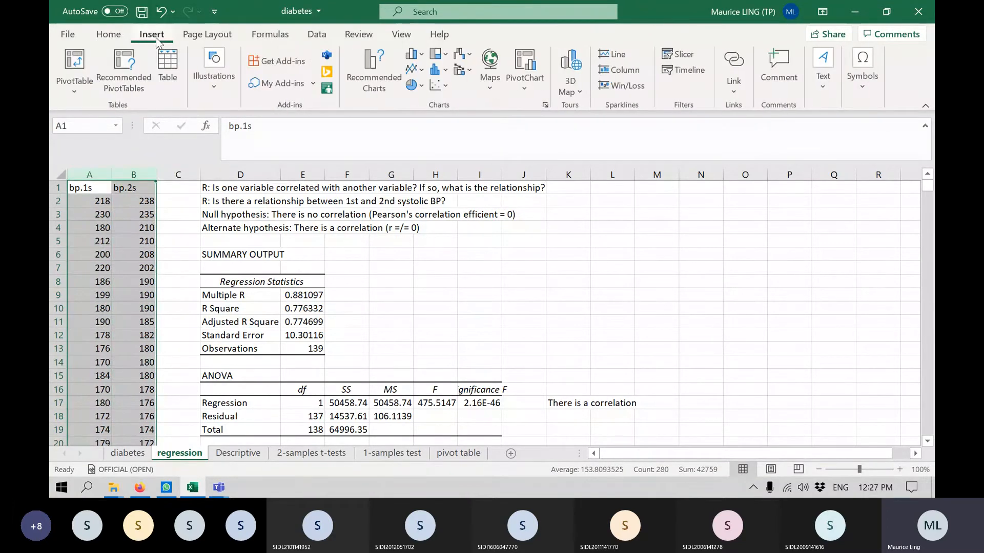
pyautogui.click(443, 89)
pyautogui.click(450, 166)
pyautogui.moveTo(581, 240); pyautogui.dragTo(751, 193)
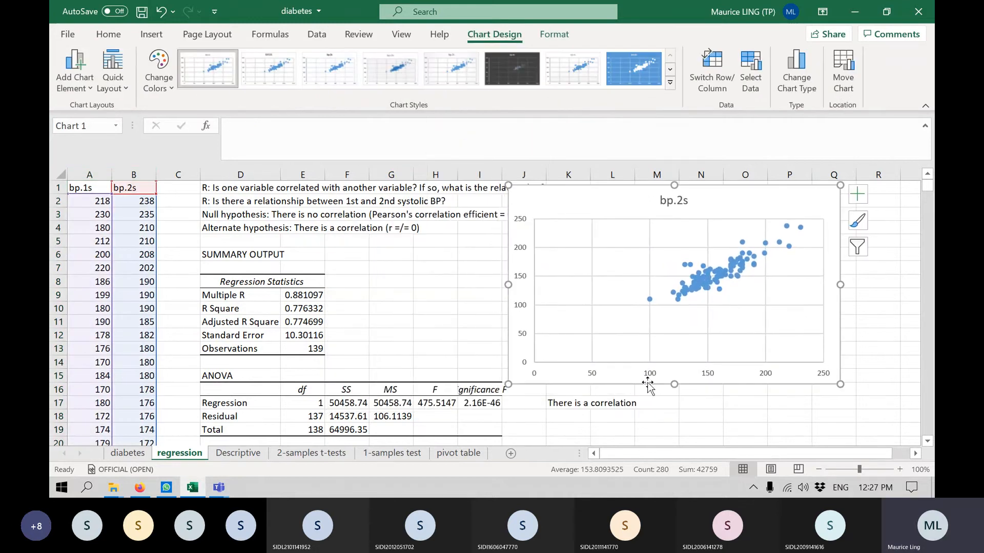
# Add axis titles to the scatter chart and set the horizontal axis title to "bp.1s".
pyautogui.click(858, 195)
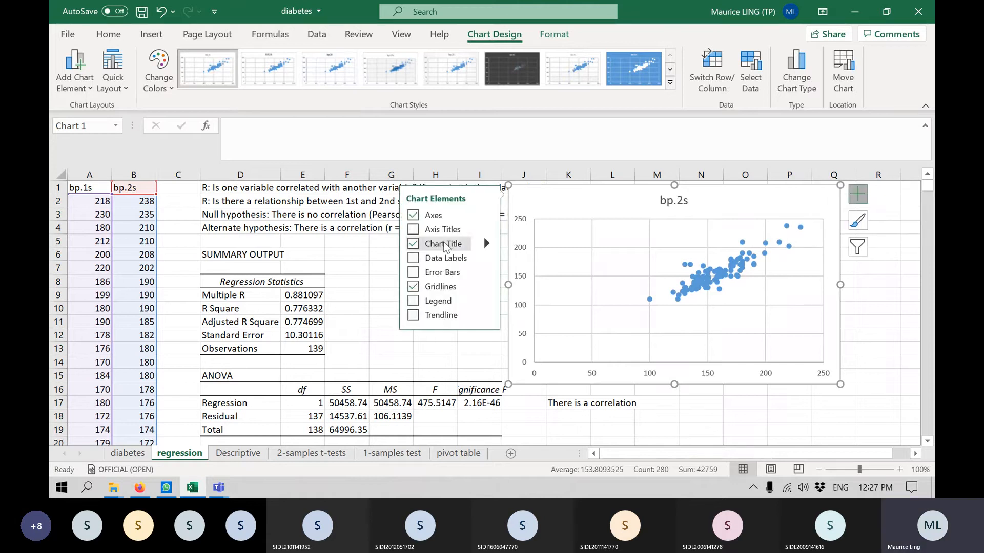
pyautogui.click(444, 230)
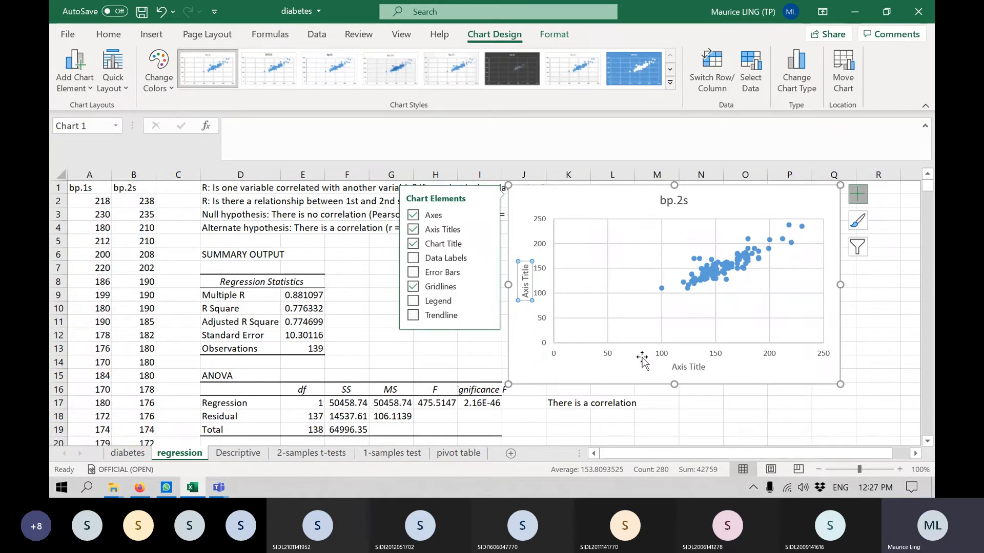
pyautogui.click(685, 365)
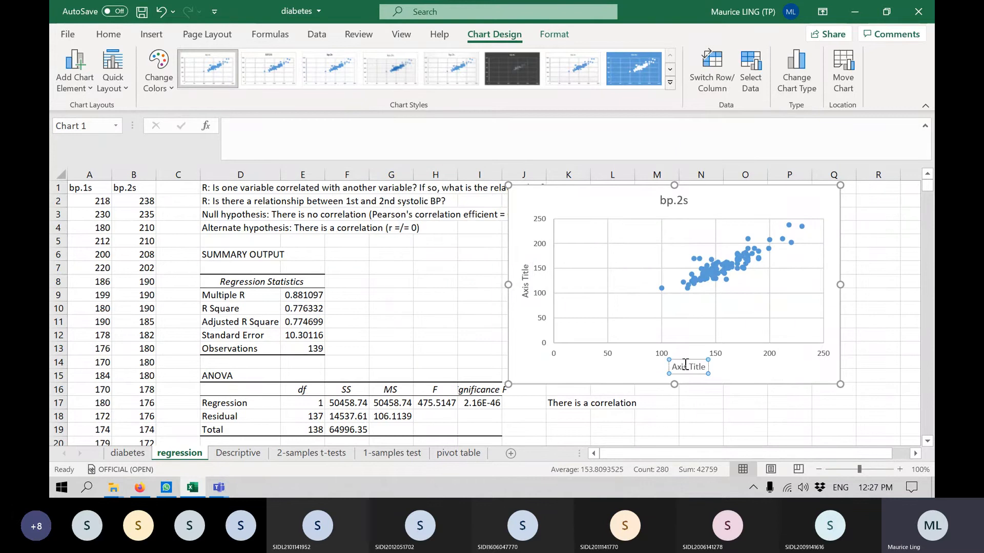
pyautogui.doubleClick(685, 364)
pyautogui.doubleClick(690, 365)
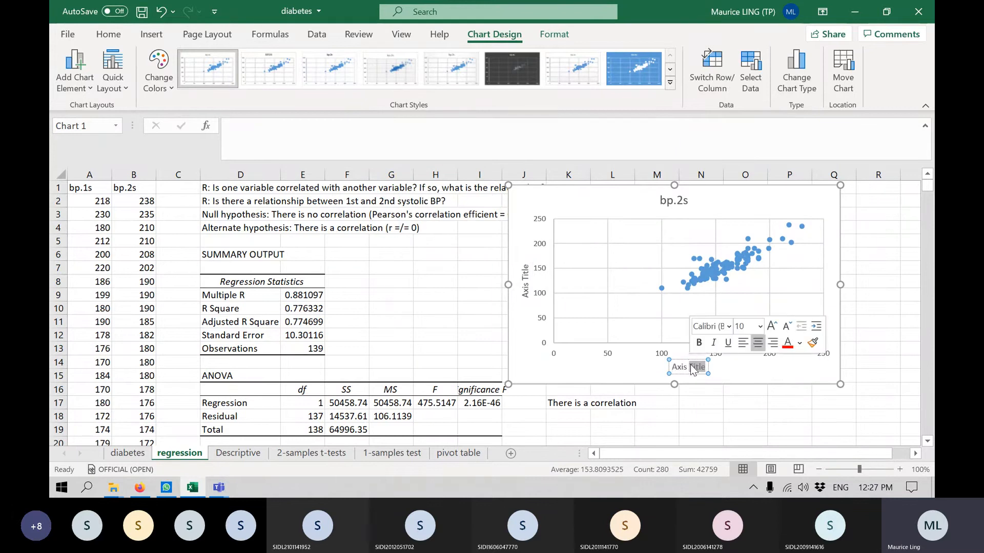
pyautogui.doubleClick(691, 366)
pyautogui.tripleClick(691, 366)
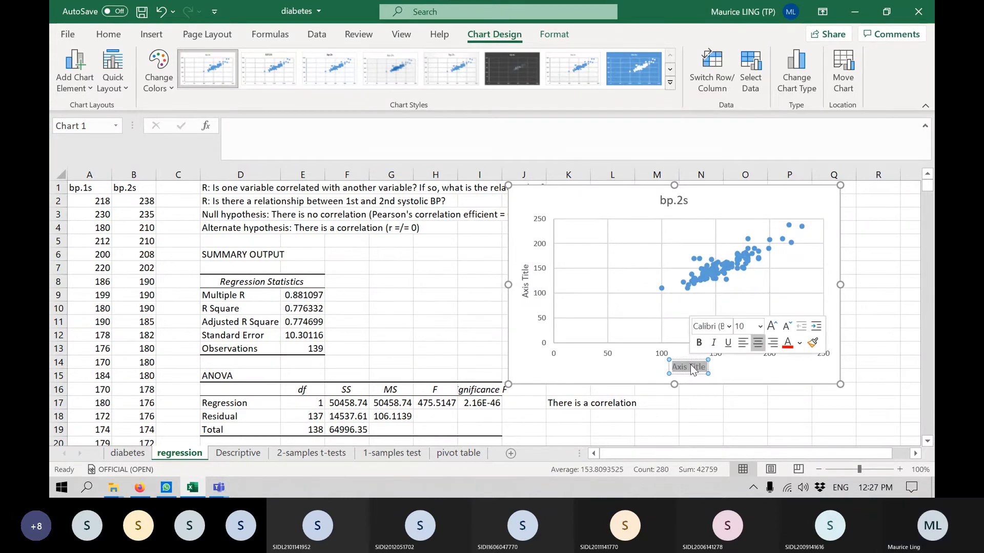
pyautogui.write('bp.1')
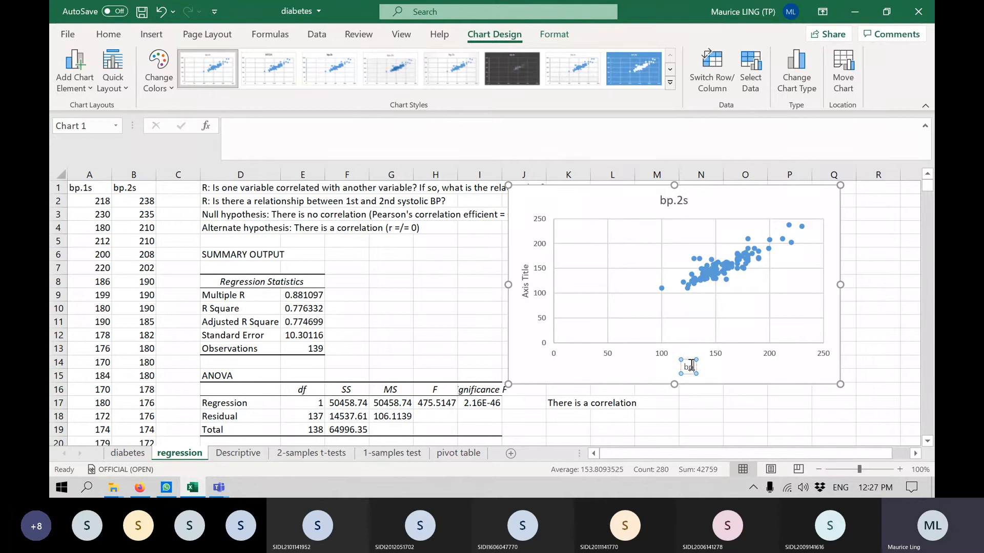
pyautogui.press('BackSpace')
pyautogui.write('.1s')
pyautogui.press('Return')
pyautogui.press('BackSpace')
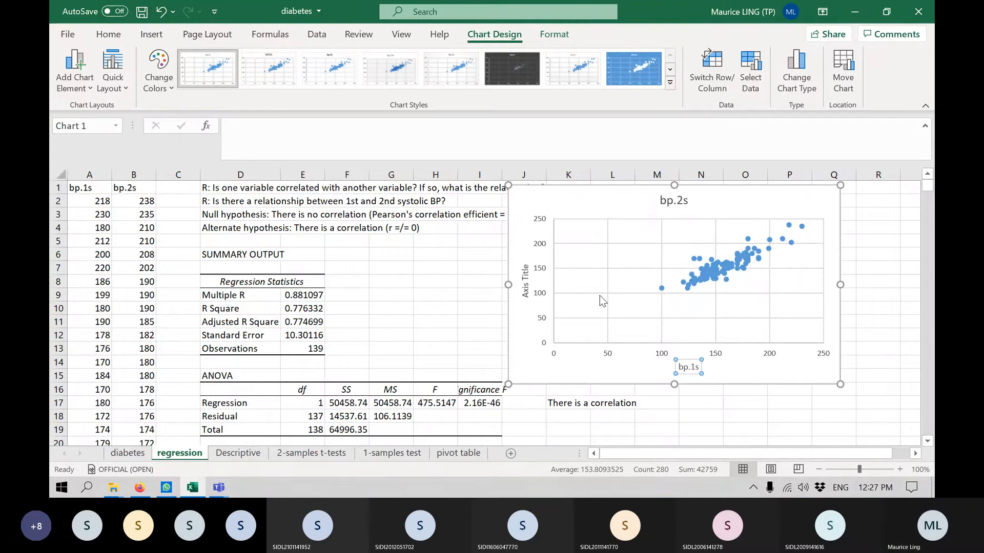
# Set the scatter chart's vertical axis title to "bp.2s".
pyautogui.doubleClick(526, 277)
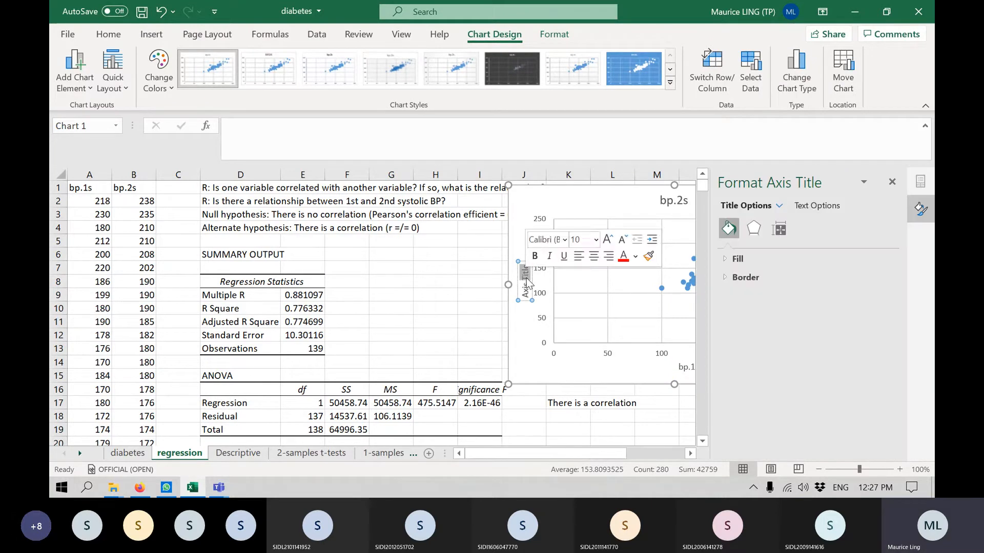
pyautogui.click(526, 276)
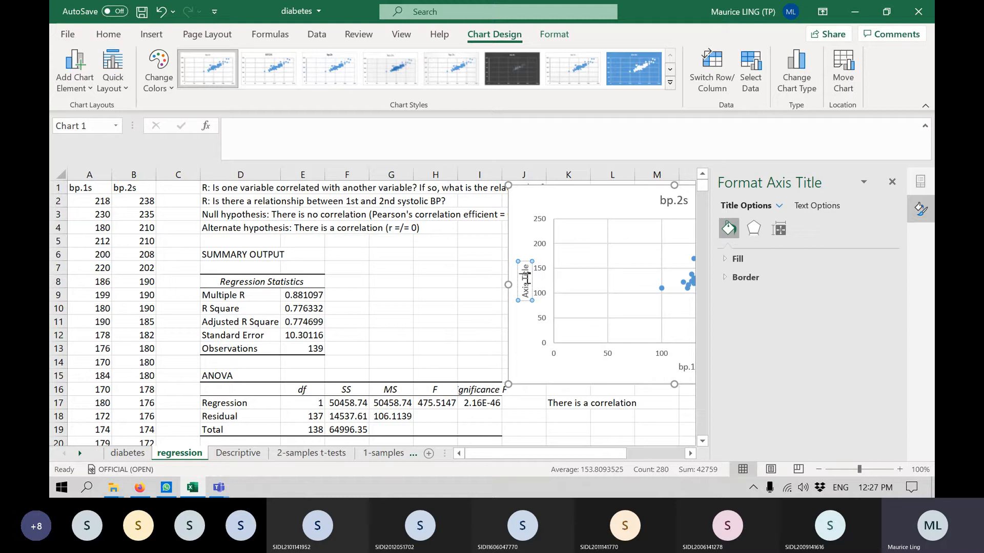
pyautogui.press('End')
pyautogui.press('BackSpace')
pyautogui.press('BackSpace')
pyautogui.press('BackSpace')
pyautogui.press('BackSpace')
pyautogui.press('BackSpace')
pyautogui.press('BackSpace')
pyautogui.press('BackSpace')
pyautogui.press('BackSpace')
pyautogui.press('BackSpace')
pyautogui.press('BackSpace')
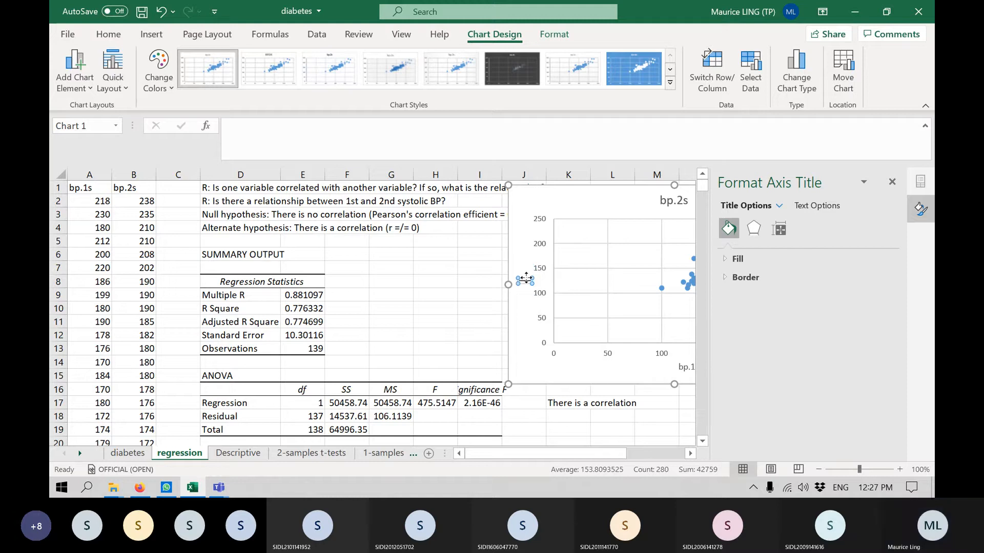
pyautogui.write('bp.2')
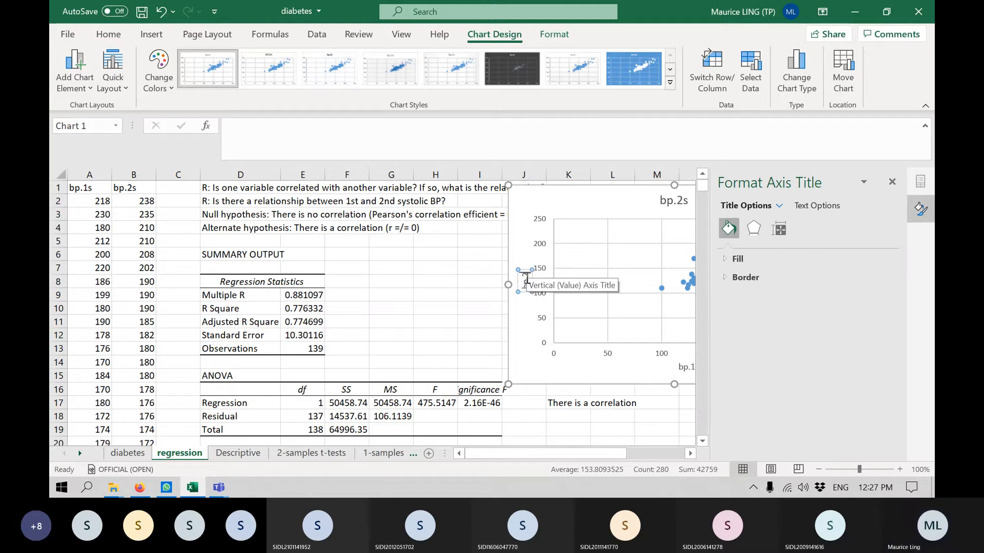
pyautogui.write('s')
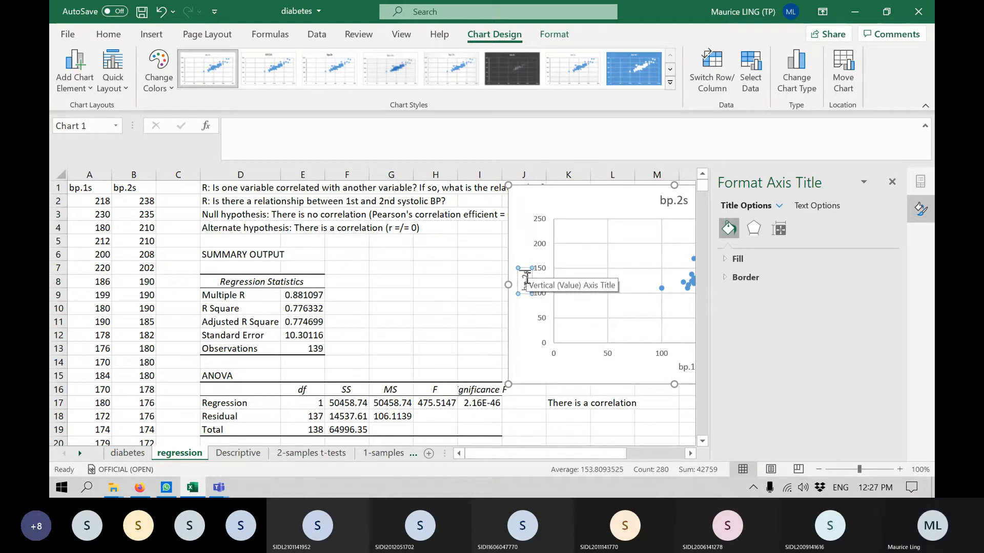
# Remove the vertical and horizontal gridlines from the scatter chart.
pyautogui.click(892, 182)
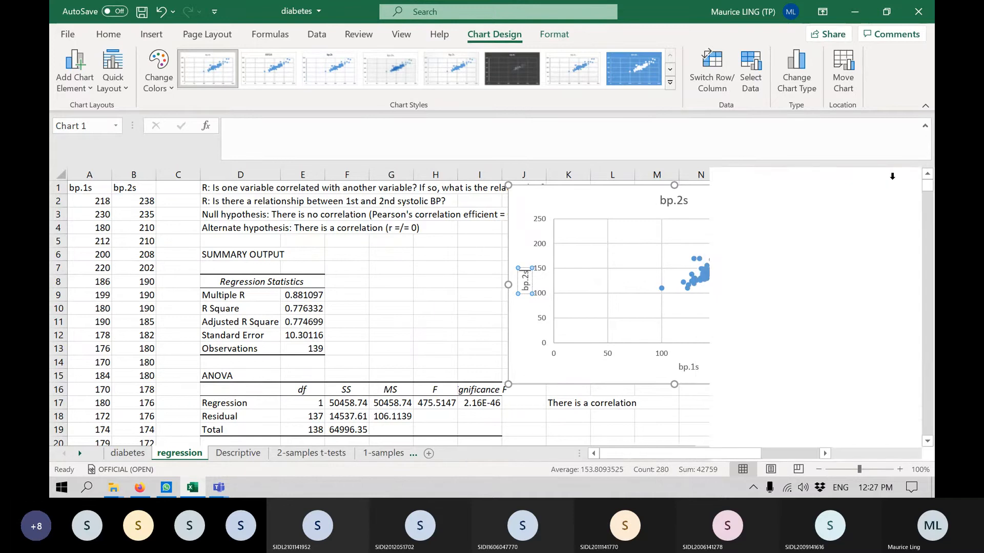
pyautogui.click(662, 309)
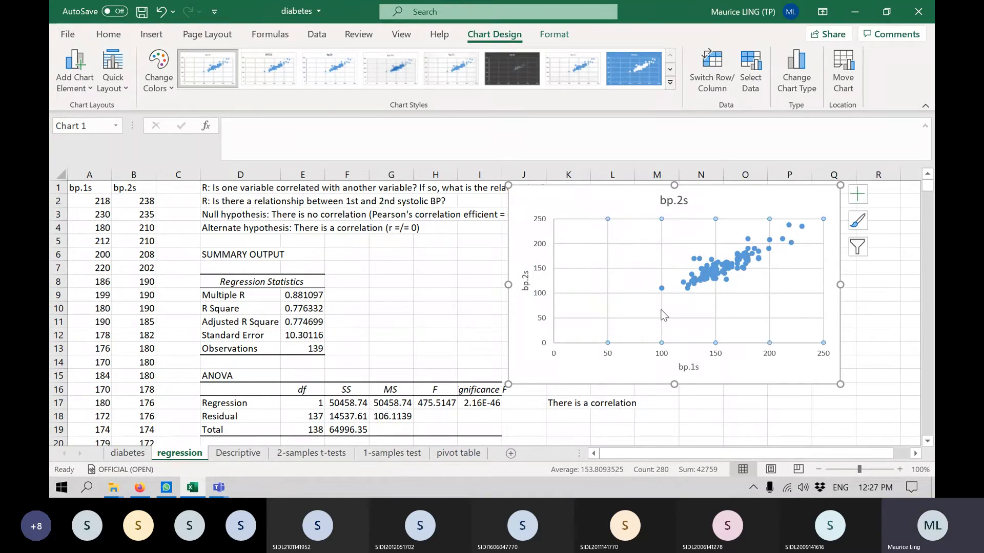
pyautogui.click(740, 294)
# Add a linear trendline to the bp.2s data points, displaying its equation and R-squared value on the chart.
pyautogui.click(733, 263)
pyautogui.rightClick(733, 262)
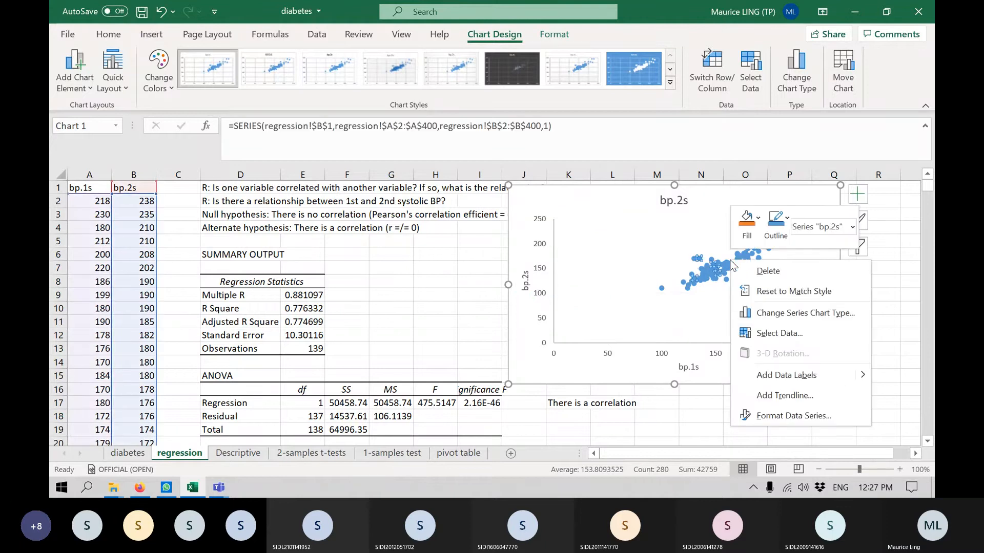
pyautogui.click(801, 404)
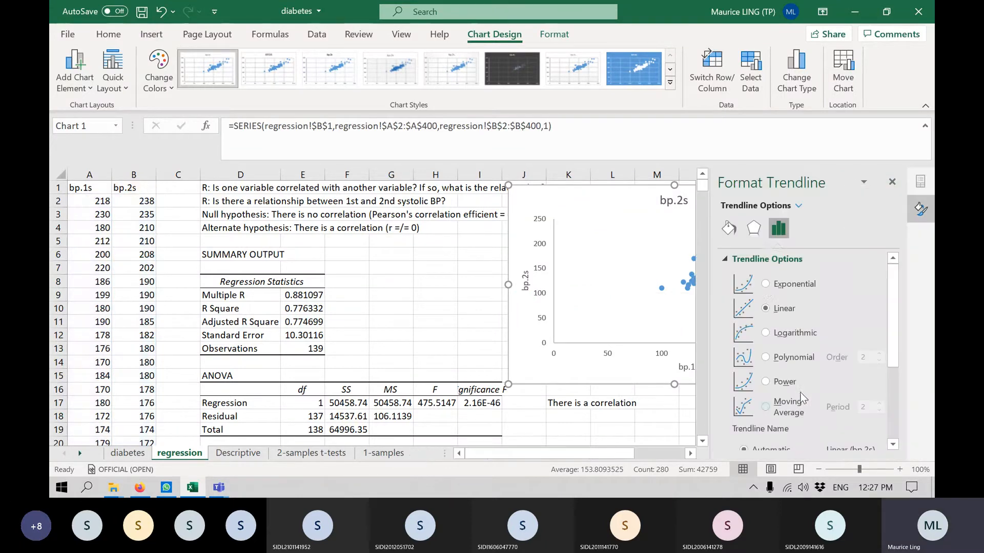
pyautogui.scroll(-5, 779, 299)
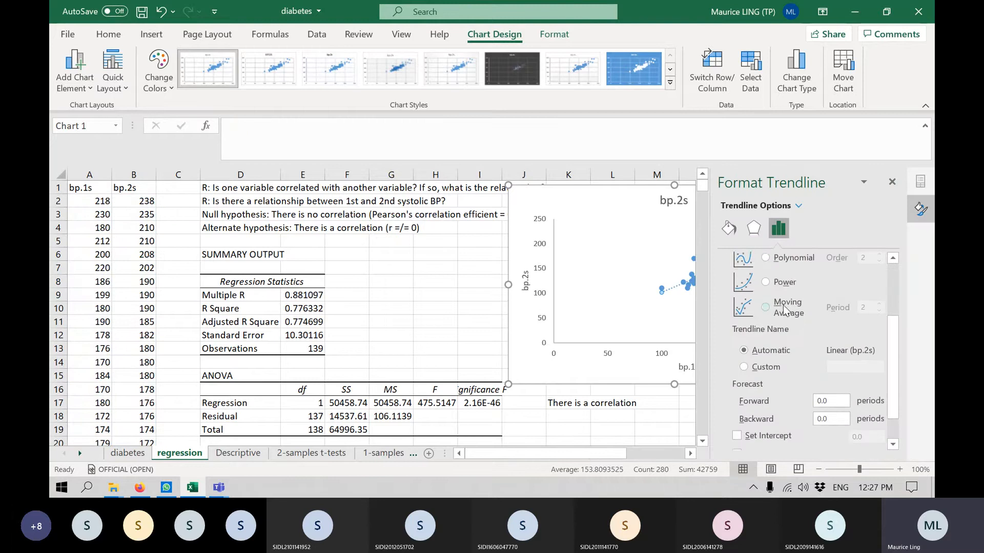
pyautogui.click(770, 420)
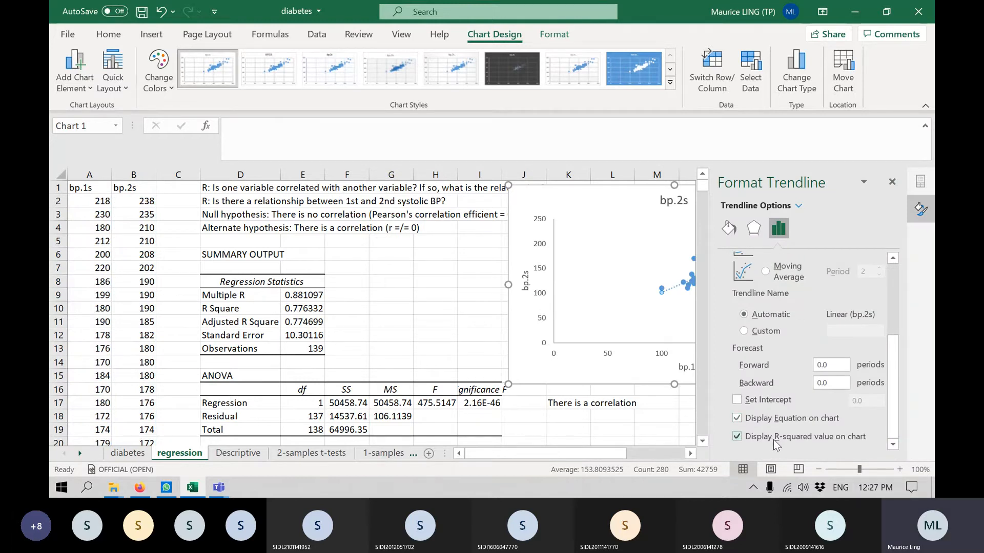
pyautogui.click(892, 183)
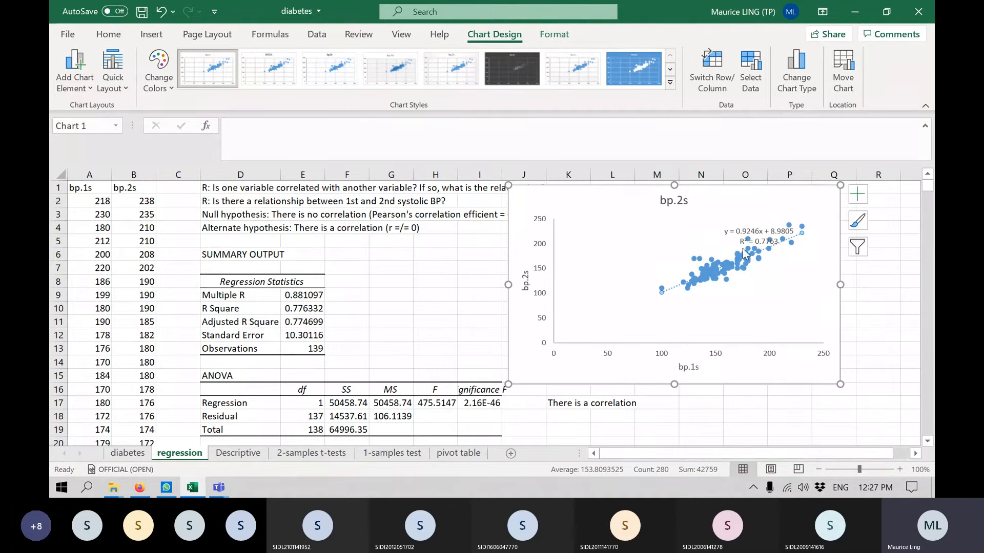
# Place the trendline equation label in the empty plot area away from the data points and set its font size to 12.
pyautogui.click(745, 230)
pyautogui.moveTo(744, 231); pyautogui.dragTo(621, 236)
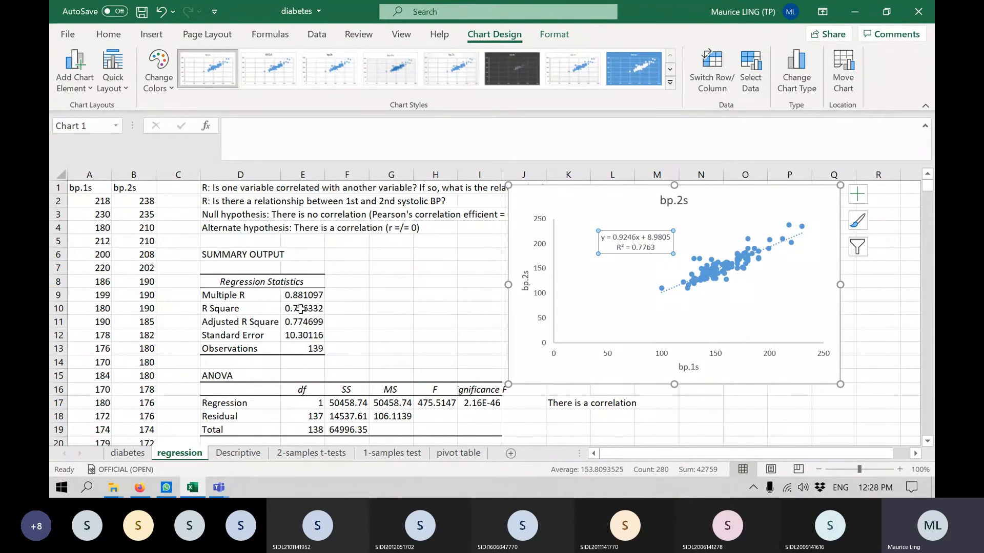
pyautogui.click(301, 308)
pyautogui.click(637, 250)
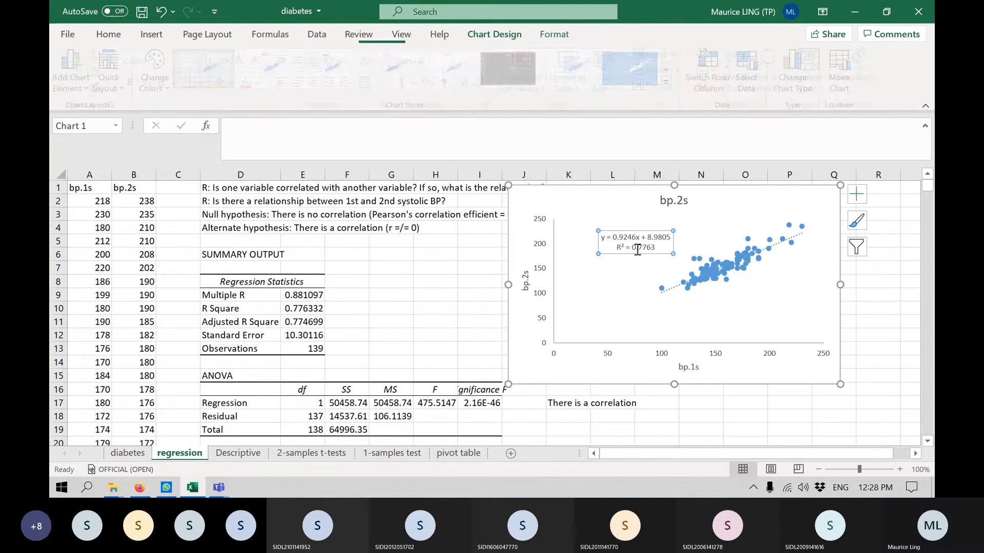
pyautogui.click(114, 36)
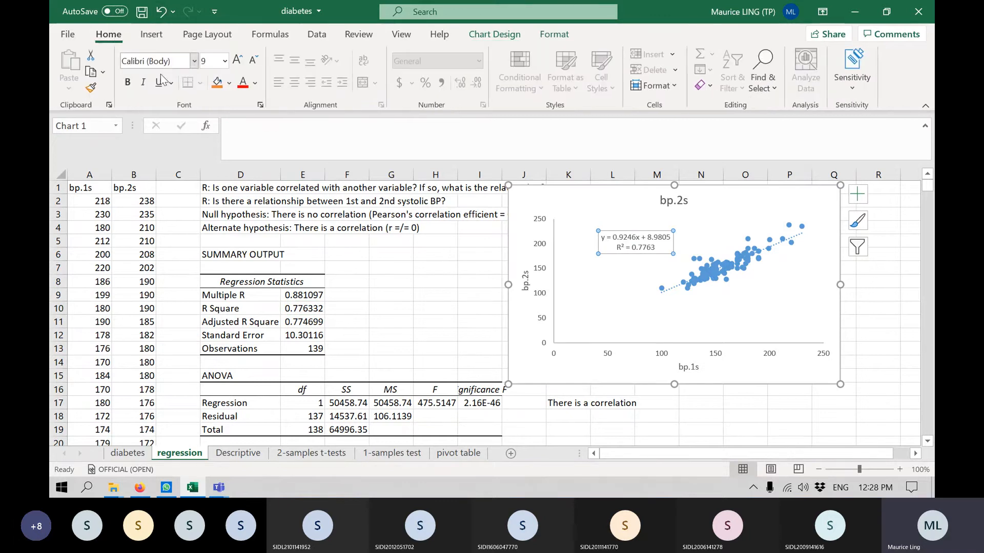
pyautogui.click(219, 63)
pyautogui.write('12')
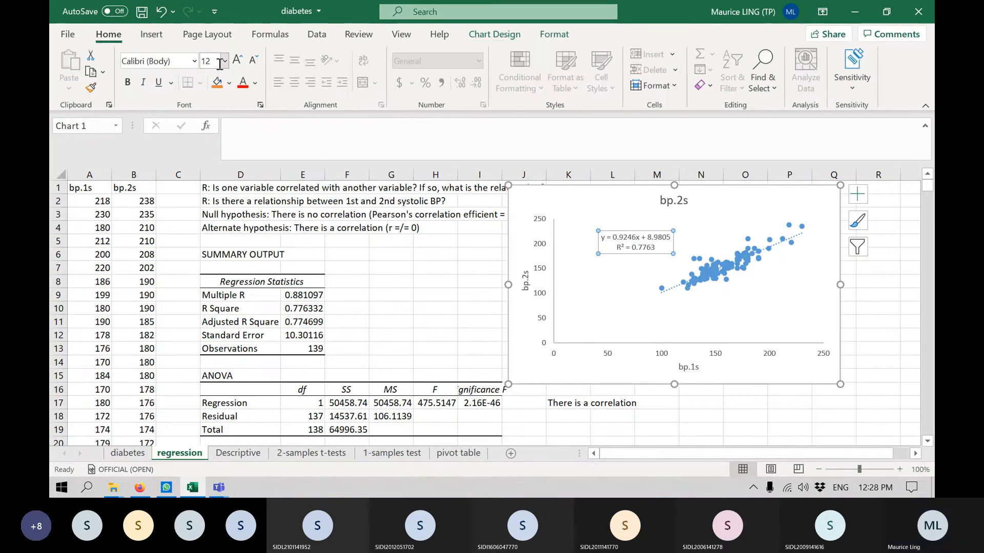
pyautogui.press('Return')
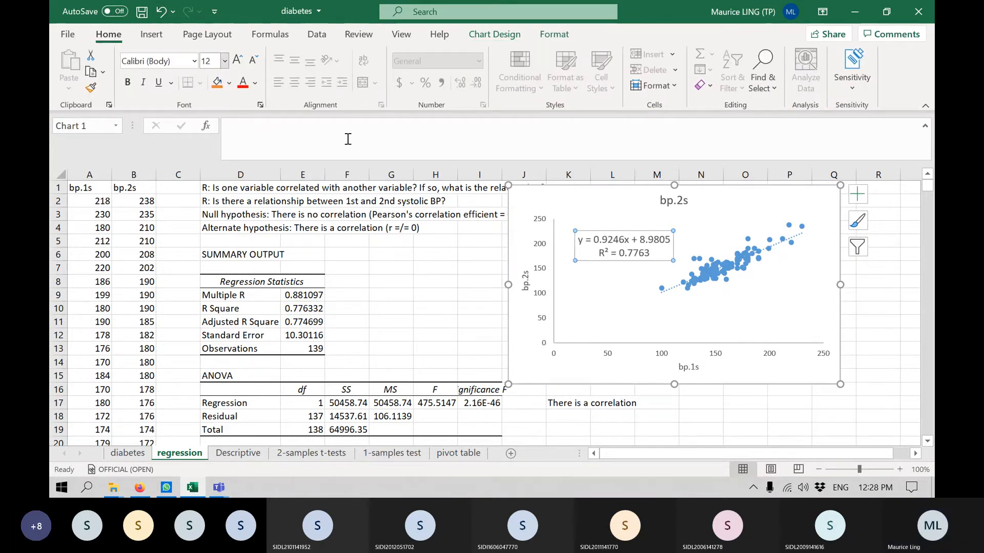
# Format the trendline as a red line with a solid dash type.
pyautogui.rightClick(778, 246)
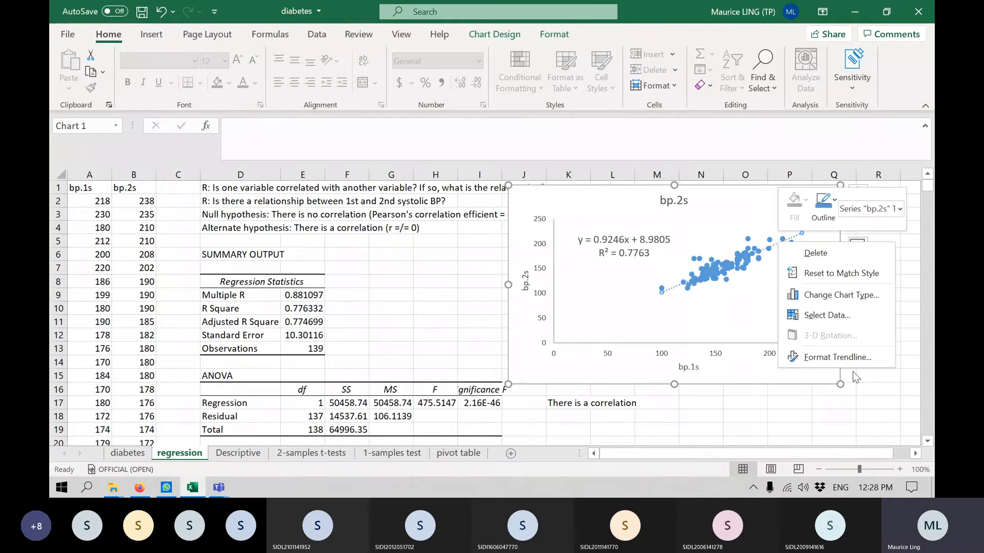
pyautogui.click(851, 360)
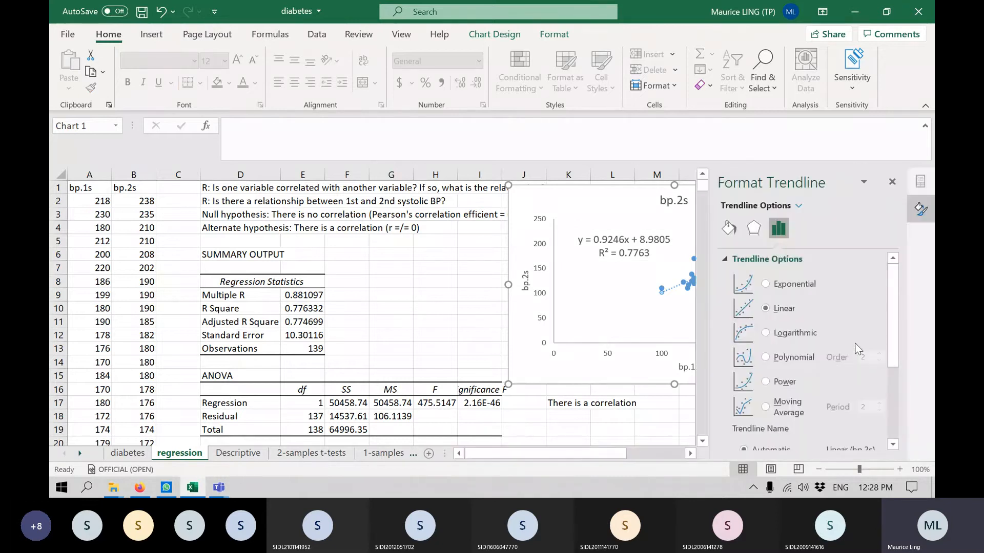
pyautogui.click(724, 228)
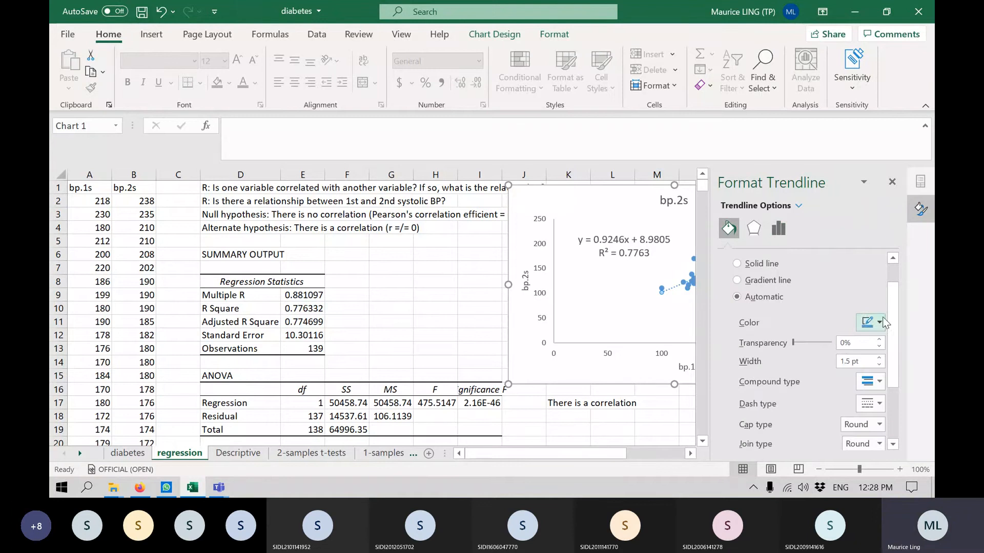
pyautogui.click(881, 323)
pyautogui.click(829, 276)
pyautogui.click(880, 402)
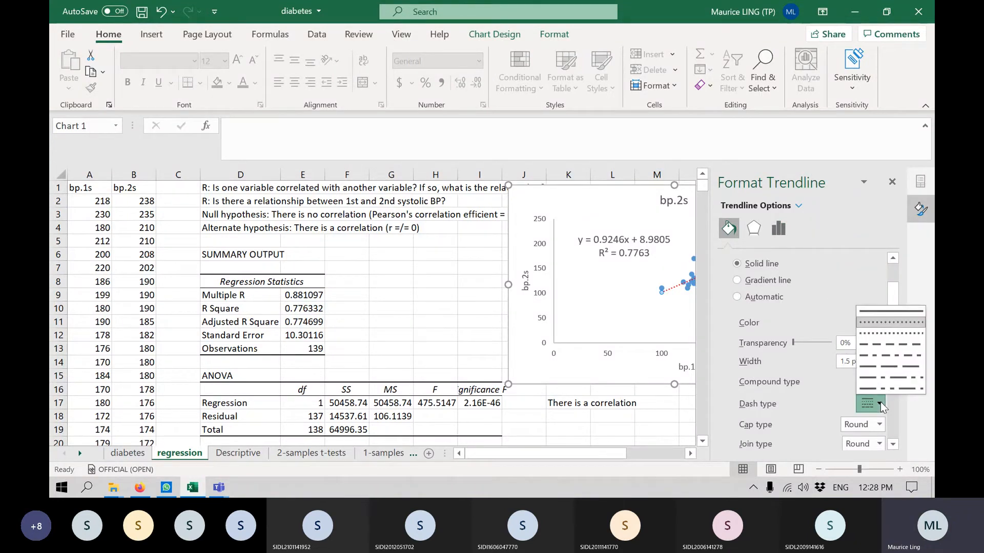
pyautogui.click(890, 312)
pyautogui.click(892, 182)
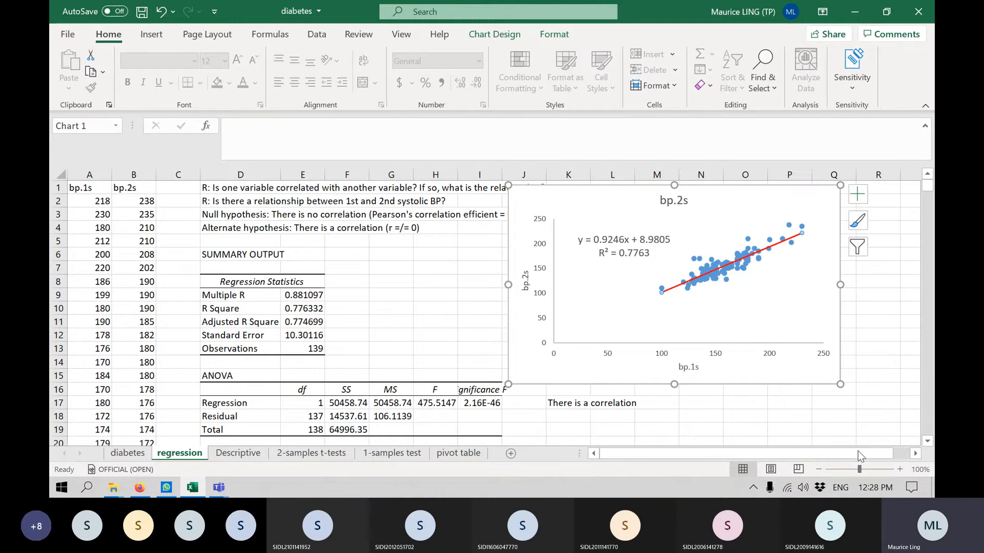
# Move the scatter chart slightly so that it clears the ANOVA table.
pyautogui.click(917, 453)
pyautogui.click(917, 454)
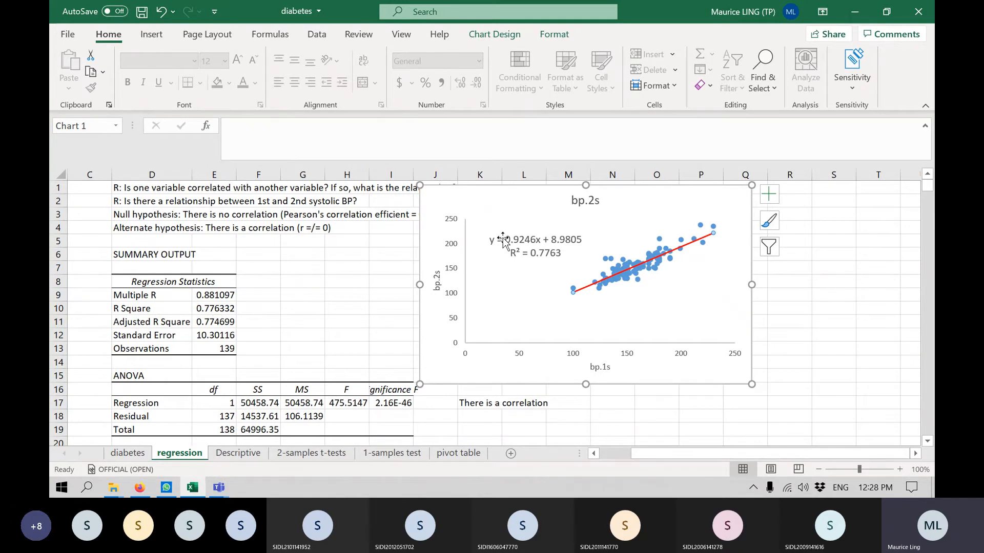
pyautogui.scroll(-2, 502, 238)
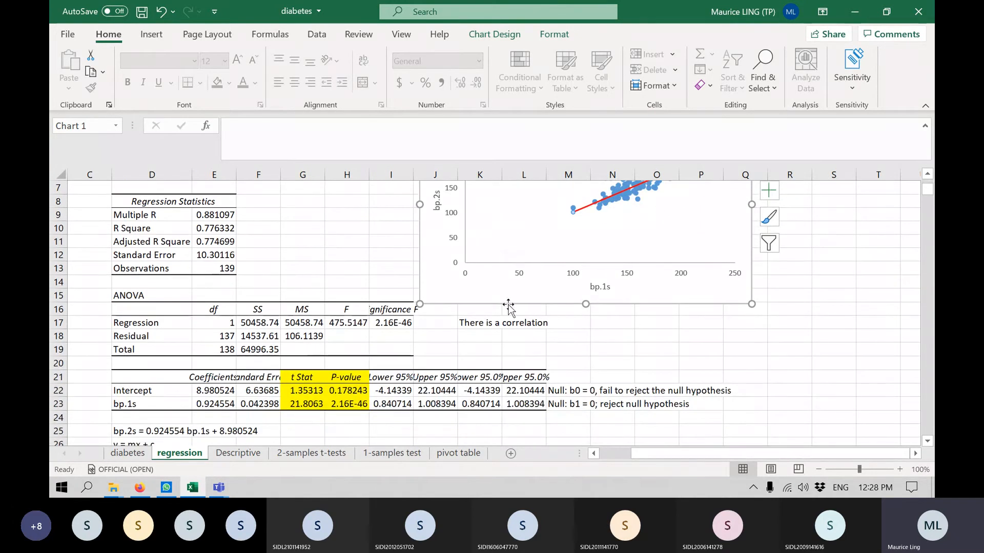
pyautogui.moveTo(491, 291); pyautogui.dragTo(514, 331)
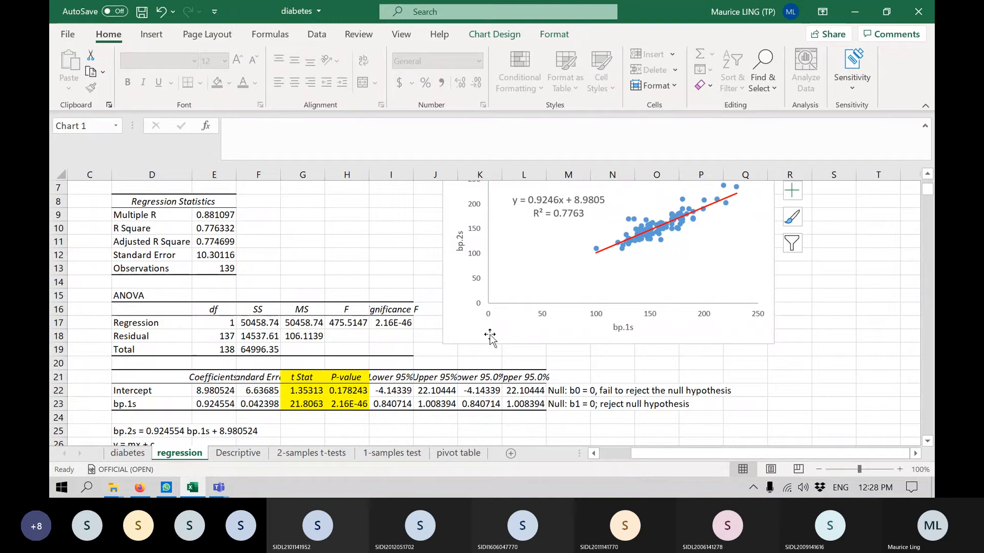
# Replace "y" with "bp.2s" in the chart's trendline equation label, matching the equation in cell D25.
pyautogui.click(128, 431)
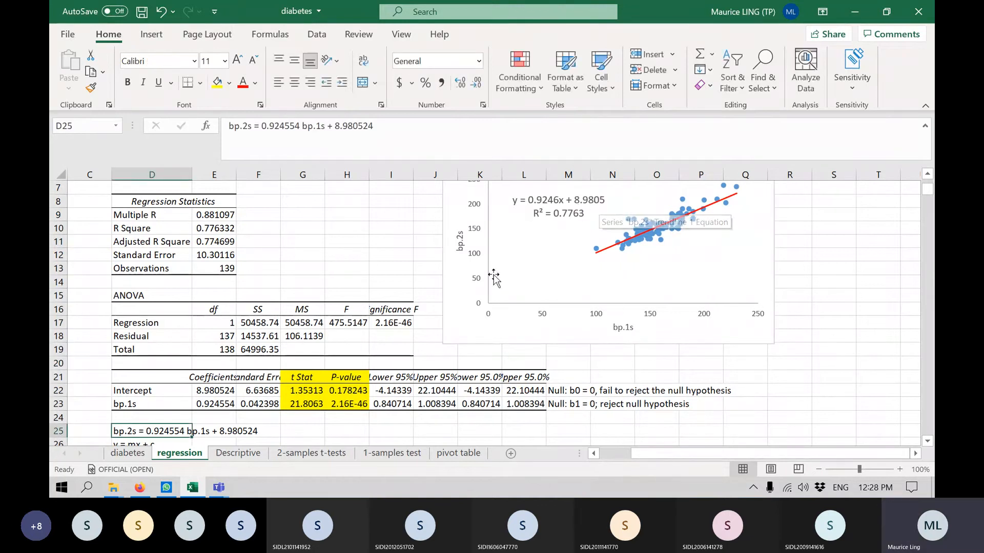
pyautogui.scroll(1, 598, 339)
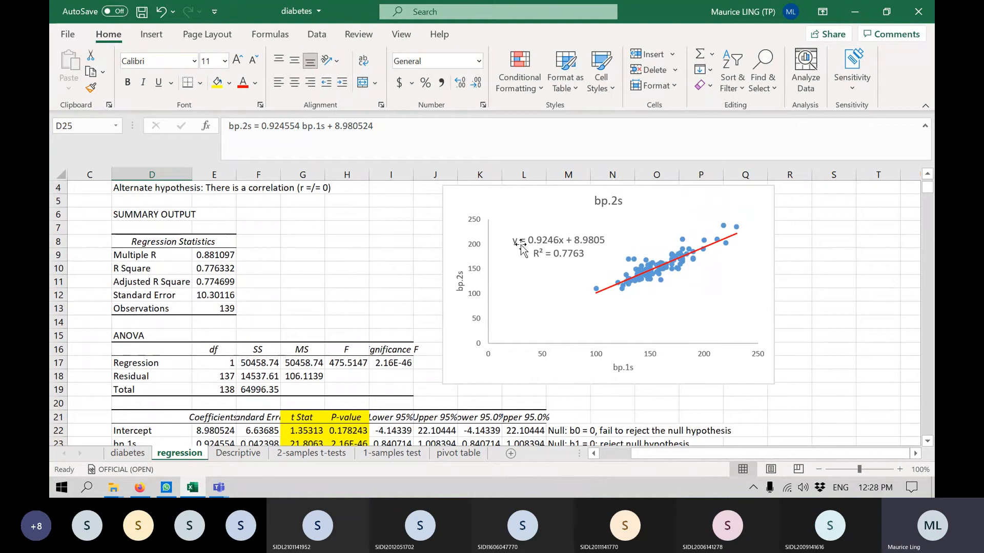
pyautogui.click(520, 247)
pyautogui.click(519, 244)
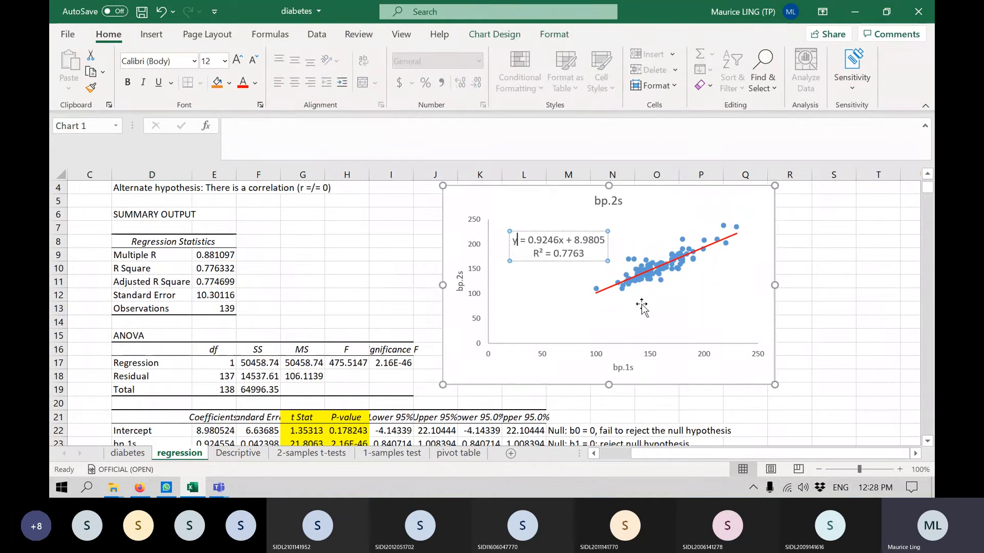
pyautogui.press('BackSpace')
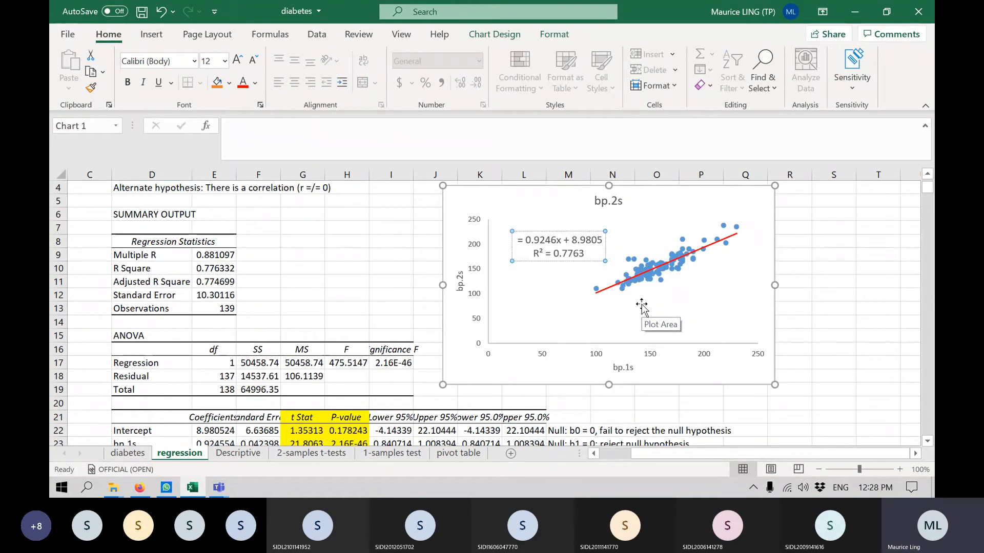
pyautogui.write('bp.2s')
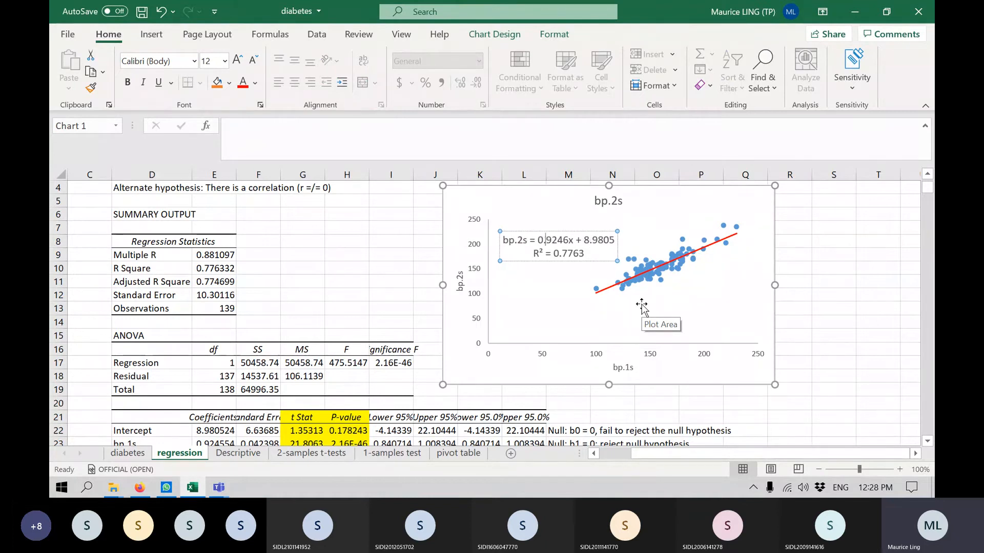
# Replace "x" with "(bp.1s)" in the trendline equation label and move the label clear of the vertical axis.
pyautogui.press('Right')
pyautogui.press('Right')
pyautogui.press('BackSpace')
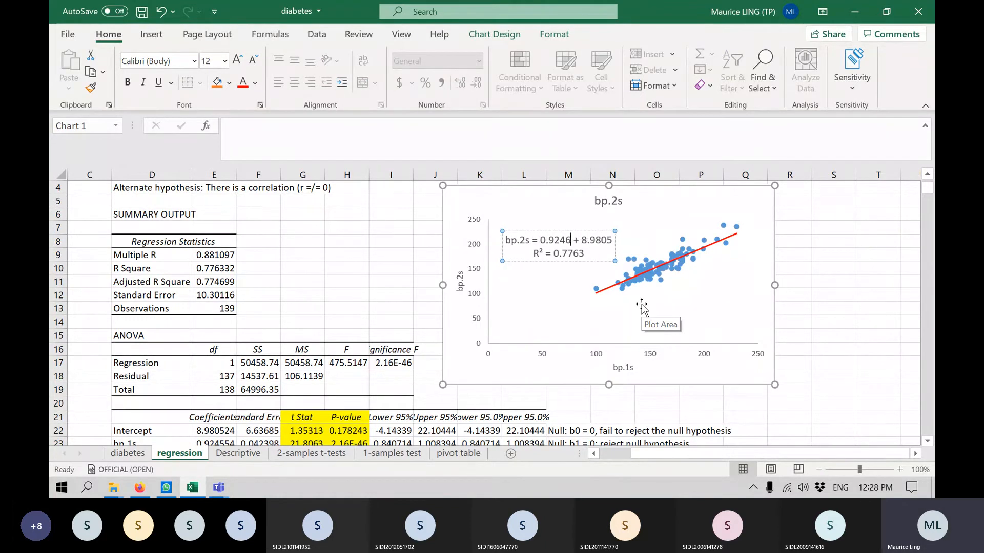
pyautogui.write('(')
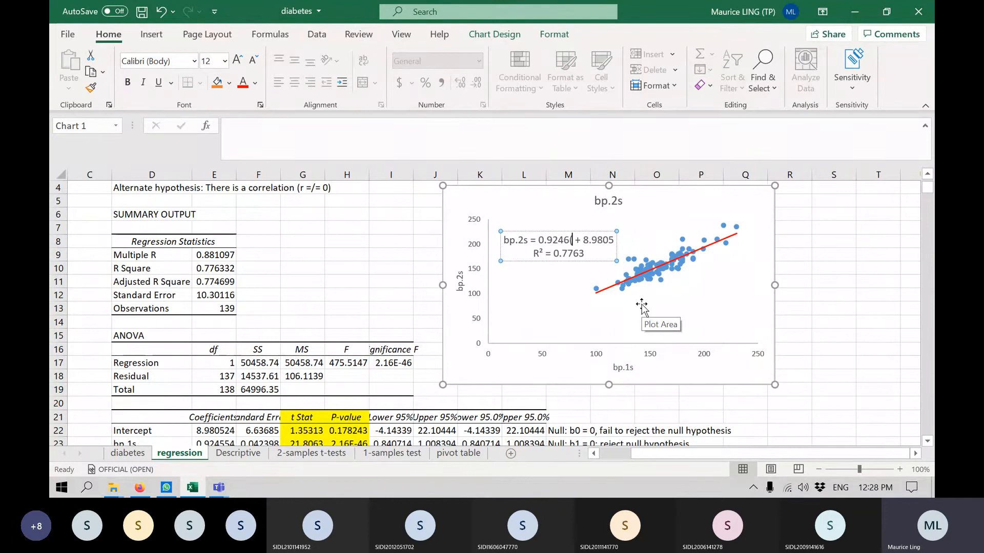
pyautogui.write('bp.1s')
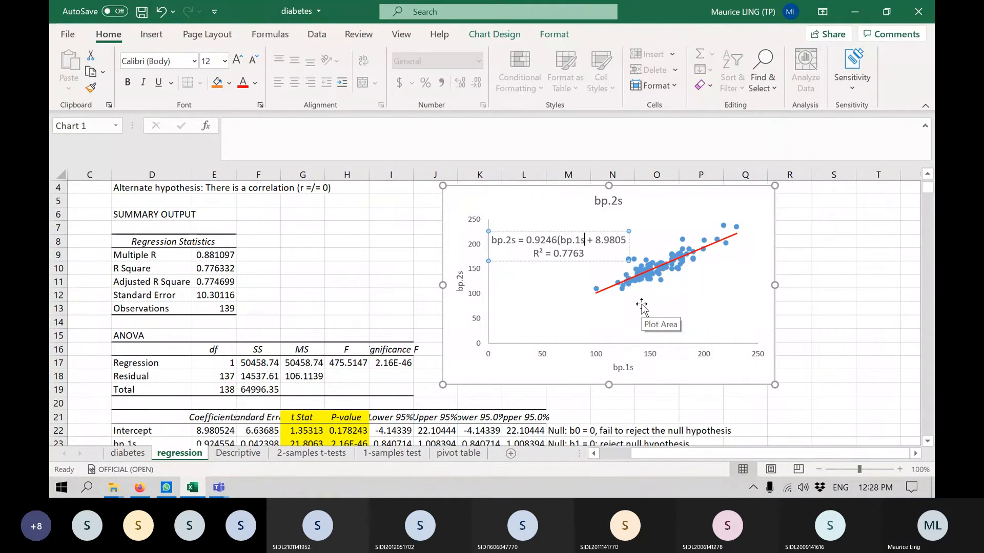
pyautogui.write(')')
pyautogui.click(641, 307)
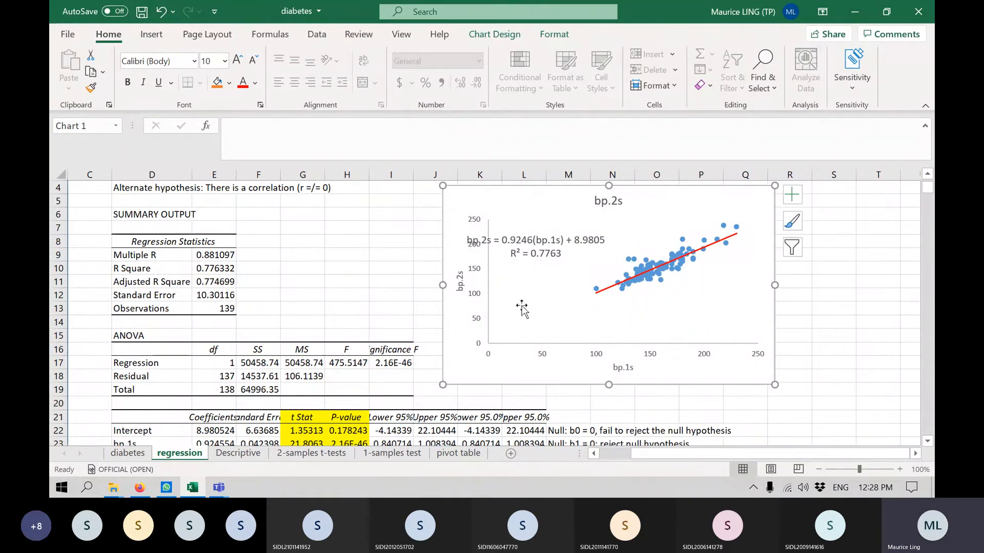
pyautogui.click(536, 256)
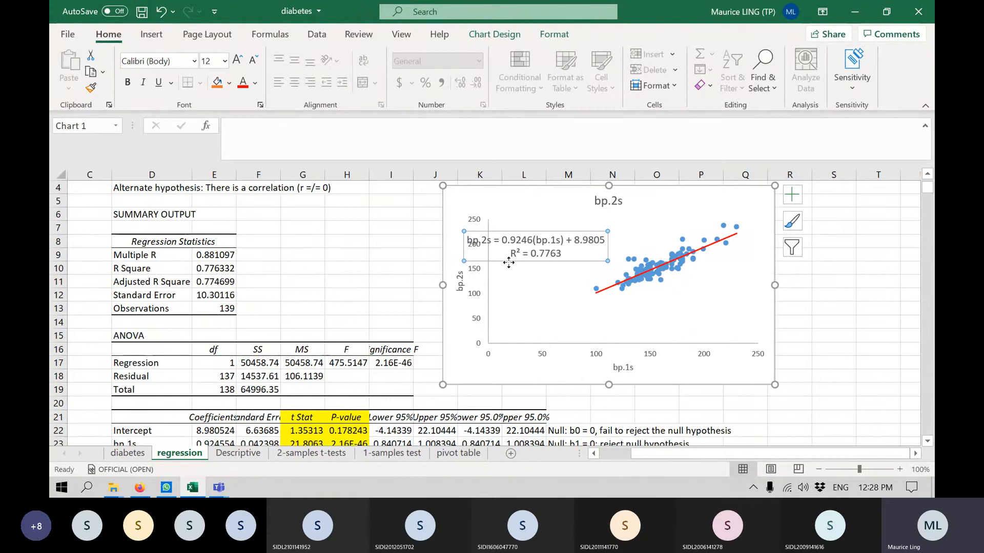
pyautogui.moveTo(509, 262); pyautogui.dragTo(551, 251)
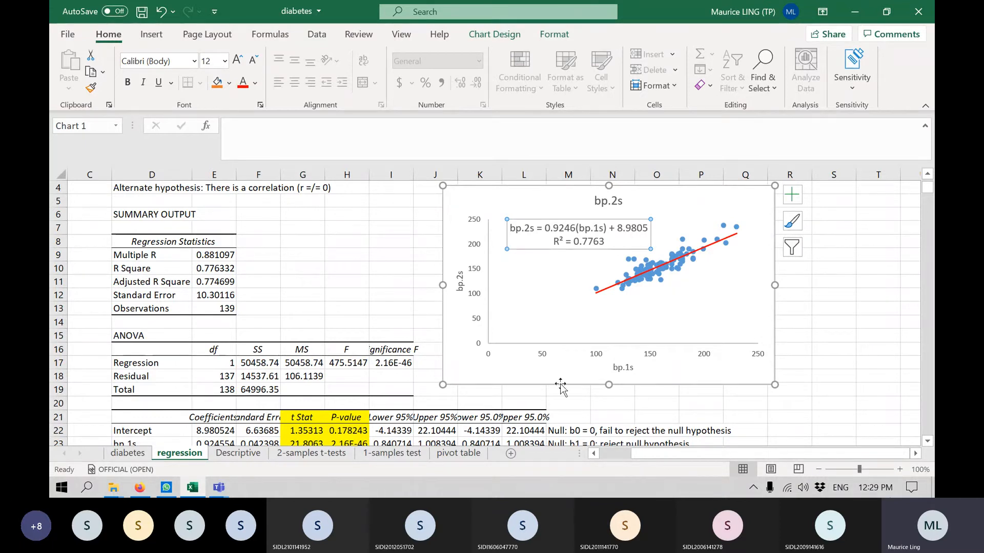
# Move the regression sheet to the end of the workbook, after the pivot table sheet.
pyautogui.scroll(1, 318, 359)
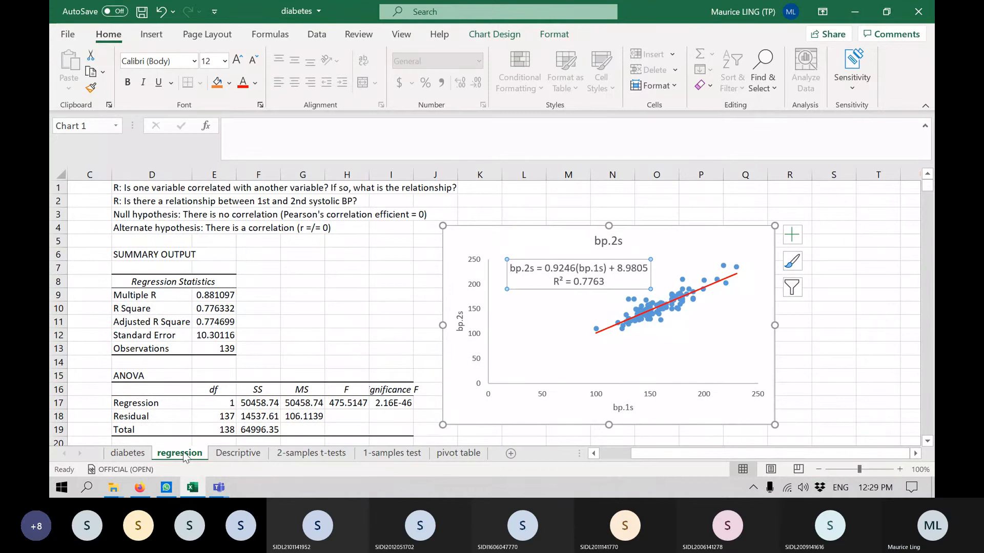
pyautogui.moveTo(187, 453); pyautogui.dragTo(495, 442)
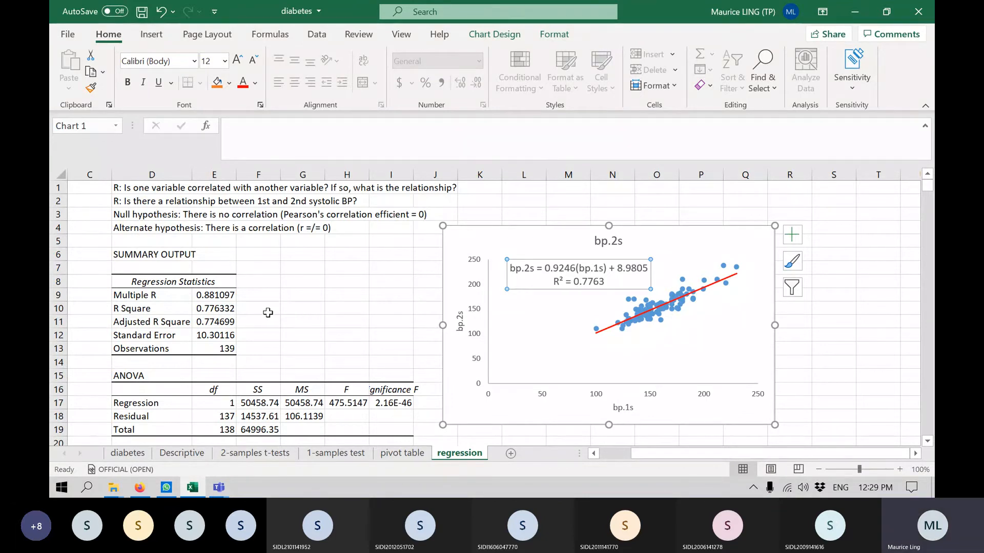
# Select the ANOVA table in D15:I19 to review the regression, residual and total rows.
pyautogui.scroll(-1, 259, 310)
pyautogui.scroll(-2, 259, 309)
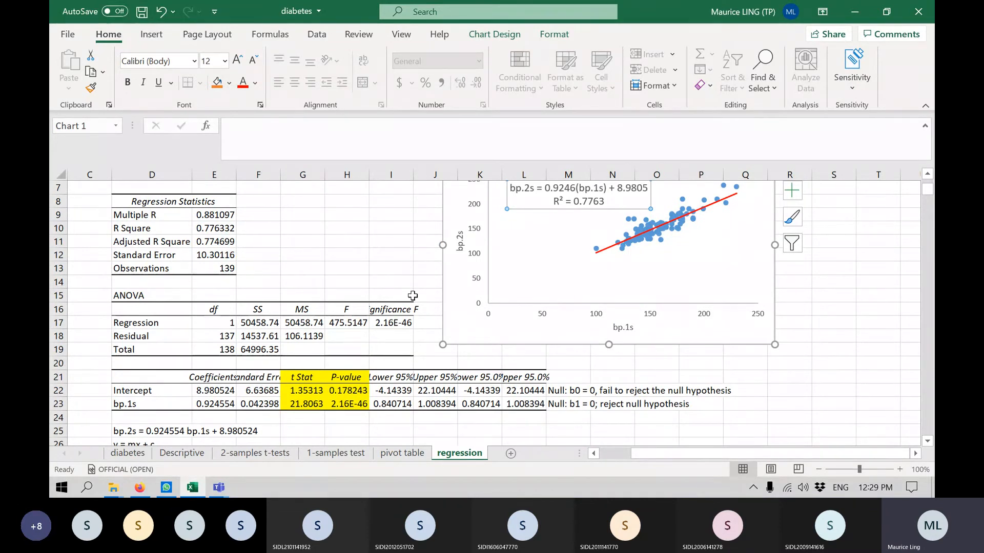
pyautogui.moveTo(144, 301); pyautogui.dragTo(404, 352)
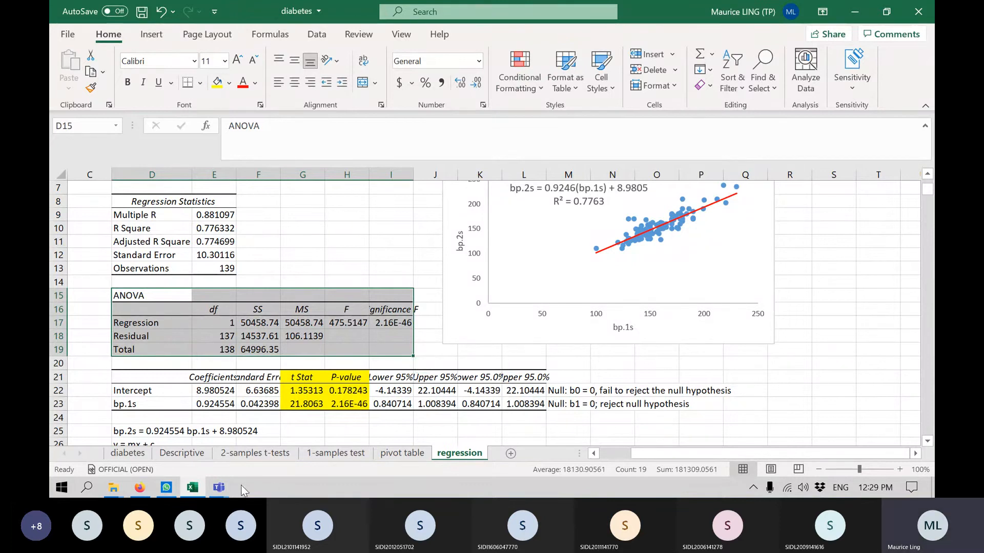
pyautogui.moveTo(222, 489)
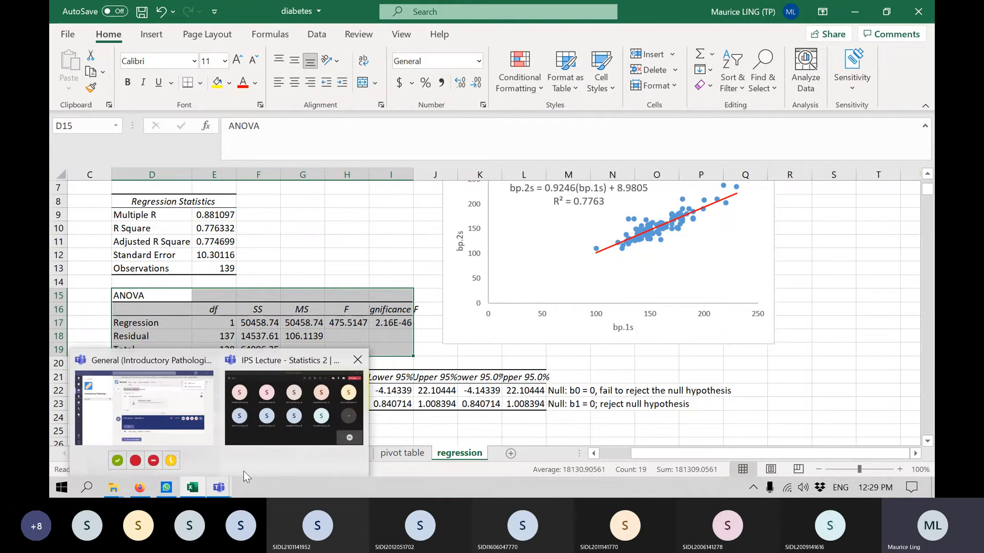
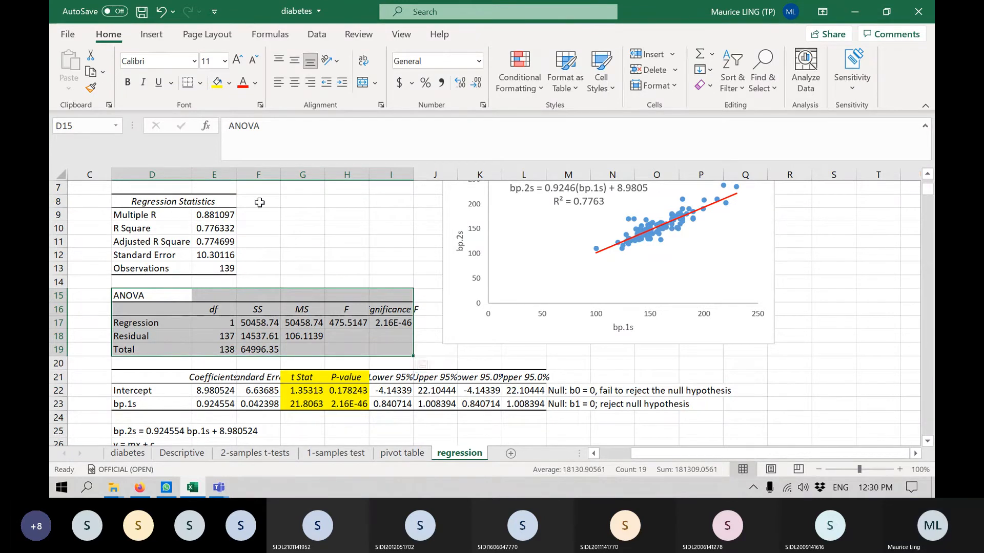
# Switch to the Teams meeting, look through its full participant list, close the list and return to the diabetes workbook in Excel.
pyautogui.scroll(2, 260, 202)
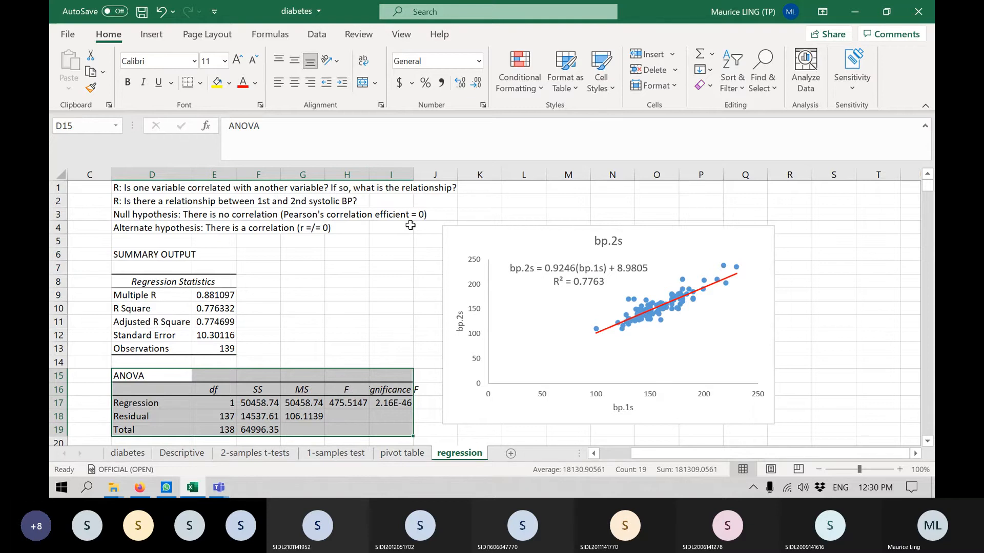
pyautogui.click(854, 12)
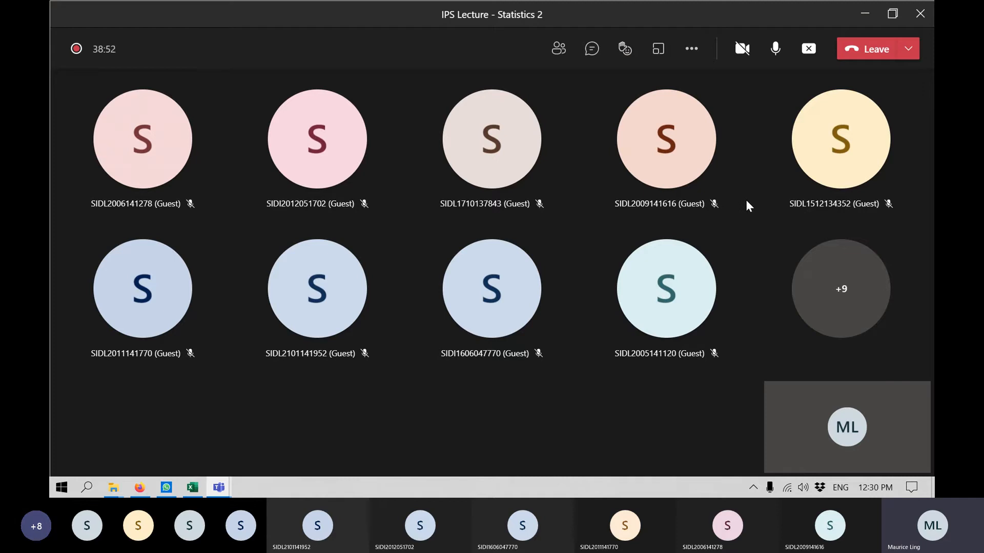
pyautogui.click(558, 60)
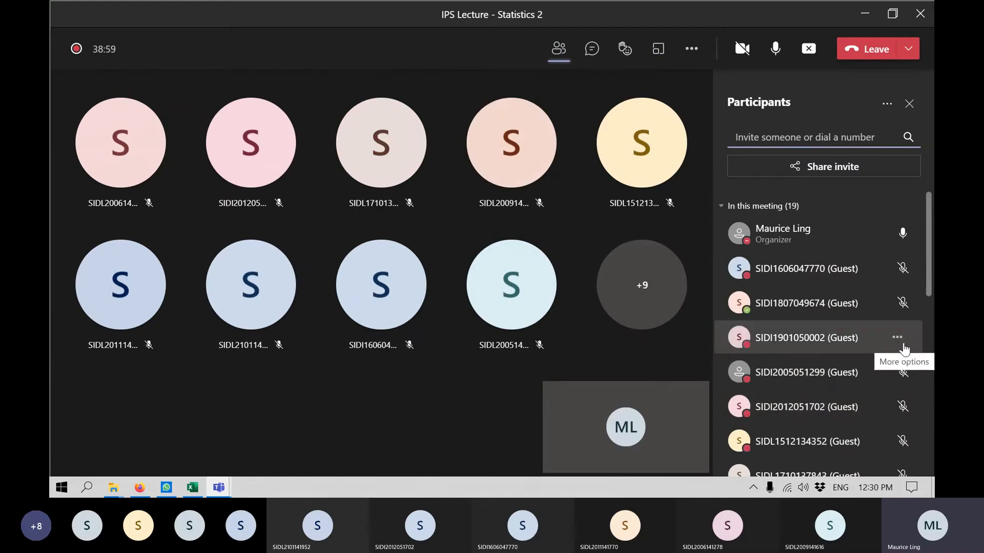
pyautogui.scroll(-4, 902, 341)
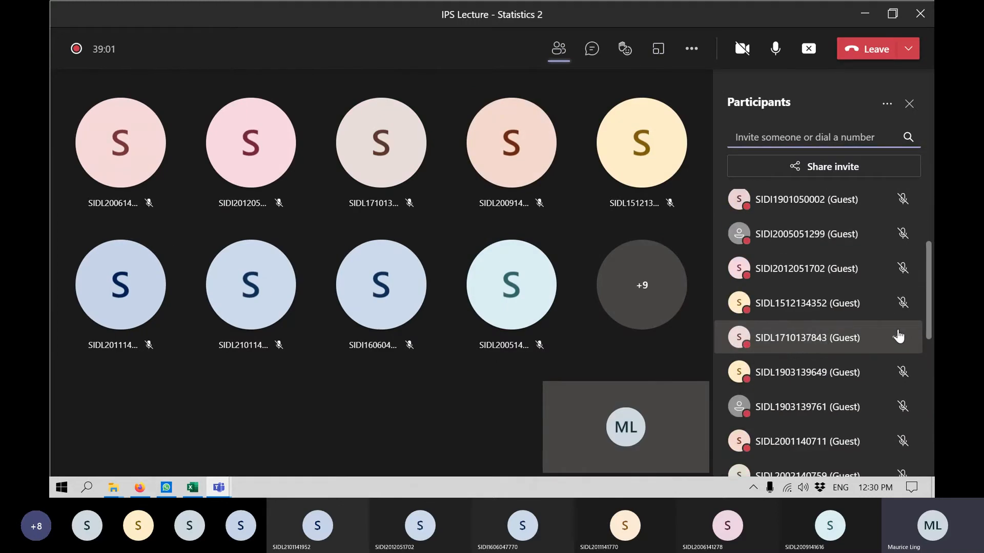
pyautogui.scroll(-6, 898, 336)
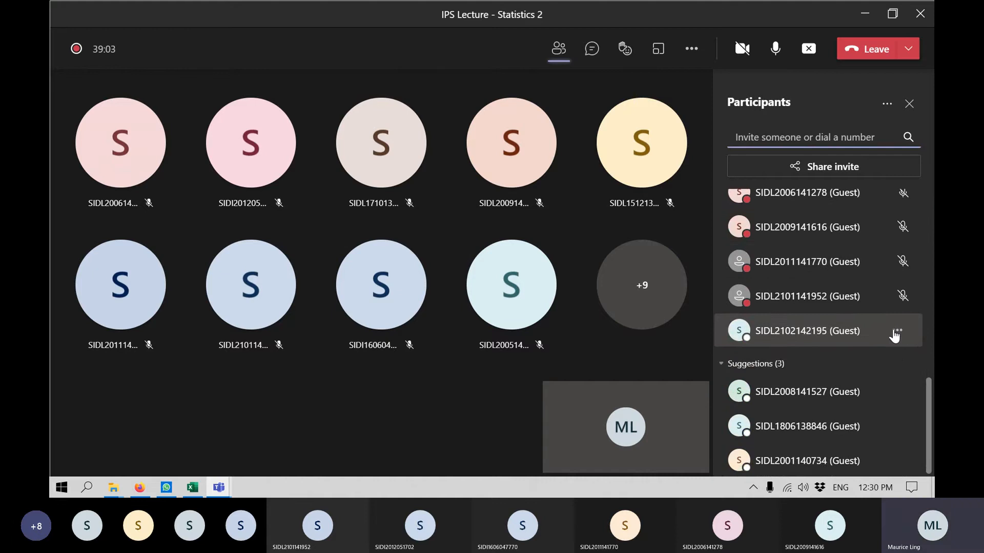
pyautogui.scroll(10, 894, 328)
pyautogui.scroll(1, 893, 323)
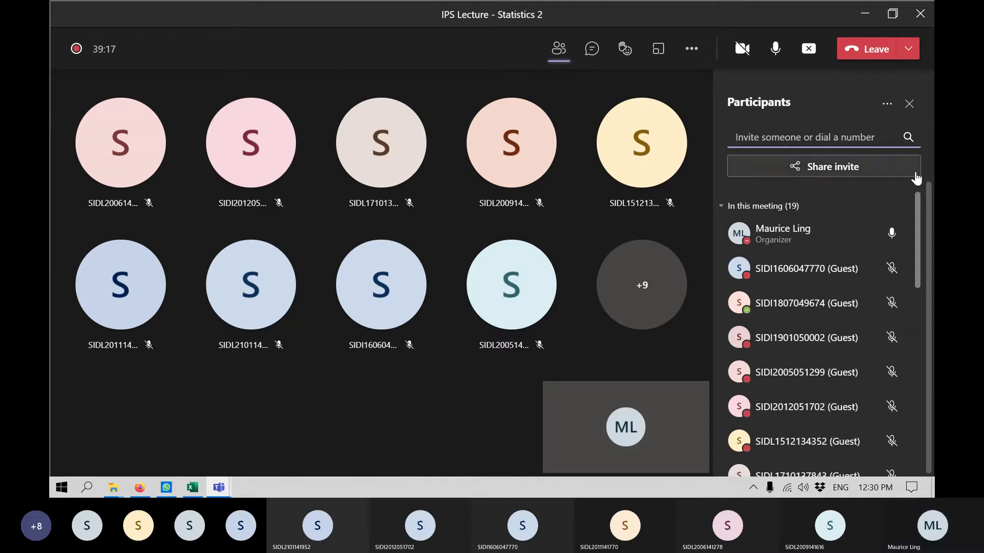
pyautogui.click(908, 105)
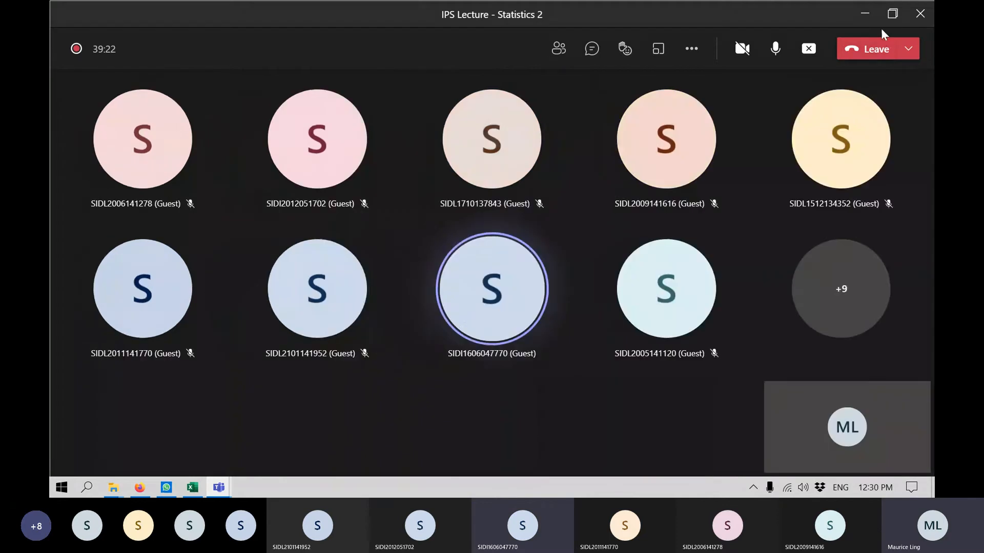
pyautogui.click(859, 12)
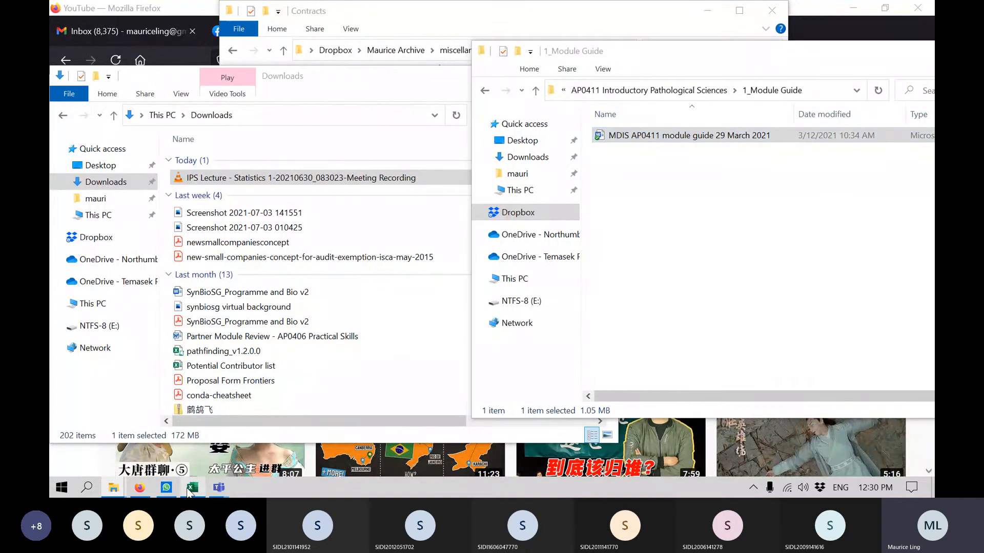
pyautogui.click(191, 487)
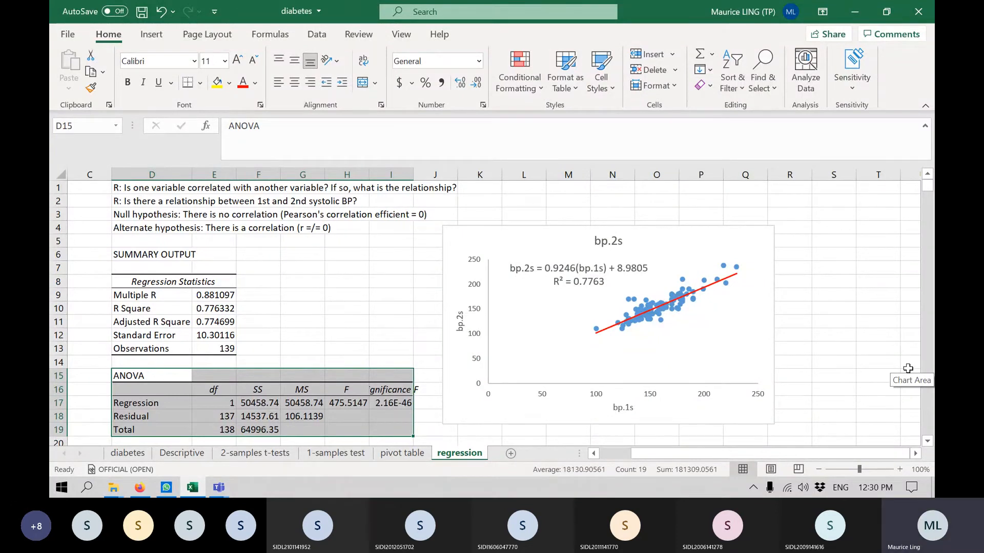
# Add a new worksheet after the regression sheet and rename it "ANOVA = Regression".
pyautogui.click(608, 456)
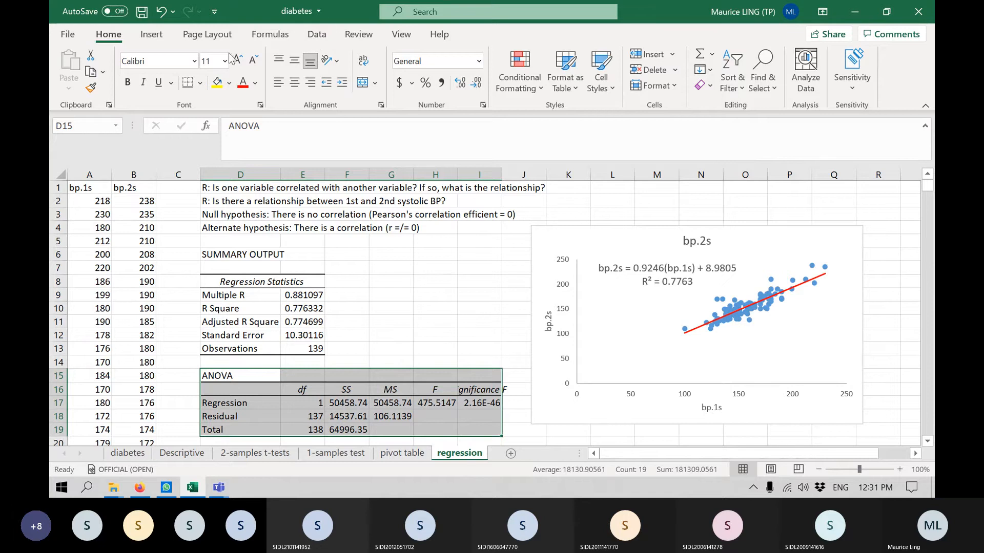
pyautogui.click(511, 453)
pyautogui.rightClick(501, 453)
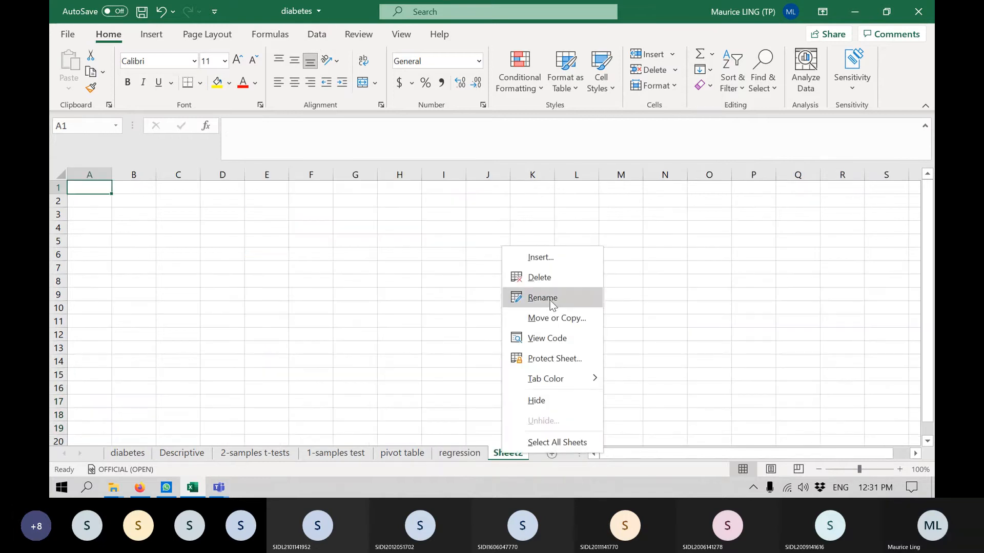
pyautogui.click(551, 293)
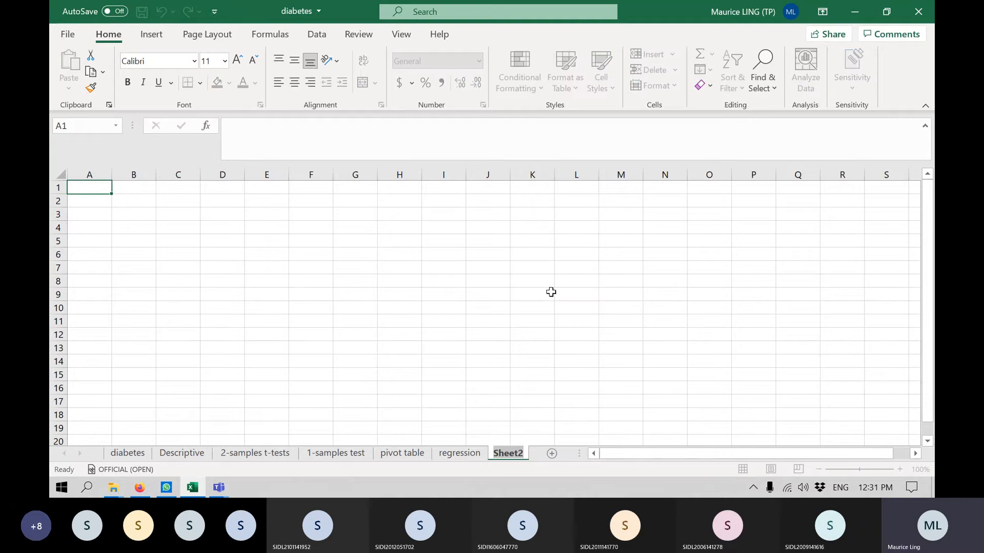
pyautogui.write('ANOVA')
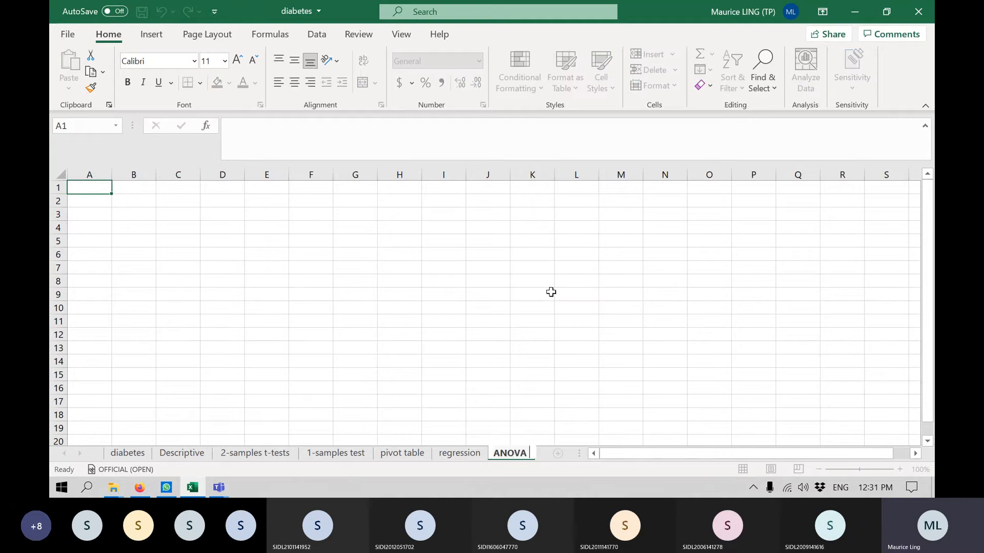
pyautogui.write(' = Regress')
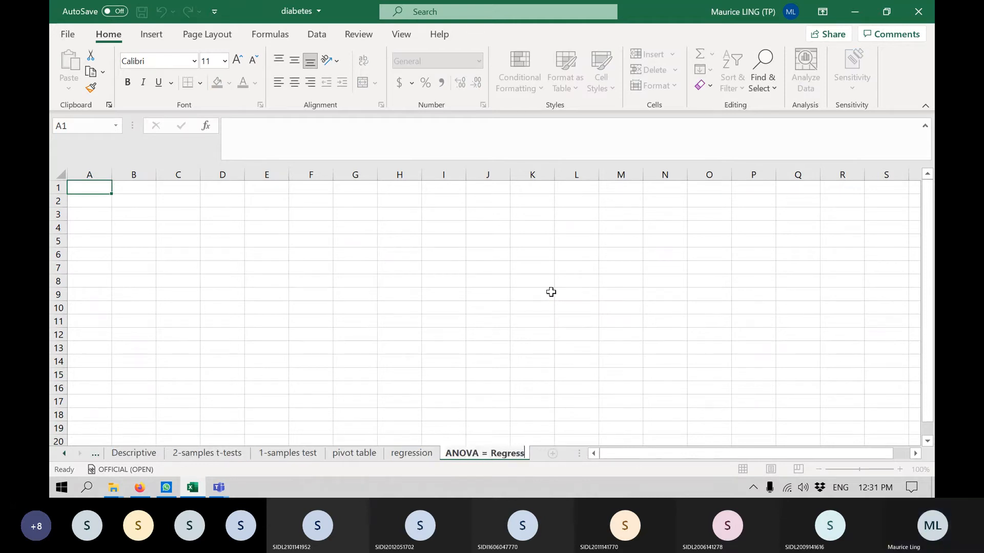
pyautogui.write('ion')
pyautogui.press('Return')
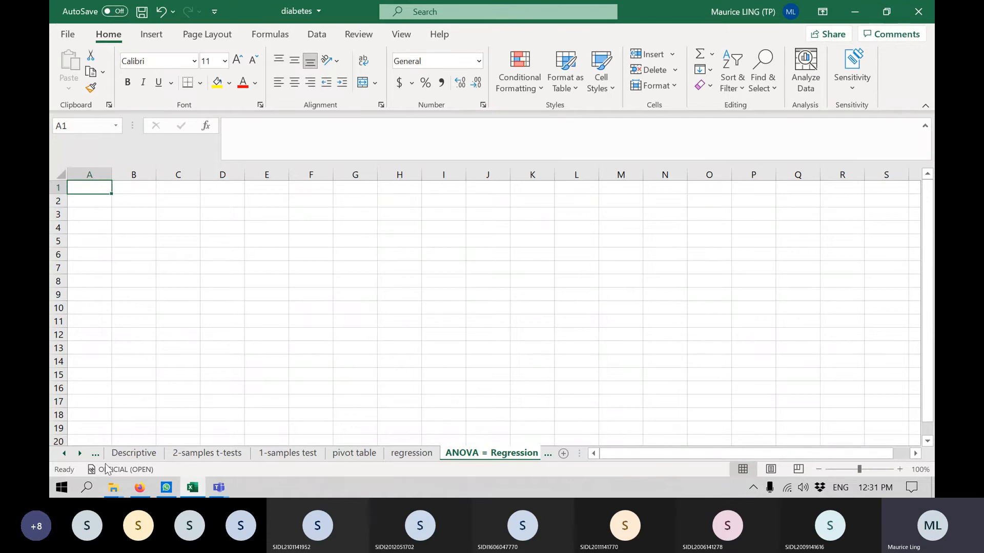
# Copy the single-factor ANOVA output in M5:S18 of the 2-samples t-tests sheet to A1 of the ANOVA = Regression sheet.
pyautogui.click(64, 454)
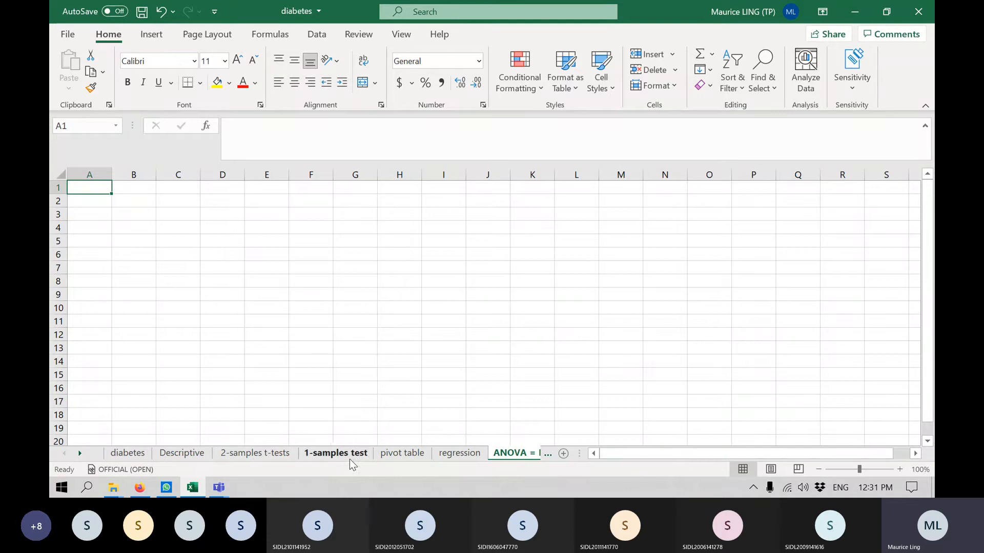
pyautogui.click(255, 453)
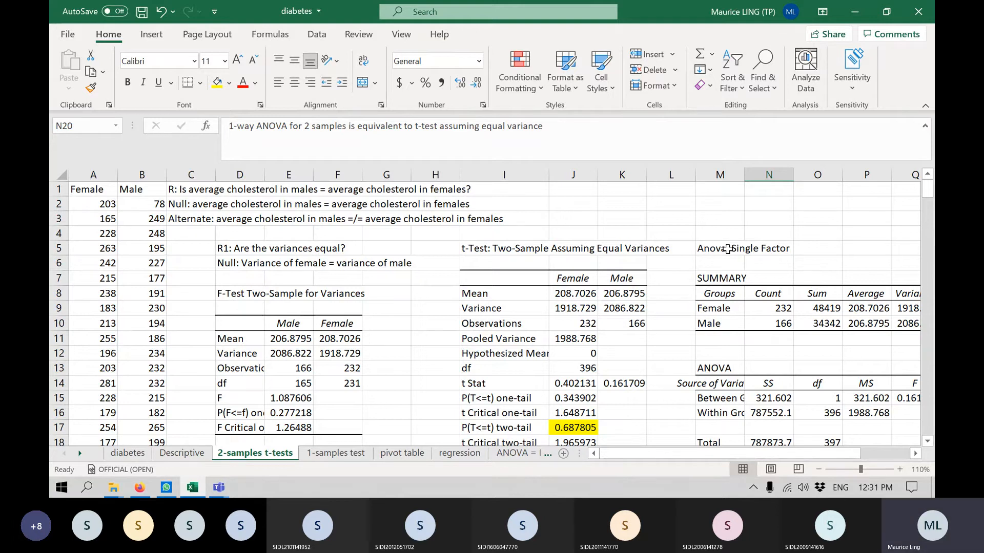
pyautogui.moveTo(727, 249); pyautogui.dragTo(823, 339)
pyautogui.hotkey('ctrl', 'c')
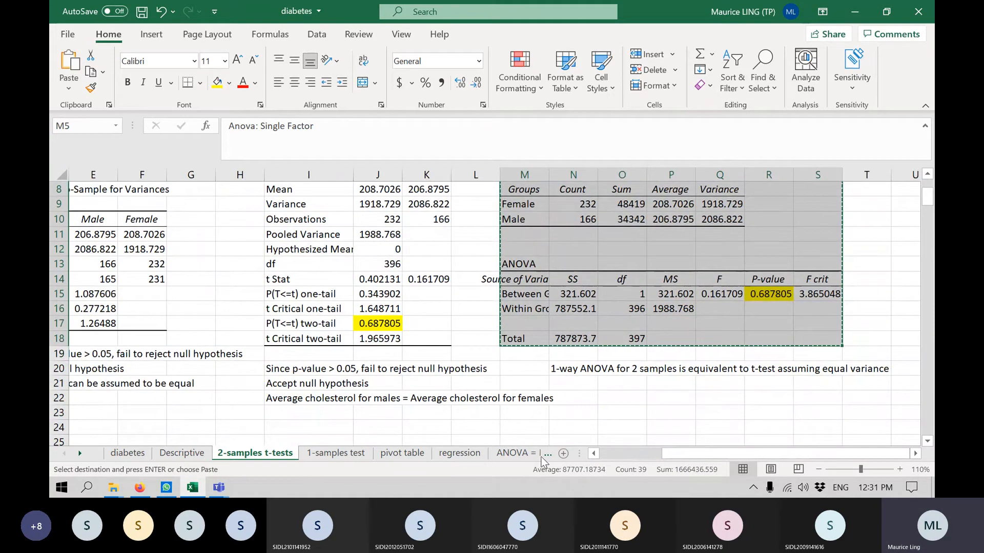
pyautogui.click(536, 454)
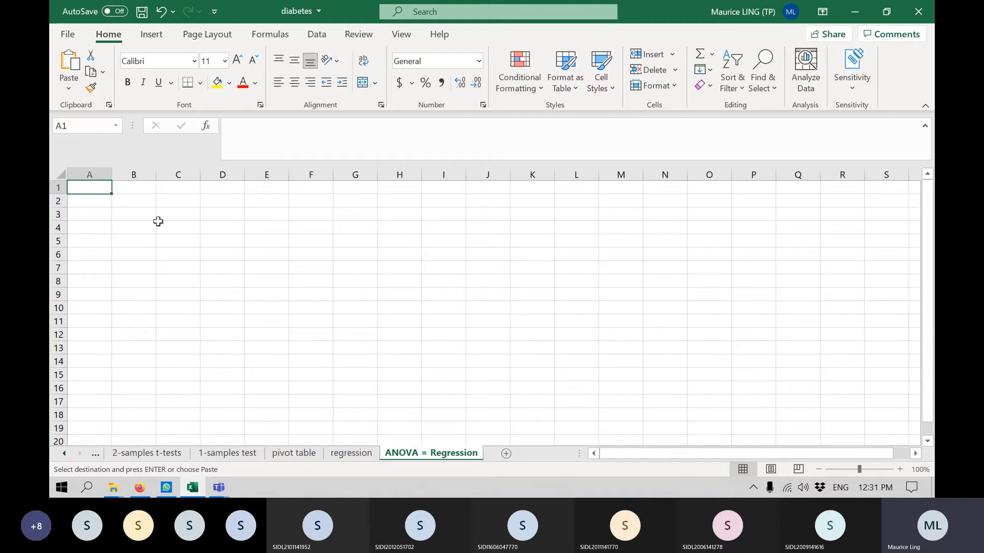
pyautogui.press('Return')
pyautogui.click(523, 279)
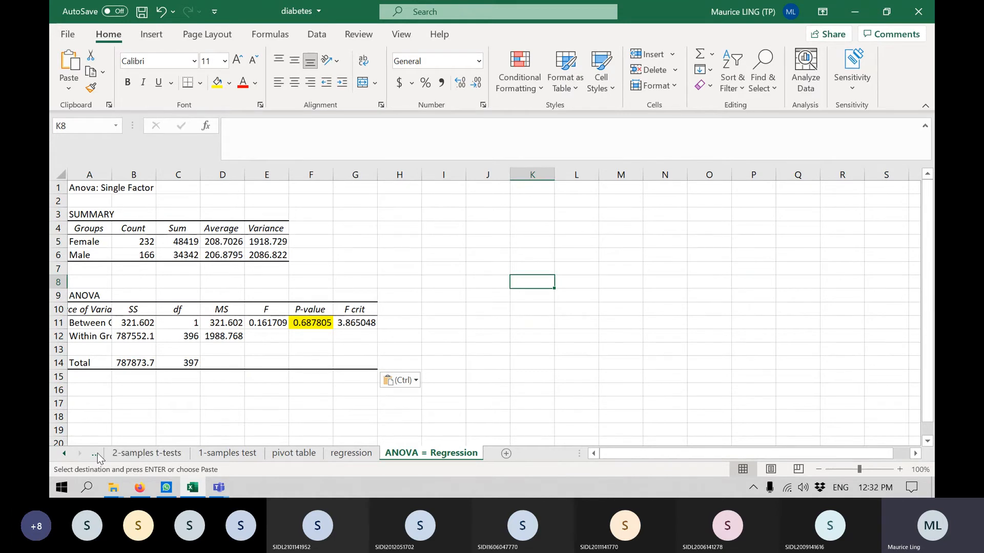
# Copy the research question and hypotheses in C1:C3 of the 2-samples t-tests sheet to A16 of the ANOVA = Regression sheet.
pyautogui.click(122, 449)
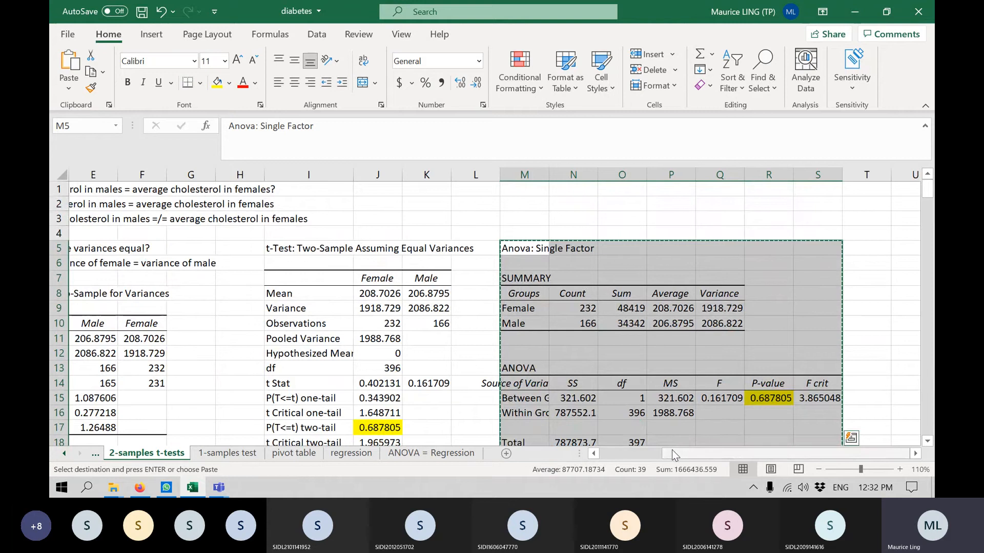
pyautogui.moveTo(671, 450); pyautogui.dragTo(607, 451)
pyautogui.moveTo(184, 190); pyautogui.dragTo(197, 220)
pyautogui.hotkey('ctrl', 'c')
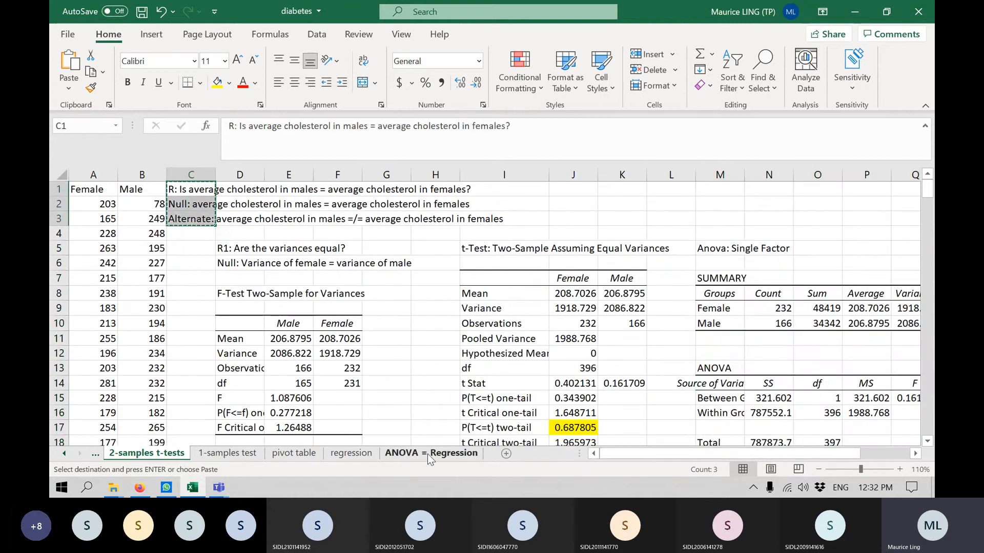
pyautogui.click(429, 453)
pyautogui.click(82, 390)
pyautogui.hotkey('ctrl', 'v')
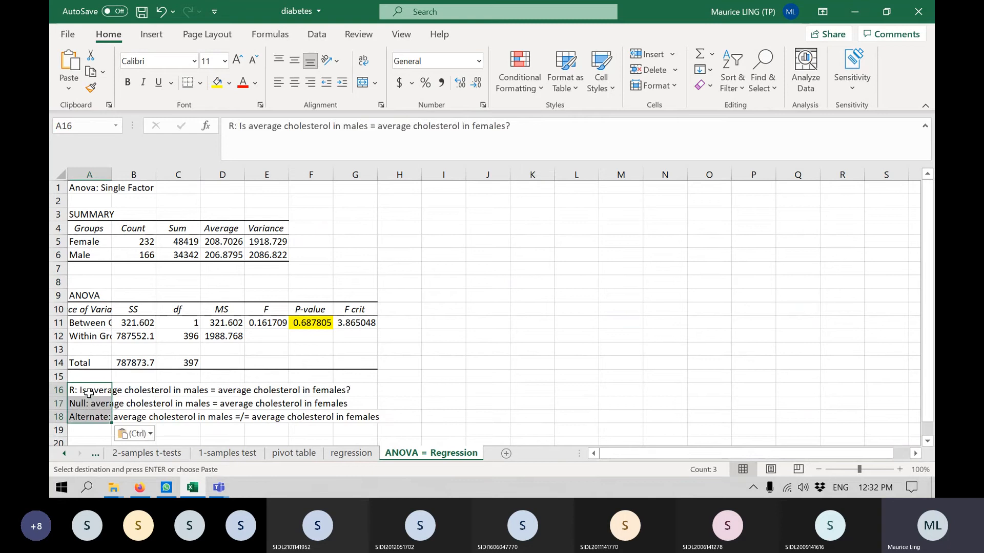
pyautogui.click(622, 339)
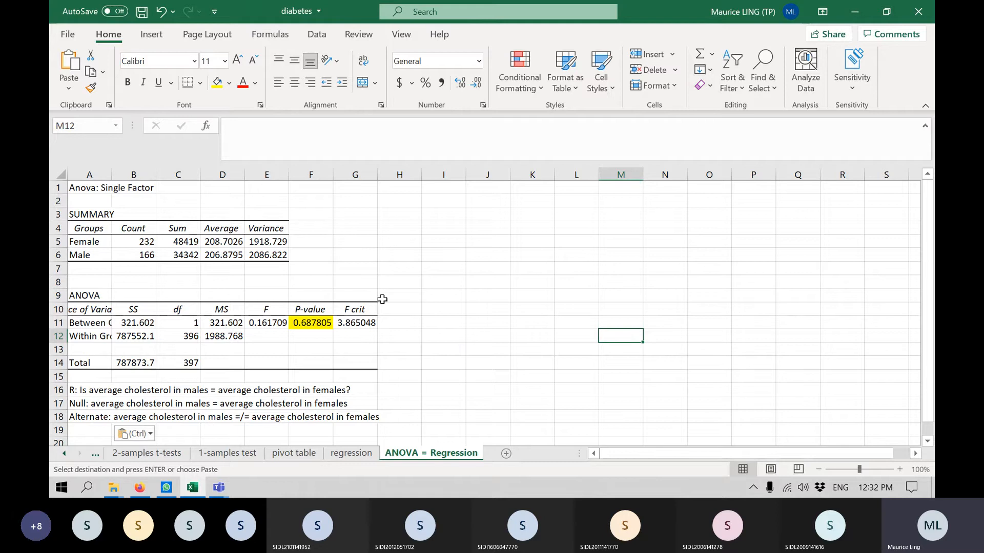
# Copy the chol and gender columns from the diabetes sheet to the ANOVA = Regression sheet, starting at I1.
pyautogui.click(66, 454)
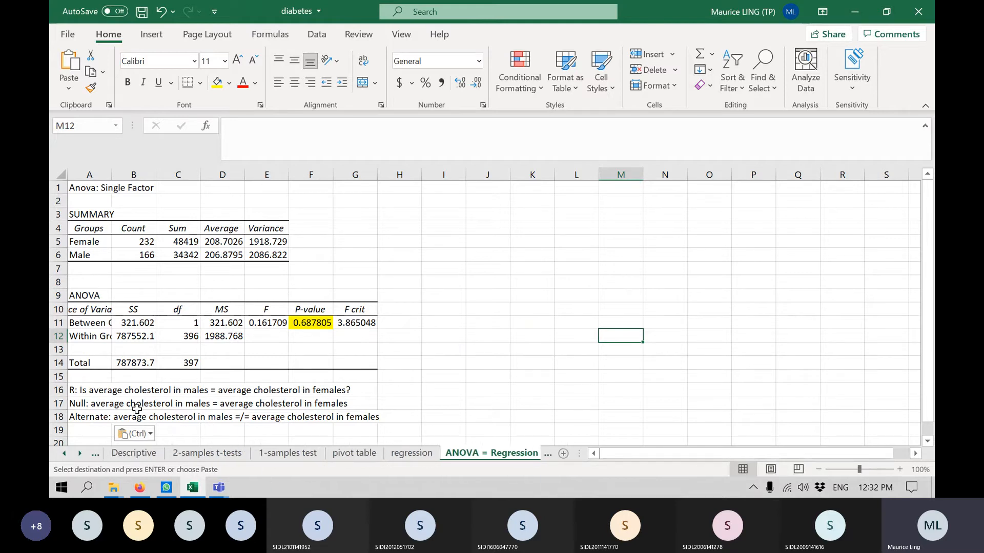
pyautogui.click(64, 454)
pyautogui.click(133, 454)
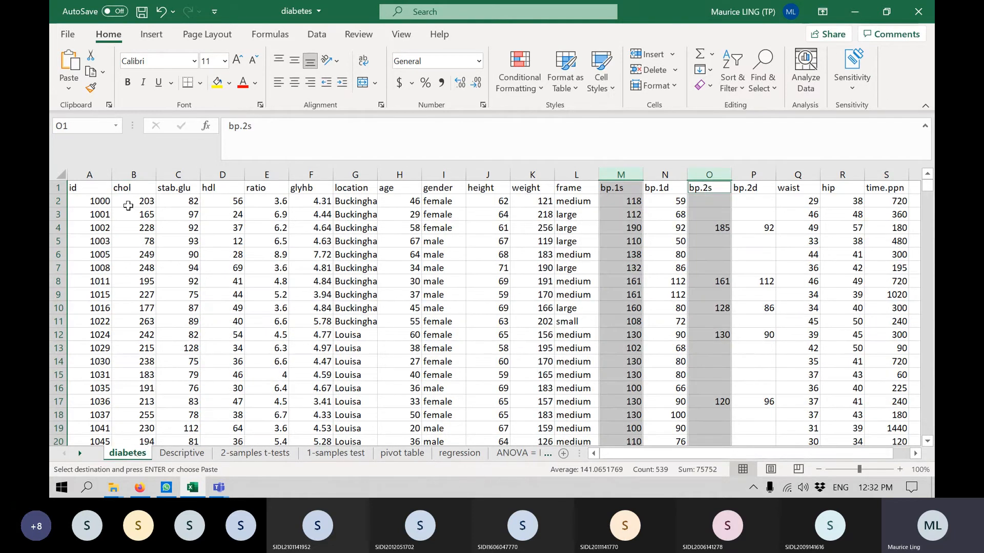
pyautogui.click(138, 174)
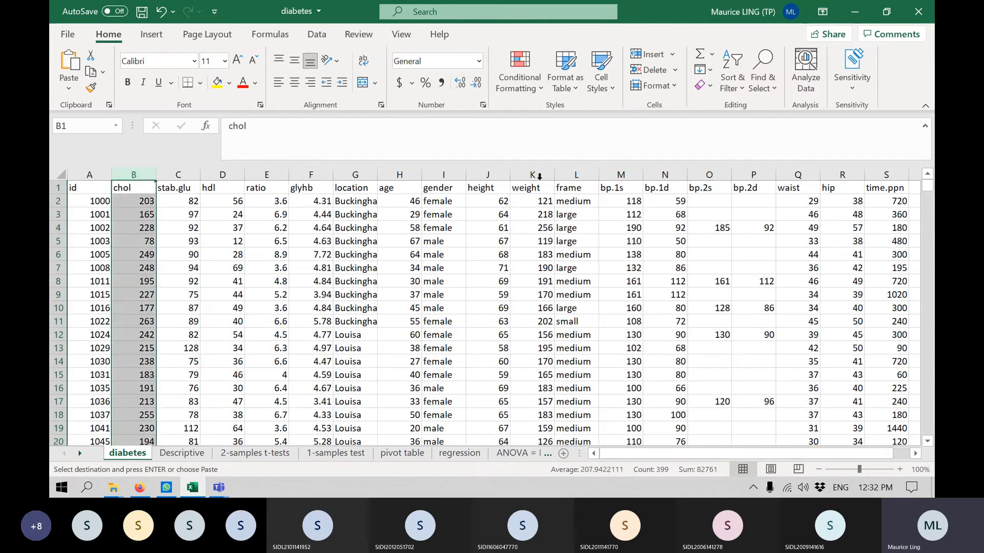
pyautogui.keyDown('ctrl'); pyautogui.click(443, 175); pyautogui.keyUp('ctrl')
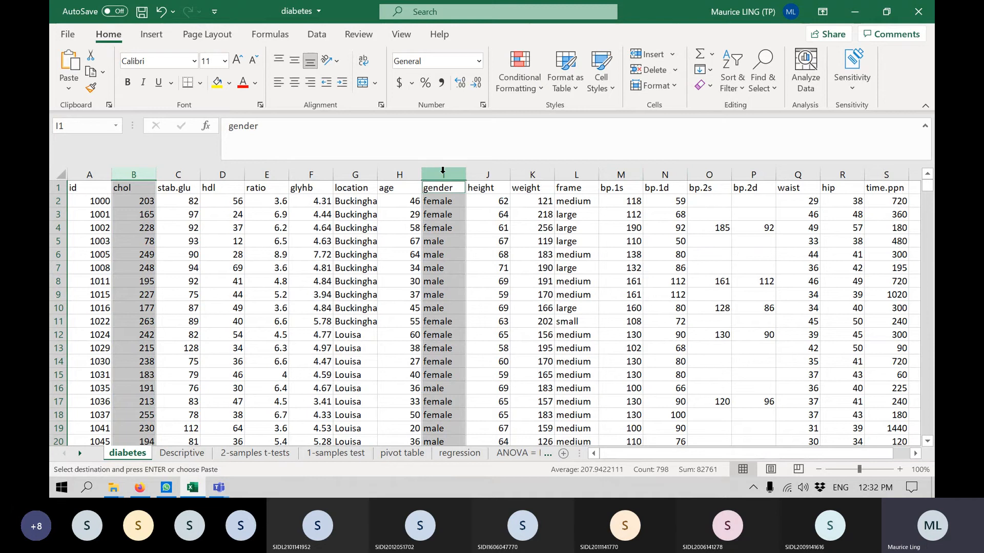
pyautogui.hotkey('ctrl', 'c')
pyautogui.click(526, 454)
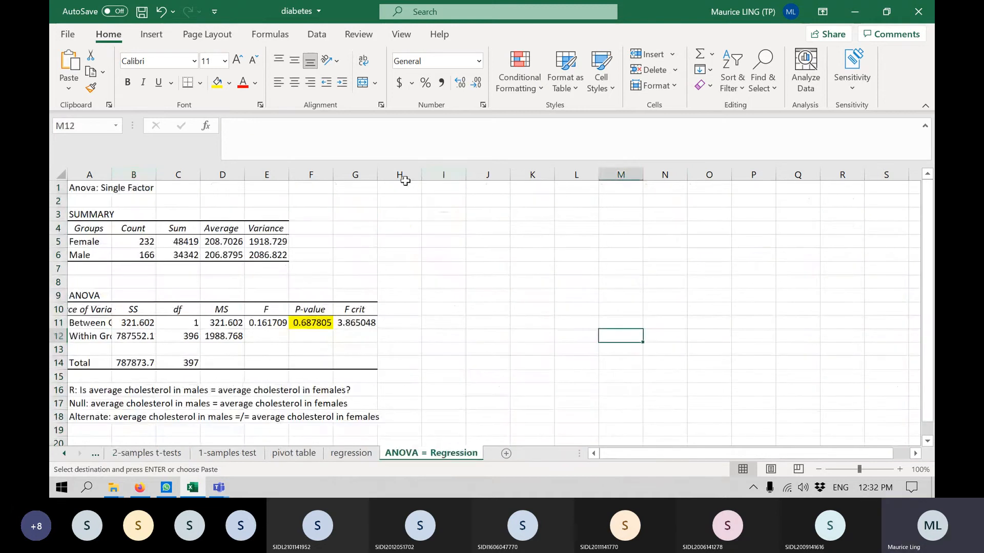
pyautogui.click(437, 189)
pyautogui.hotkey('ctrl', 'v')
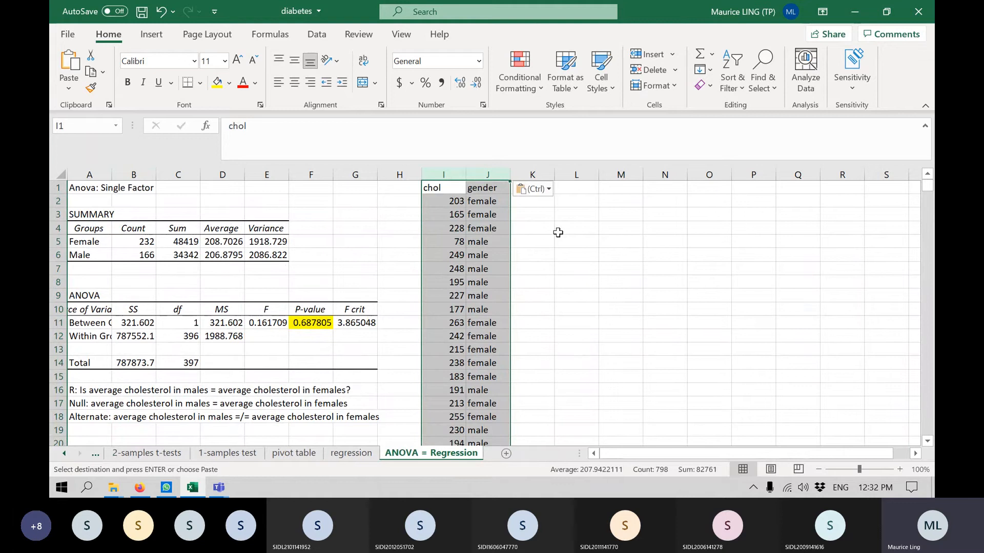
# Insert an empty column between chol and gender and head it "female" in J1.
pyautogui.click(489, 169)
pyautogui.rightClick(488, 169)
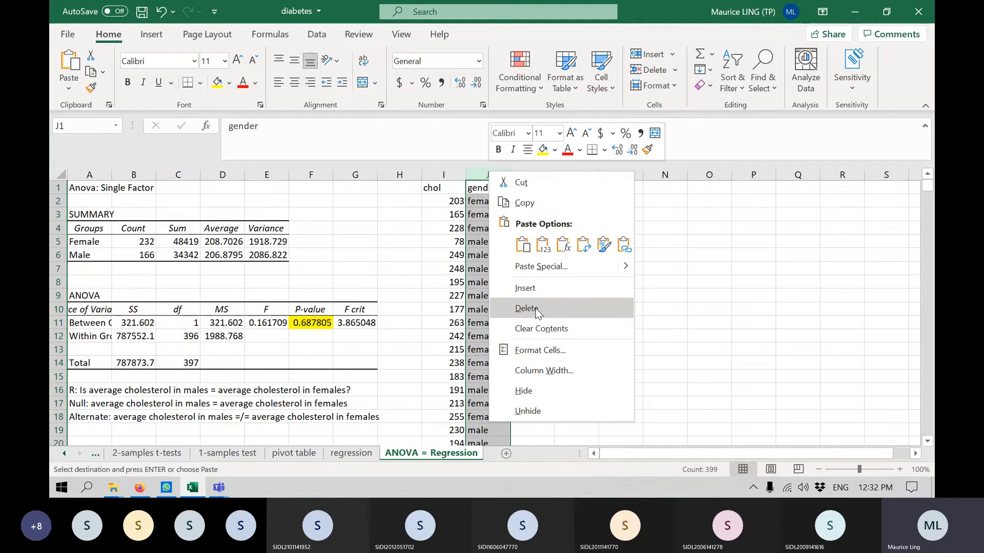
pyautogui.click(536, 291)
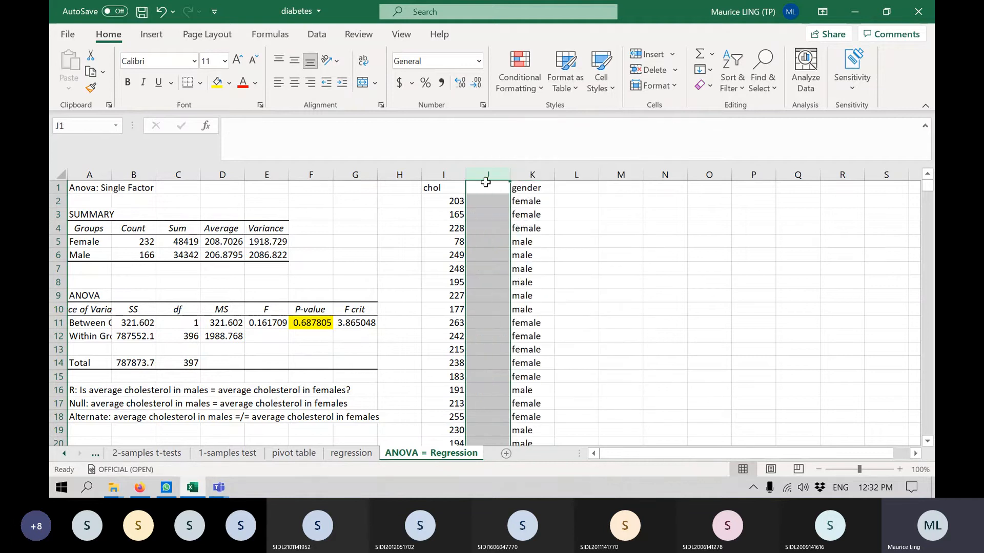
pyautogui.click(479, 185)
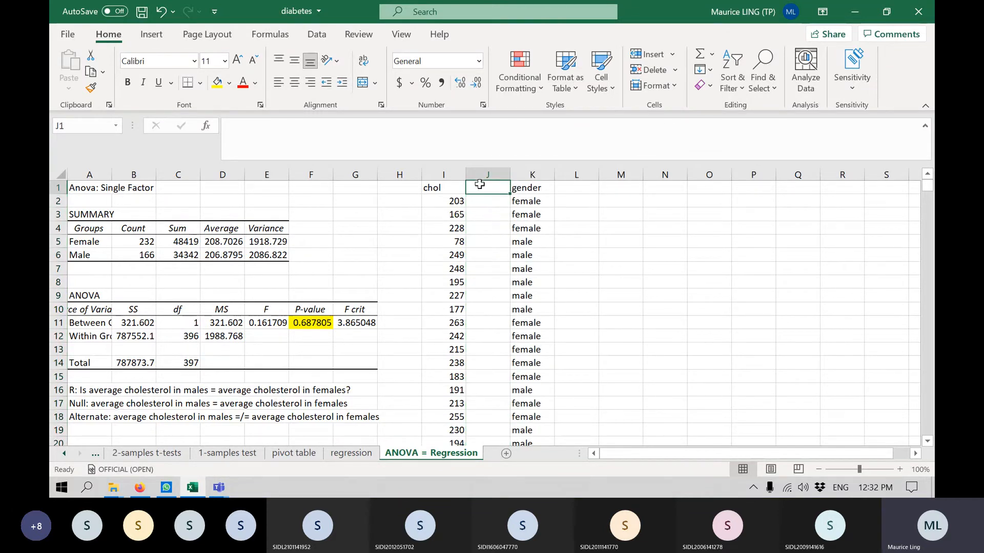
pyautogui.write('female')
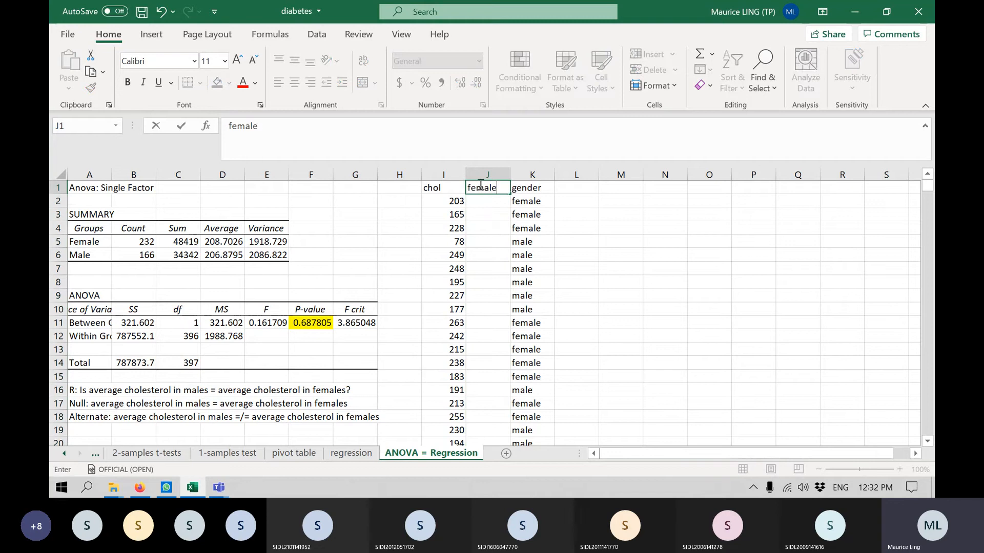
pyautogui.press('Return')
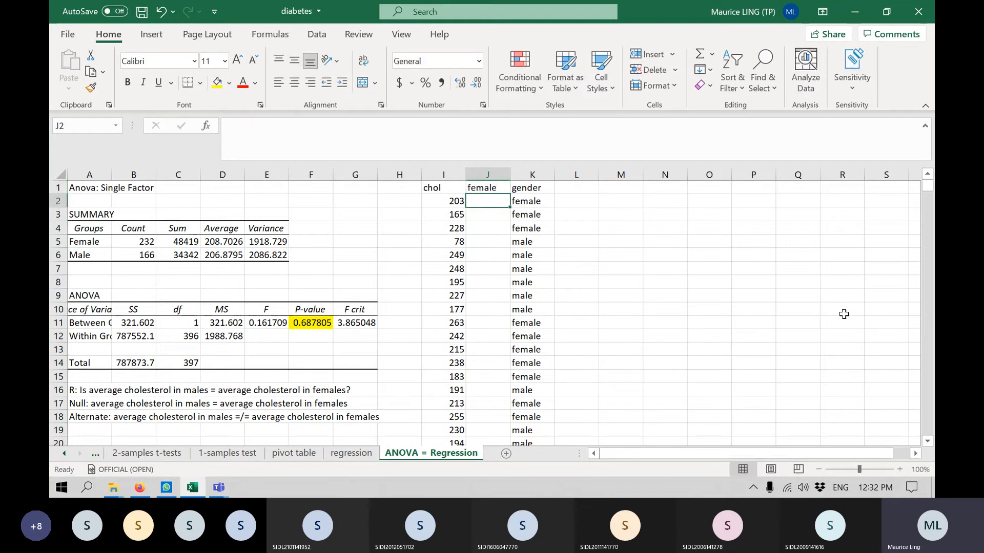
# Enter 1, 1, 1 and 0 in J2:J5 to code the first four gender rows by hand.
pyautogui.write('1')
pyautogui.press('Return')
pyautogui.write('1')
pyautogui.press('Return')
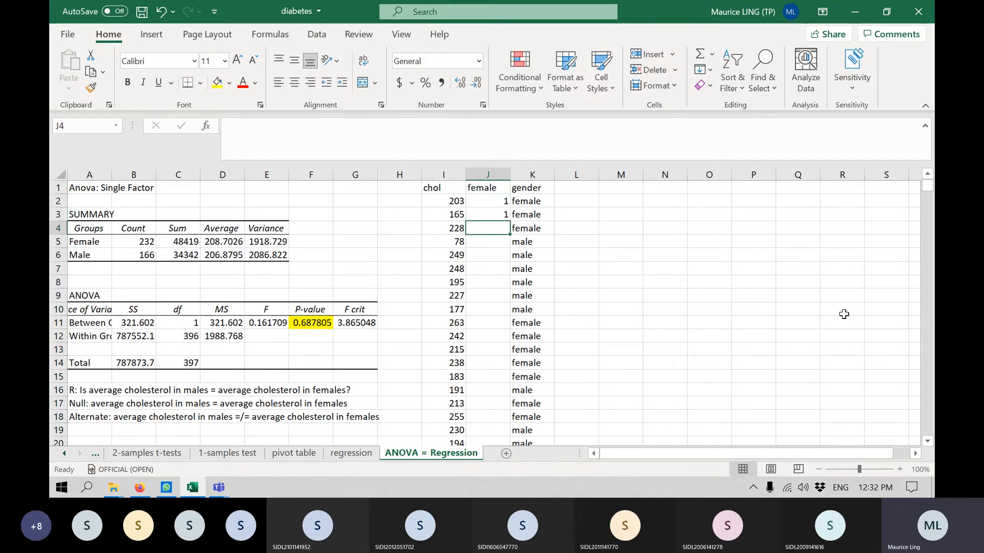
pyautogui.press('Return')
pyautogui.write('1')
pyautogui.press('Up')
pyautogui.write('1')
pyautogui.press('Return')
pyautogui.write('0')
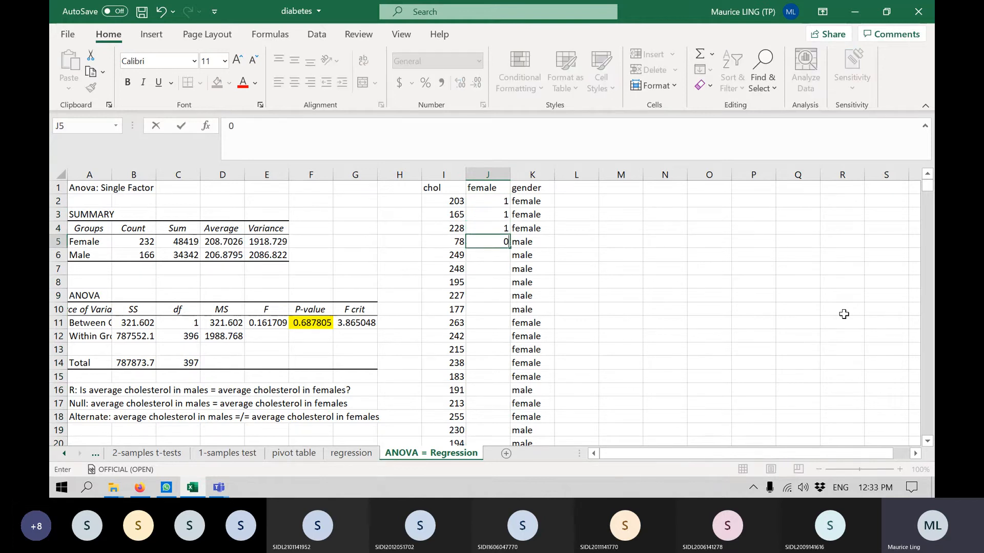
pyautogui.press('Return')
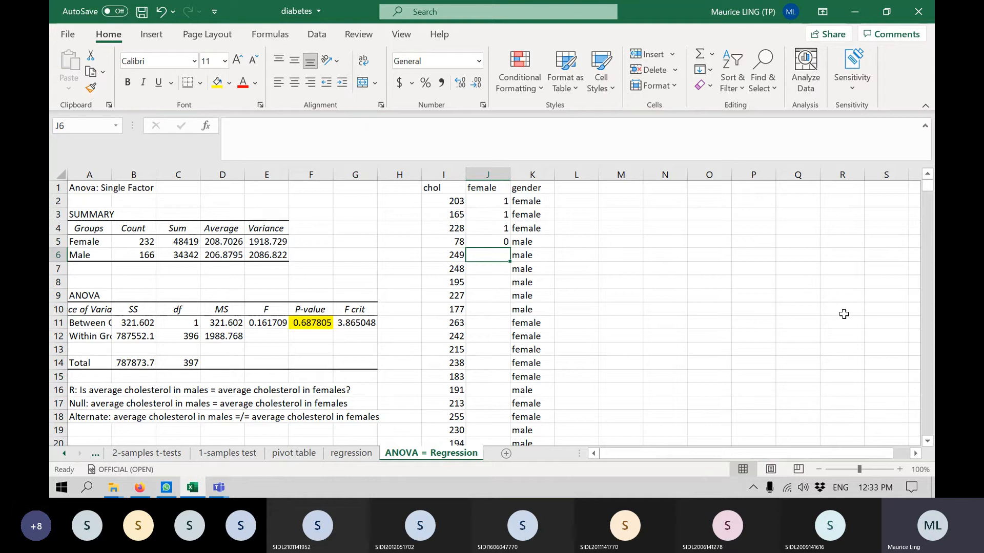
# Enter the formula =IF(K2="female",1,0) in J2 to code gender as 1 or 0.
pyautogui.click(471, 200)
pyautogui.write('=')
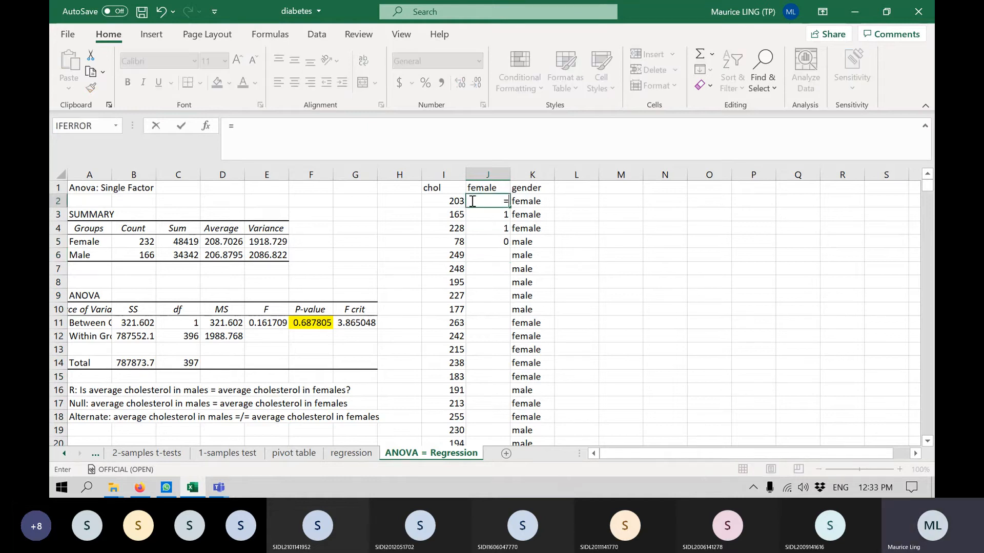
pyautogui.write('if')
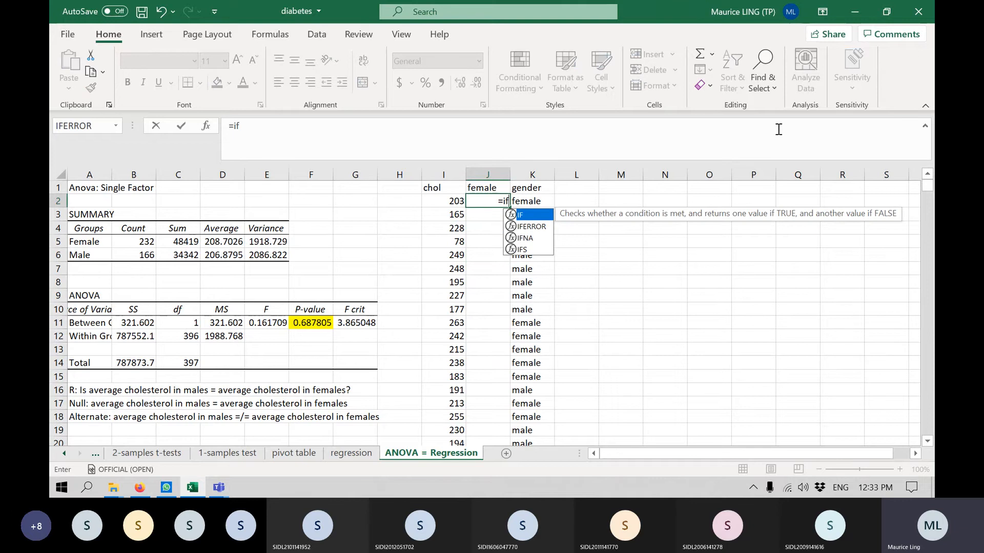
pyautogui.write('(')
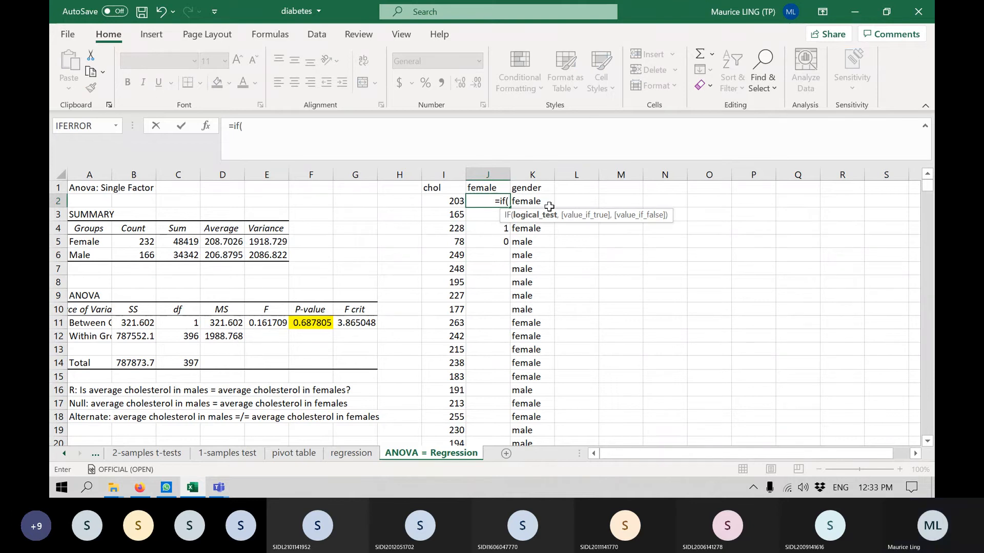
pyautogui.click(547, 204)
pyautogui.write('="')
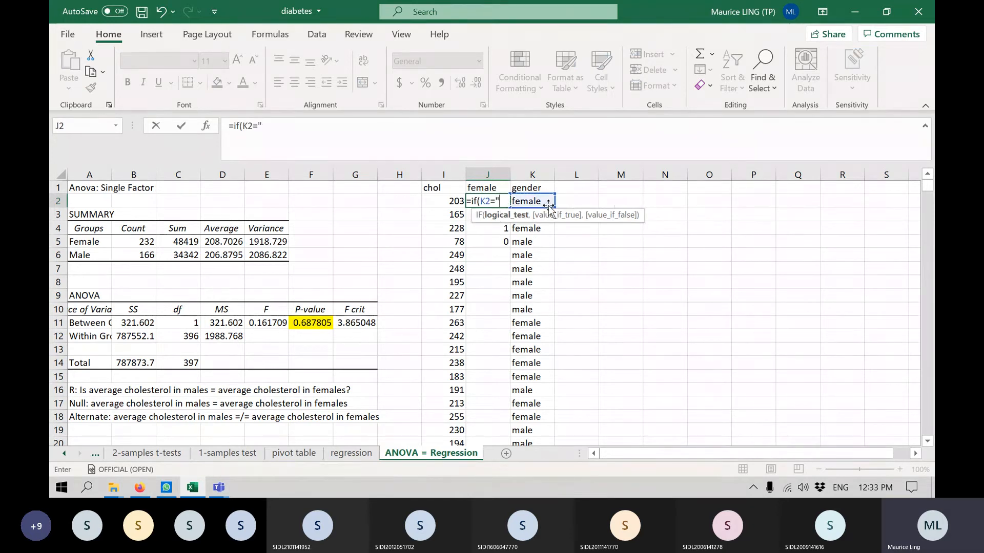
pyautogui.write('female')
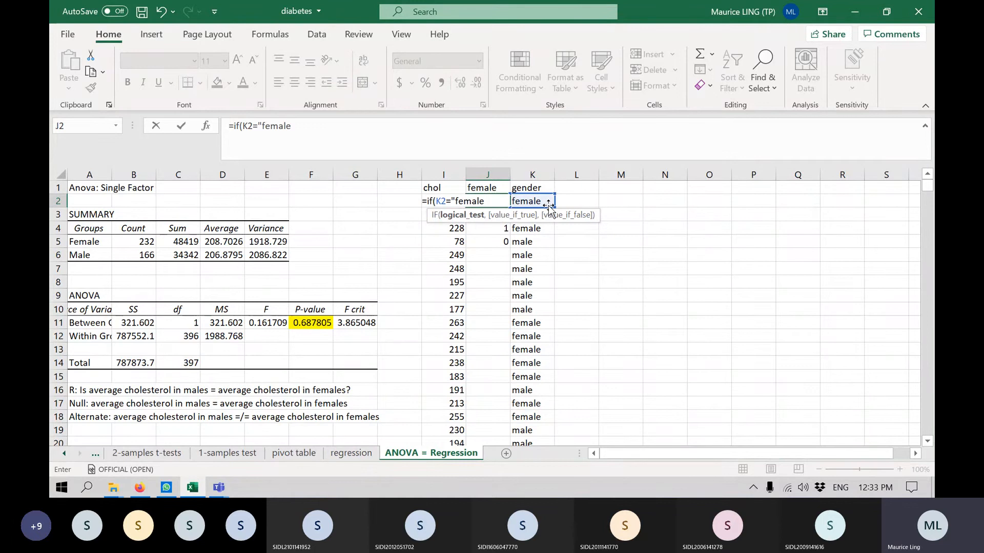
pyautogui.write('",1')
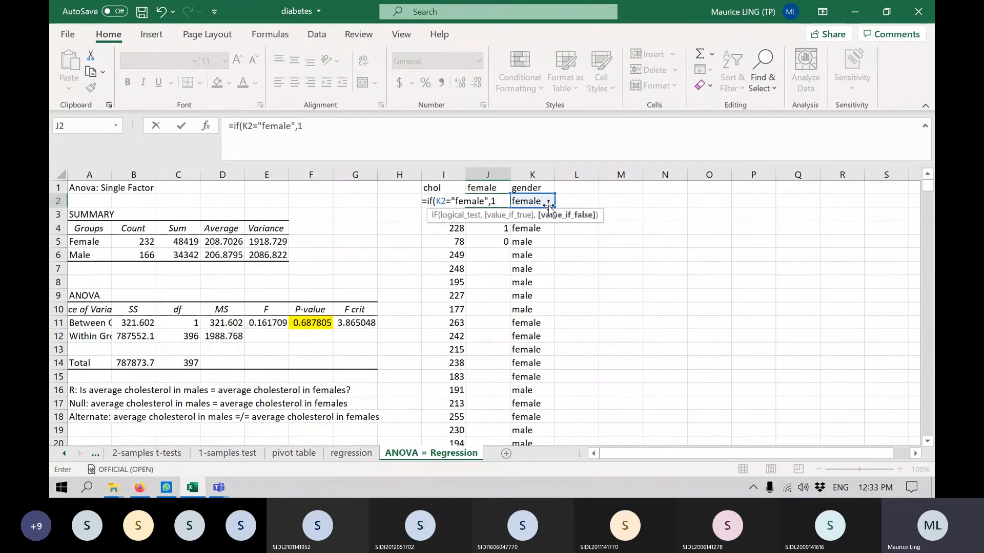
pyautogui.write(',0')
pyautogui.press('Return')
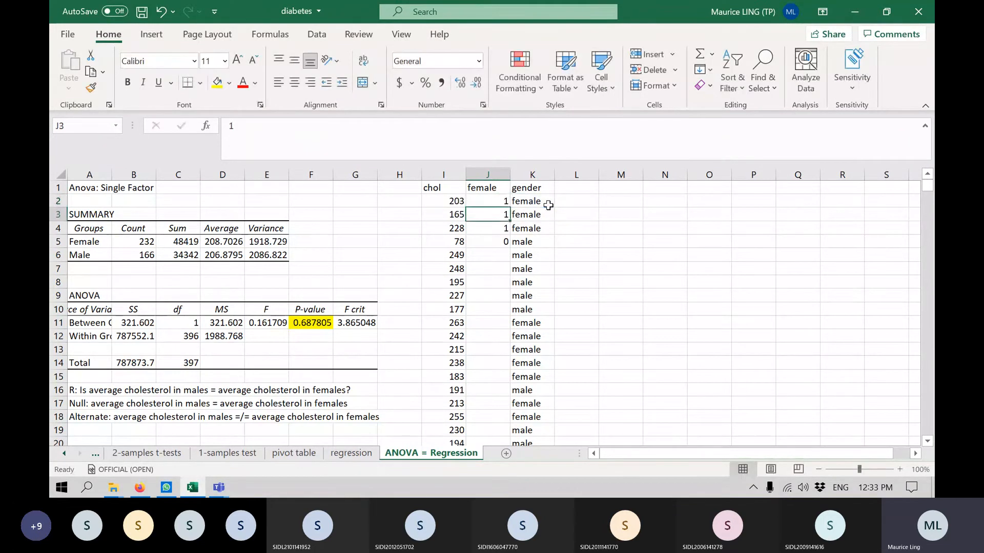
# Fill the IF formula from J2 down the female column to row 399 and check the copied formula in J10.
pyautogui.click(496, 205)
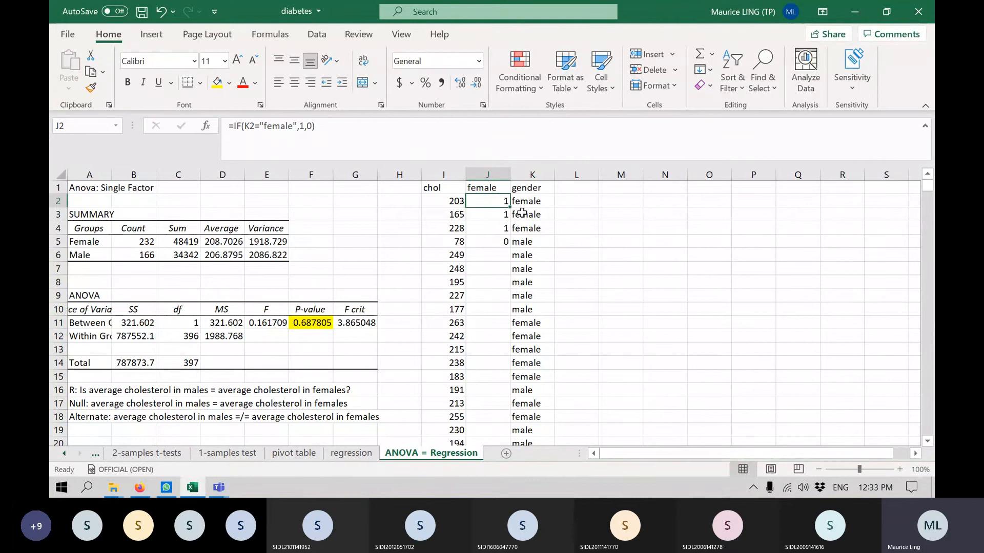
pyautogui.doubleClick(510, 208)
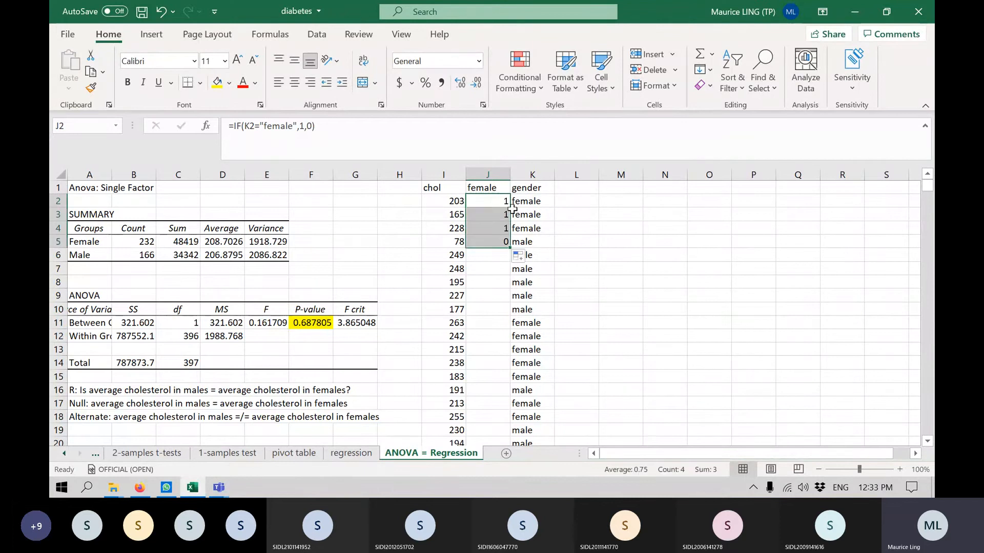
pyautogui.click(505, 244)
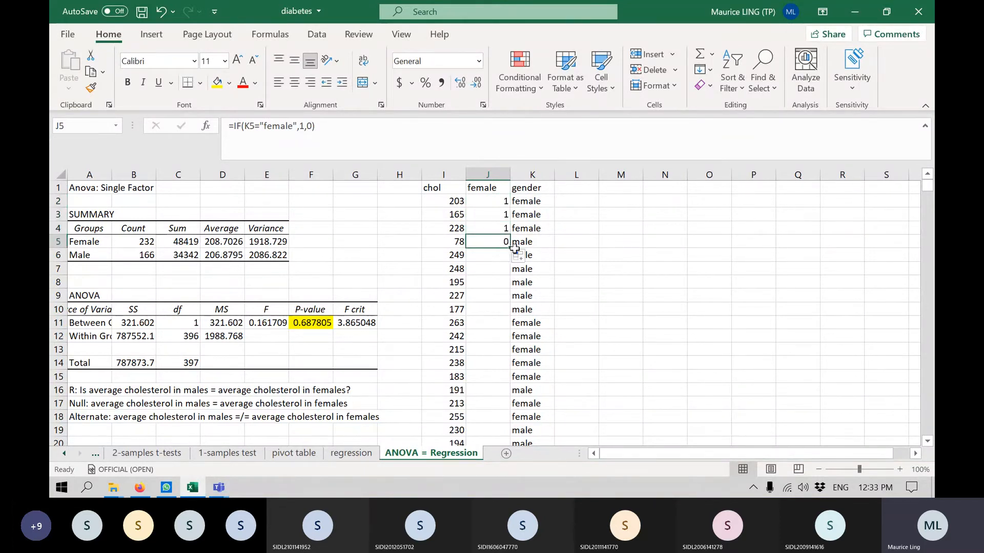
pyautogui.doubleClick(510, 248)
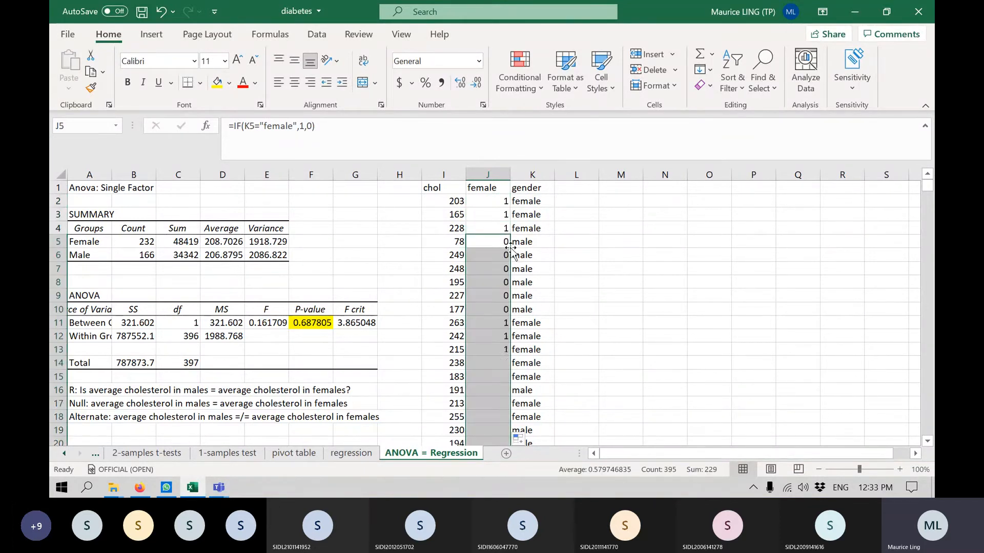
pyautogui.click(505, 309)
pyautogui.moveTo(332, 126); pyautogui.dragTo(196, 126)
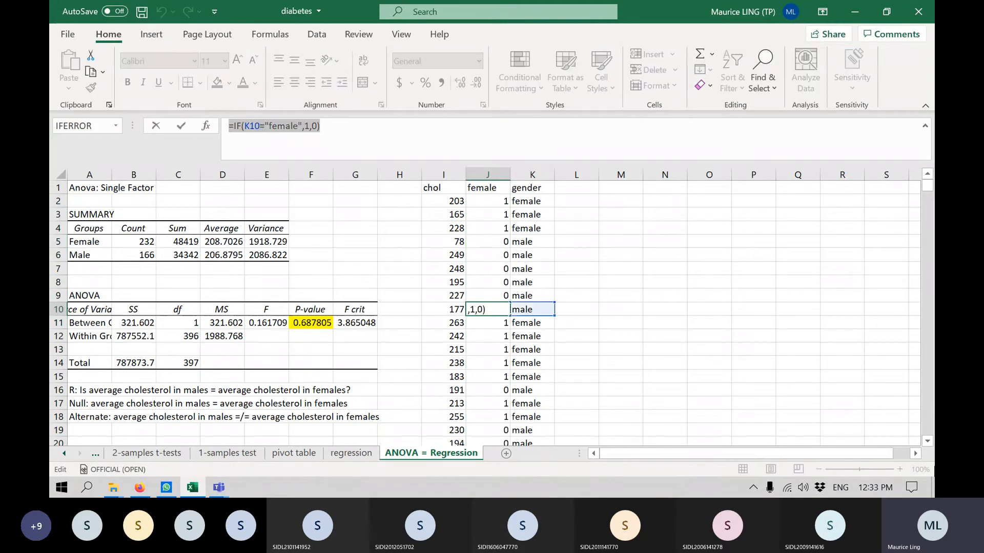
pyautogui.press('Return')
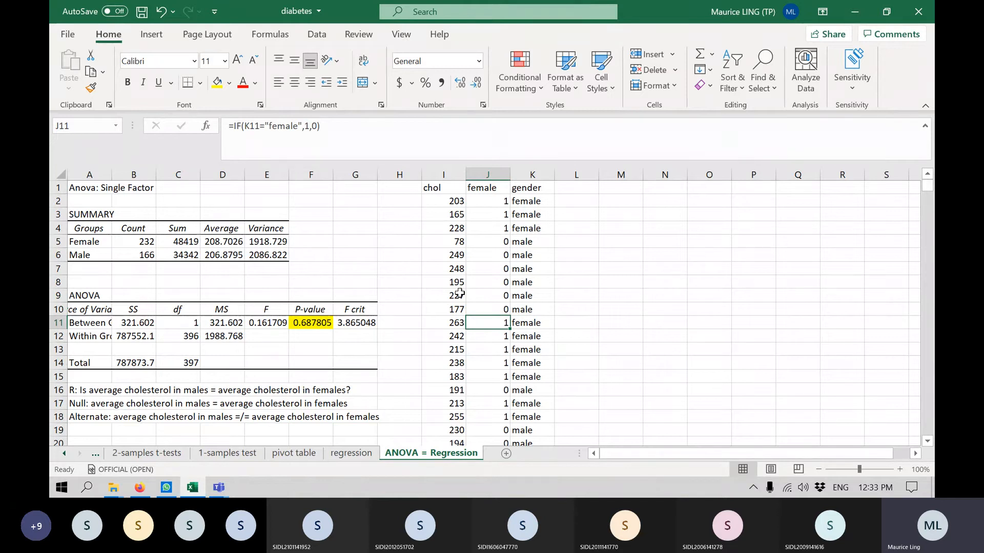
# Hide the gender column K.
pyautogui.click(535, 173)
pyautogui.rightClick(535, 174)
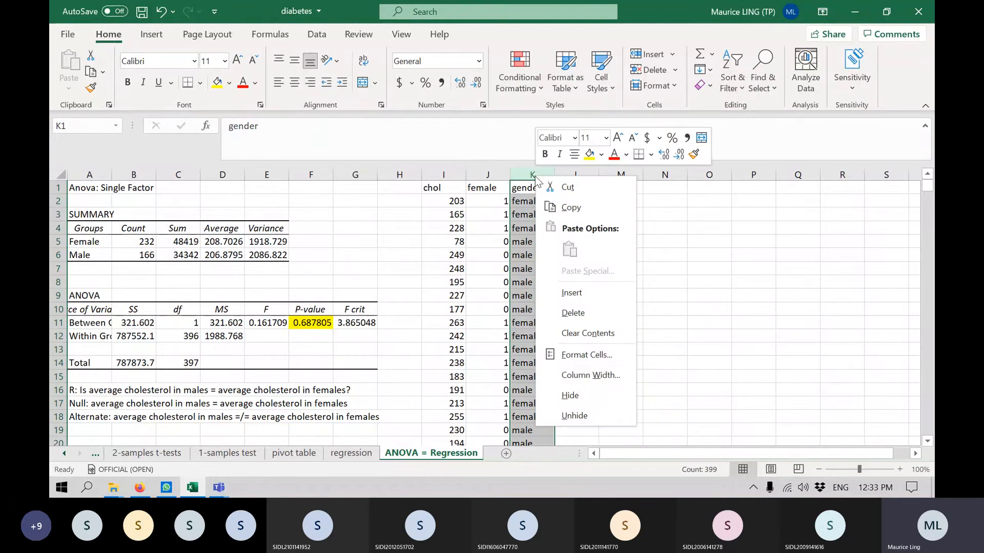
pyautogui.click(598, 395)
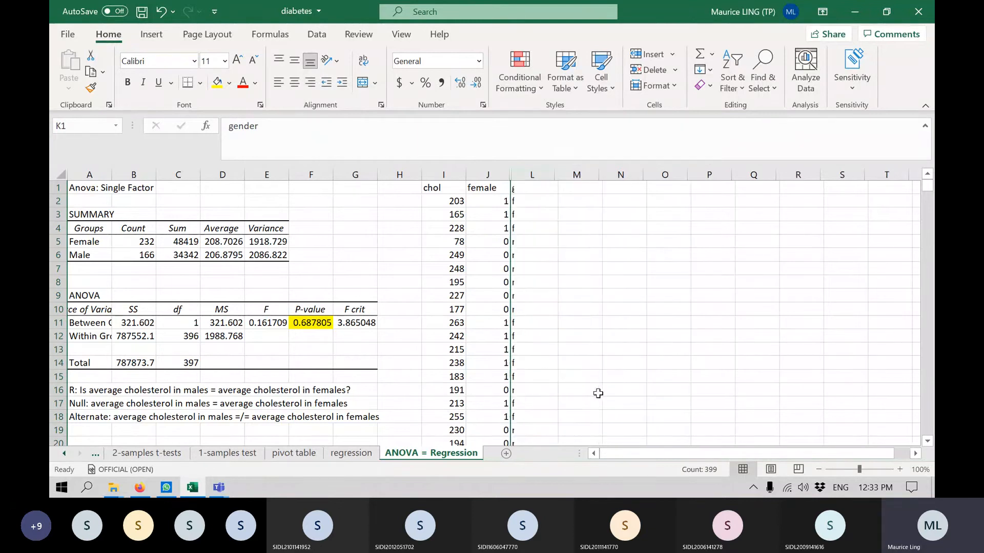
pyautogui.click(629, 334)
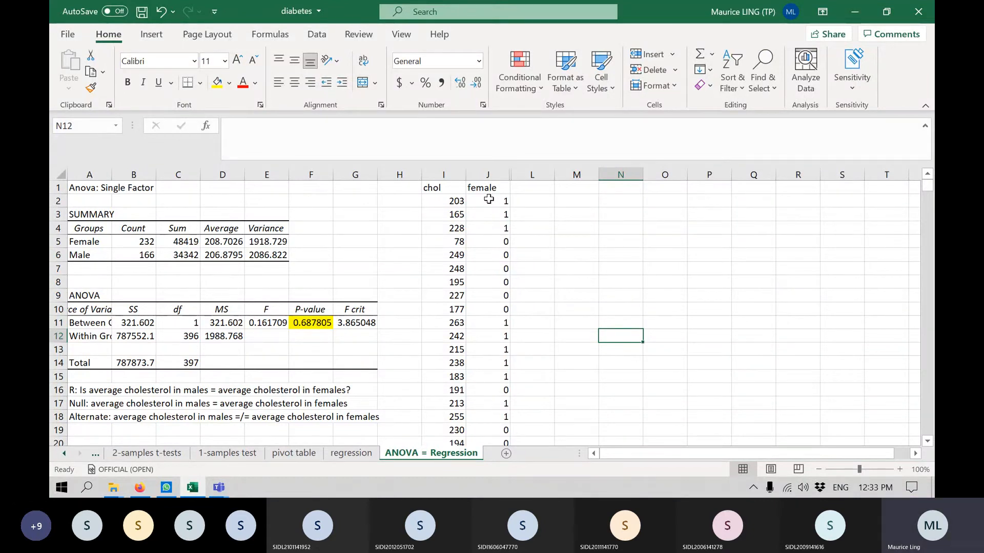
# Start a Regression data analysis and clear its old Y and X input ranges.
pyautogui.click(348, 35)
pyautogui.click(316, 35)
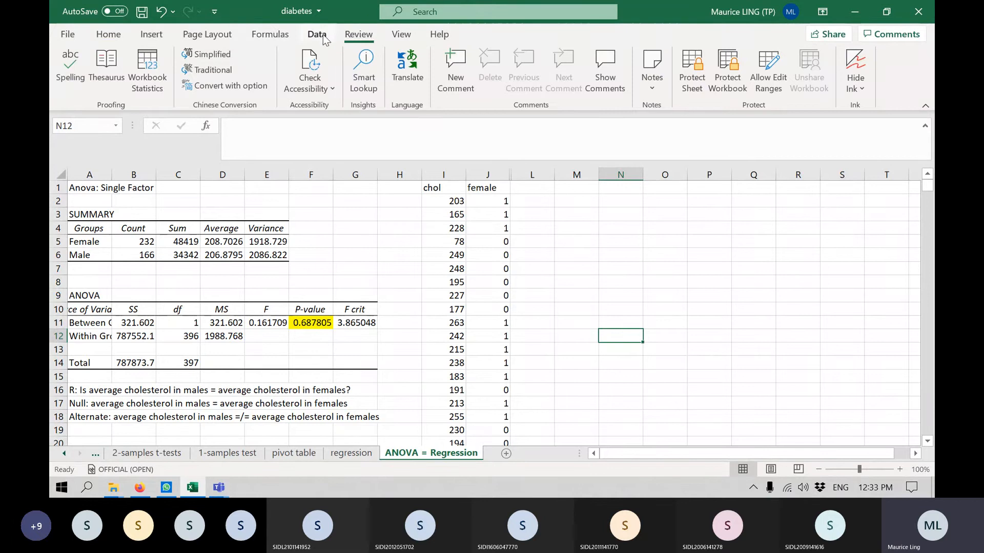
pyautogui.click(795, 54)
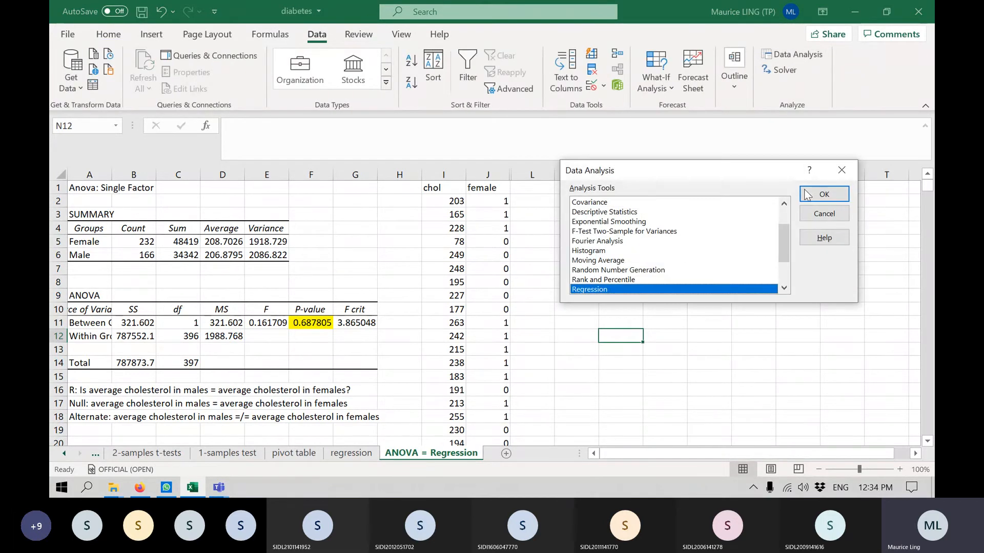
pyautogui.click(824, 195)
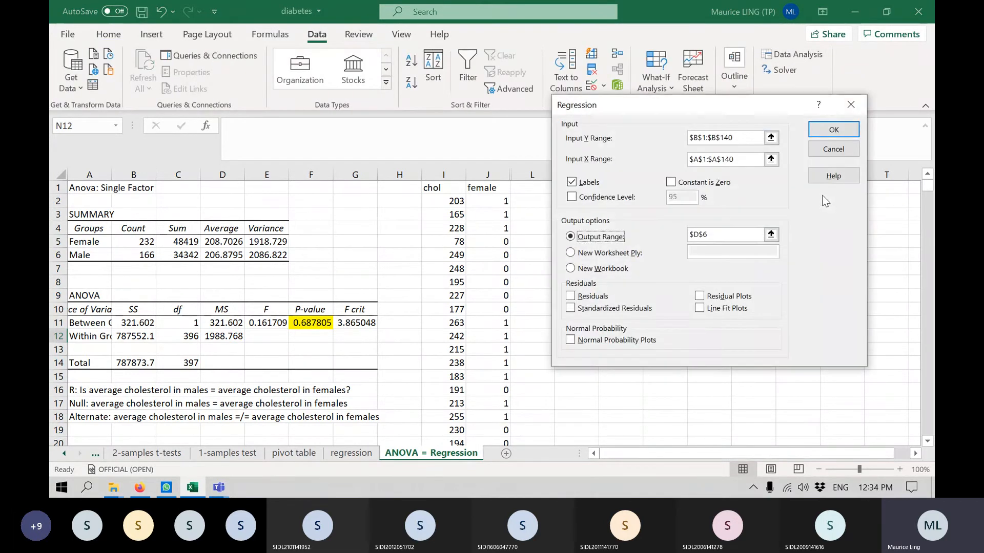
pyautogui.click(746, 135)
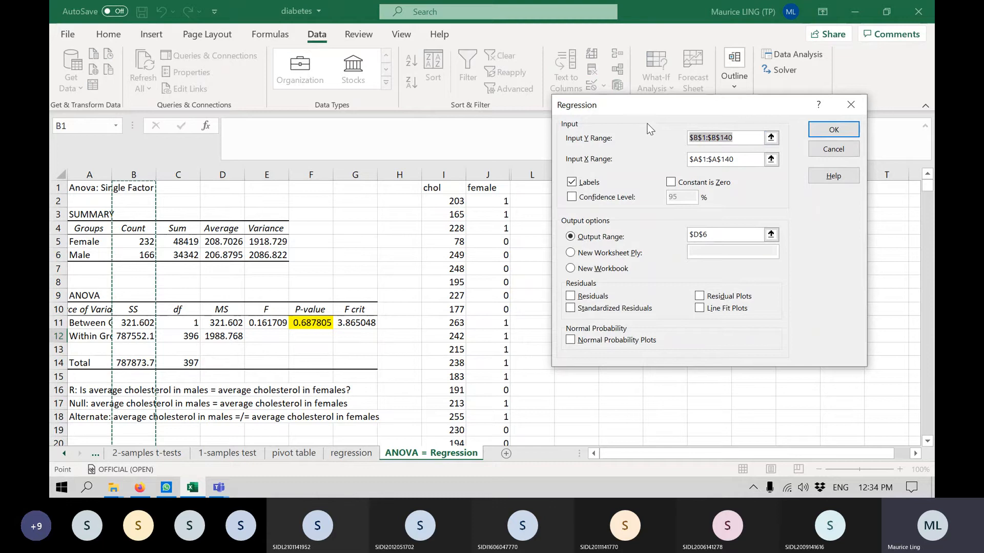
pyautogui.press('Delete')
pyautogui.click(695, 157)
pyautogui.press('Delete')
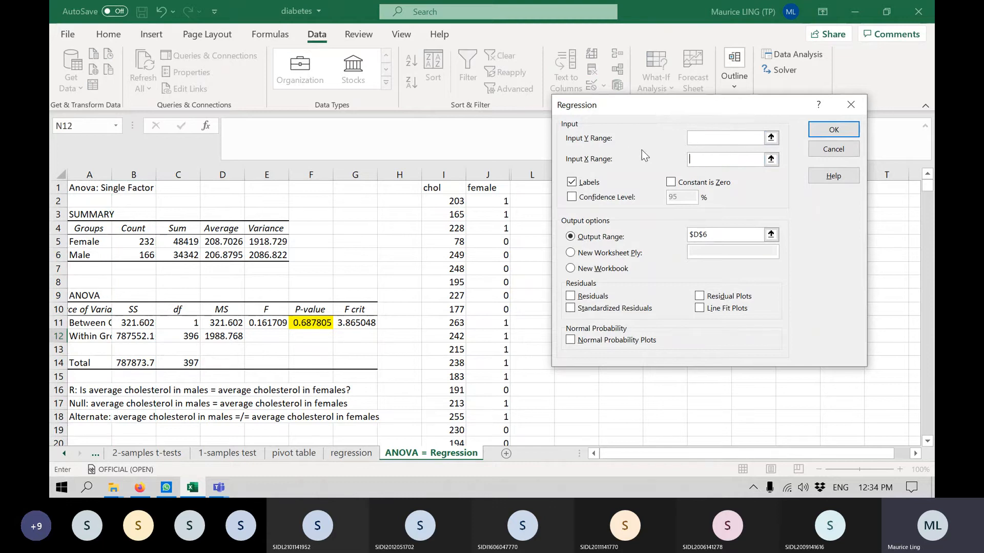
pyautogui.click(442, 187)
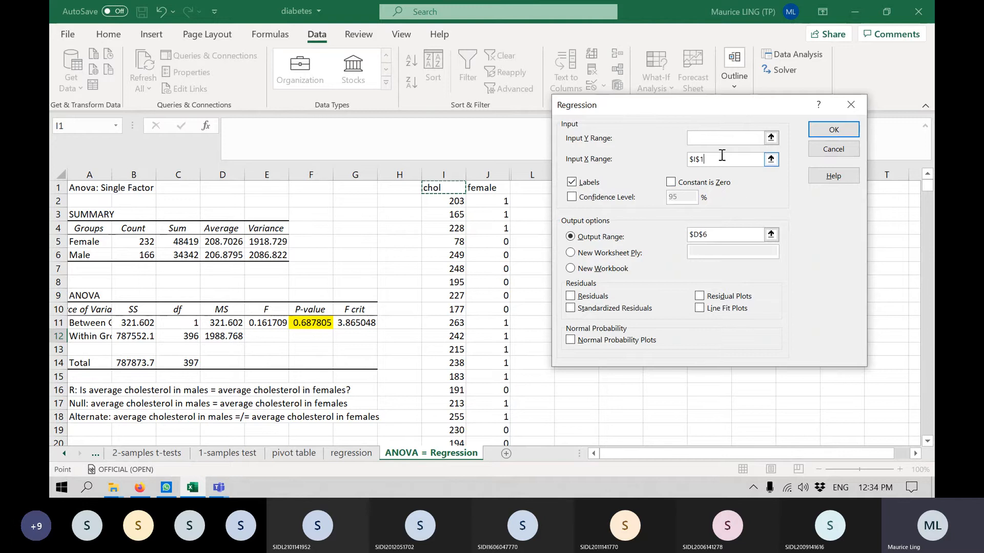
pyautogui.moveTo(728, 159); pyautogui.dragTo(631, 156)
pyautogui.press('Delete')
# Set the regression's Y range to the chol data $I$1:$I$399 and its X range to the female data $J$1:$J$399.
pyautogui.click(694, 136)
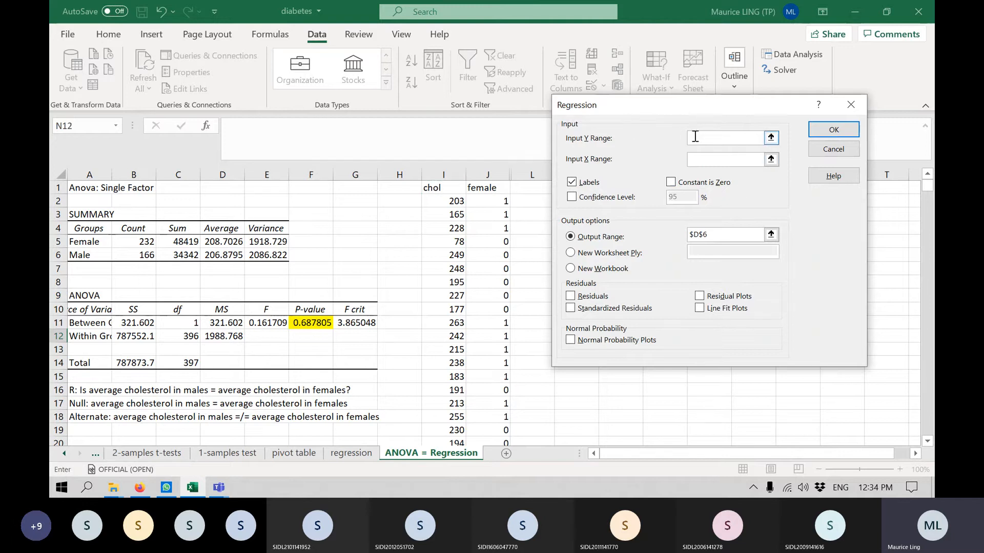
pyautogui.click(459, 188)
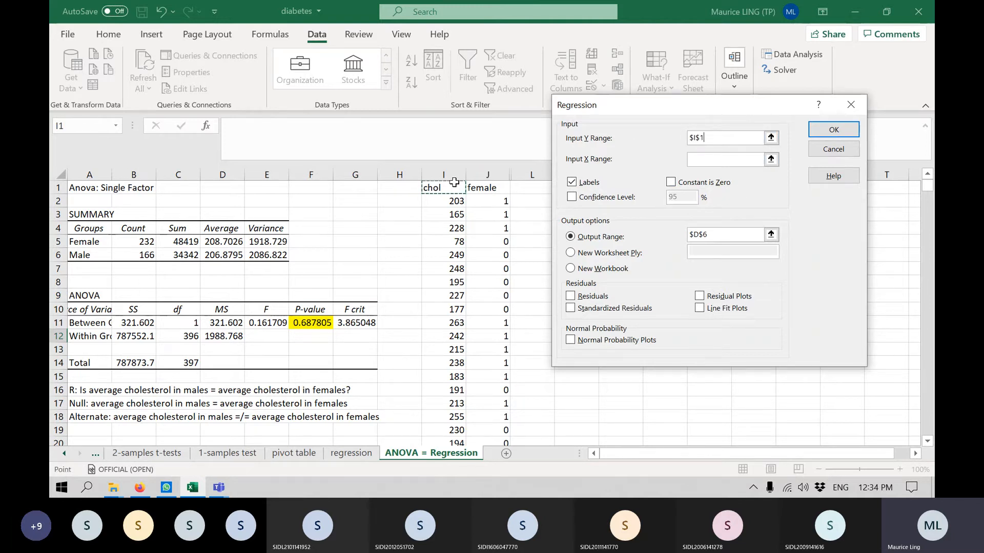
pyautogui.hotkey('ctrl', 'shift', 'Down')
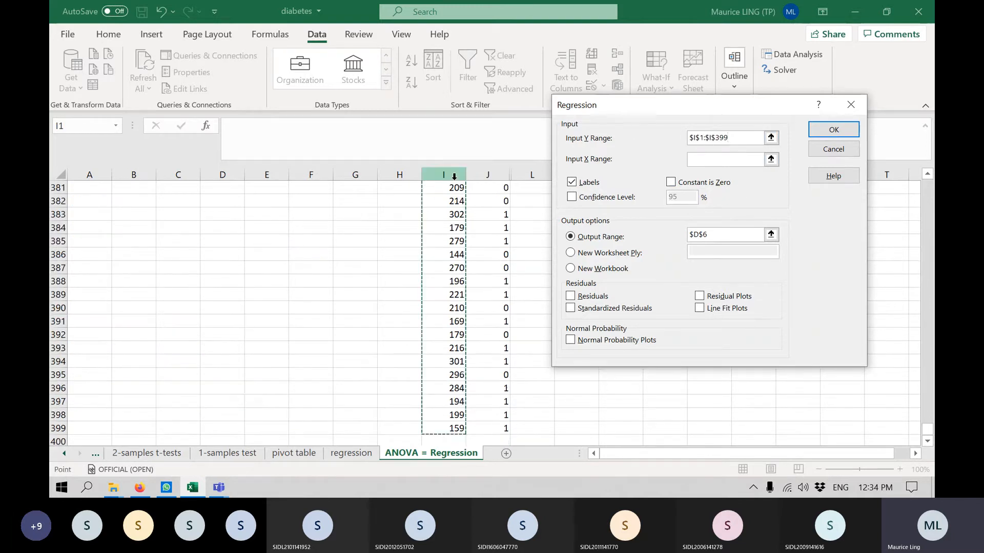
pyautogui.click(727, 159)
pyautogui.click(486, 428)
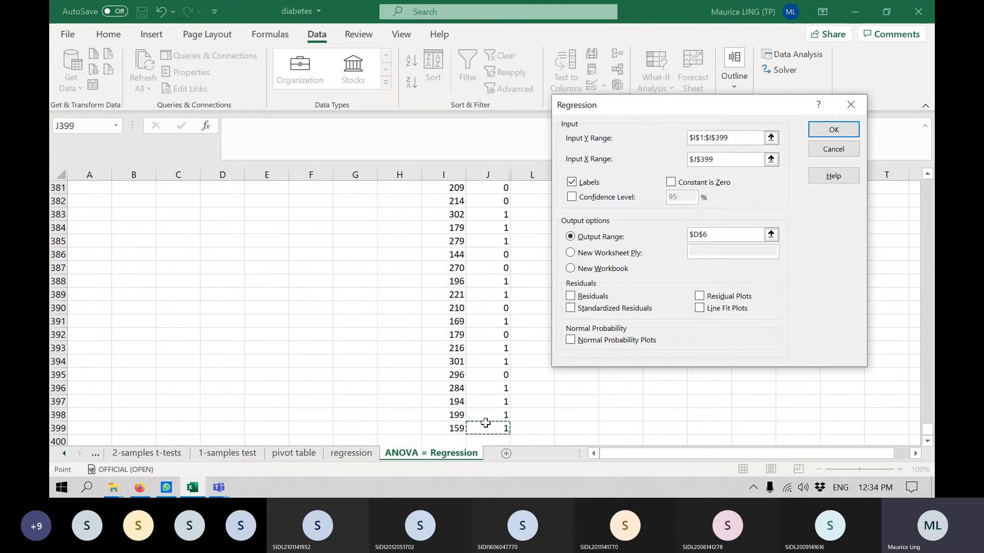
pyautogui.hotkey('ctrl', 'shift', 'Up')
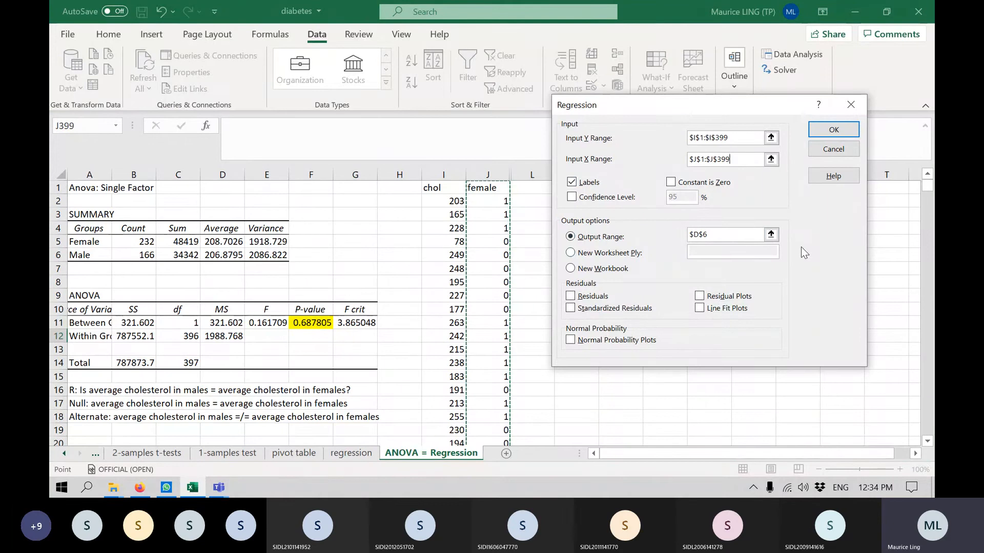
# Set the regression's output range to $M$1 and run the analysis.
pyautogui.moveTo(731, 236); pyautogui.dragTo(662, 228)
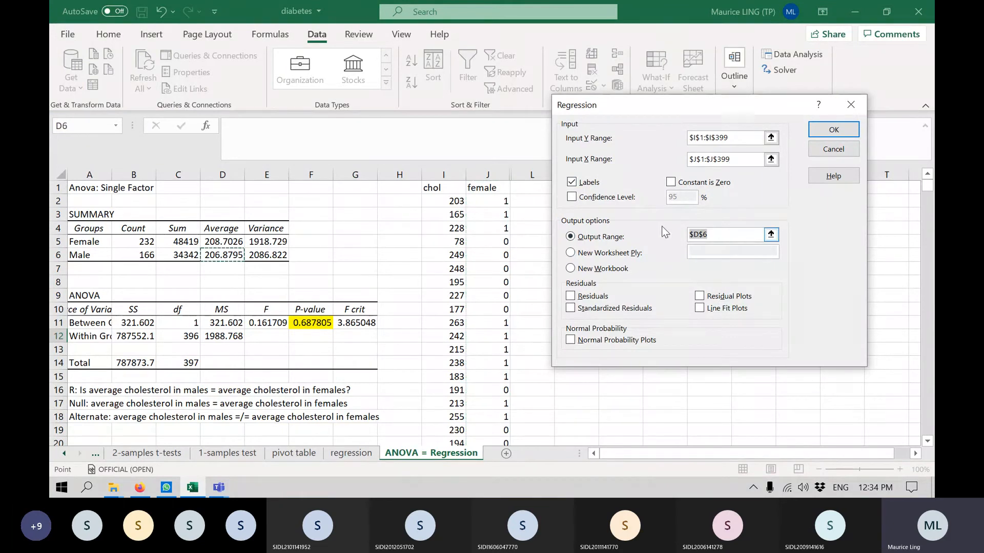
pyautogui.moveTo(693, 115); pyautogui.dragTo(843, 135)
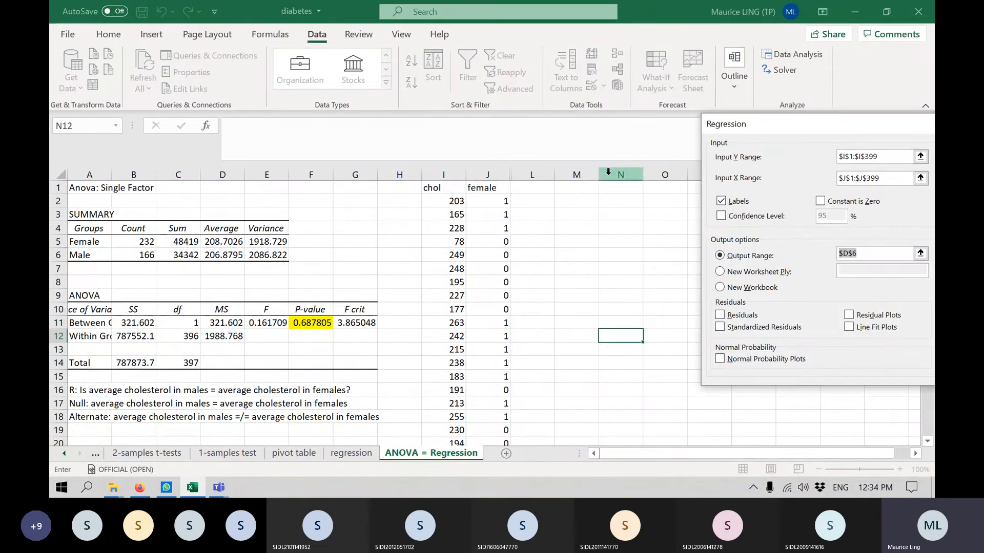
pyautogui.click(584, 187)
pyautogui.moveTo(784, 128); pyautogui.dragTo(549, 109)
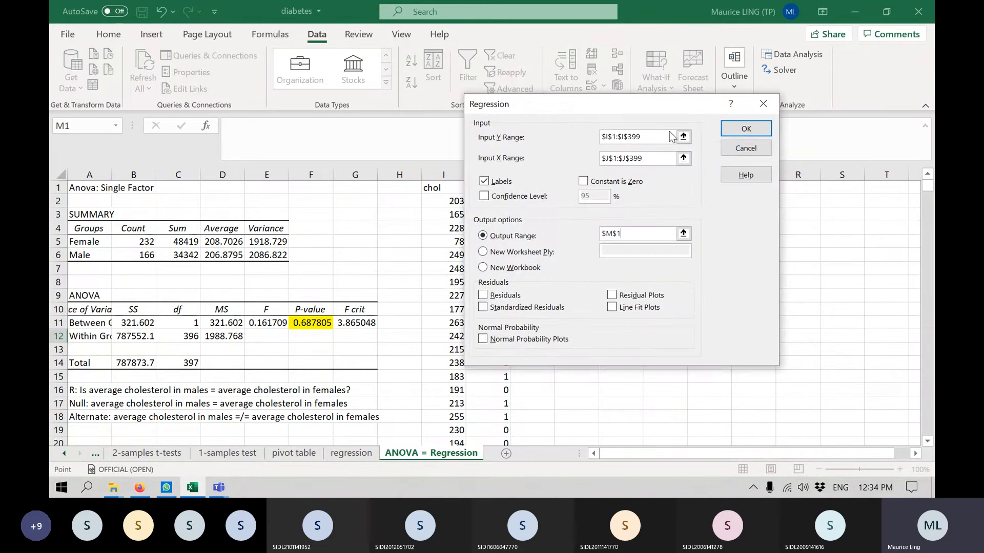
pyautogui.click(749, 132)
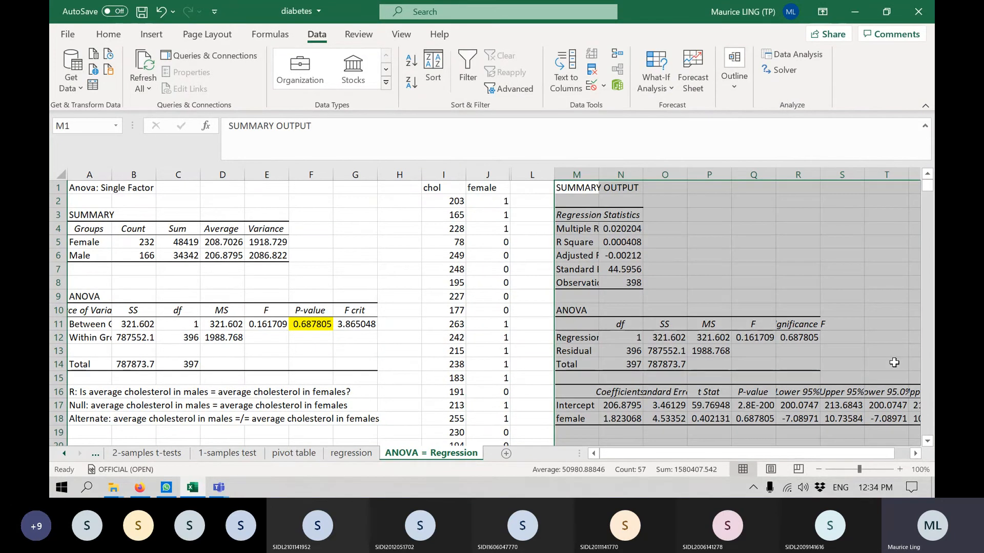
pyautogui.click(842, 324)
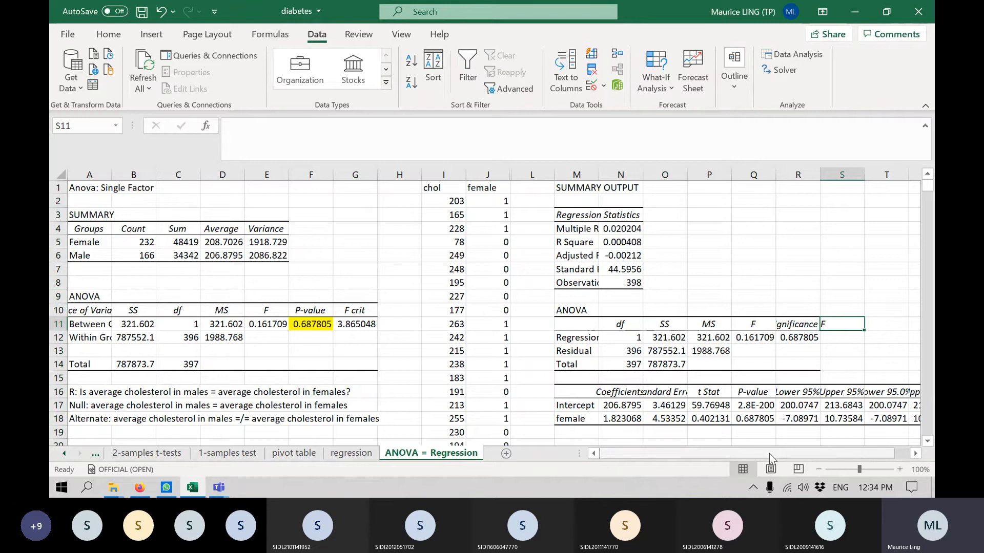
# Highlight the regression output's Significance F value in cell R12 with a yellow fill.
pyautogui.click(122, 36)
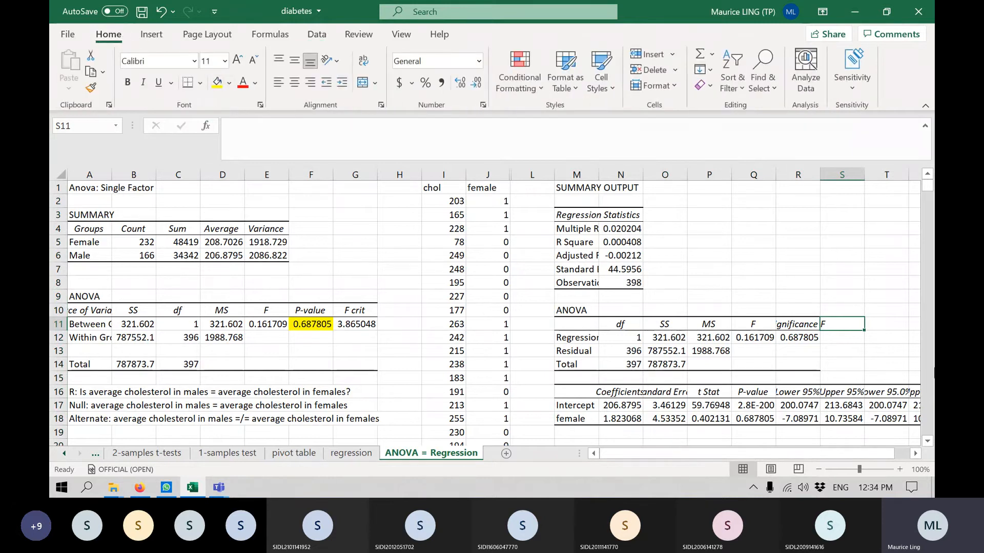
pyautogui.click(785, 339)
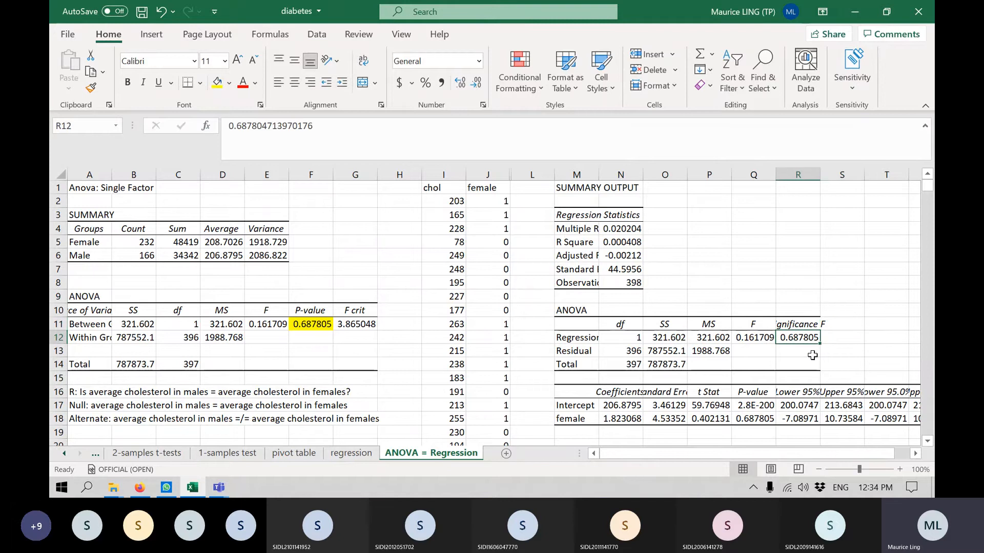
pyautogui.click(217, 83)
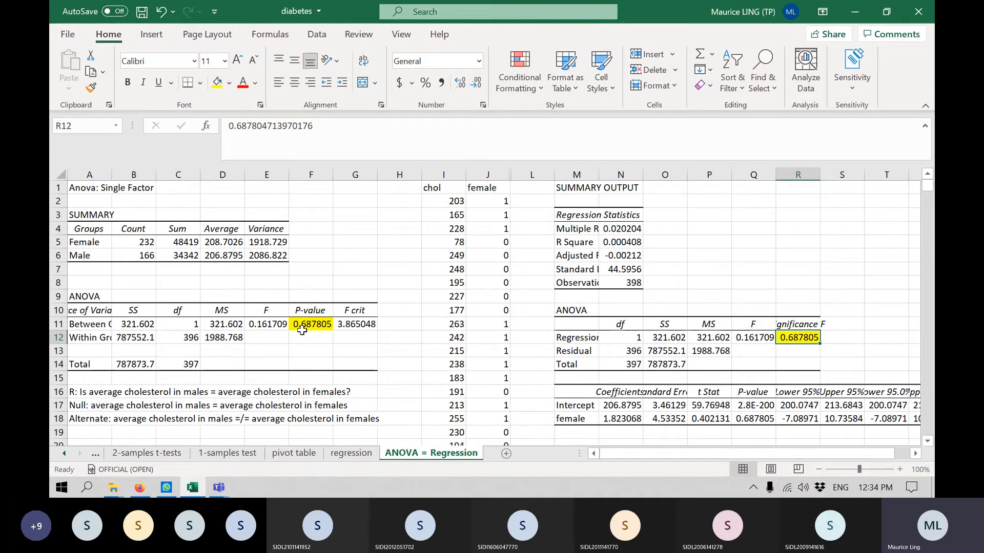
# Fill the F values of both ANOVA tables, cells E11 and Q12, with light green and save the workbook.
pyautogui.click(758, 339)
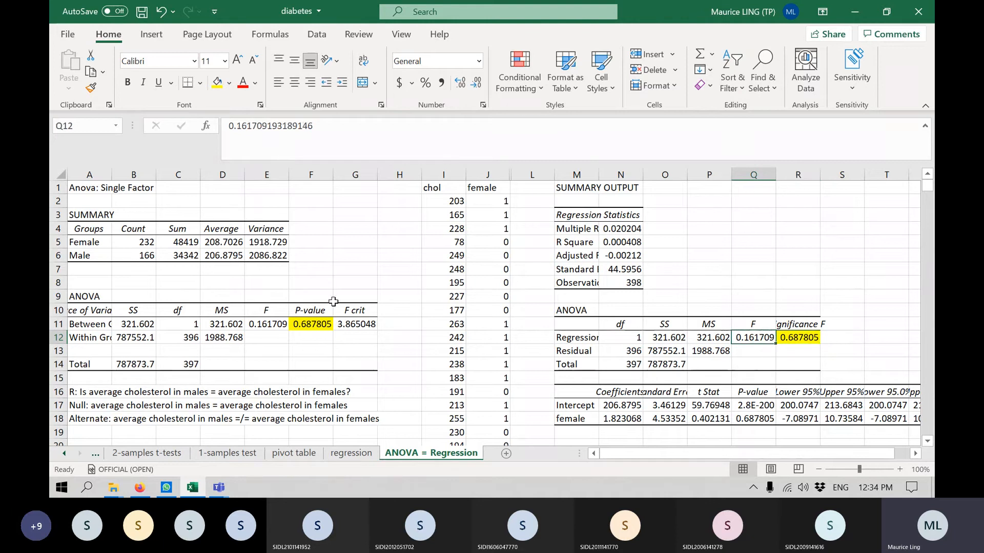
pyautogui.keyDown('ctrl'); pyautogui.click(266, 326); pyautogui.keyUp('ctrl')
pyautogui.click(234, 84)
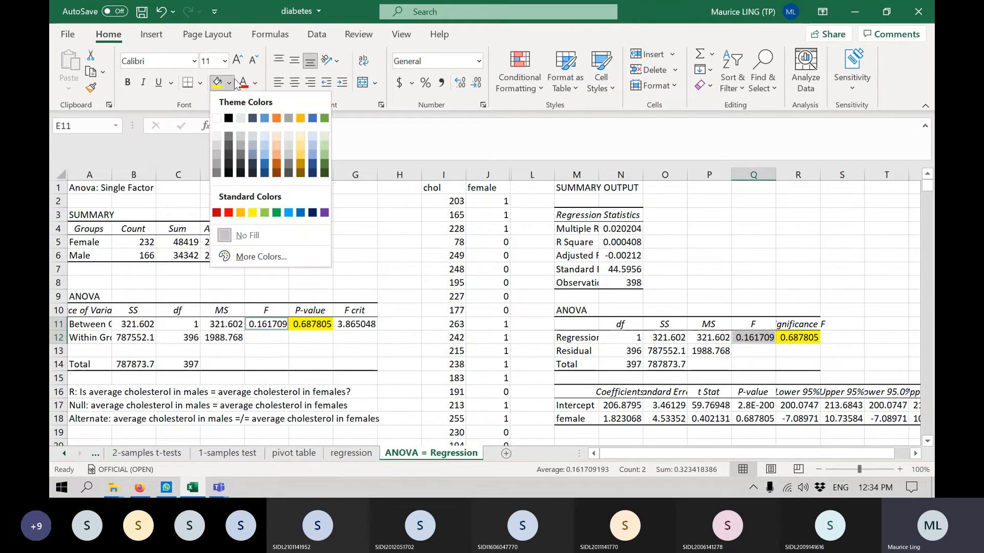
pyautogui.click(265, 212)
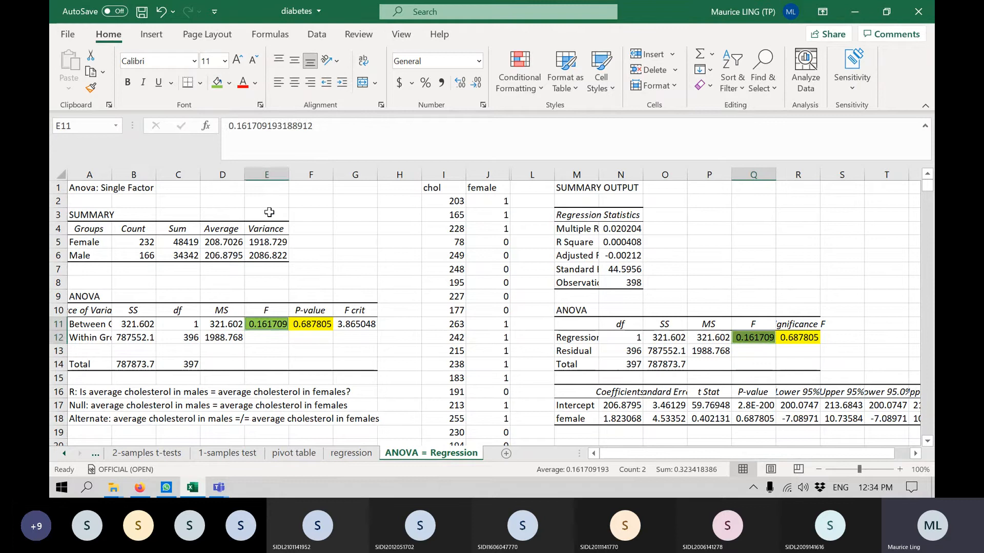
pyautogui.click(903, 271)
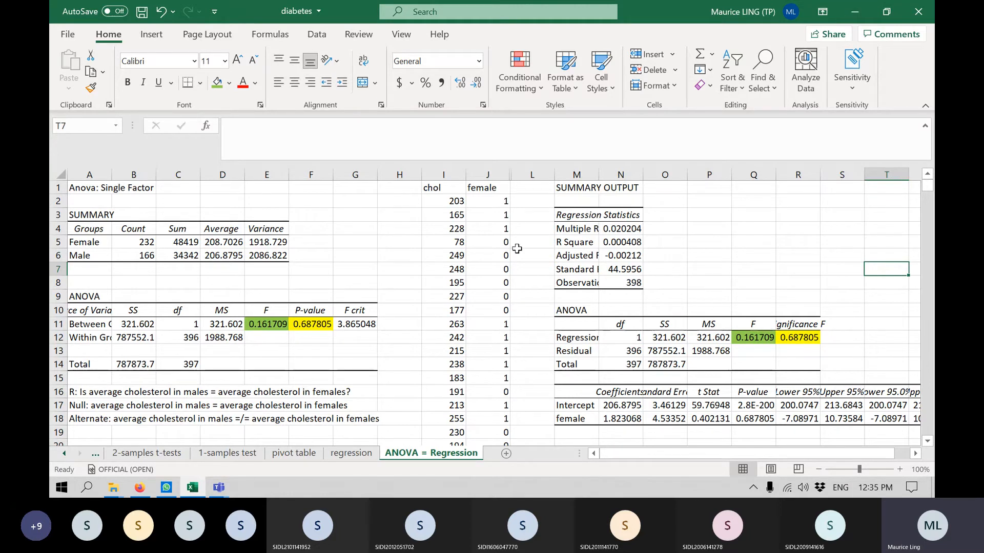
pyautogui.hotkey('ctrl', 's')
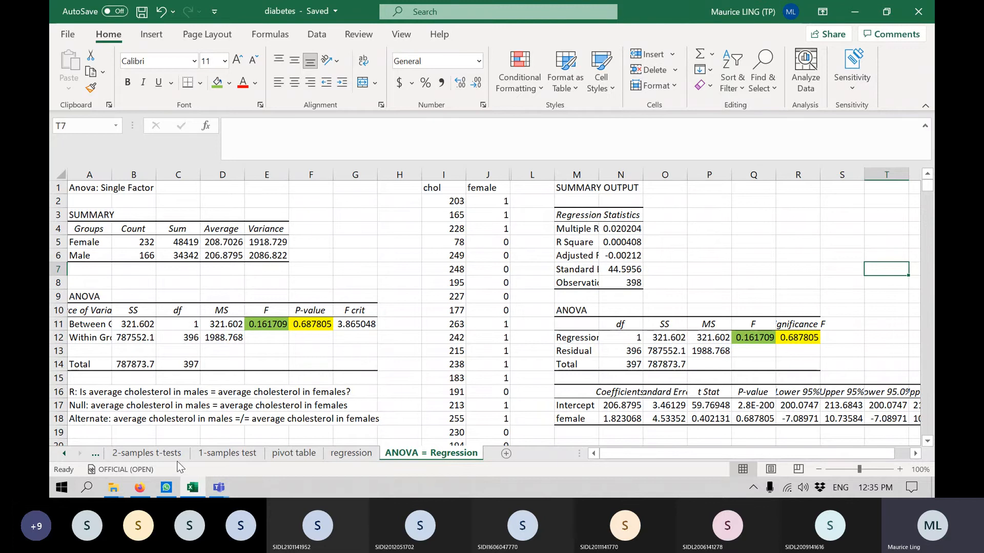
# Add a new worksheet after ANOVA = Regression and name it Chi-Sq.
pyautogui.click(509, 456)
pyautogui.rightClick(506, 456)
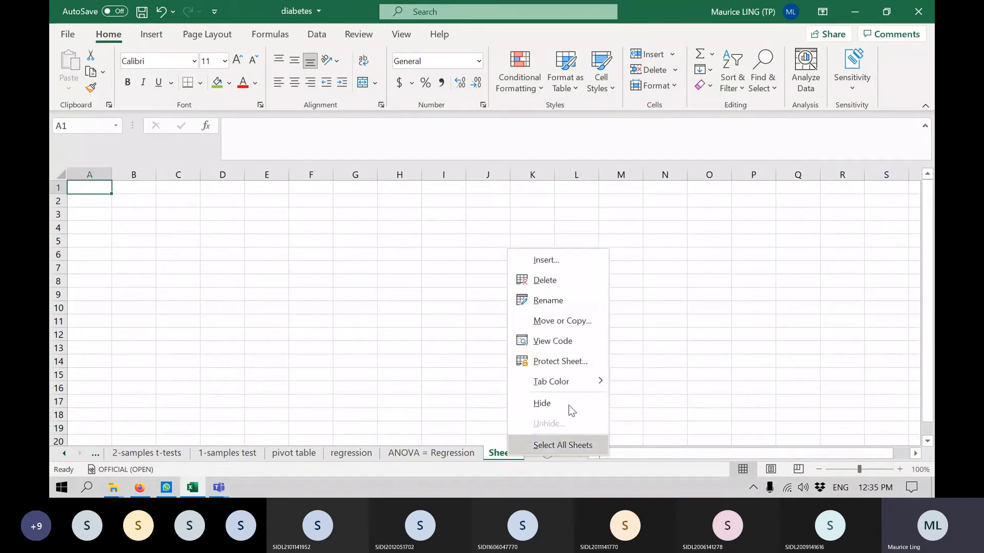
pyautogui.click(585, 302)
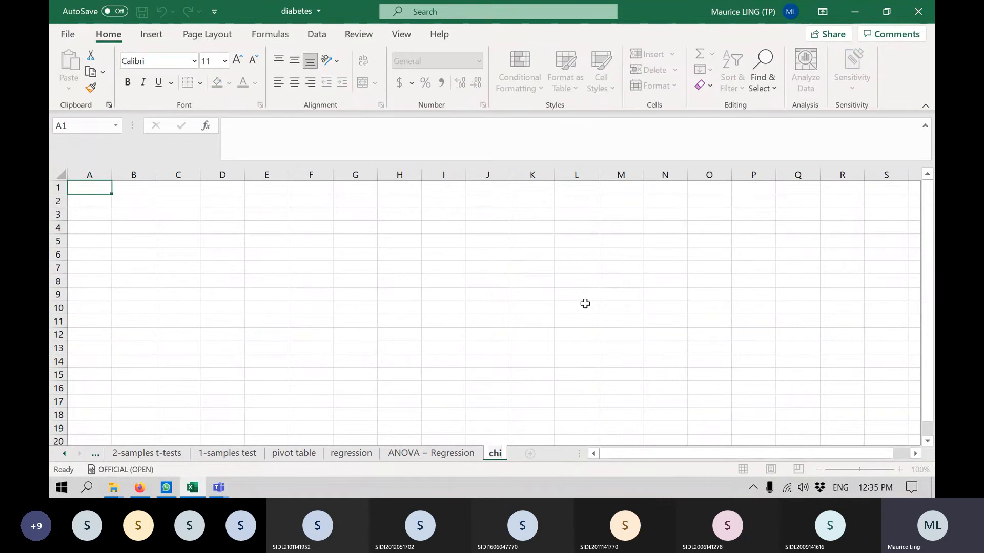
pyautogui.press('BackSpace')
pyautogui.press('BackSpace')
pyautogui.press('BackSpace')
pyautogui.write('Chi-Sq')
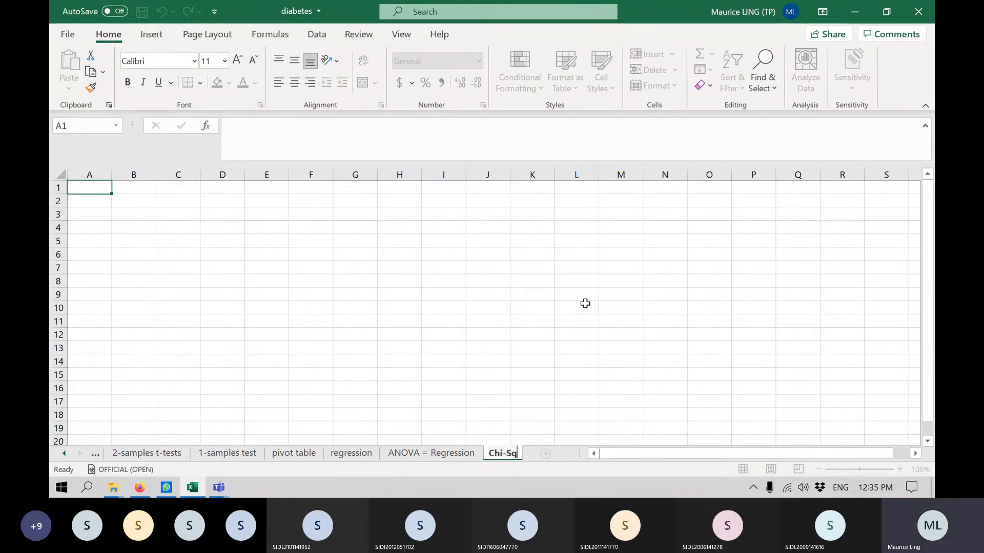
pyautogui.press('Return')
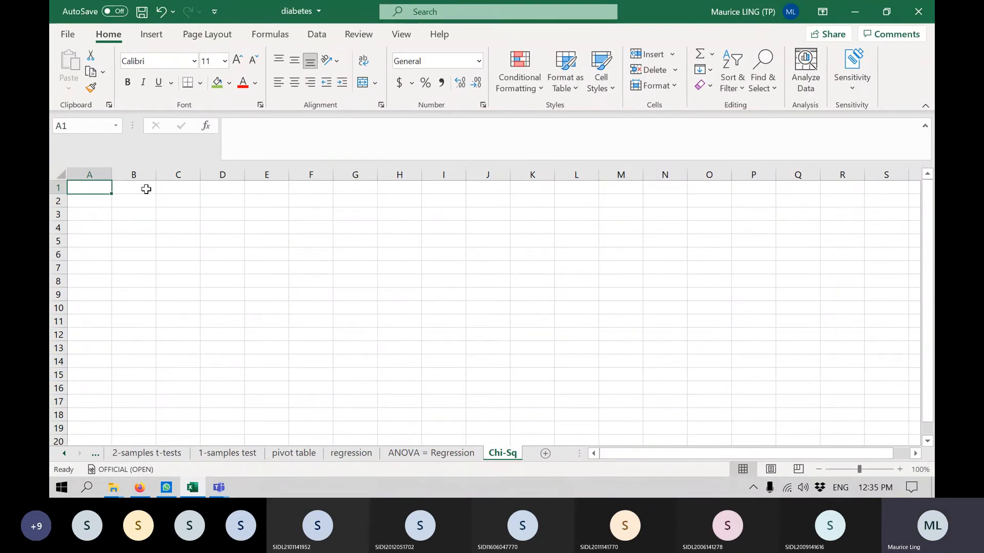
# Enter "R: The body frames of males are equal (pLarge = 1/3, pMedium = 1/3, pSmall = 1/3)" in cell A1.
pyautogui.write('R')
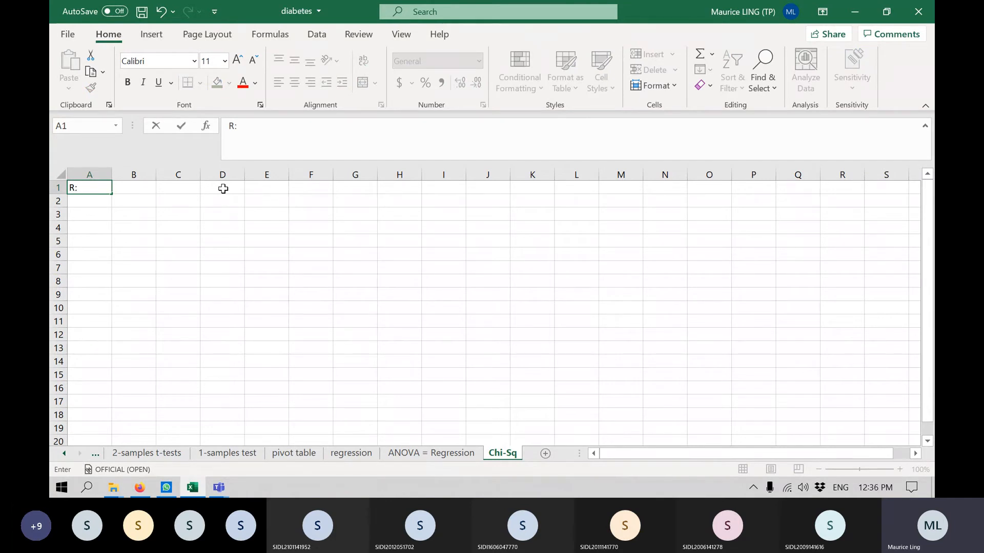
pyautogui.write(': There is')
pyautogui.press('BackSpace')
pyautogui.press('BackSpace')
pyautogui.press('BackSpace')
pyautogui.press('BackSpace')
pyautogui.press('BackSpace')
pyautogui.press('BackSpace')
pyautogui.press('BackSpace')
pyautogui.press('BackSpace')
pyautogui.press('BackSpace')
pyautogui.write('The body frame')
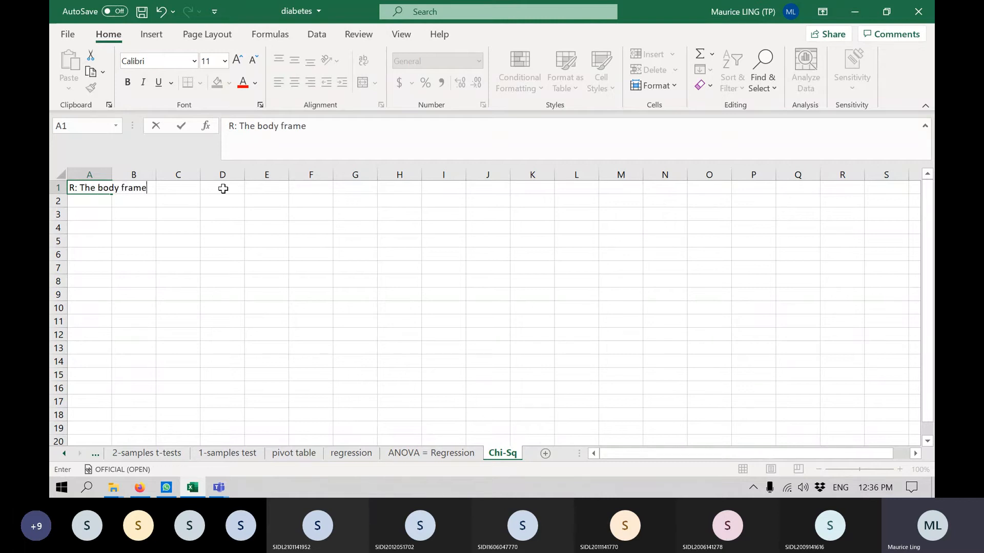
pyautogui.write('s of male')
pyautogui.press('BackSpace')
pyautogui.write('les are qua')
pyautogui.press('BackSpace')
pyautogui.press('BackSpace')
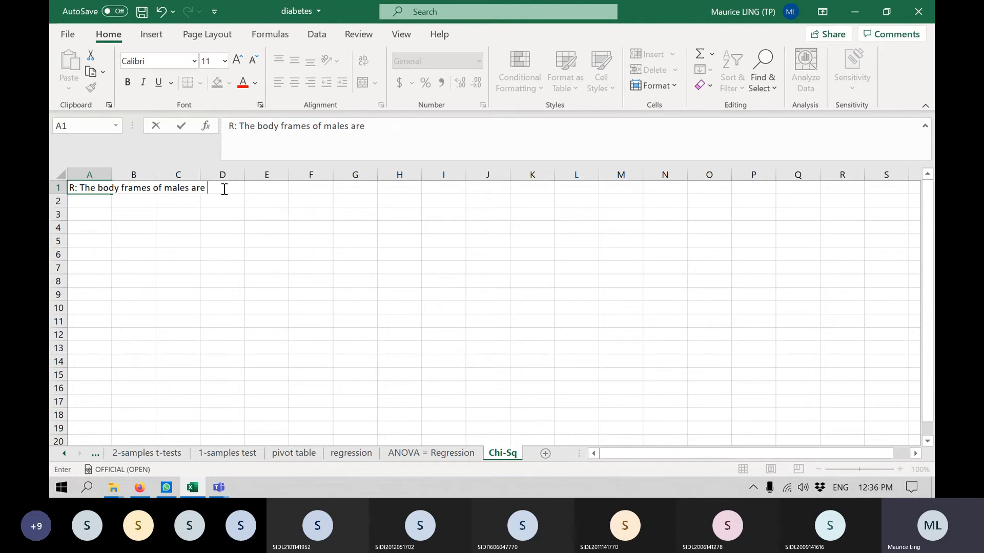
pyautogui.write('qu')
pyautogui.press('BackSpace')
pyautogui.press('BackSpace')
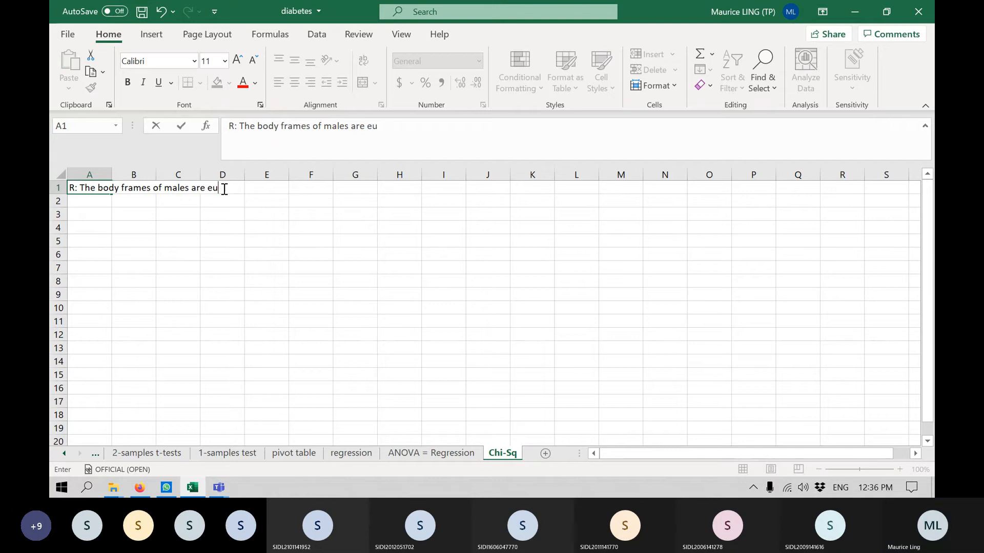
pyautogui.write('qual (')
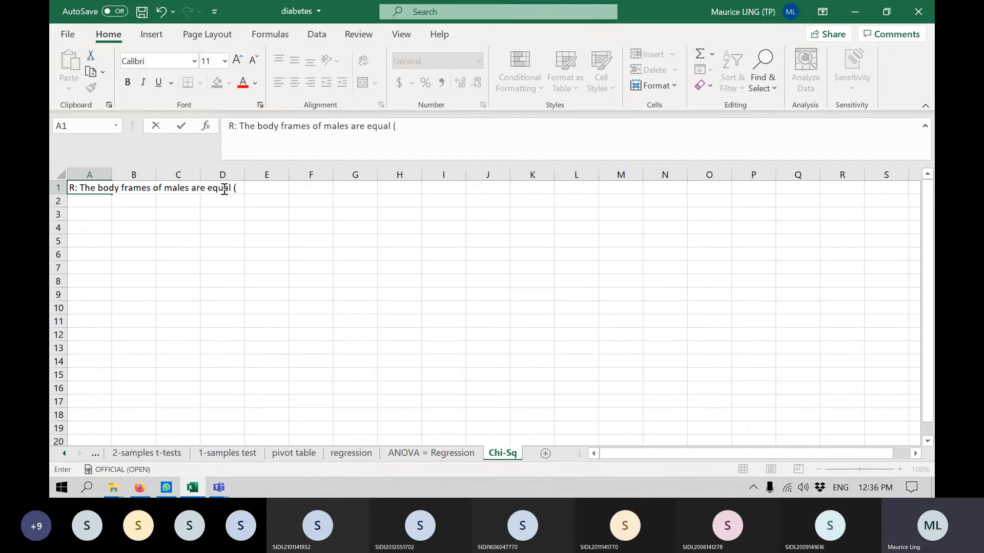
pyautogui.write('pLarge = ')
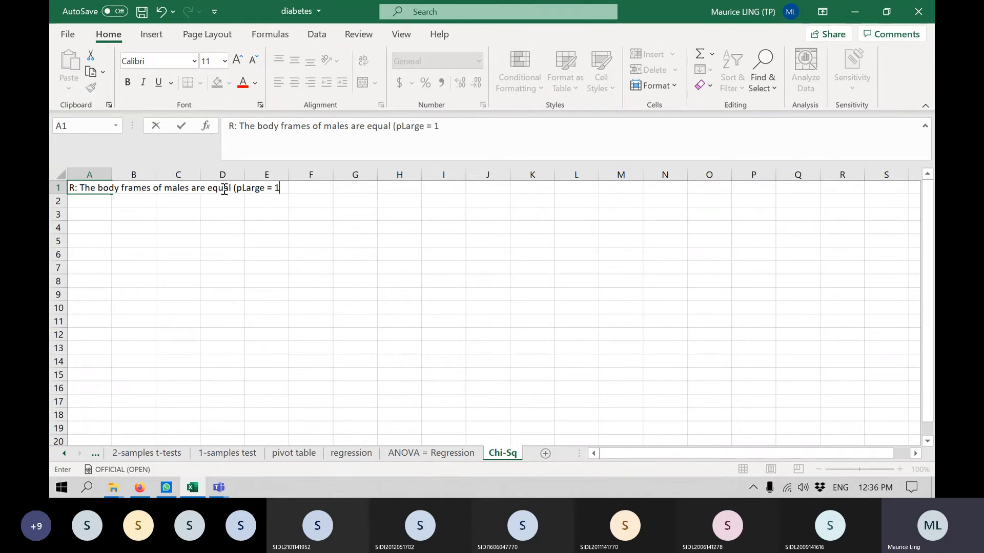
pyautogui.write('1/3')
pyautogui.write(', p')
pyautogui.write('Mi')
pyautogui.write('d')
pyautogui.press('BackSpace')
pyautogui.press('BackSpace')
pyautogui.write('ediu')
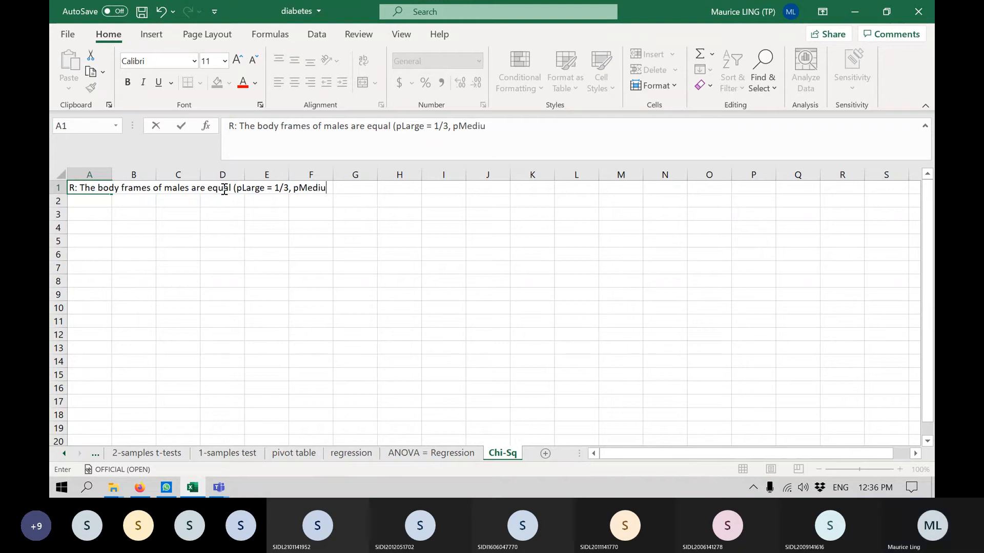
pyautogui.write('m = 1/')
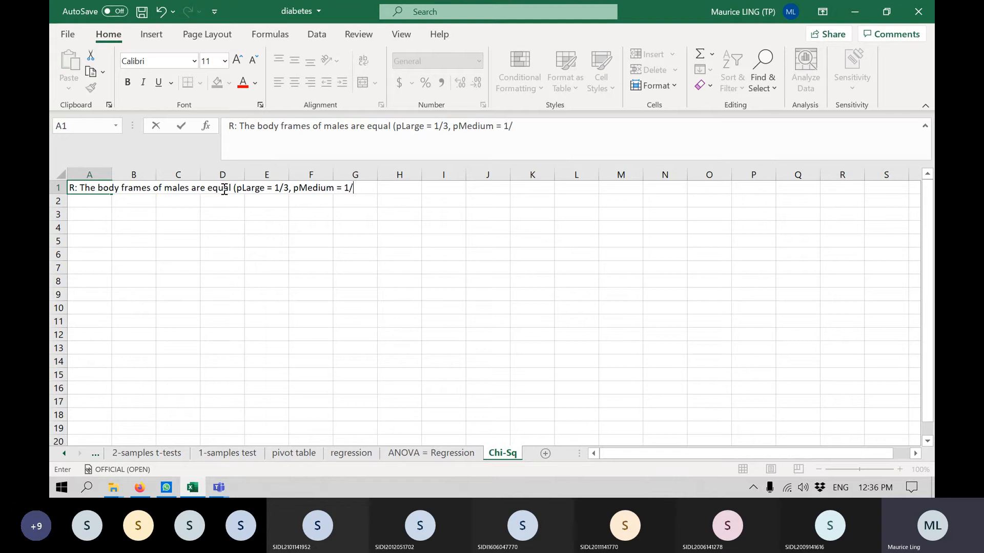
pyautogui.write('3, pSmall = 1/3')
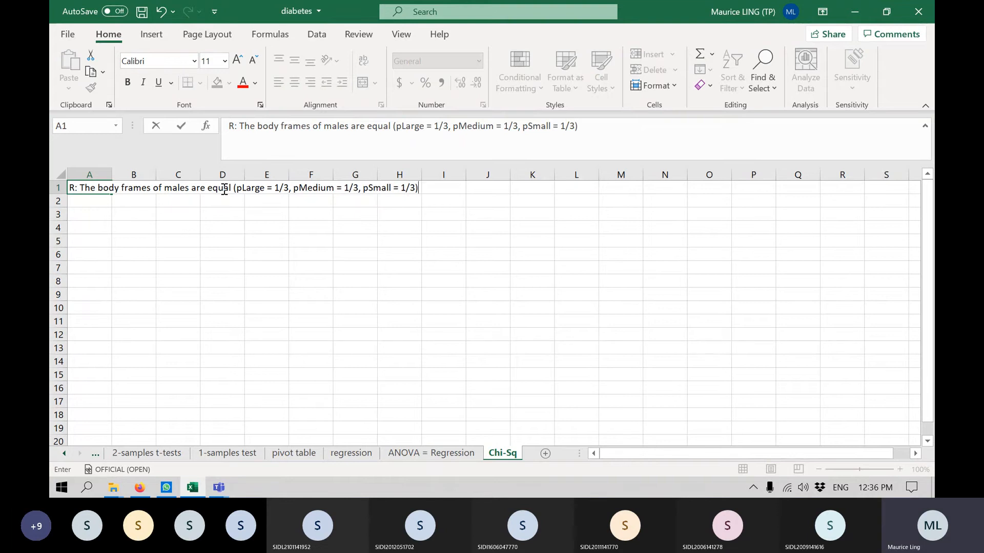
pyautogui.press('Return')
# Enter the null hypothesis "Null: The proportions of body frame are equal" in cell A2.
pyautogui.write('Null')
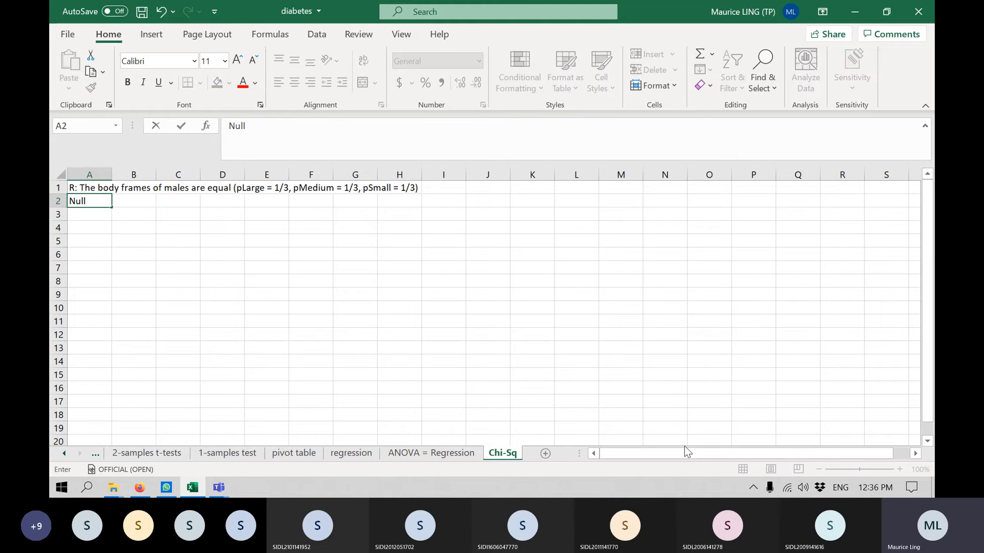
pyautogui.write(': The propost')
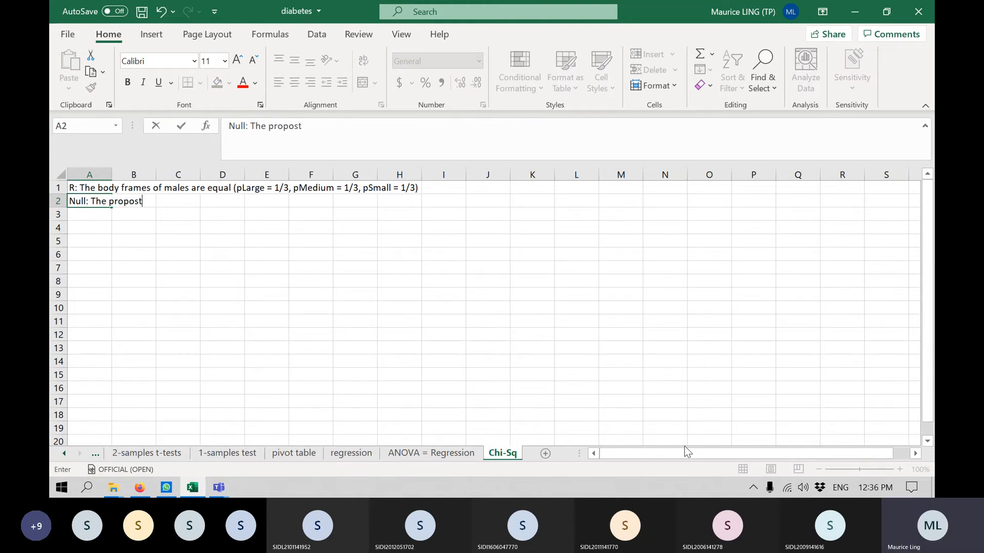
pyautogui.write('ions are')
pyautogui.press('BackSpace')
pyautogui.press('BackSpace')
pyautogui.press('BackSpace')
pyautogui.write('of body frame')
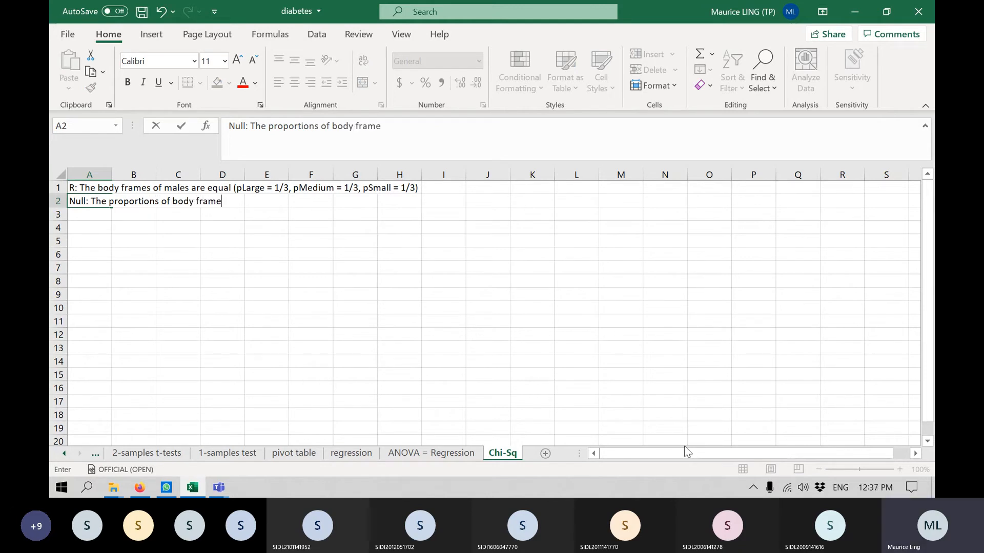
pyautogui.write(' are')
pyautogui.press('BackSpace')
pyautogui.press('BackSpace')
pyautogui.press('BackSpace')
pyautogui.press('BackSpace')
pyautogui.write('ions')
pyautogui.press('BackSpace')
pyautogui.press('BackSpace')
pyautogui.press('BackSpace')
pyautogui.write('are equal')
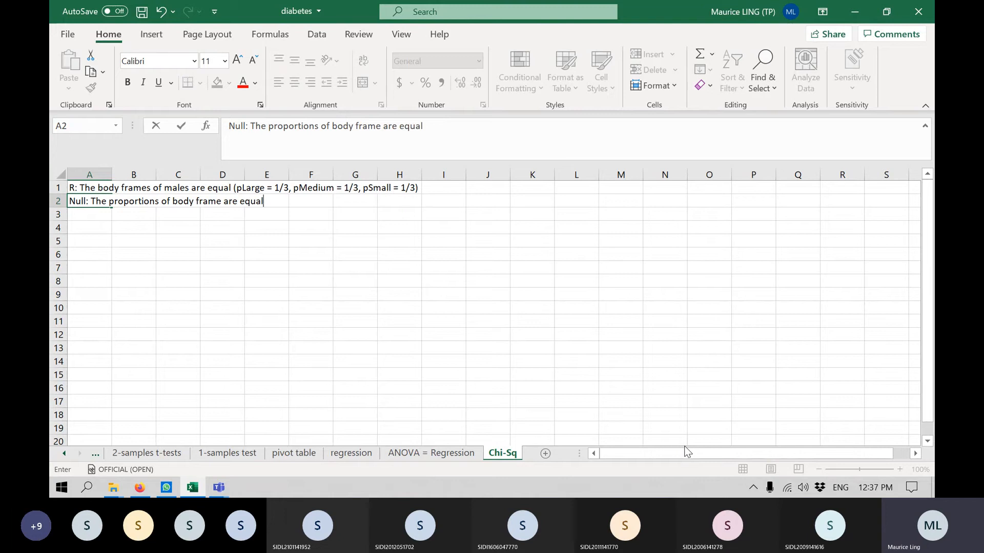
pyautogui.press('Return')
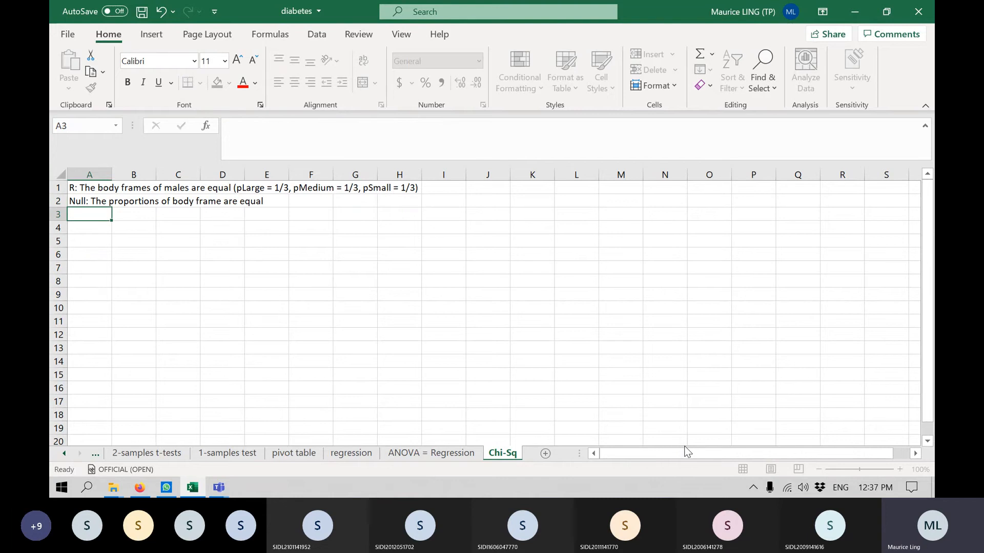
# Enter the alternate hypothesis "Alternate: The proportions of body frame are not equal" in cell A3.
pyautogui.write('Alternate')
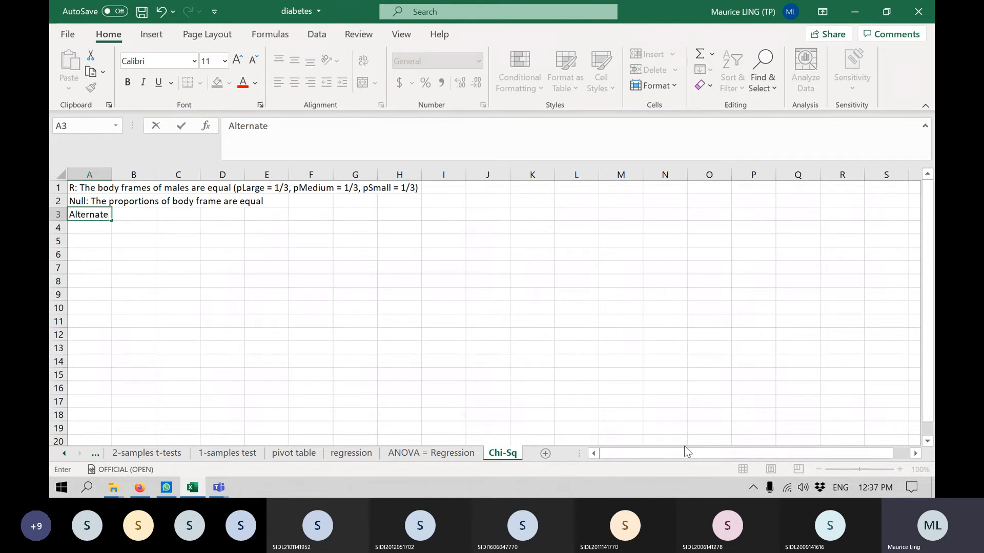
pyautogui.write(': The proportions')
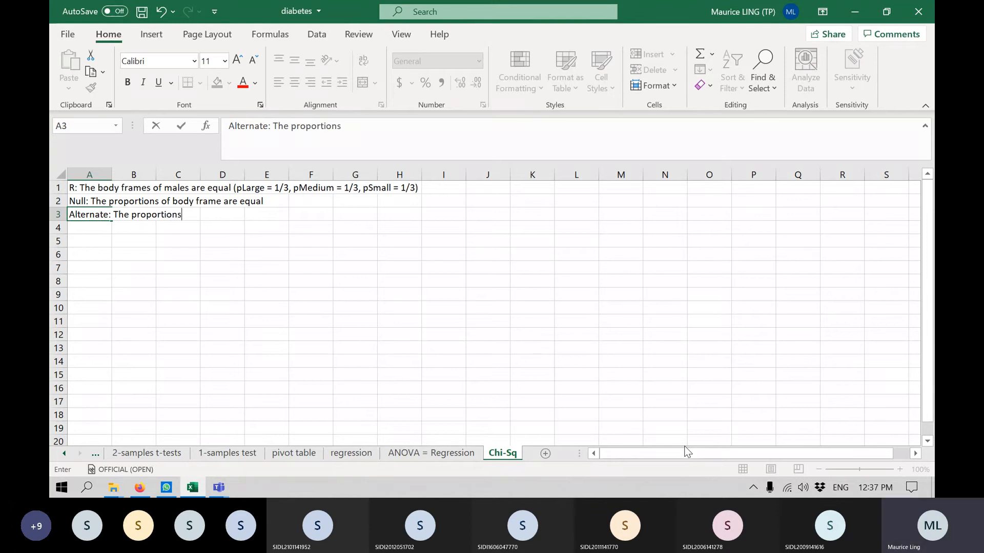
pyautogui.write(' of body frame ')
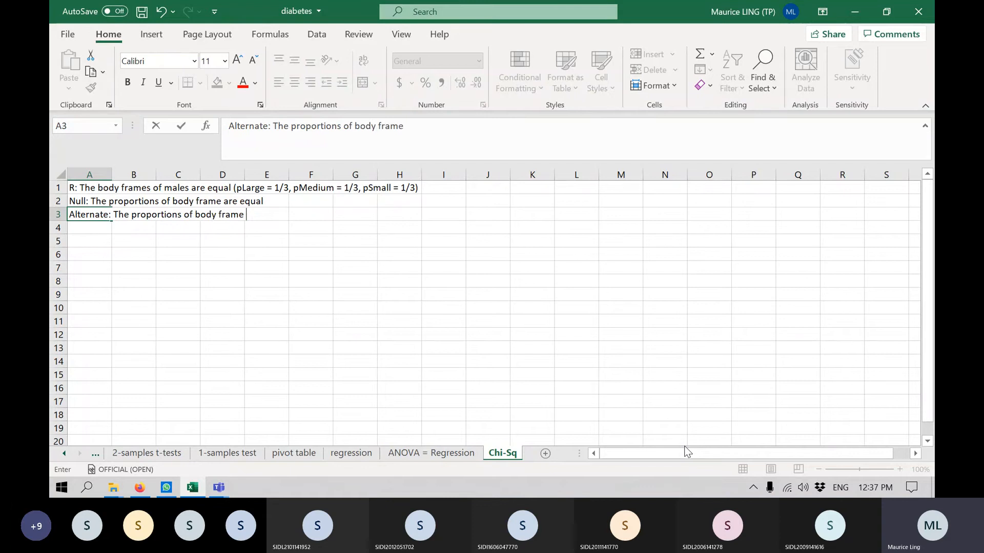
pyautogui.write('are not eu')
pyautogui.press('BackSpace')
pyautogui.write('yaqual')
pyautogui.press('Return')
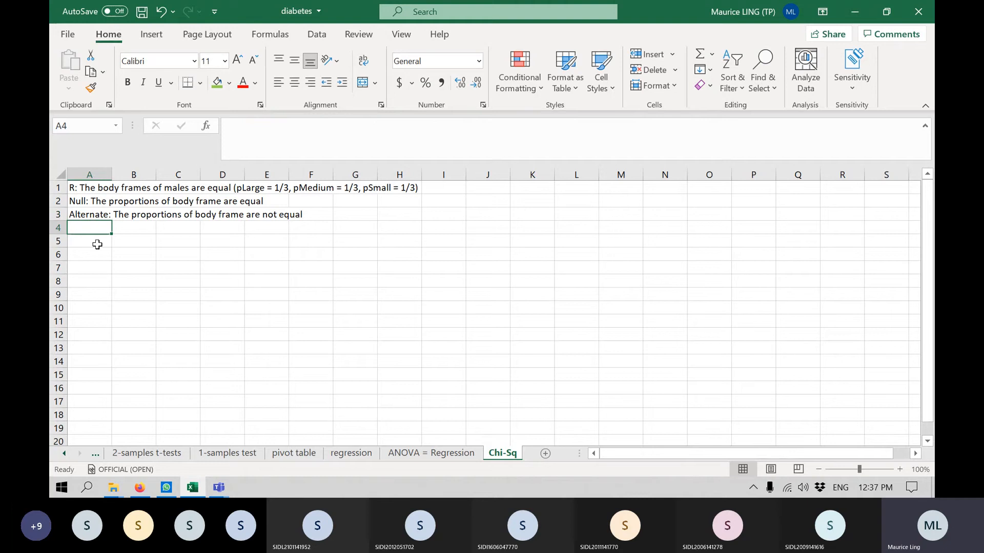
# Enter the column headings Observed in cell B5 and Expected in cell C5.
pyautogui.click(131, 243)
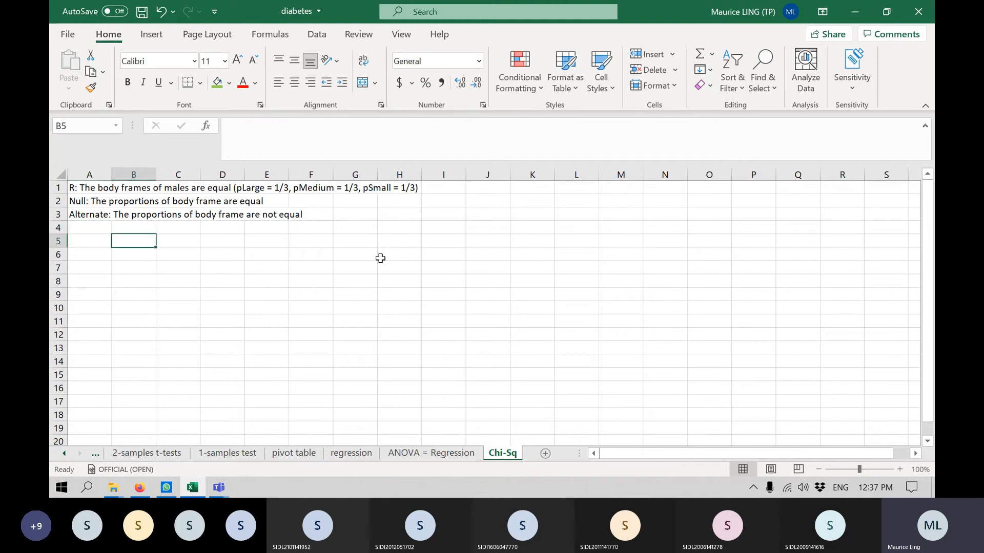
pyautogui.write('Obb')
pyautogui.write('er')
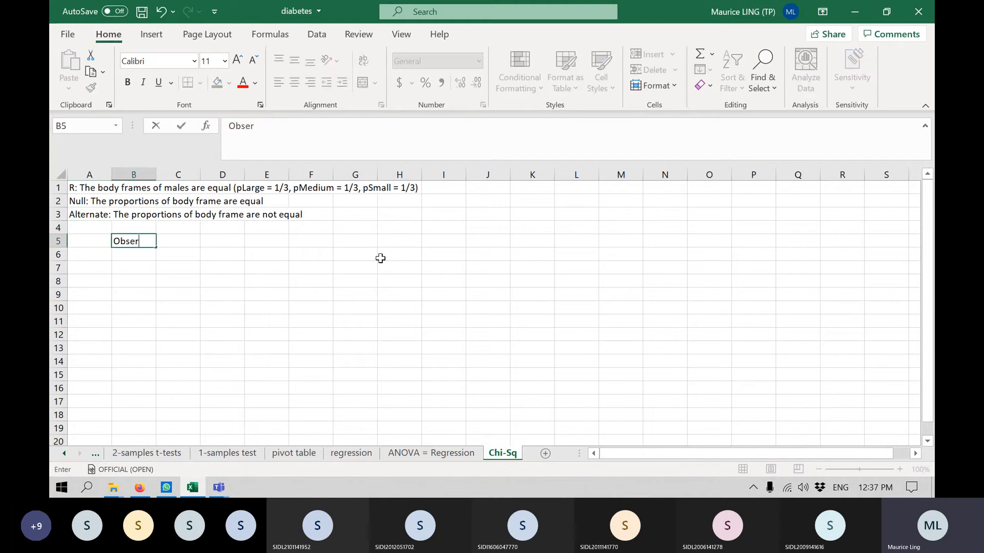
pyautogui.write('ved')
pyautogui.press('Tab')
pyautogui.write('E')
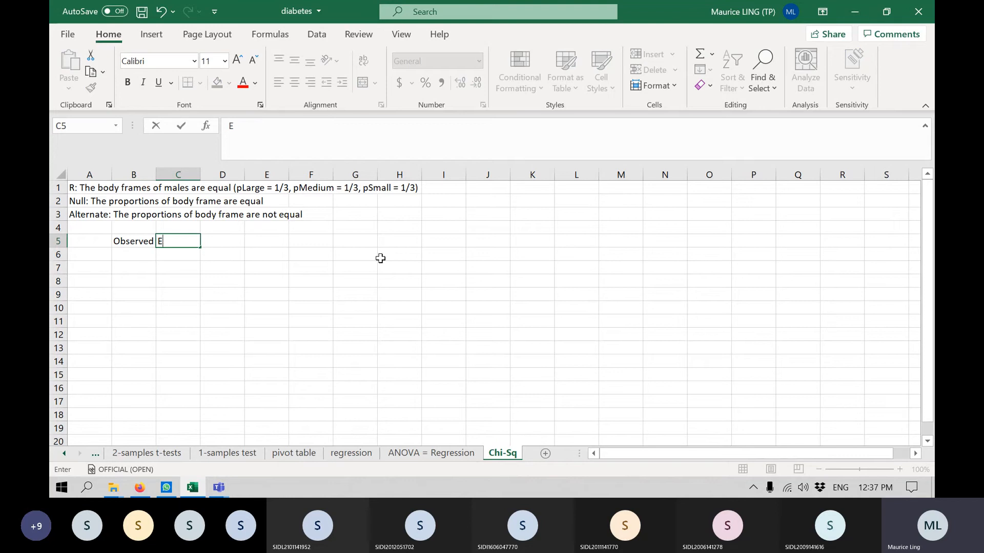
pyautogui.write('xpected')
pyautogui.press('Return')
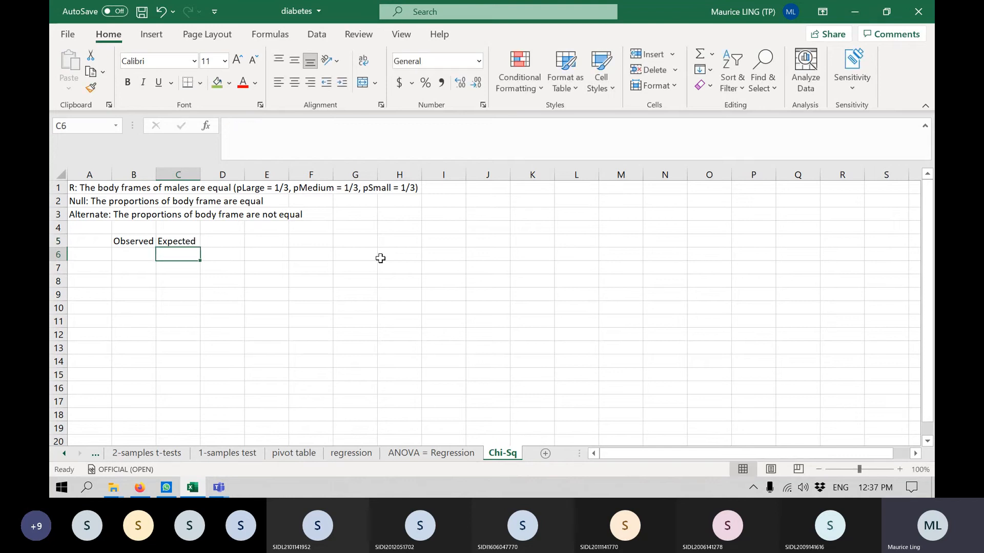
# Enter the row labels Large, Medium and Small in cells A6 to A8.
pyautogui.press('Left')
pyautogui.press('Left')
pyautogui.write('Larg')
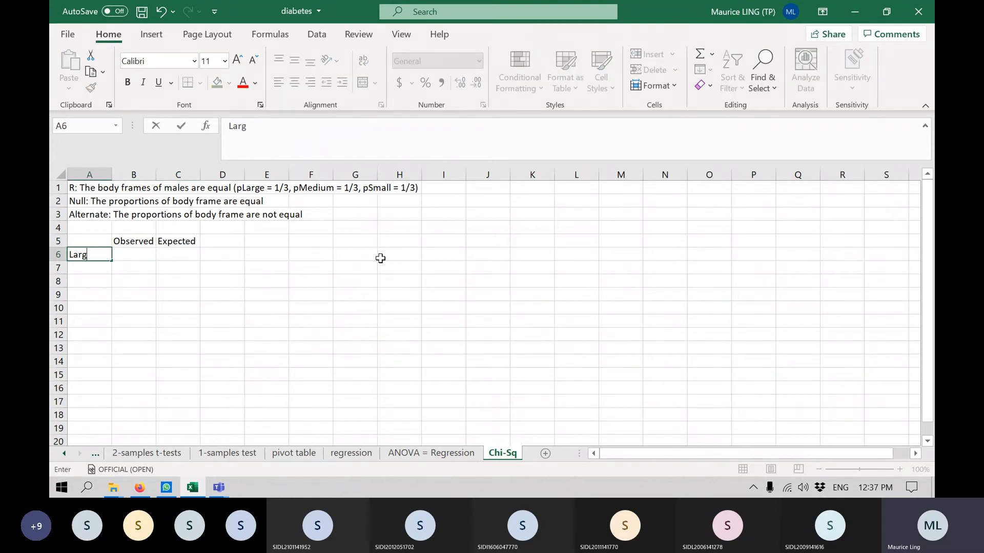
pyautogui.write('e')
pyautogui.press('Return')
pyautogui.write('Med')
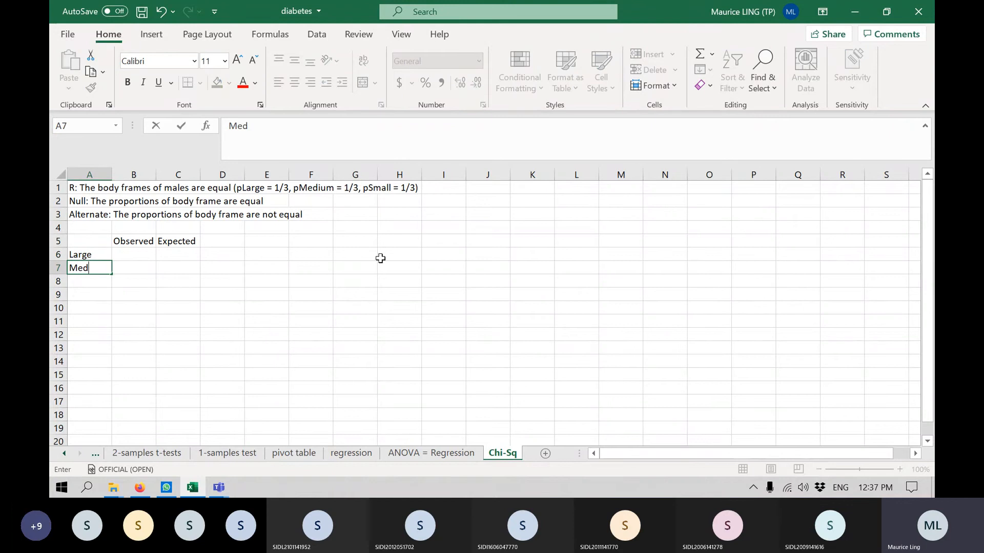
pyautogui.write('ium')
pyautogui.press('Return')
pyautogui.write('S')
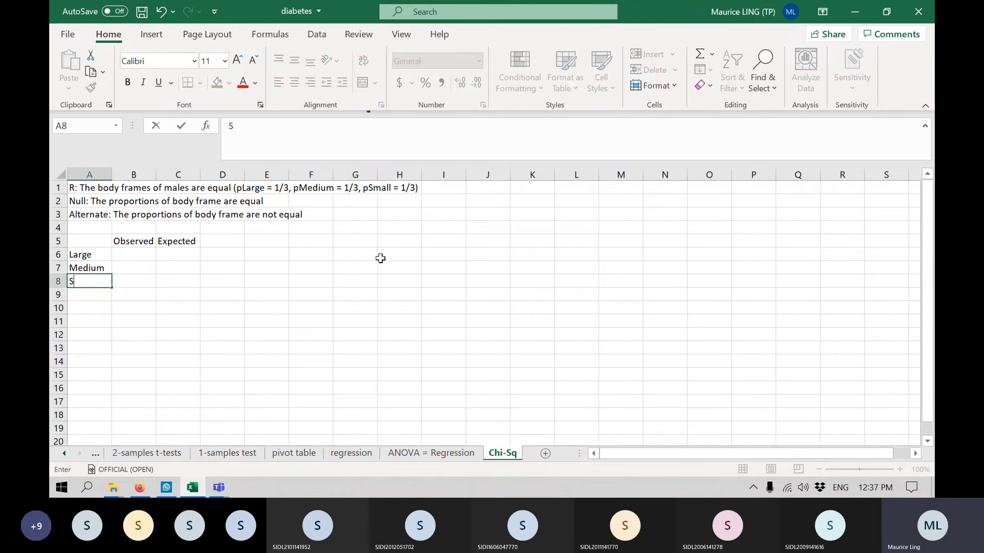
pyautogui.write('mall')
pyautogui.press('Return')
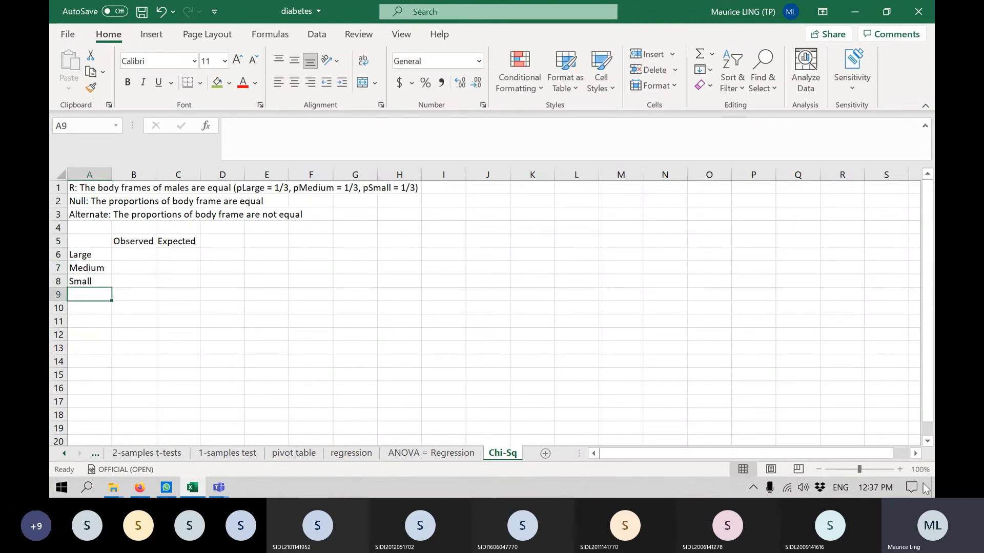
# Copy the male large, medium and small counts in cells B9:B11 of the pivot table sheet.
pyautogui.click(897, 470)
pyautogui.click(898, 469)
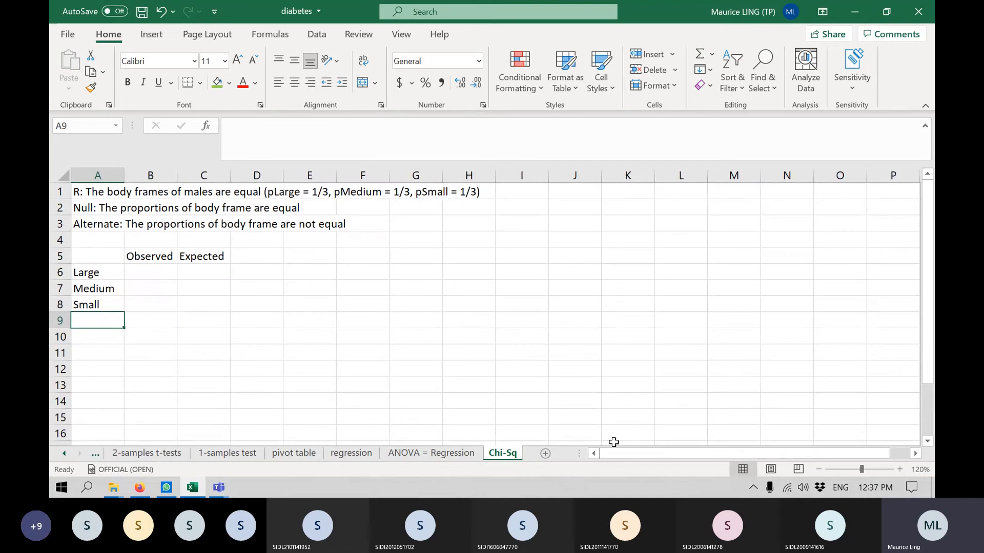
pyautogui.click(65, 454)
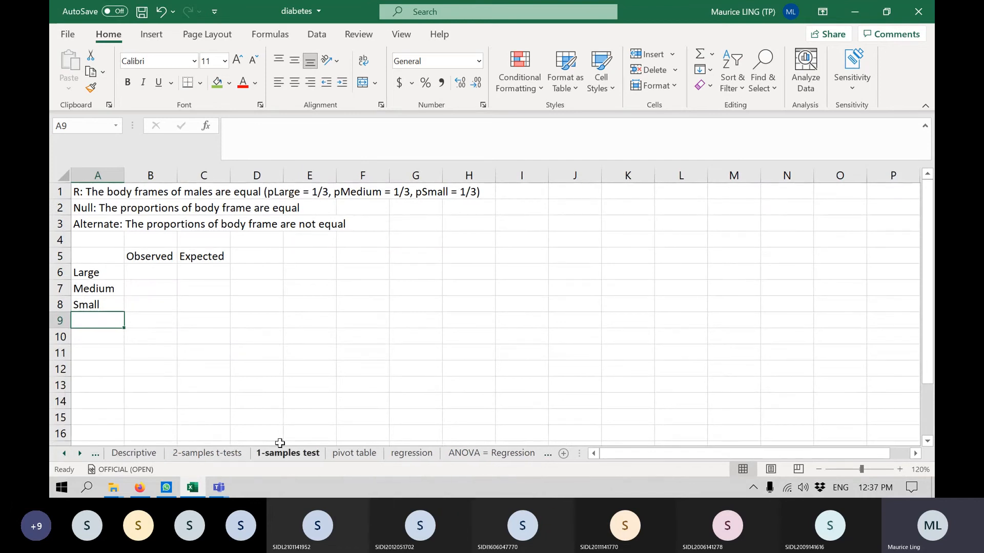
pyautogui.click(372, 456)
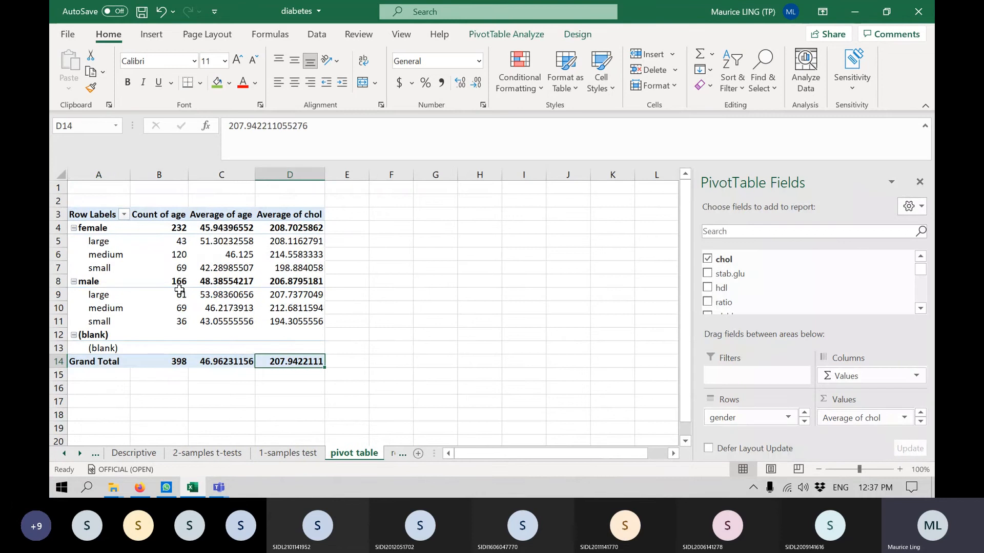
pyautogui.moveTo(179, 296)
pyautogui.moveTo(179, 295); pyautogui.dragTo(179, 322)
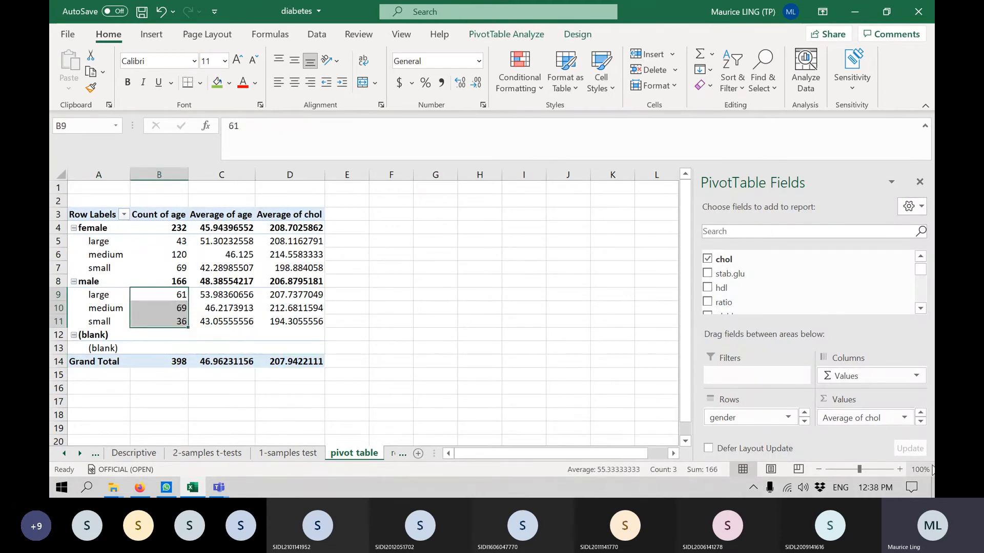
pyautogui.hotkey('ctrl', 'c')
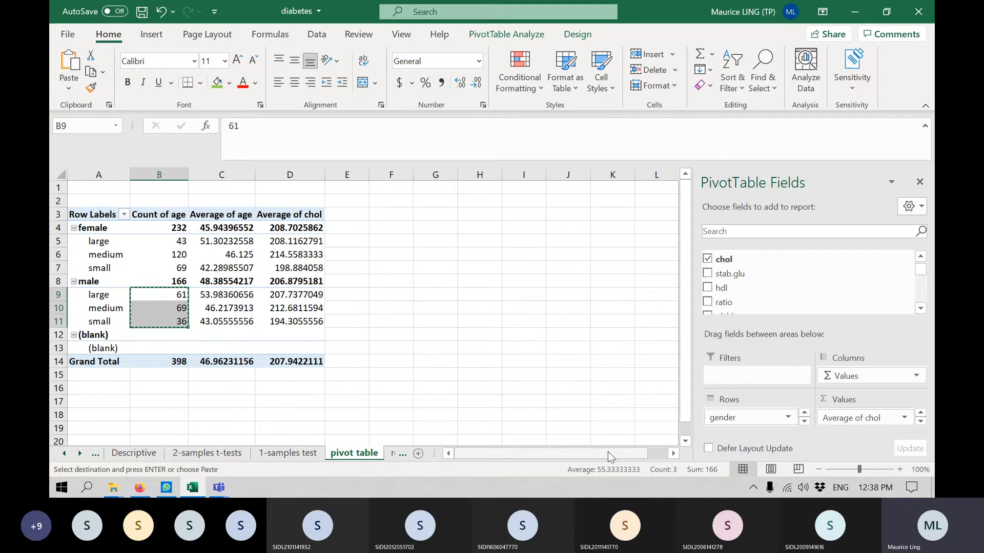
# Paste the copied male counts into the Observed column of the Chi-Sq sheet, starting at cell B6.
pyautogui.click(79, 454)
pyautogui.click(79, 454)
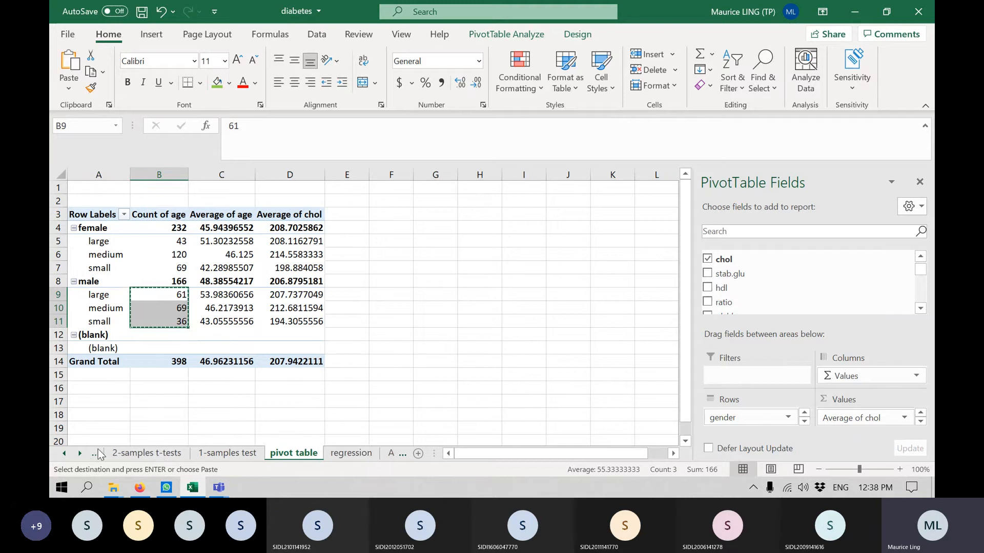
pyautogui.click(80, 453)
pyautogui.click(79, 454)
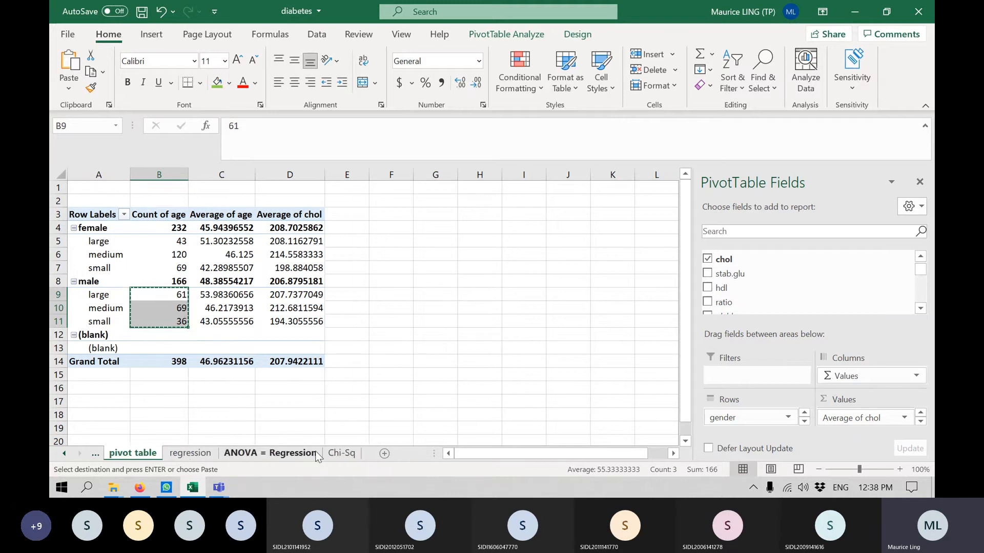
pyautogui.click(340, 453)
pyautogui.click(160, 277)
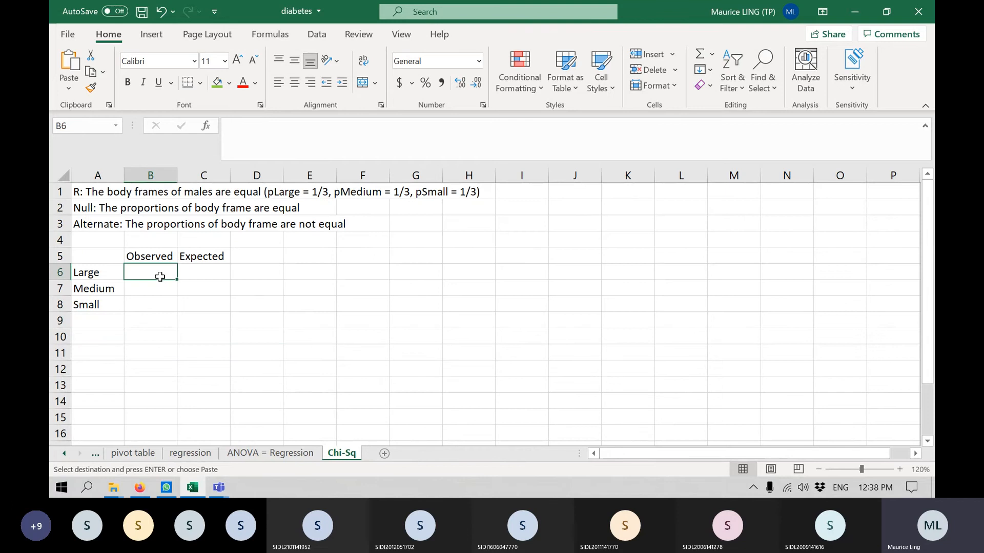
pyautogui.hotkey('ctrl', 'v')
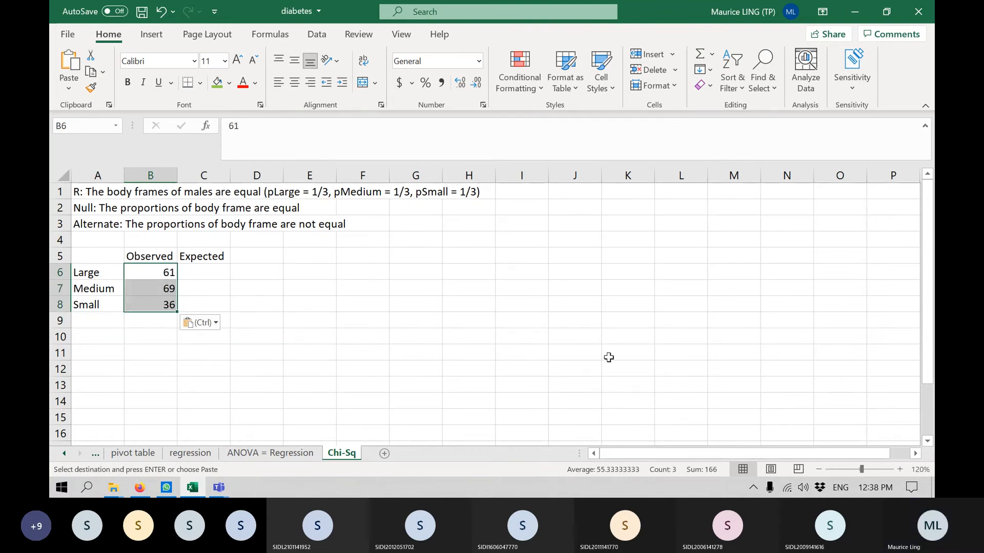
# Total the observed counts in cell B9 with the formula =SUM(B6:B8).
pyautogui.click(149, 322)
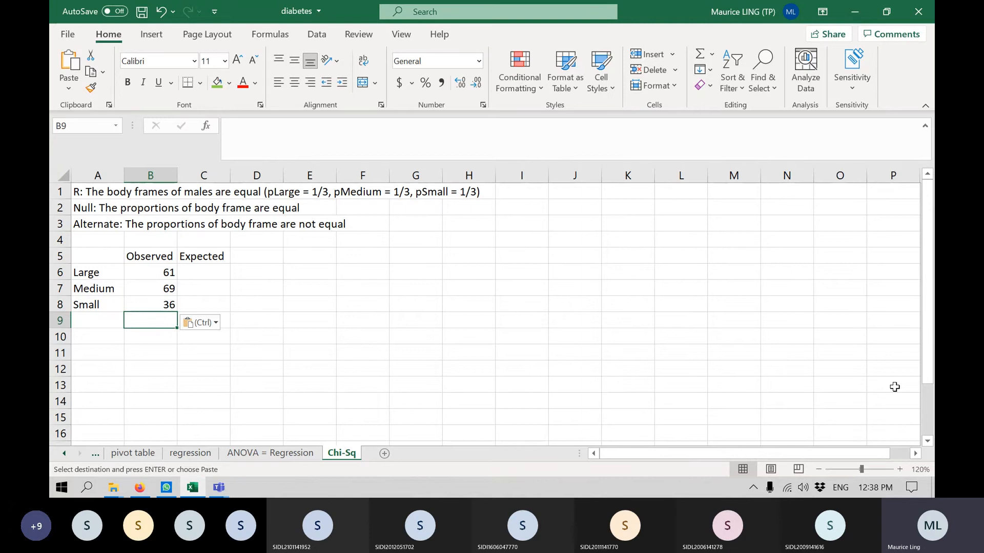
pyautogui.write('=sum(')
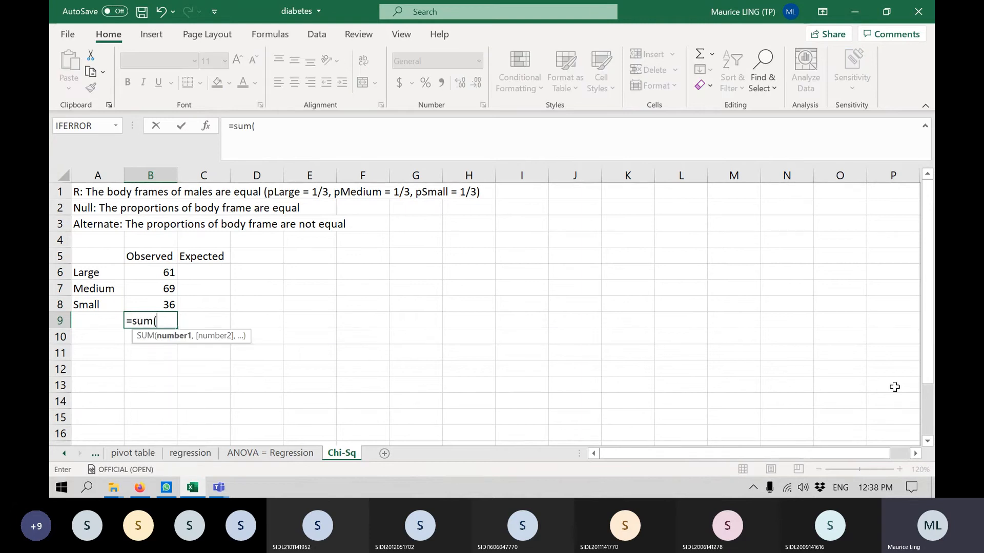
pyautogui.moveTo(165, 274); pyautogui.dragTo(160, 303)
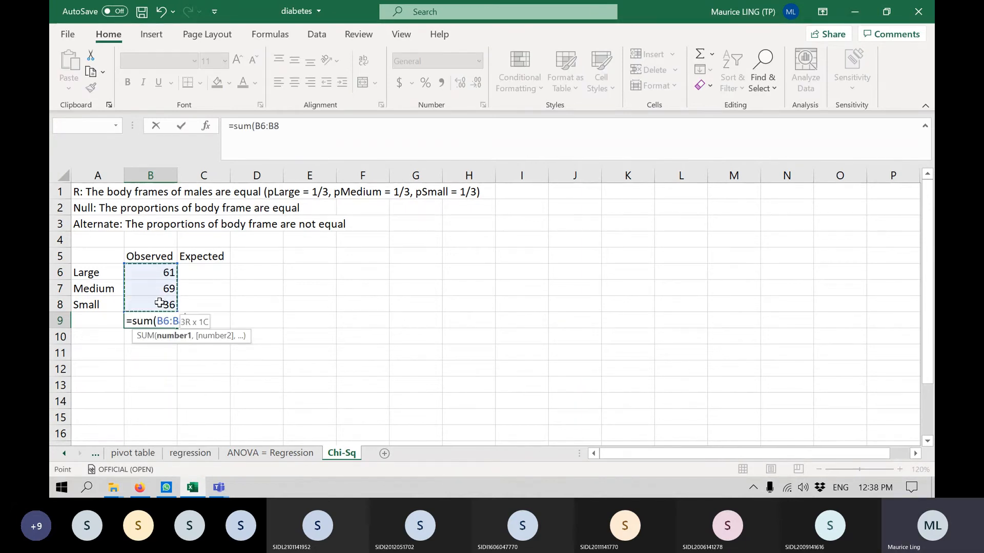
pyautogui.write(')')
pyautogui.press('Return')
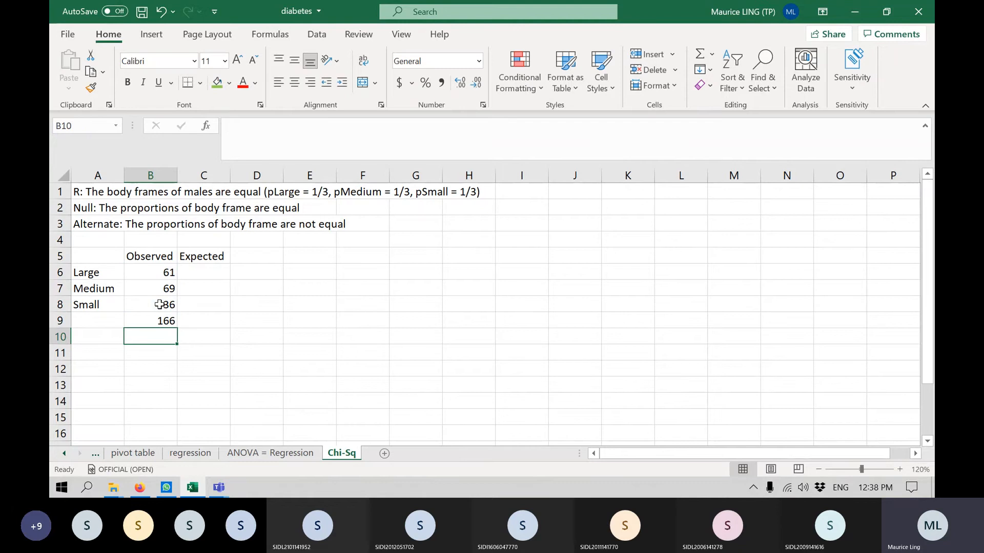
# Enter the expected count =166/3 in cell C6 and fill it down to cell C8.
pyautogui.click(197, 271)
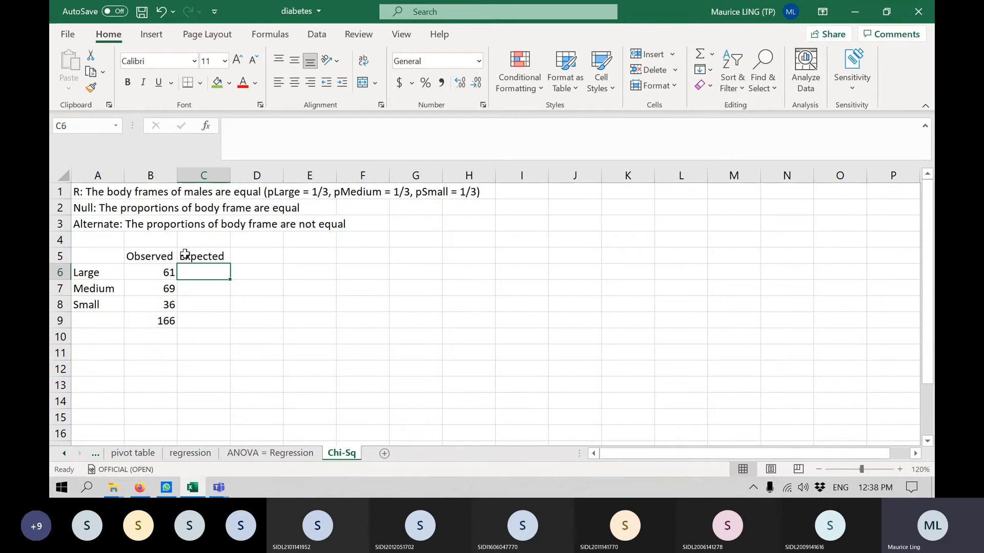
pyautogui.write('=')
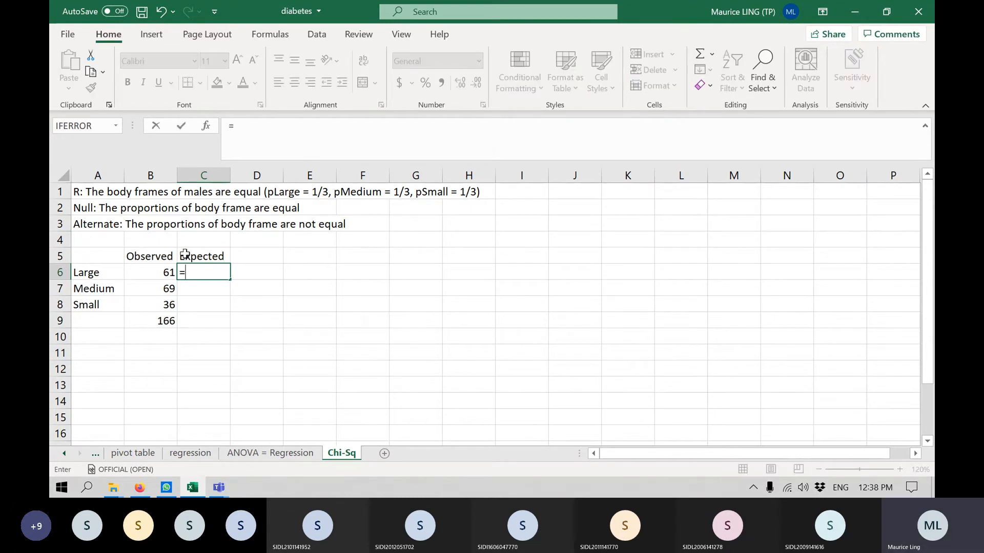
pyautogui.write('166/3')
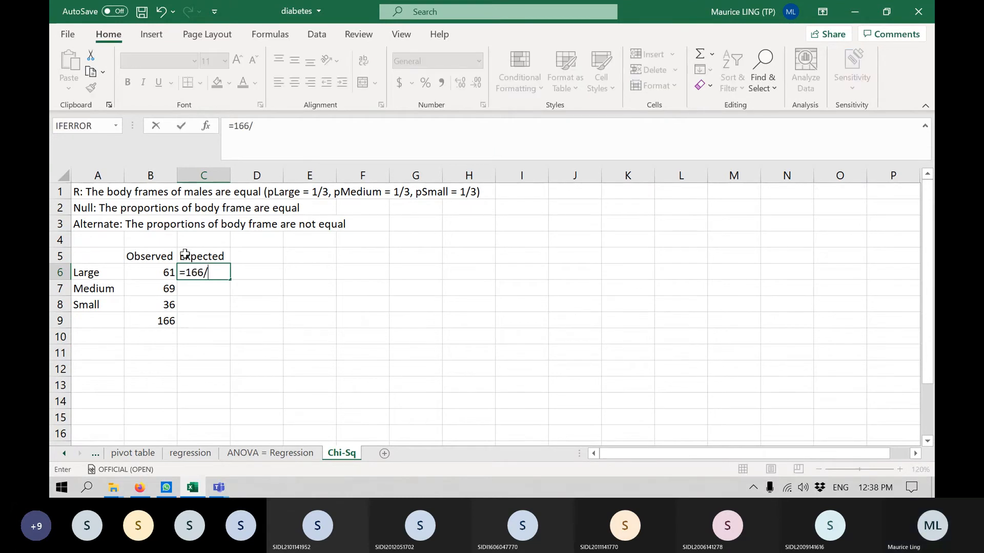
pyautogui.press('Return')
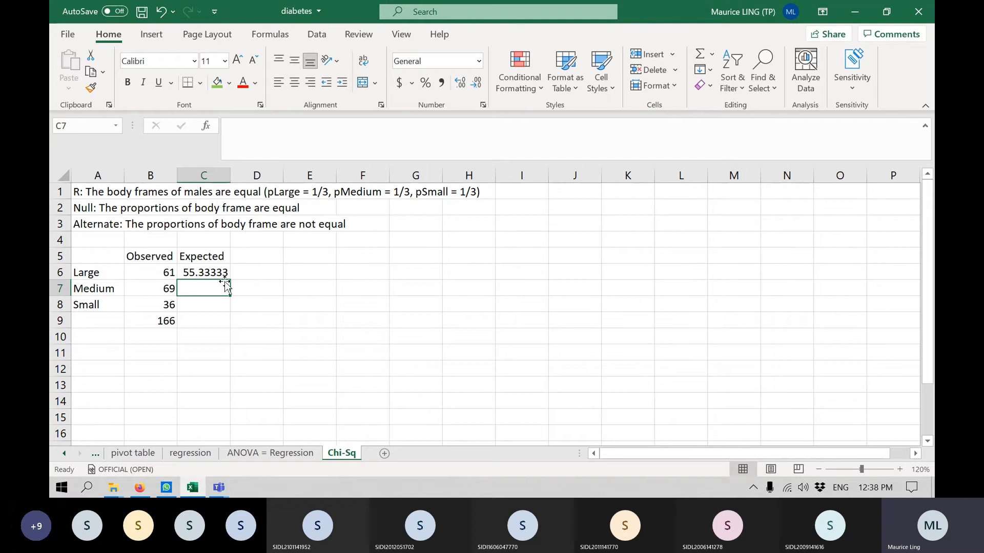
pyautogui.click(224, 274)
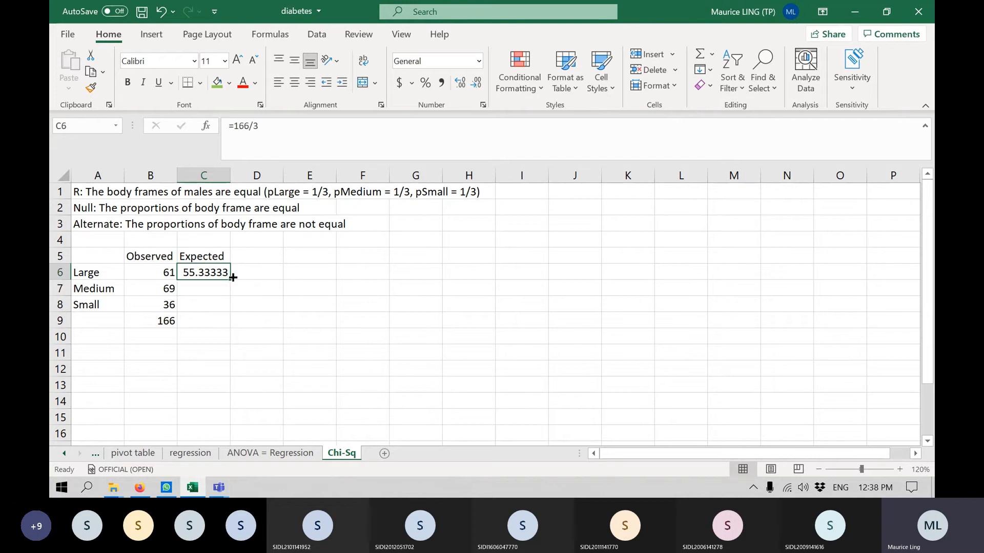
pyautogui.moveTo(232, 281); pyautogui.dragTo(228, 308)
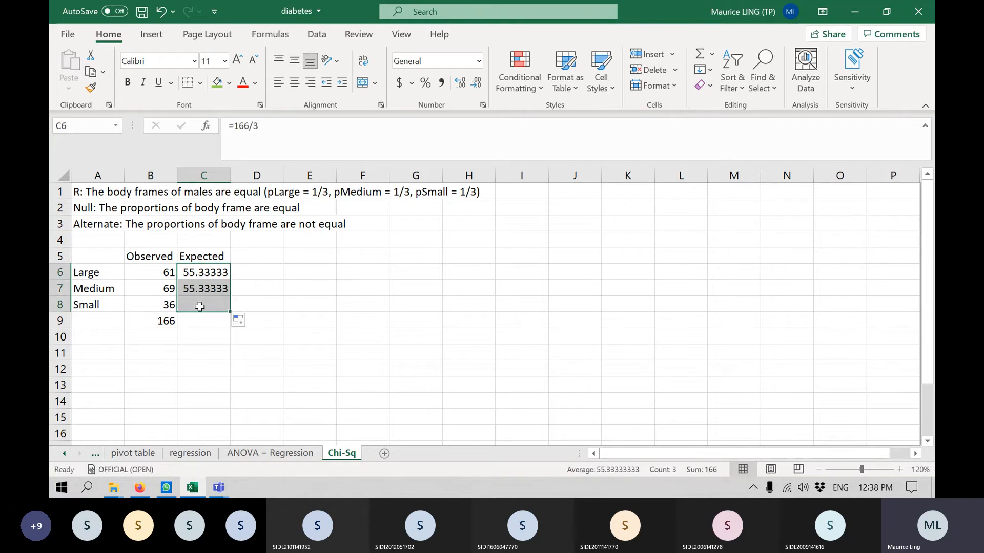
# Extend the total formula from cell B9 to C9 to sum the expected counts.
pyautogui.click(151, 322)
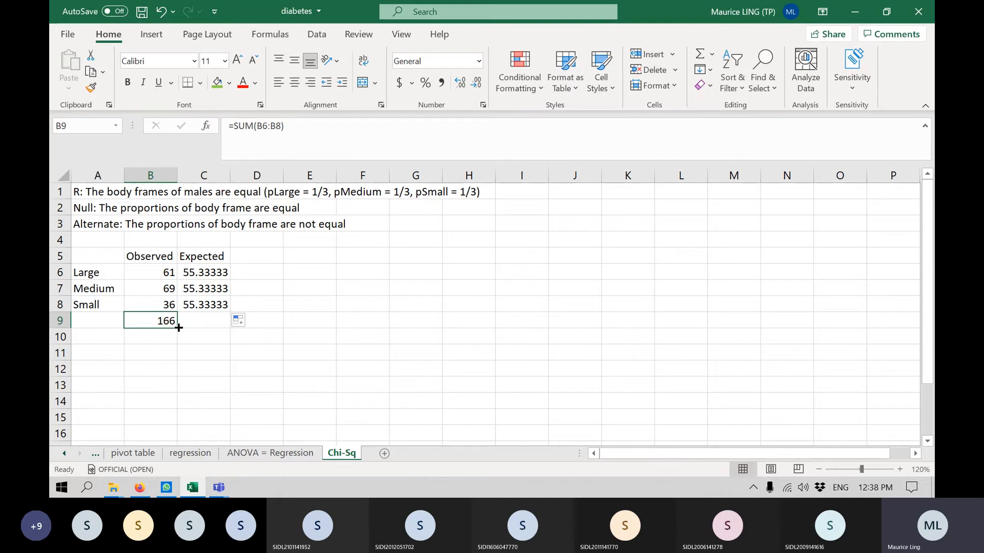
pyautogui.moveTo(177, 327); pyautogui.dragTo(220, 325)
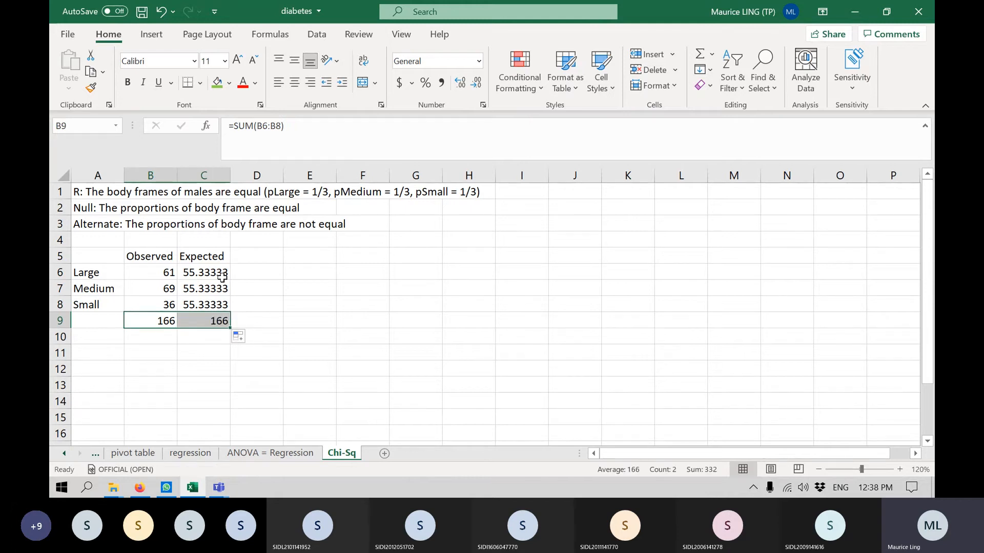
pyautogui.click(213, 305)
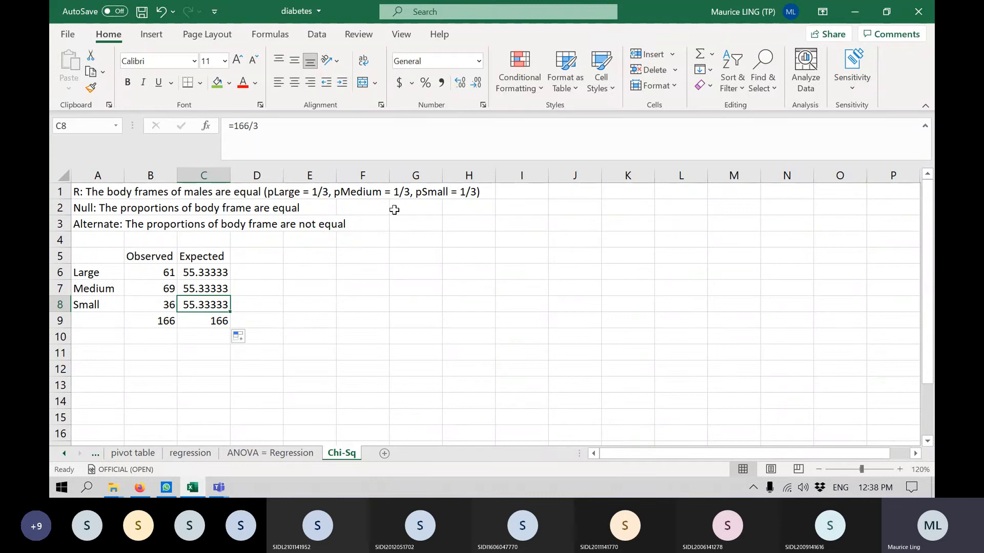
pyautogui.click(316, 36)
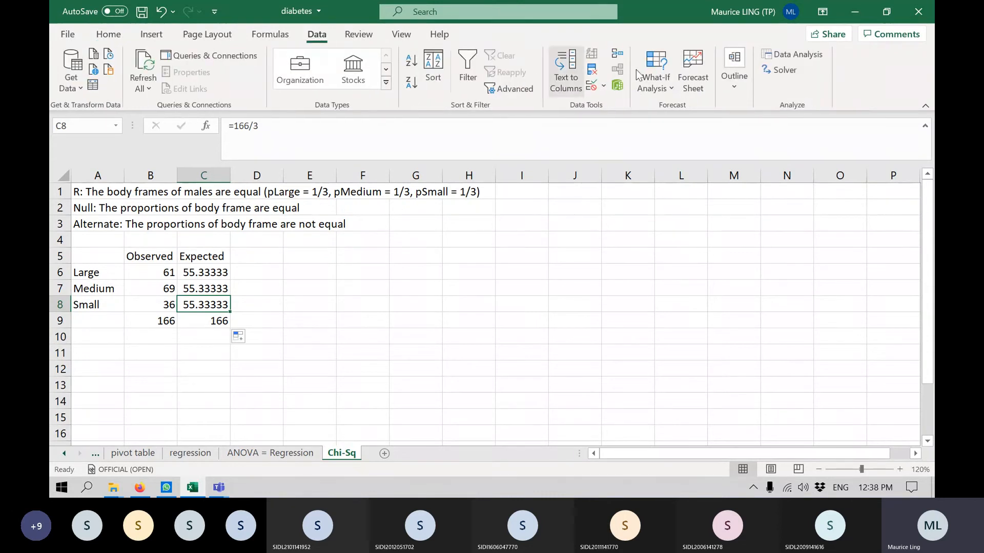
pyautogui.click(801, 57)
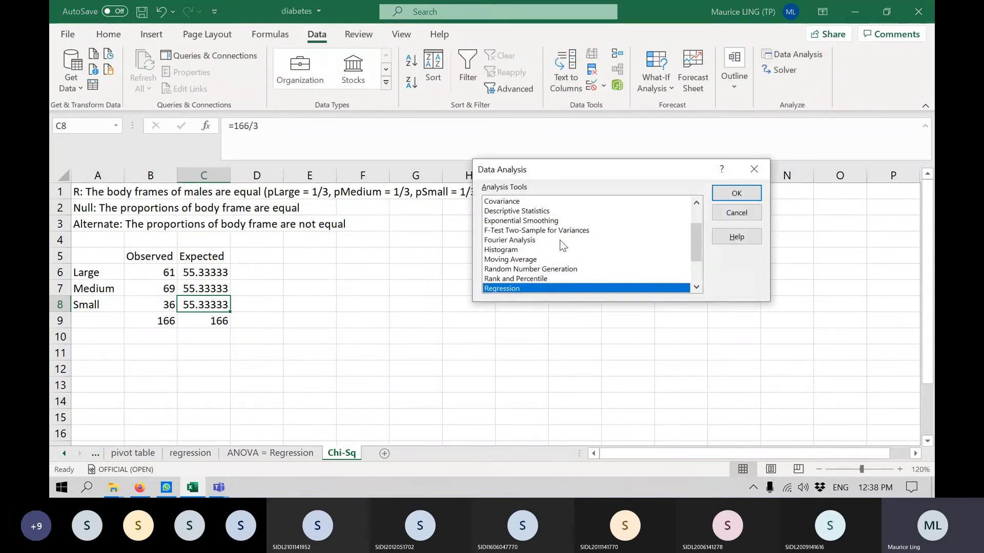
pyautogui.scroll(2, 560, 241)
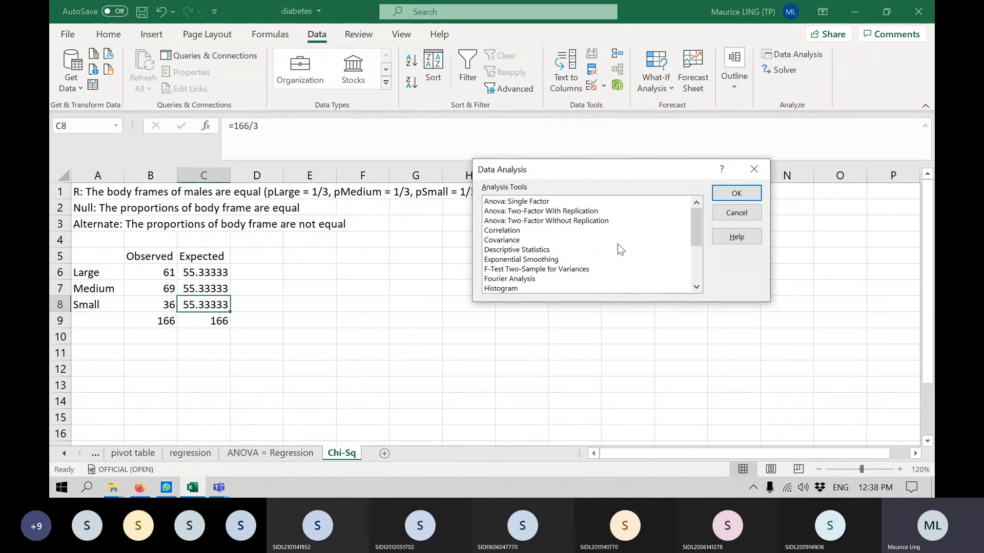
pyautogui.scroll(-3, 609, 238)
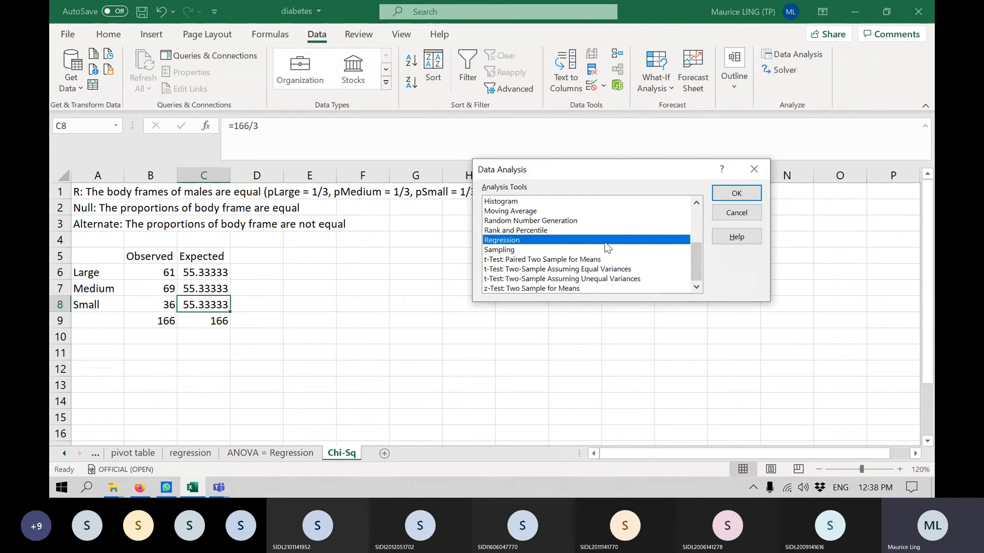
pyautogui.click(745, 215)
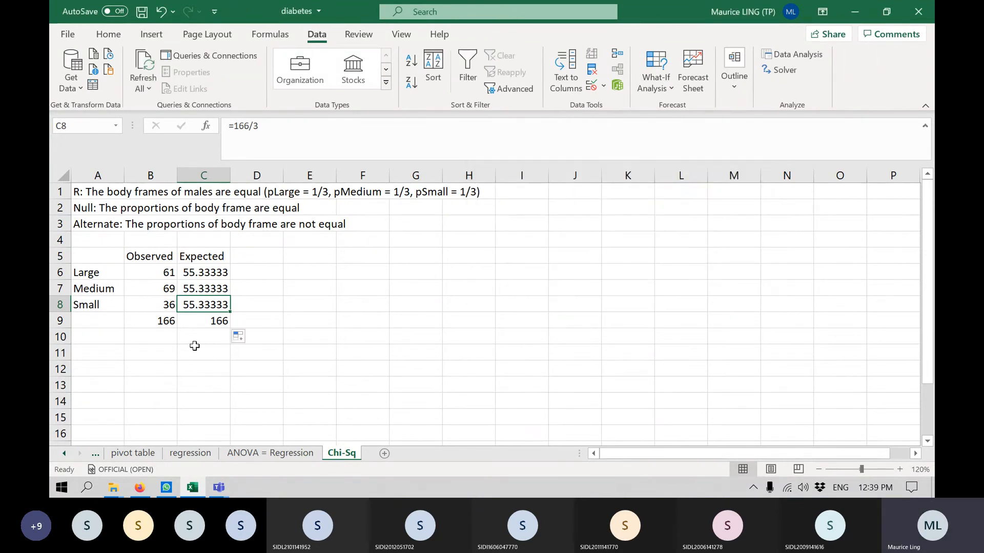
# Label cell B11 as "p-value", two rows below the totals of the observed and expected counts.
pyautogui.click(164, 349)
pyautogui.write('p')
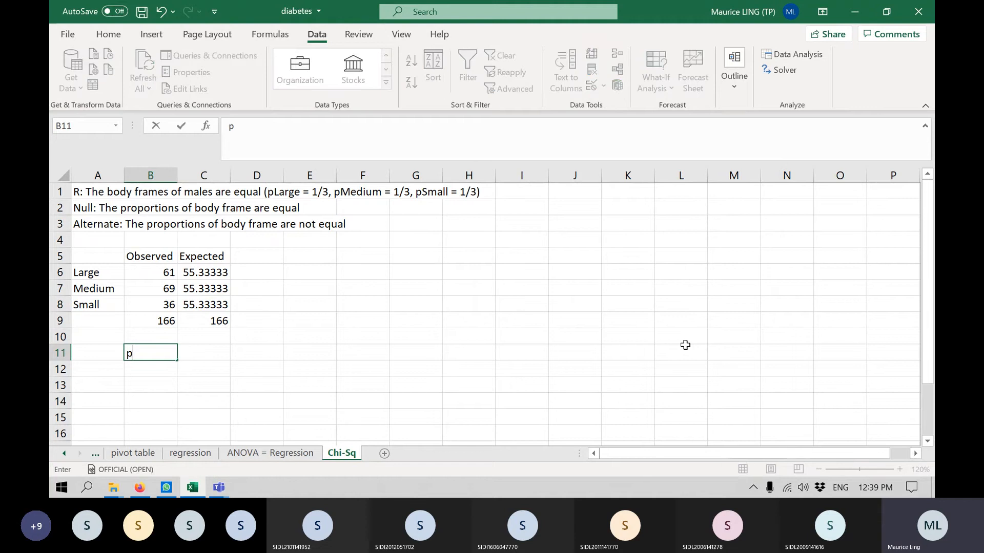
pyautogui.write('-value')
pyautogui.press('Tab')
# Calculate the chi-square test p-value in cell C11 with the formula =CHISQ.TEST(B6:B8,C6:C8).
pyautogui.write('=')
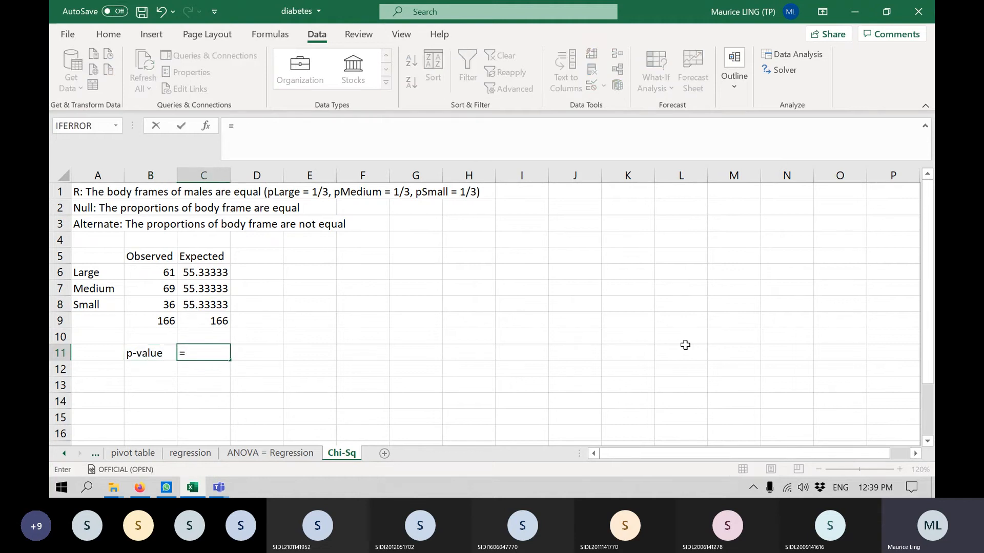
pyautogui.write('chi')
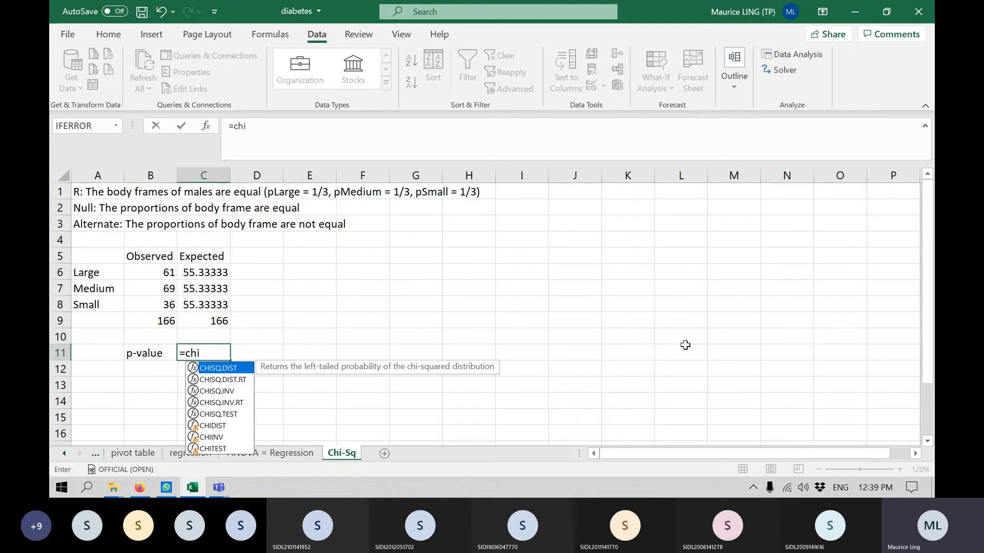
pyautogui.doubleClick(231, 413)
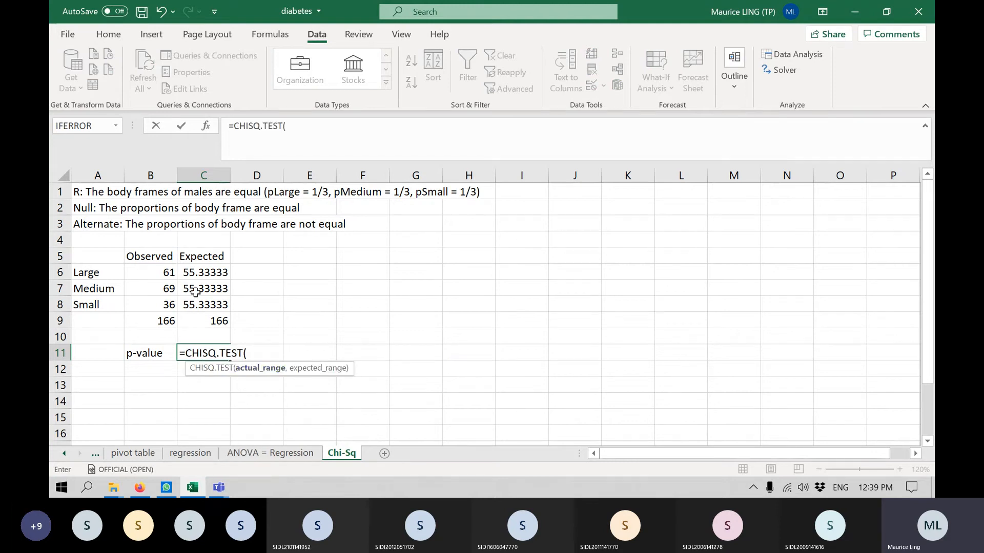
pyautogui.click(153, 268)
pyautogui.moveTo(153, 268); pyautogui.dragTo(145, 305)
pyautogui.write(',')
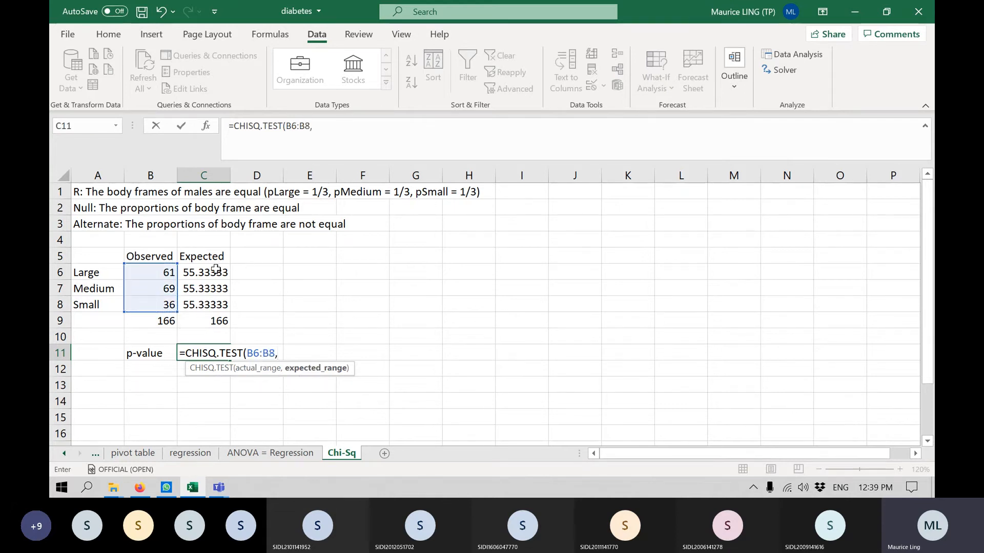
pyautogui.moveTo(200, 272); pyautogui.dragTo(209, 304)
pyautogui.write(')')
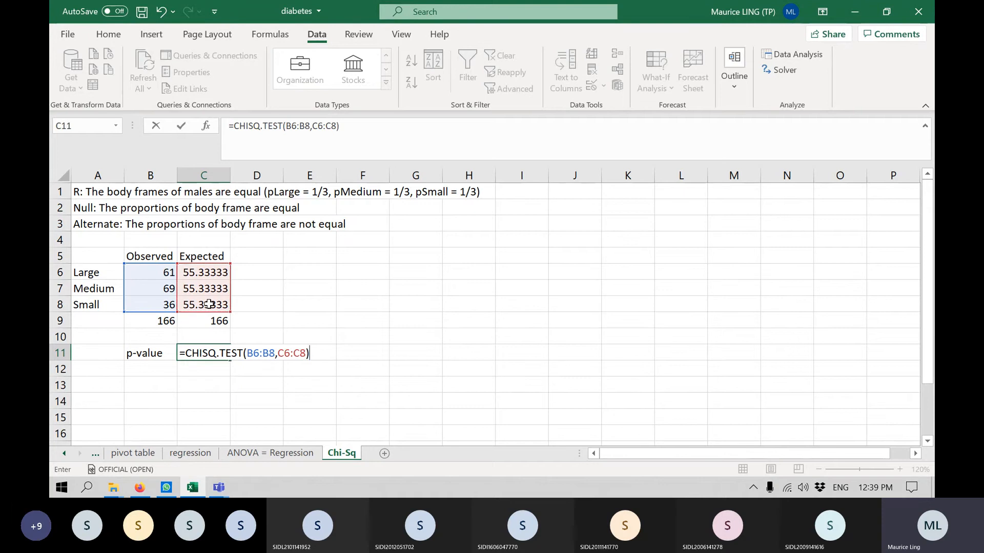
pyautogui.hotkey('shift', 'Return')
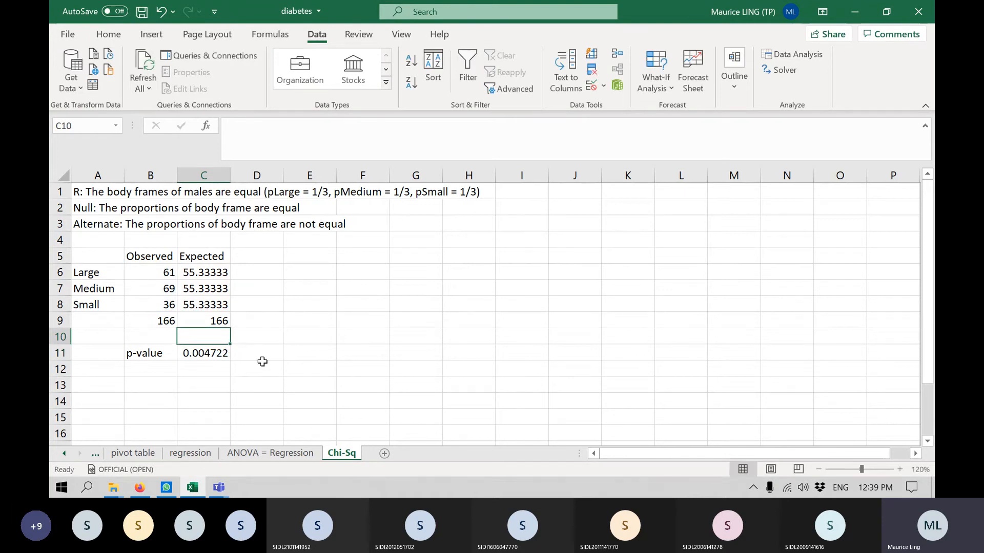
# Enter the test decision "Since p-value < 0.05, reject null hypothesis" in cell B12.
pyautogui.click(211, 356)
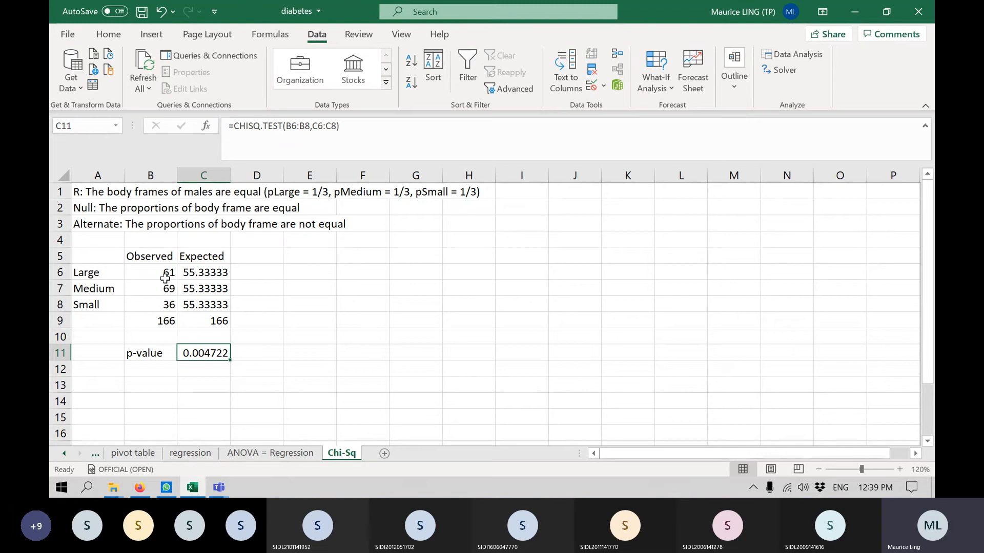
pyautogui.press('Down')
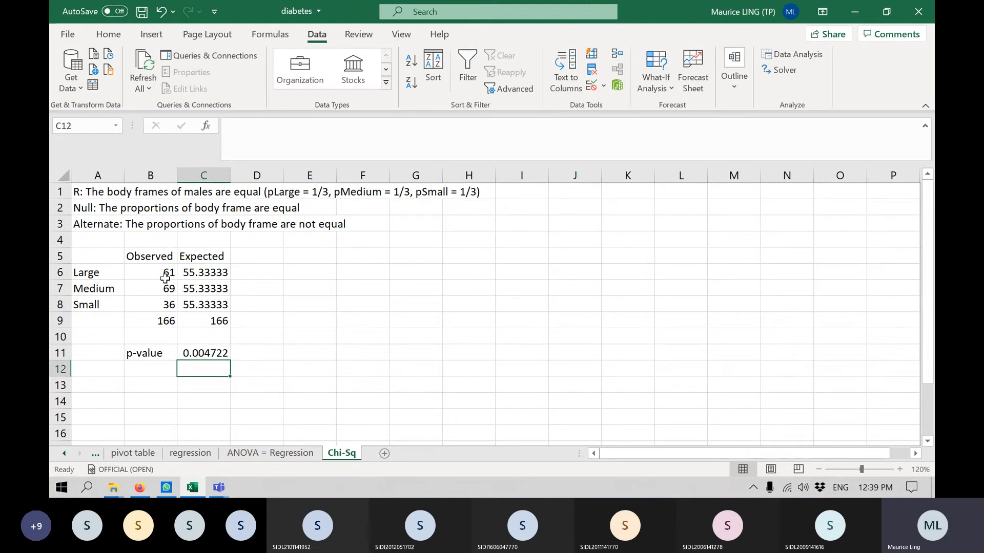
pyautogui.press('Left')
pyautogui.write('Si')
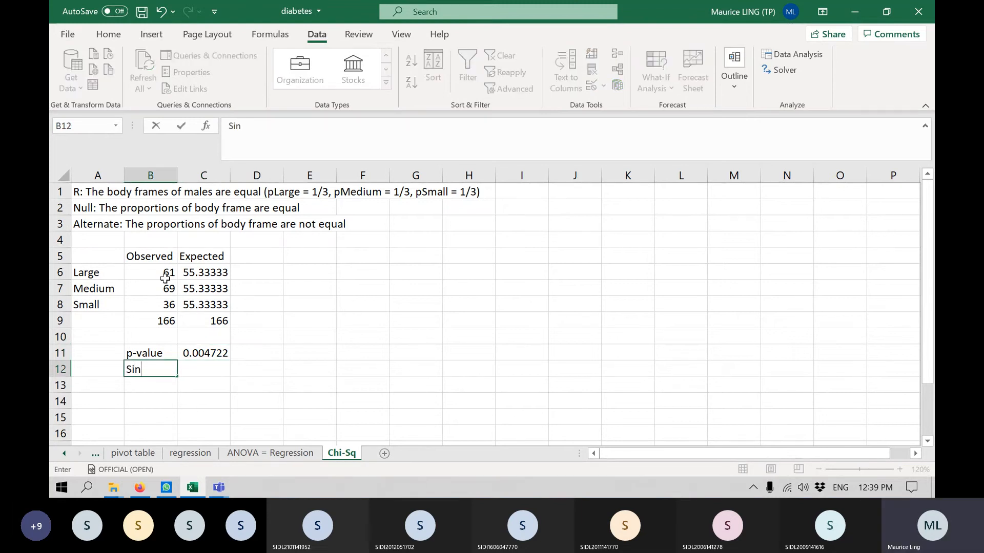
pyautogui.write('nce p-value < 0.05')
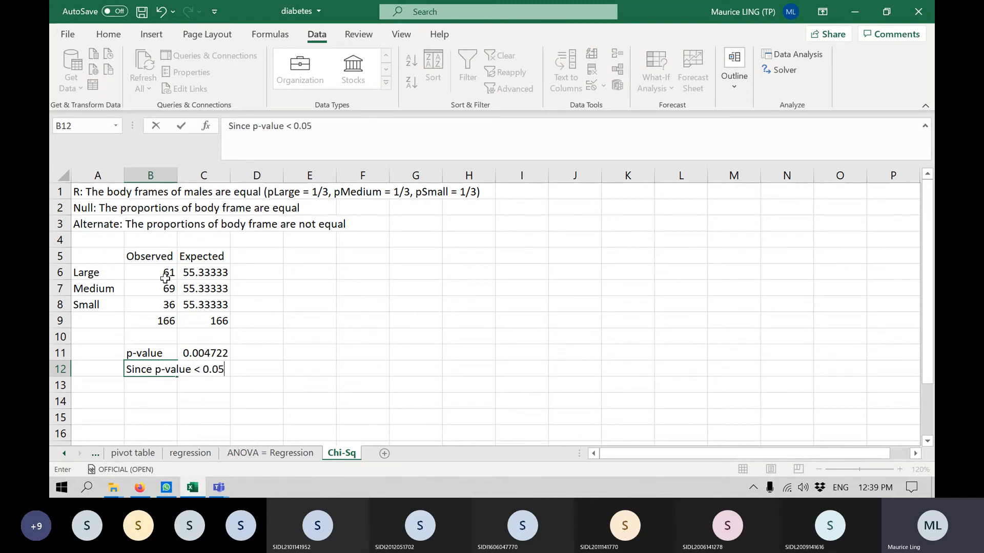
pyautogui.write(', reh')
pyautogui.write('e')
pyautogui.press('BackSpace')
pyautogui.press('BackSpace')
pyautogui.write('ject null hypothesis')
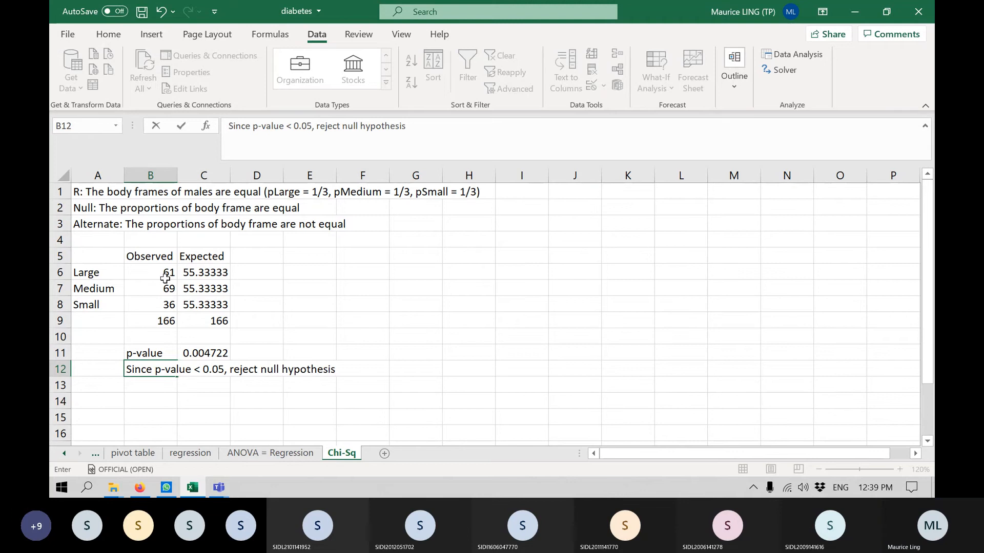
pyautogui.press('Return')
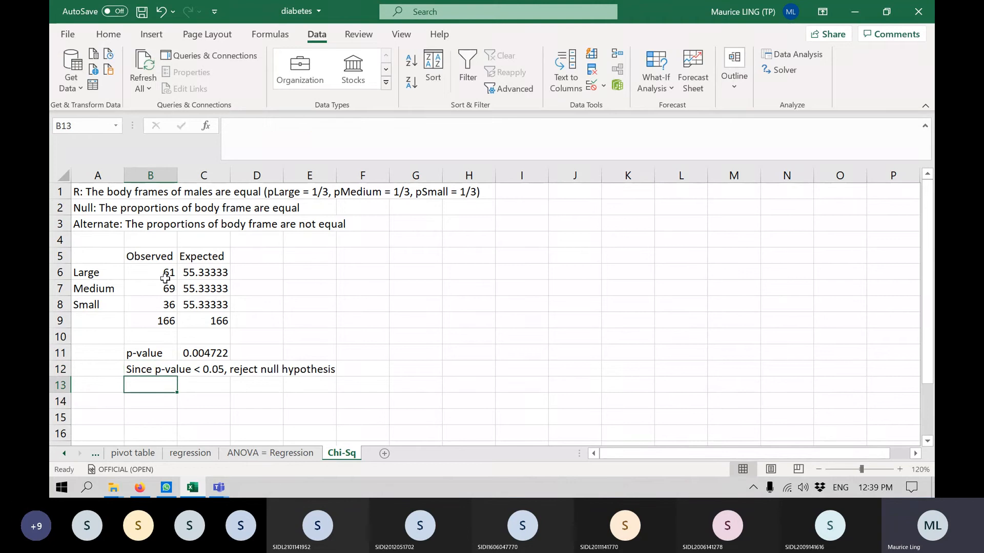
# Enter the statement "Hence, accept alternate hypothesis" in cell B13.
pyautogui.write('Accept ')
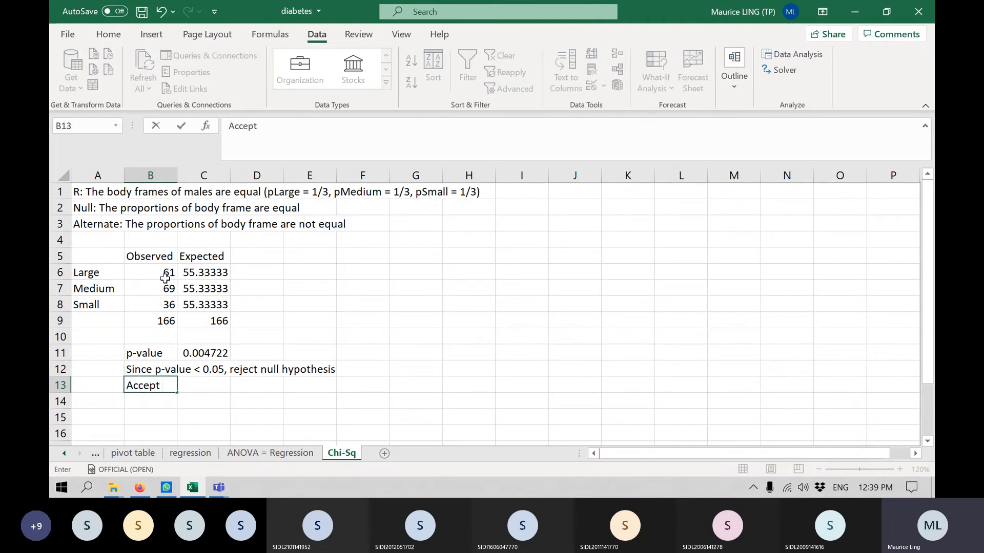
pyautogui.write('alternate h')
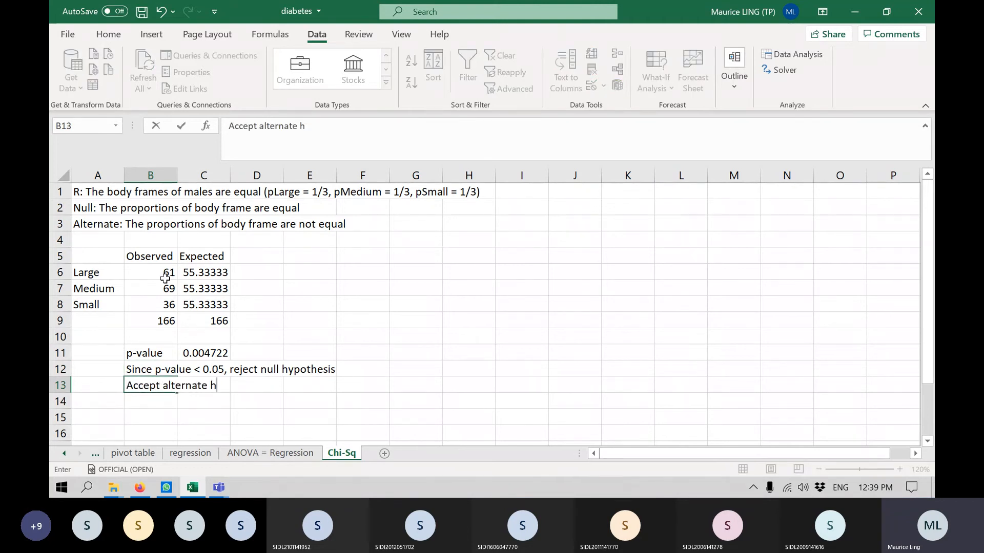
pyautogui.write('ypothesis')
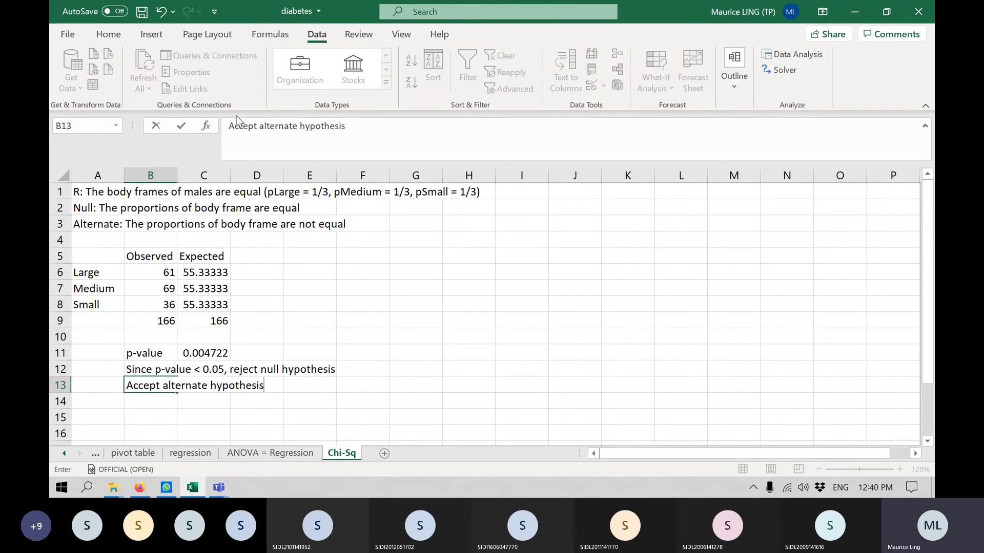
pyautogui.press('BackSpace')
pyautogui.write('Hence, ')
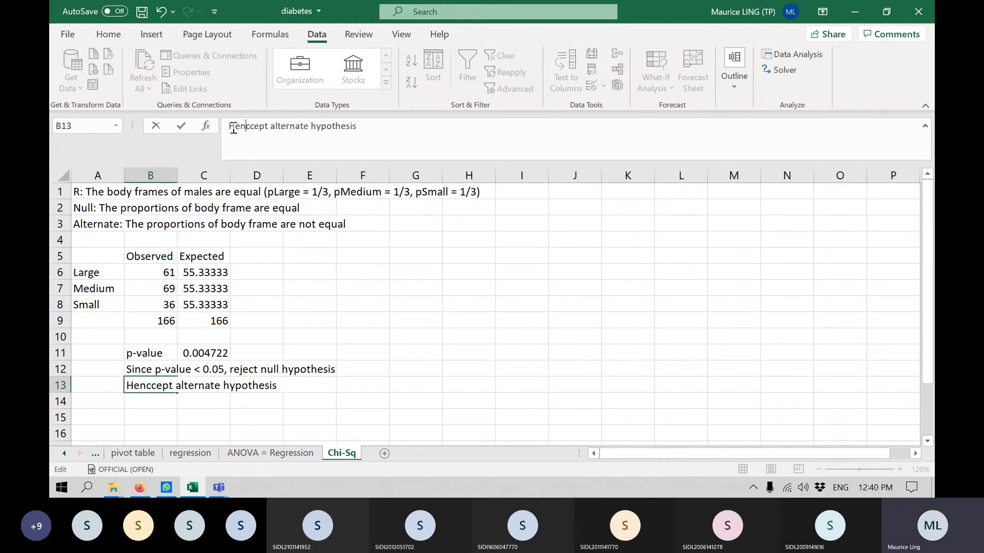
pyautogui.write('a')
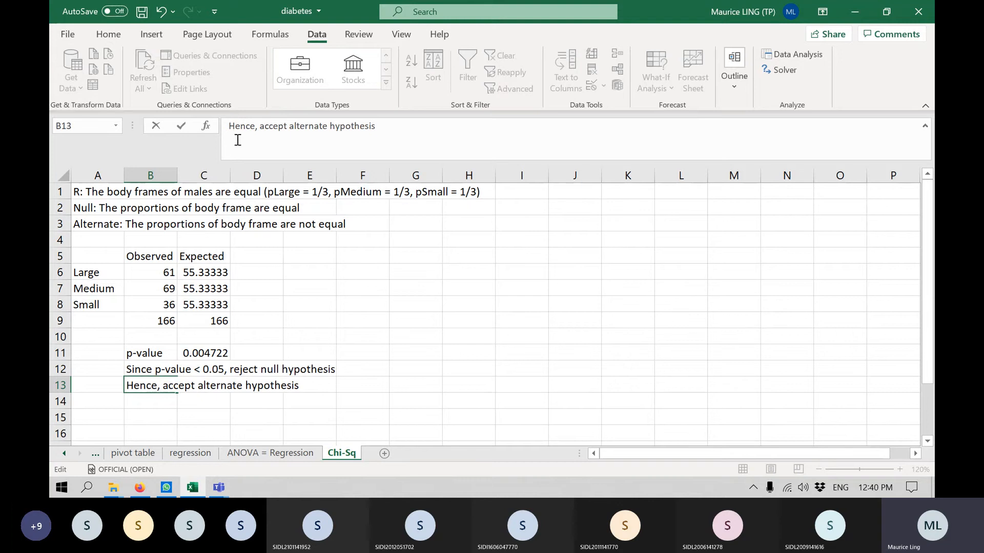
pyautogui.press('Return')
# Enter the conclusion "Therefore, the proportions of body frames are not equal" in cell B14.
pyautogui.write('There')
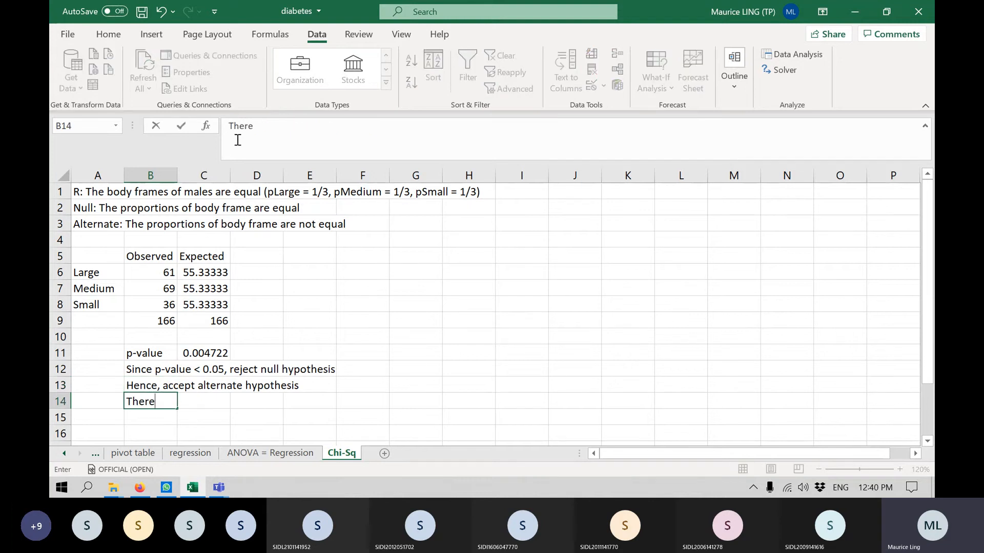
pyautogui.write('fore, the proportion')
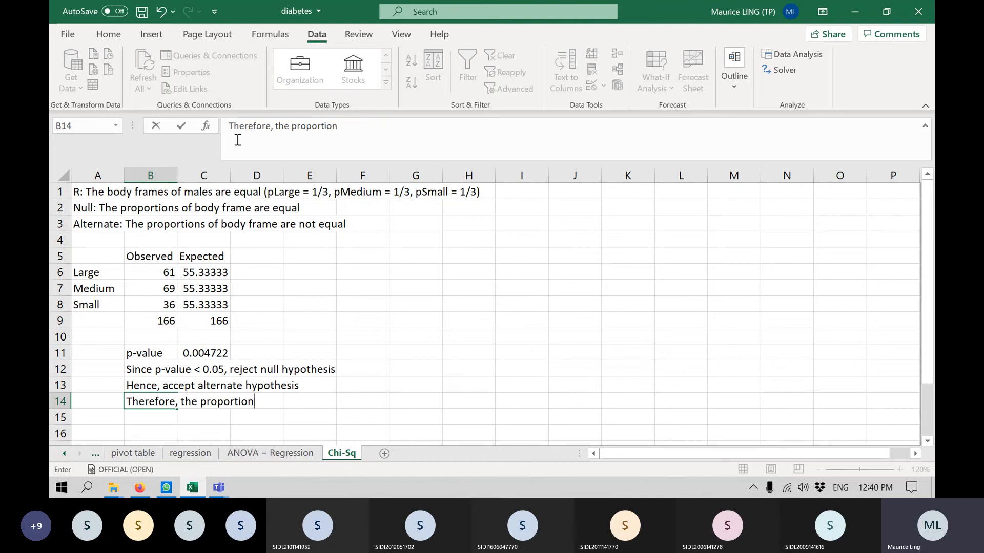
pyautogui.write('s of body frame')
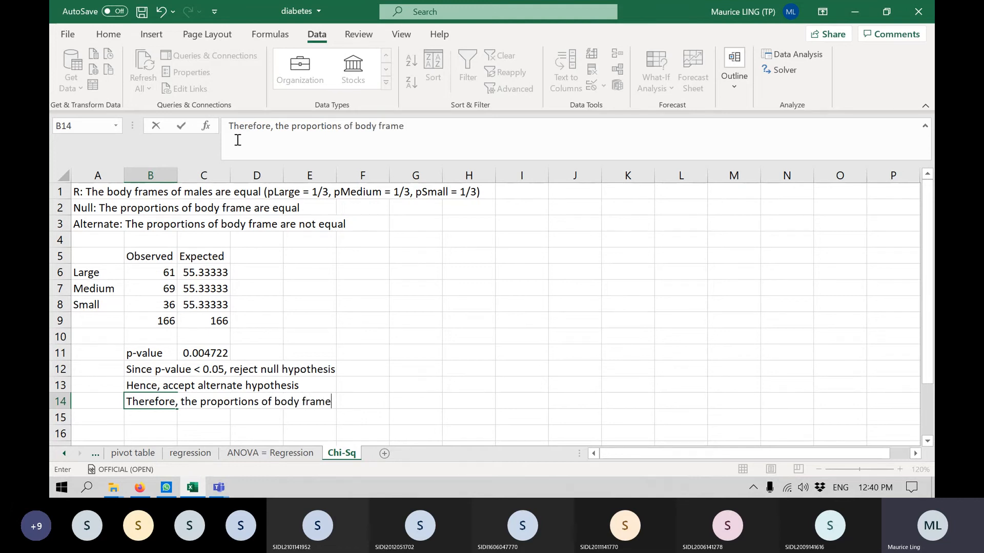
pyautogui.write('s are not q')
pyautogui.press('BackSpace')
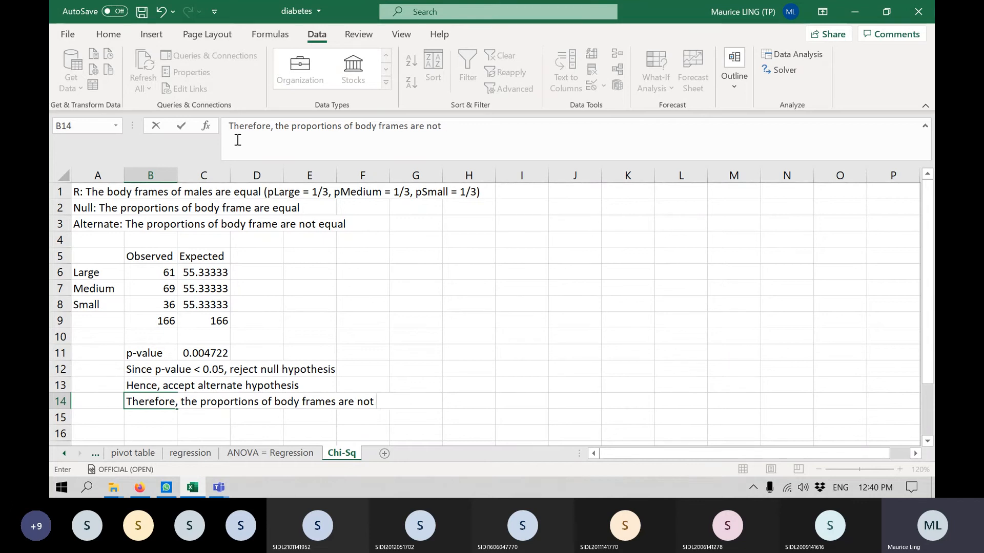
pyautogui.write('equal')
pyautogui.press('Return')
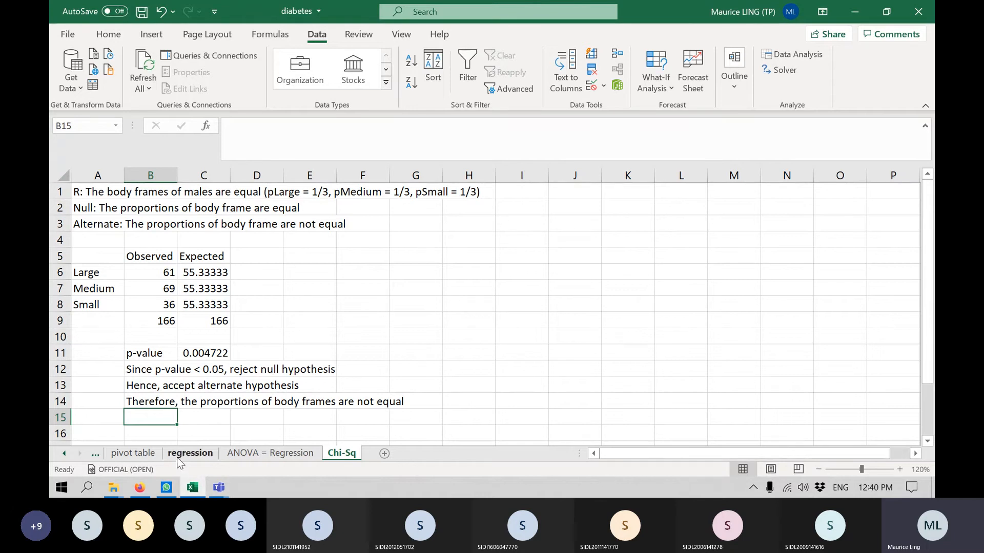
pyautogui.moveTo(144, 491)
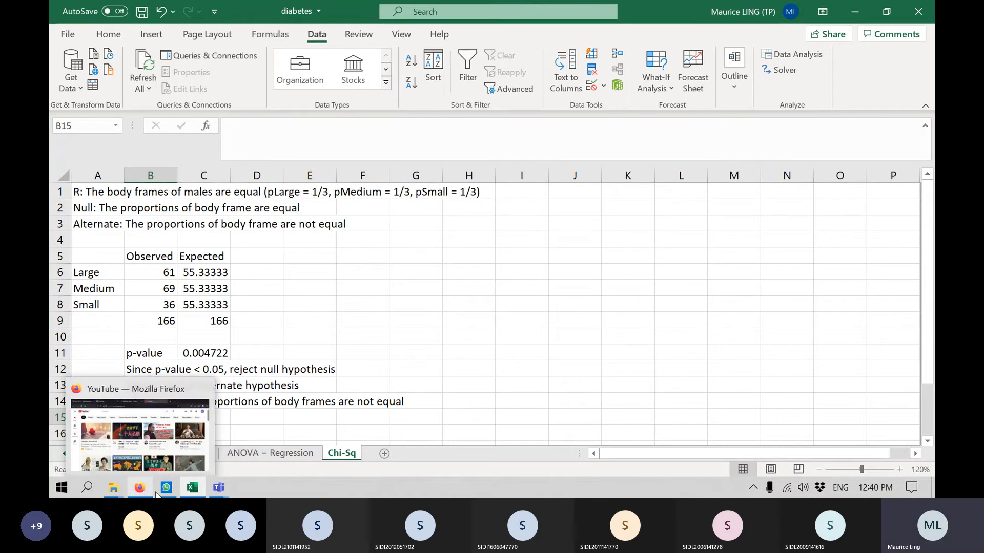
pyautogui.moveTo(192, 491)
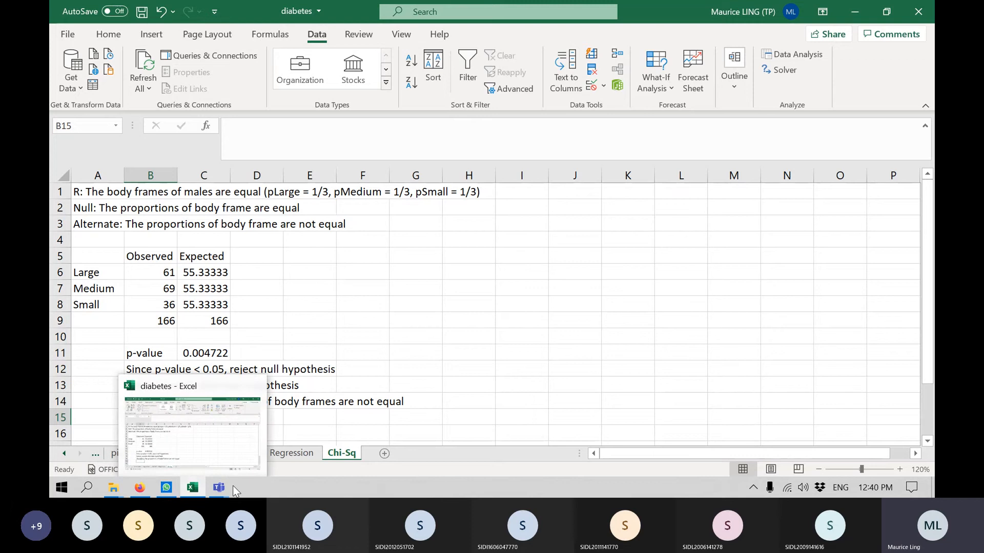
pyautogui.click(656, 339)
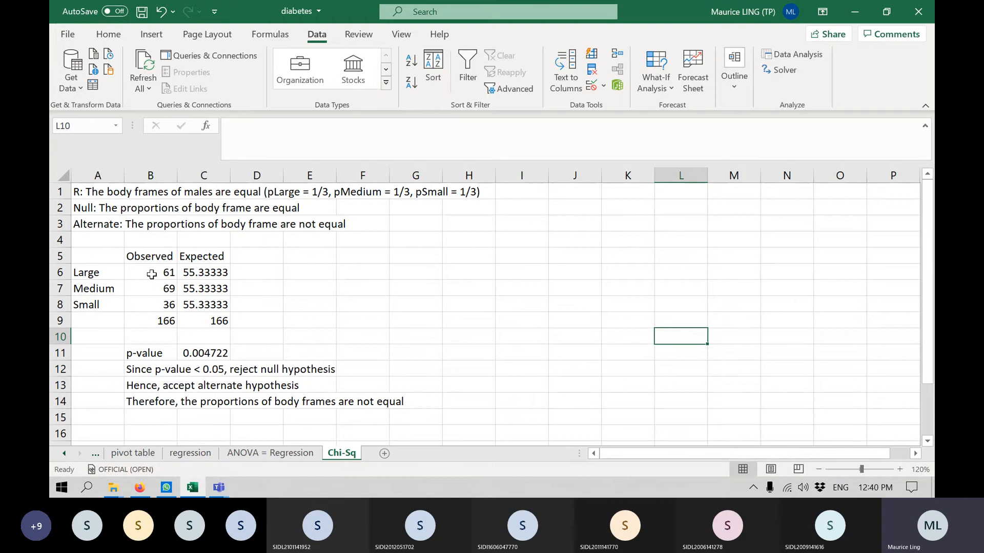
pyautogui.moveTo(151, 274); pyautogui.dragTo(152, 304)
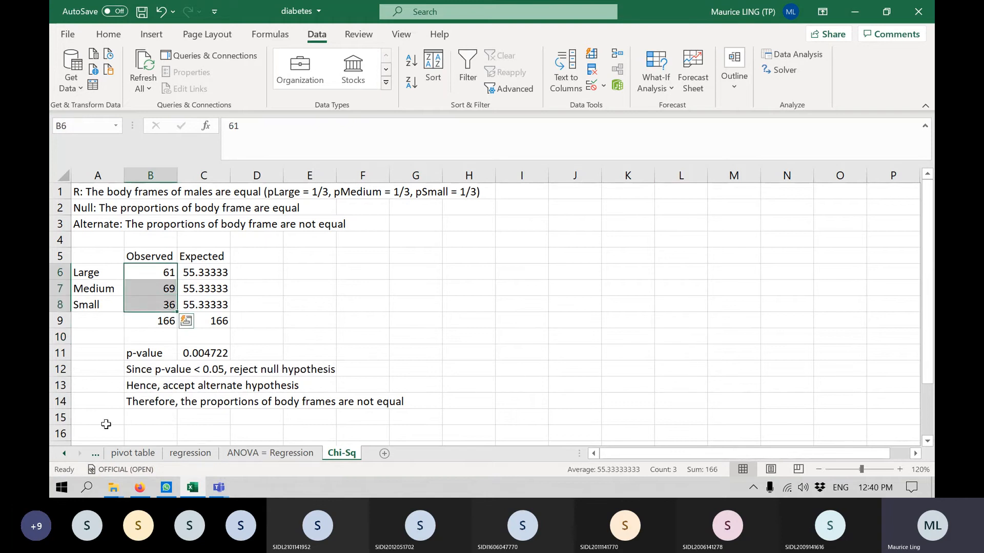
# Enter the question "For Chi-Square test, must we always use count (frequency)?" in cell A16.
pyautogui.scroll(-1, 105, 412)
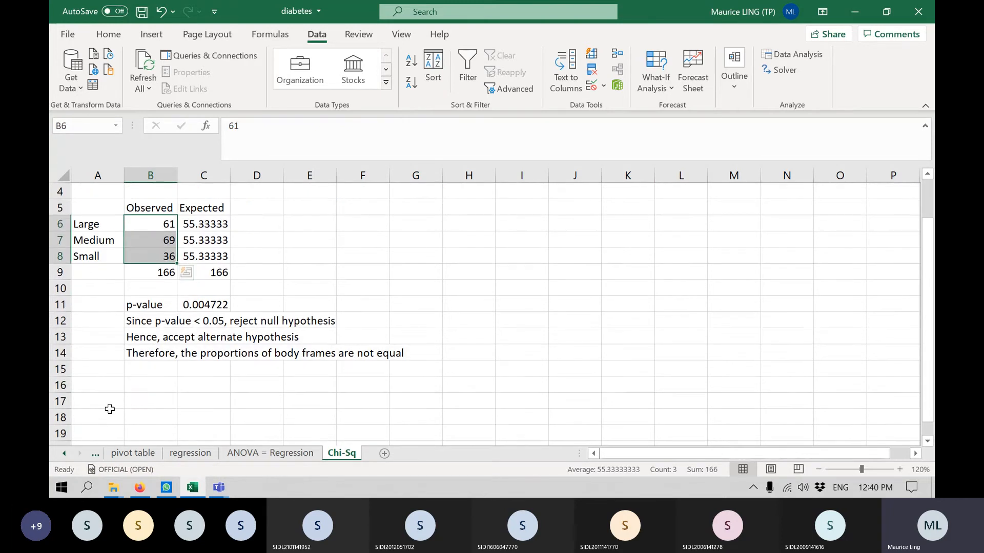
pyautogui.click(105, 383)
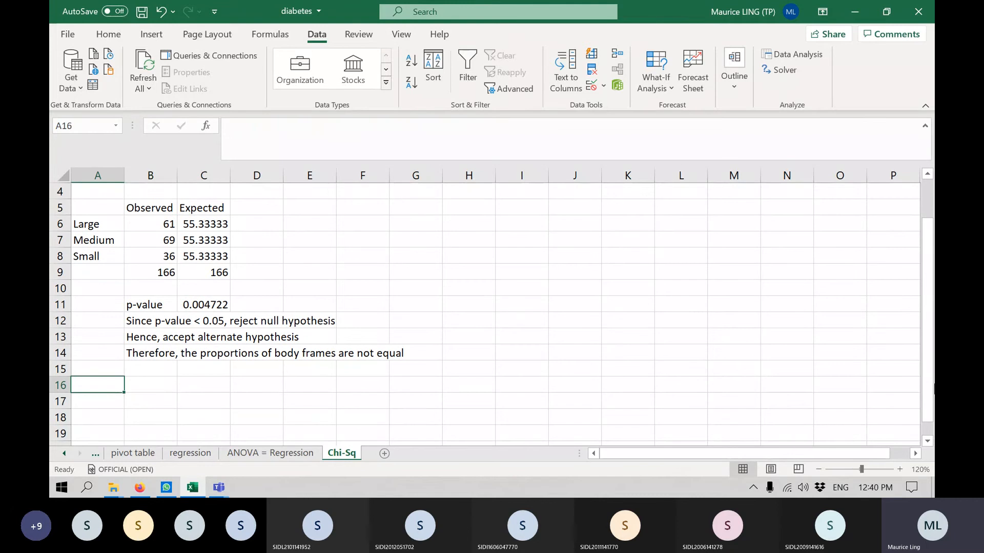
pyautogui.write('For C')
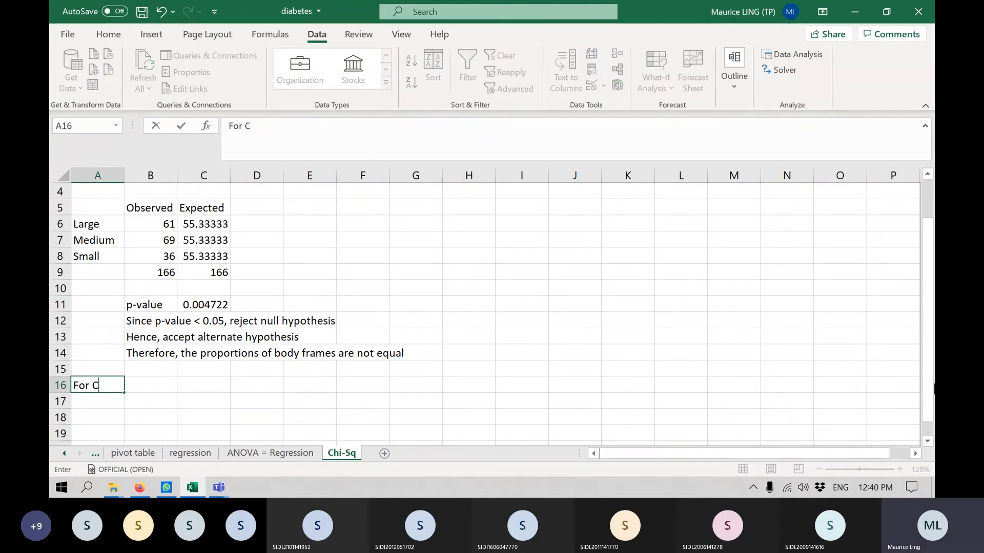
pyautogui.write('hi-Square te')
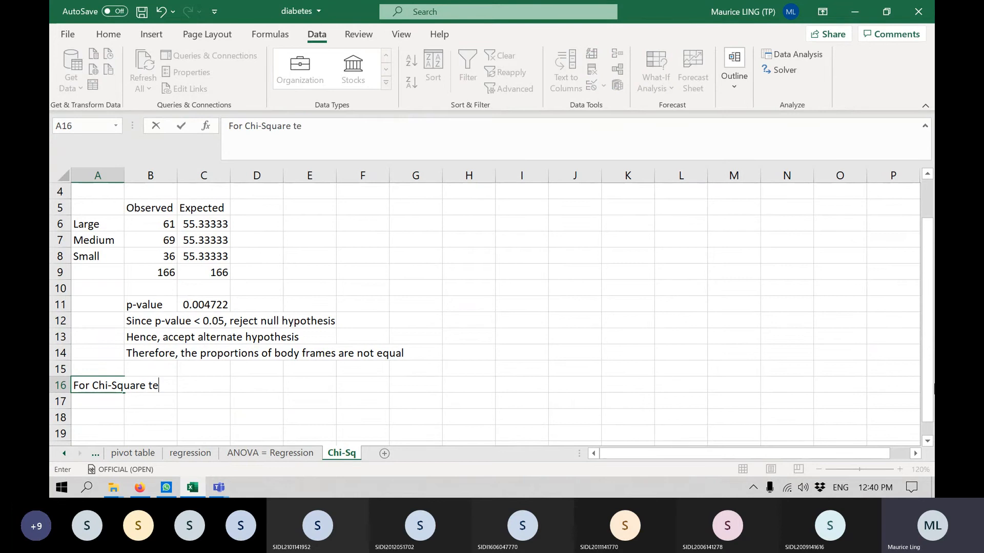
pyautogui.write('st, must w')
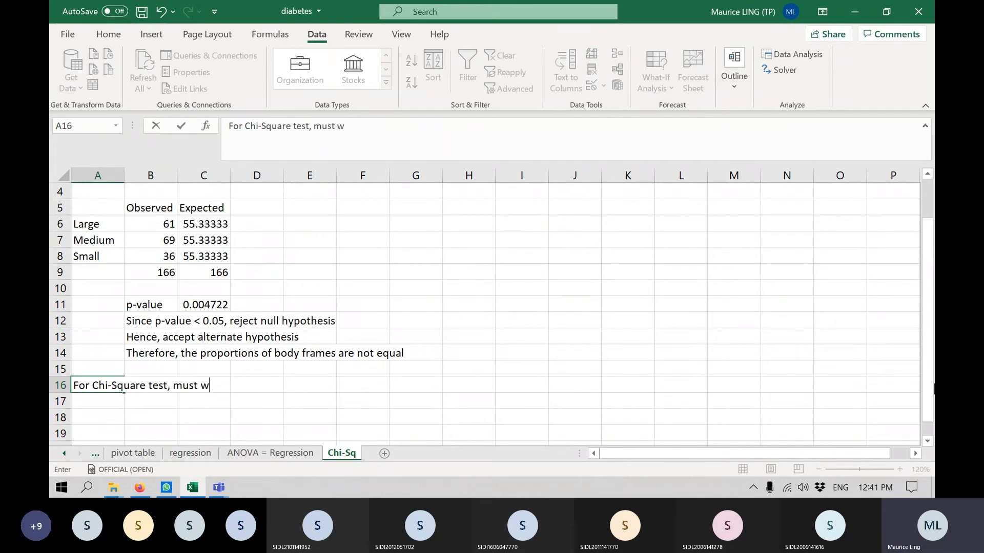
pyautogui.write('e always use')
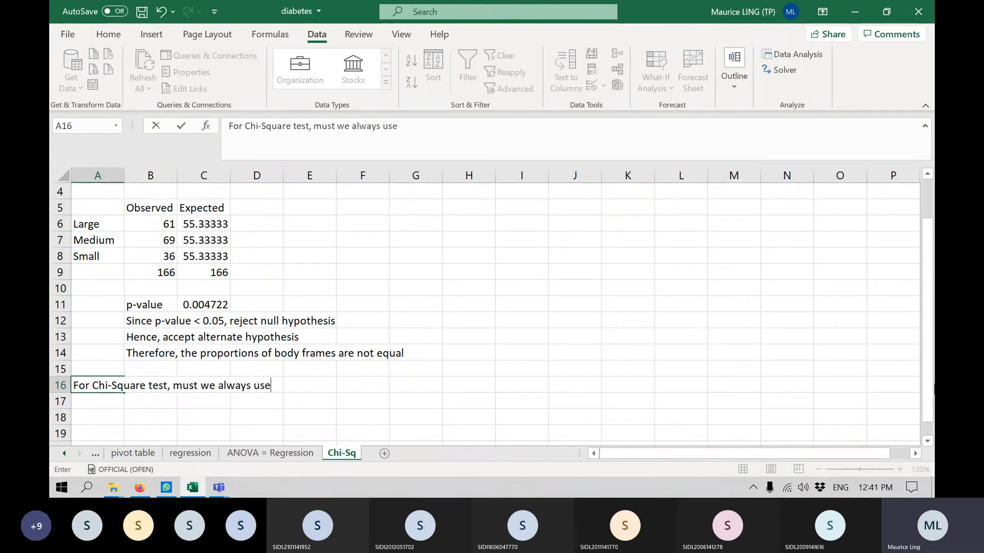
pyautogui.write(' count (frequence')
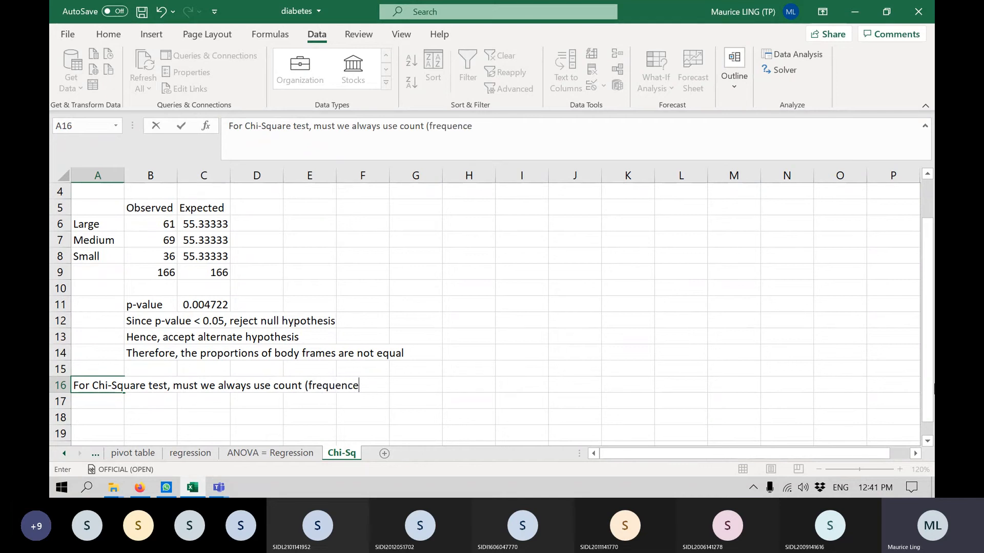
pyautogui.press('BackSpace')
pyautogui.write('y)')
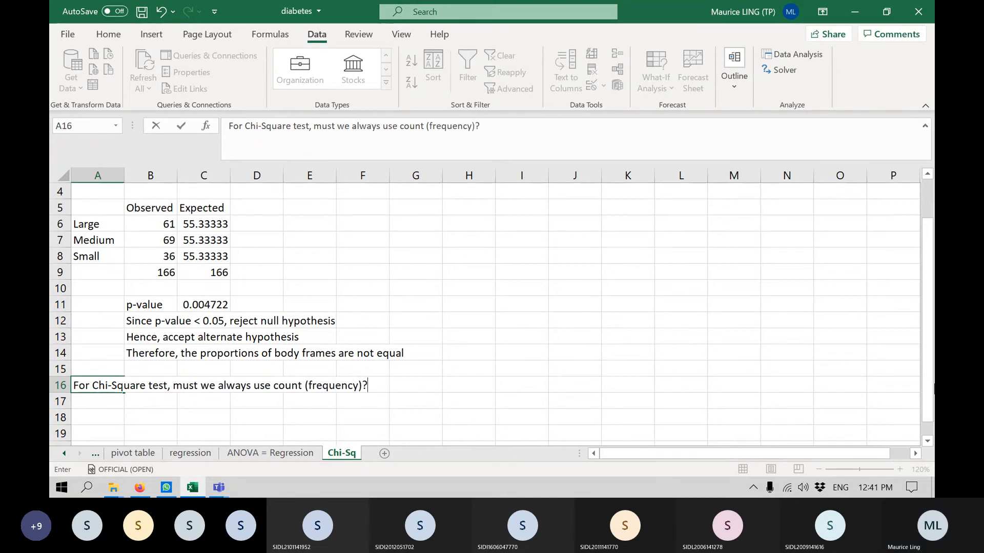
pyautogui.press('Return')
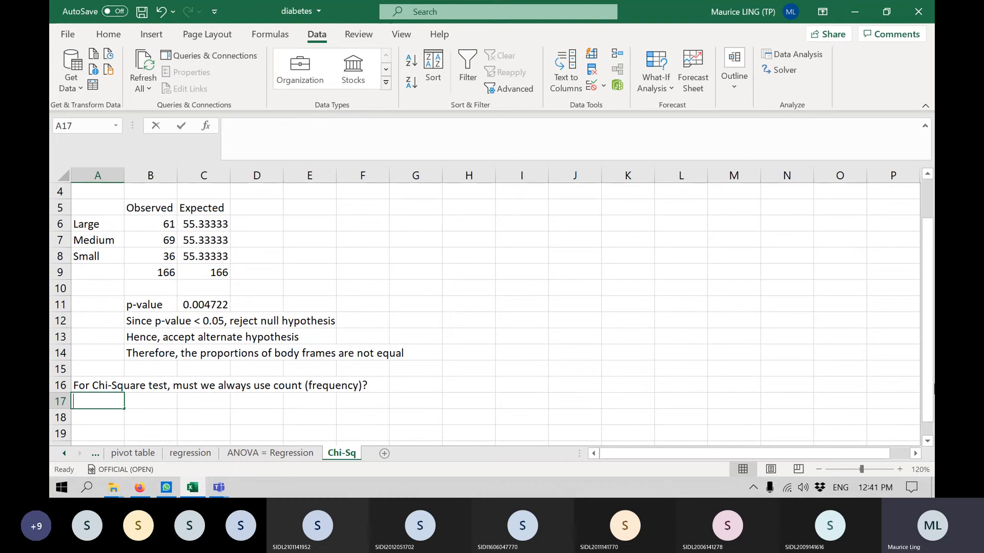
# Enter the follow-up question "Can we use percentage?" in cell A17.
pyautogui.write('Can we use per')
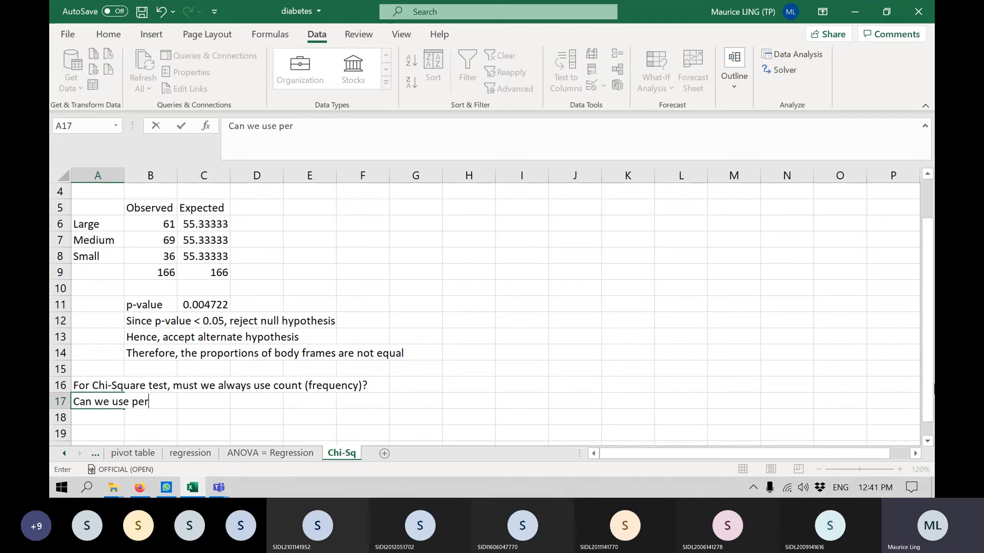
pyautogui.write('centage?')
pyautogui.press('Return')
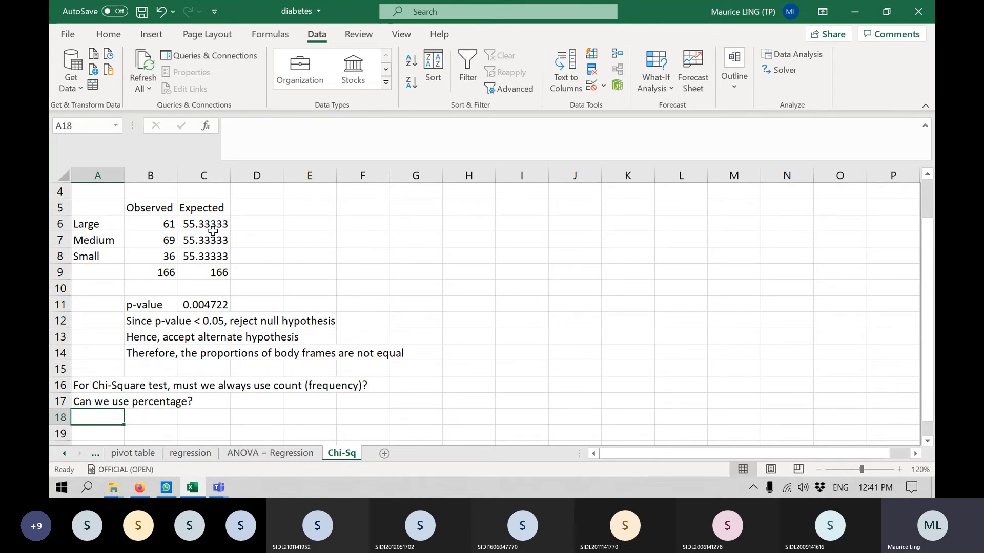
# Switch to the Microsoft Teams meeting window to check the meeting, and return to the Excel workbook.
pyautogui.click(854, 15)
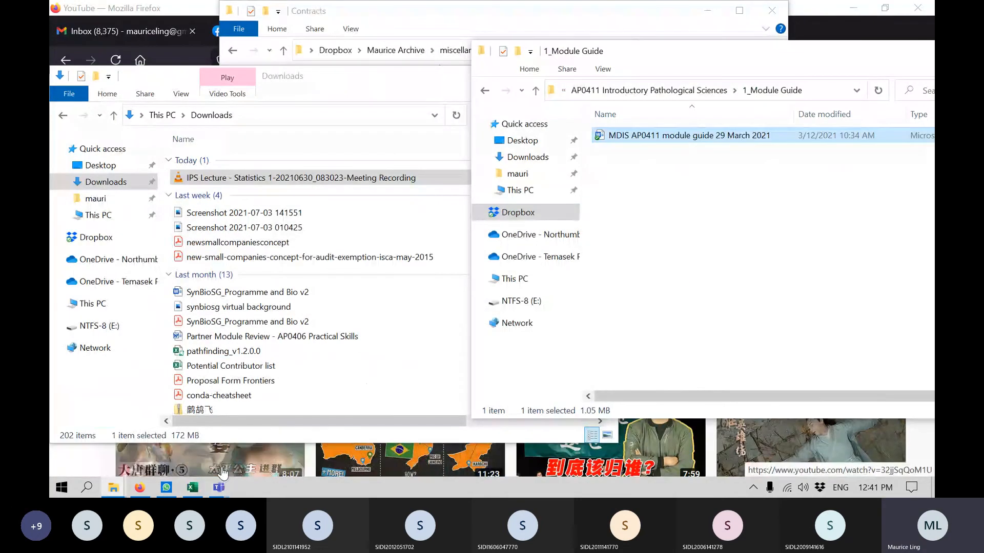
pyautogui.click(200, 486)
pyautogui.moveTo(211, 486)
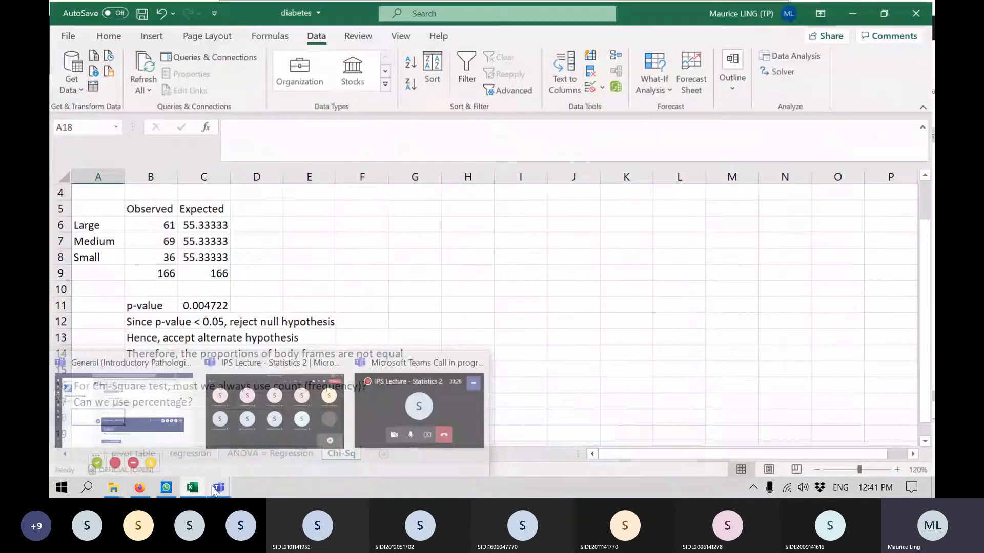
pyautogui.click(259, 440)
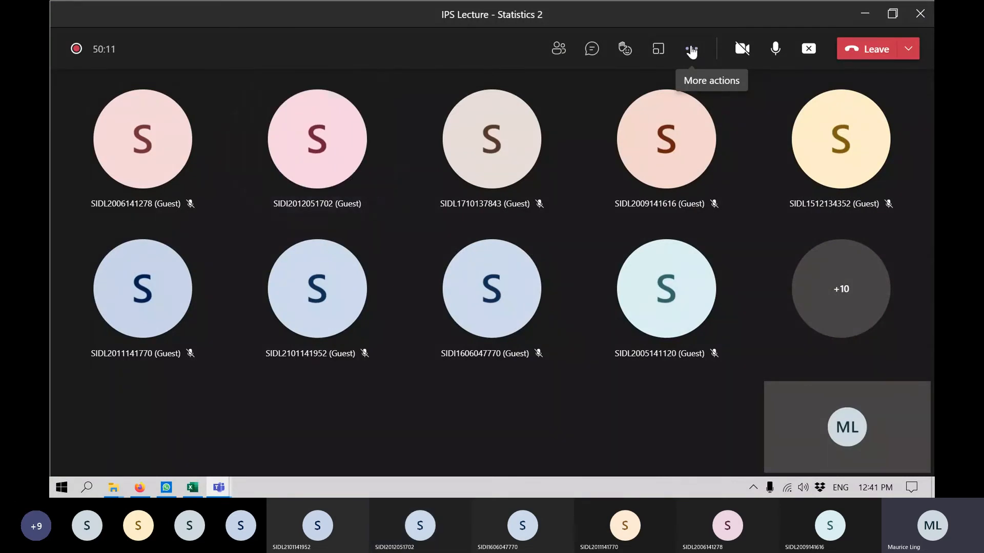
pyautogui.click(691, 49)
pyautogui.click(392, 9)
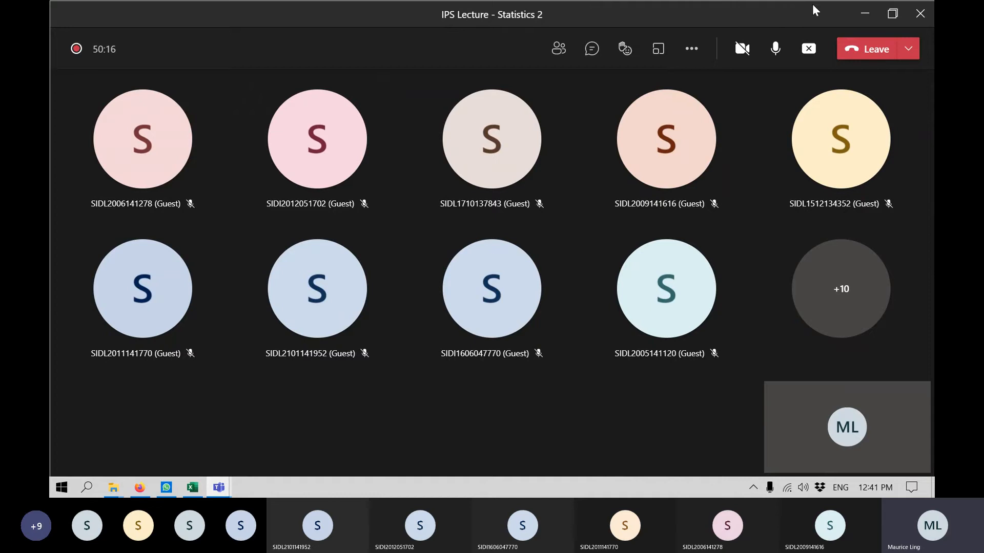
pyautogui.click(864, 14)
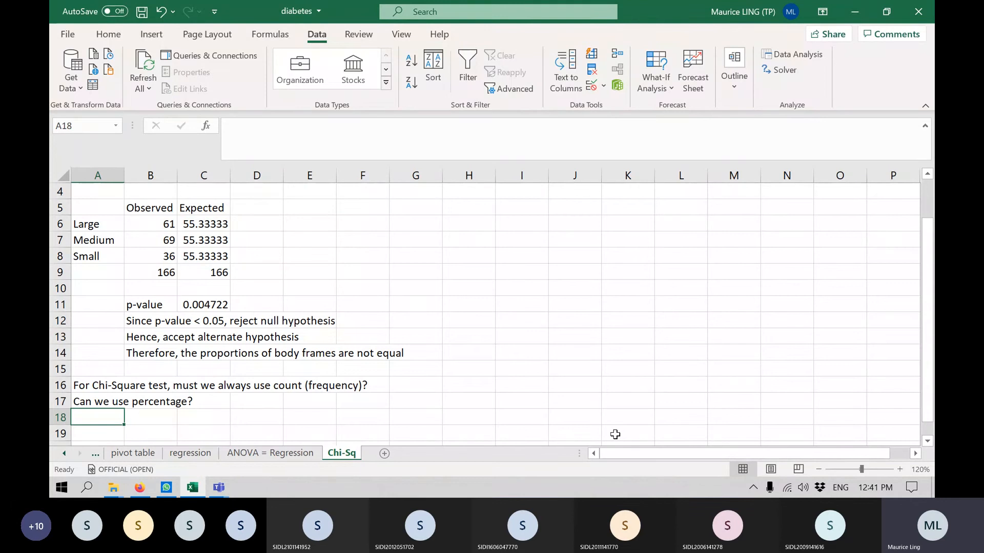
# Enter a note in cell A18 made of the lecturer's first name followed by "says that NEVER use percentage".
pyautogui.write('Mau')
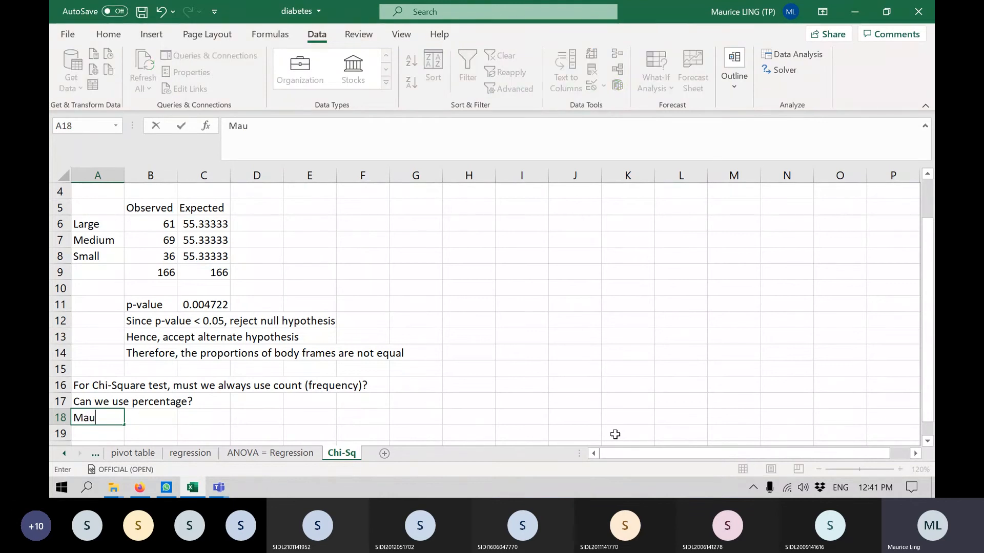
pyautogui.write('rice says that NO')
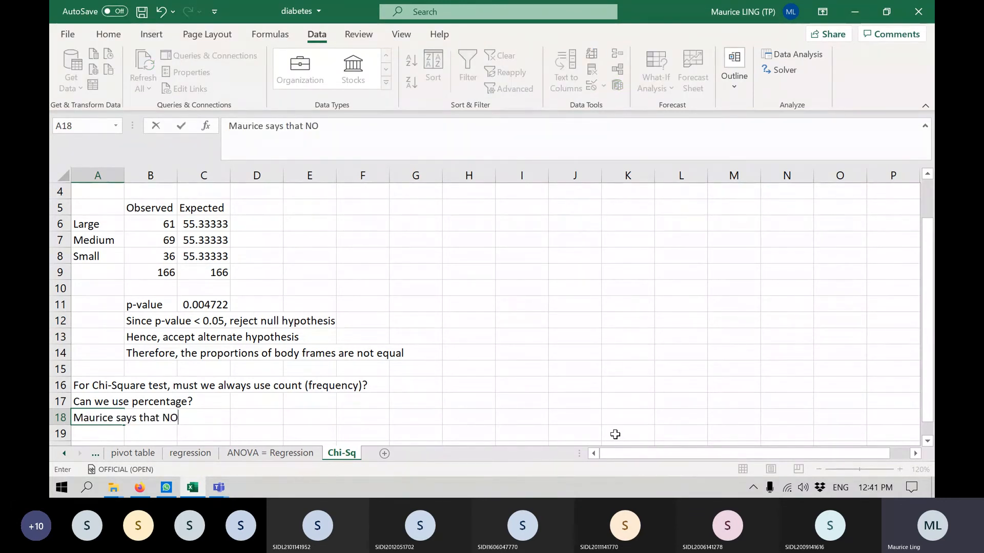
pyautogui.press('BackSpace')
pyautogui.write('EV')
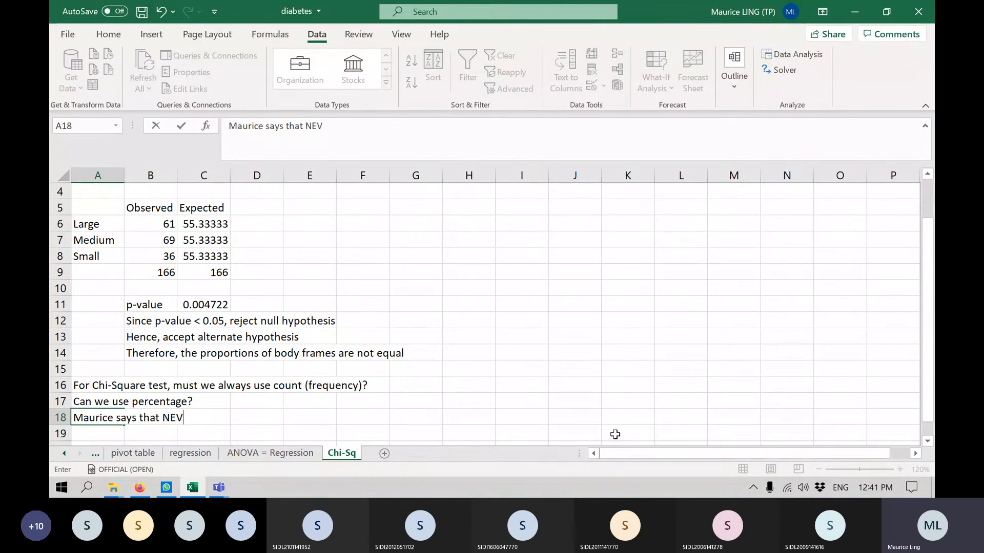
pyautogui.write('ER us')
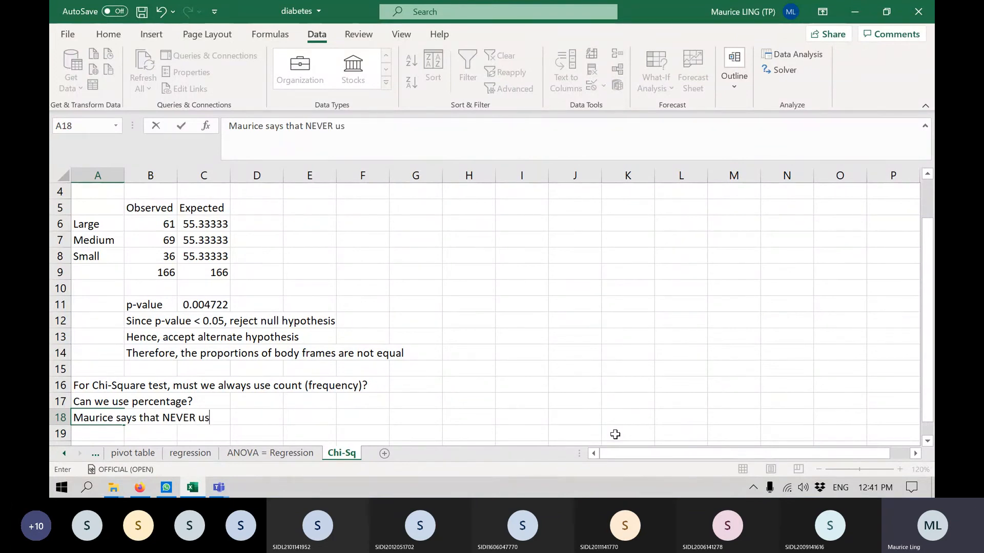
pyautogui.write('e co')
pyautogui.press('BackSpace')
pyautogui.press('BackSpace')
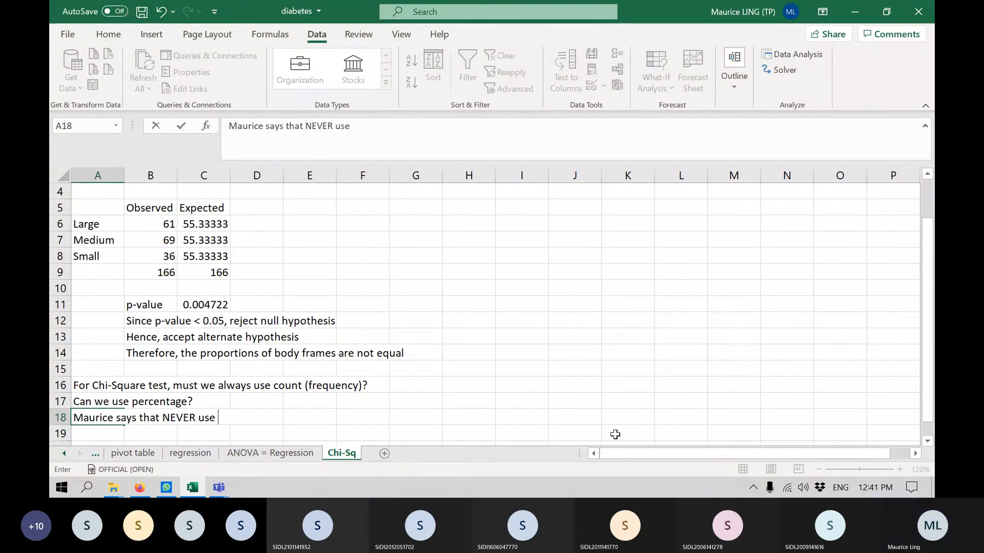
pyautogui.write('percenta')
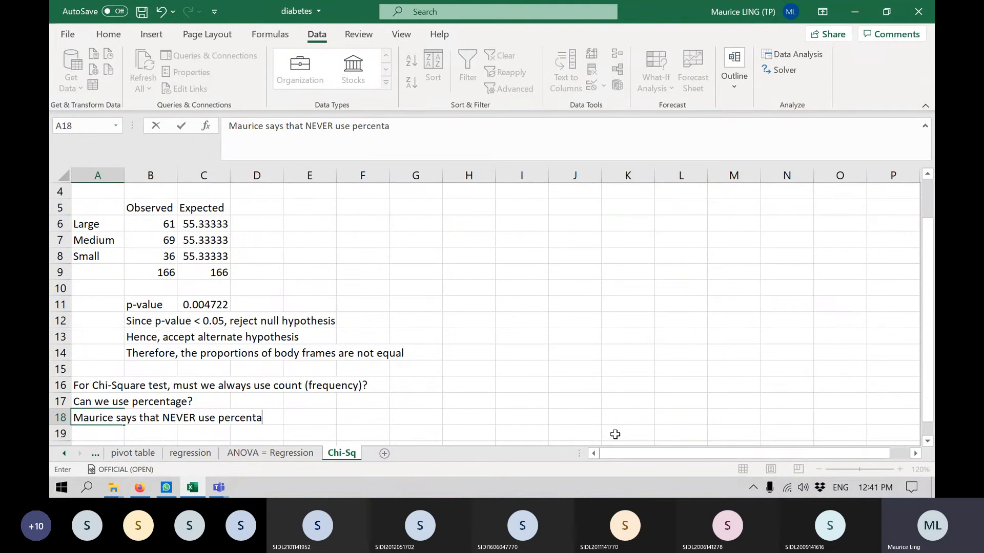
pyautogui.write('ge')
pyautogui.press('Return')
# Enter the explanation "Percentage can give you a wrong answer" in cell A19.
pyautogui.write('Put')
pyautogui.press('BackSpace')
pyautogui.press('BackSpace')
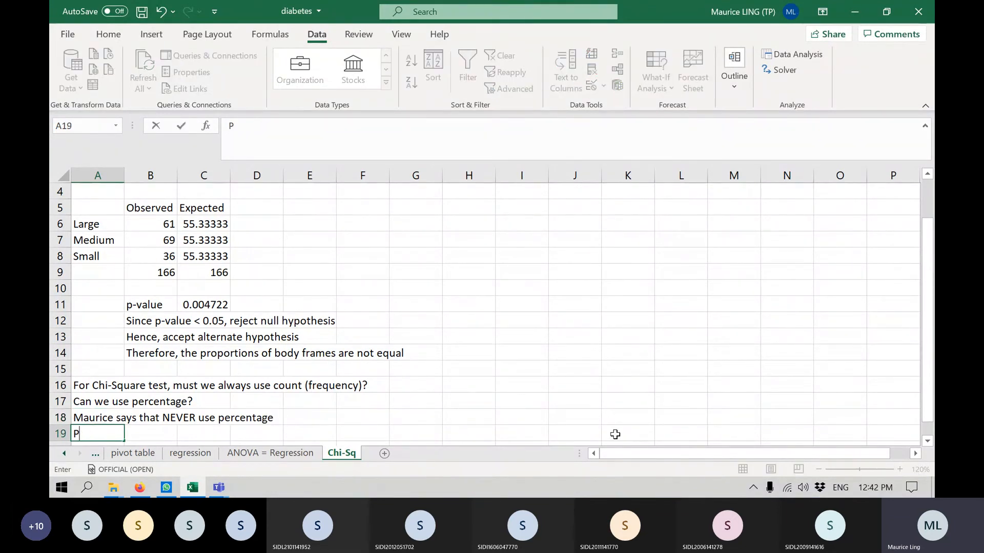
pyautogui.scroll(-2, 615, 388)
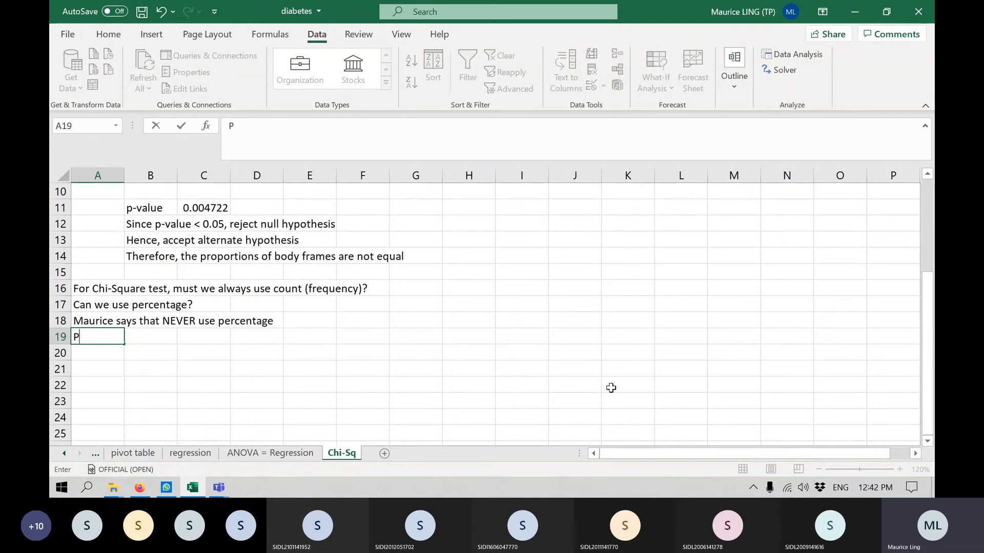
pyautogui.write('ercentage ')
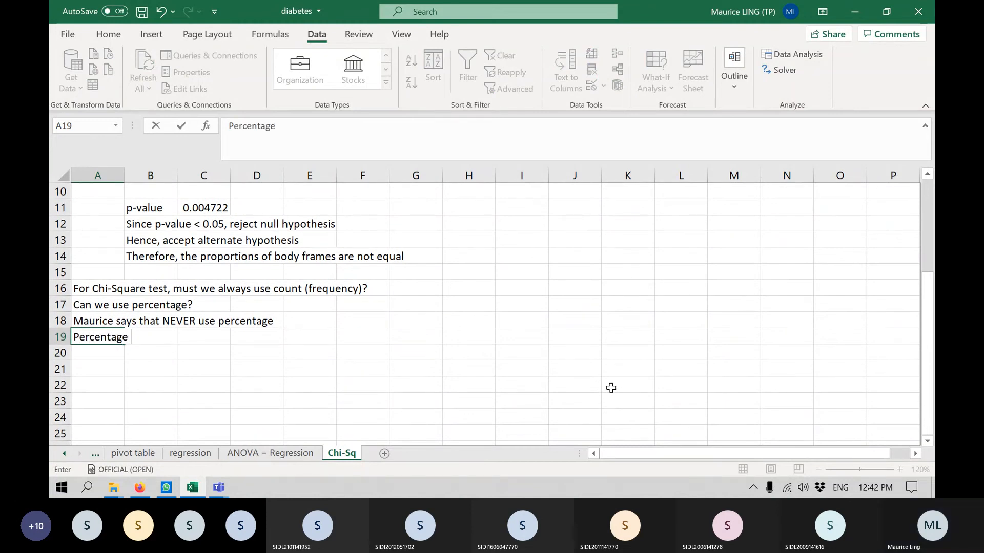
pyautogui.write('can give you a ')
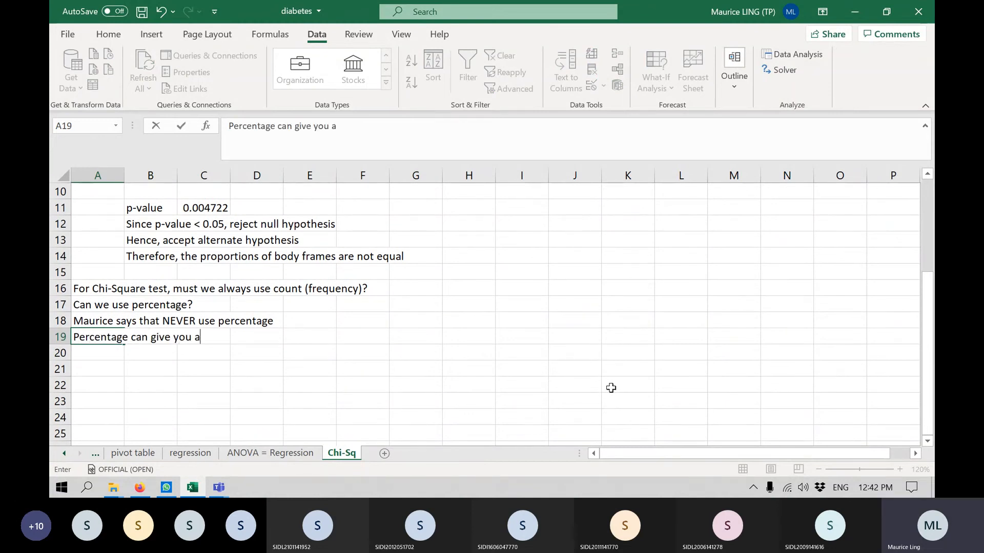
pyautogui.write('wrong and')
pyautogui.press('BackSpace')
pyautogui.press('BackSpace')
pyautogui.press('BackSpace')
pyautogui.write('swe')
pyautogui.press('Return')
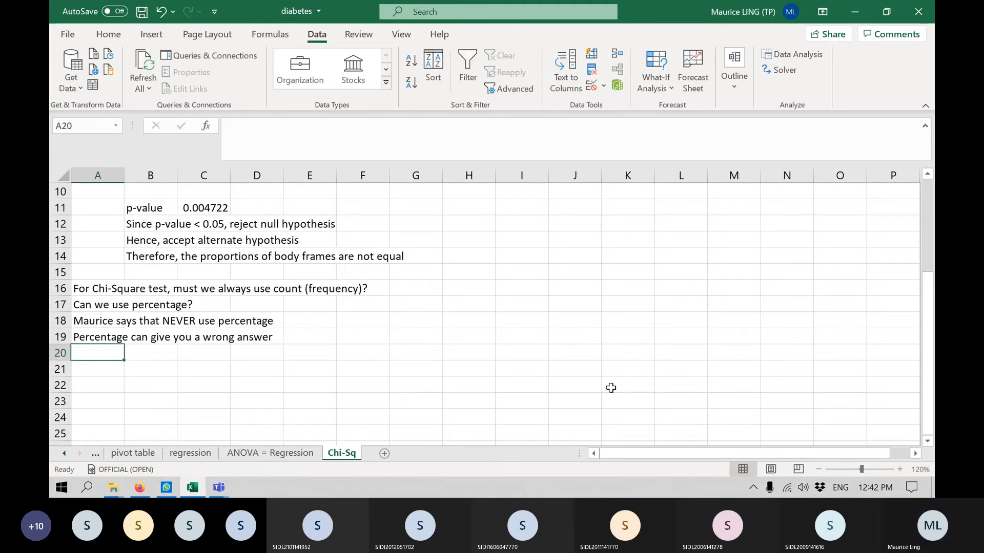
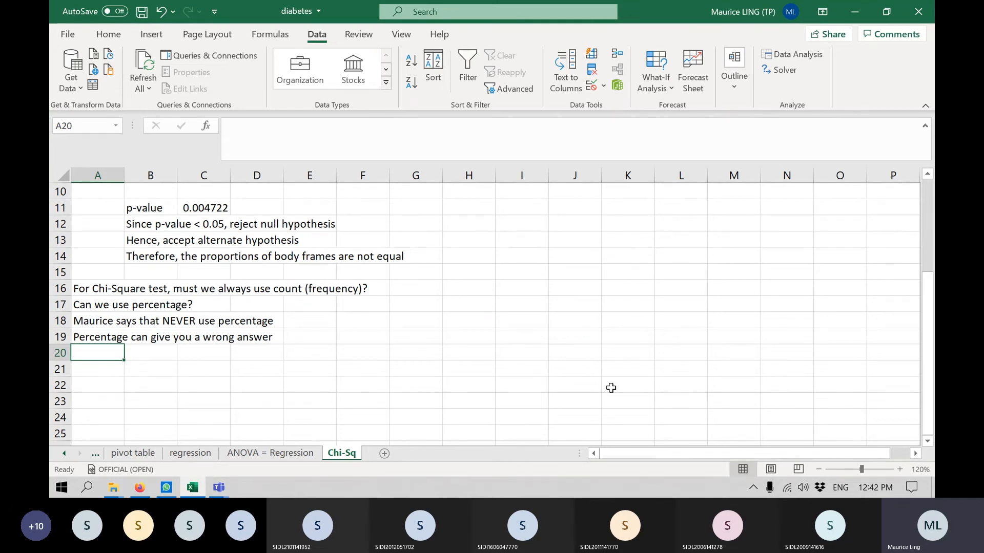
# Enter the statement "Reality: 51% prefers coffee, 49% prefers tea" in cell J1.
pyautogui.scroll(3, 609, 382)
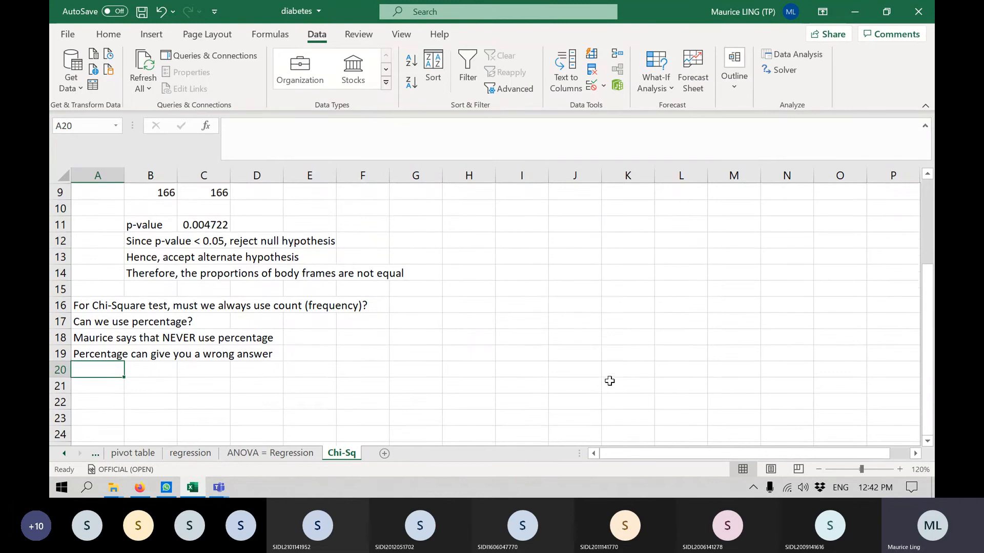
pyautogui.hscroll(5, 918, 459)
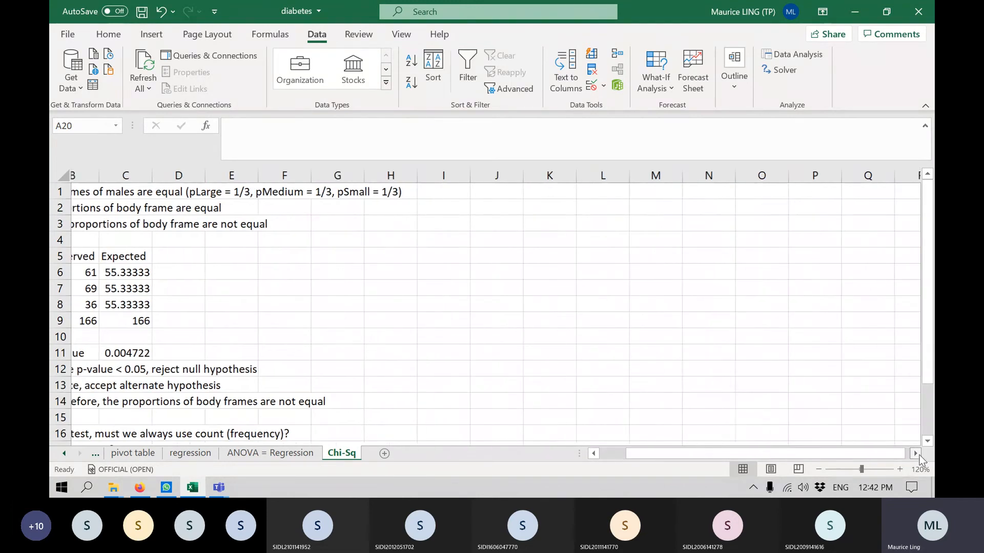
pyautogui.click(321, 191)
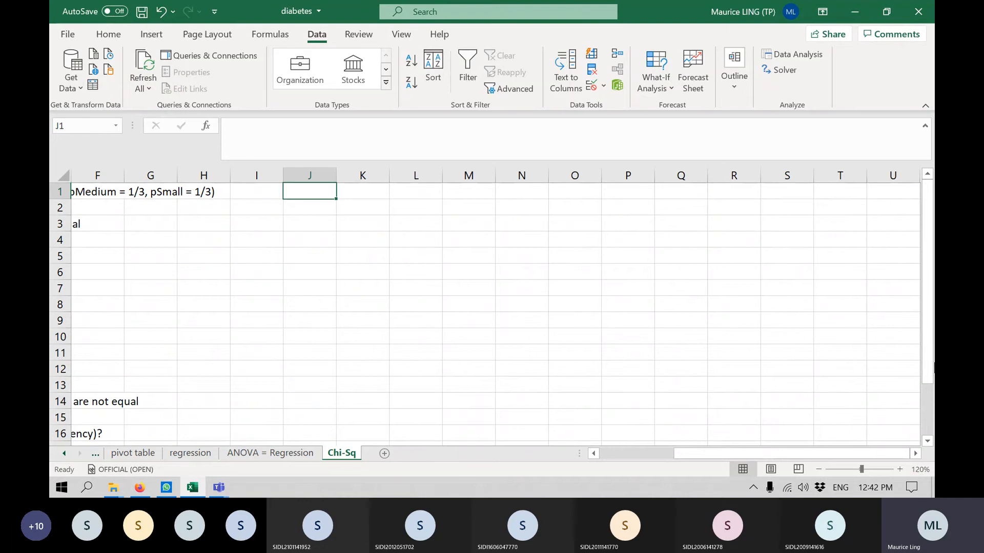
pyautogui.write('Reality')
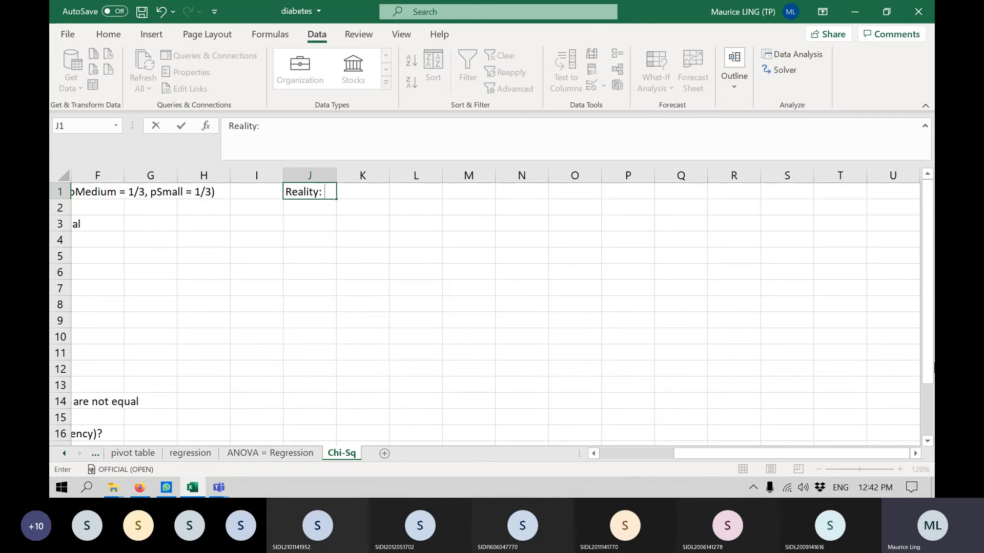
pyautogui.write(': ')
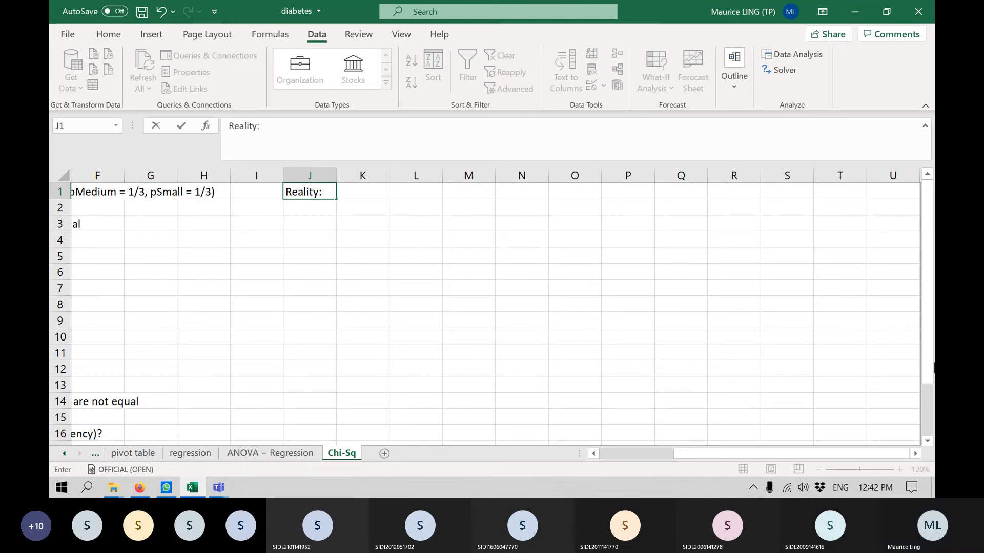
pyautogui.write('51% ')
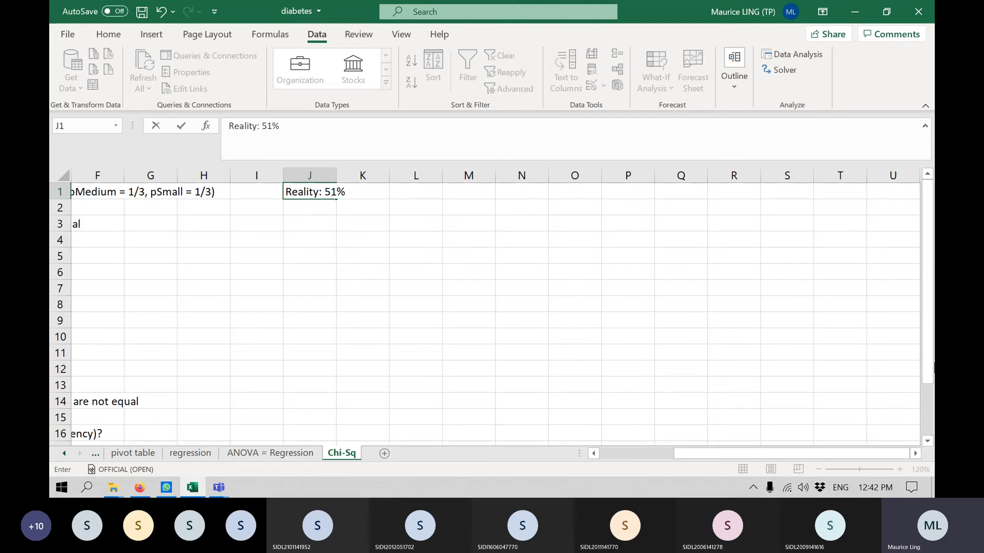
pyautogui.write('drivks')
pyautogui.press('BackSpace')
pyautogui.press('BackSpace')
pyautogui.press('BackSpace')
pyautogui.press('BackSpace')
pyautogui.write('perfer')
pyautogui.press('BackSpace')
pyautogui.press('BackSpace')
pyautogui.press('BackSpace')
pyautogui.press('BackSpace')
pyautogui.press('BackSpace')
pyautogui.write('refers coffee')
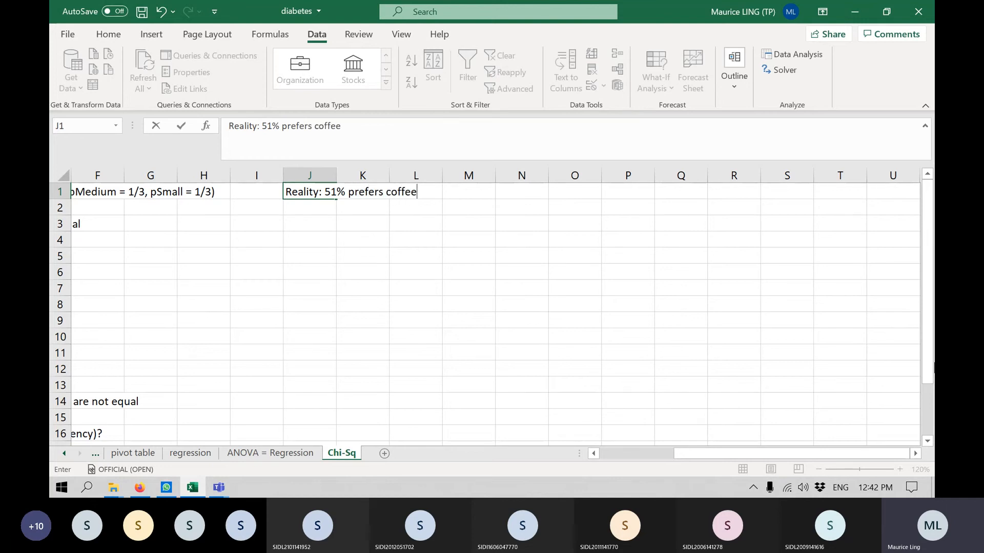
pyautogui.write(', 49% prefers tea')
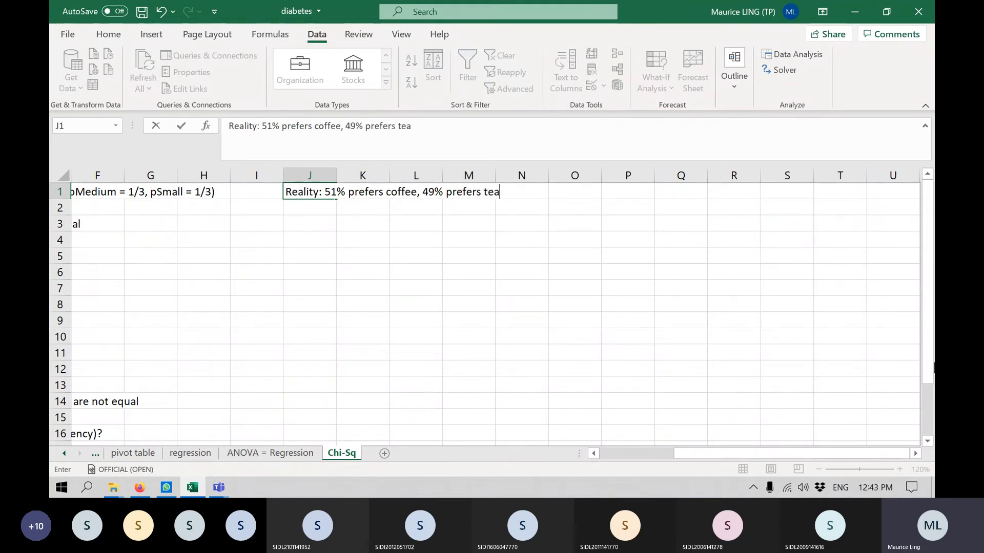
pyautogui.press('Return')
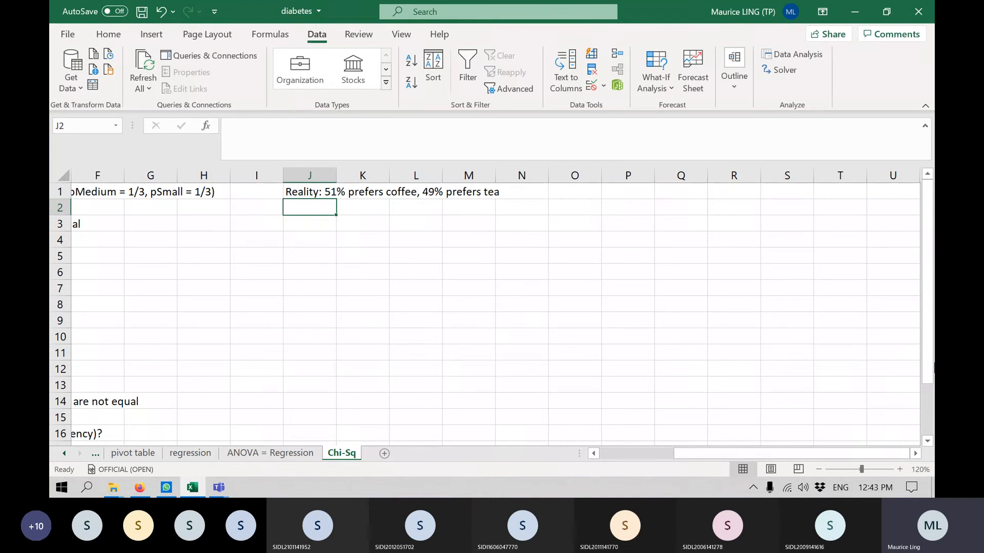
# Enter the research question "Research: Is there equal preference of tea vs coffee?" in cell J2.
pyautogui.write('R:')
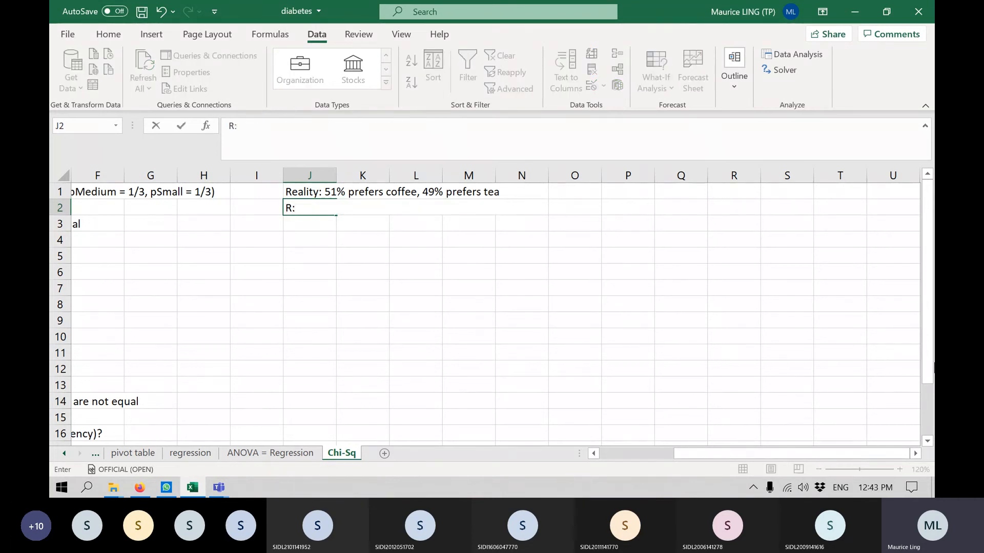
pyautogui.press('BackSpace')
pyautogui.write('esea')
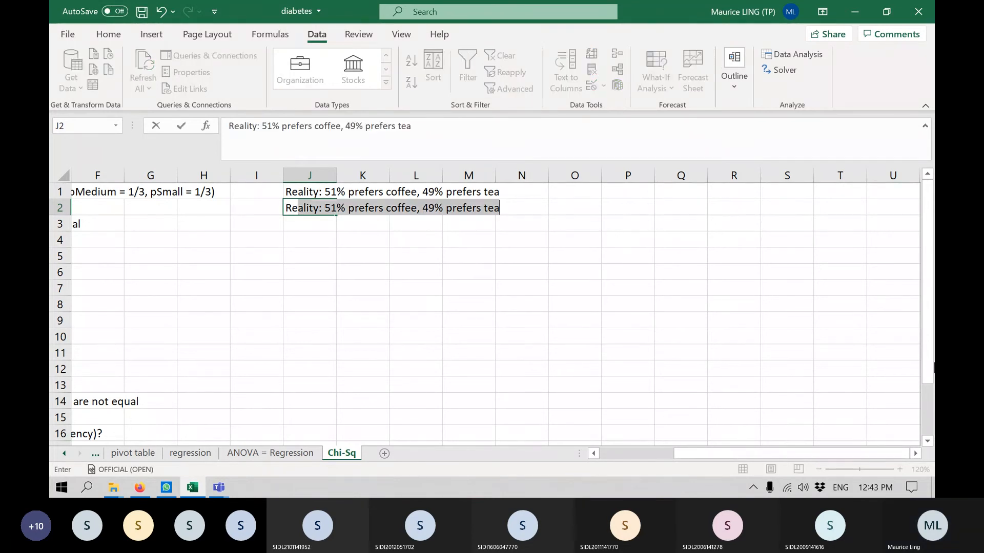
pyautogui.write('rch')
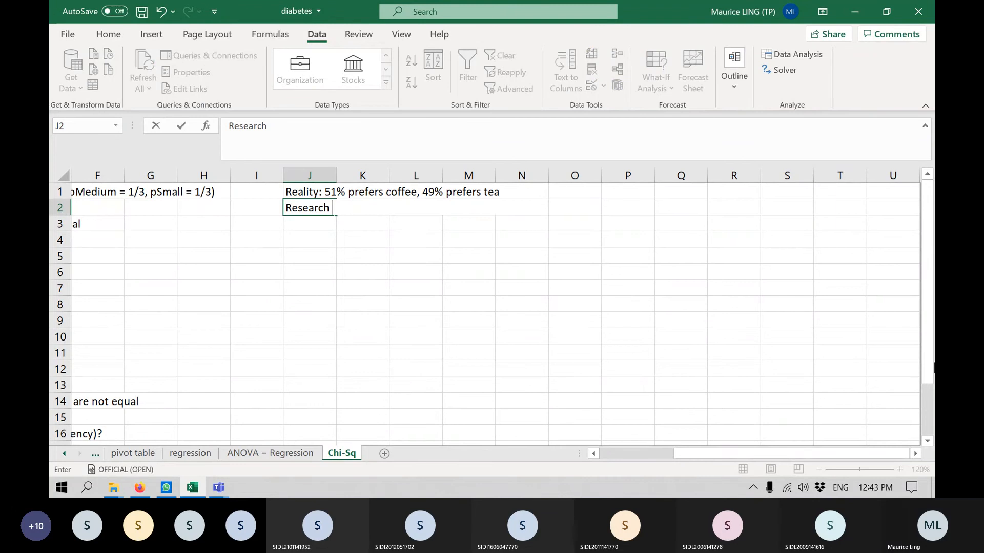
pyautogui.write(': Is th')
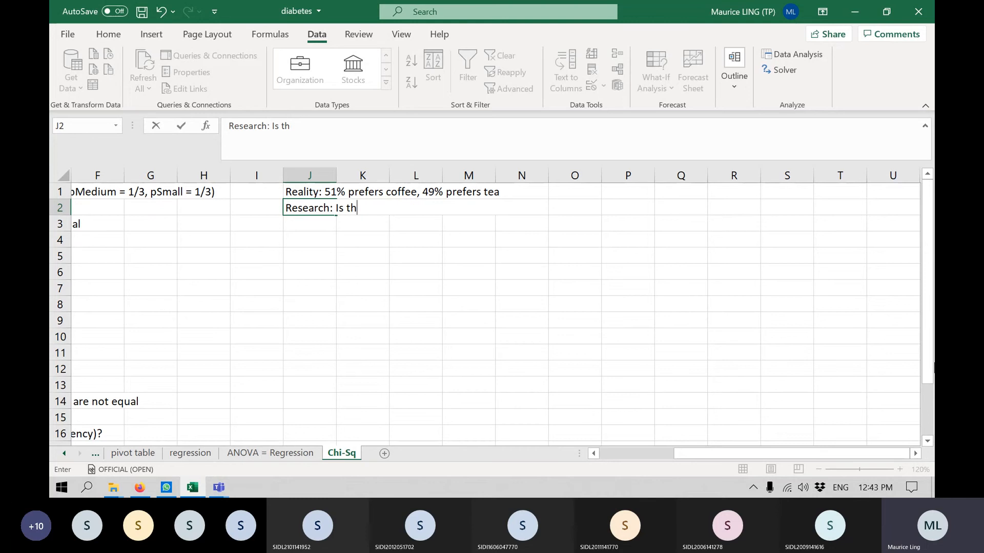
pyautogui.write('e ere equal pref')
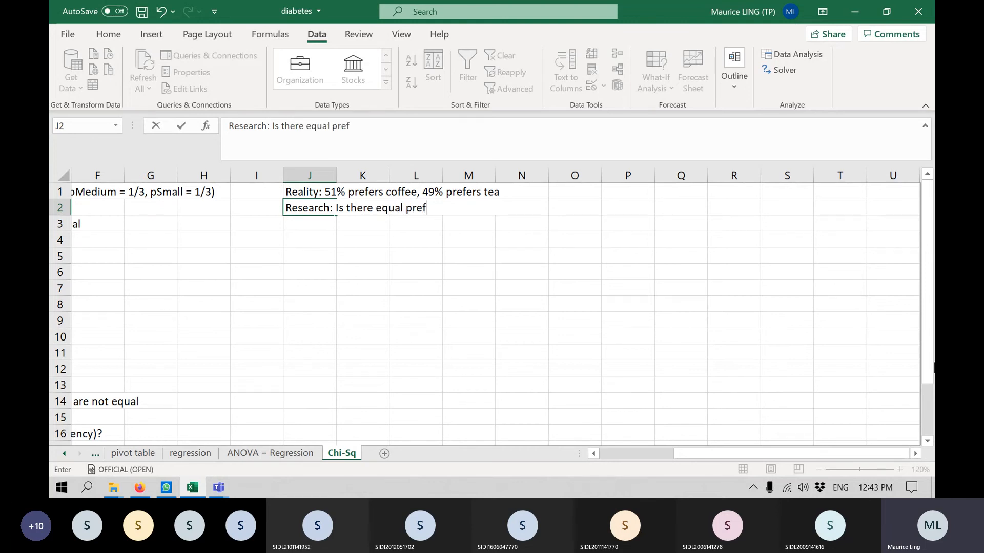
pyautogui.write('erence of tea')
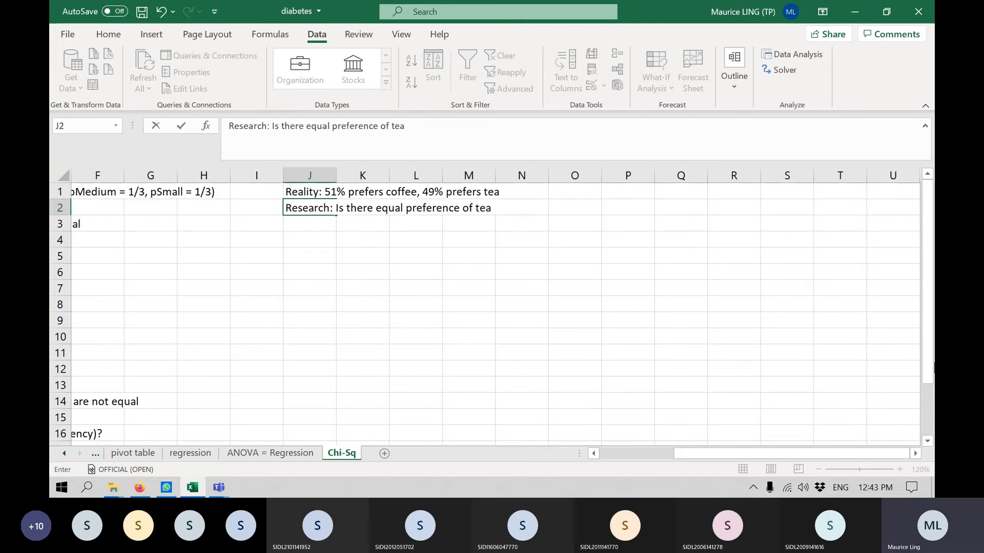
pyautogui.write(' vs coffee?')
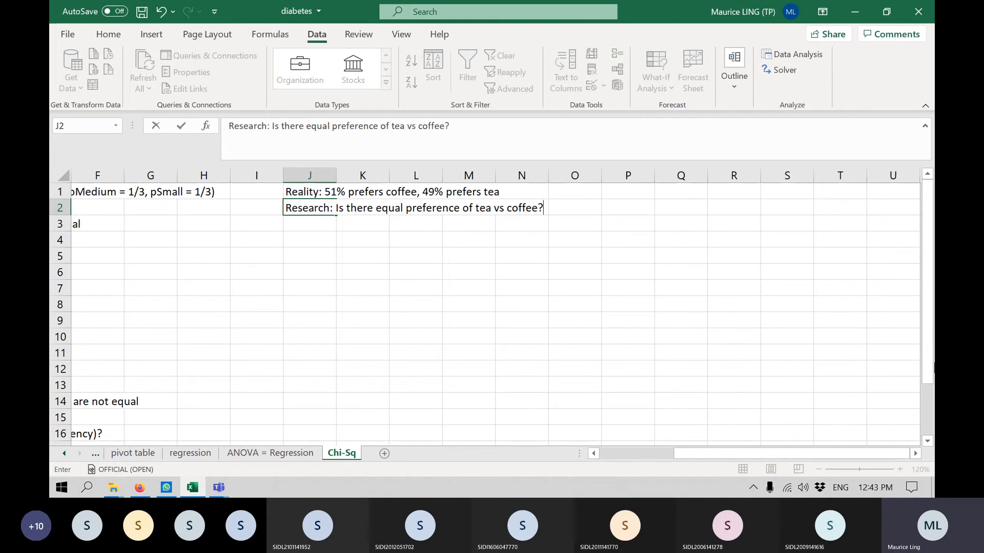
pyautogui.press('Return')
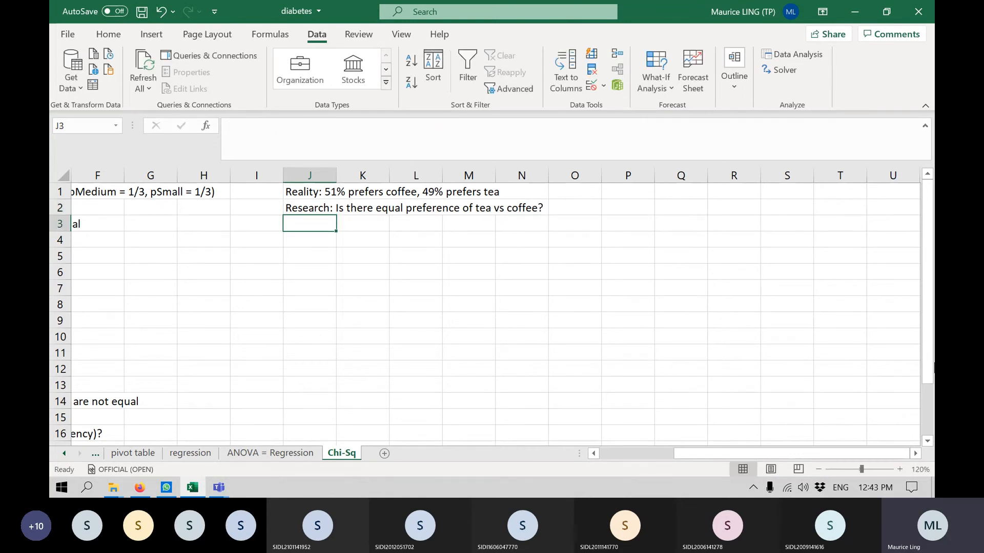
# Enter the null hypothesis "Null: There is equal preference" in cell J3.
pyautogui.write('Null')
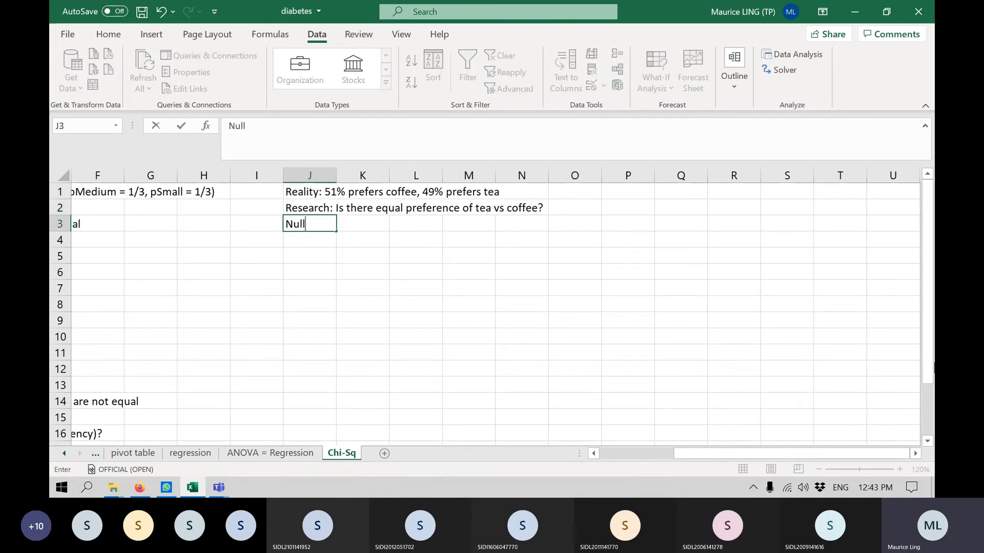
pyautogui.write(': There is equal')
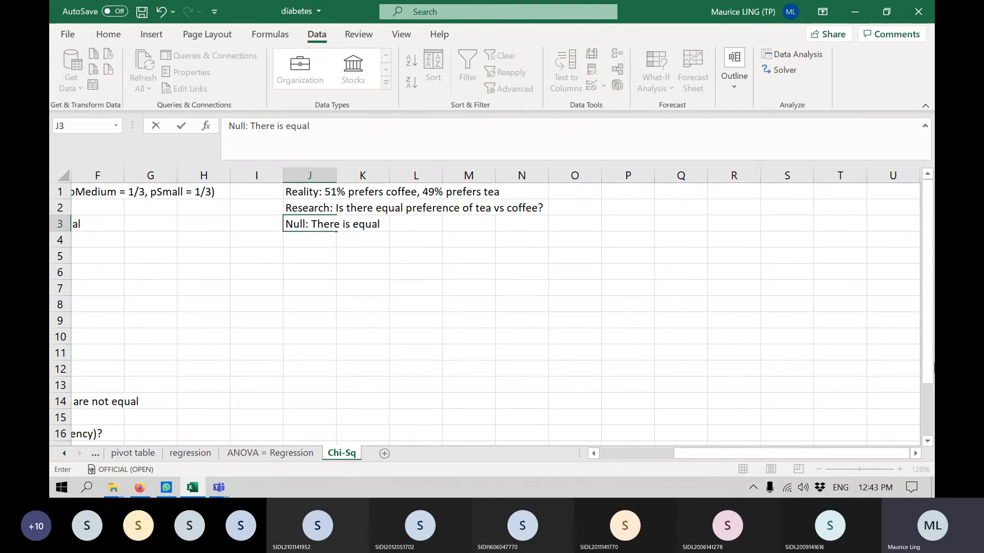
pyautogui.write(' preference')
pyautogui.press('Return')
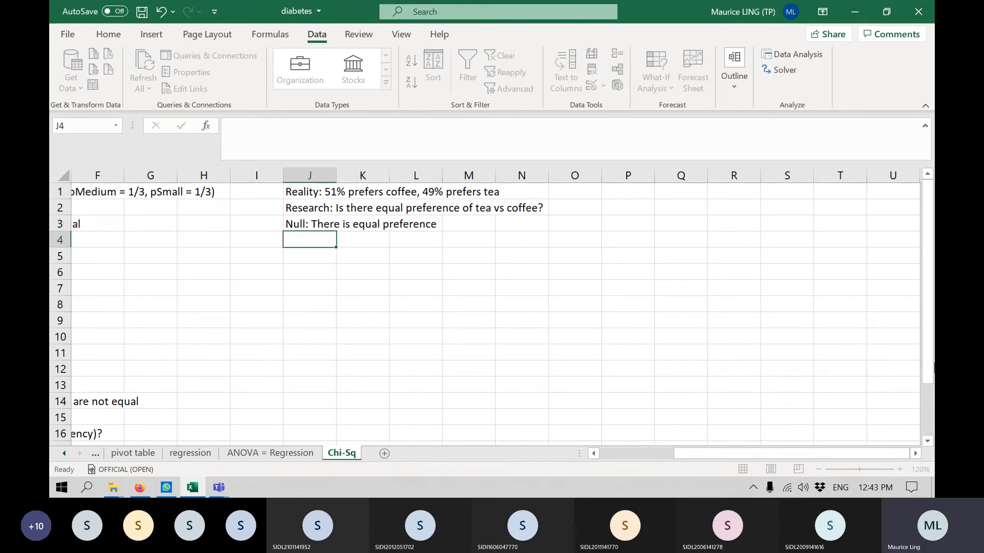
# Enter the alternate hypothesis "Alternate: There is unequal preference" in cell J4.
pyautogui.write('Alternate:')
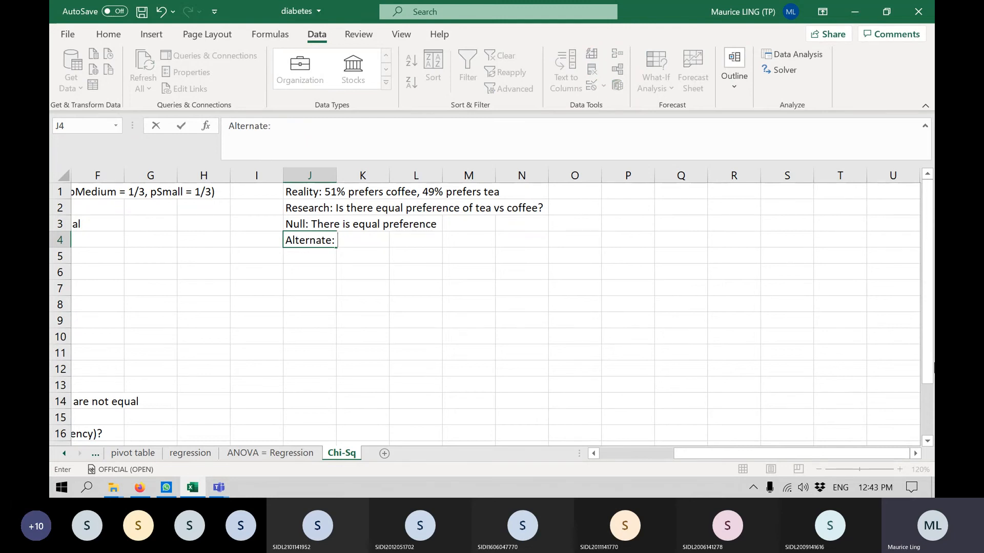
pyautogui.write(' There')
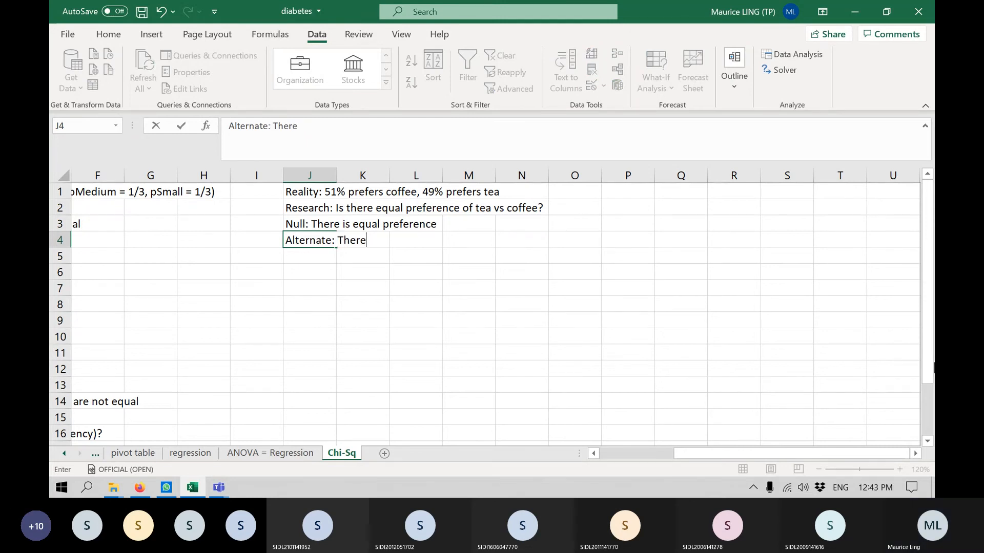
pyautogui.write(' is uneuqa')
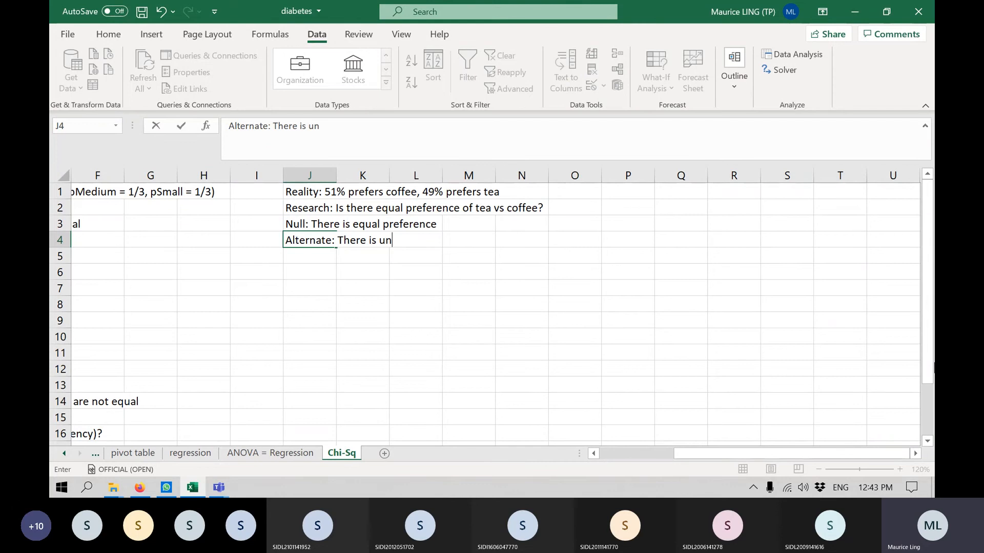
pyautogui.press('BackSpace')
pyautogui.press('BackSpace')
pyautogui.press('BackSpace')
pyautogui.press('BackSpace')
pyautogui.write('qual preference')
pyautogui.press('Return')
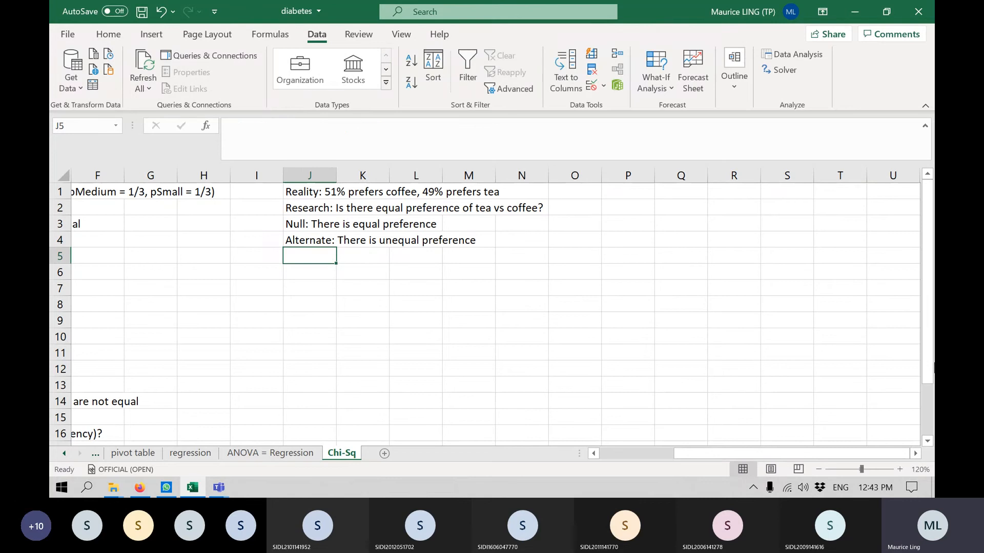
# Enter the sample size label "N = 100" in cell J6, leaving row 5 blank.
pyautogui.press('Return')
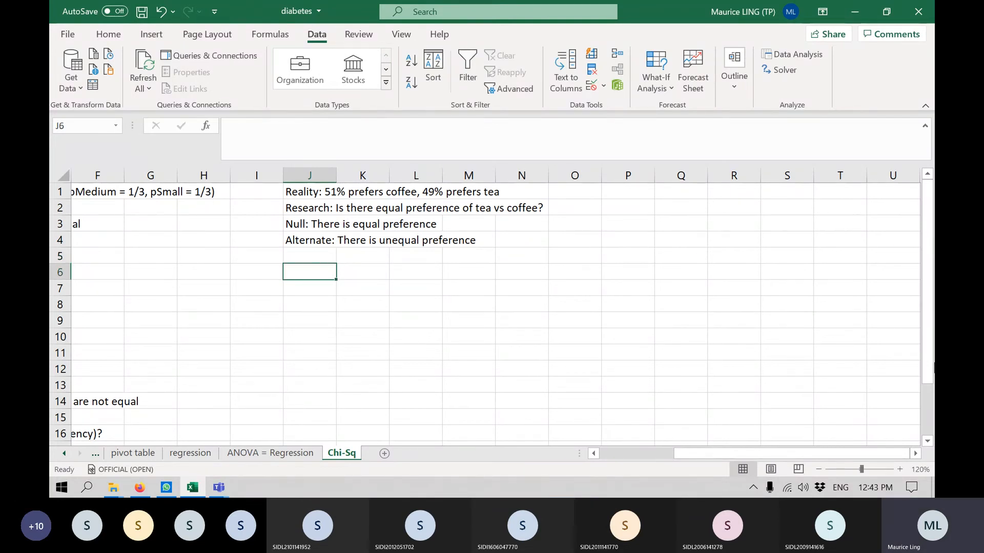
pyautogui.write('N')
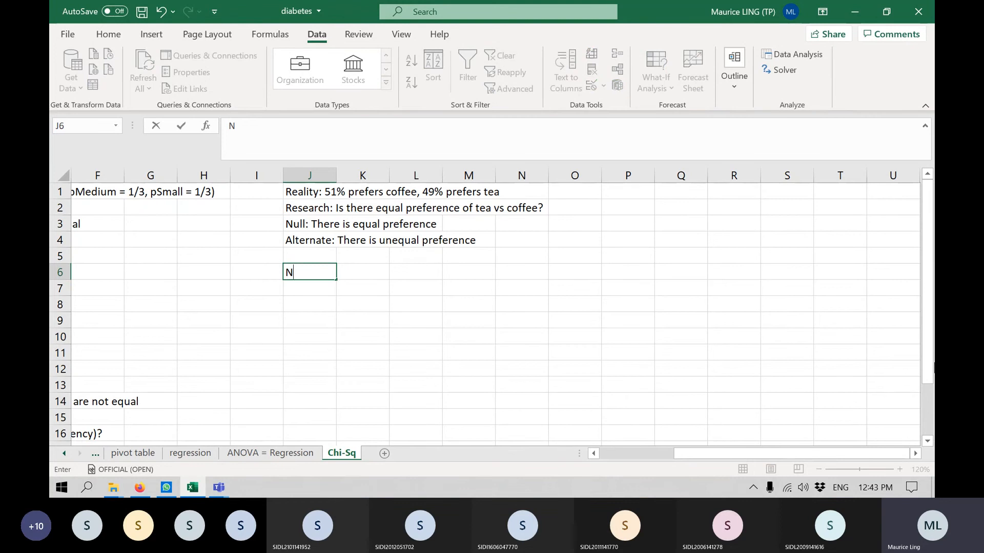
pyautogui.write(' = 100')
pyautogui.click(267, 288)
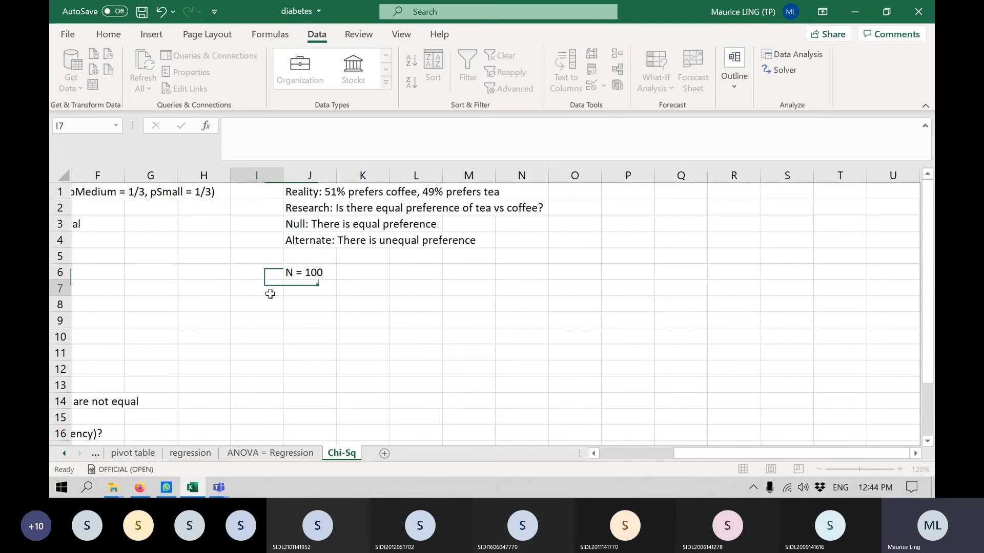
# Enter the column headers "Observed" in cell K6 and "Expected" in cell L6.
pyautogui.click(358, 282)
pyautogui.click(379, 269)
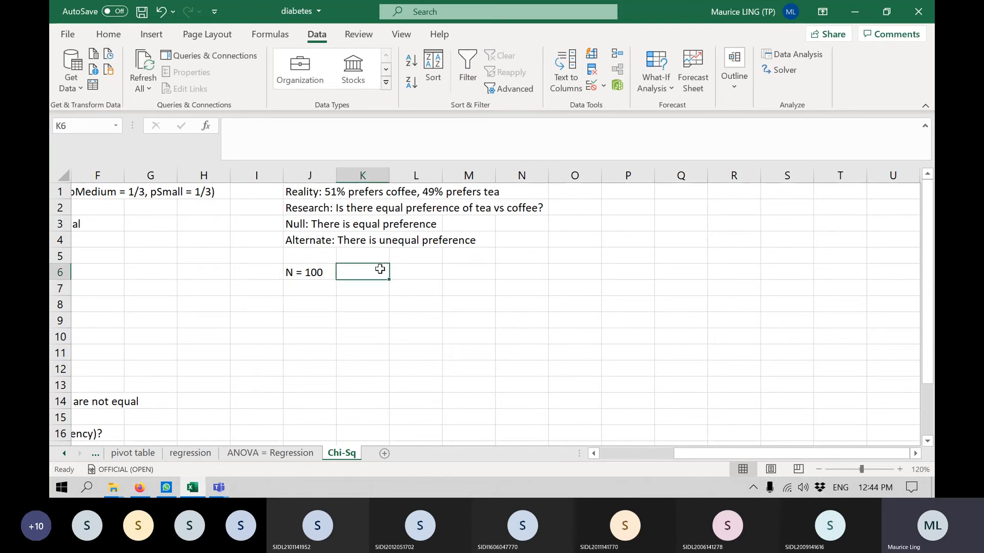
pyautogui.write('Observed')
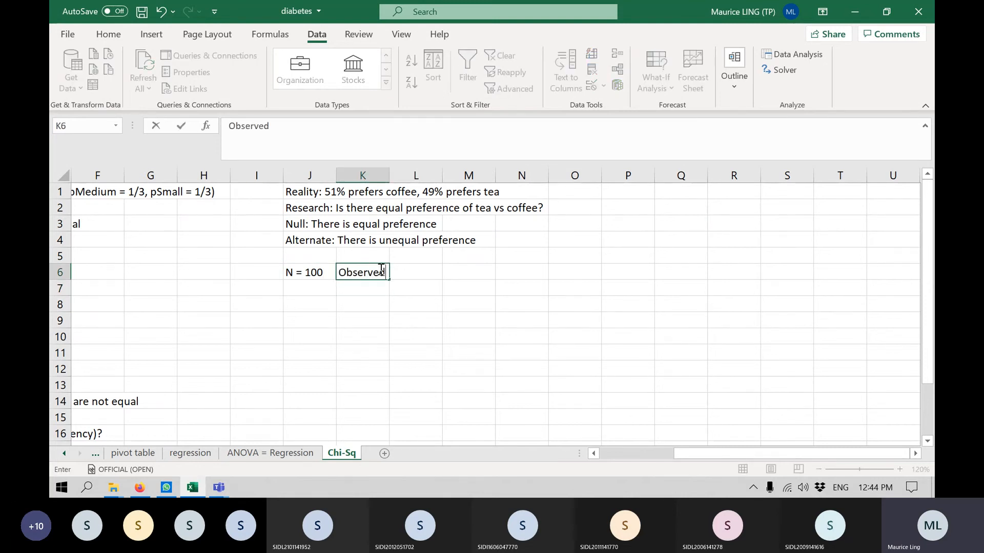
pyautogui.press('Tab')
pyautogui.write('Ex')
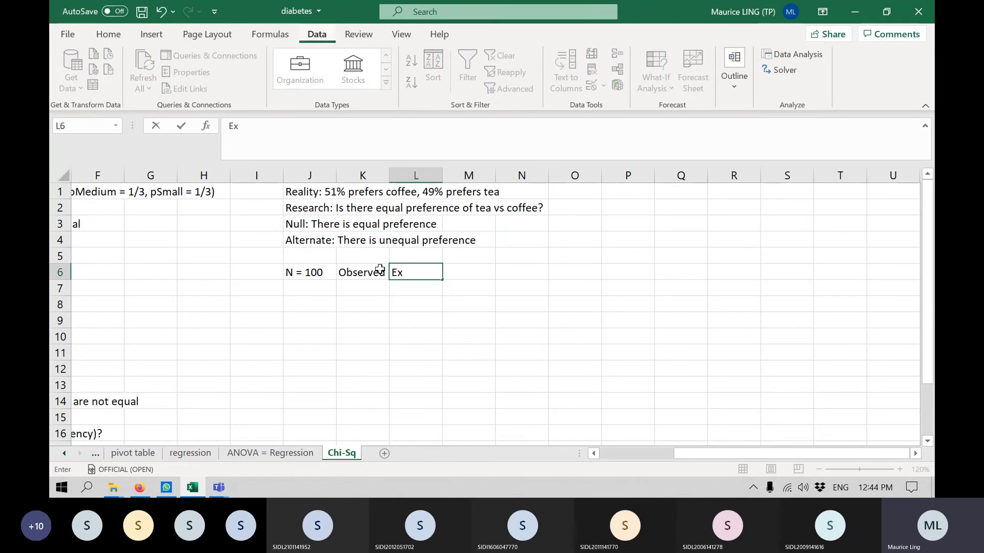
pyautogui.hotkey('alt', 'p')
pyautogui.click(407, 278)
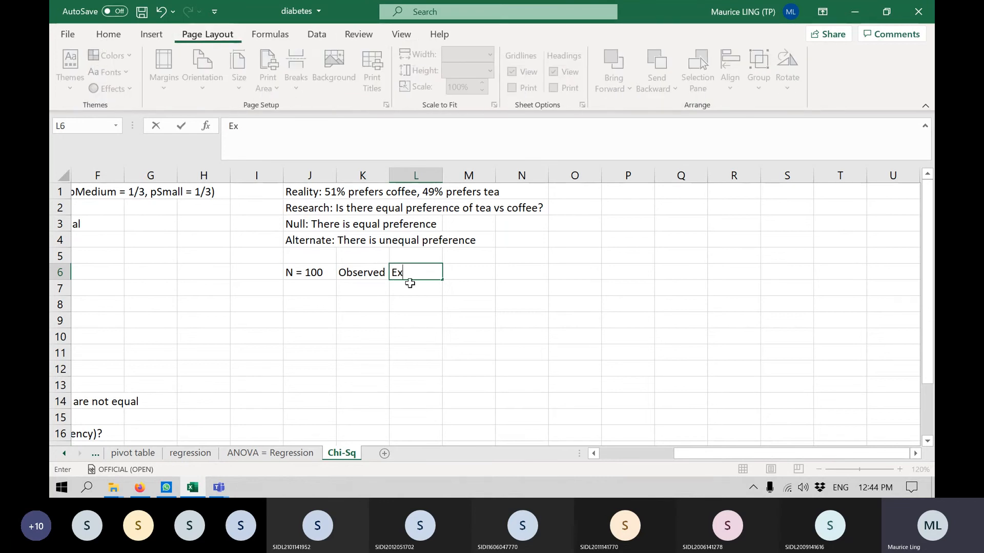
pyautogui.write('pe')
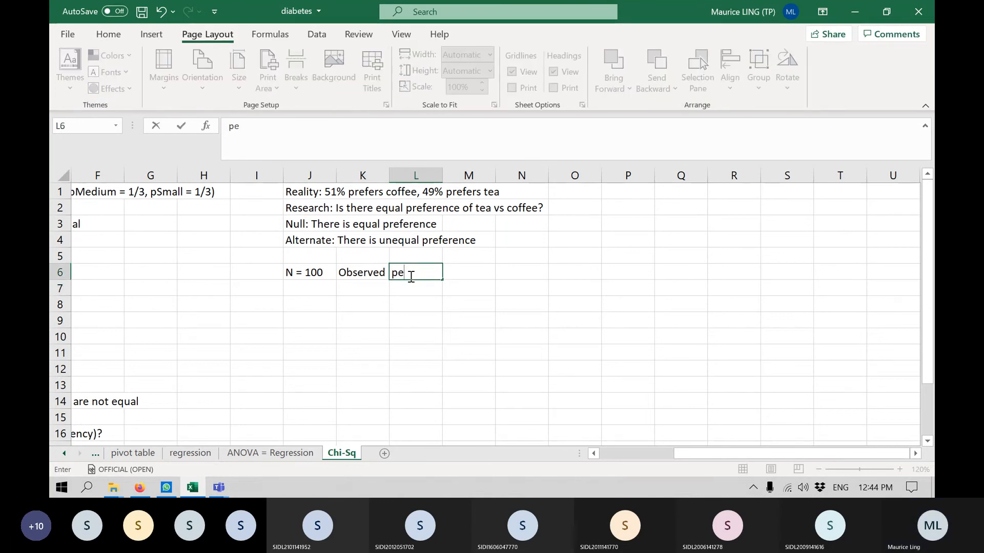
pyautogui.press('BackSpace')
pyautogui.press('BackSpace')
pyautogui.write('Expecte')
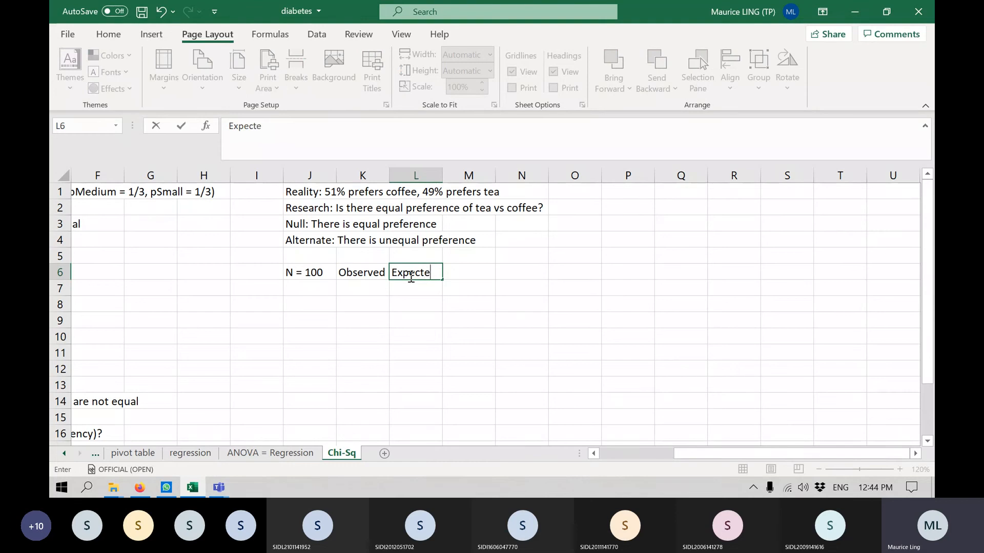
pyautogui.press('BackSpace')
pyautogui.press('BackSpace')
pyautogui.press('BackSpace')
pyautogui.press('BackSpace')
pyautogui.write('ected')
pyautogui.hotkey('ctrl', 'Return')
pyautogui.press('Return')
# Enter the row labels "Coffee" in cell J7 and "Tes" in cell J8.
pyautogui.press('Left')
pyautogui.press('Left')
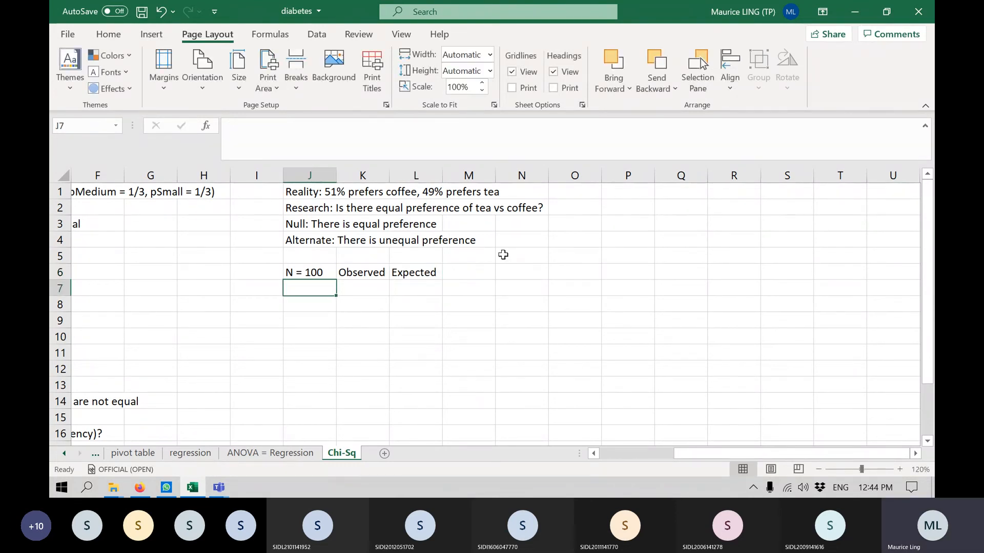
pyautogui.write('Coffee')
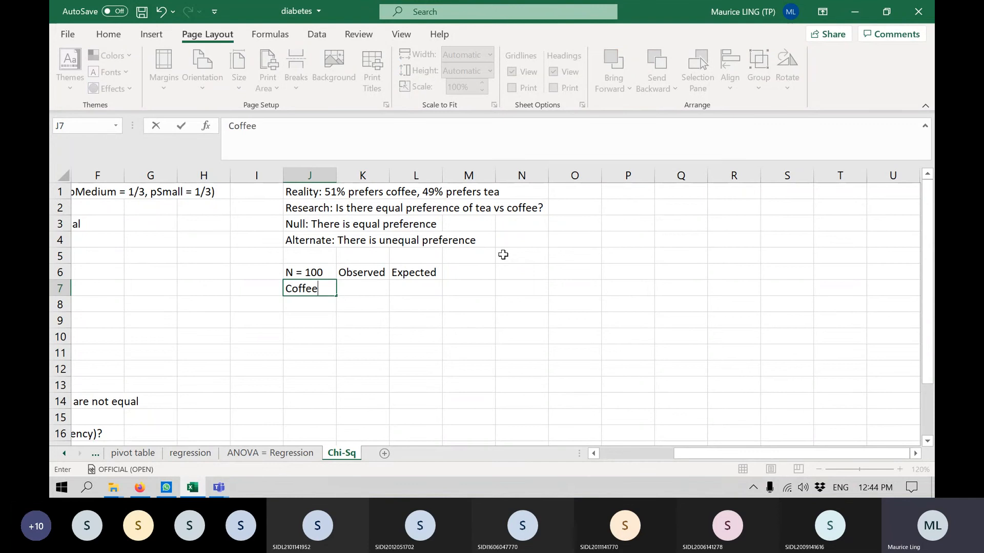
pyautogui.press('Return')
pyautogui.write('Tes')
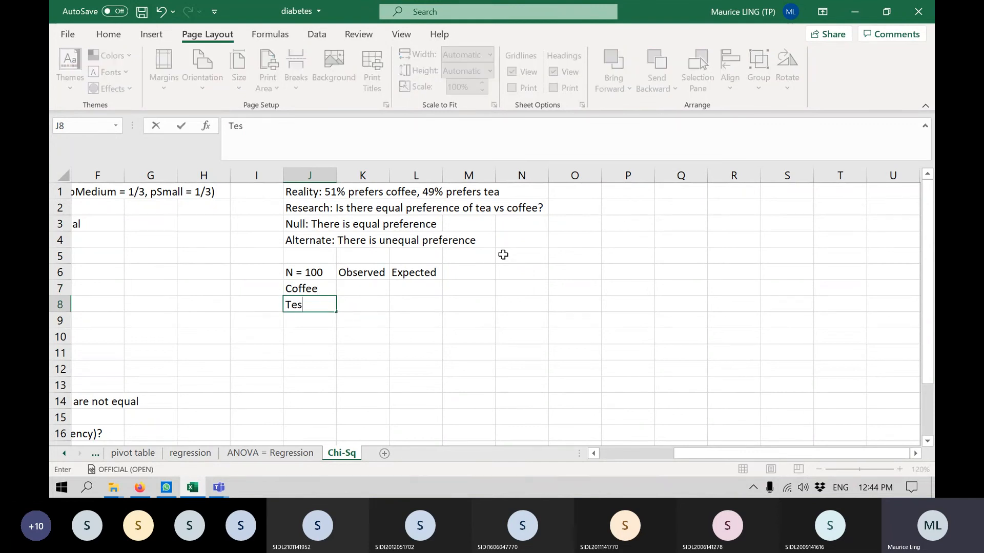
pyautogui.press('Tab')
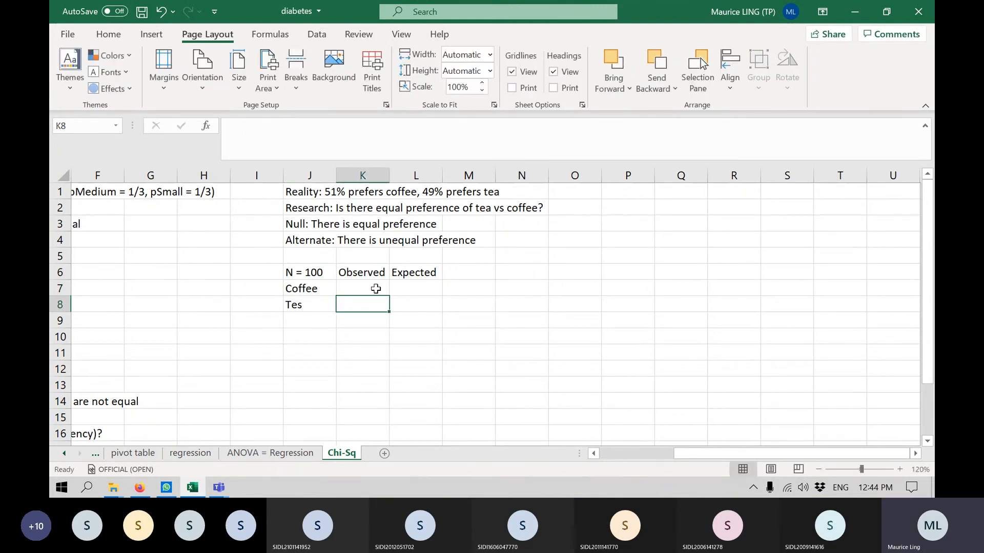
# Enter an expected count of 50 for both drinks in cells L7 and L8.
pyautogui.click(427, 287)
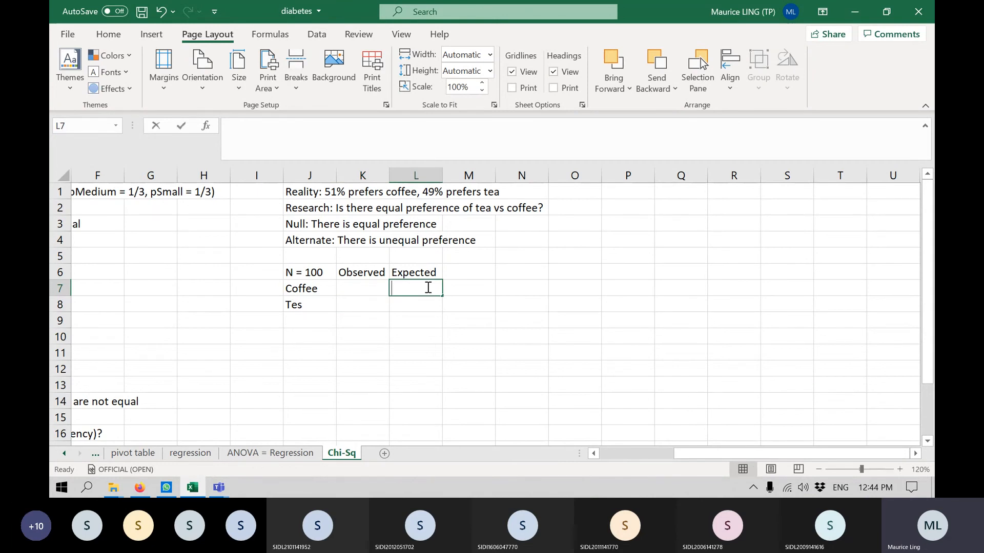
pyautogui.write('50')
pyautogui.press('Return')
pyautogui.write('50')
pyautogui.press('Return')
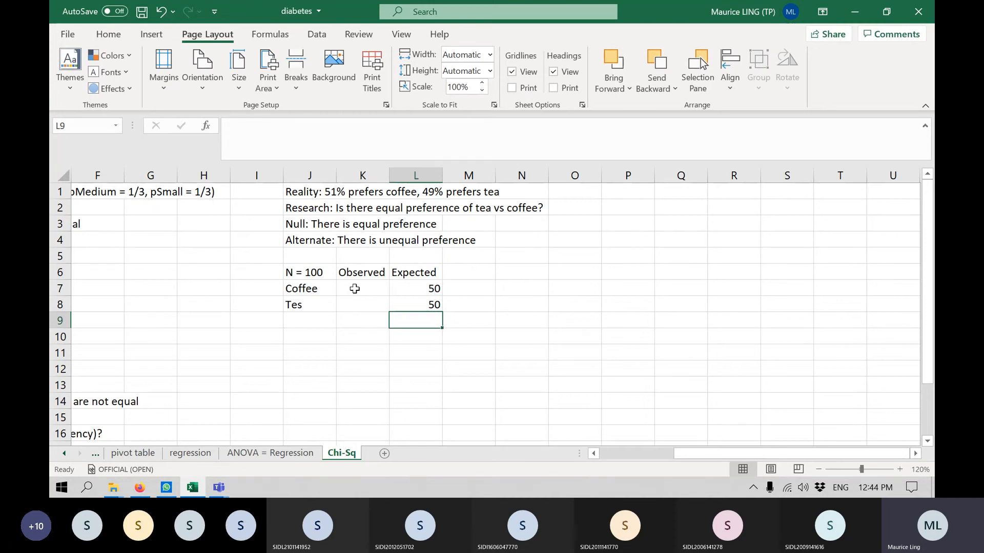
# Enter the observed counts 51 for coffee in K7 and 49 for tea in K8.
pyautogui.click(354, 289)
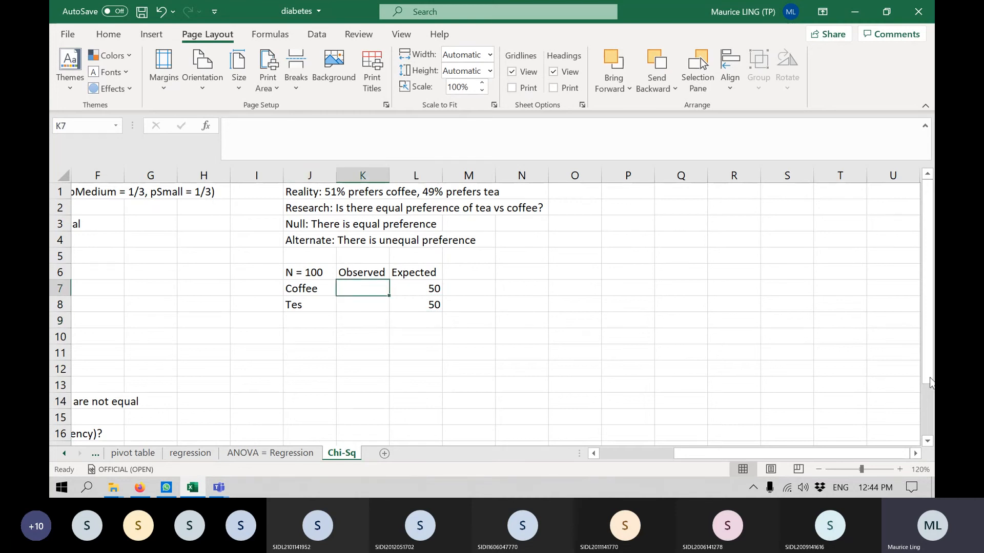
pyautogui.write('51')
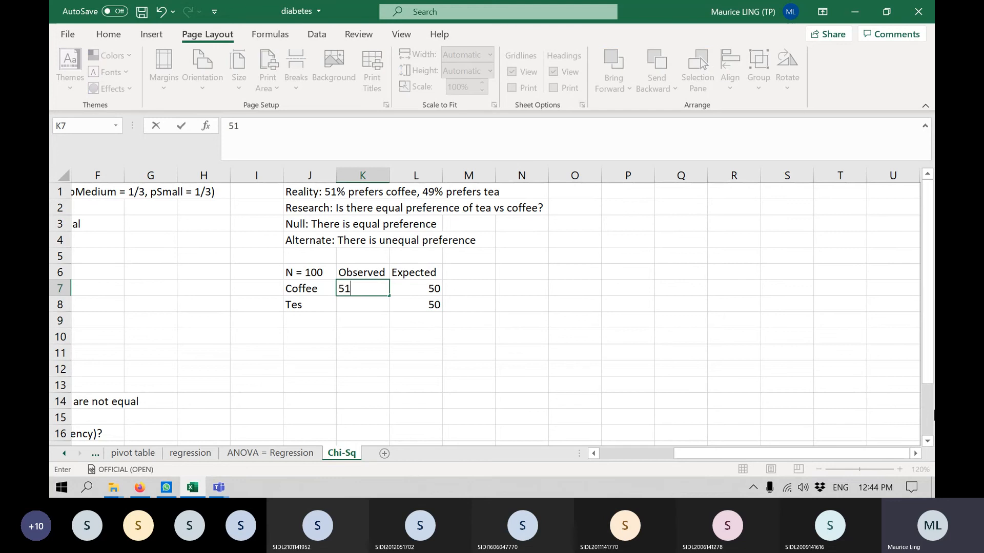
pyautogui.press('Return')
pyautogui.write('49')
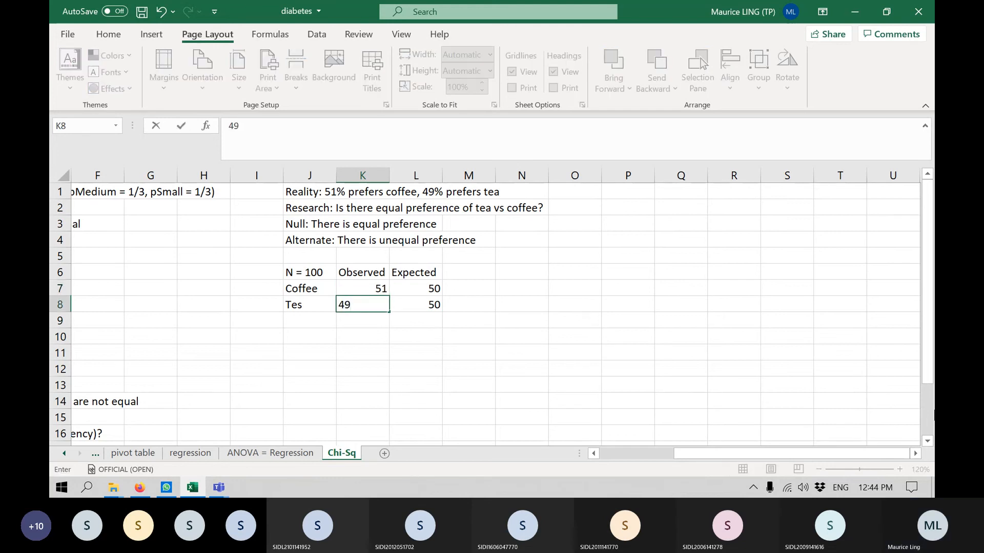
pyautogui.press('Return')
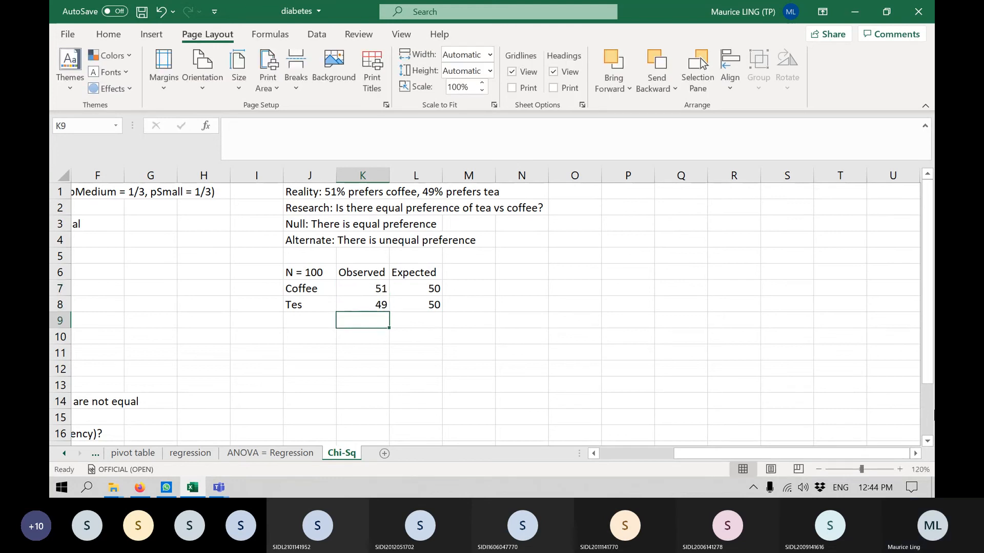
# Label cell K10 "p-value" and compute it in L10 with CHISQ.TEST on the observed and expected counts in K7:L8.
pyautogui.press('Return')
pyautogui.write('p-value')
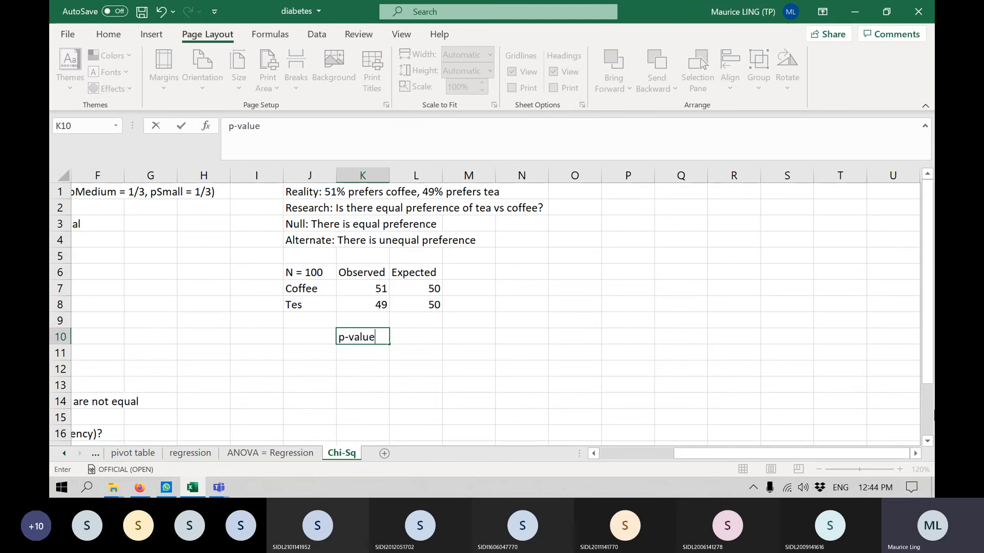
pyautogui.press('Tab')
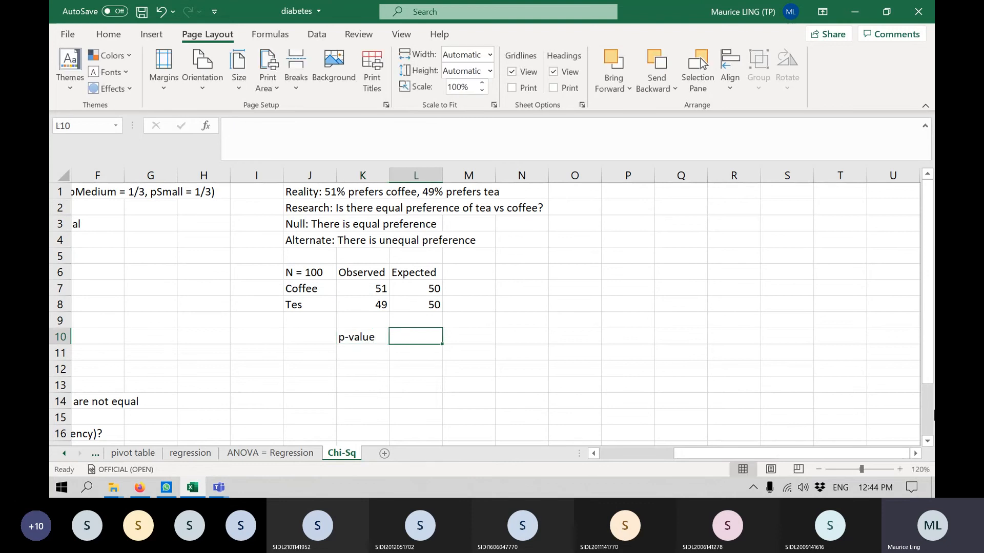
pyautogui.write('=chi')
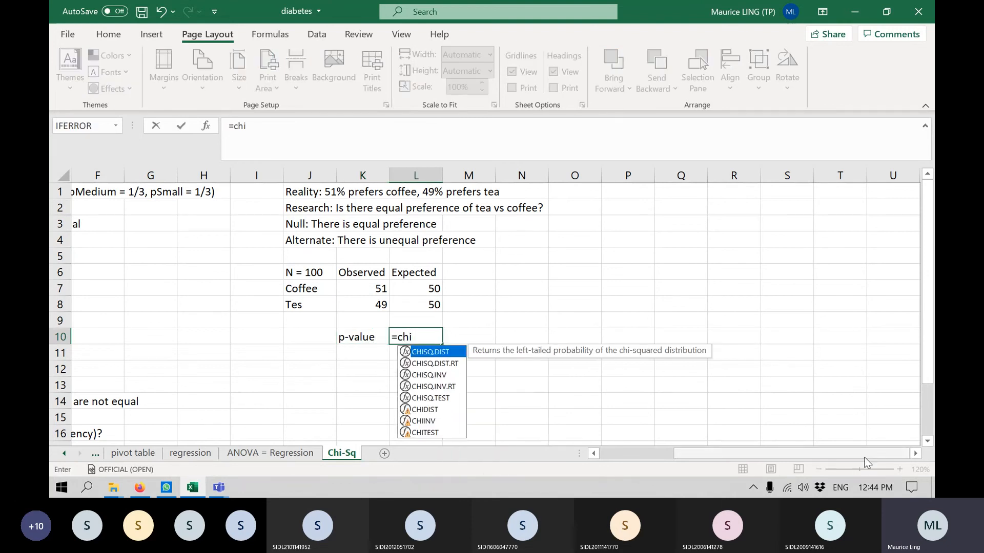
pyautogui.doubleClick(443, 398)
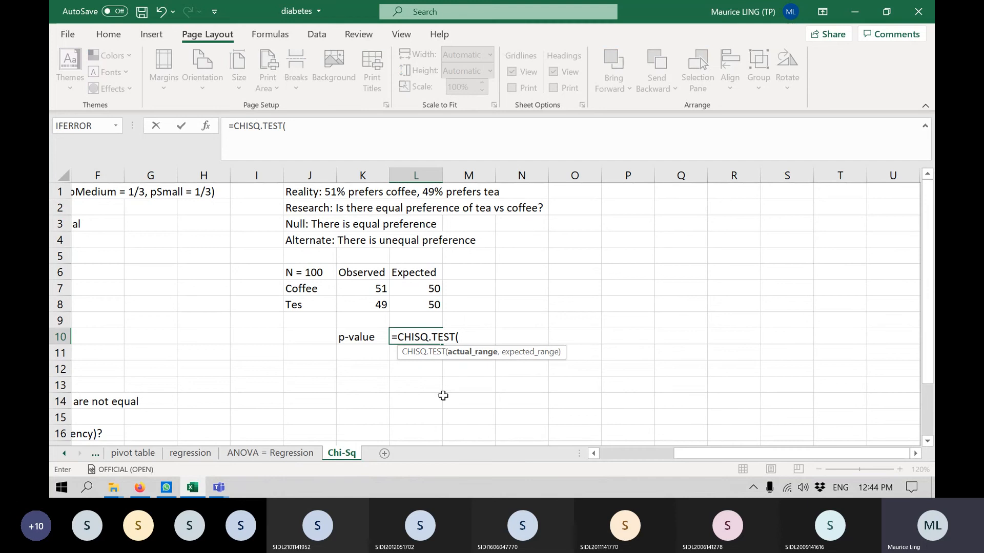
pyautogui.moveTo(357, 289); pyautogui.dragTo(413, 310)
pyautogui.write(',')
pyautogui.write(')')
pyautogui.press('Return')
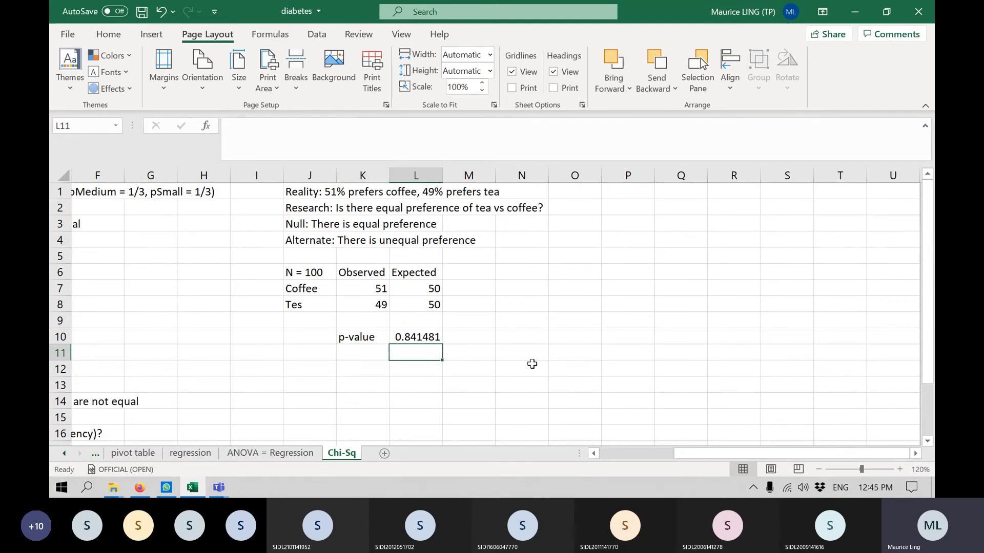
pyautogui.write('Accept')
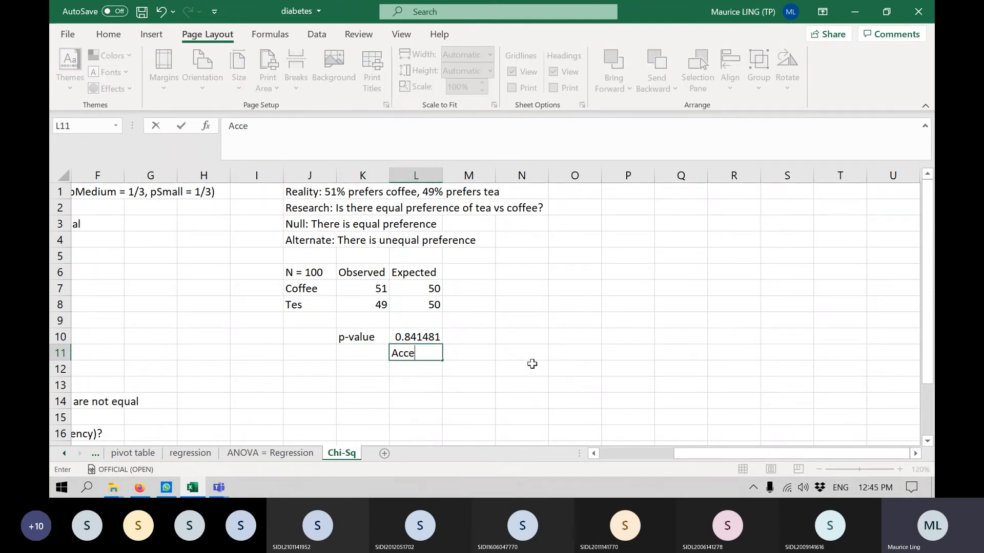
pyautogui.press('BackSpace')
pyautogui.press('BackSpace')
pyautogui.press('BackSpace')
pyautogui.press('BackSpace')
pyautogui.press('BackSpace')
pyautogui.press('BackSpace')
pyautogui.press('BackSpace')
pyautogui.press('Escape')
pyautogui.press('Left')
pyautogui.write('Acce')
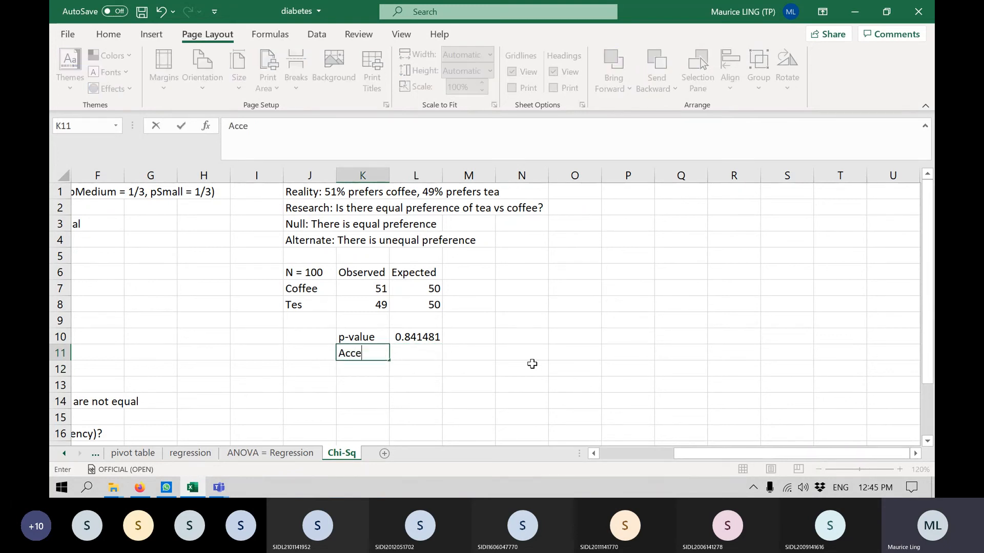
pyautogui.write('p')
pyautogui.press('BackSpace')
pyautogui.press('BackSpace')
pyautogui.press('BackSpace')
pyautogui.press('BackSpace')
pyautogui.press('BackSpace')
pyautogui.press('BackSpace')
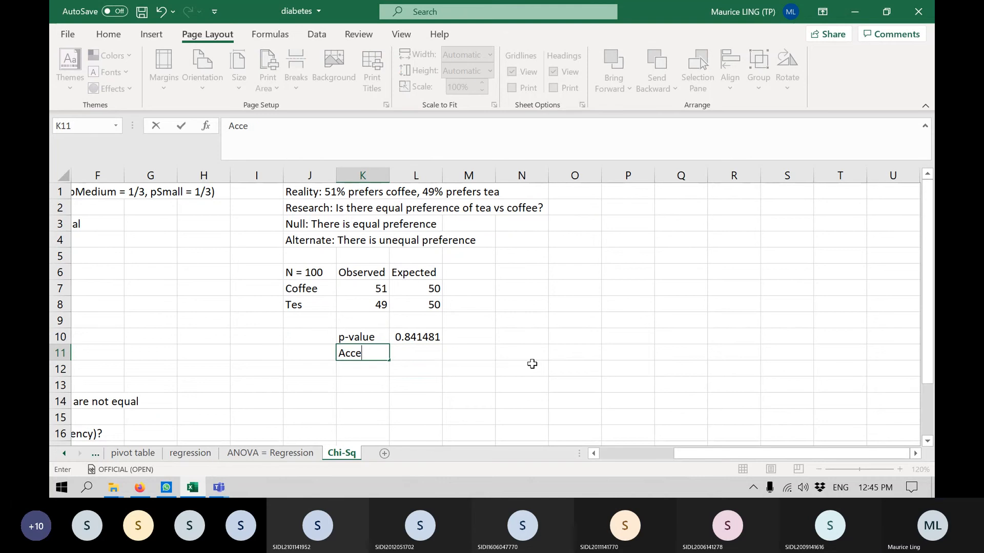
# Enter the conclusion "Conclude: Equal preference" in cell J11.
pyautogui.press('Left')
pyautogui.write('Co')
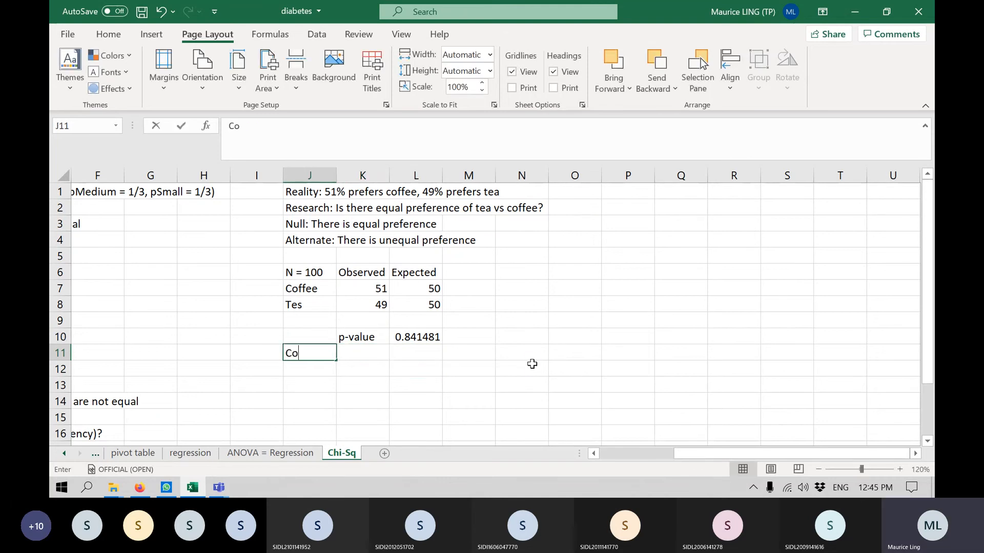
pyautogui.write('nclude:')
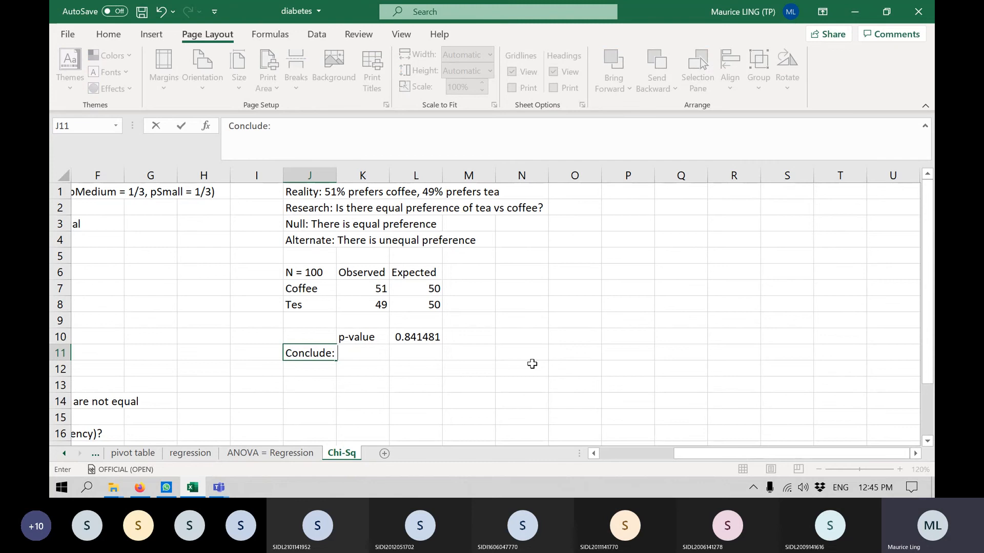
pyautogui.write(' Equal preference')
pyautogui.press('Return')
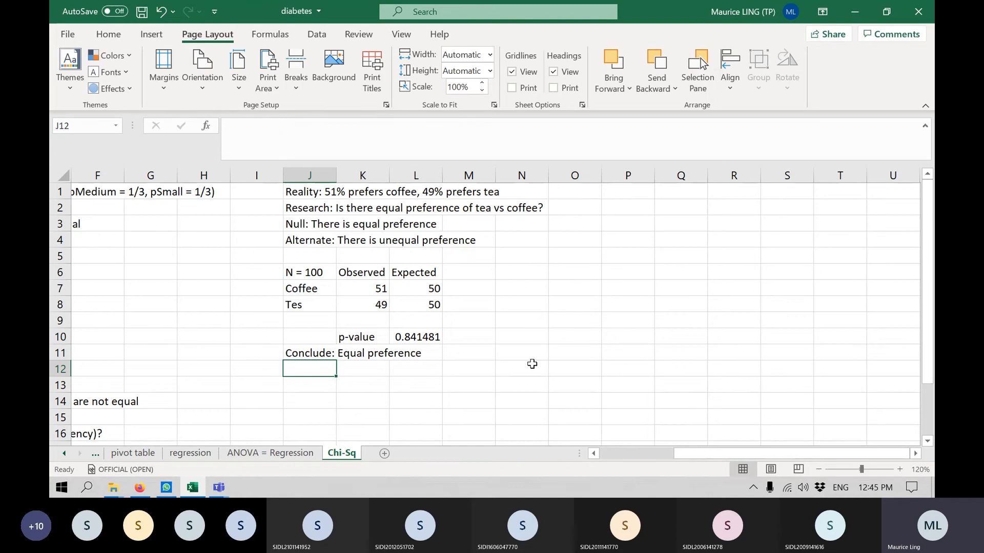
# Fill the N = 100 table in cells J6:L8 with green.
pyautogui.click(291, 270)
pyautogui.moveTo(343, 273); pyautogui.dragTo(417, 297)
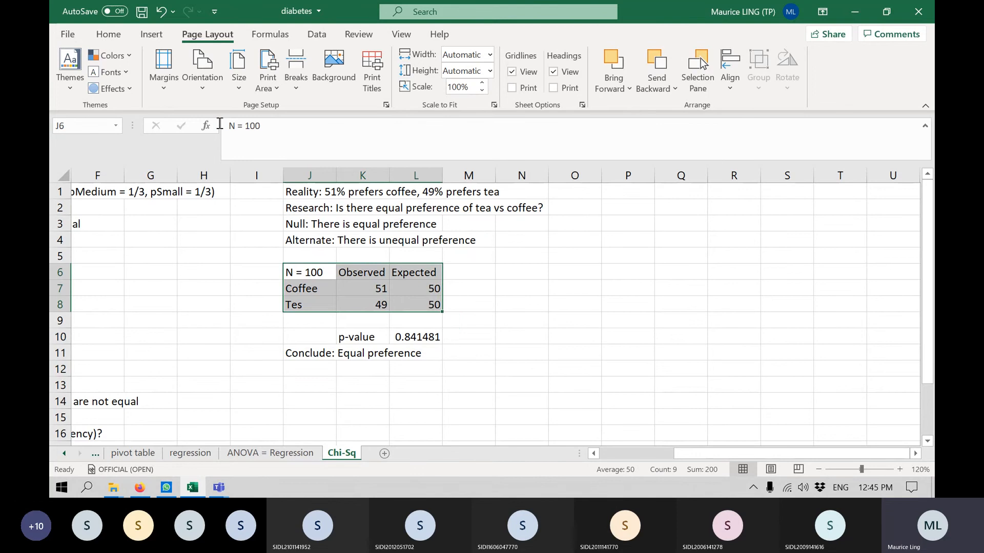
pyautogui.click(119, 34)
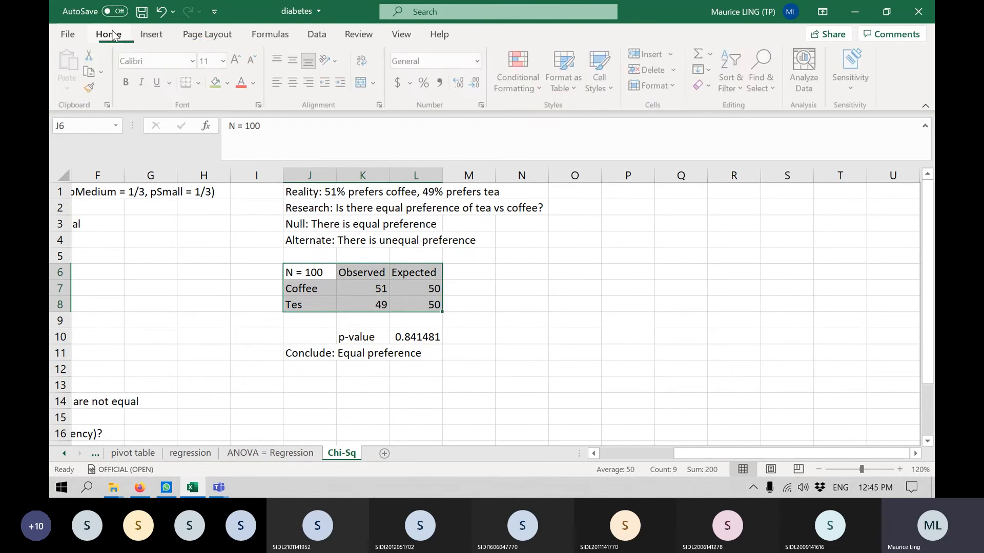
pyautogui.click(218, 83)
pyautogui.click(313, 337)
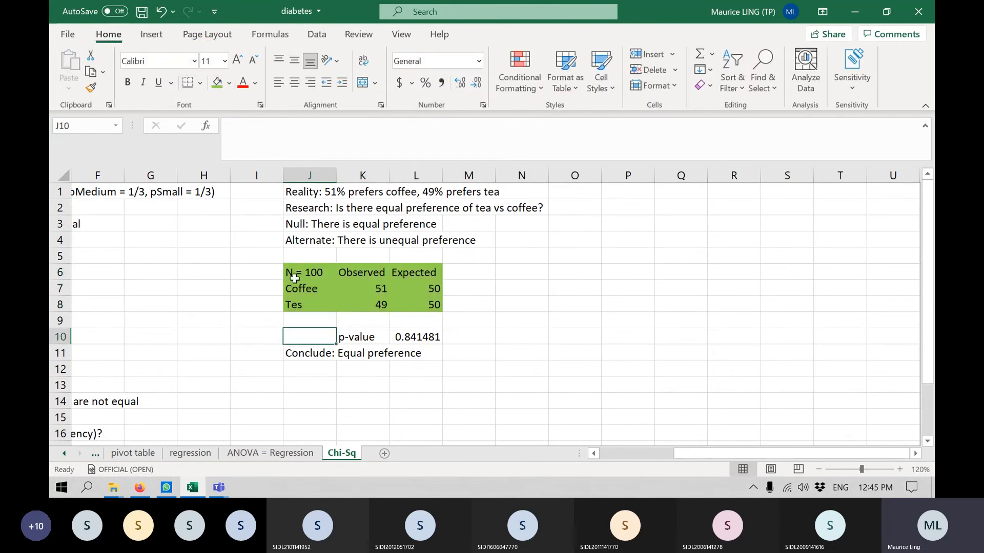
# Enter the note "N = 100 means using percentage" in cell J9, directly below the table.
pyautogui.click(311, 321)
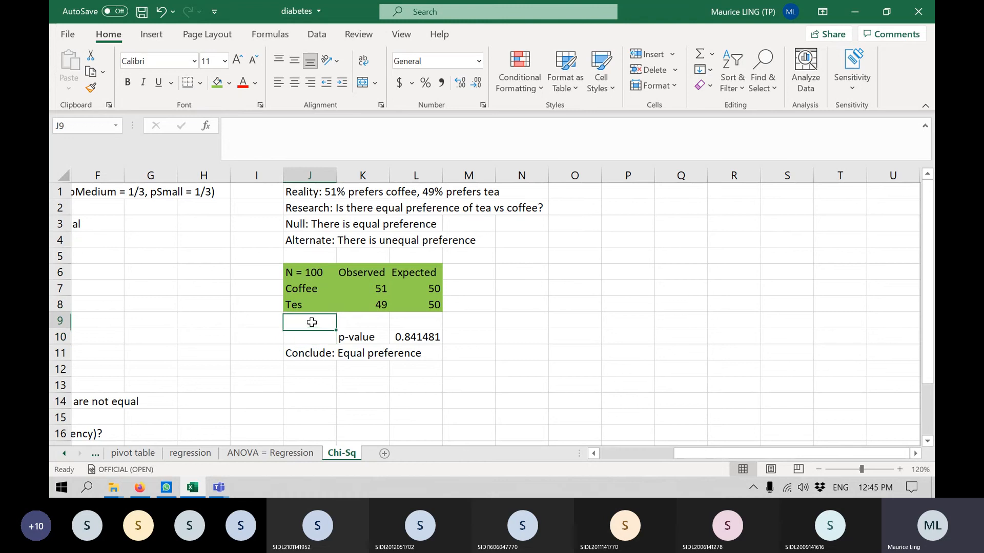
pyautogui.write('N = 1')
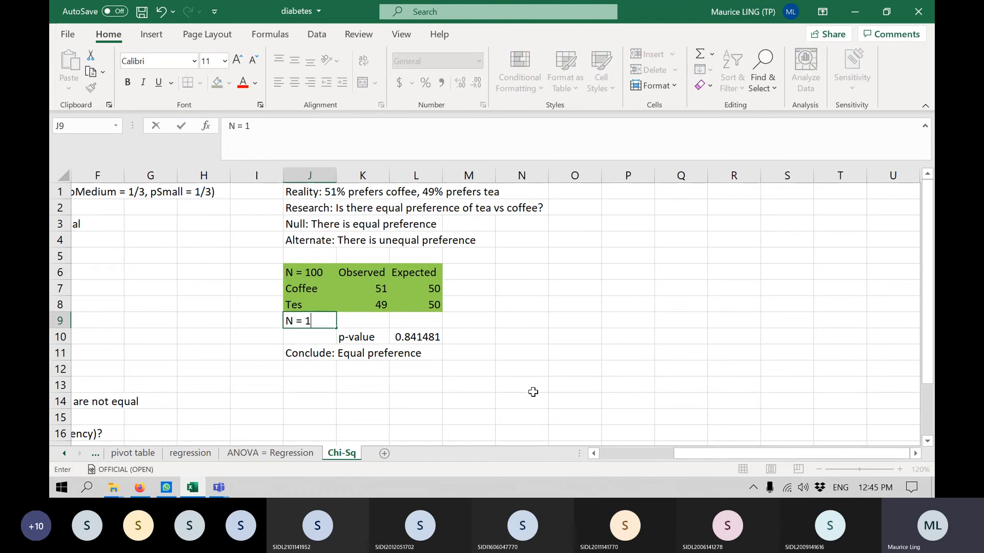
pyautogui.write('00 means')
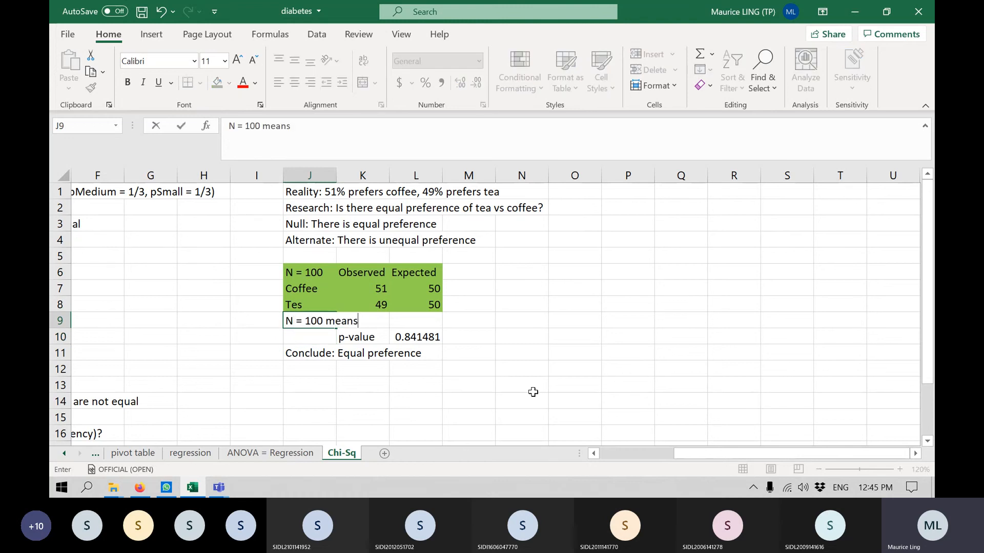
pyautogui.write(' using percentage')
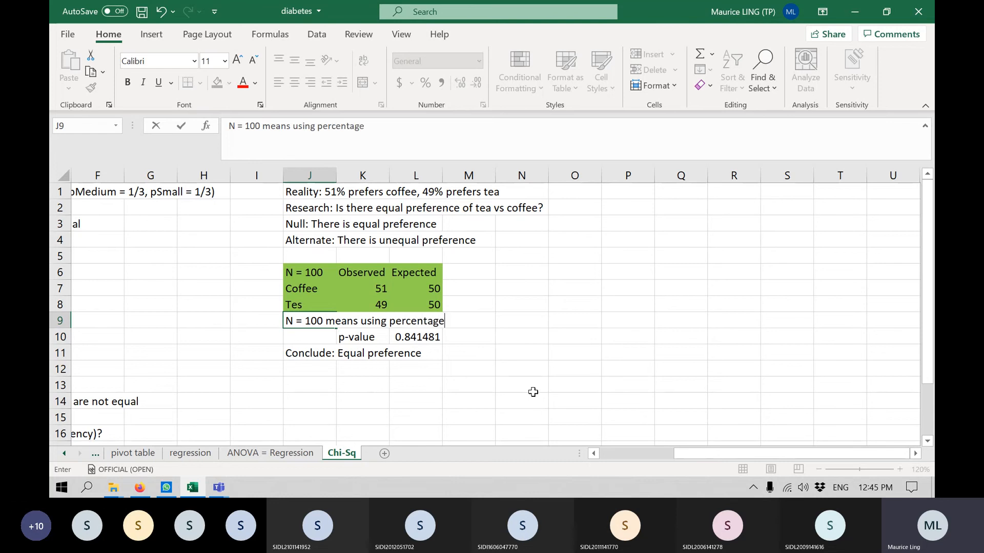
pyautogui.press('Return')
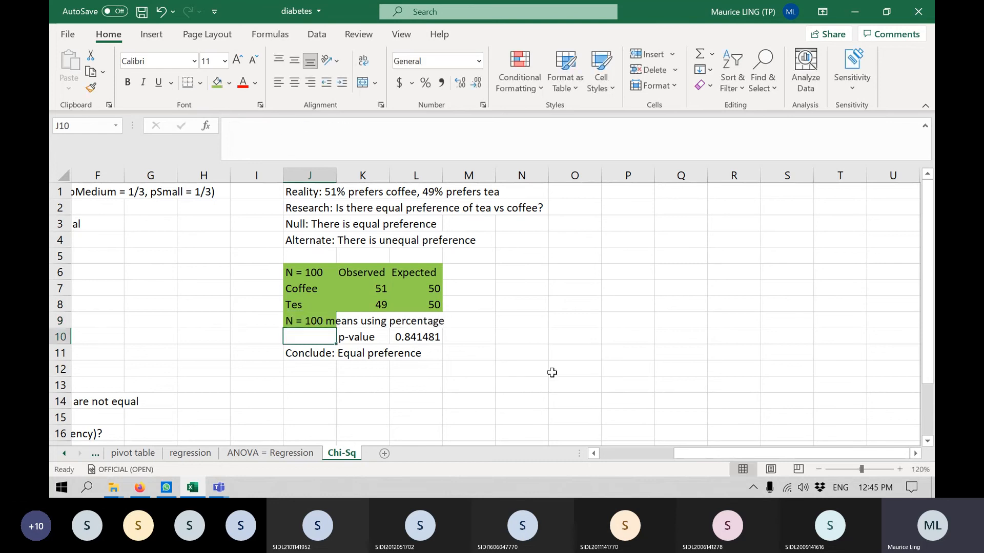
# Remove the green fill from the note cell J9.
pyautogui.click(313, 322)
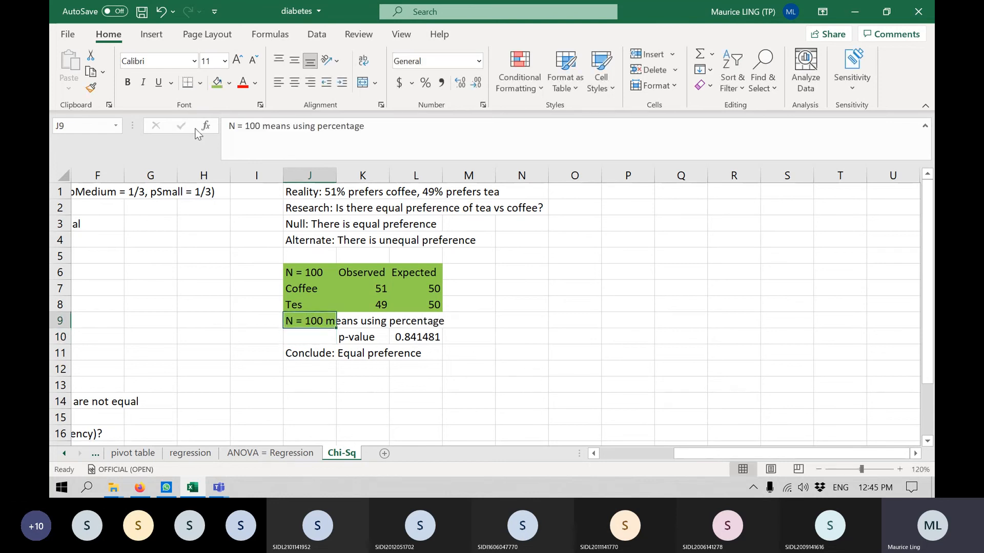
pyautogui.click(229, 82)
pyautogui.click(242, 230)
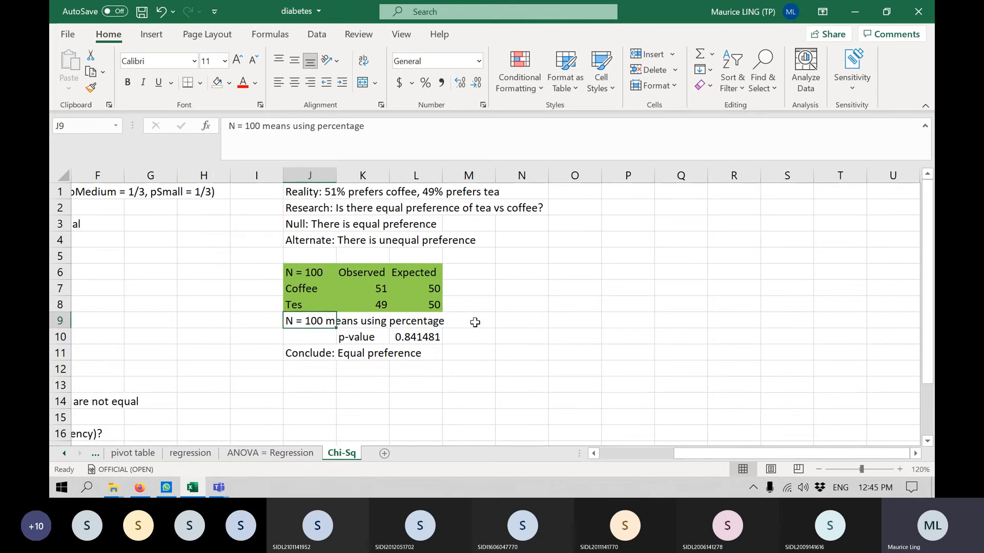
# Fill the percentage note across cells J9:L9 with light orange.
pyautogui.moveTo(313, 318); pyautogui.dragTo(417, 320)
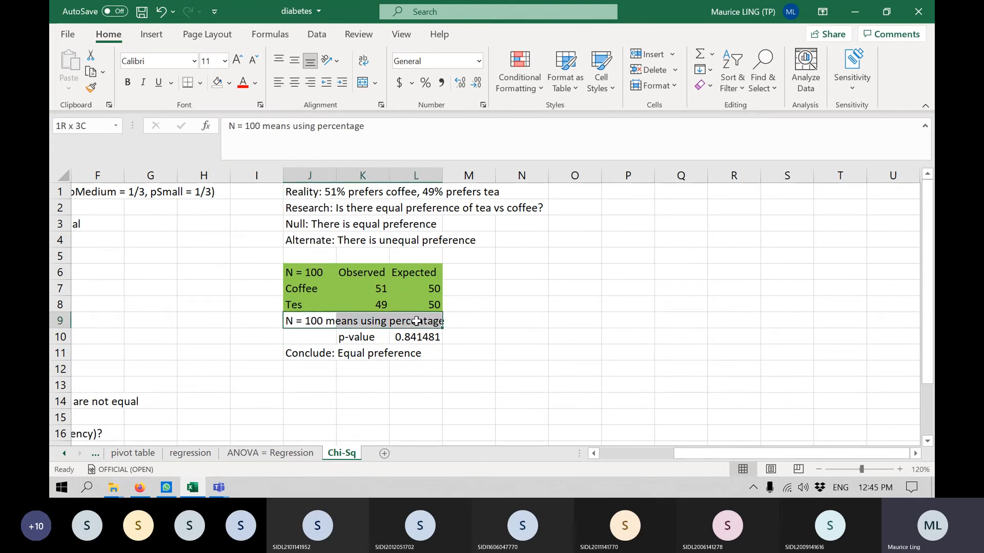
pyautogui.click(229, 82)
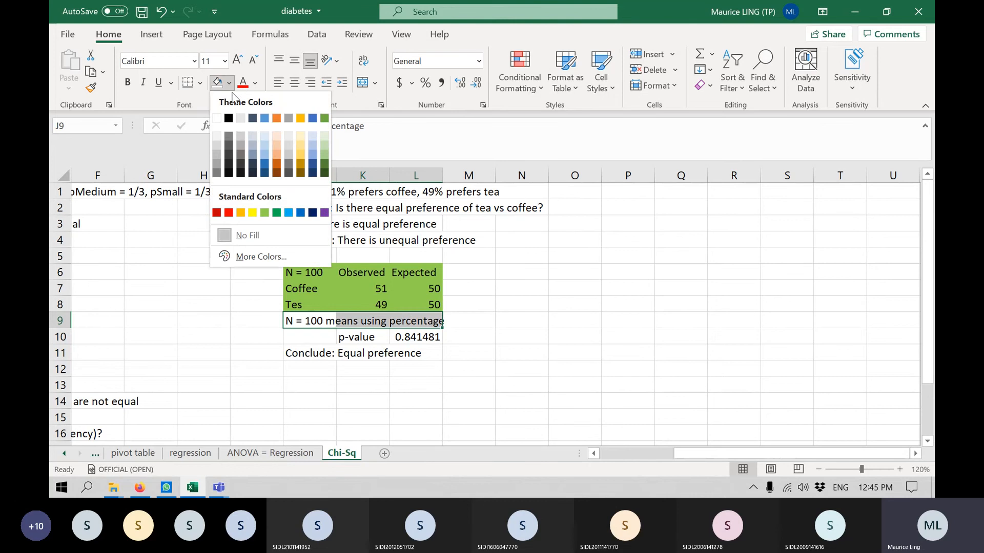
pyautogui.click(274, 153)
# Enter the headers "N = 1000", "Observed" and "Expected" across cells N6:P6 to start a second table.
pyautogui.click(495, 271)
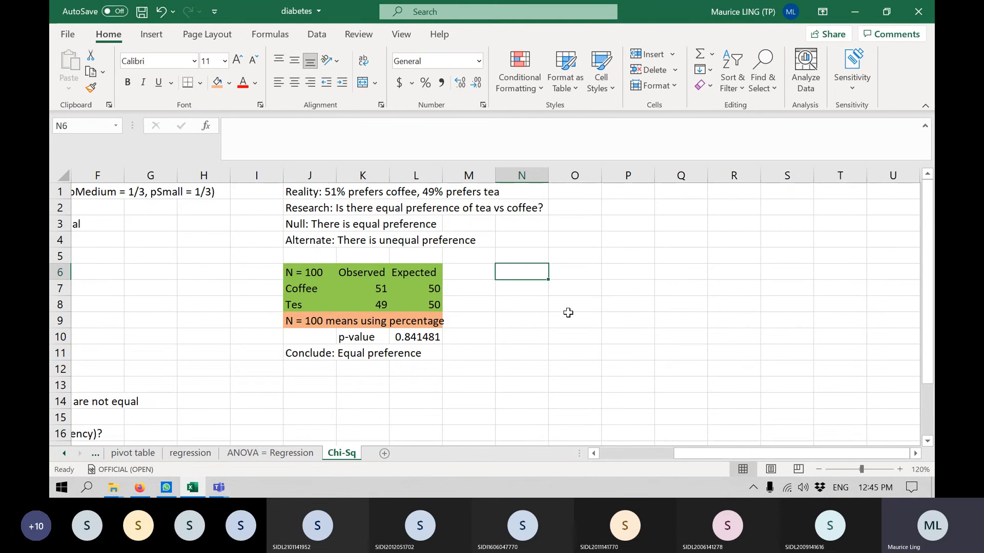
pyautogui.write('N')
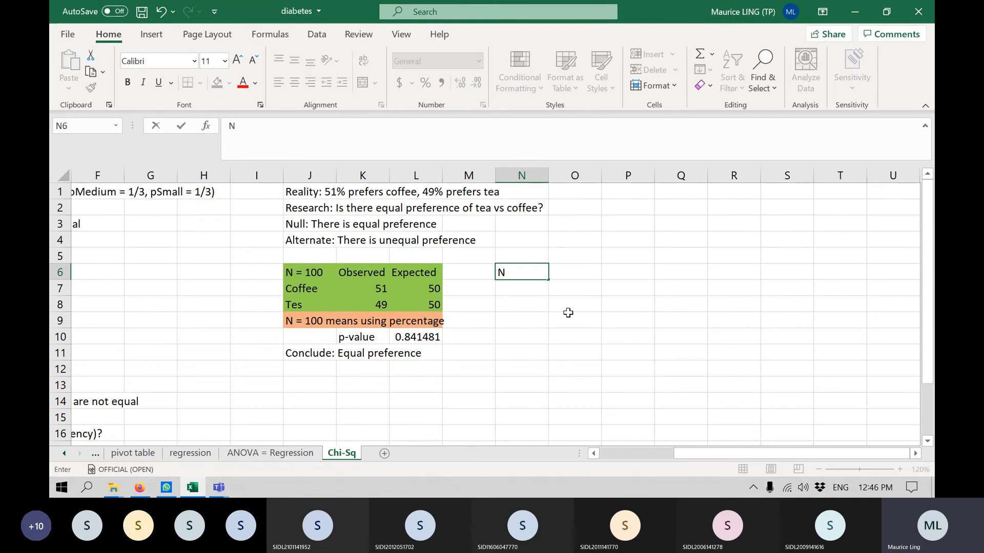
pyautogui.write(' = 1000')
pyautogui.press('Tab')
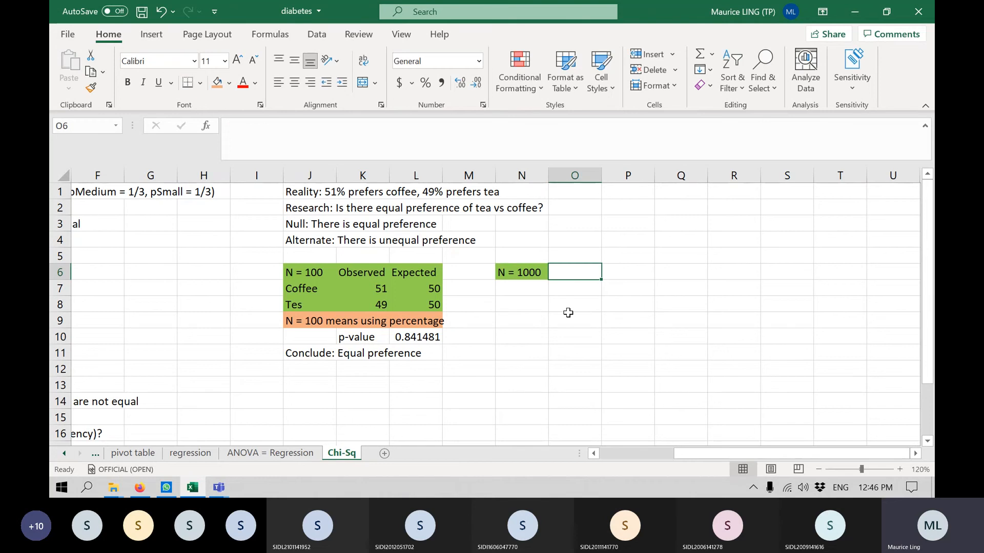
pyautogui.write('Ob')
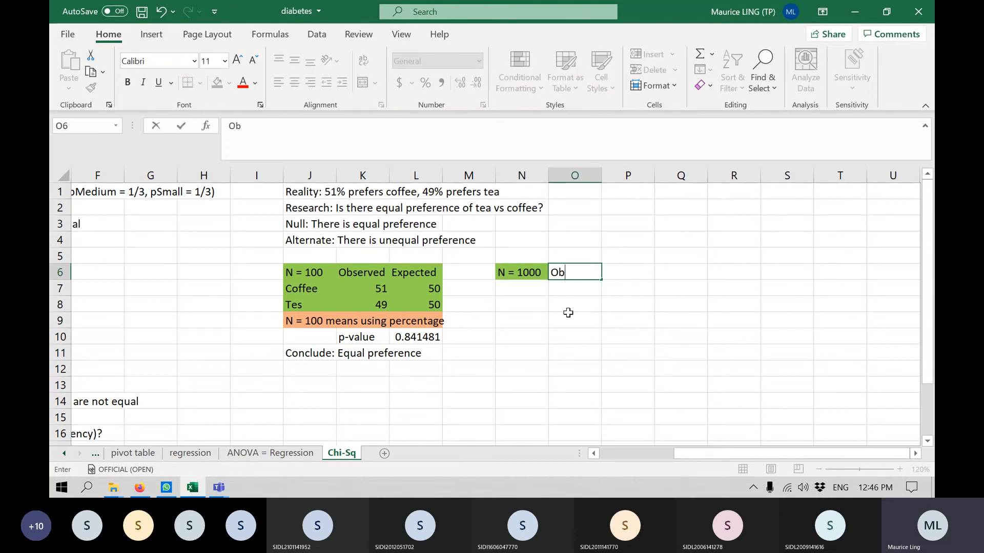
pyautogui.write('served')
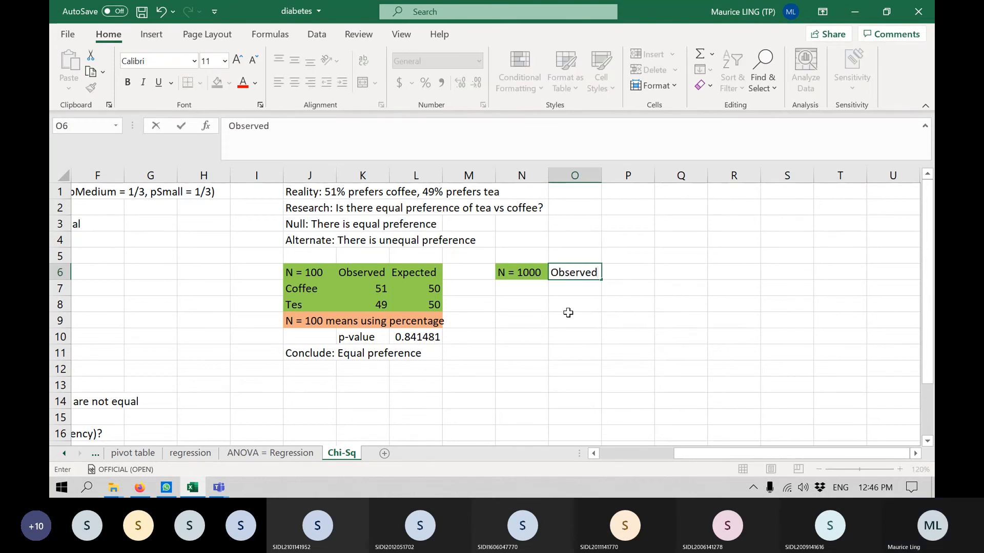
pyautogui.press('Tab')
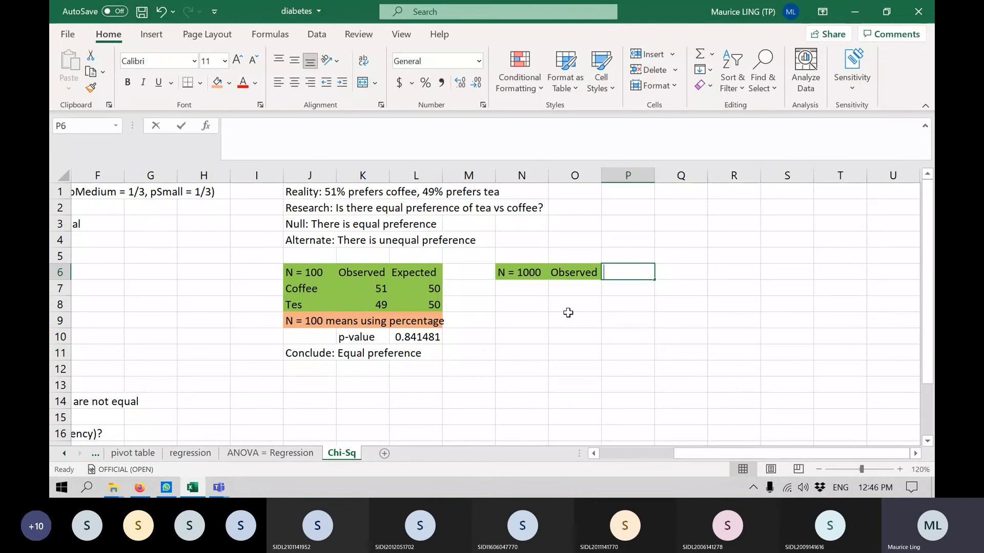
pyautogui.write('Expected')
pyautogui.press('Return')
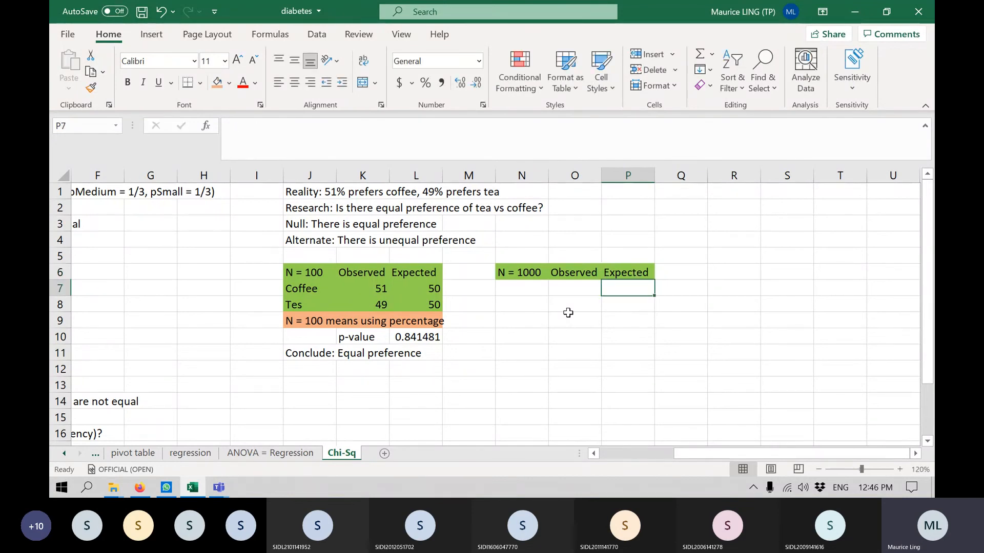
pyautogui.press('Left')
pyautogui.press('Left')
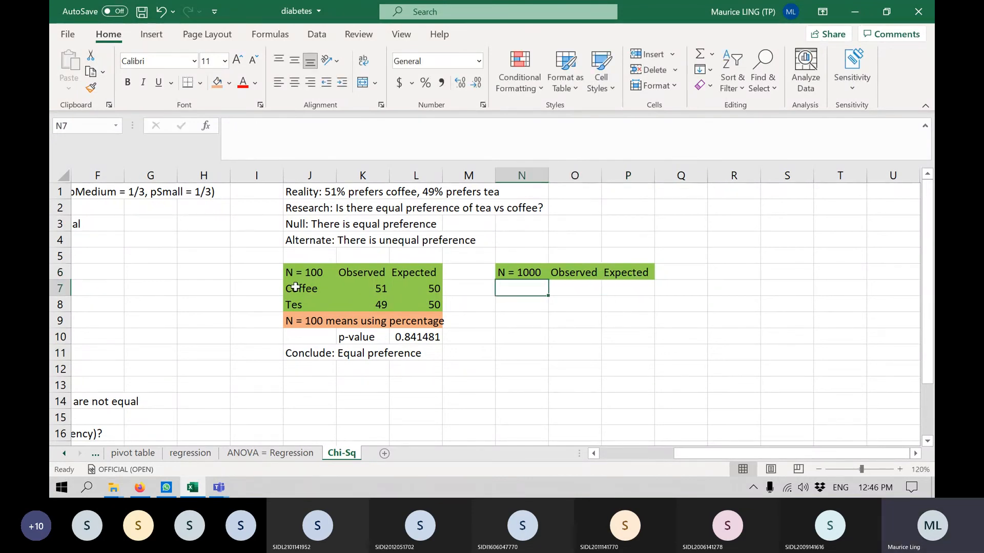
# Correct the misspelled drink label in cell J8 of the N = 100 table to "Tea".
pyautogui.moveTo(296, 287); pyautogui.dragTo(295, 306)
pyautogui.click(321, 305)
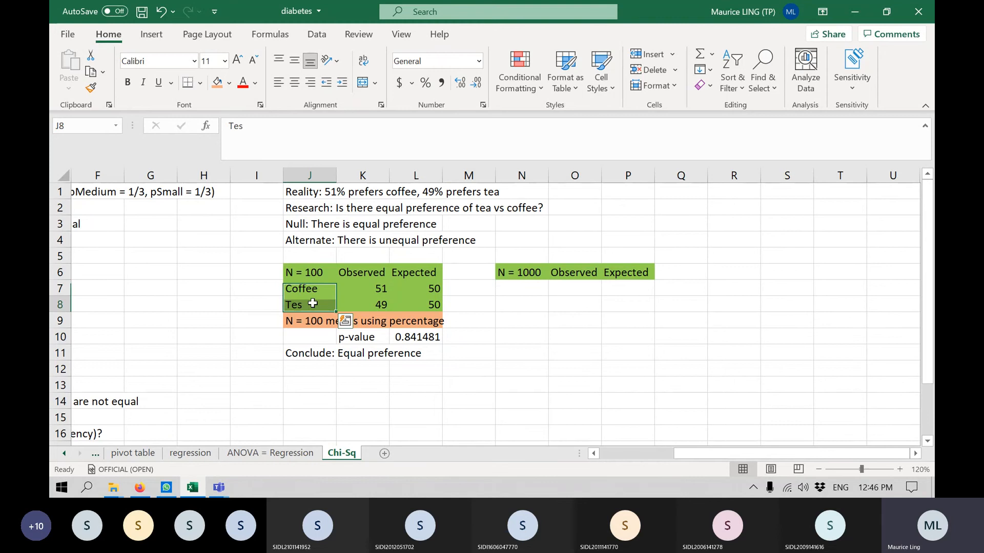
pyautogui.click(239, 129)
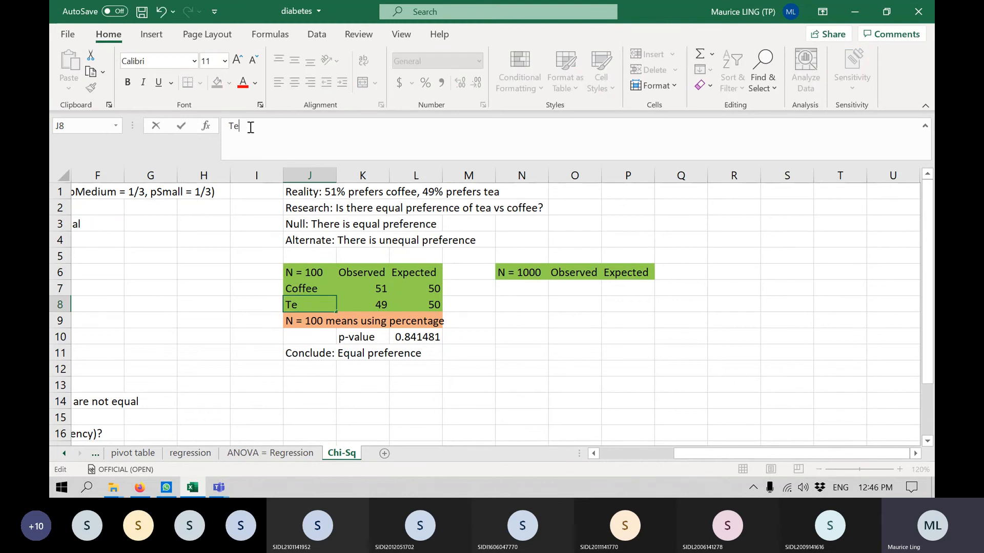
pyautogui.write('a')
pyautogui.press('Return')
# Copy the Coffee and Tea labels from J7:J8 into N7:N8 of the N = 1000 table.
pyautogui.moveTo(310, 285); pyautogui.dragTo(309, 305)
pyautogui.hotkey('ctrl', 'c')
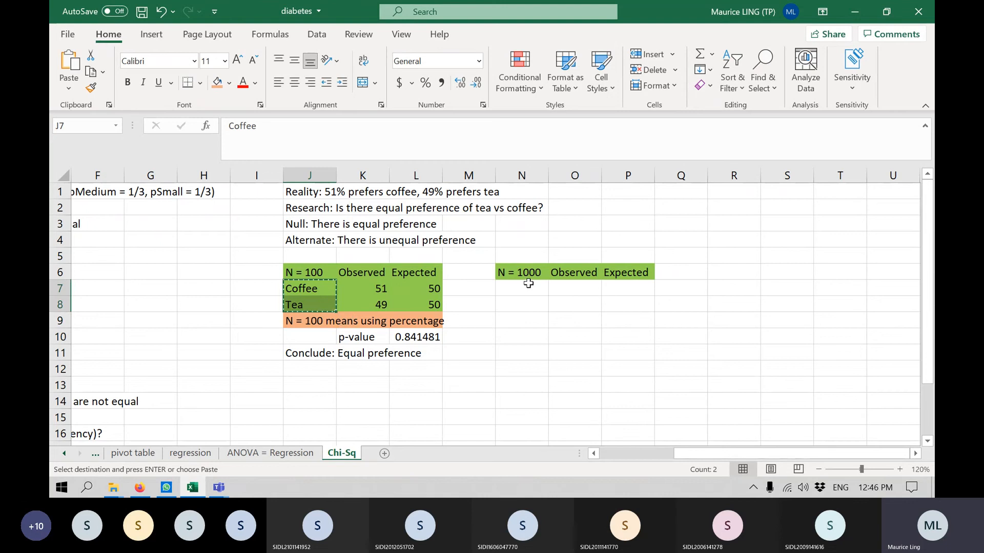
pyautogui.click(528, 287)
pyautogui.hotkey('ctrl', 'v')
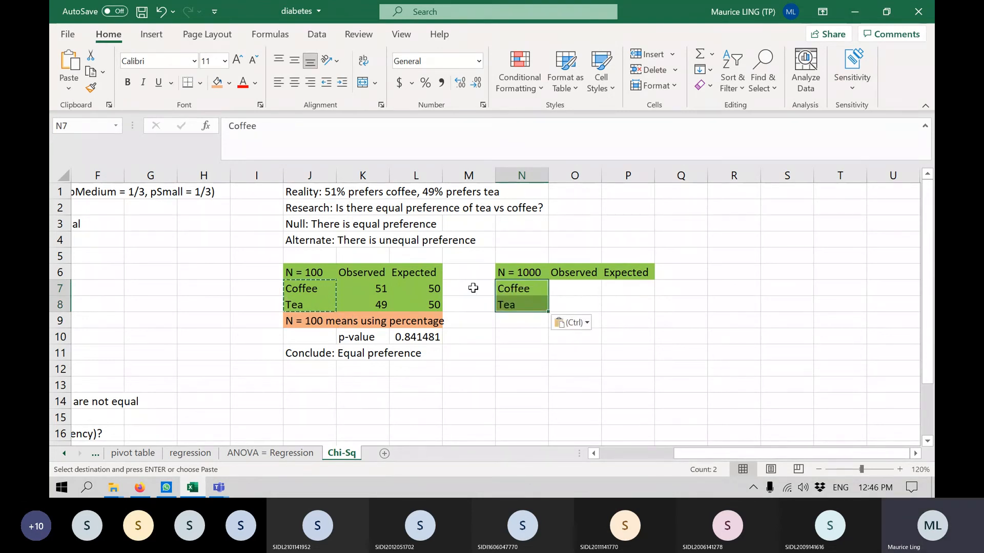
# Enter an expected count of 500 for both Coffee and Tea in cells P7:P8.
pyautogui.click(625, 287)
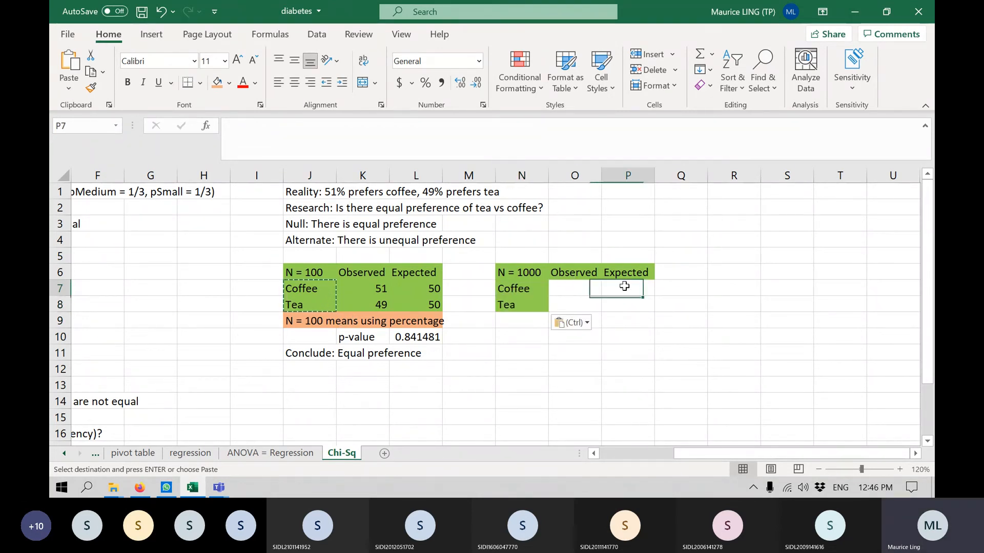
pyautogui.write('500')
pyautogui.press('Return')
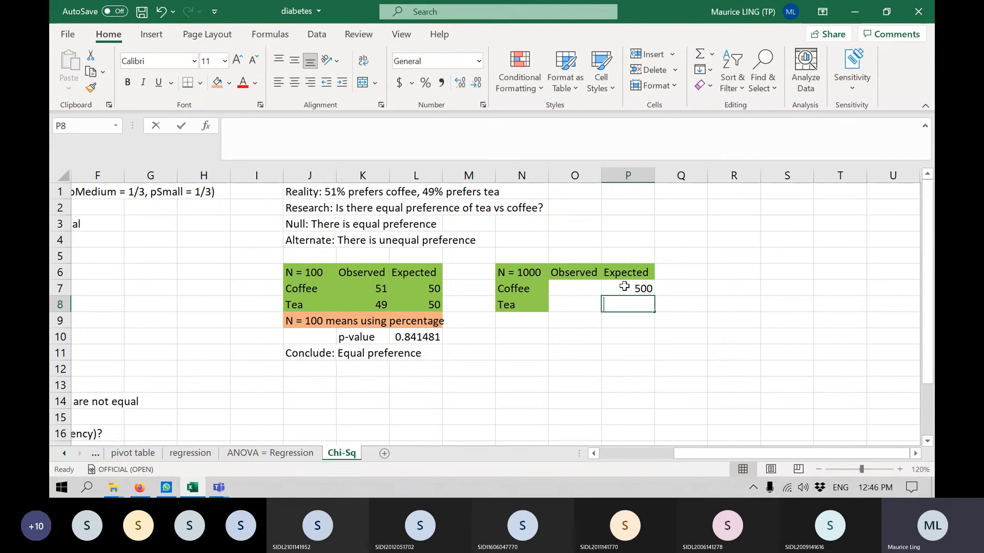
pyautogui.write('500')
pyautogui.press('Return')
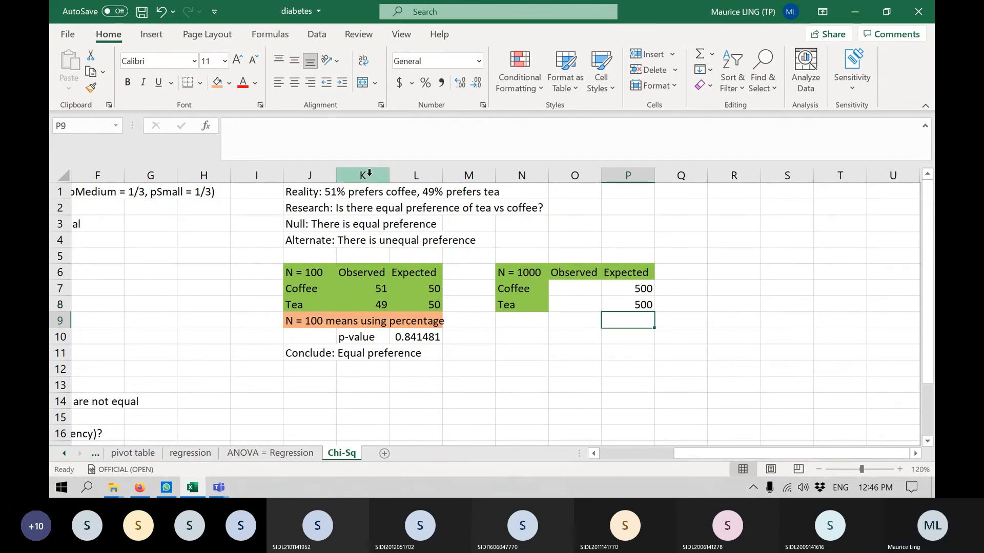
# Enter the observed counts 510 for Coffee and 490 for Tea in cells O7:O8.
pyautogui.click(577, 292)
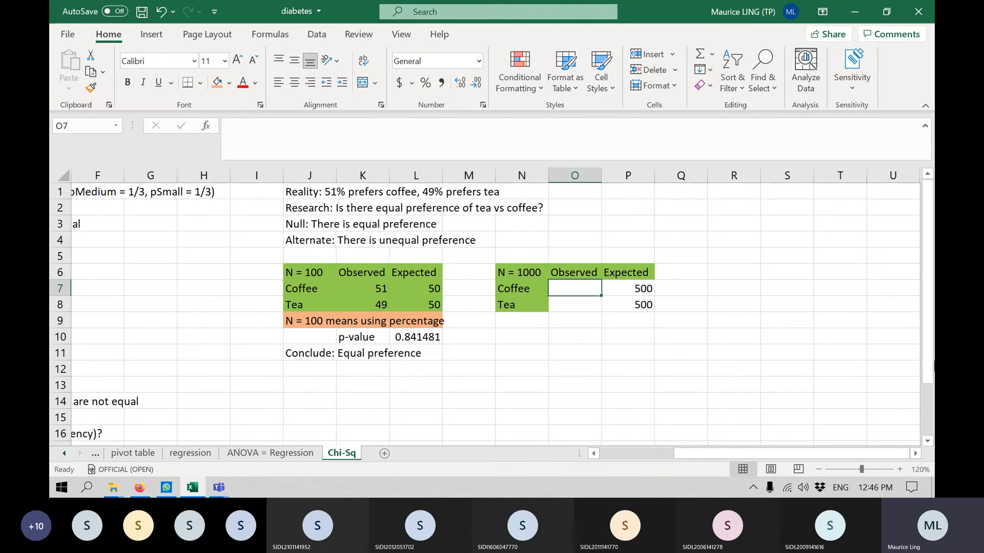
pyautogui.write('510')
pyautogui.press('Return')
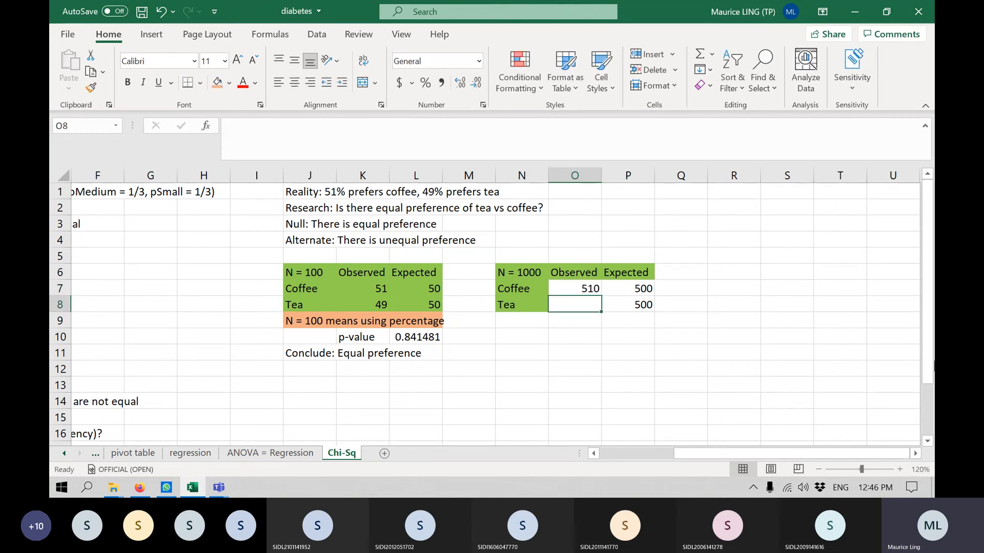
pyautogui.write('490')
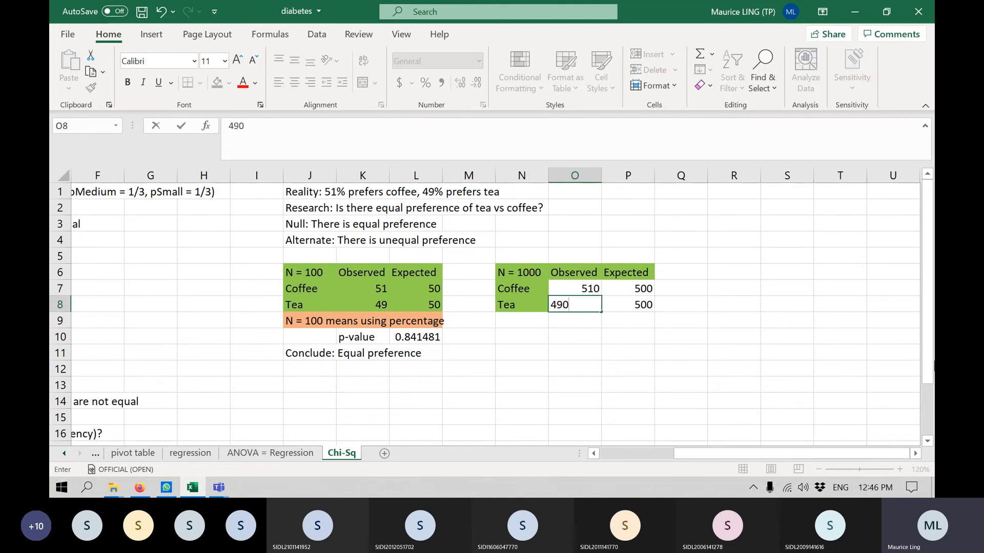
pyautogui.press('Return')
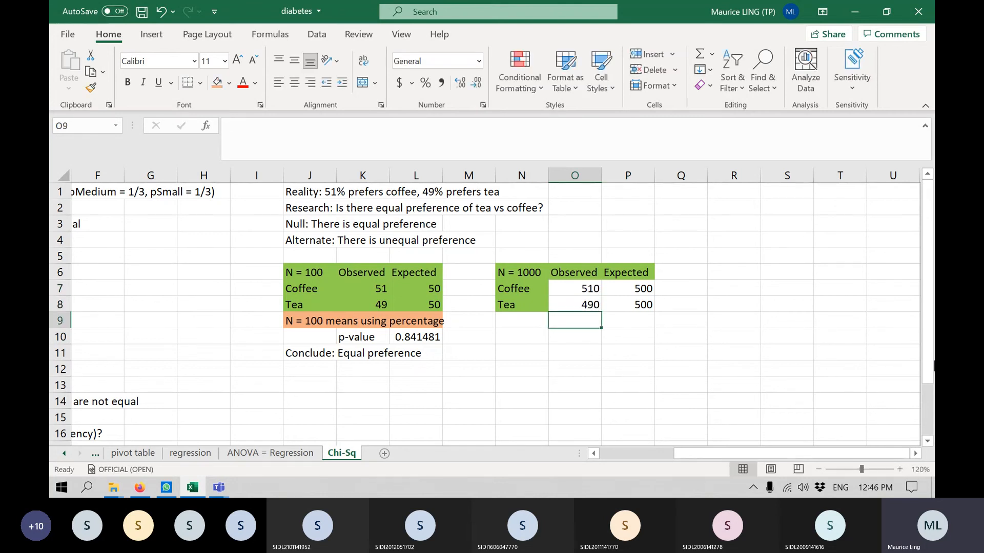
# Label cell O10 below the N = 1000 table as "p-value".
pyautogui.click(599, 339)
pyautogui.write('p')
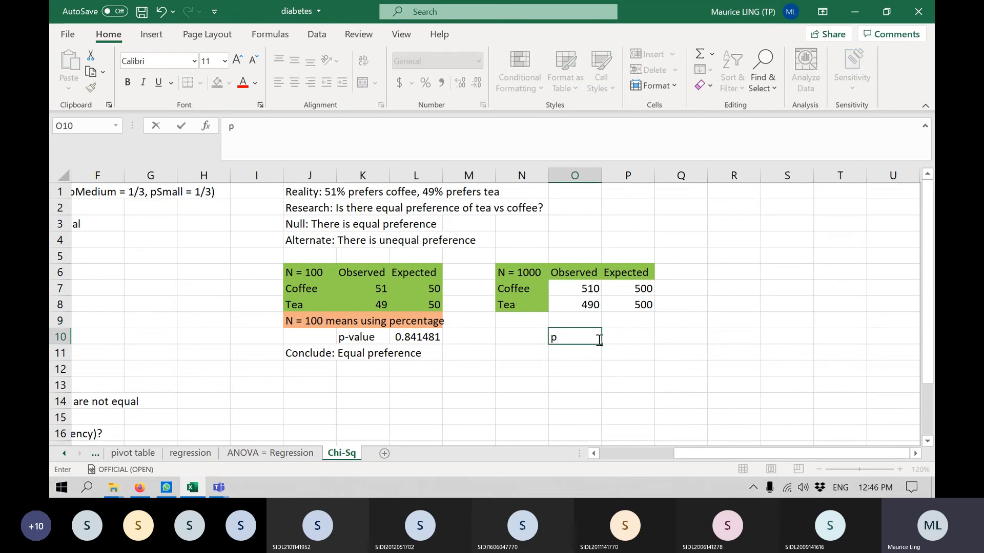
pyautogui.write('-value')
pyautogui.press('Tab')
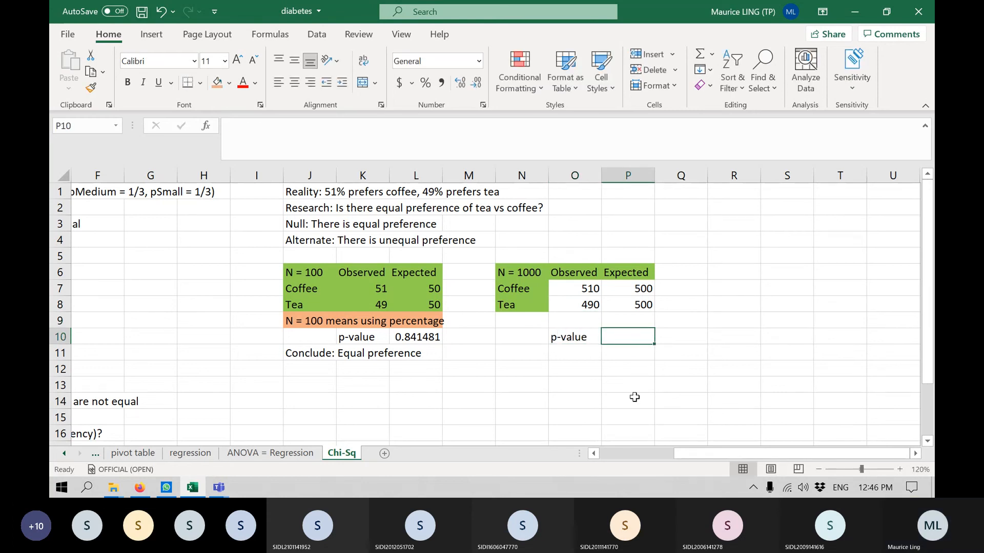
# Calculate the N = 1000 p-value in cell P10 with =CHISQ.TEST(O7:O8,P7:P8).
pyautogui.click(410, 341)
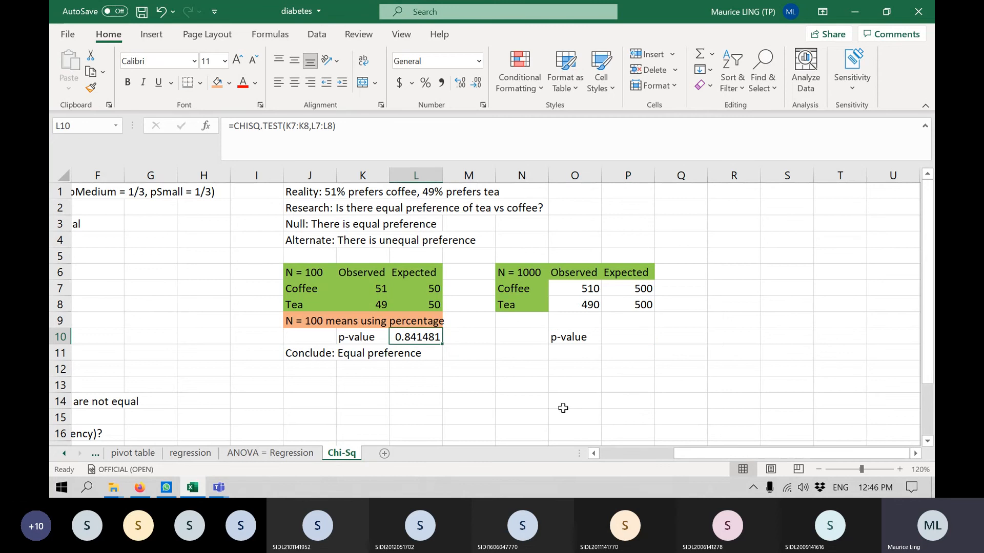
pyautogui.click(915, 454)
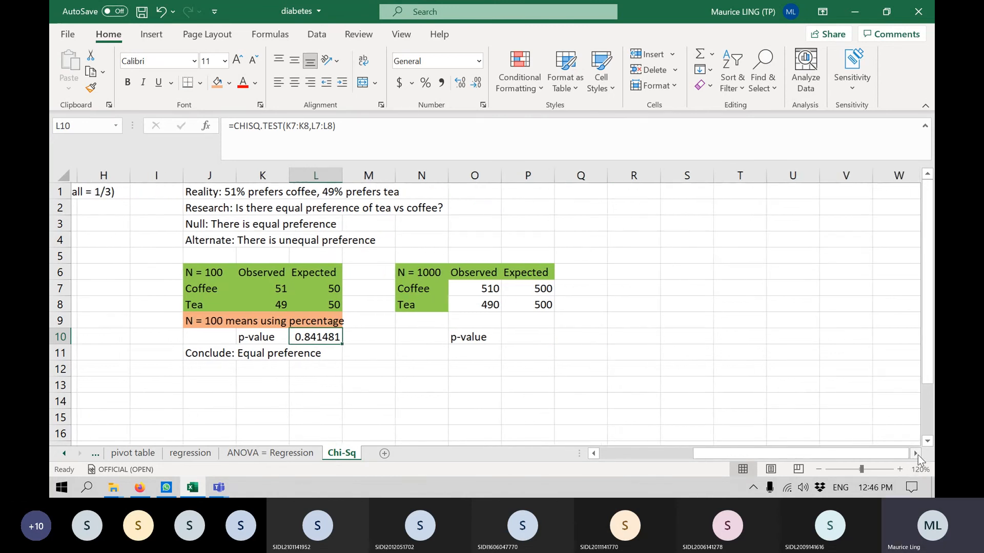
pyautogui.click(510, 332)
pyautogui.write('=chi')
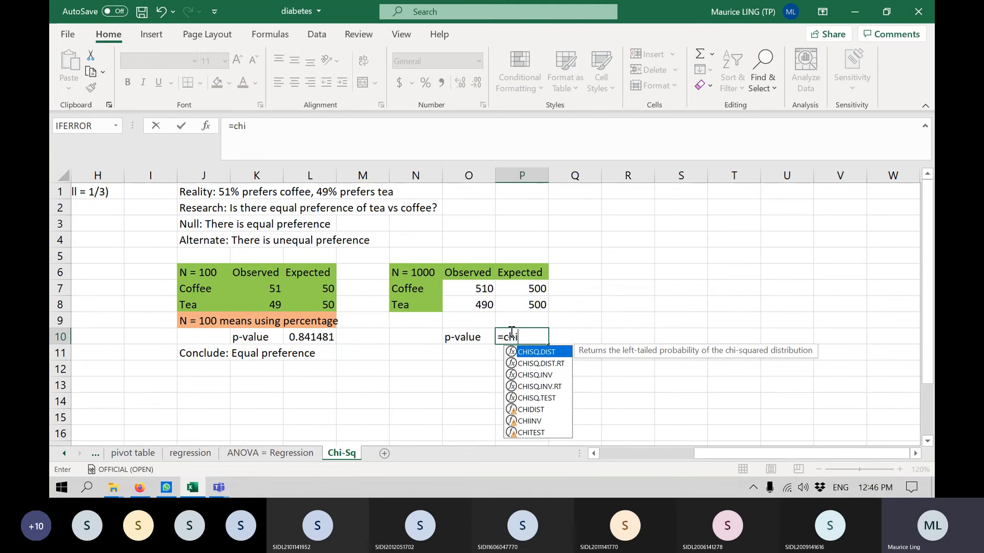
pyautogui.doubleClick(548, 399)
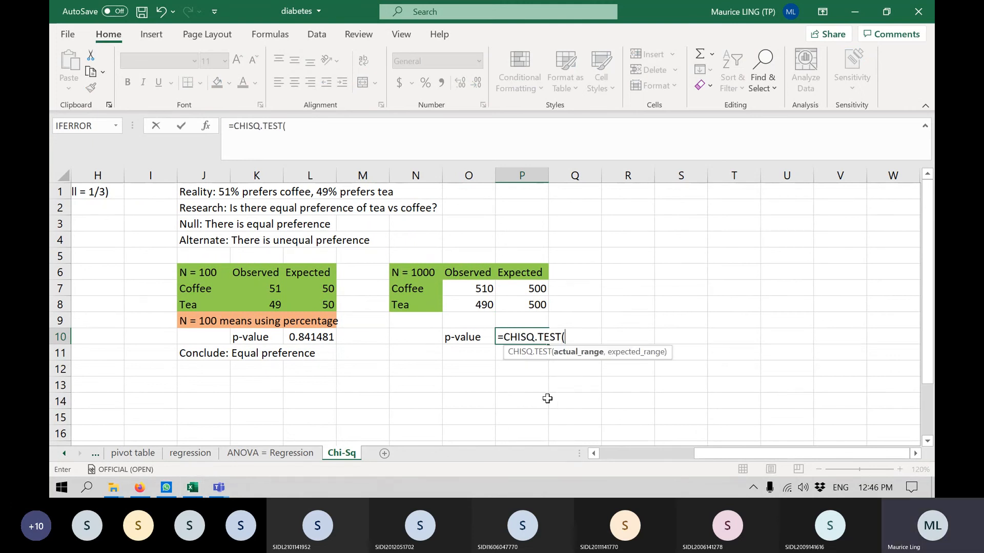
pyautogui.moveTo(482, 288); pyautogui.dragTo(514, 305)
pyautogui.write(',')
pyautogui.write(')')
pyautogui.press('Return')
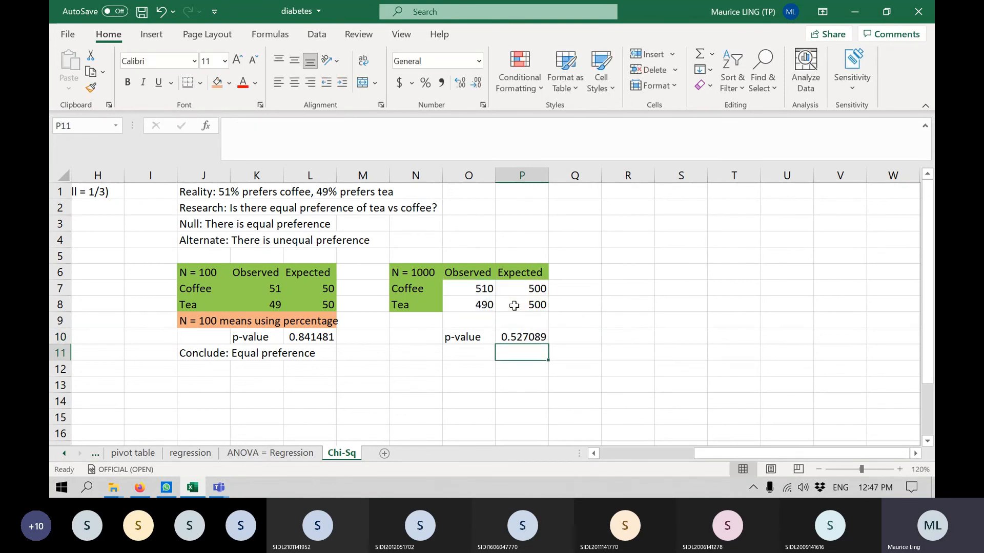
# Highlight the two p-value results in cells L10 and P10 with a yellow fill.
pyautogui.click(520, 336)
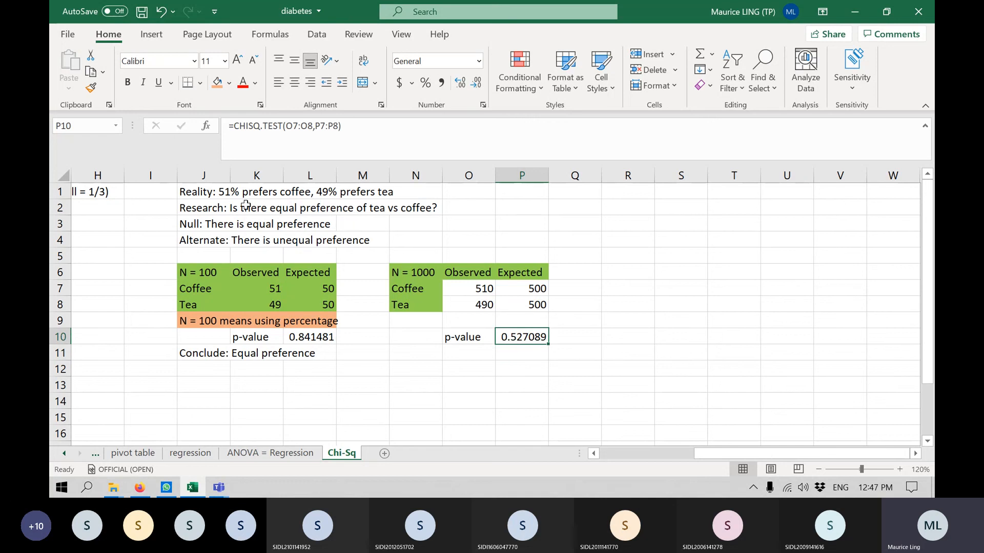
pyautogui.keyDown('ctrl'); pyautogui.click(307, 335); pyautogui.keyUp('ctrl')
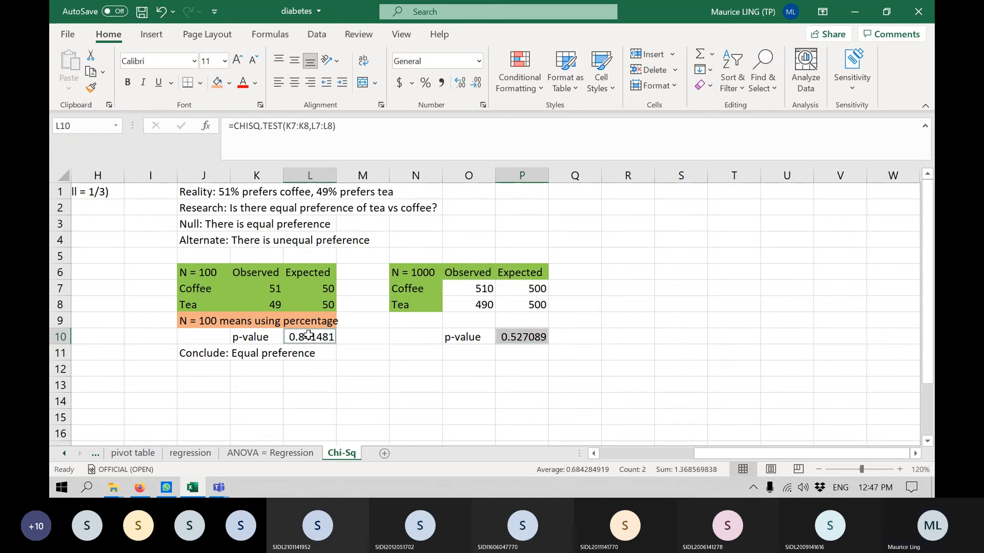
pyautogui.click(229, 83)
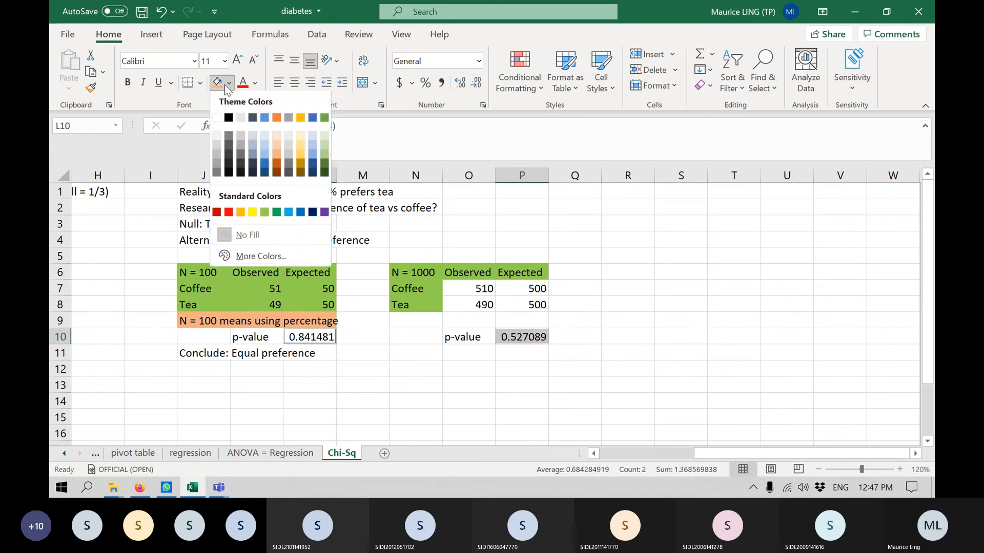
pyautogui.click(253, 212)
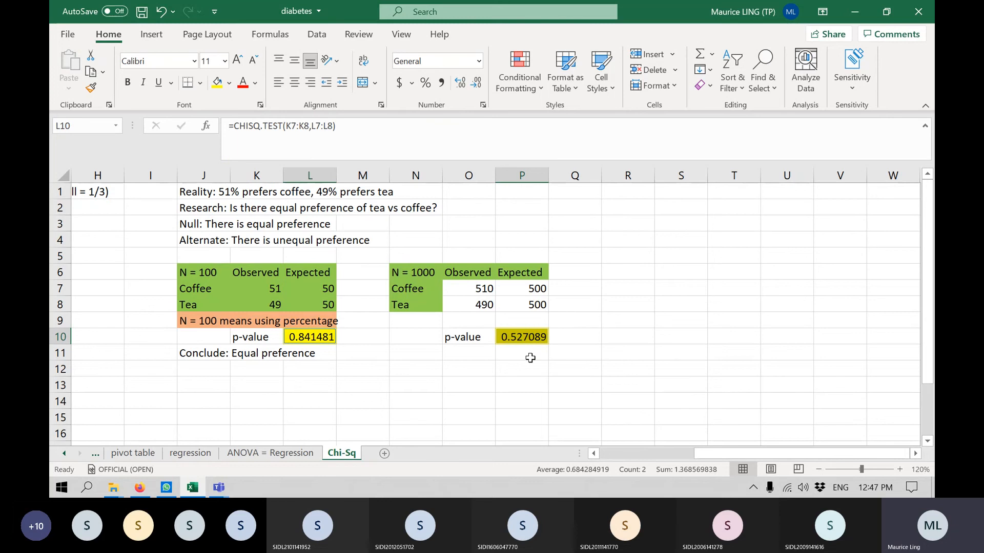
# Copy the conclusion "Conclude: Equal preference" from J11 into cell N11 under the N = 1000 table.
pyautogui.click(428, 275)
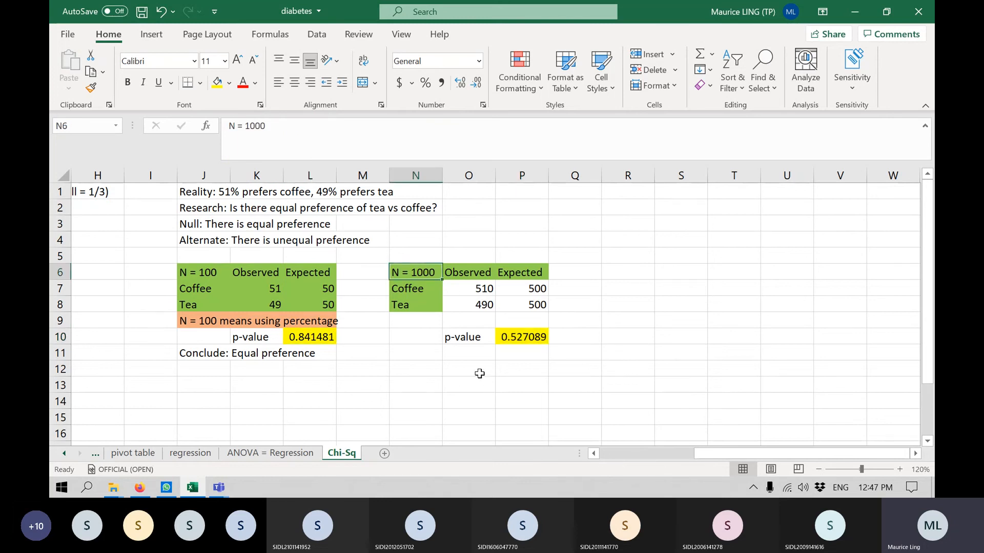
pyautogui.click(430, 354)
pyautogui.click(200, 350)
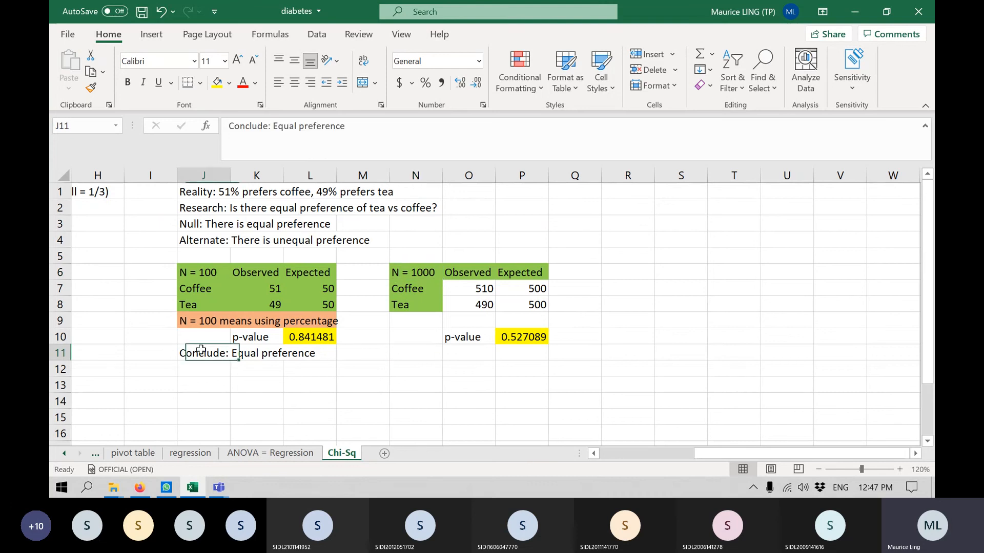
pyautogui.hotkey('ctrl', 'c')
pyautogui.click(406, 356)
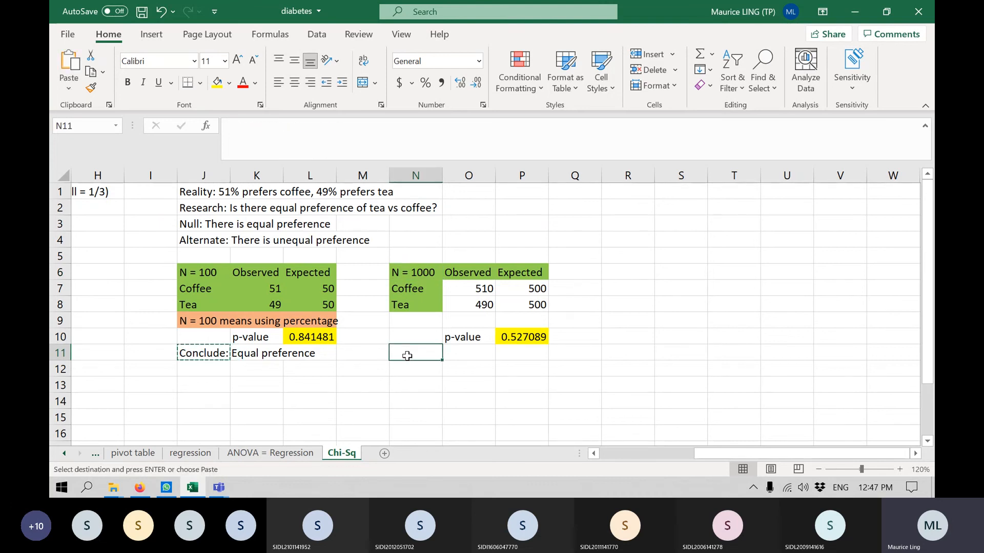
pyautogui.hotkey('ctrl', 'v')
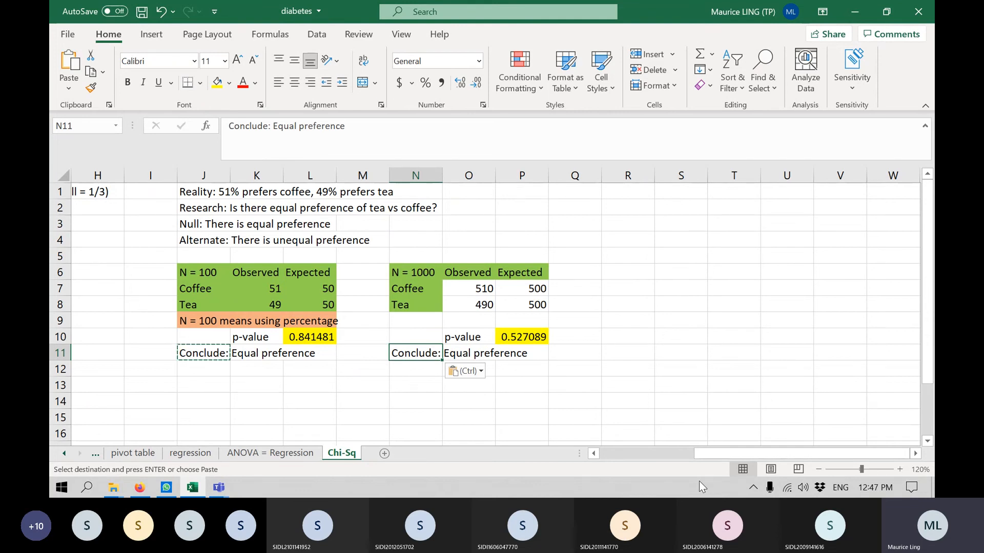
pyautogui.click(915, 454)
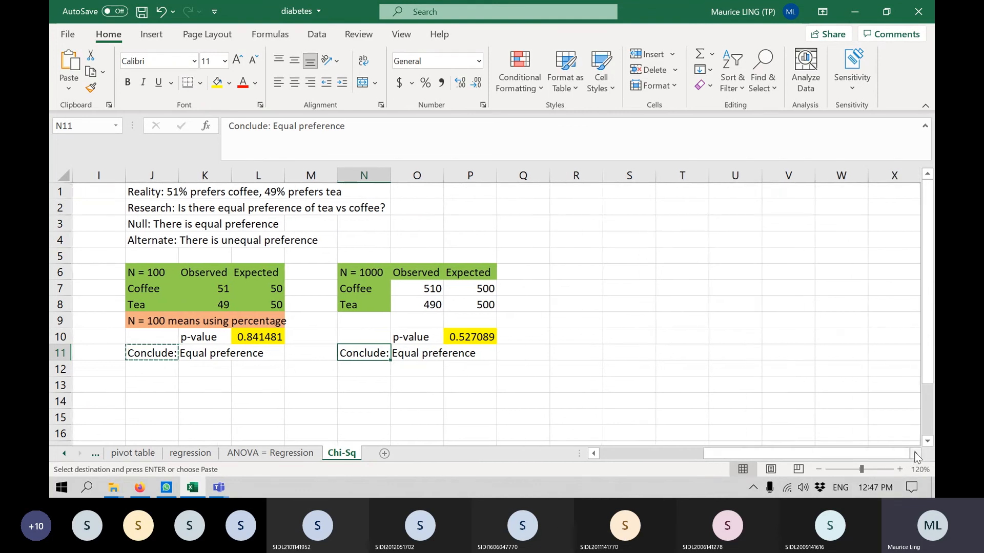
# Copy the N = 1000 table with its p-value and conclusion, N6:P11, to a new block starting at R6.
pyautogui.moveTo(823, 453); pyautogui.dragTo(812, 456)
pyautogui.moveTo(340, 272); pyautogui.dragTo(475, 353)
pyautogui.hotkey('ctrl', 'c')
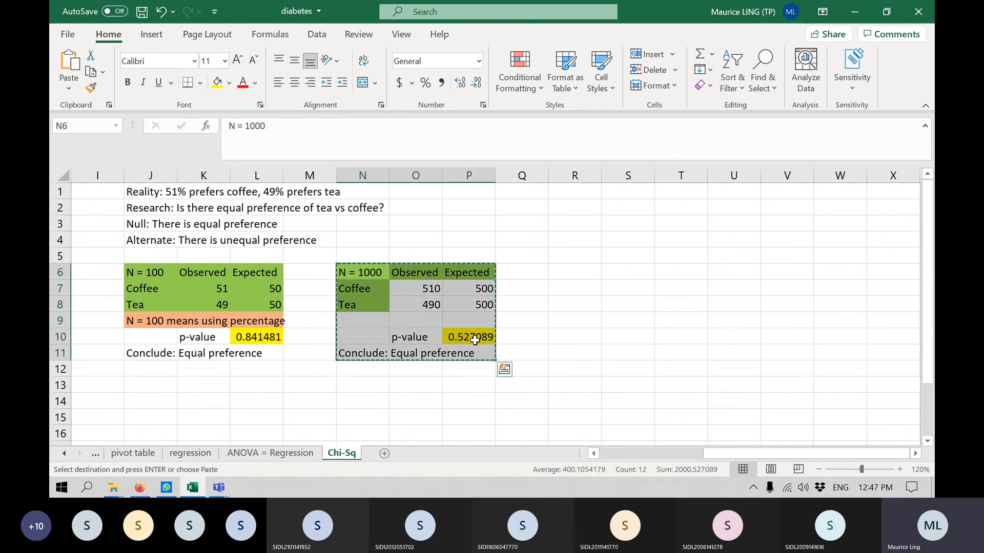
pyautogui.click(570, 274)
pyautogui.hotkey('ctrl', 'v')
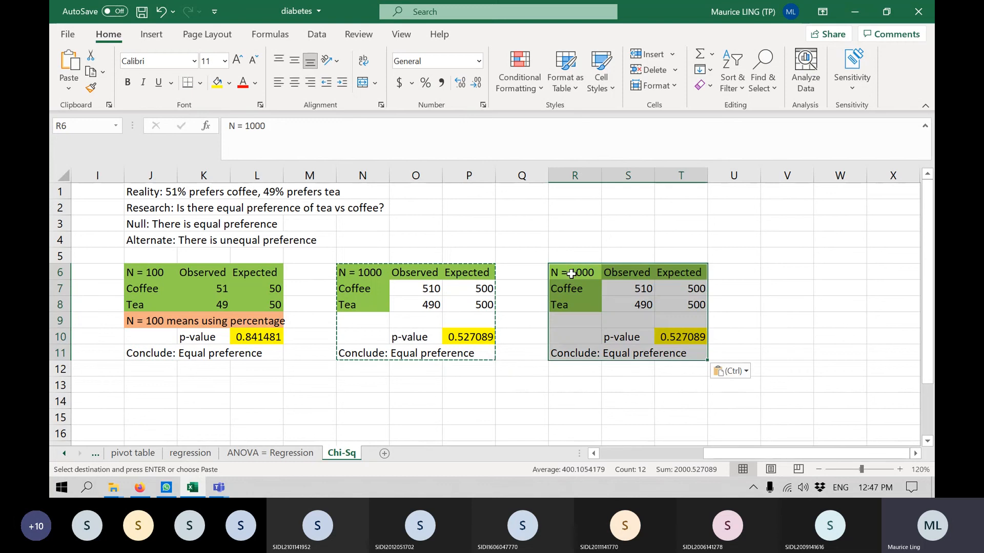
# Change the heading in cell R6 of the copied table to "N = 10000".
pyautogui.click(571, 273)
pyautogui.press('Escape')
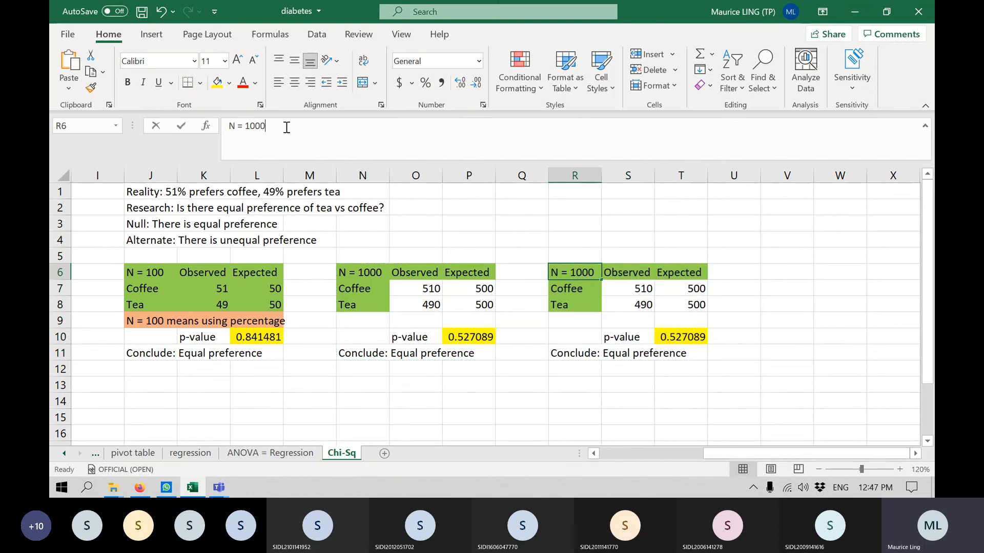
pyautogui.write('0')
pyautogui.press('Return')
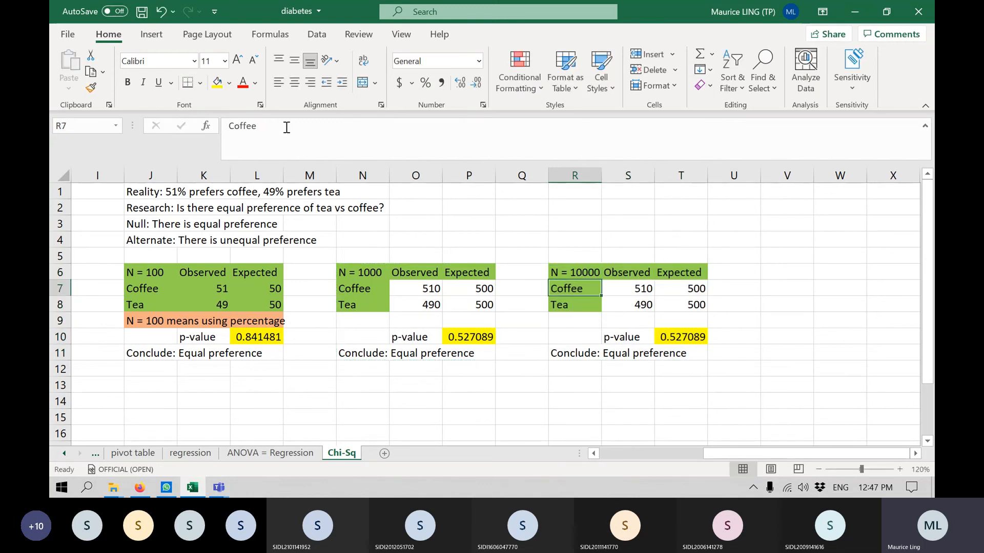
# Set the expected coffee and tea counts in T7 and T8 to 5000 each.
pyautogui.click(682, 288)
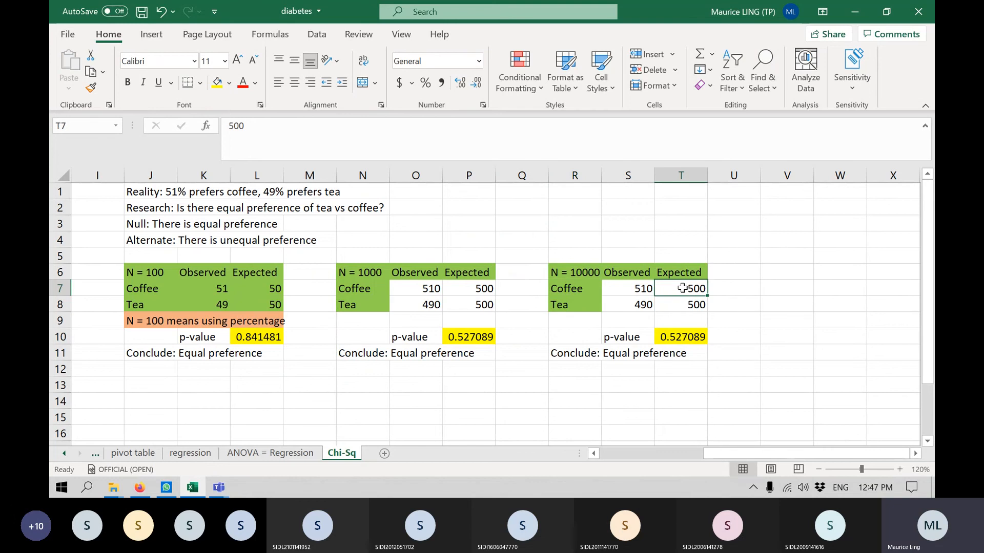
pyautogui.write('5000')
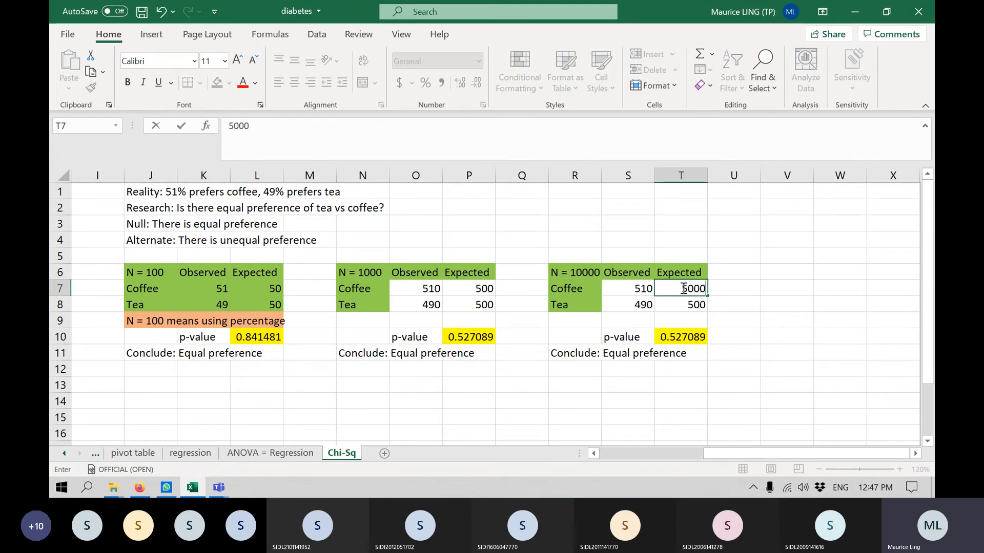
pyautogui.press('Return')
pyautogui.write('5000')
pyautogui.press('Return')
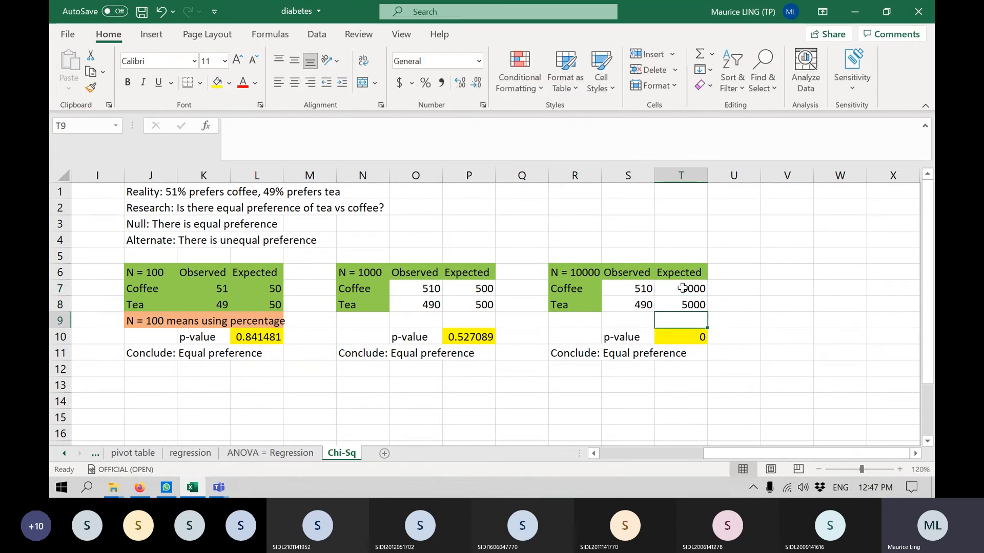
# Set the observed counts of the N = 10000 table to 5100 for coffee in S7 and 4900 for tea in S8.
pyautogui.click(644, 290)
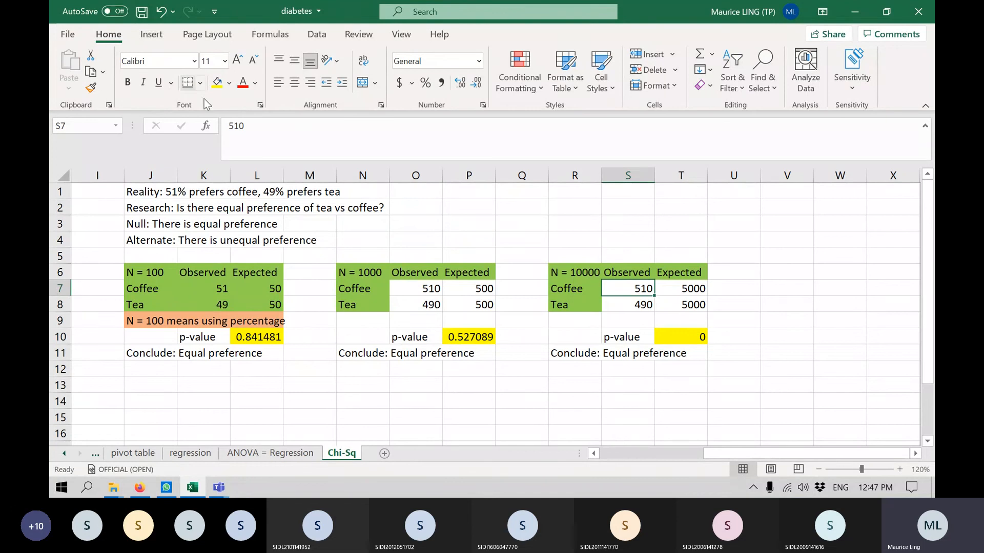
pyautogui.click(273, 123)
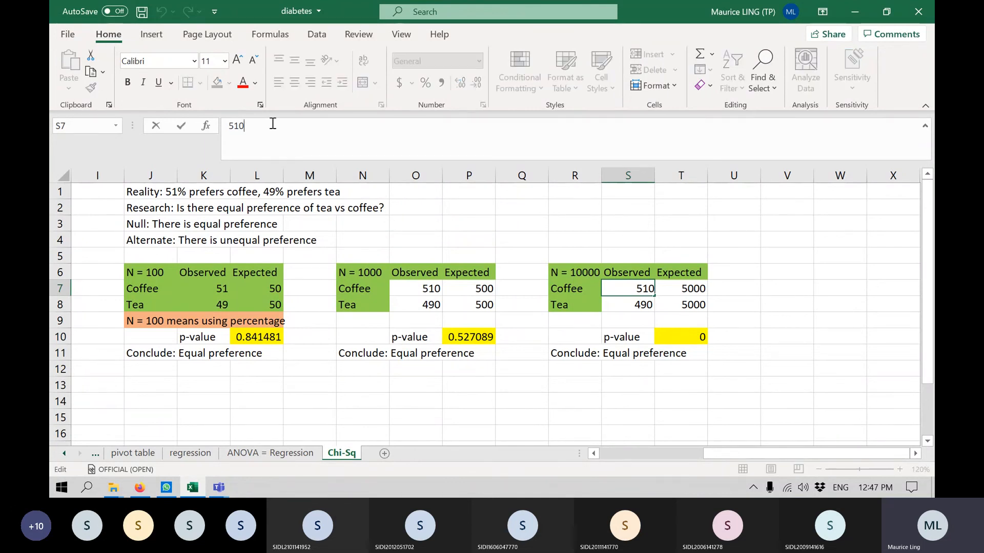
pyautogui.write('5100')
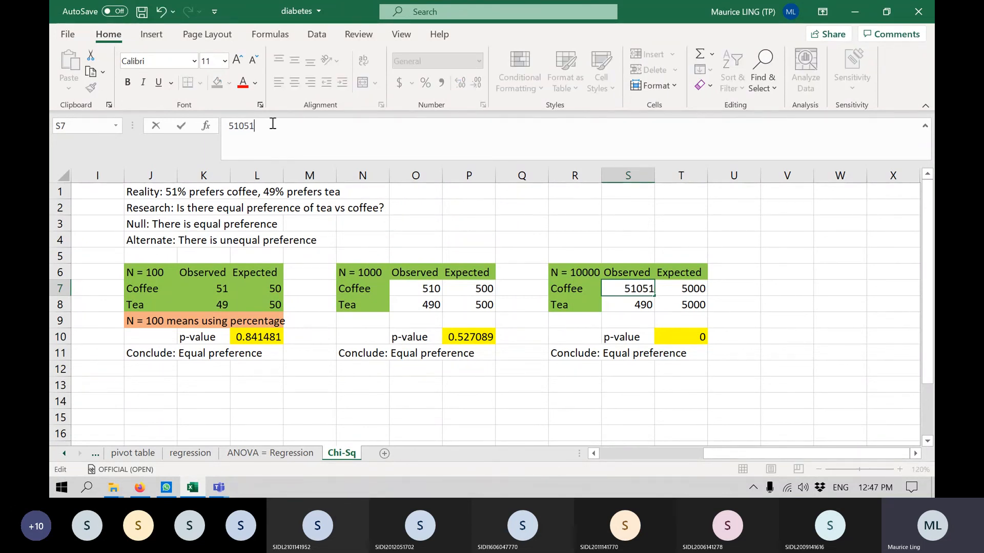
pyautogui.press('BackSpace')
pyautogui.press('BackSpace')
pyautogui.press('BackSpace')
pyautogui.press('BackSpace')
pyautogui.write('0')
pyautogui.press('Return')
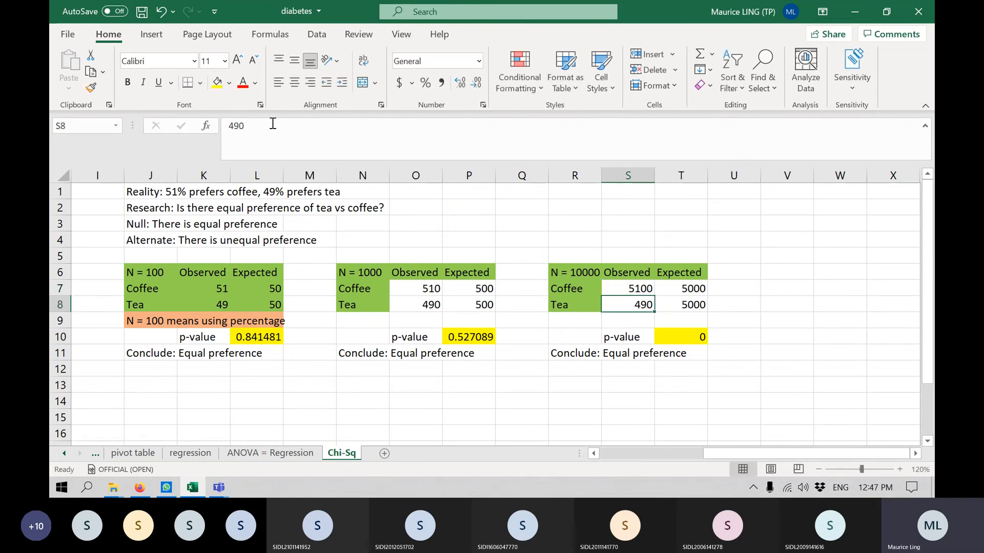
pyautogui.click(272, 124)
pyautogui.write('0')
pyautogui.press('Return')
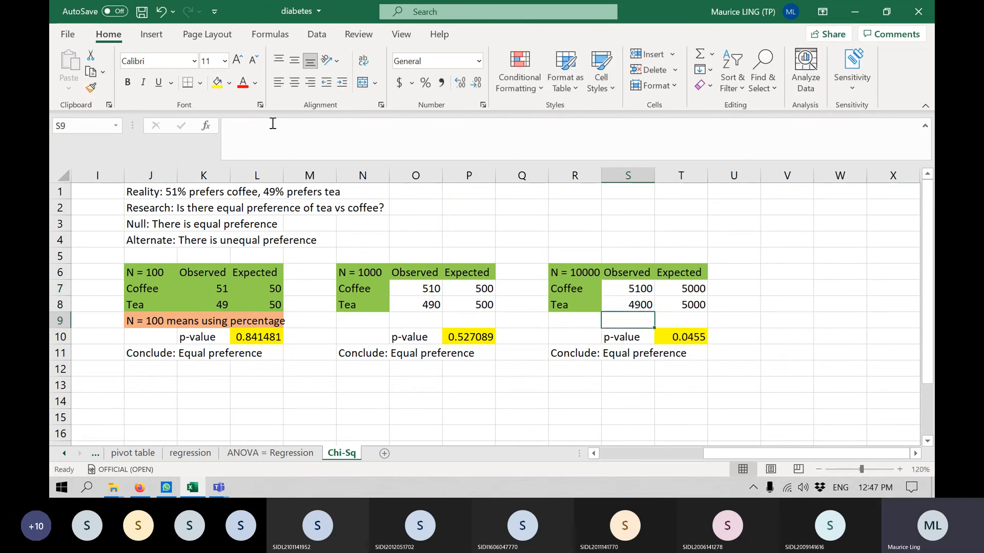
# Change the conclusion in R11 under the N = 10000 table to "Conclude: UNEqual preference".
pyautogui.click(685, 338)
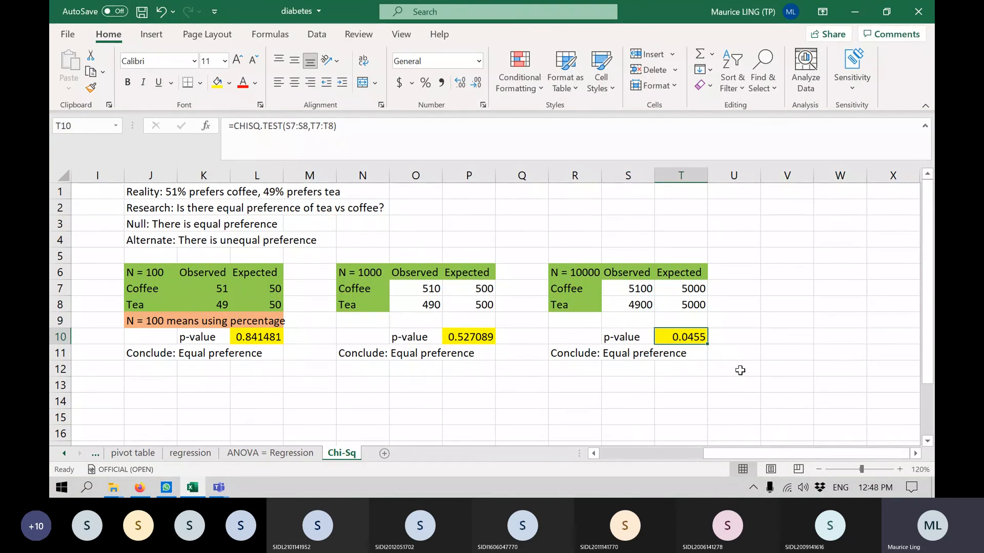
pyautogui.click(574, 351)
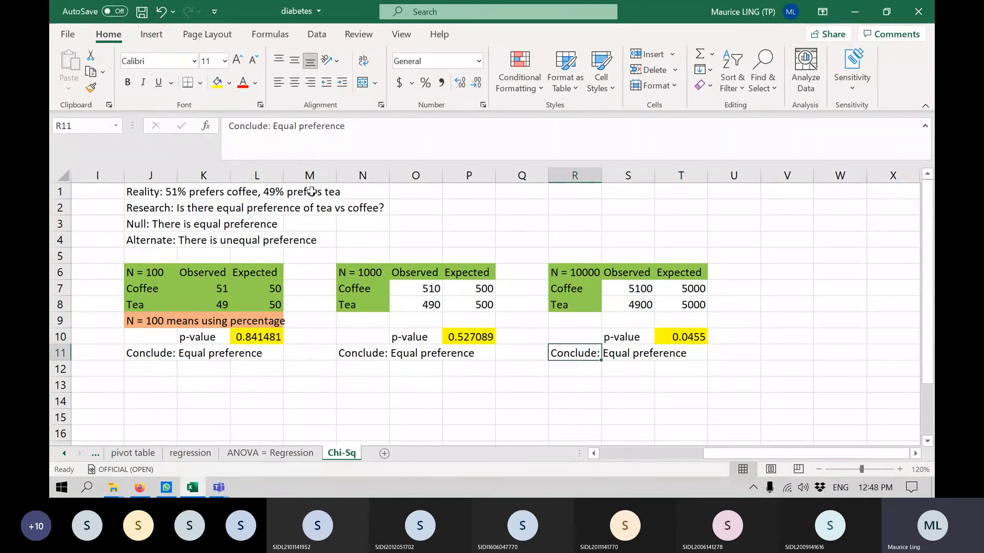
pyautogui.click(276, 123)
pyautogui.press('Delete')
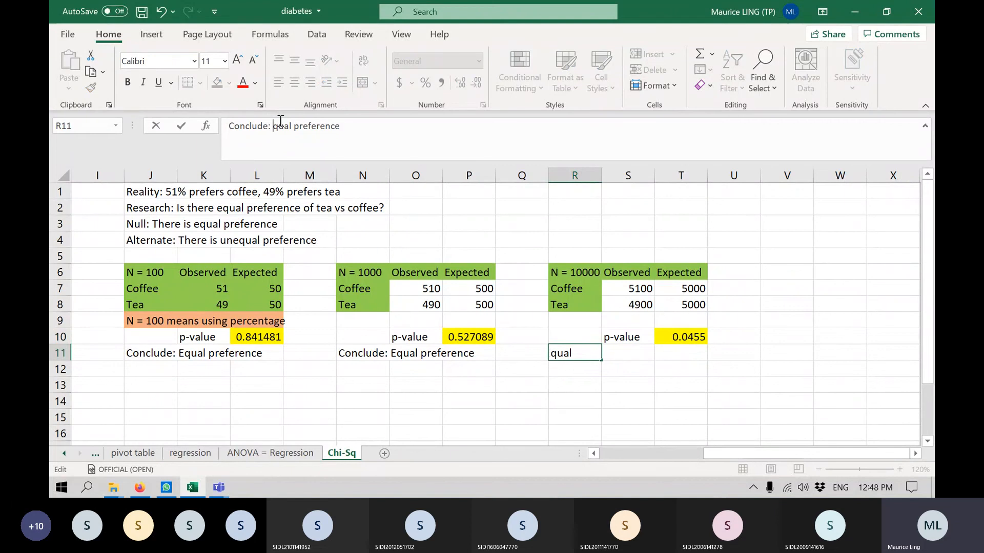
pyautogui.write('UNE')
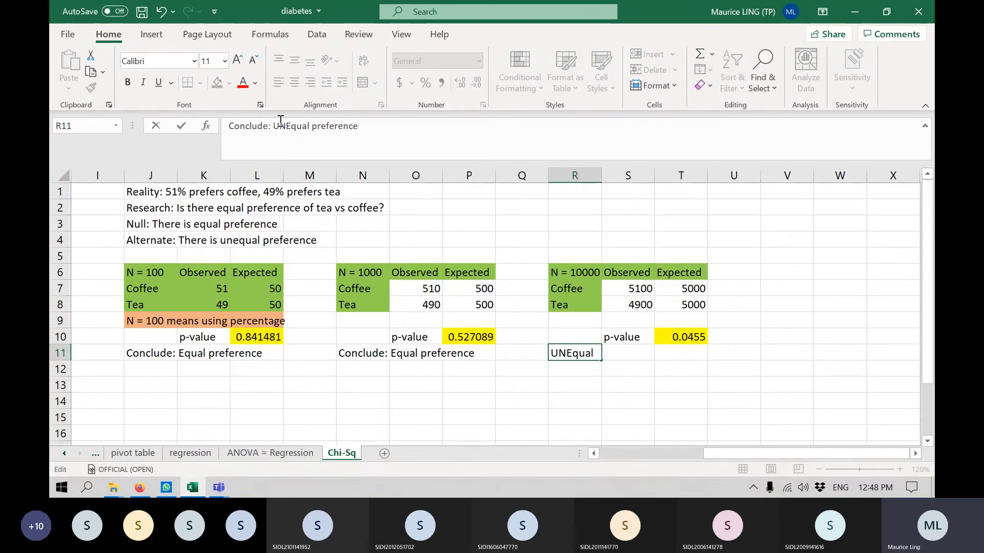
pyautogui.press('Return')
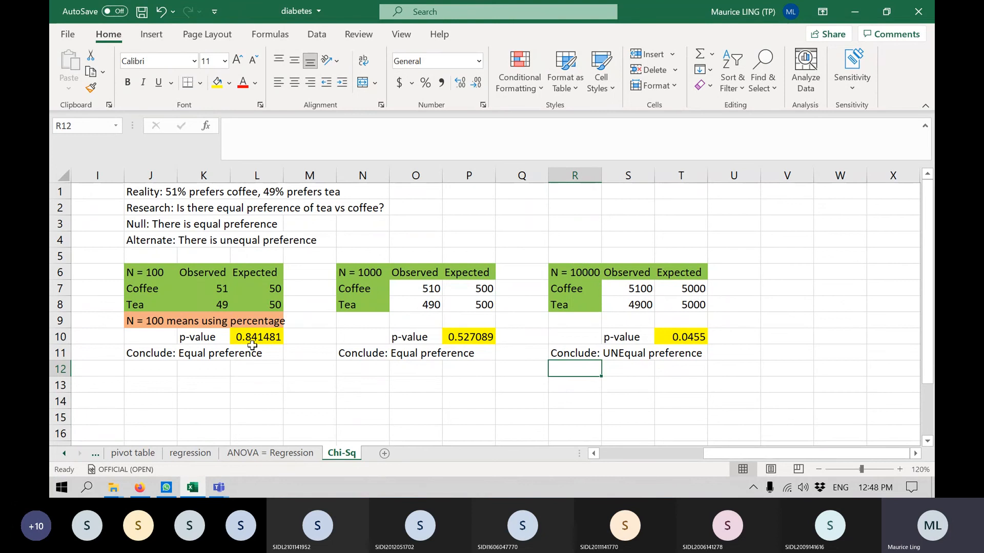
pyautogui.moveTo(133, 262); pyautogui.dragTo(267, 356)
pyautogui.click(415, 430)
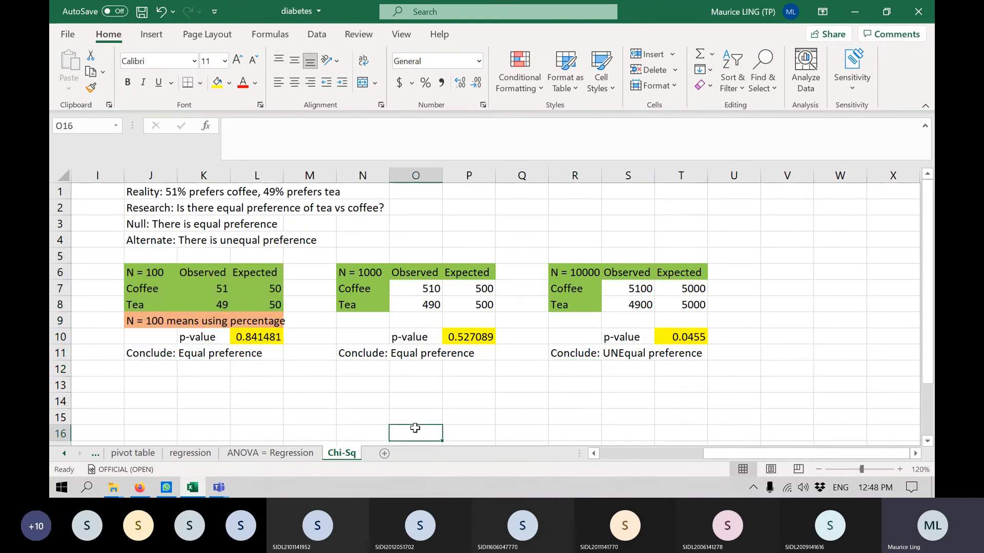
# Enter the note "Chi-Square is sensitive to sample size (count)" in cell J13.
pyautogui.click(169, 384)
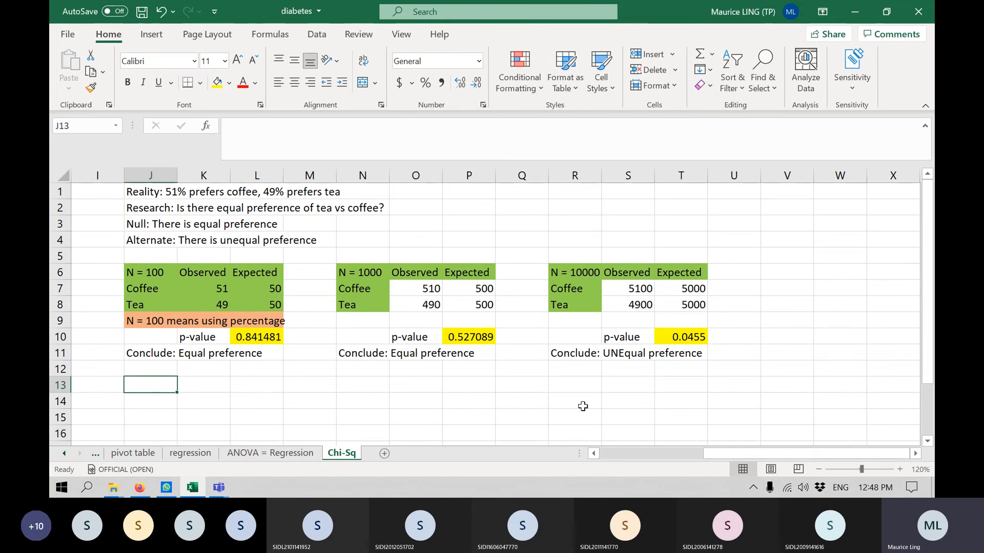
pyautogui.write('Chi-S')
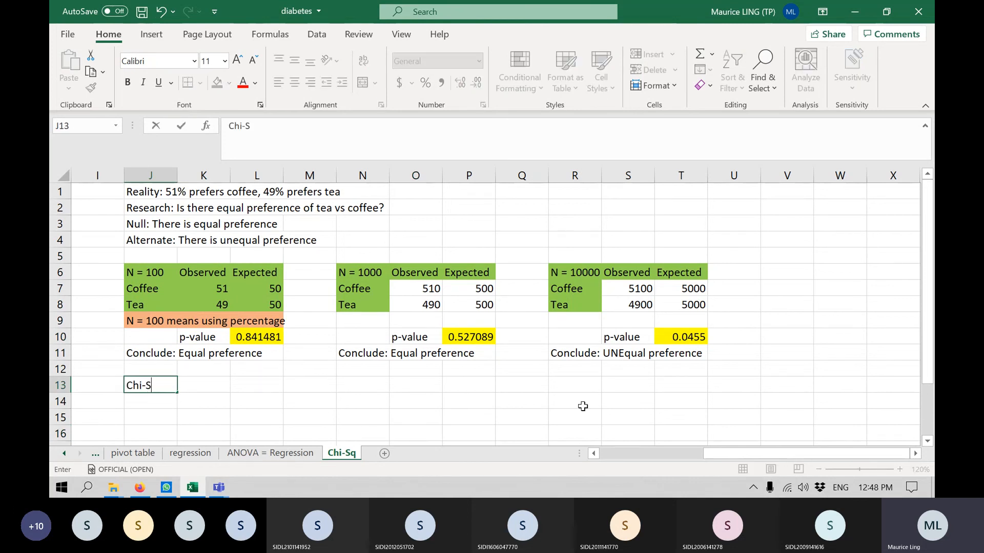
pyautogui.write('quare is sensitive ')
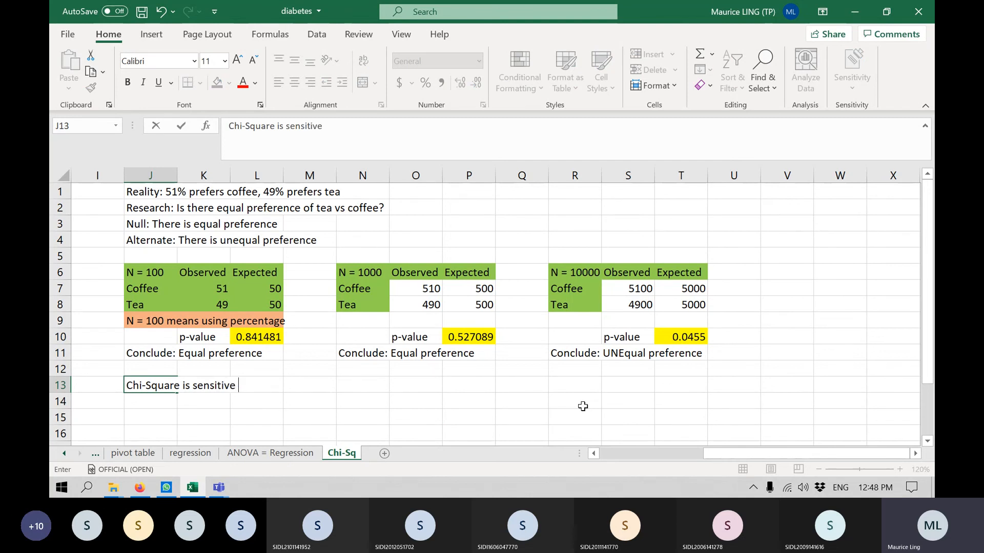
pyautogui.write('to sample size')
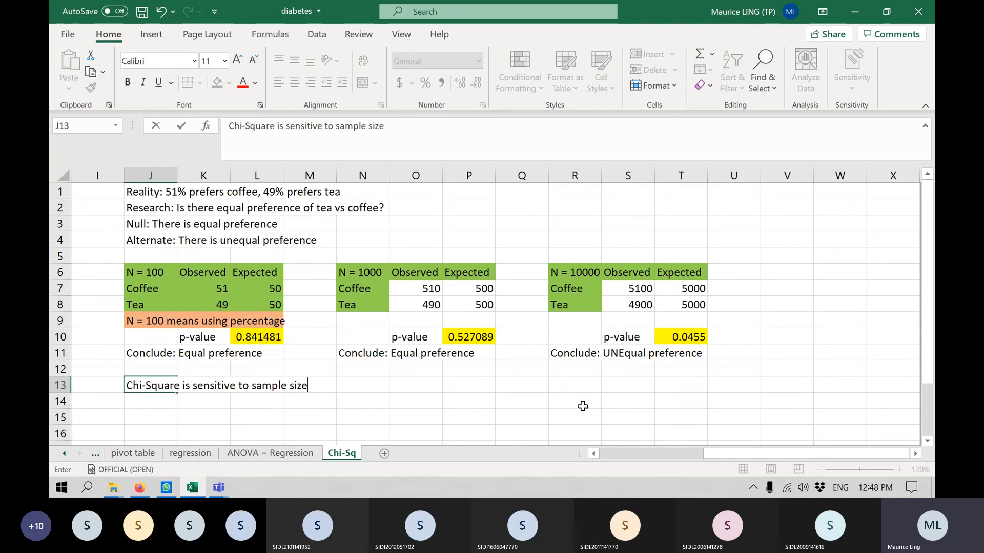
pyautogui.write(' (count')
pyautogui.press('Return')
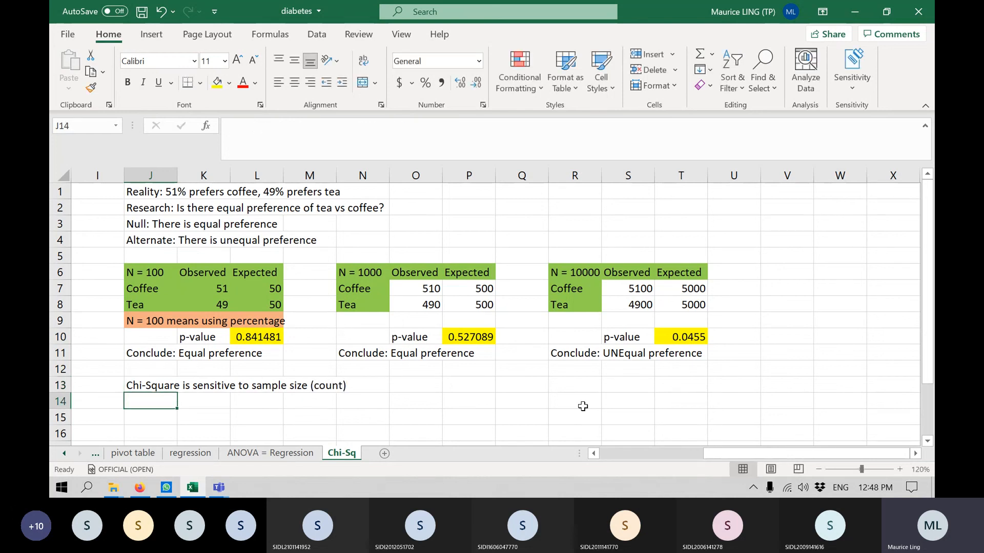
# Enter "Therefore, always use count or frequency instead of converting to percentage." in cell J14 and save the workbook.
pyautogui.write('There')
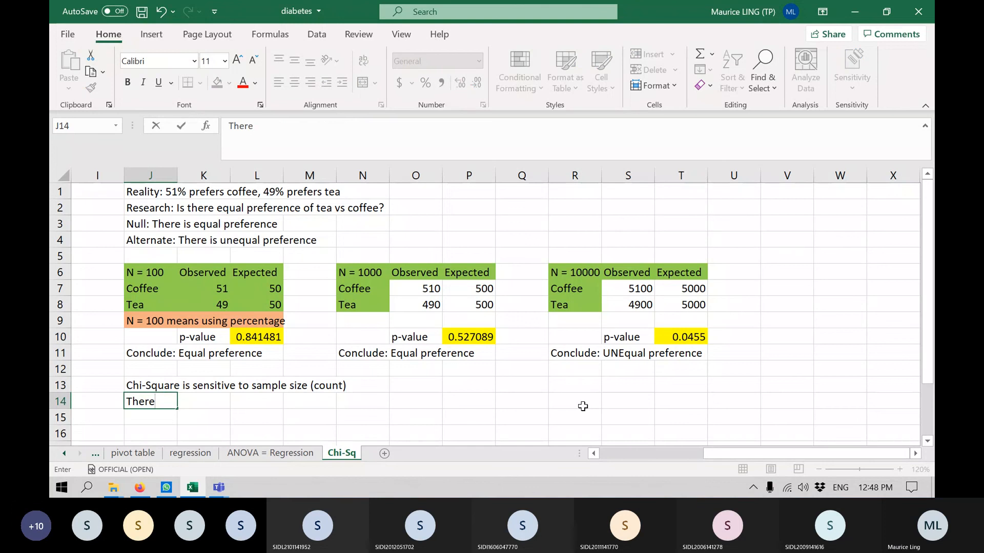
pyautogui.write('fore, alw')
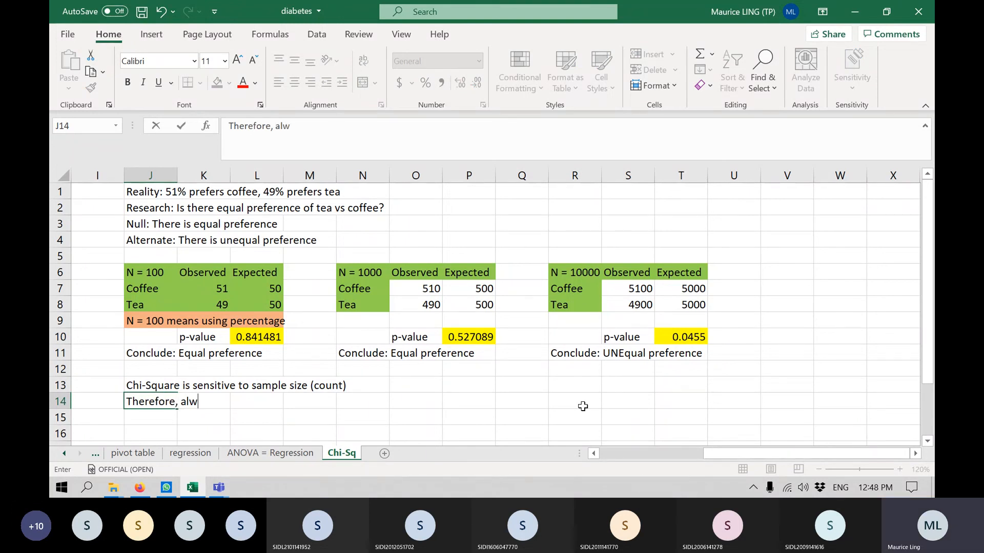
pyautogui.write('ays use count or ')
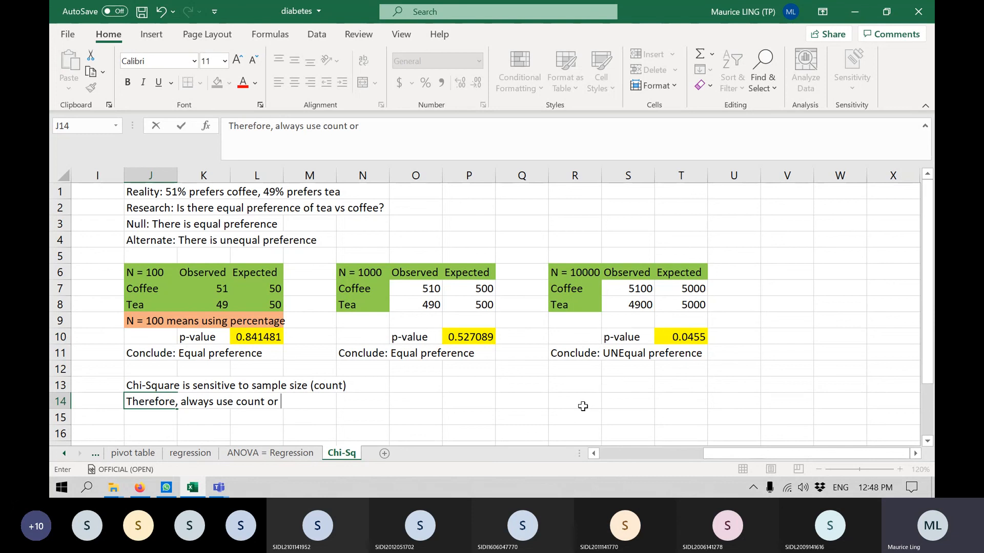
pyautogui.write('frequ')
pyautogui.press('BackSpace')
pyautogui.press('BackSpace')
pyautogui.write('equency ')
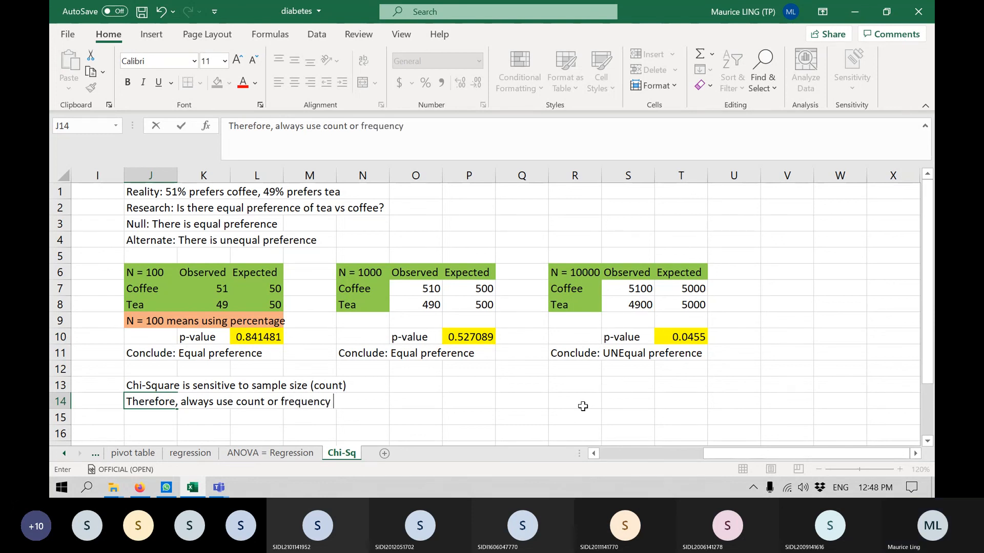
pyautogui.write('instead of ')
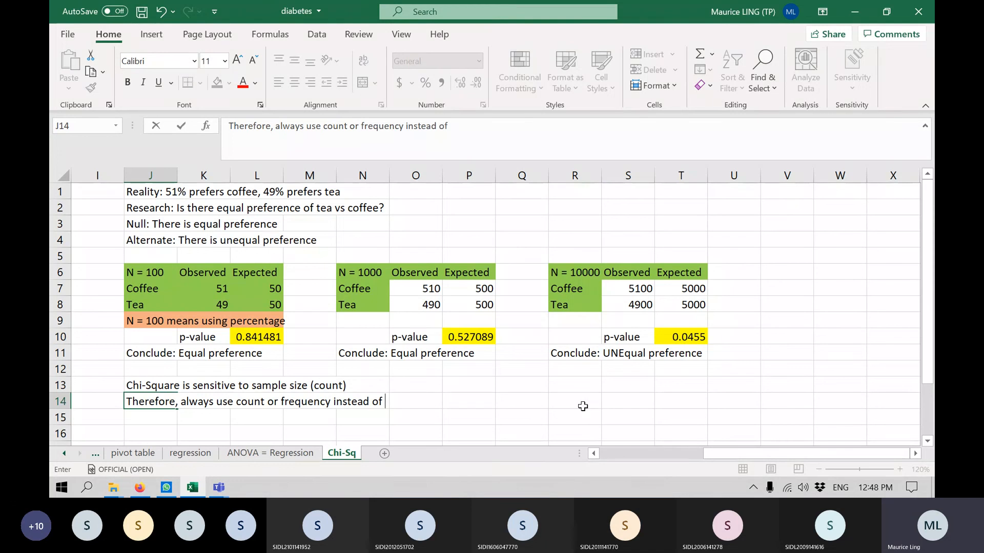
pyautogui.write('converting to perc')
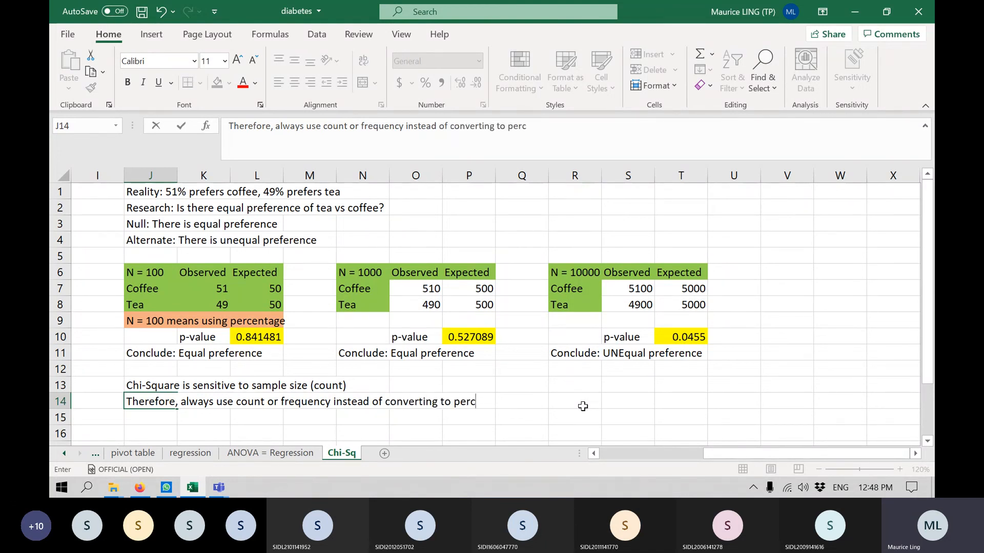
pyautogui.write('entag')
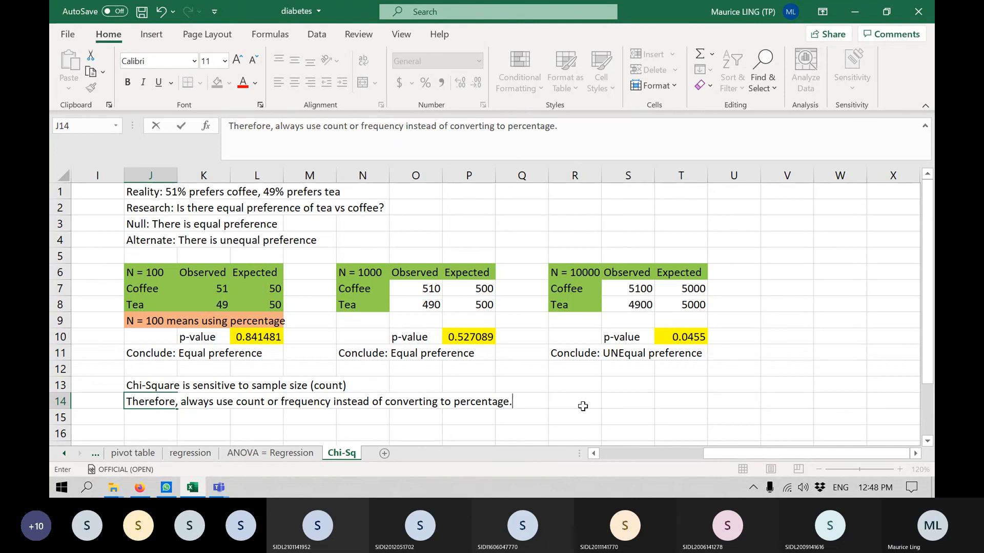
pyautogui.write('e.')
pyautogui.press('Return')
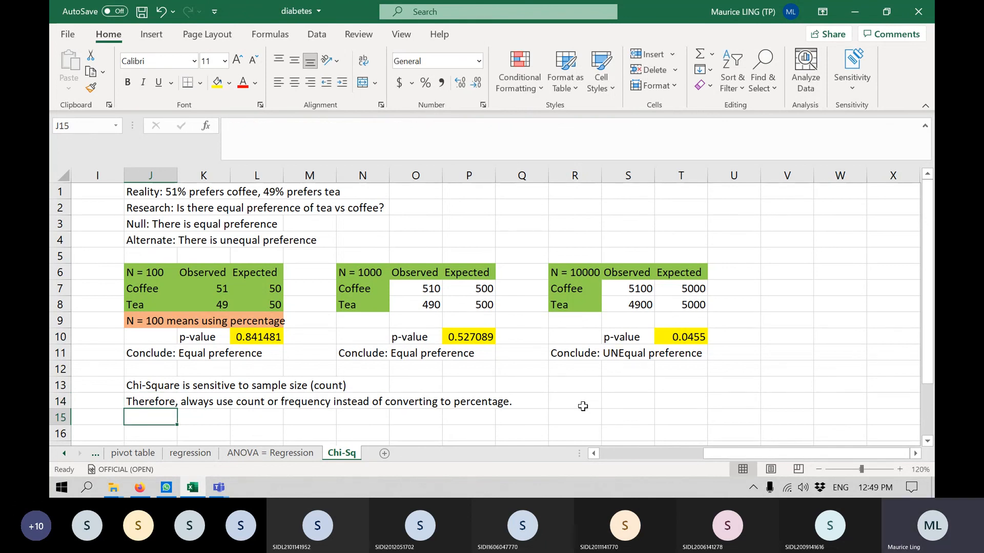
pyautogui.hotkey('ctrl', 's')
pyautogui.click(915, 454)
pyautogui.moveTo(505, 273); pyautogui.dragTo(650, 358)
pyautogui.hotkey('ctrl', 'c')
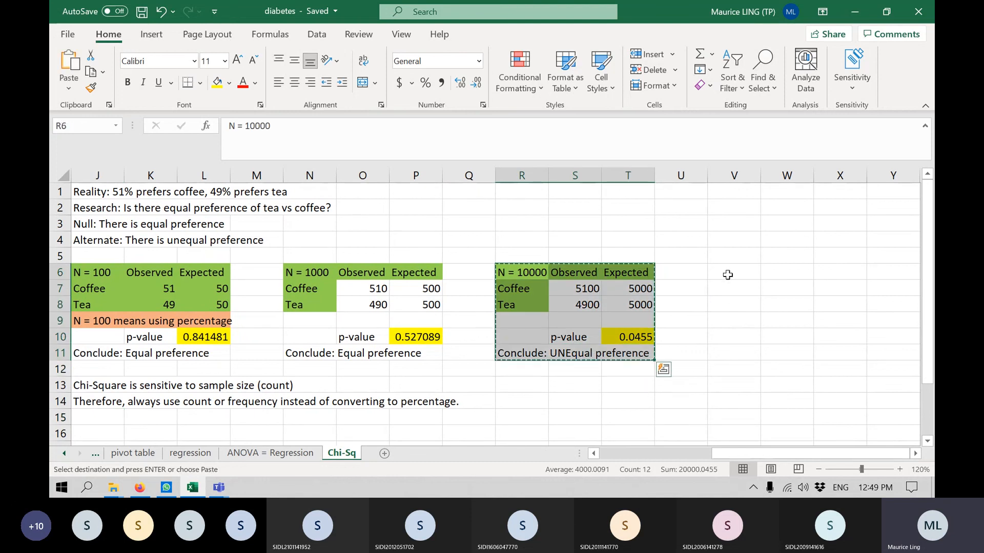
pyautogui.click(725, 274)
pyautogui.hotkey('ctrl', 'b')
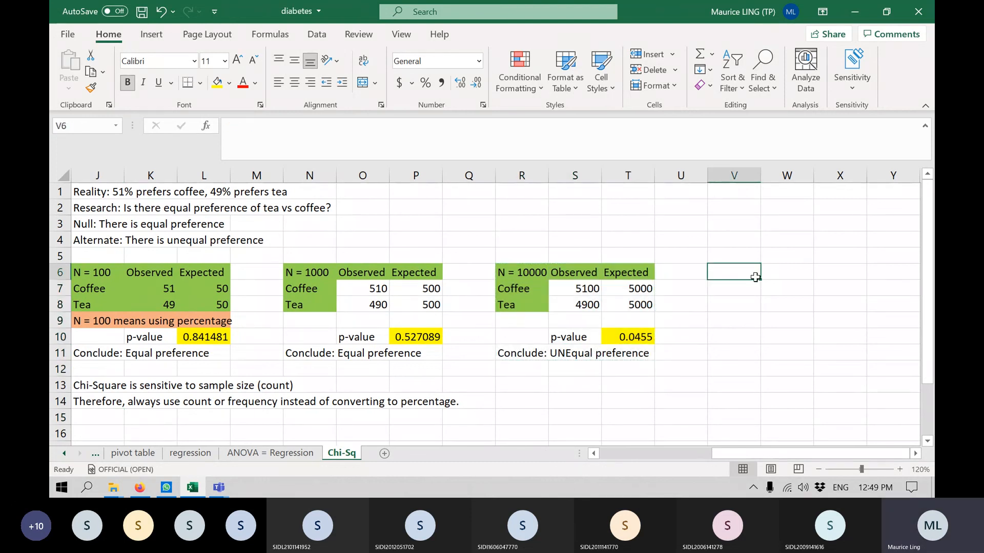
# Duplicate the N = 10000 table with its p-value and conclusion (R6:T11) to the range starting at V6.
pyautogui.moveTo(517, 272); pyautogui.dragTo(640, 355)
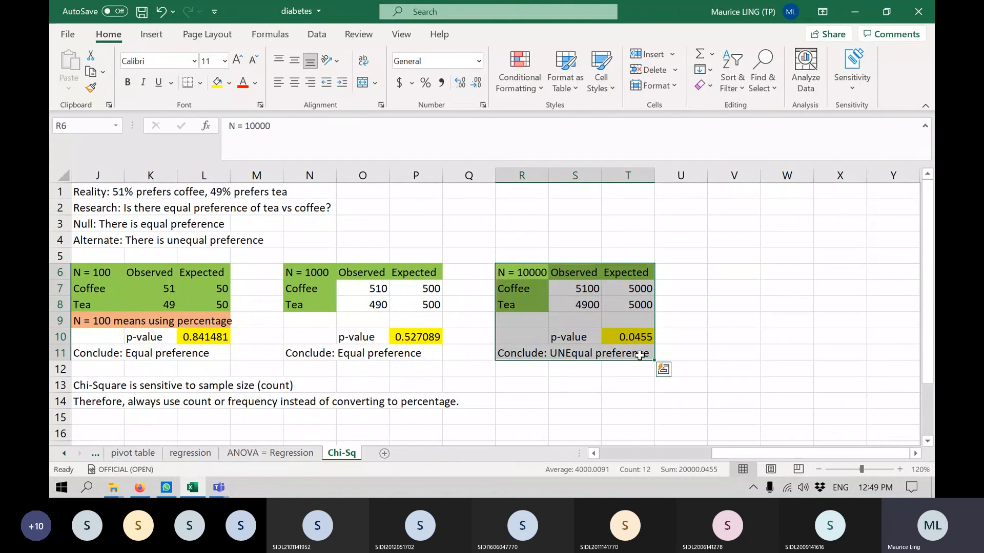
pyautogui.hotkey('ctrl', 'c')
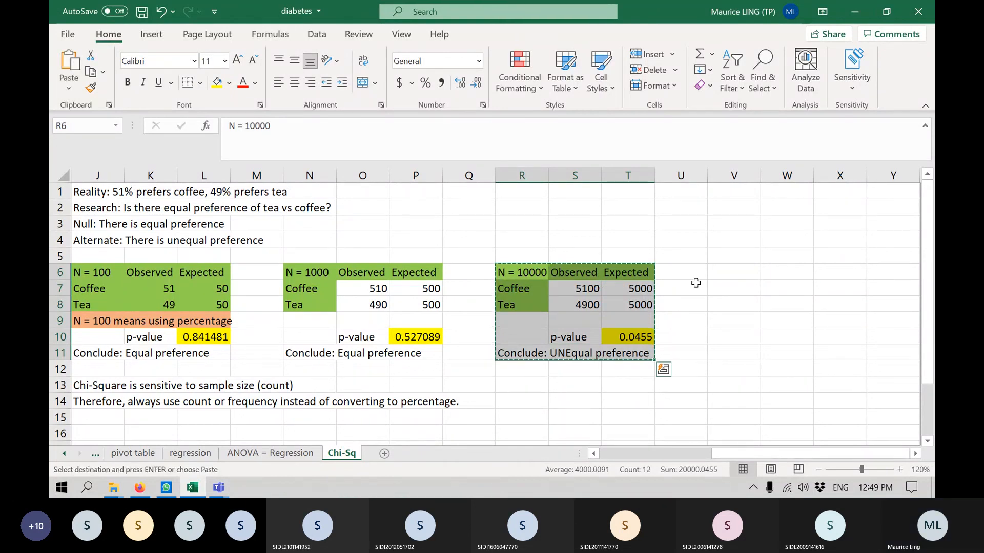
pyautogui.click(727, 273)
pyautogui.hotkey('ctrl', 'v')
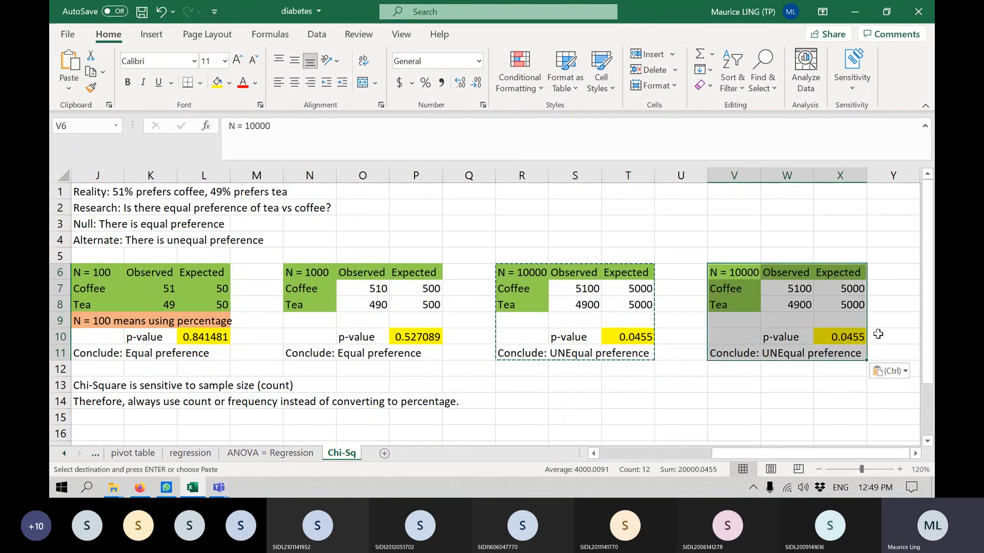
# Change the heading of the copied table in V6 to "N = 1".
pyautogui.click(738, 287)
pyautogui.click(741, 275)
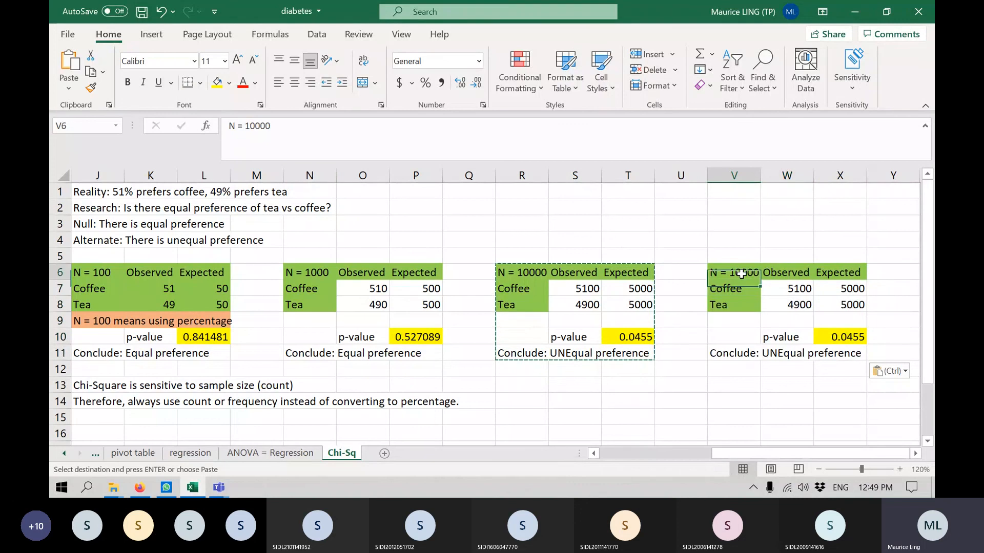
pyautogui.click(309, 128)
pyautogui.press('BackSpace')
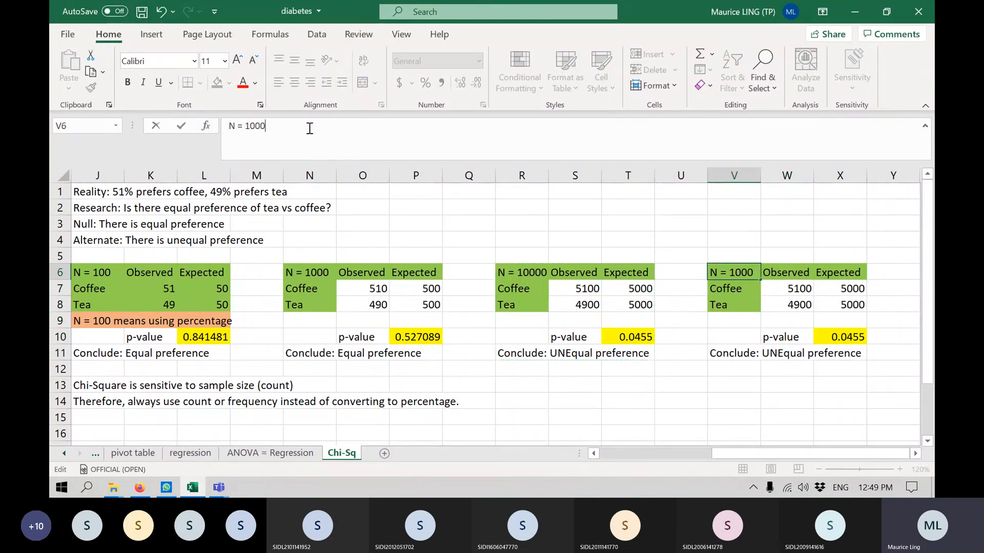
pyautogui.press('BackSpace')
pyautogui.press('BackSpace')
pyautogui.press('BackSpace')
pyautogui.press('Return')
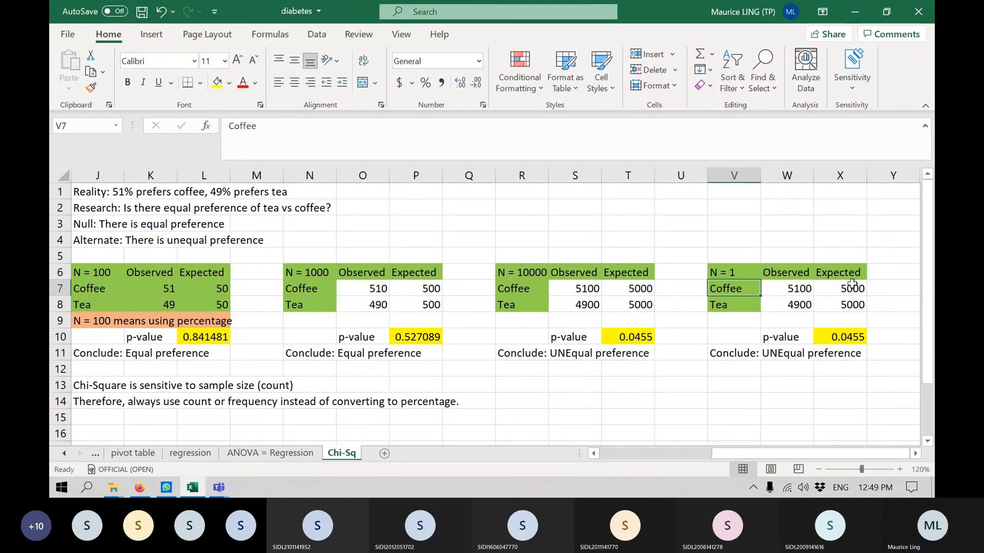
# Set the observed values of the N = 1 table to 0.51 for coffee in W7 and 0.49 for tea in W8.
pyautogui.click(773, 291)
pyautogui.write('0.')
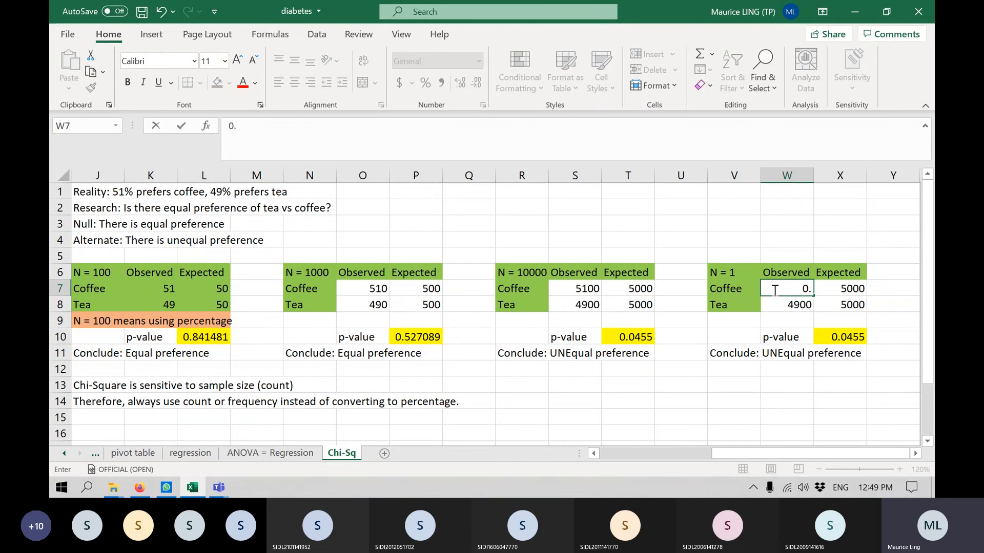
pyautogui.write('51')
pyautogui.press('Return')
pyautogui.write('0')
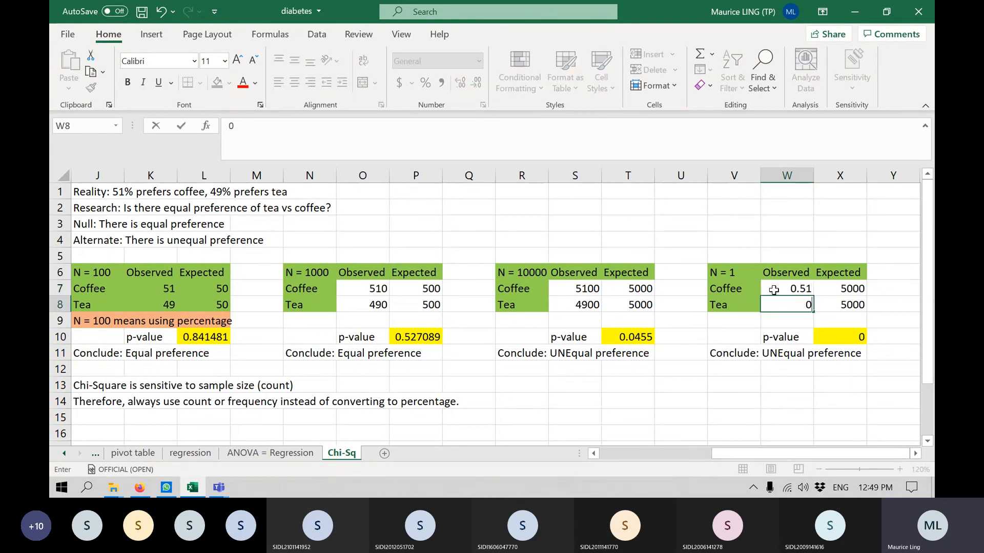
pyautogui.write('.49')
pyautogui.press('Right')
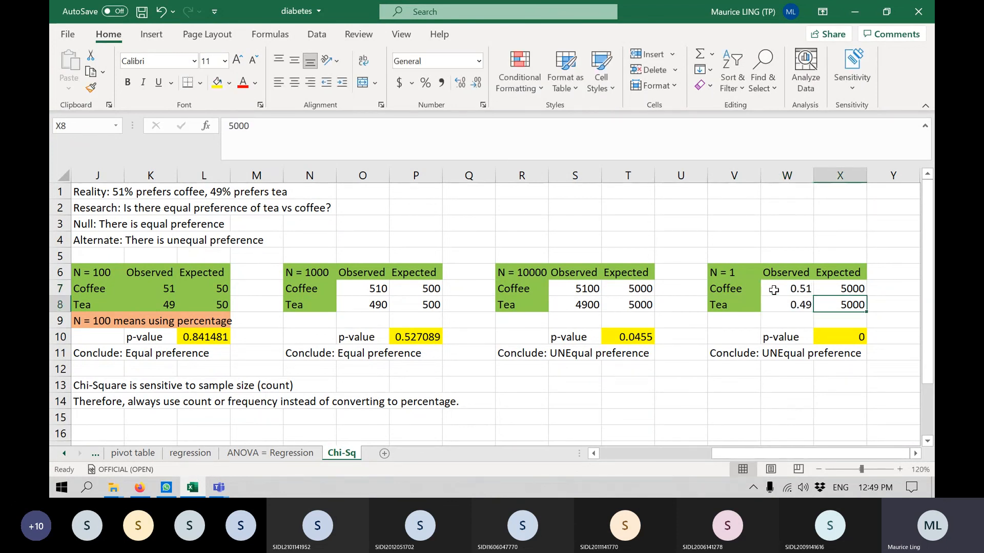
# Set the expected values of the N = 1 table to 0.5 for both coffee in X7 and tea in X8.
pyautogui.press('Up')
pyautogui.write('0.5')
pyautogui.press('Return')
pyautogui.write('0.5')
pyautogui.press('Return')
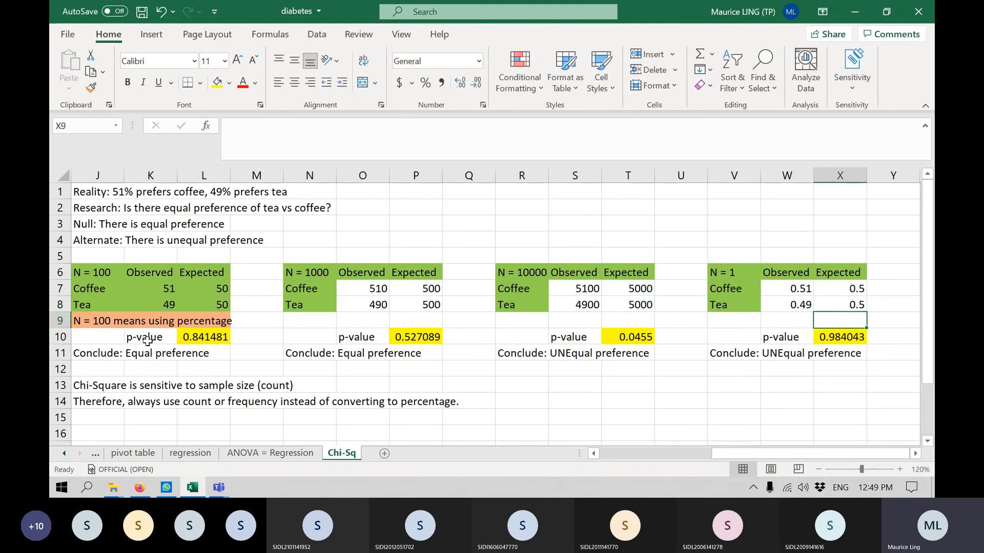
# Copy the percentage note from J9 to V9 and fill V9:X9 with light orange.
pyautogui.click(103, 317)
pyautogui.hotkey('ctrl', 'c')
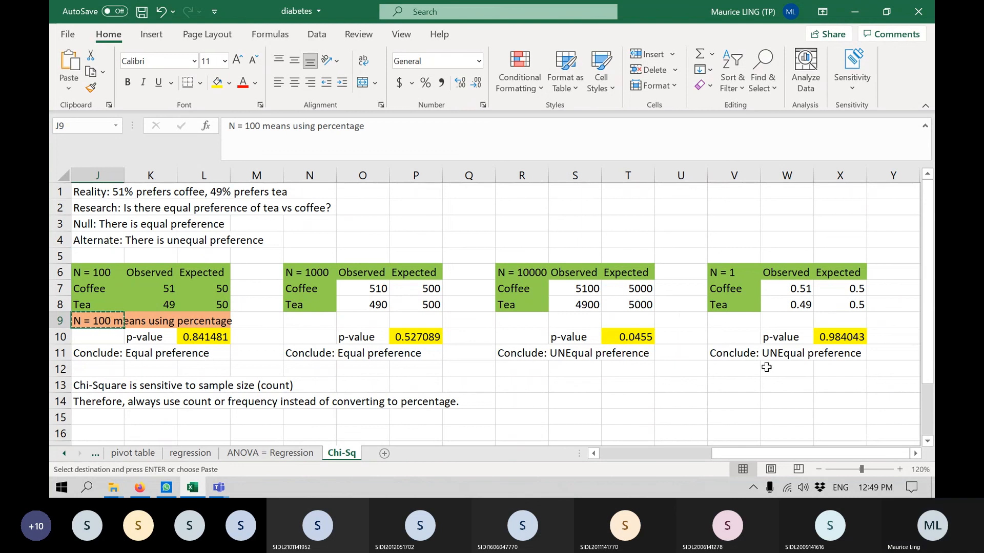
pyautogui.click(746, 316)
pyautogui.hotkey('ctrl', 'v')
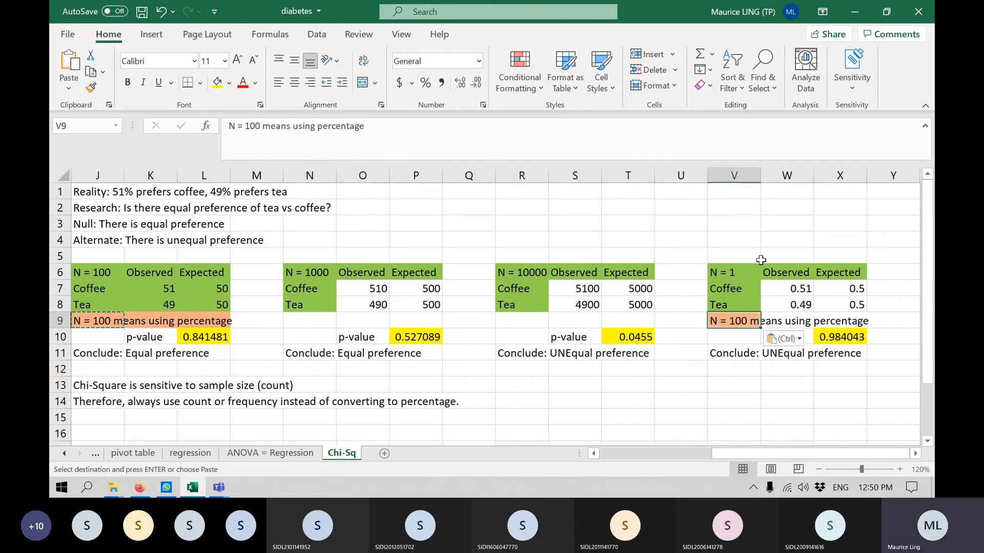
pyautogui.moveTo(729, 319); pyautogui.dragTo(836, 331)
pyautogui.keyDown('shift'); pyautogui.click(845, 322); pyautogui.keyUp('shift')
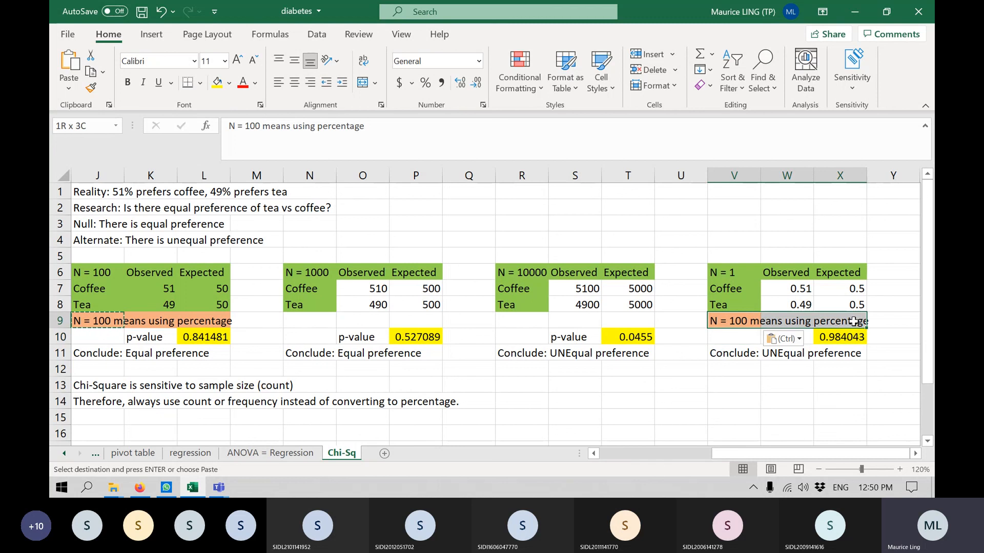
pyautogui.click(229, 83)
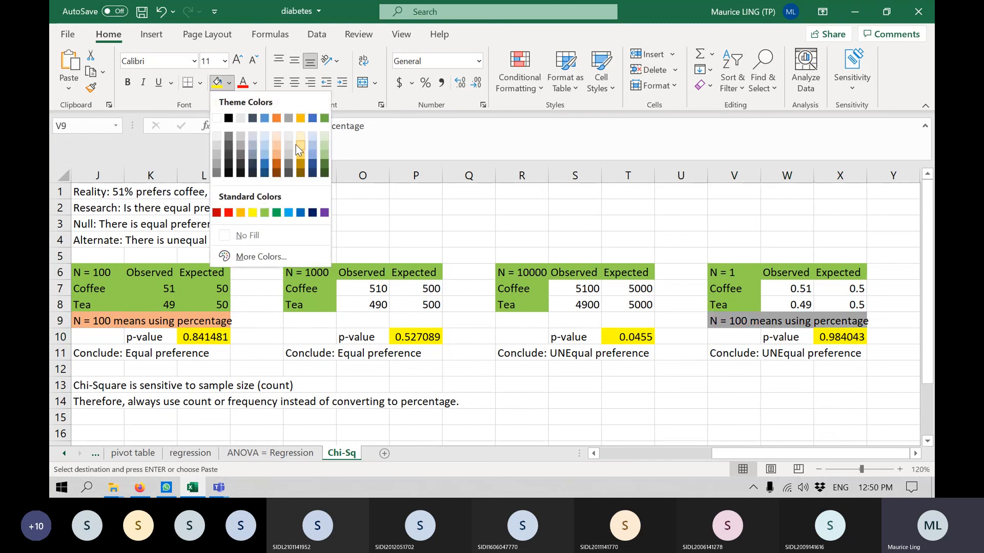
pyautogui.click(276, 144)
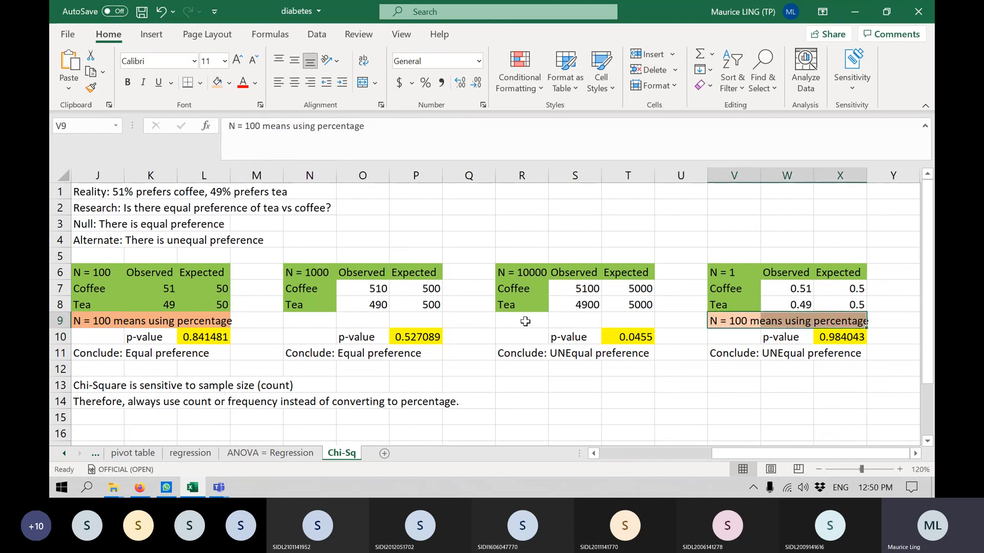
# Change the copied note in V9 to "N = 1 means using proportion".
pyautogui.click(721, 323)
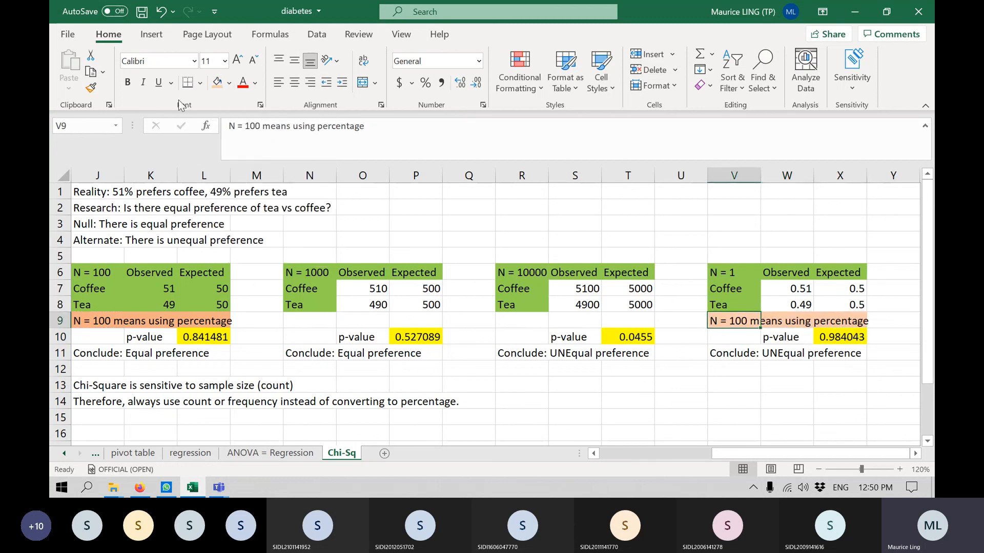
pyautogui.click(267, 129)
pyautogui.press('BackSpace')
pyautogui.press('BackSpace')
pyautogui.press('BackSpace')
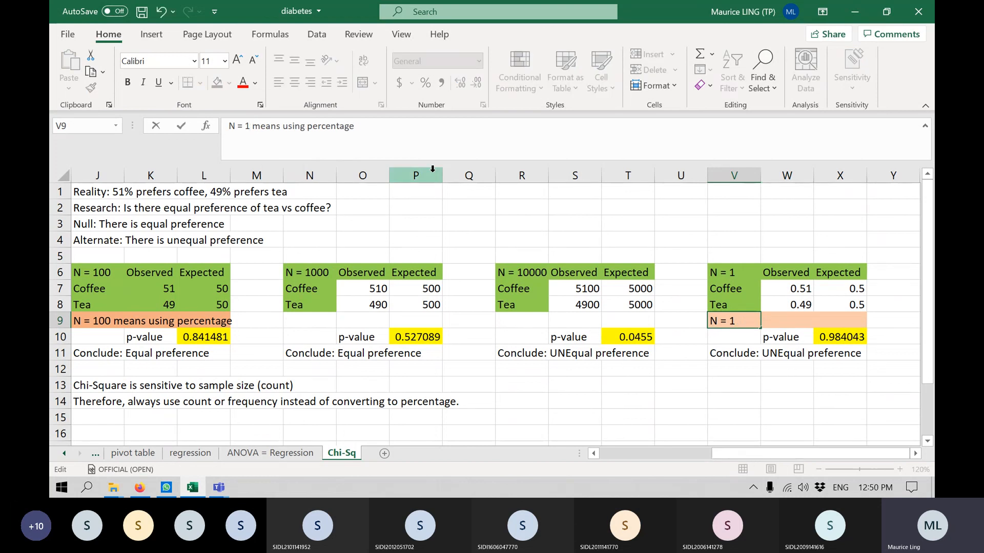
pyautogui.moveTo(372, 126); pyautogui.dragTo(306, 117)
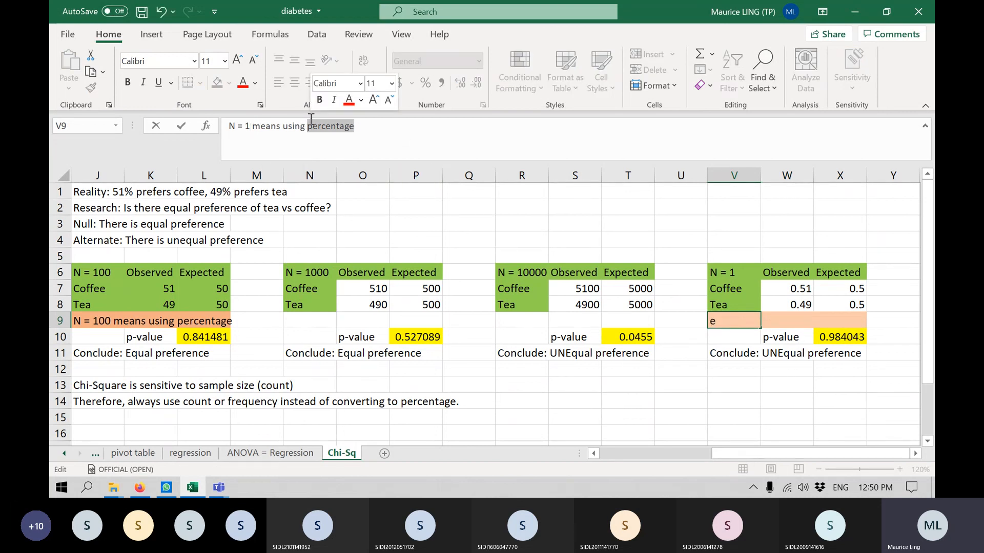
pyautogui.write('proportion')
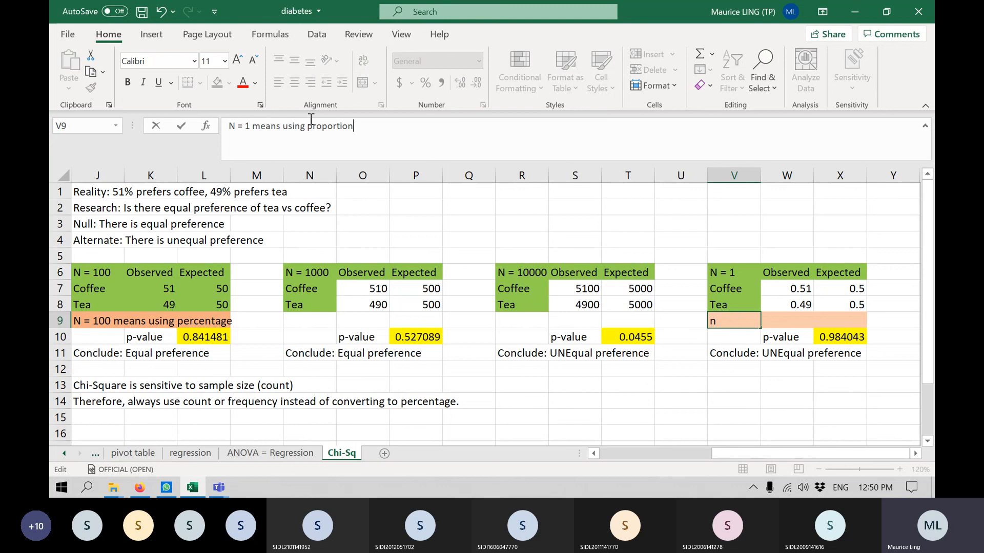
pyautogui.press('Return')
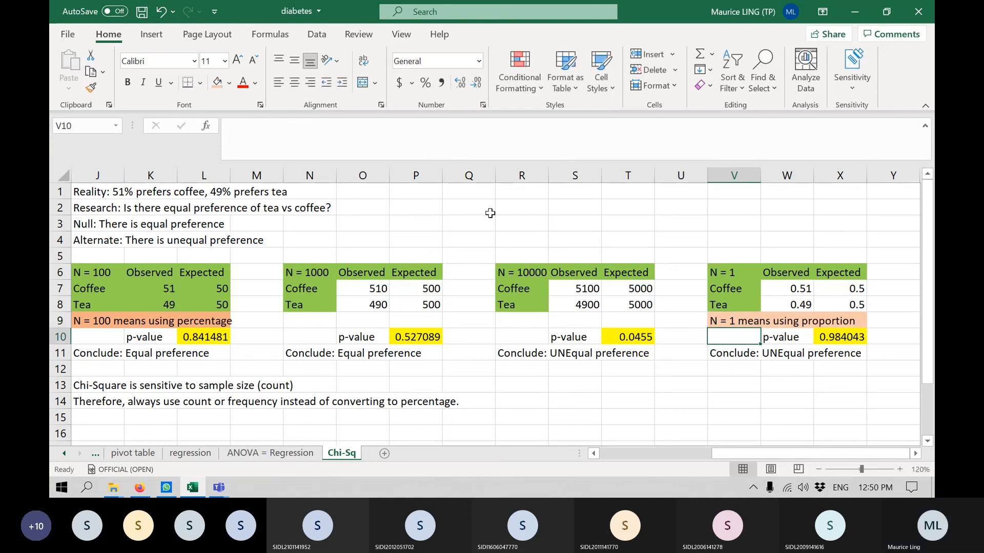
# Change the conclusion in V11 under the N = 1 table to "Conclude: Equal preference".
pyautogui.click(740, 361)
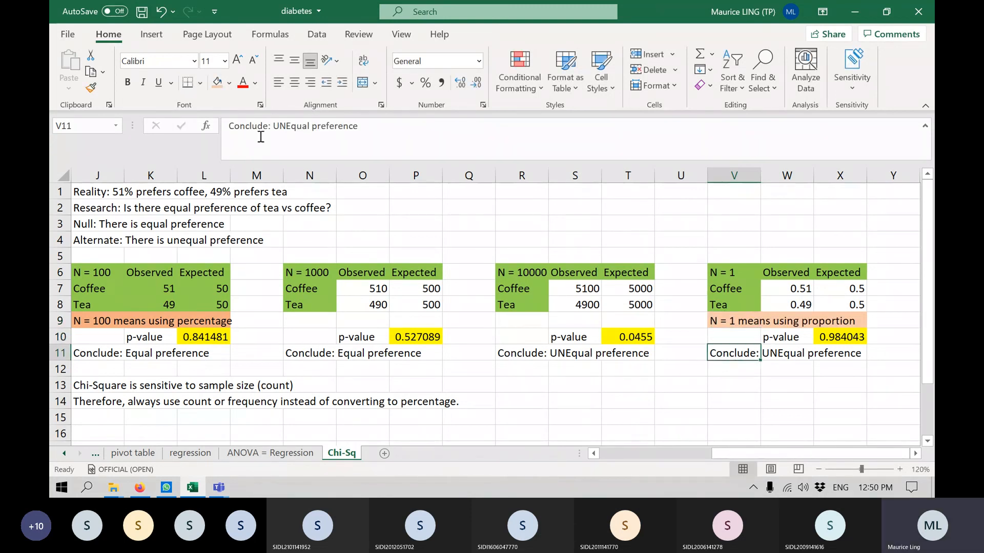
pyautogui.click(285, 127)
pyautogui.press('BackSpace')
pyautogui.press('BackSpace')
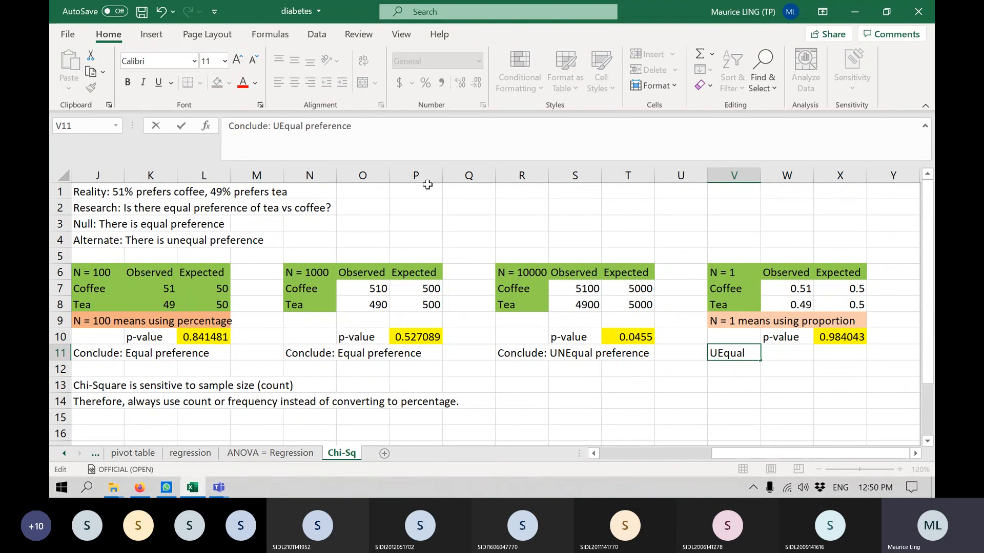
pyautogui.press('Return')
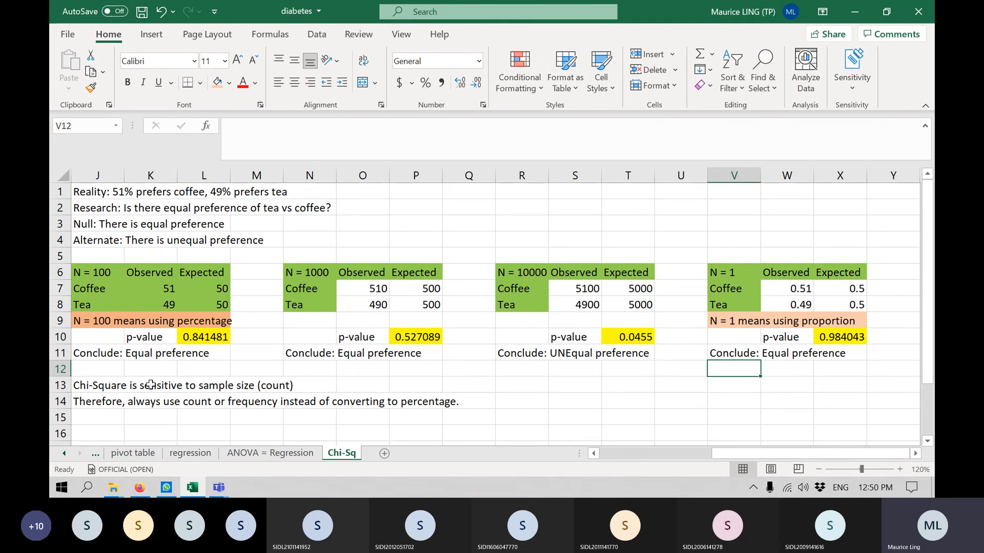
# Extend the note in J14 so it ends with "percentage or proportion." and save the workbook.
pyautogui.click(108, 402)
pyautogui.click(577, 125)
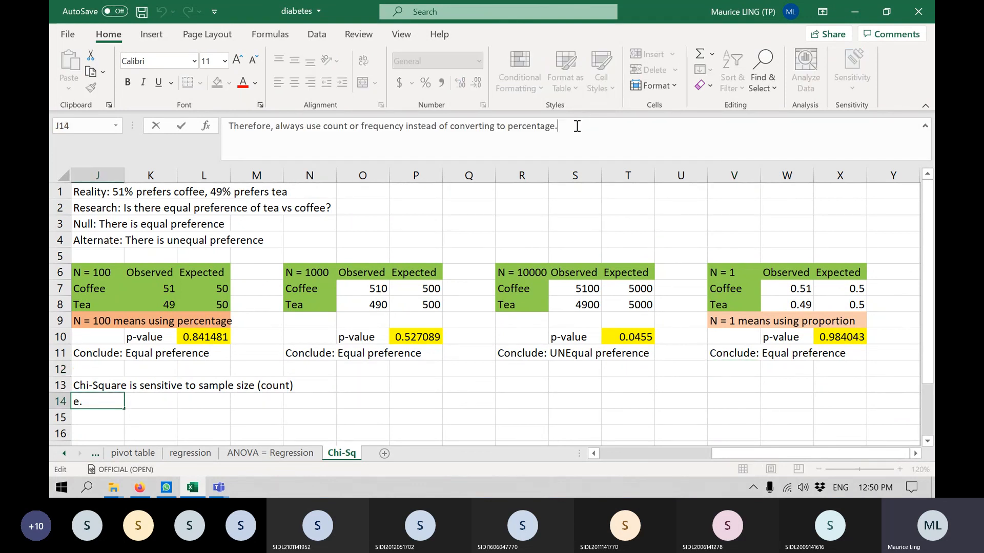
pyautogui.write('or pr')
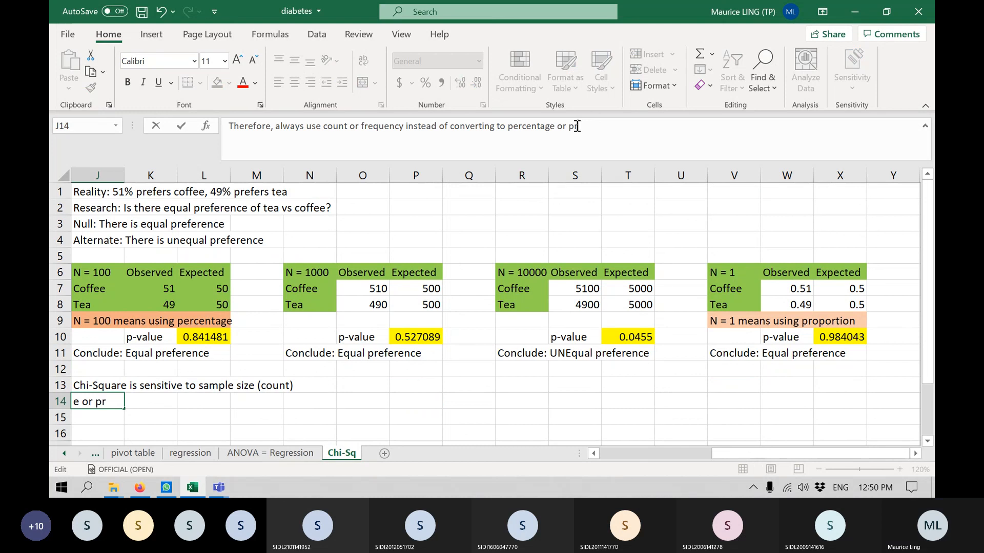
pyautogui.write('oportion.')
pyautogui.press('Return')
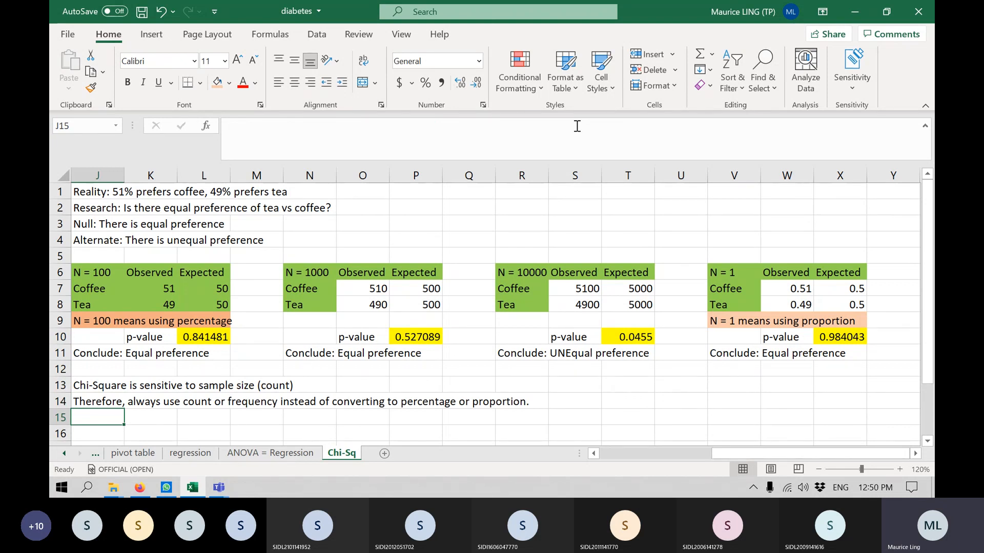
pyautogui.hotkey('ctrl', 's')
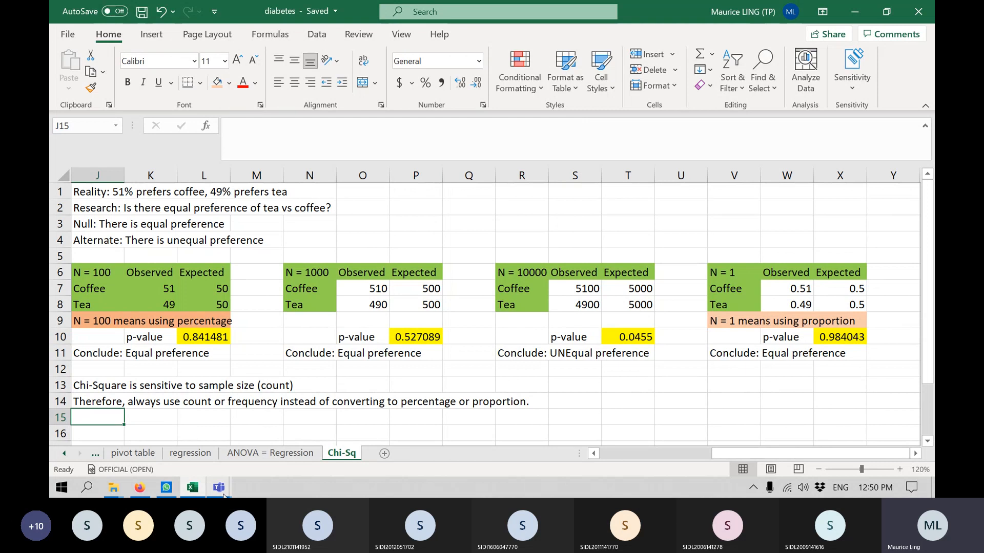
pyautogui.moveTo(224, 495)
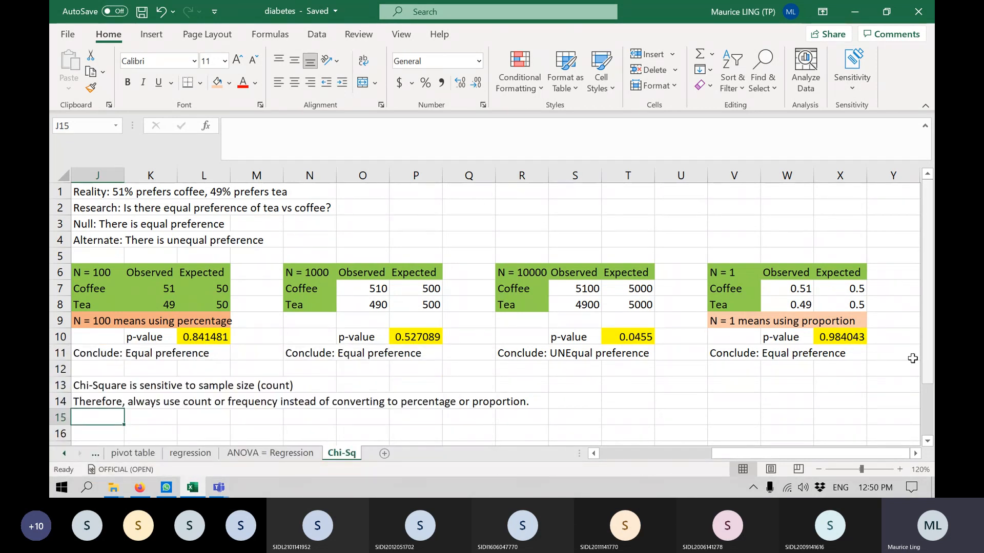
pyautogui.moveTo(801, 455); pyautogui.dragTo(717, 456)
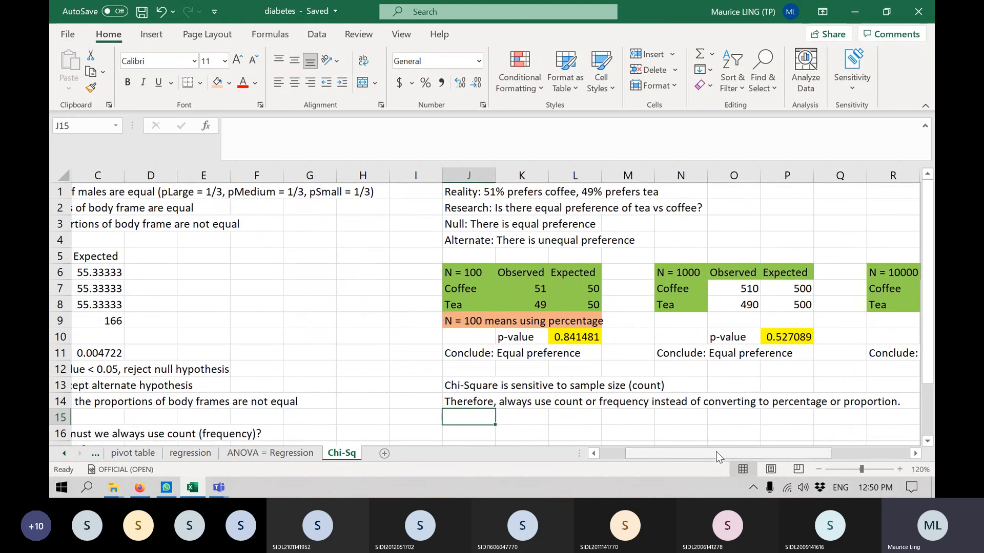
pyautogui.click(608, 452)
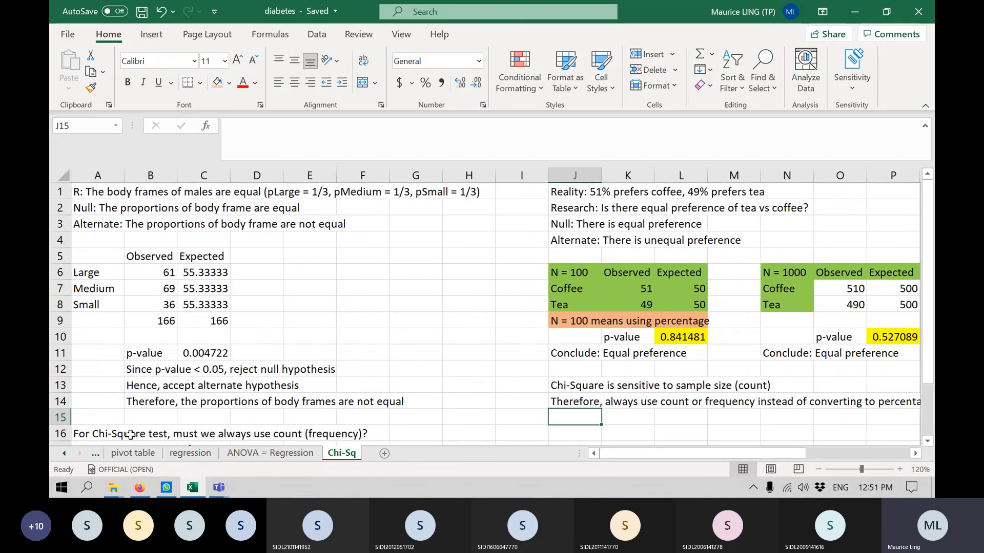
pyautogui.click(61, 457)
pyautogui.click(61, 458)
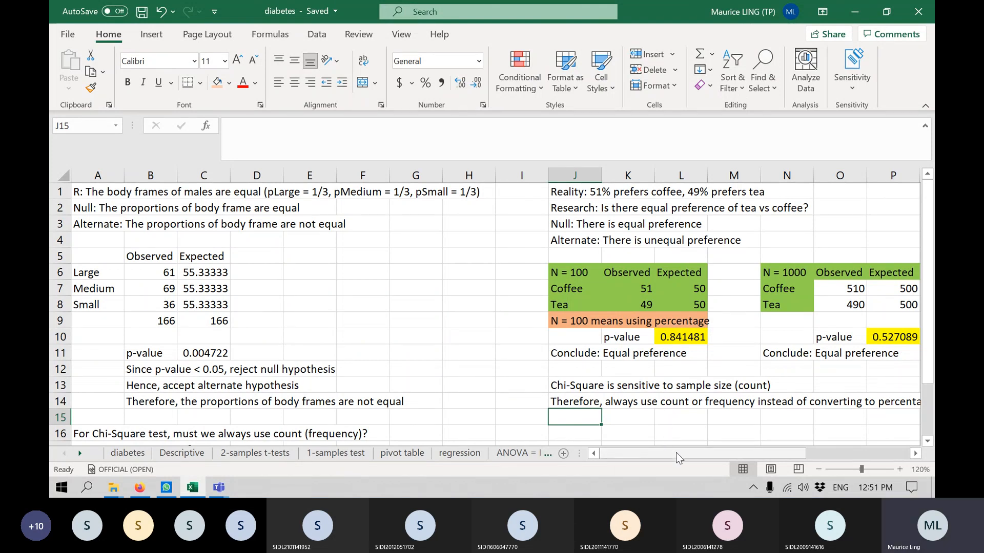
pyautogui.moveTo(679, 458); pyautogui.dragTo(757, 458)
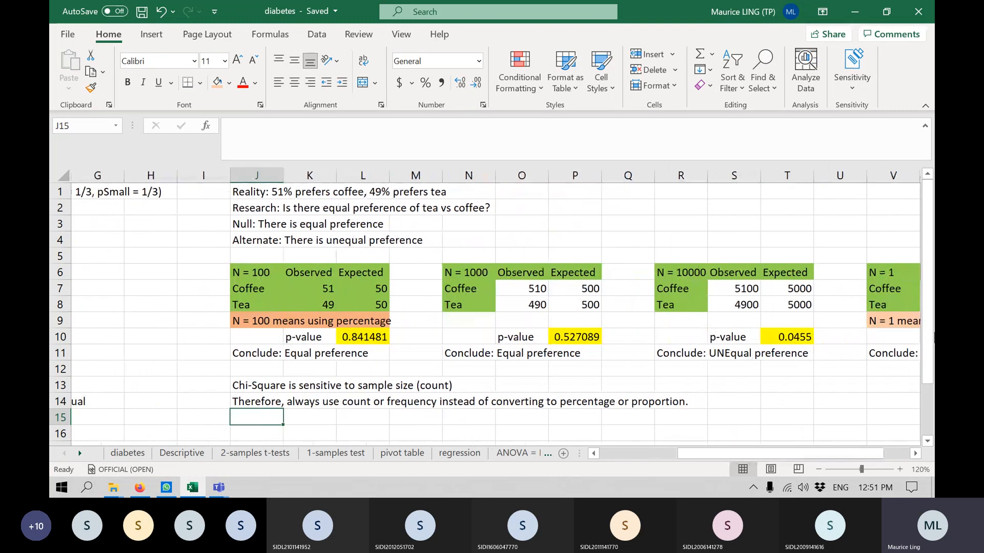
# Minimize the workbook, switch to the "IPS Lecture - Statistics 2" meeting in Microsoft Teams, and stop its recording.
pyautogui.click(854, 17)
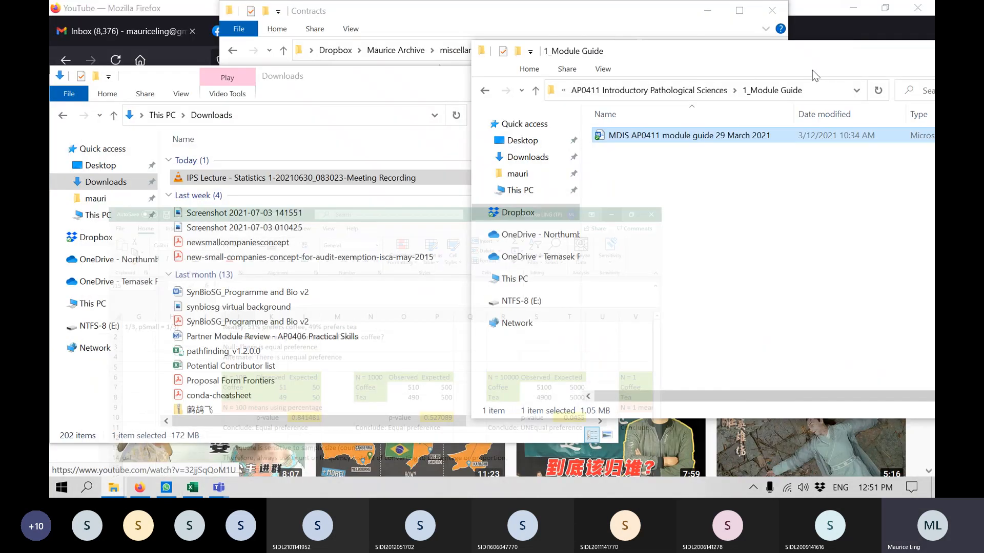
pyautogui.moveTo(219, 488)
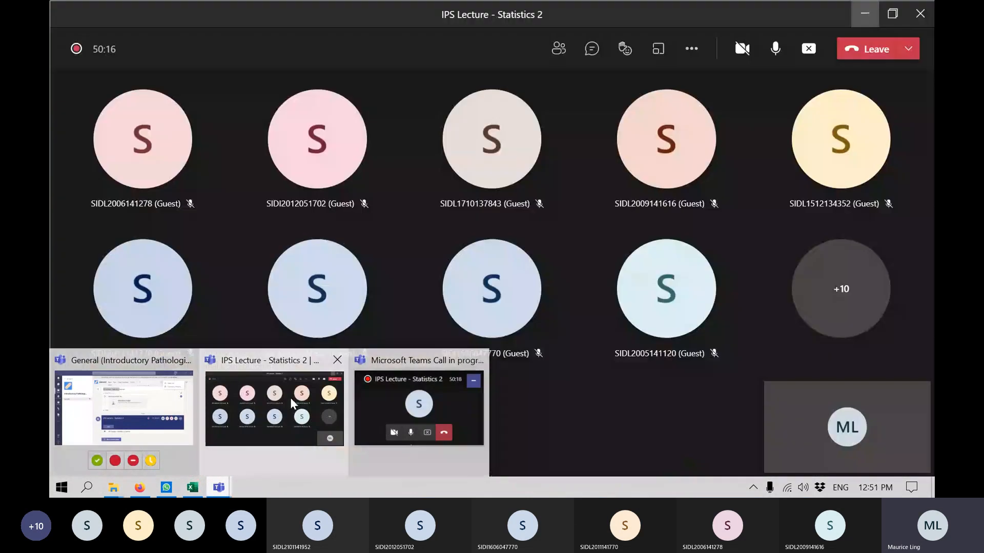
pyautogui.click(399, 420)
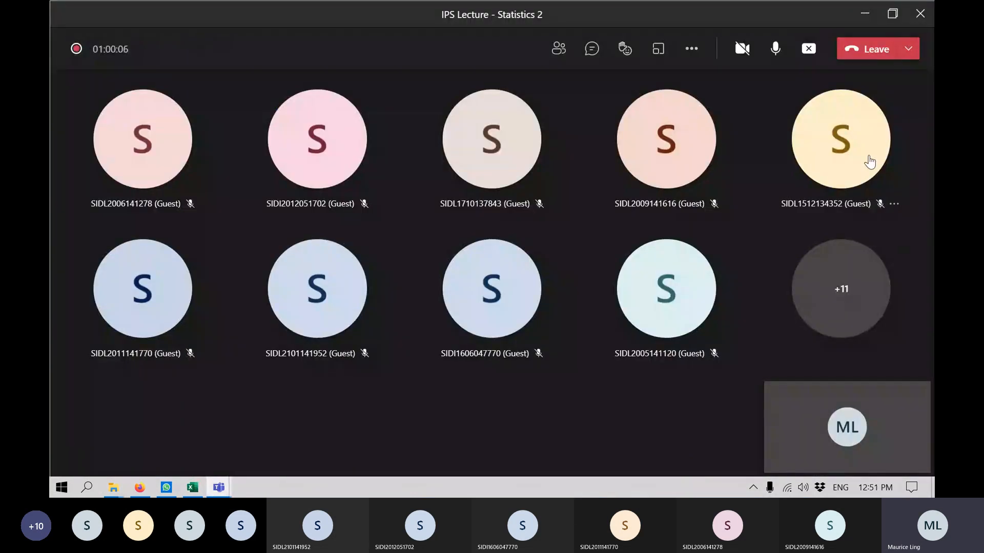
pyautogui.click(691, 51)
pyautogui.click(752, 407)
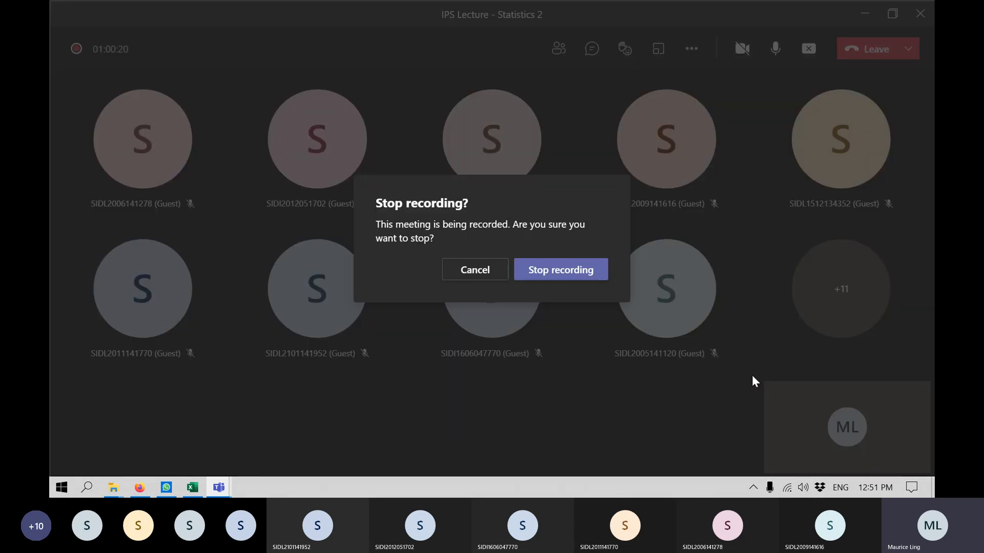